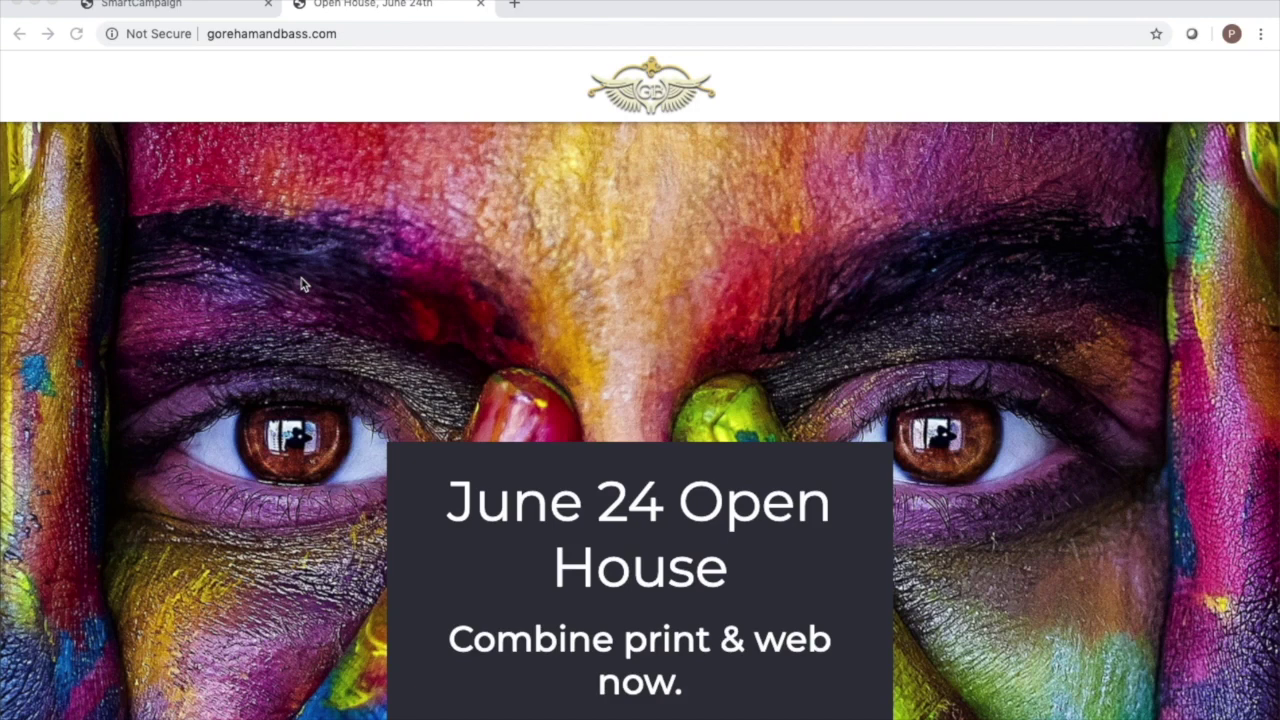
Review the invitation email in Outlook.
scroll(303, 285, "down", 5)
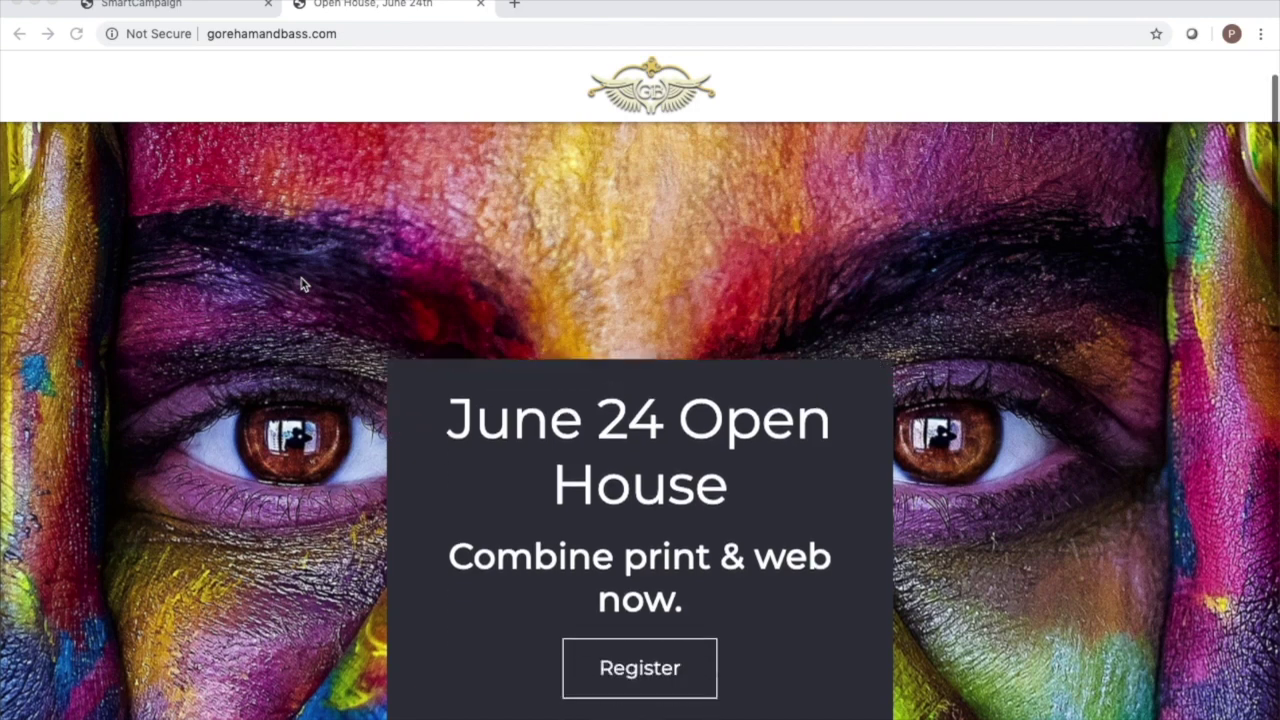
scroll(303, 285, "up", 5)
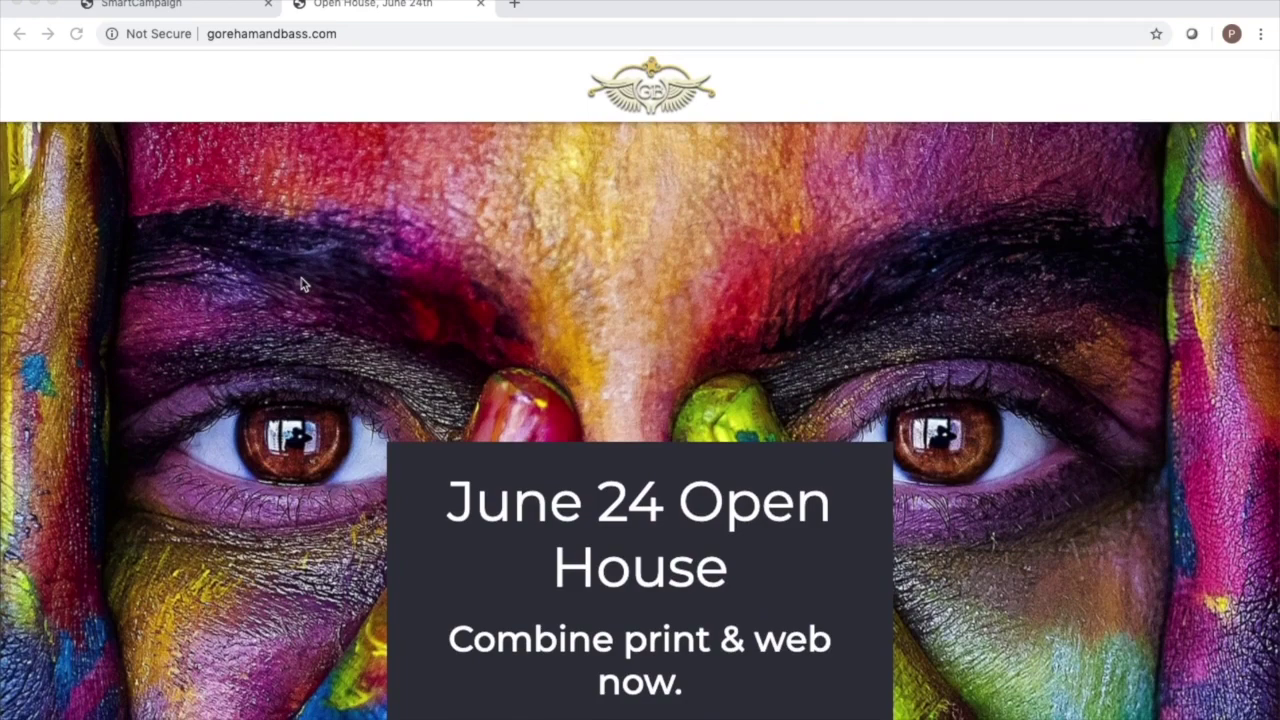
key("ctrl+Up")
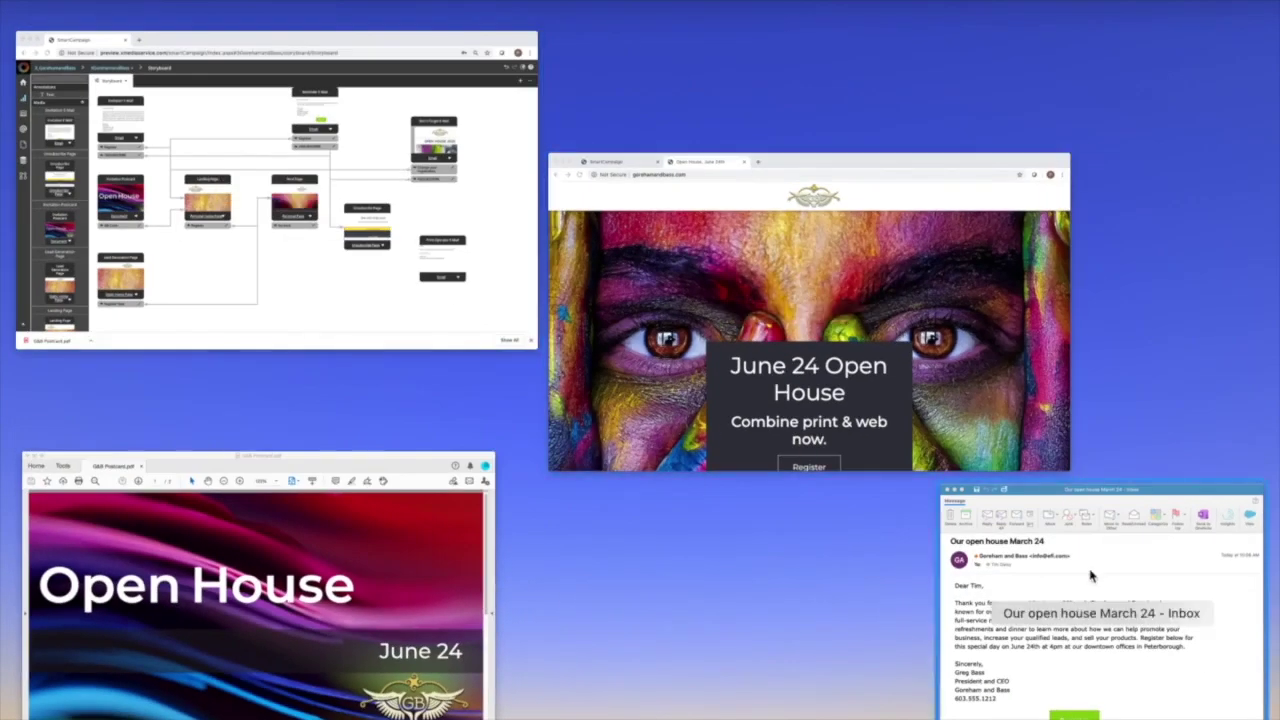
left_click(1091, 576)
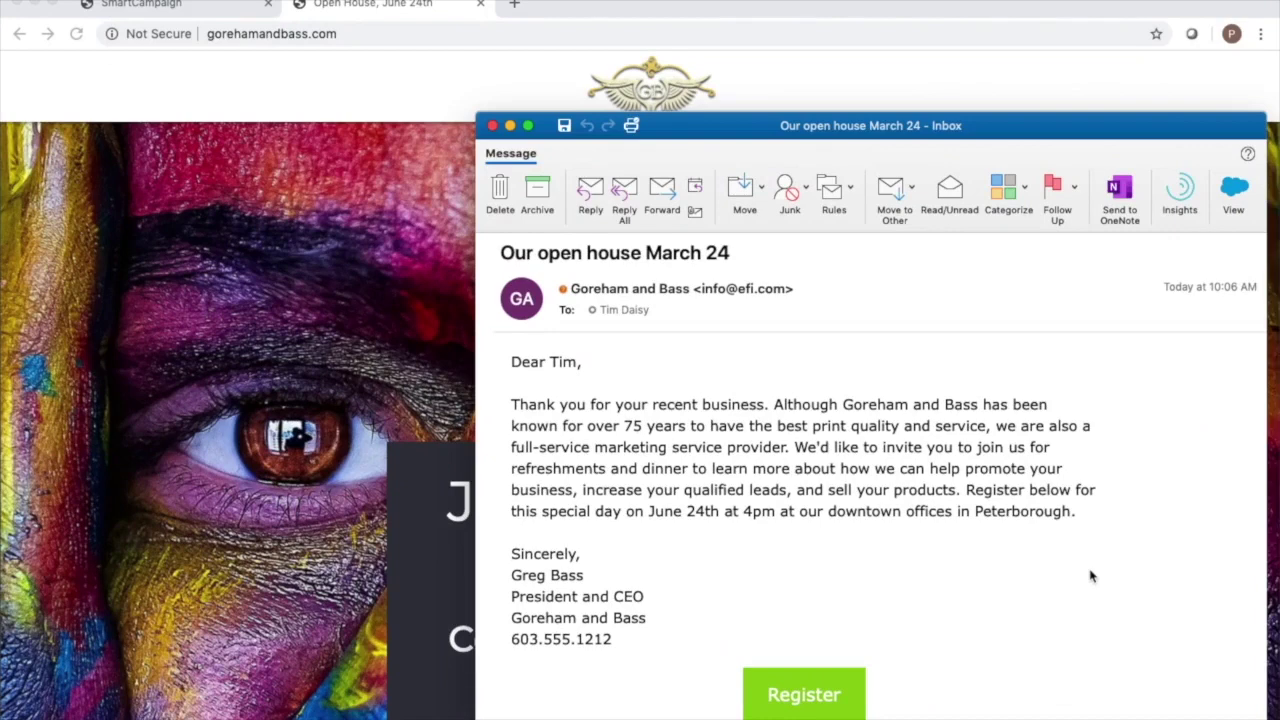
Check page 2 of G&B Postcard.pdf in Acrobat, then bring the SmartCampaign Chrome window forward.
key("ctrl+Up")
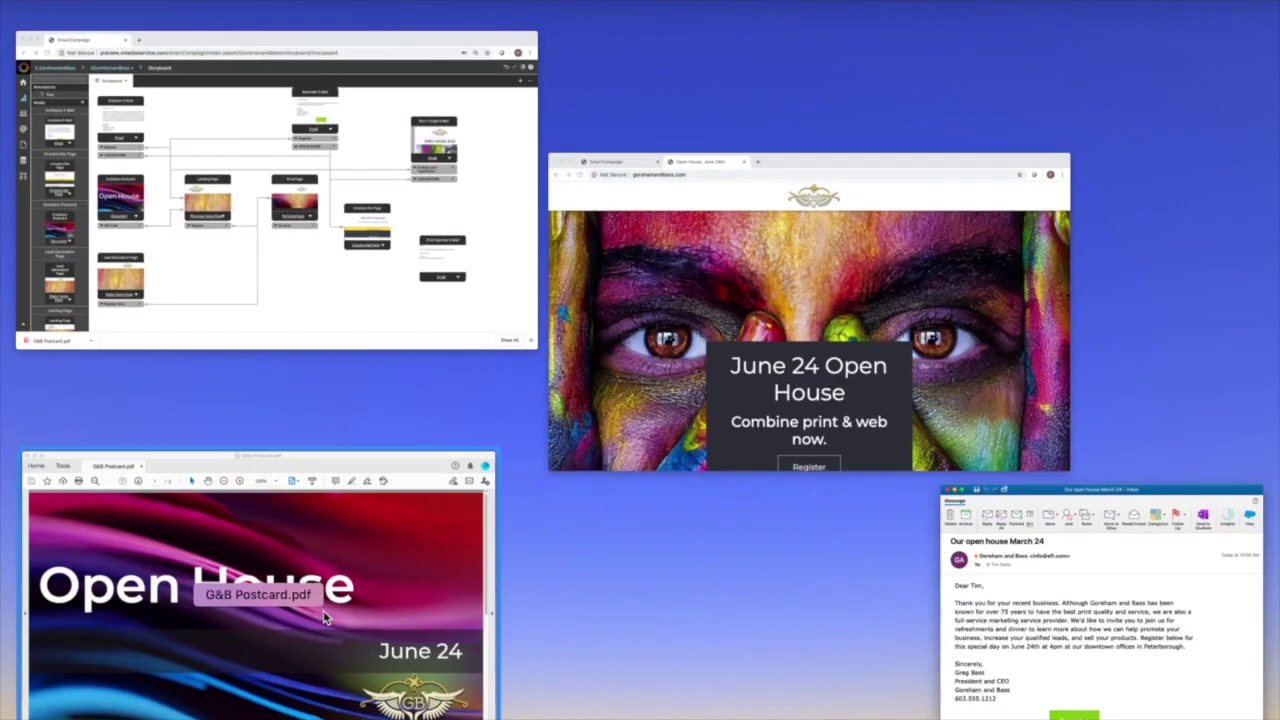
left_click(324, 614)
scroll(735, 398, "down", 5)
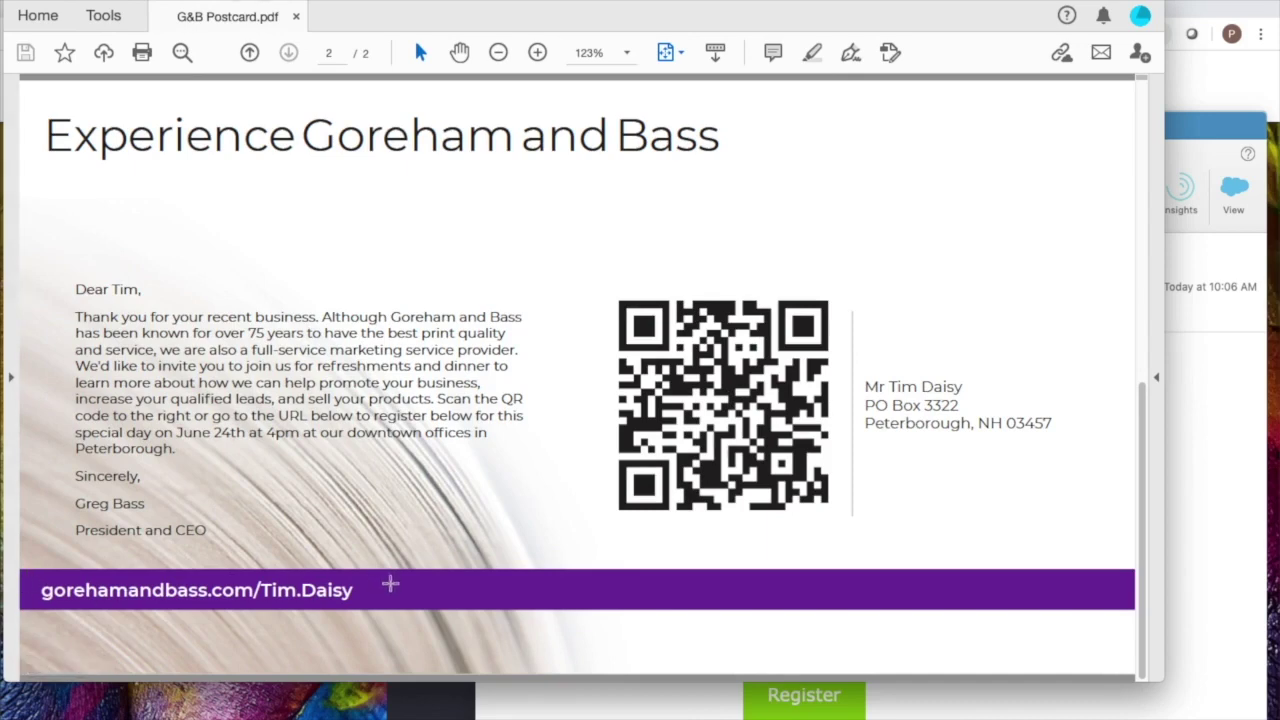
key("ctrl+Up")
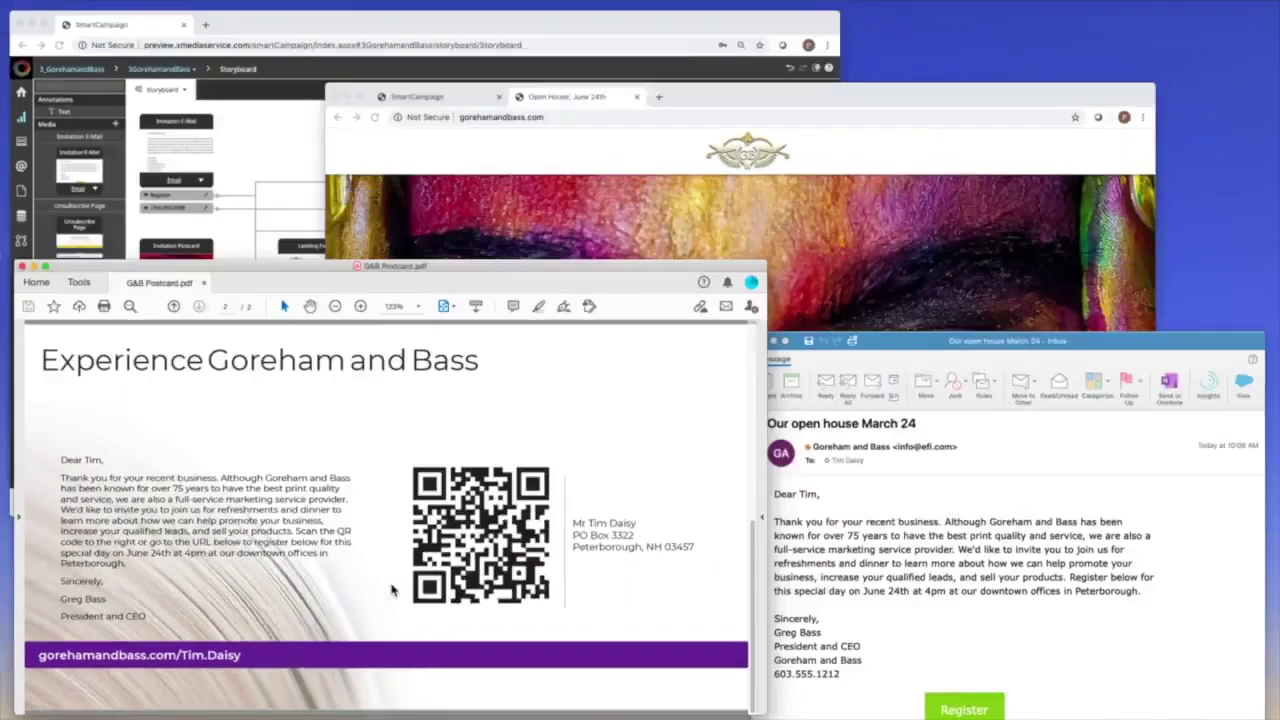
left_click(418, 251)
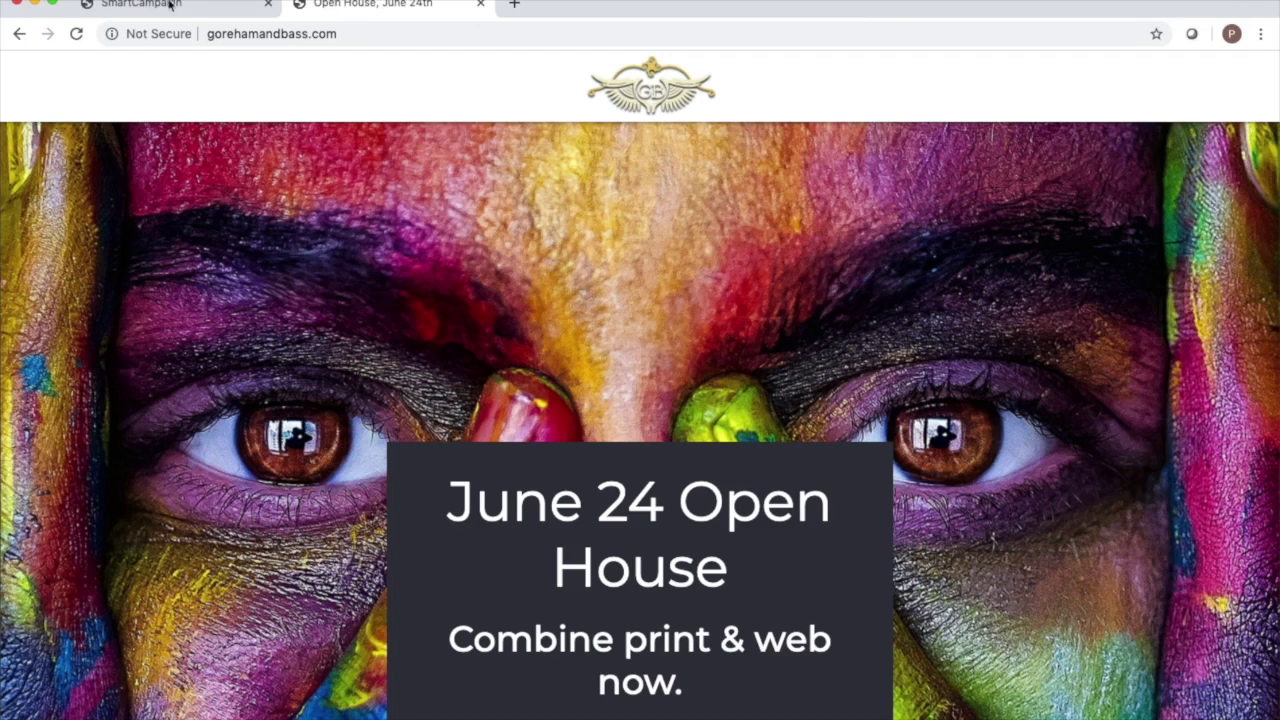
Log in to SmartCampaign and choose Home > New Campaign.
left_click(169, 5)
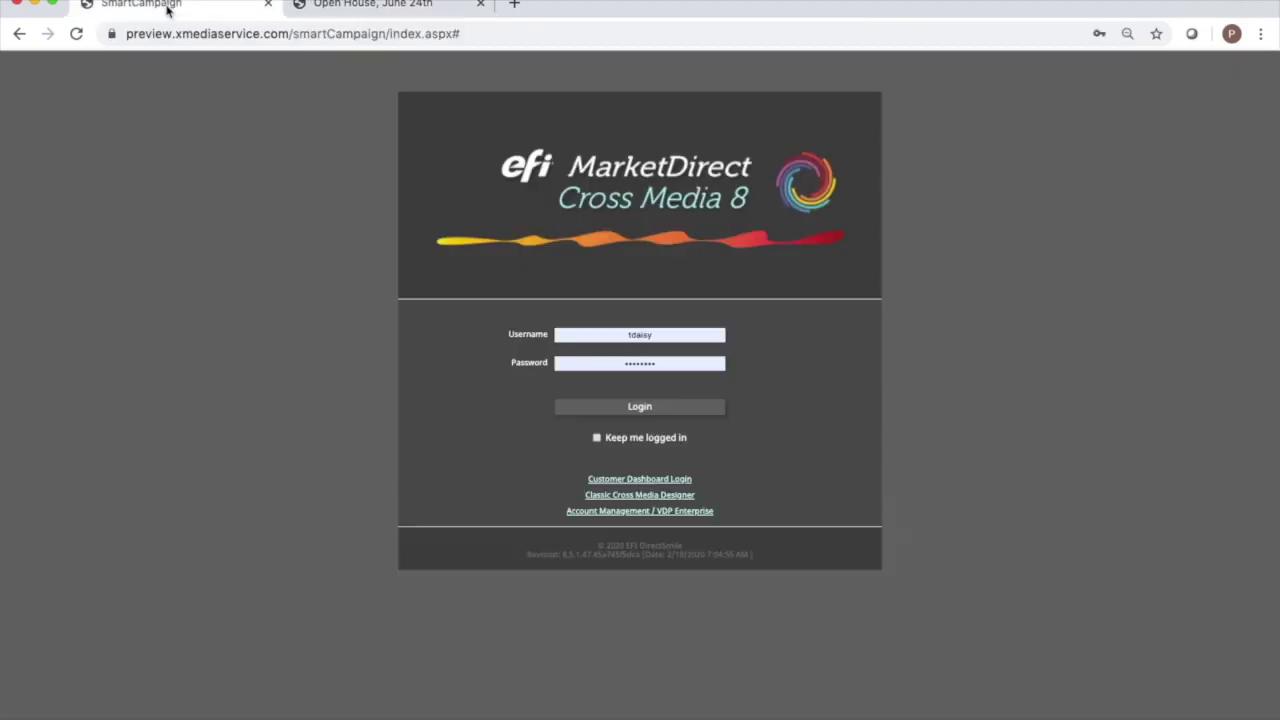
left_click(652, 418)
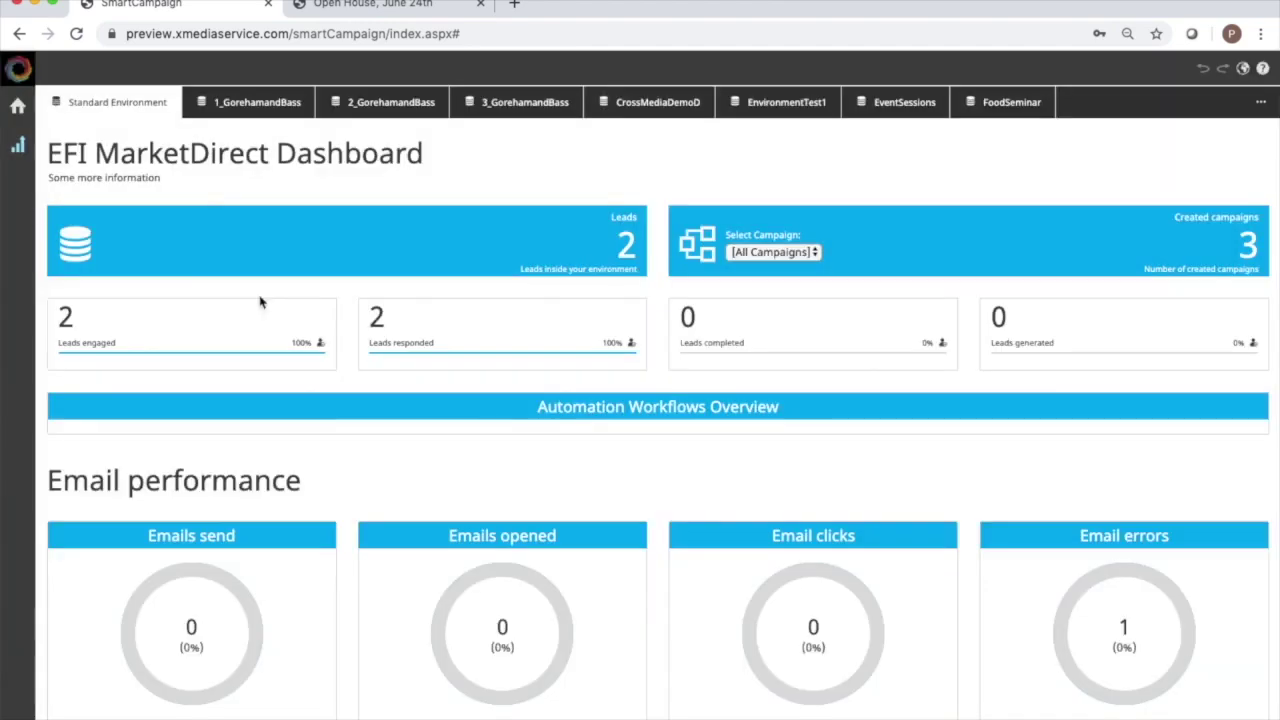
left_click(22, 108)
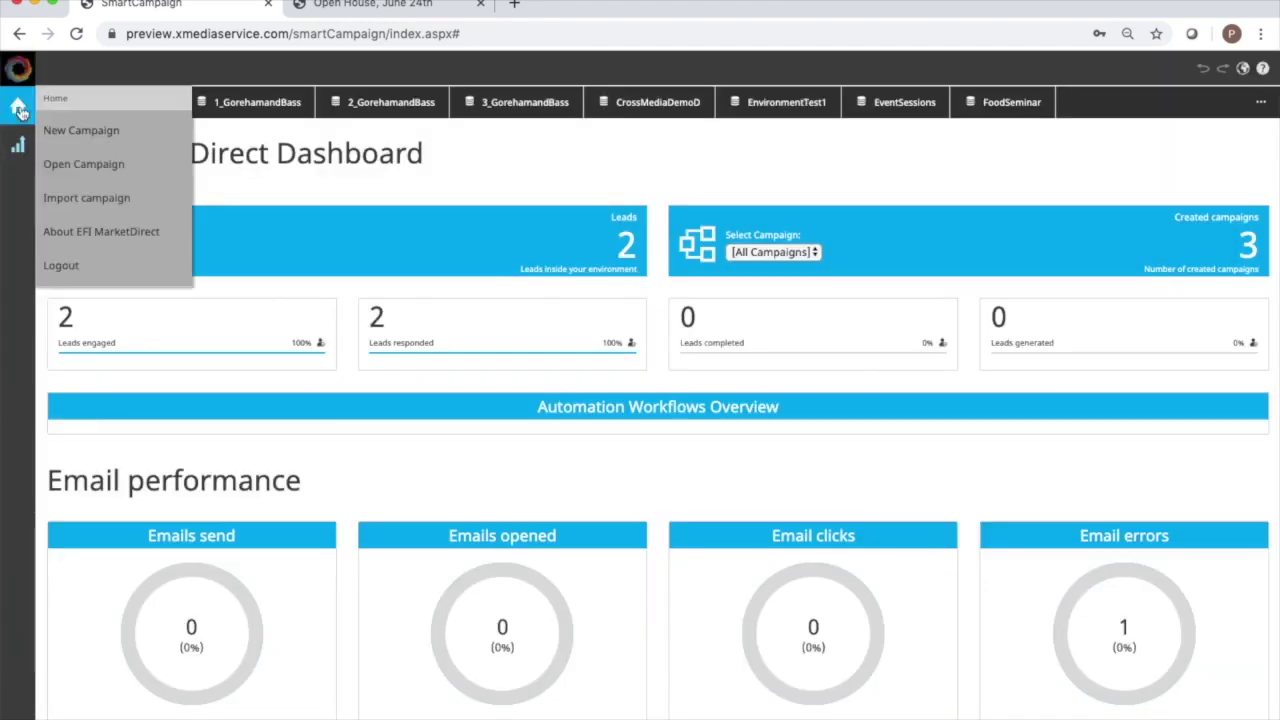
left_click(80, 131)
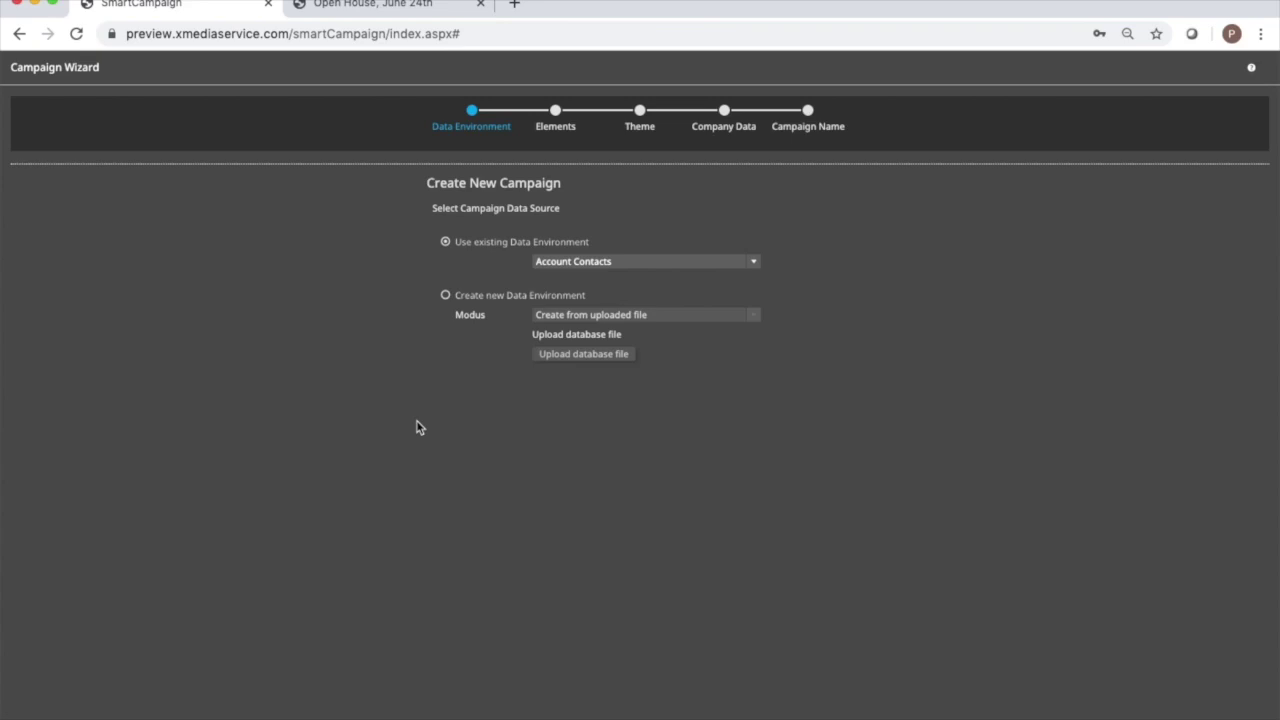
Create a new data environment named GB46 from GorehamandBass.xlsx.
left_click(446, 296)
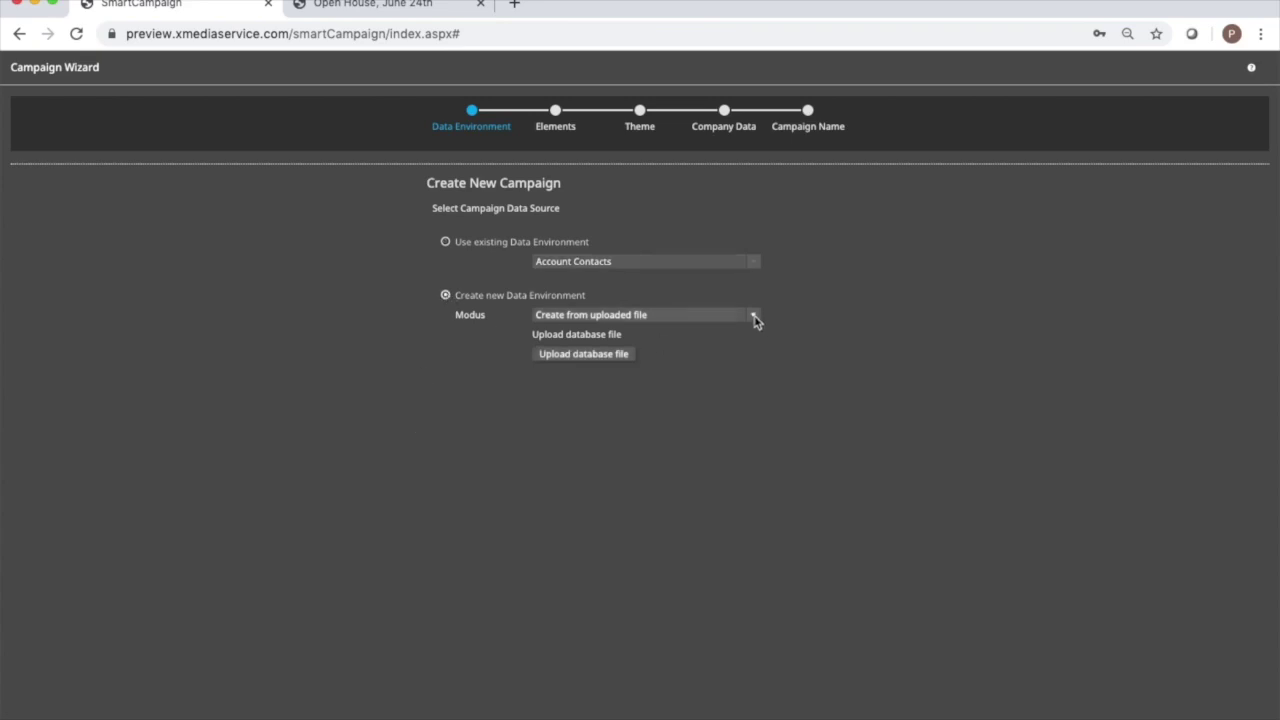
left_click(598, 355)
double_click(558, 275)
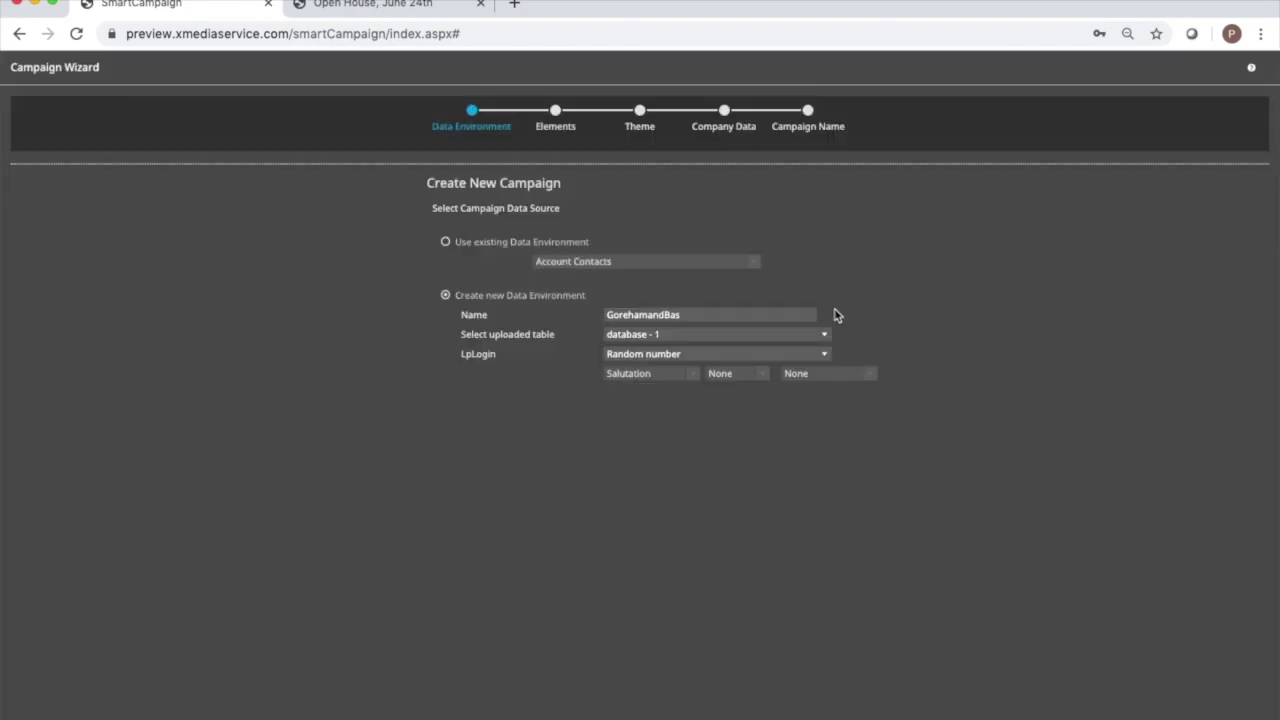
left_click(706, 353)
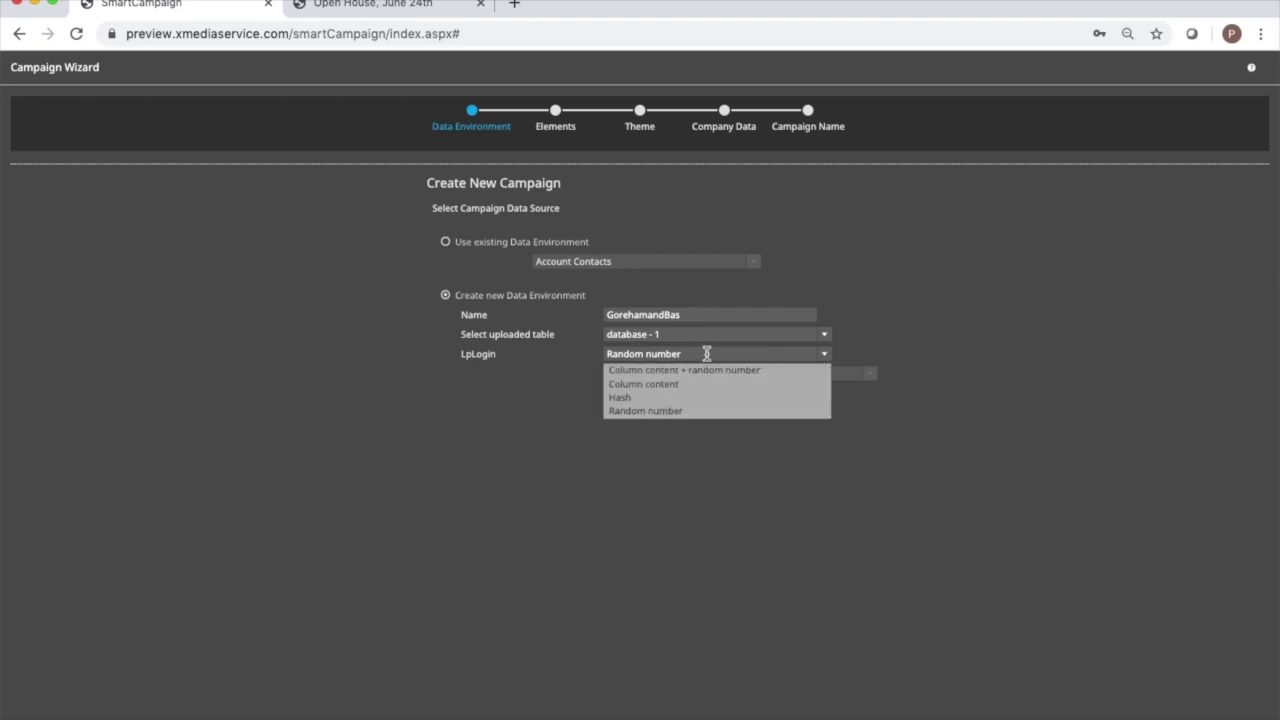
left_click(706, 313)
left_click_drag(706, 313, 560, 316)
type("Bac")
key("BackSpace")
key("BackSpace")
key("BackSpace")
type("GB")
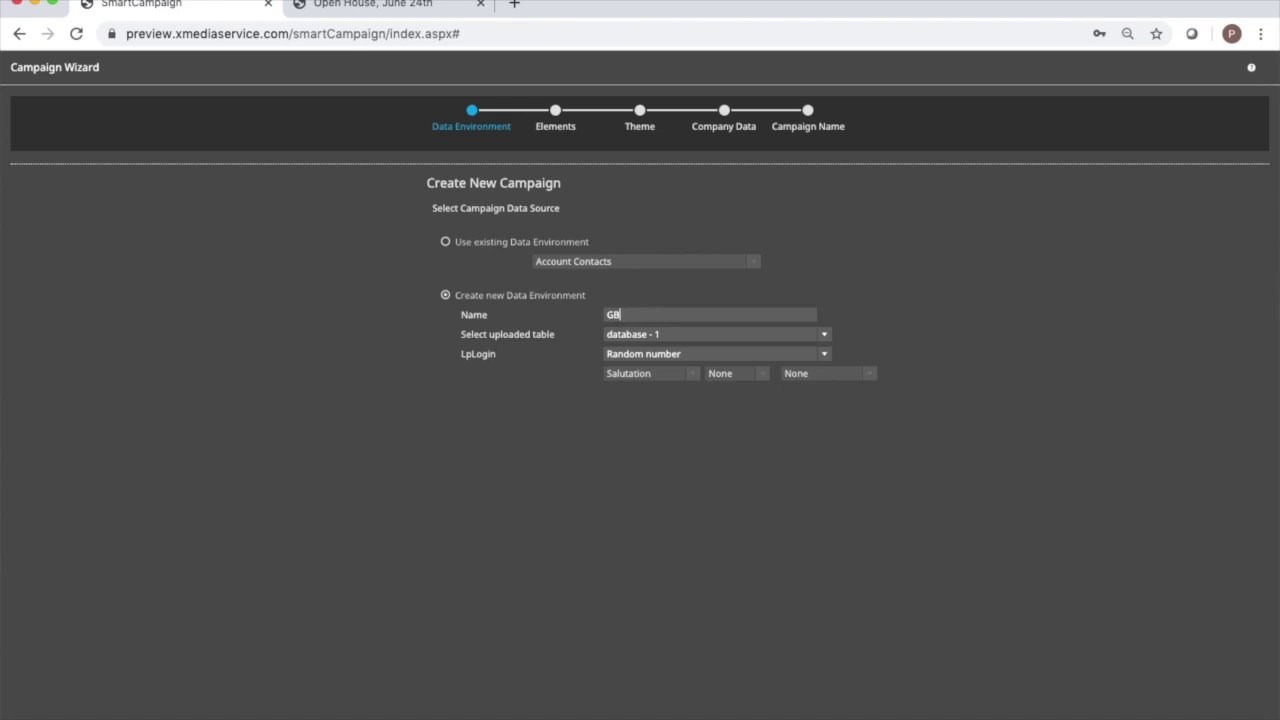
type("46")
Set LpLogin to column content built from Firstname, a comma and Lastname.
left_click(825, 356)
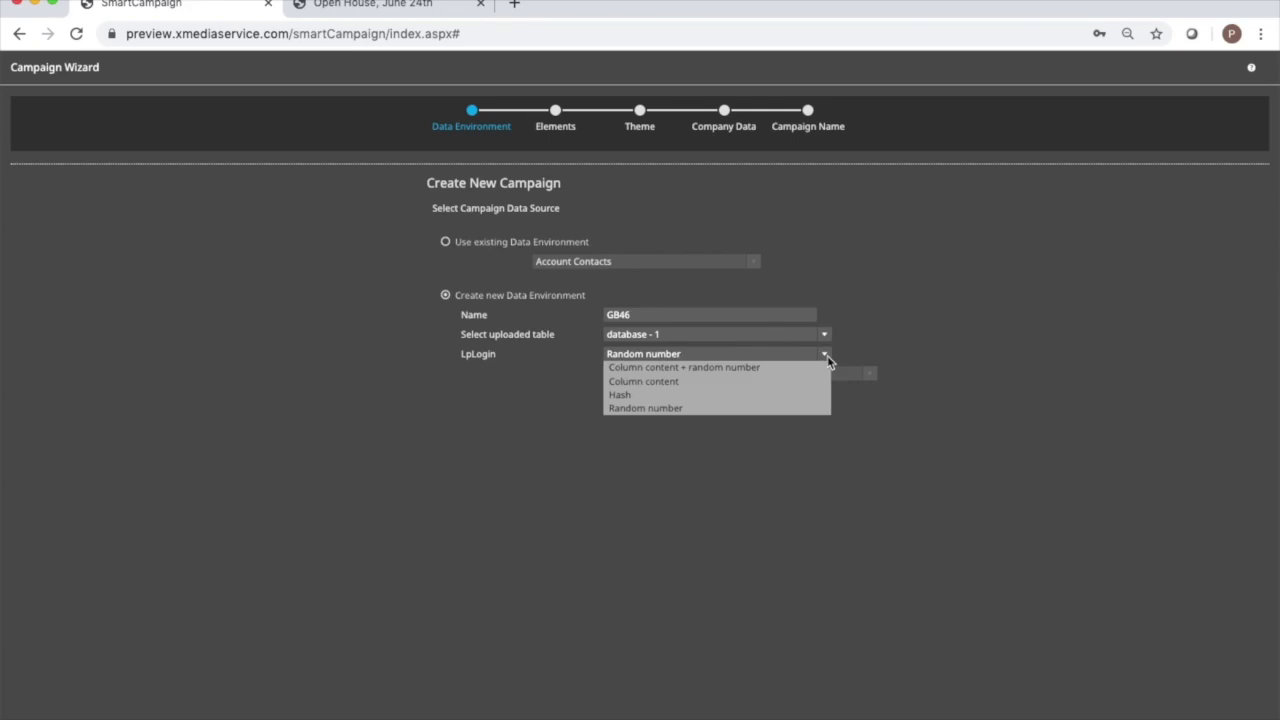
left_click(778, 382)
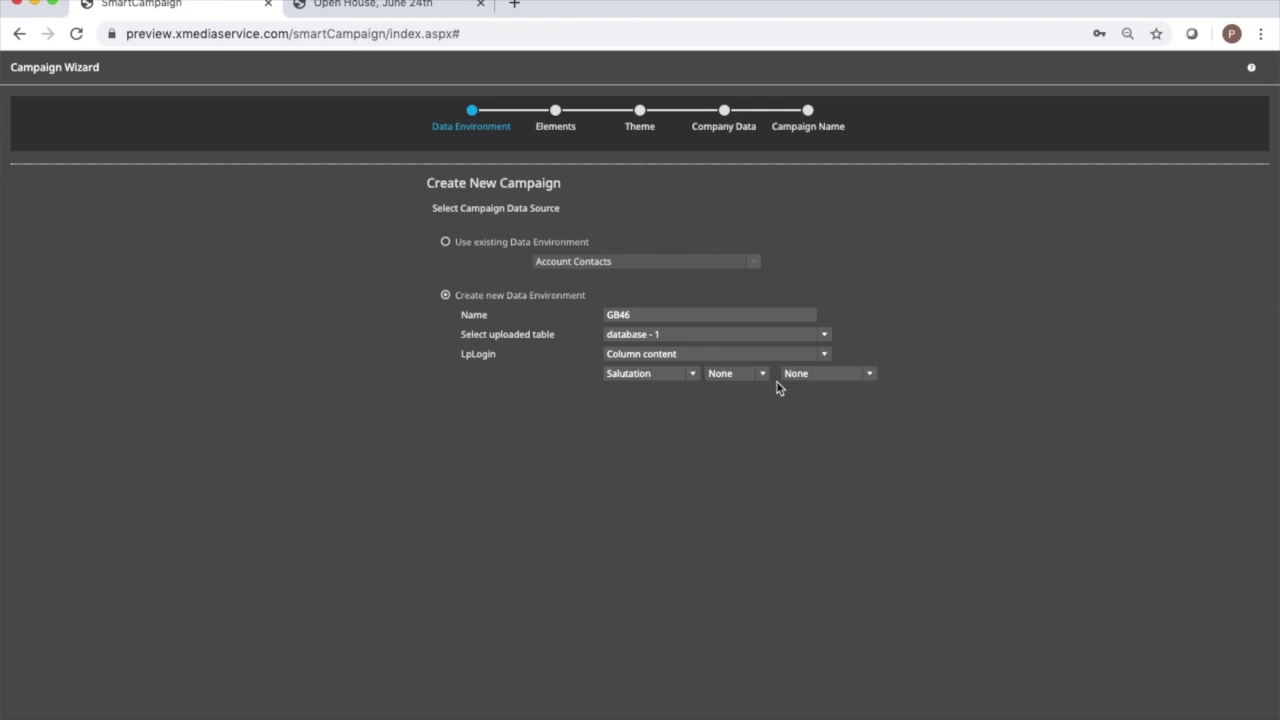
left_click(691, 379)
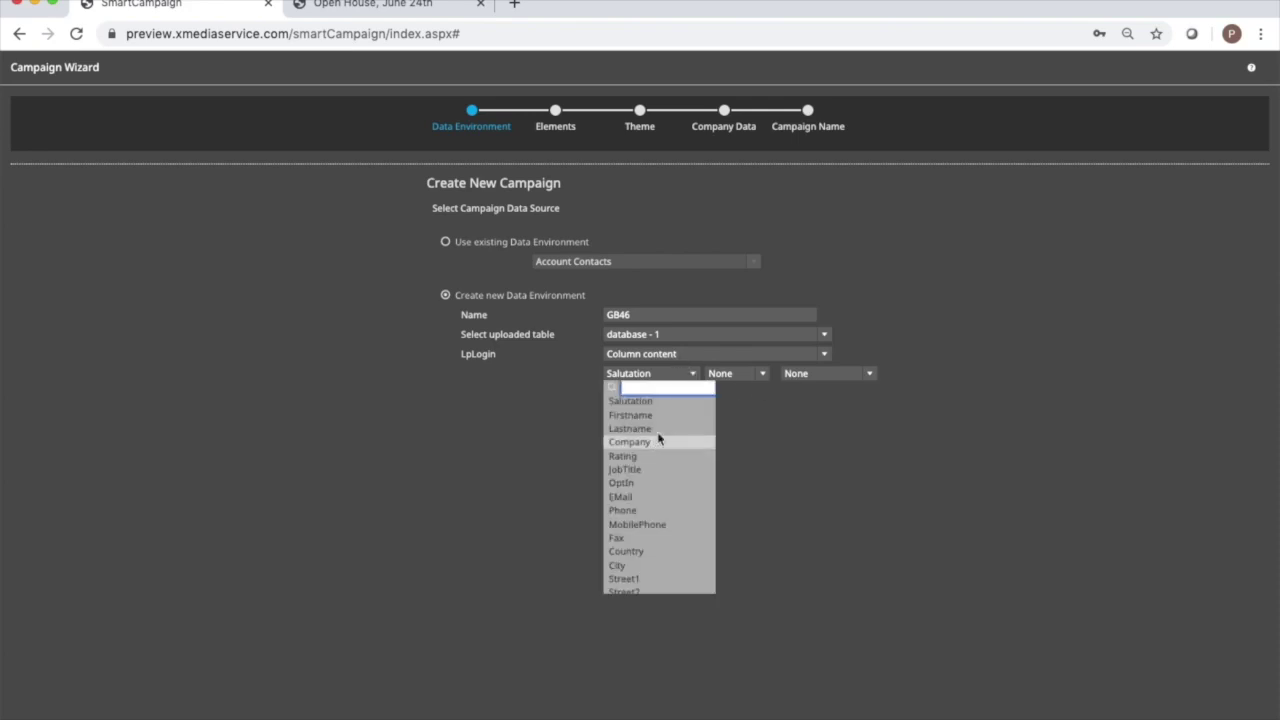
left_click(672, 420)
left_click(762, 374)
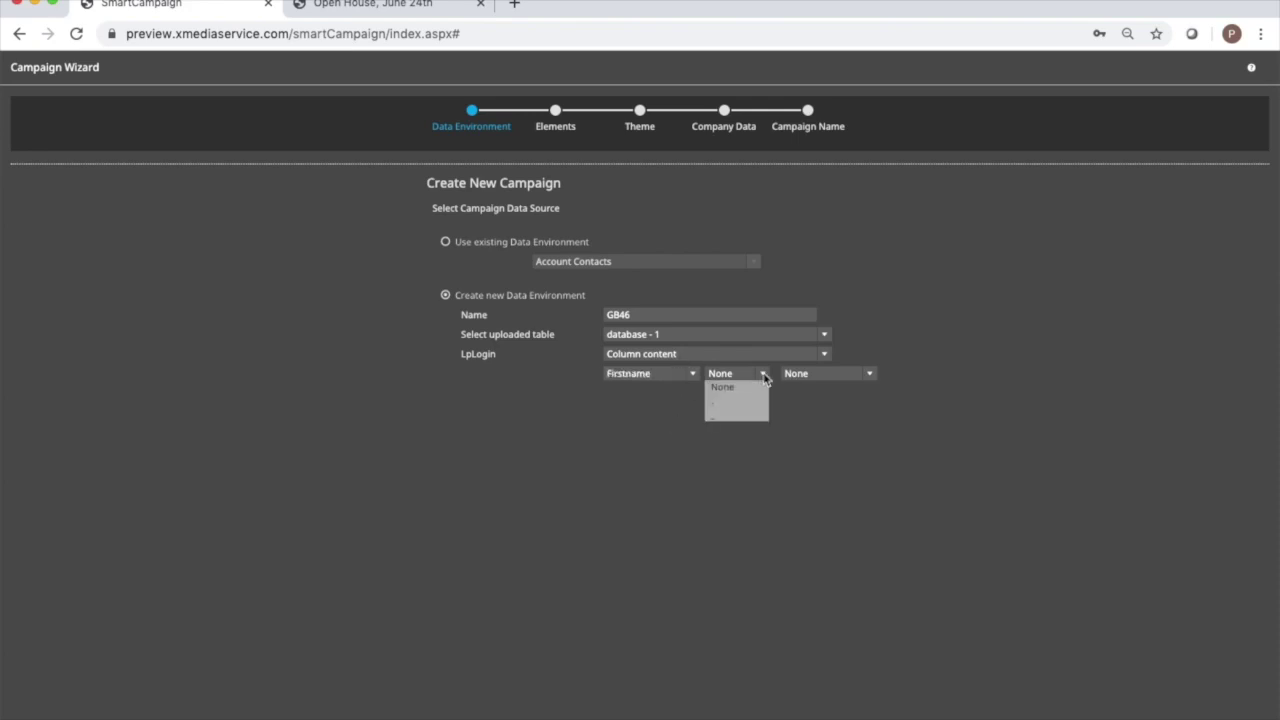
left_click(748, 410)
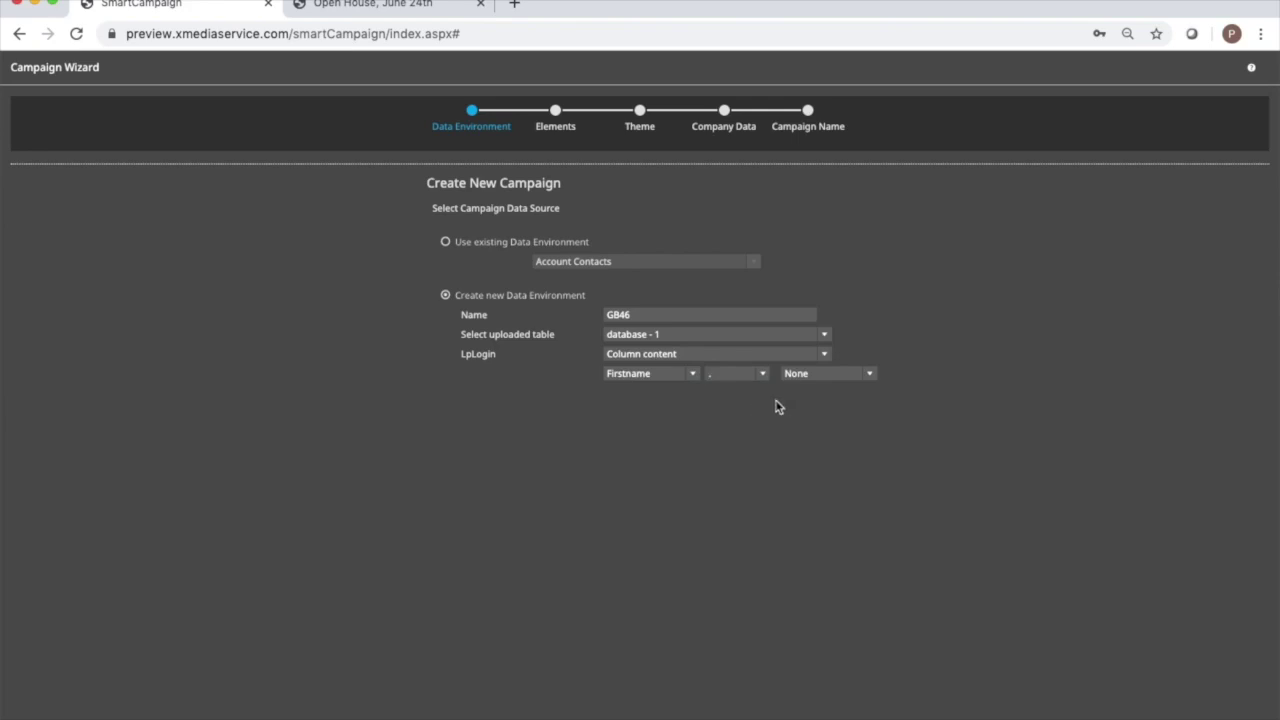
left_click(870, 374)
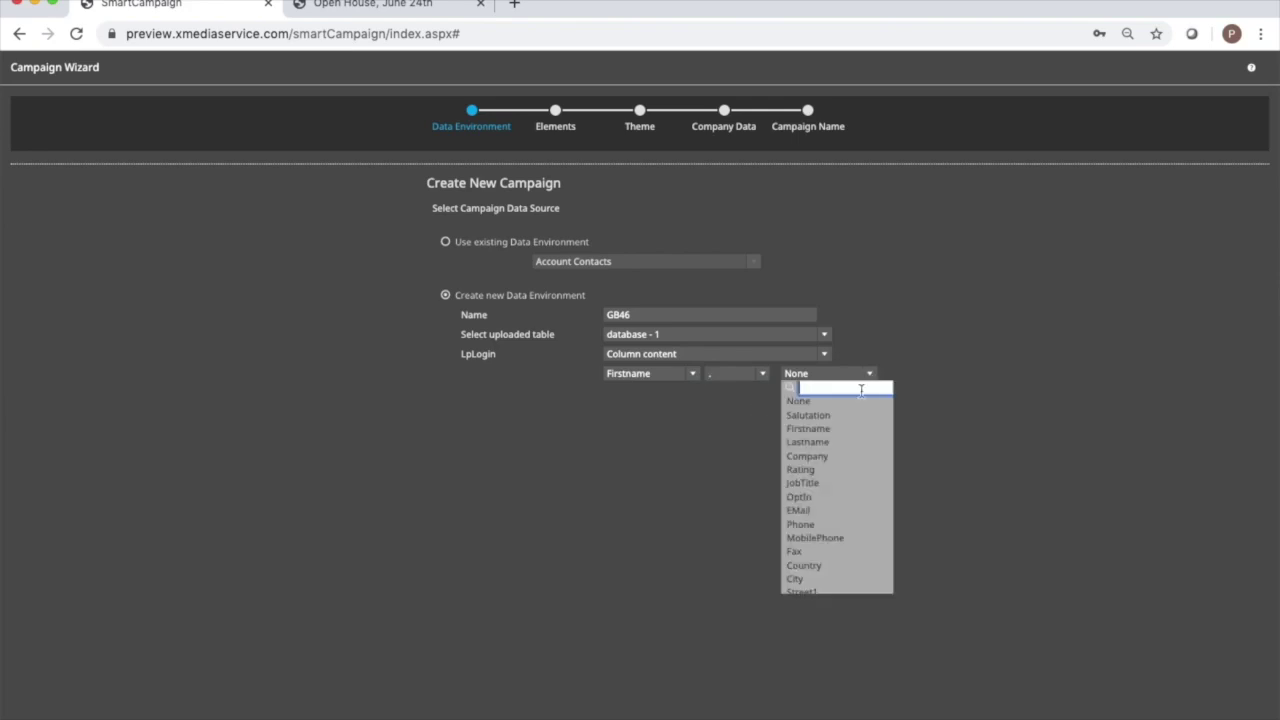
left_click(838, 442)
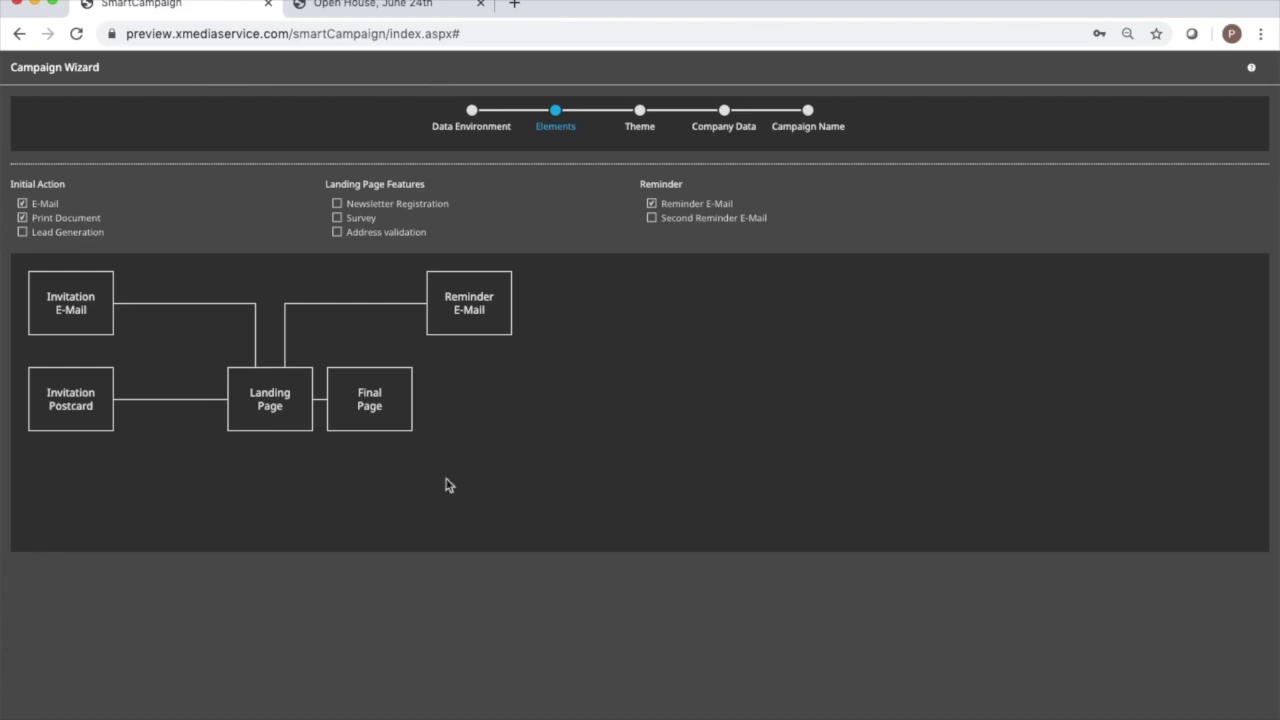
Add Lead Generation, Address validation and Second Reminder E-Mail, and pick the Large Format Print theme.
left_click(22, 232)
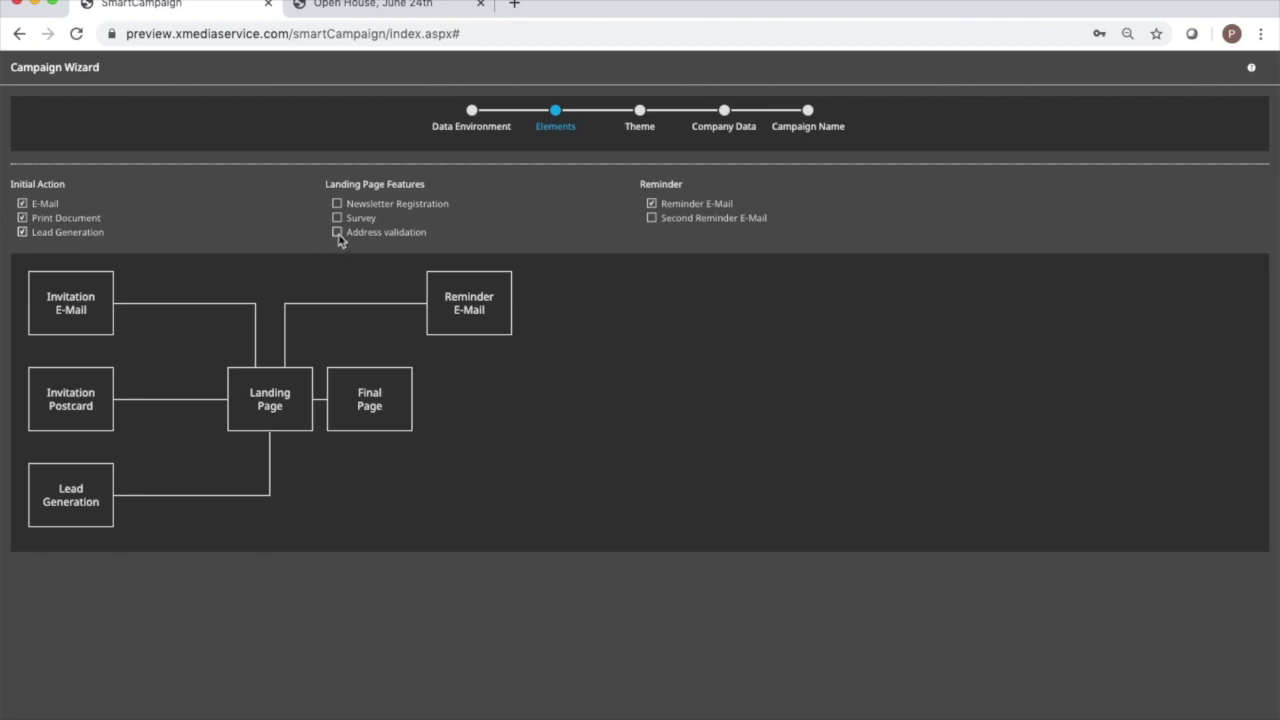
left_click(337, 233)
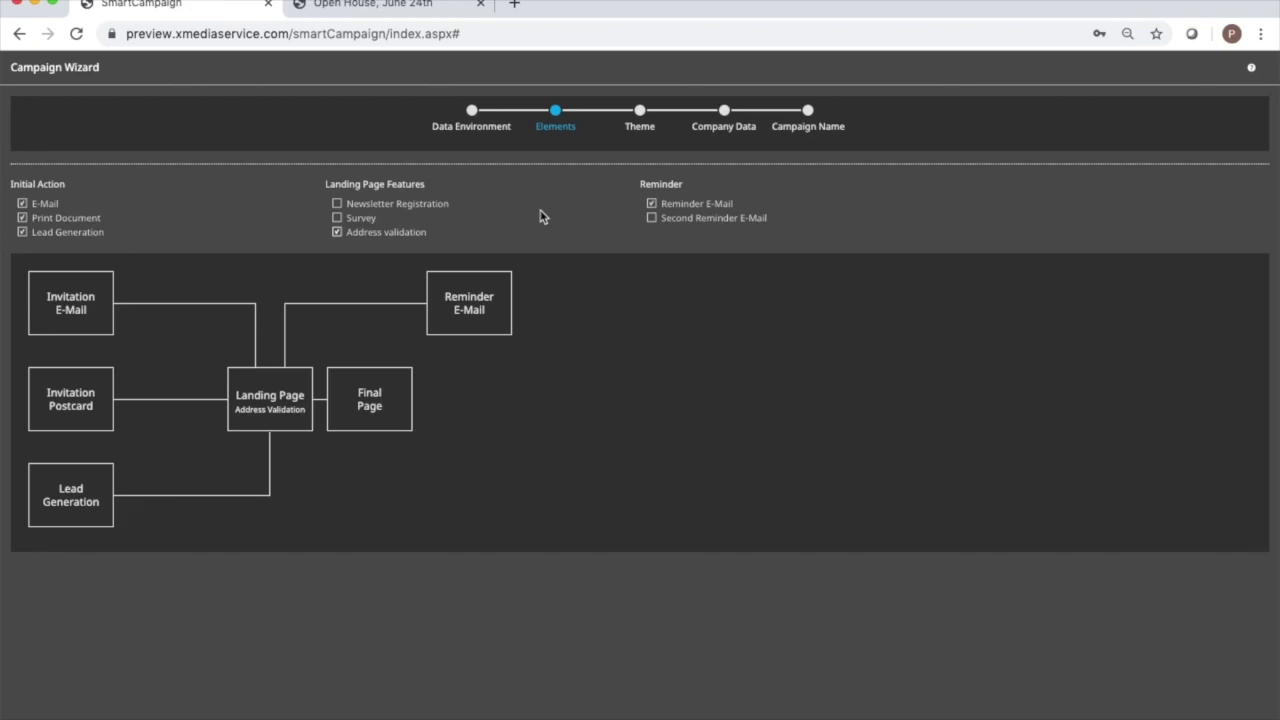
left_click(652, 218)
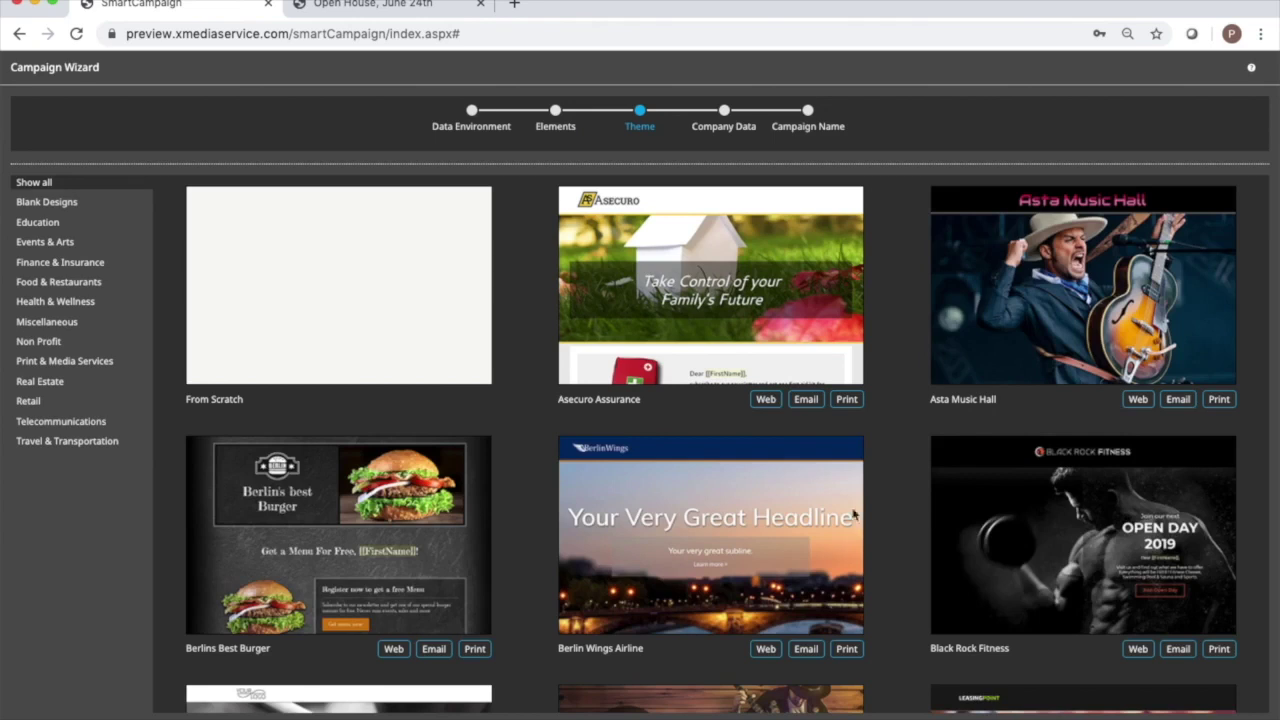
left_click(99, 364)
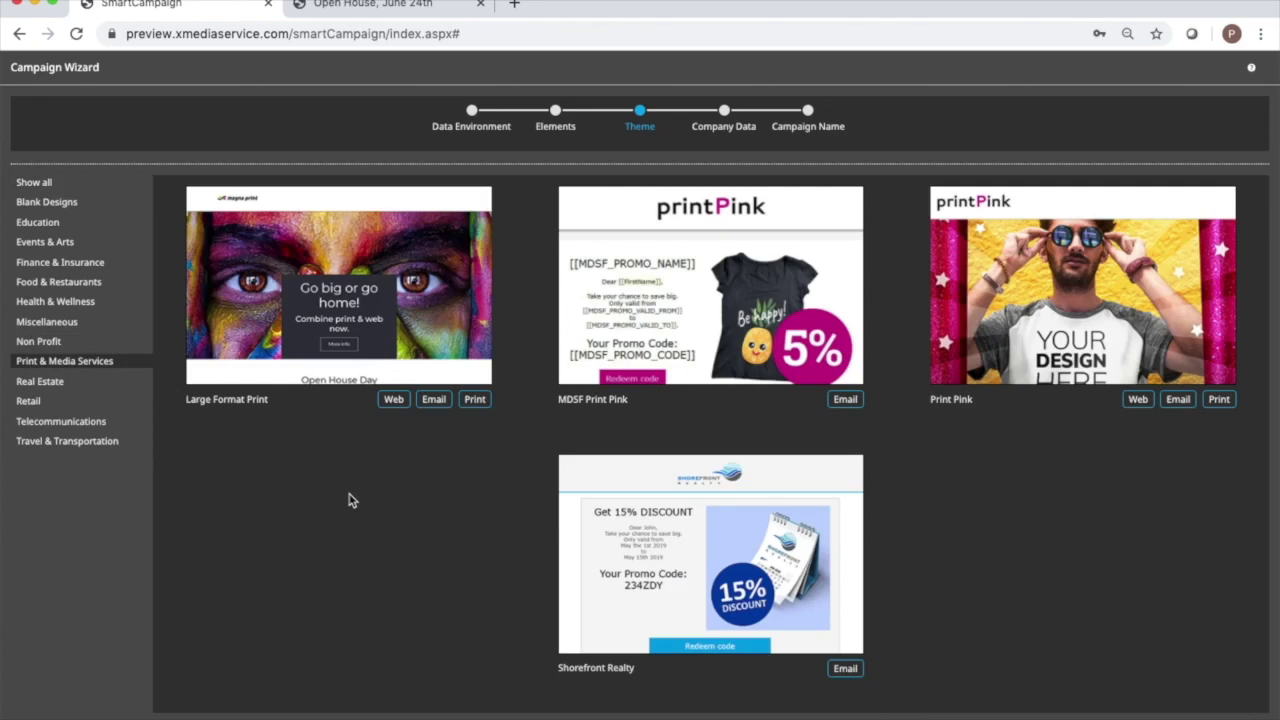
left_click(362, 302)
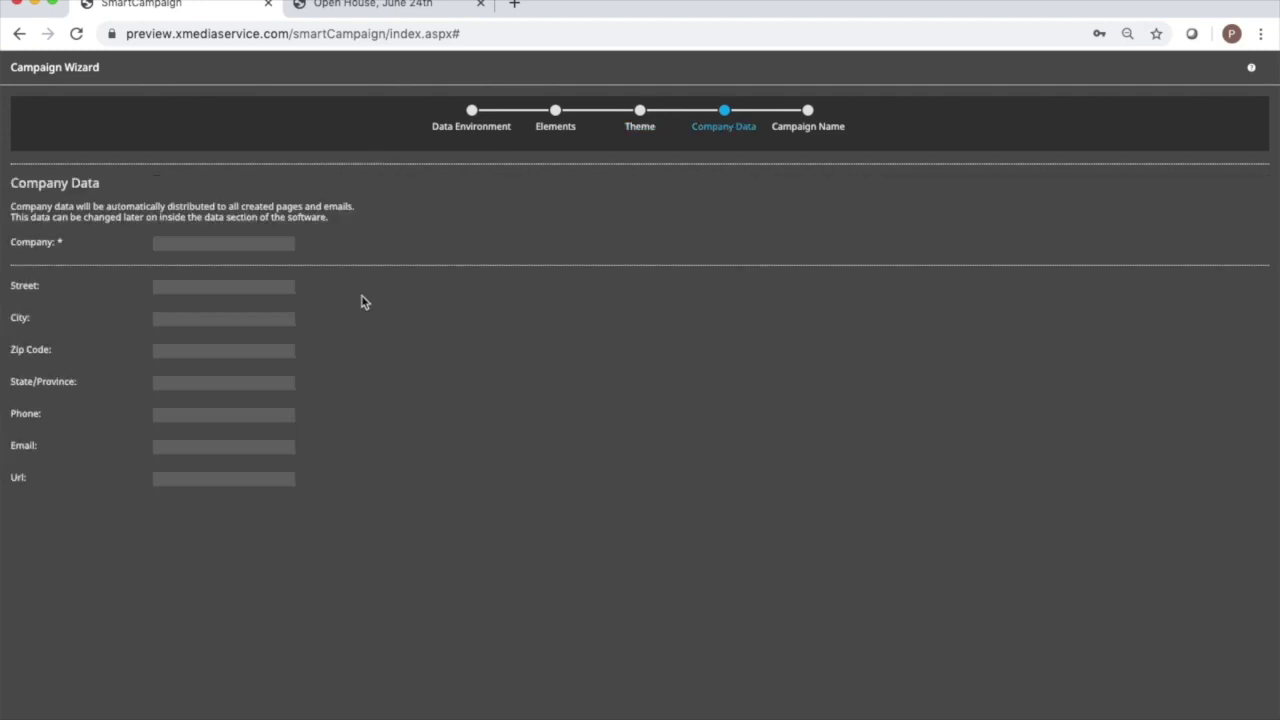
Enter the company name Goreham and Bass with its street address, city and zip code.
left_click(255, 245)
type("Goreham and ")
type("Bass")
type("10 Main S")
type("t")
key("Tab")
type("Peter")
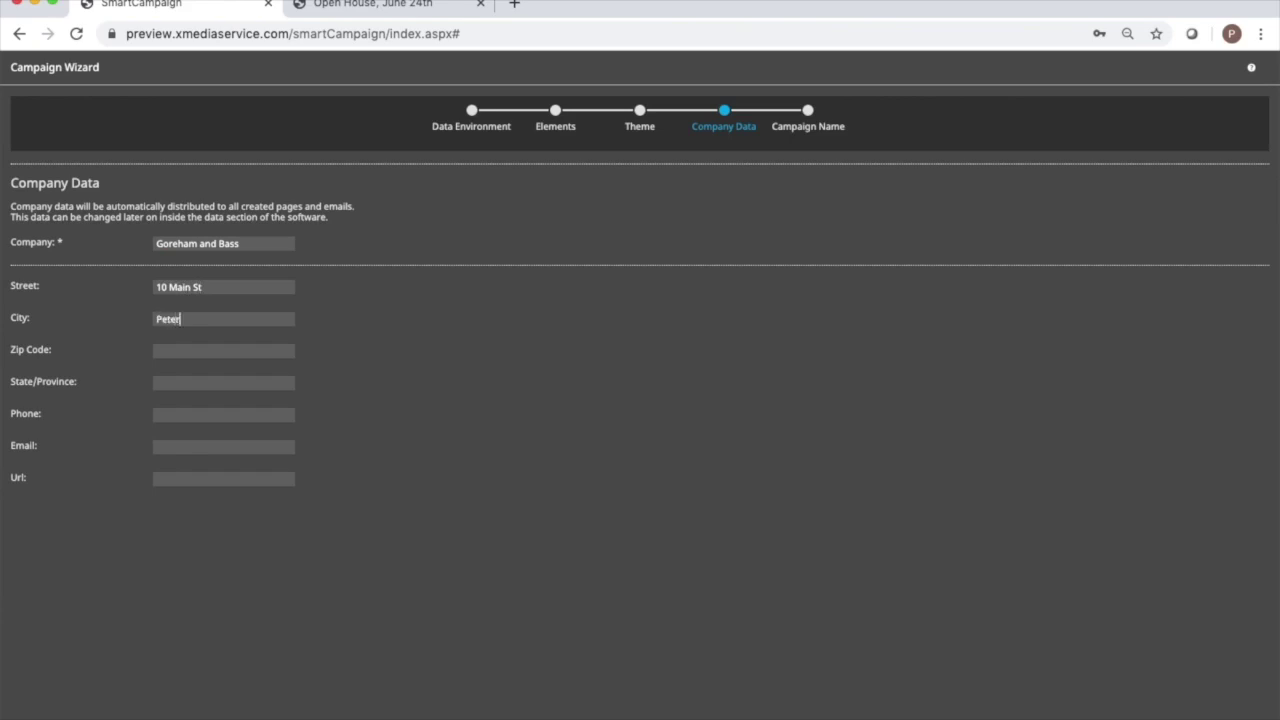
type("borough")
key("Tab")
type("03458")
type("NH")
key("Tab")
type("603")
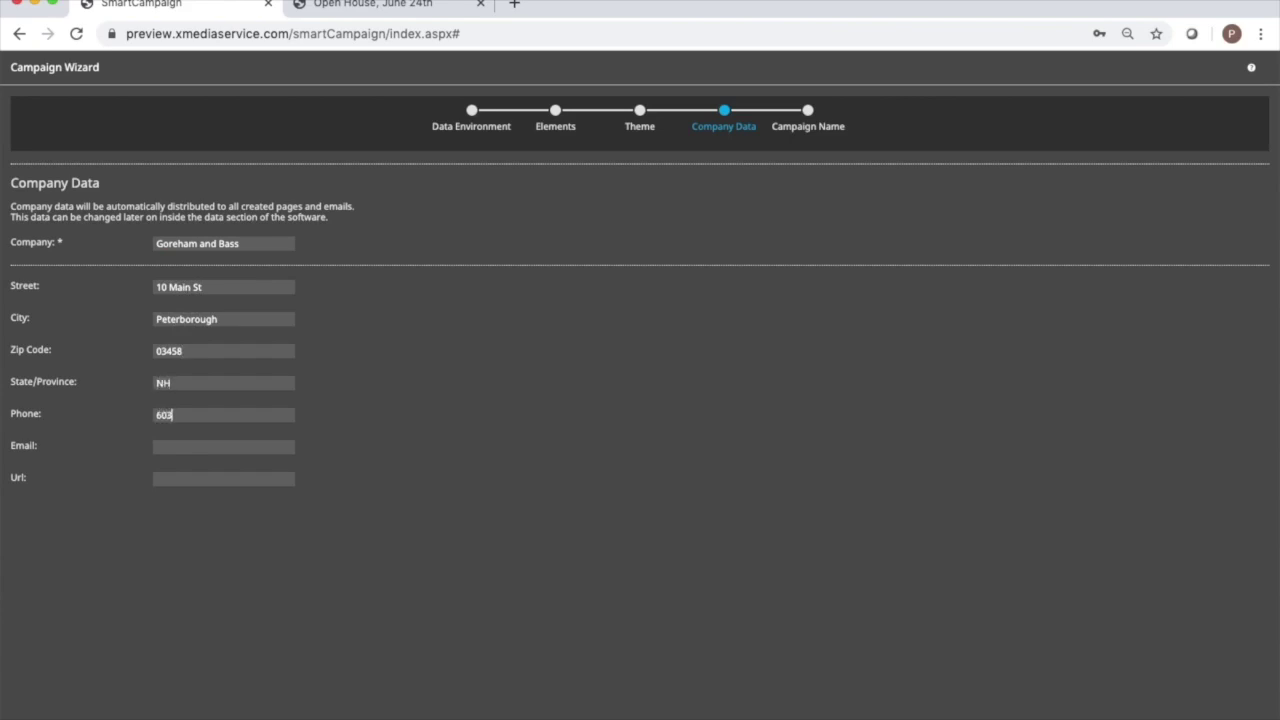
type(".555.1212")
left_click(204, 449)
key("Tab")
type("www.")
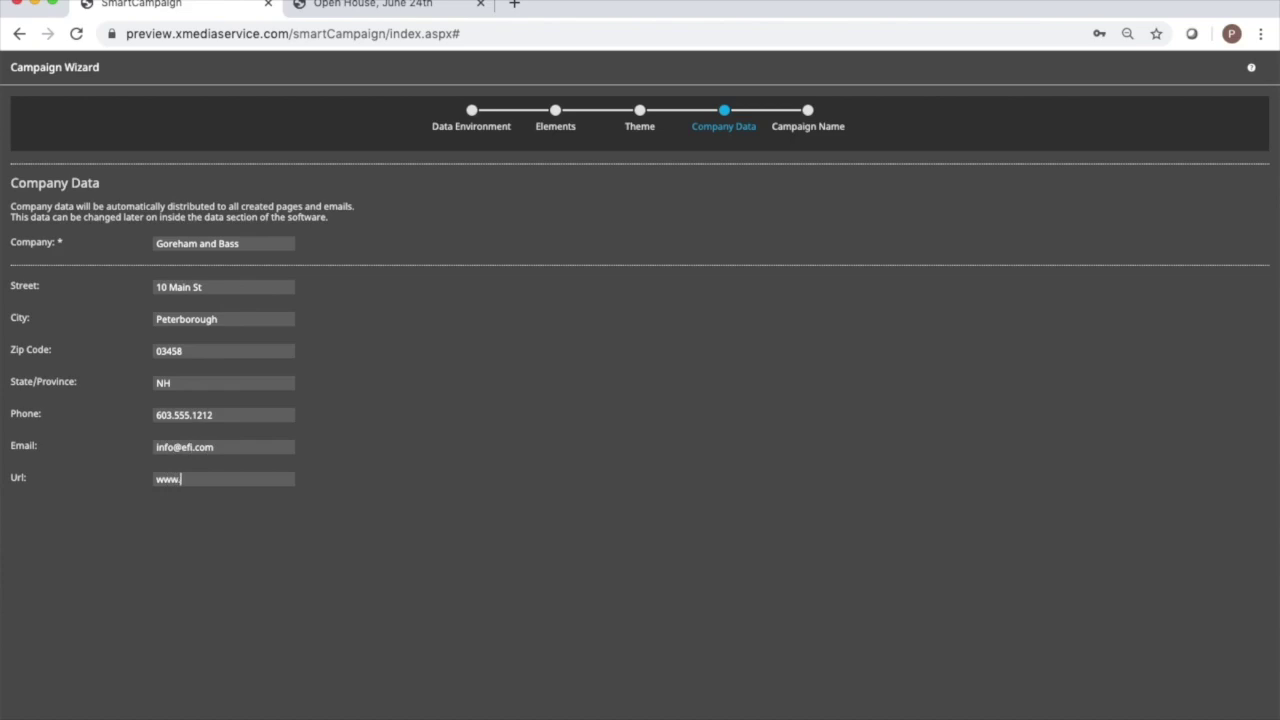
type("gorehamandbass.com")
key("Return")
Name the campaign GB46 and create it.
left_click(714, 326)
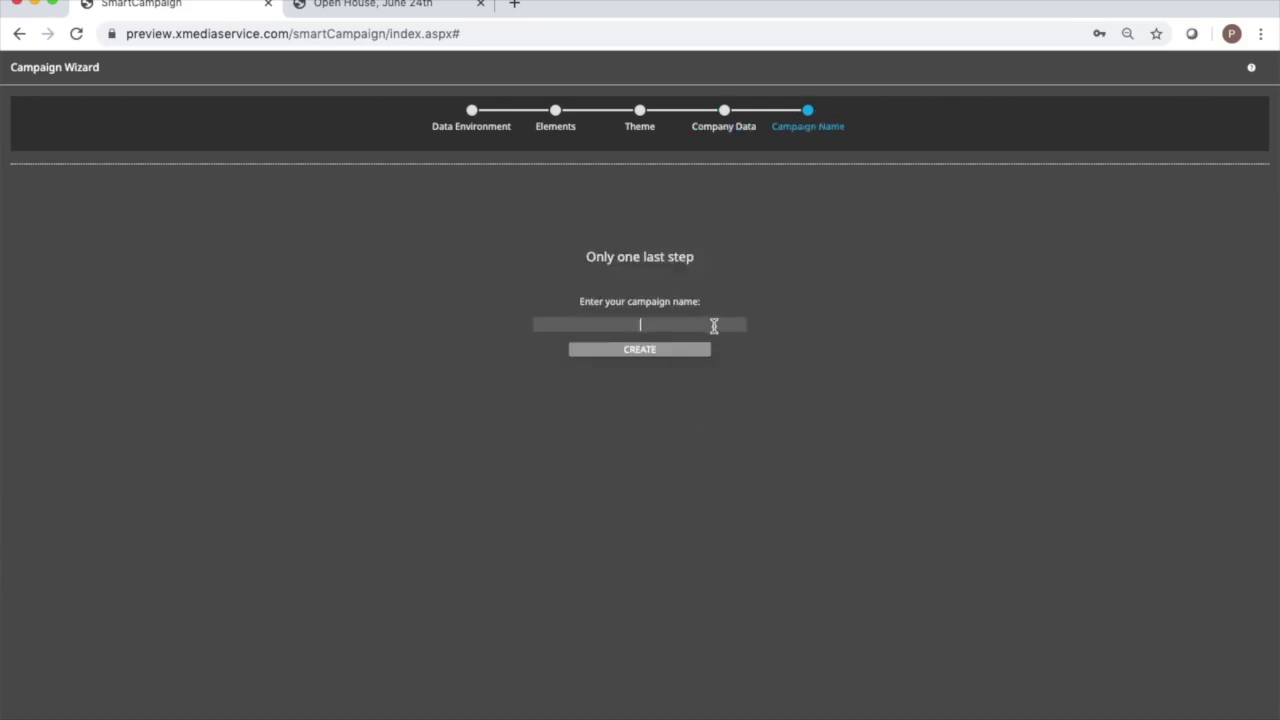
type("GB46")
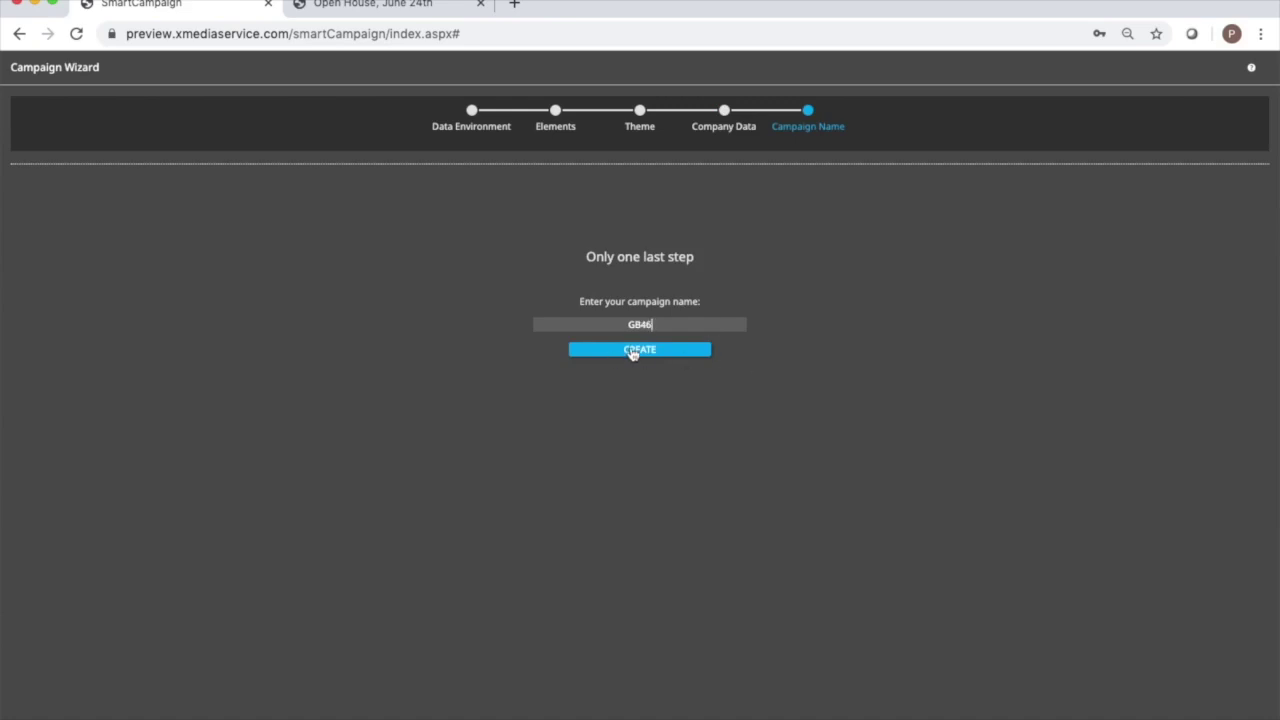
left_click(633, 352)
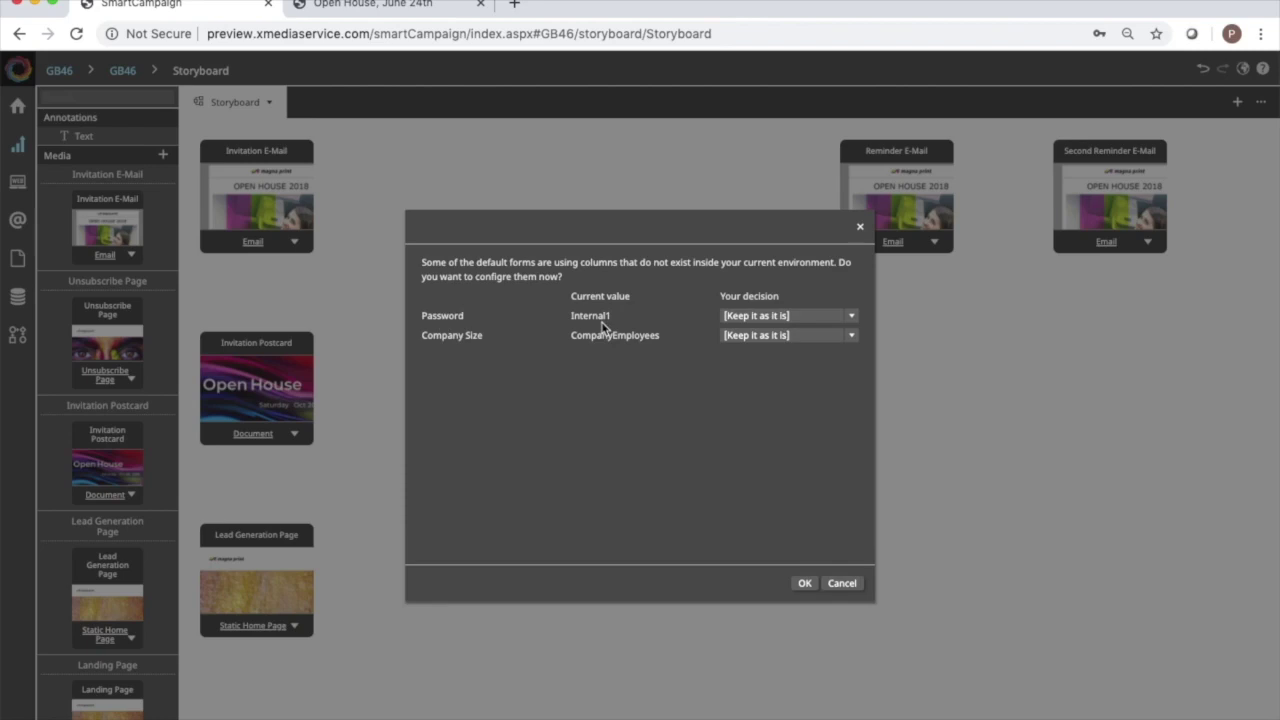
Map the form's Password value to a new column named Password and confirm.
left_click(851, 316)
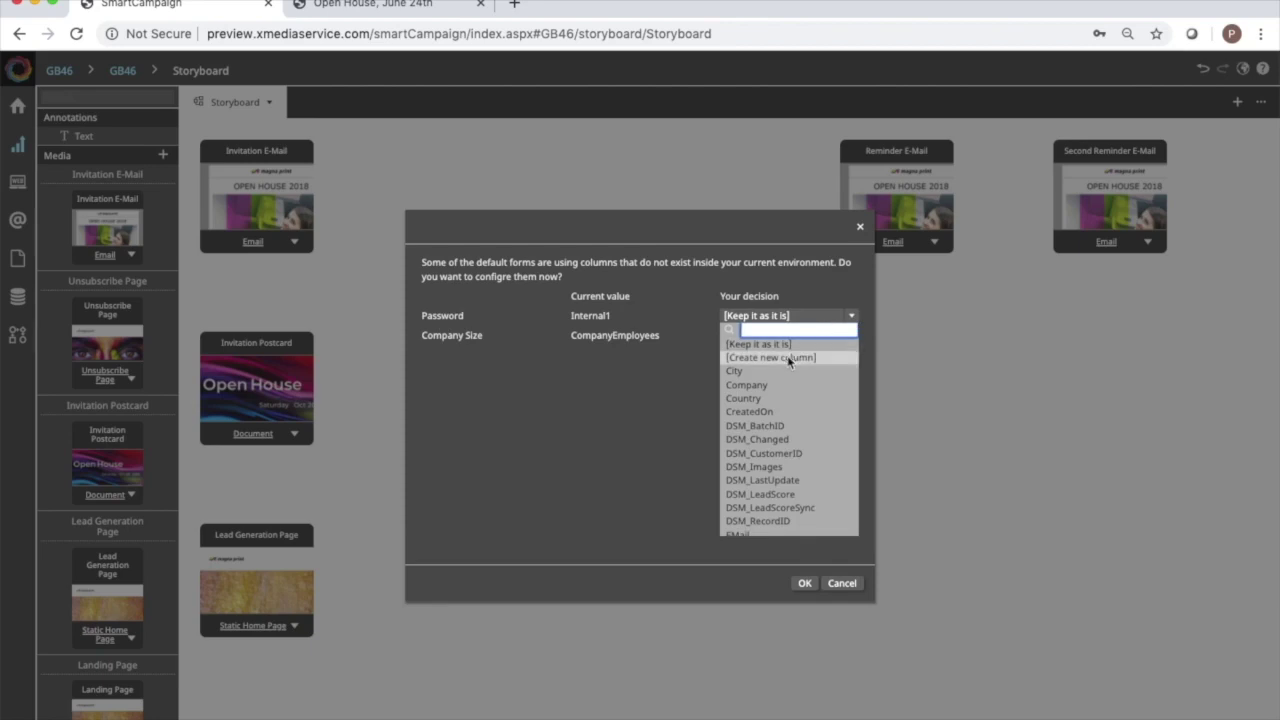
left_click(787, 357)
double_click(797, 335)
key("BackSpace")
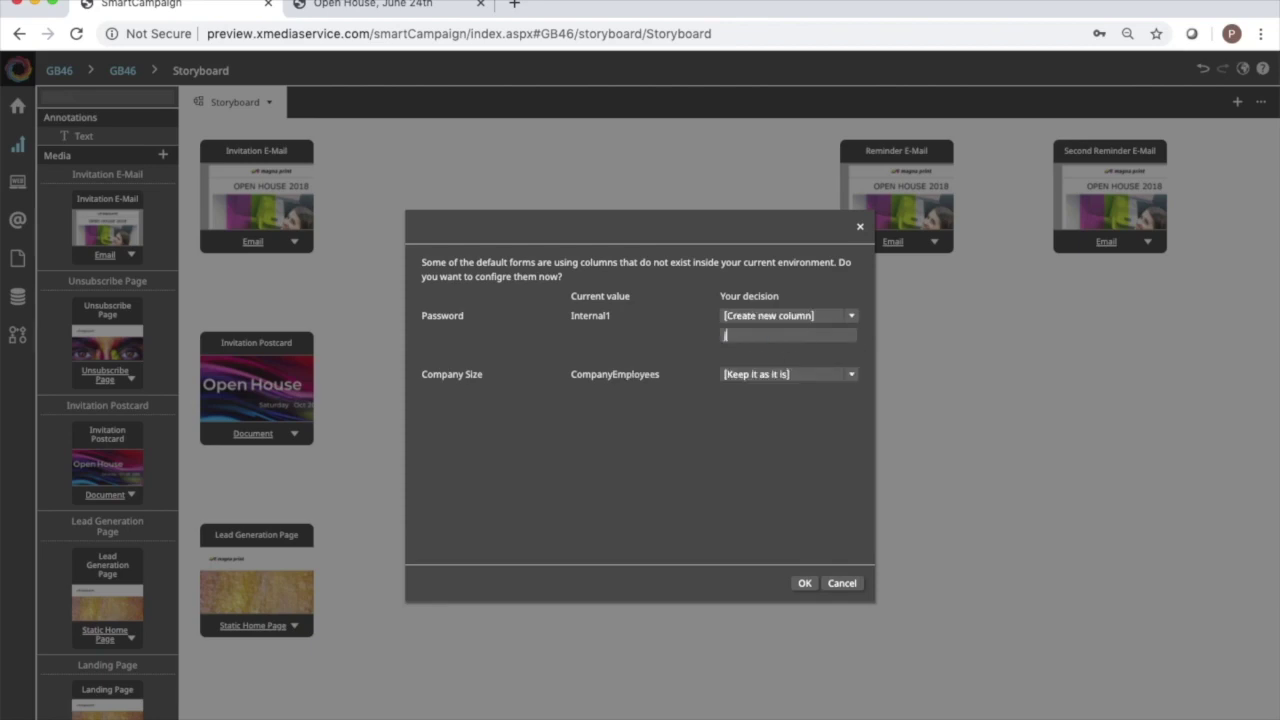
type("Password")
left_click(801, 585)
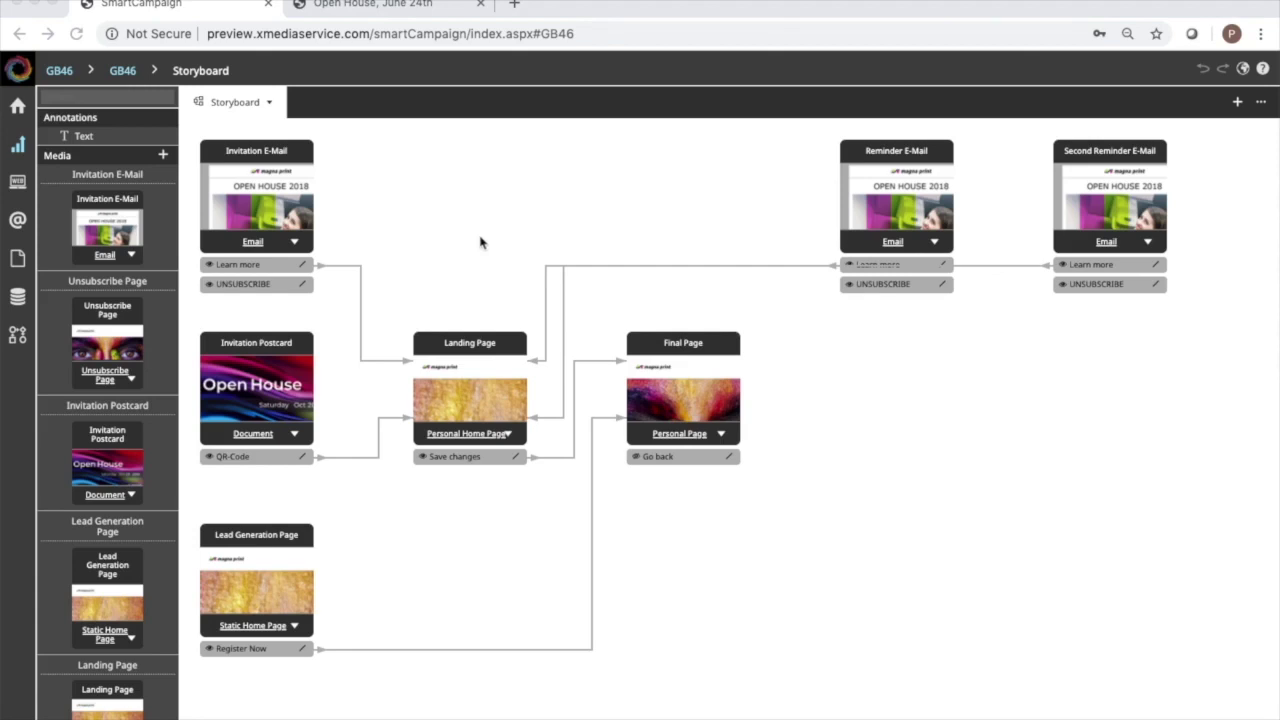
Open the Invitation E-Mail and change its subject from Open House 2018 to Open House 2020.
double_click(241, 200)
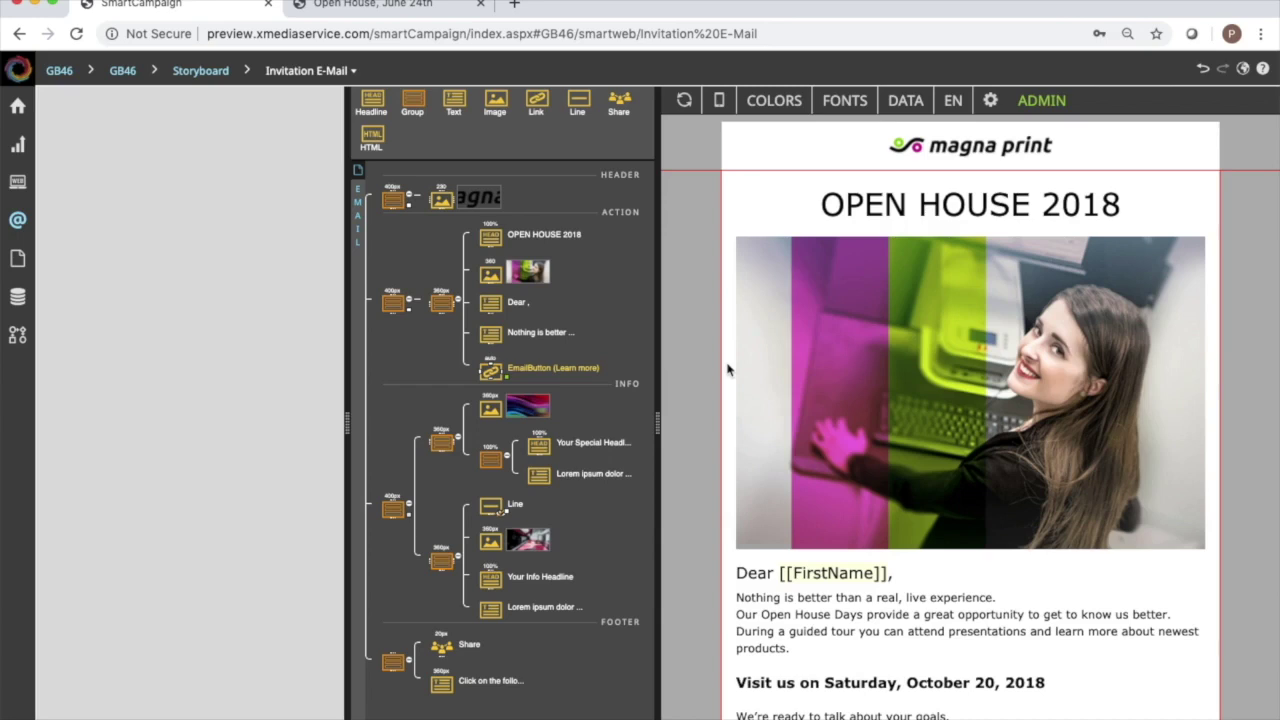
left_click(359, 369)
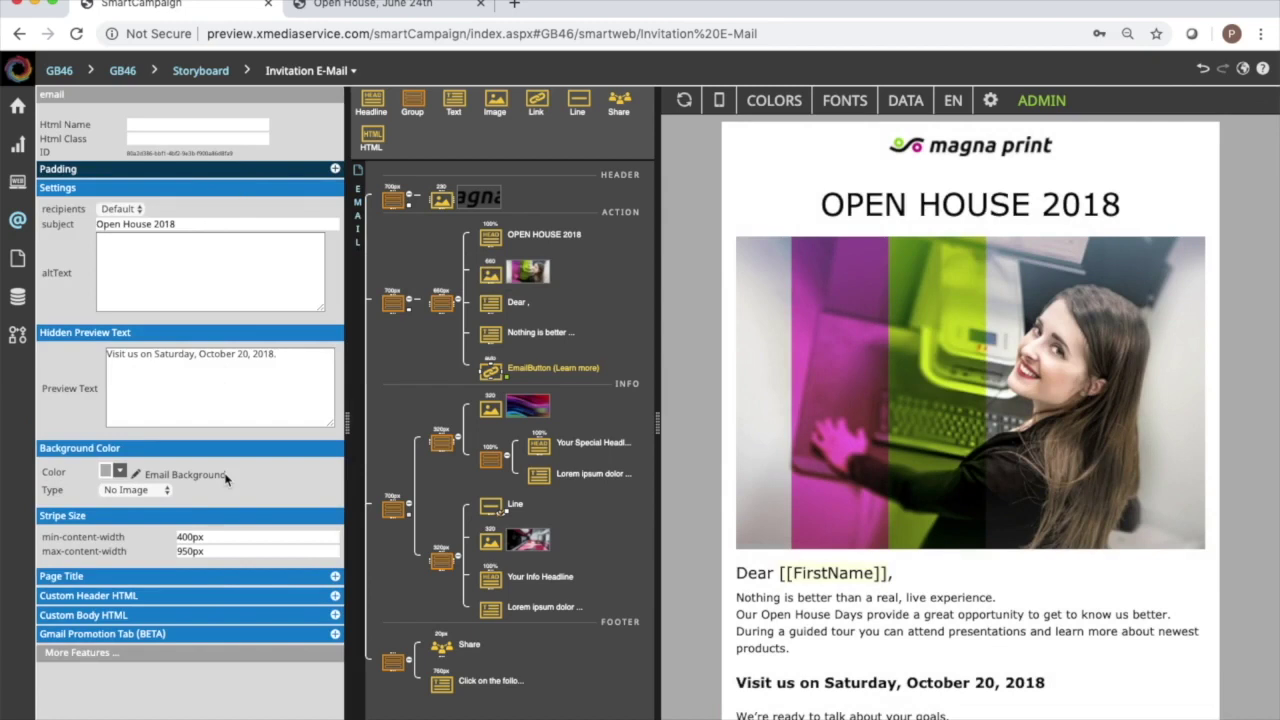
left_click_drag(196, 224, 52, 224)
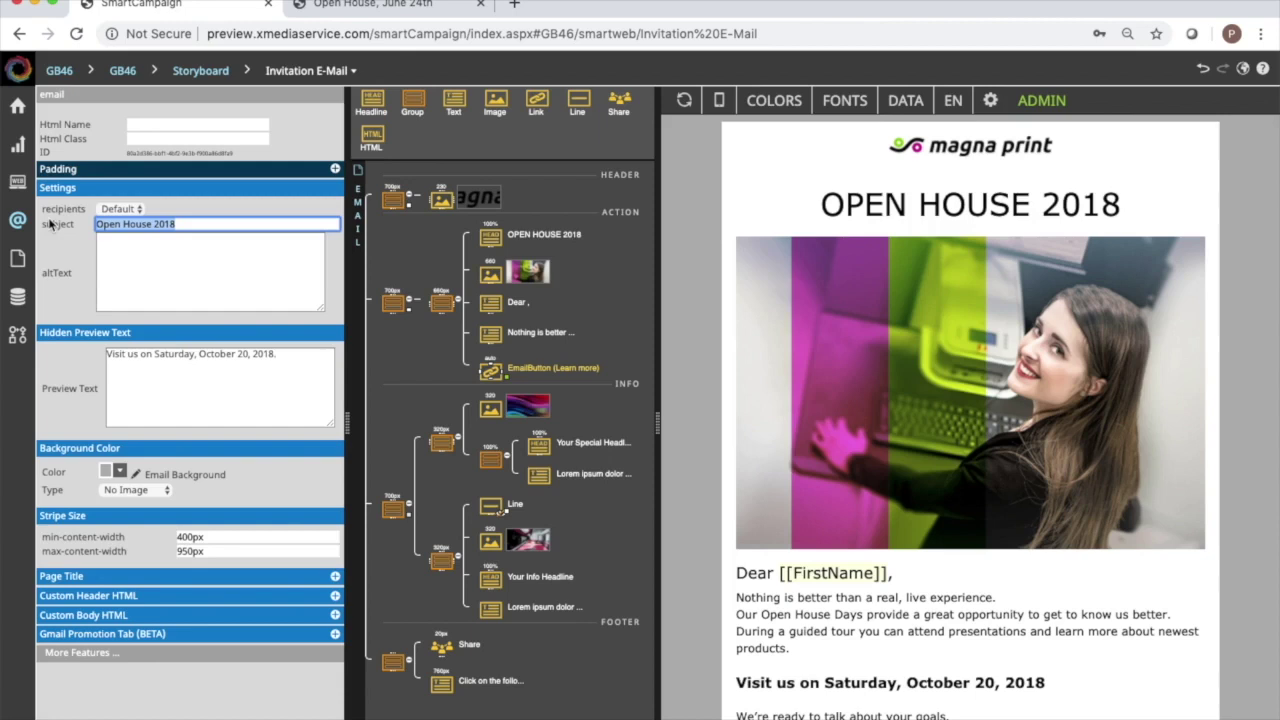
type("Open House 2020")
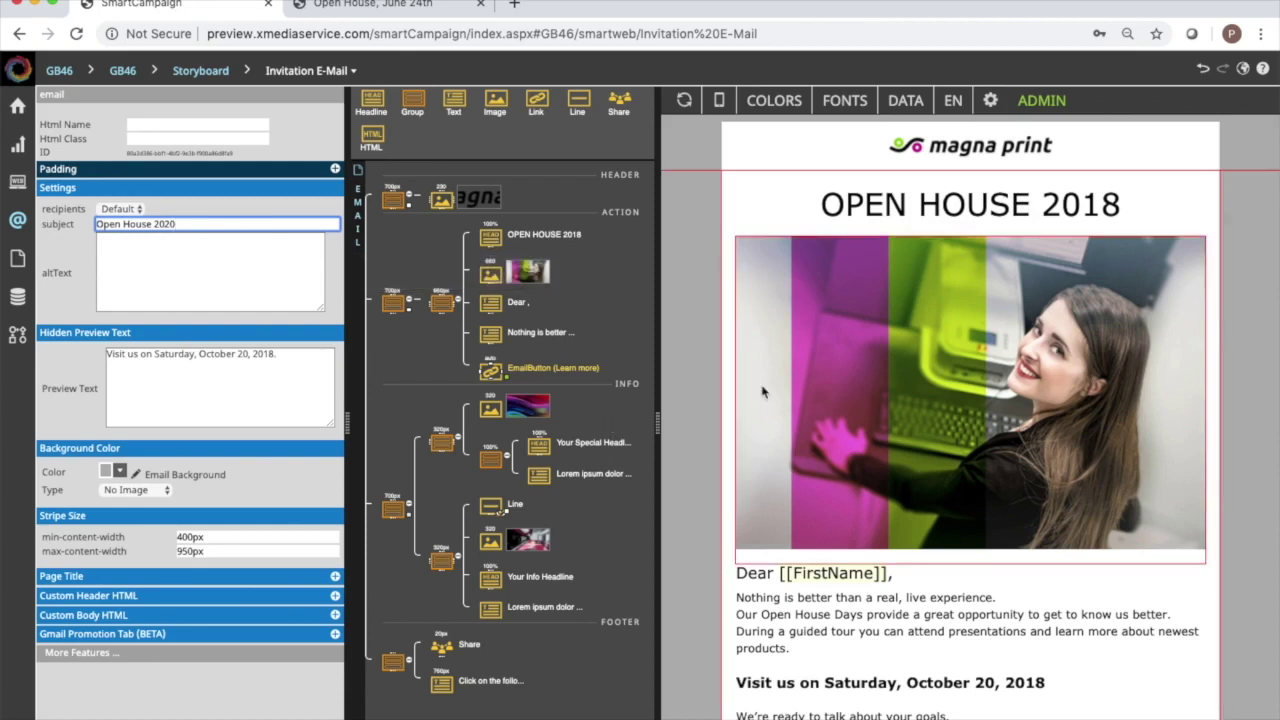
key("super+Tab")
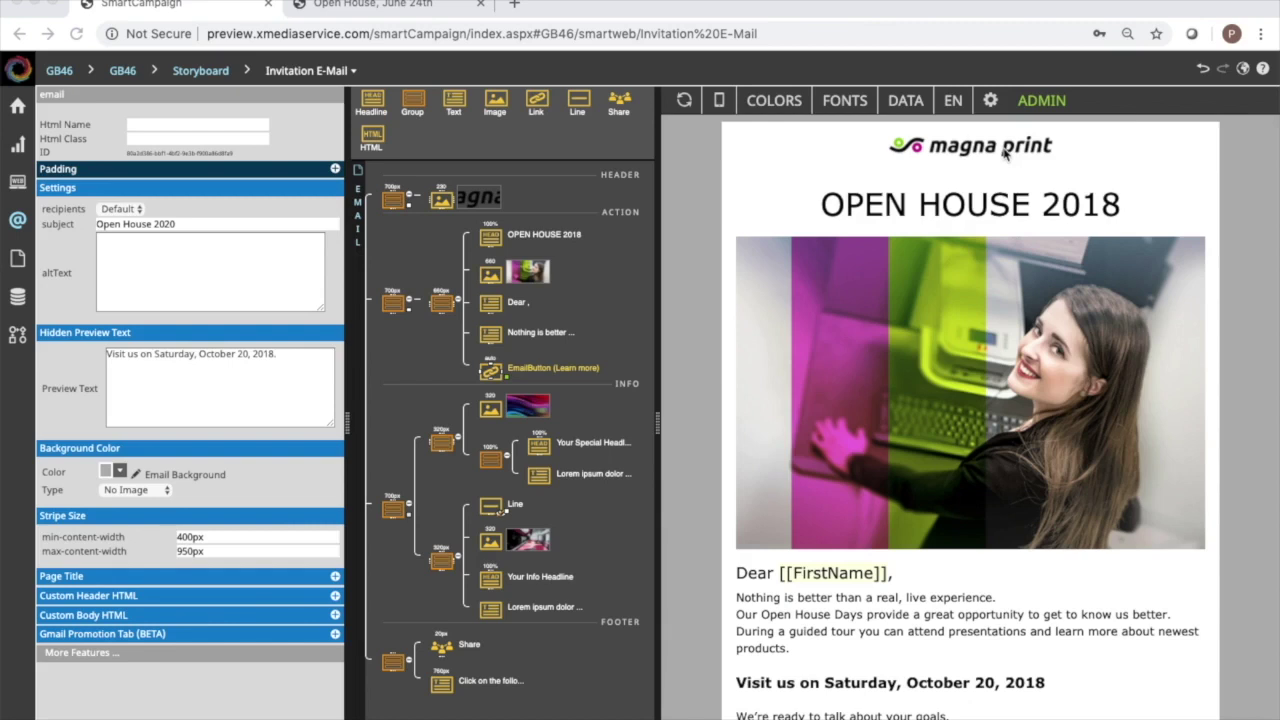
Select the main content group and then the OPEN HOUSE 2018 headline in the editor.
left_click(700, 300)
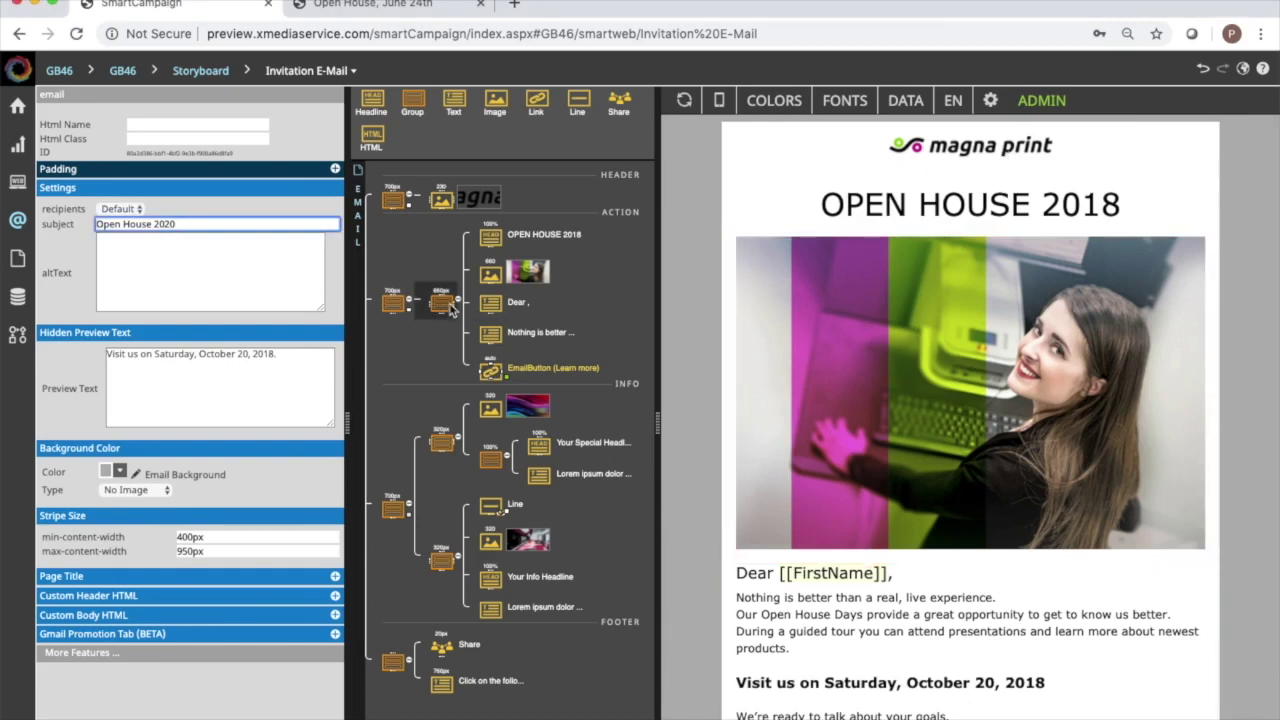
left_click(450, 308)
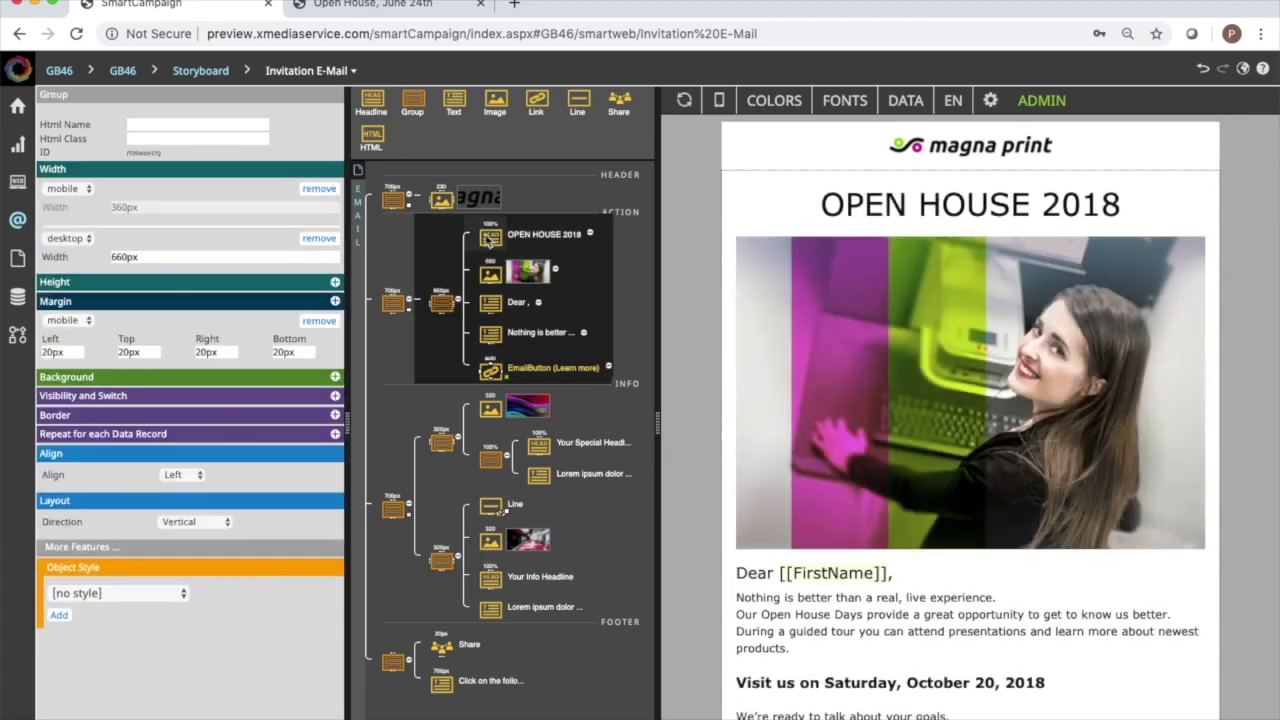
left_click(489, 238)
Delete the logo header group, the OPEN HOUSE 2018 headline and the photo.
left_click(395, 203)
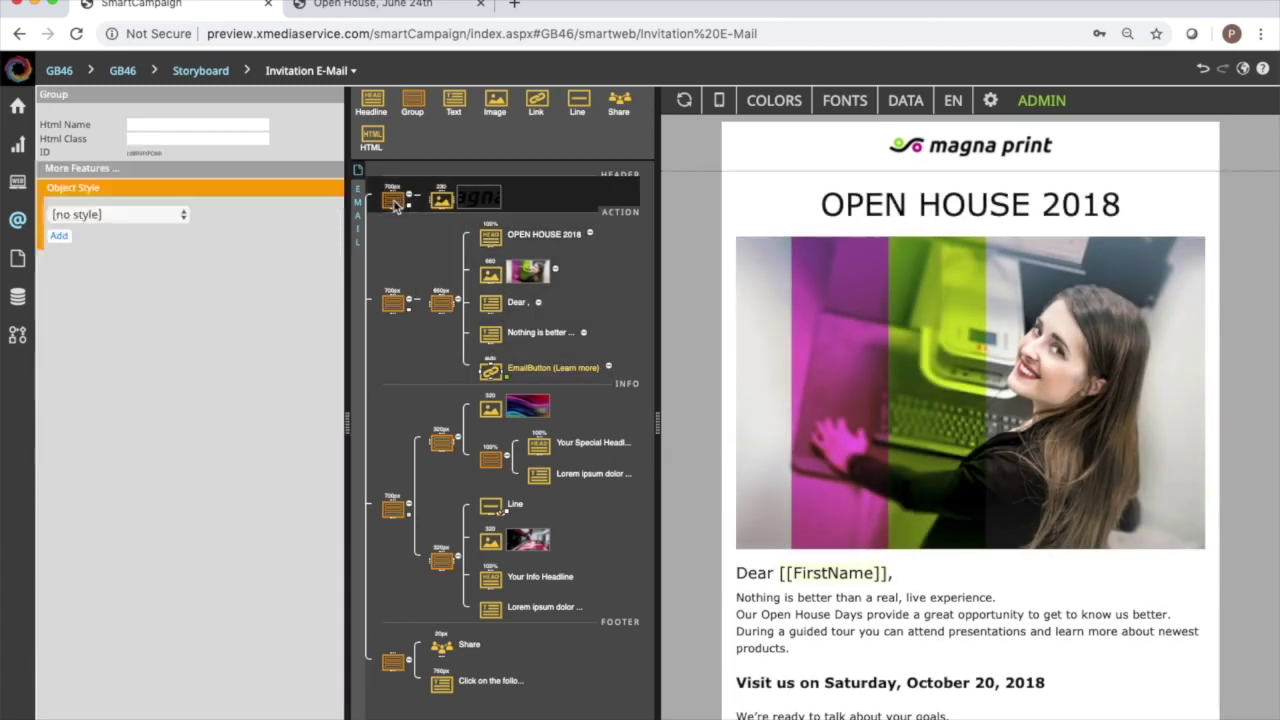
right_click(395, 203)
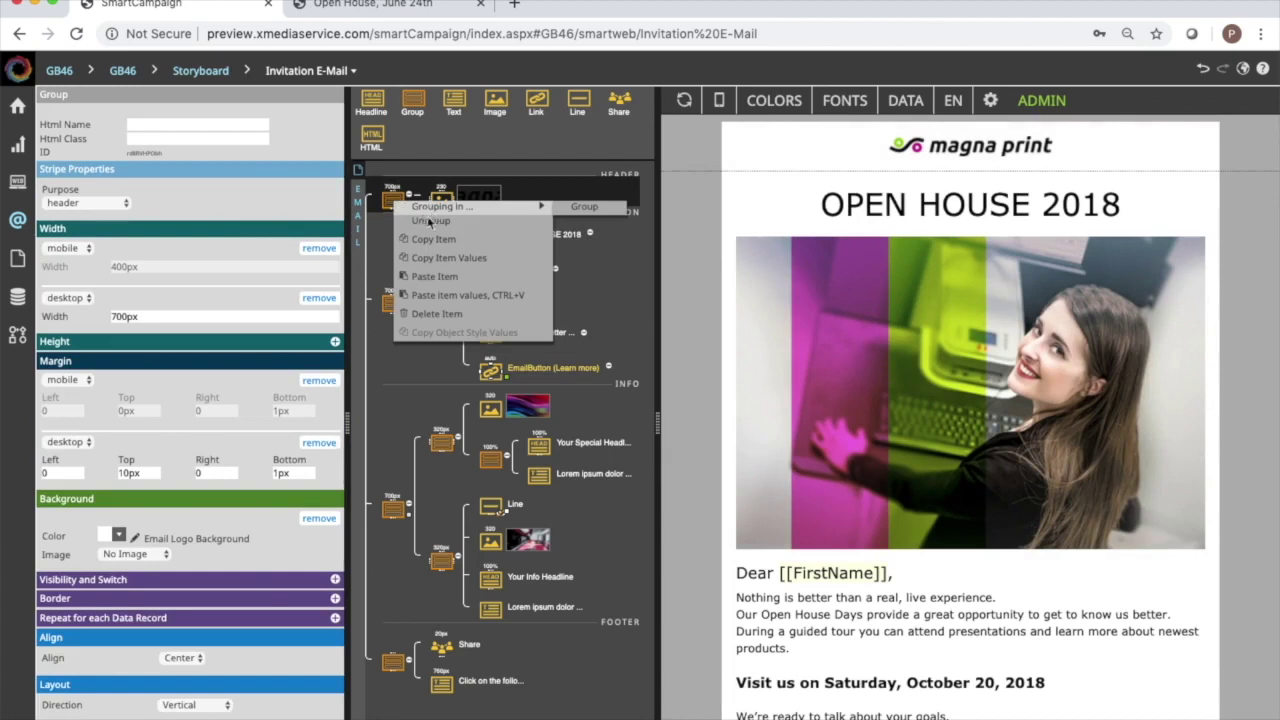
left_click(437, 314)
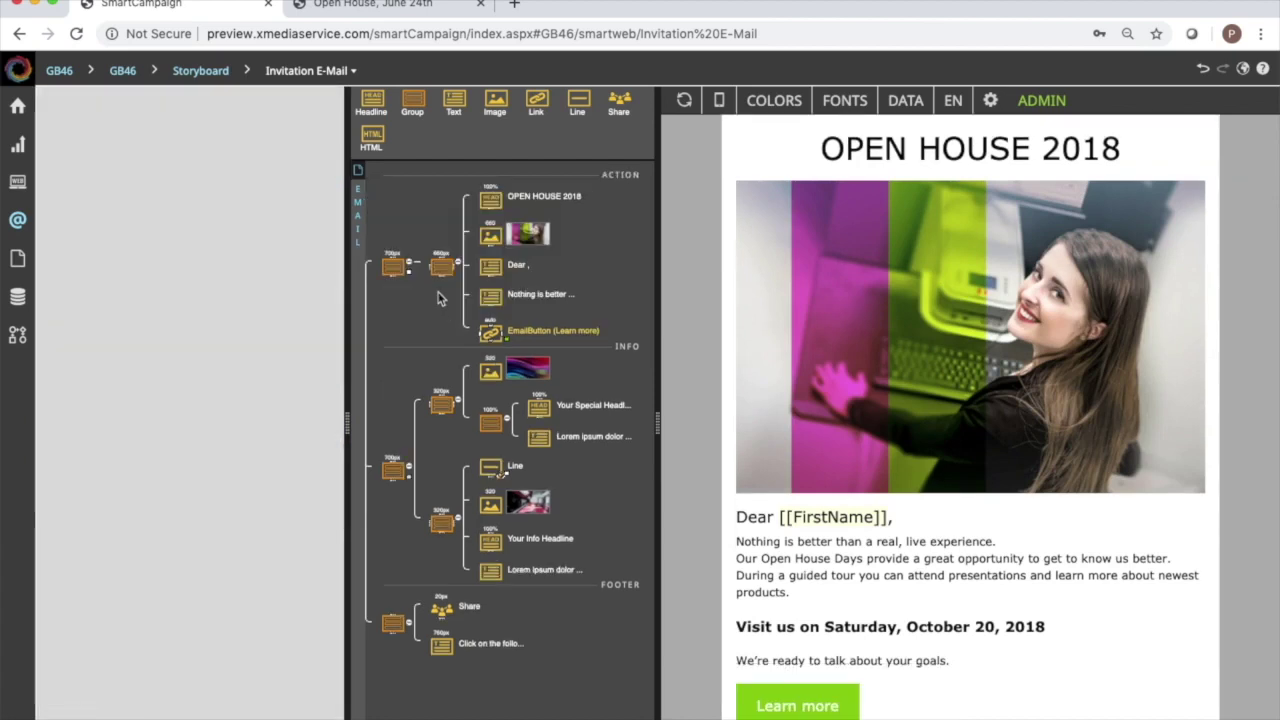
left_click(488, 204)
right_click(488, 204)
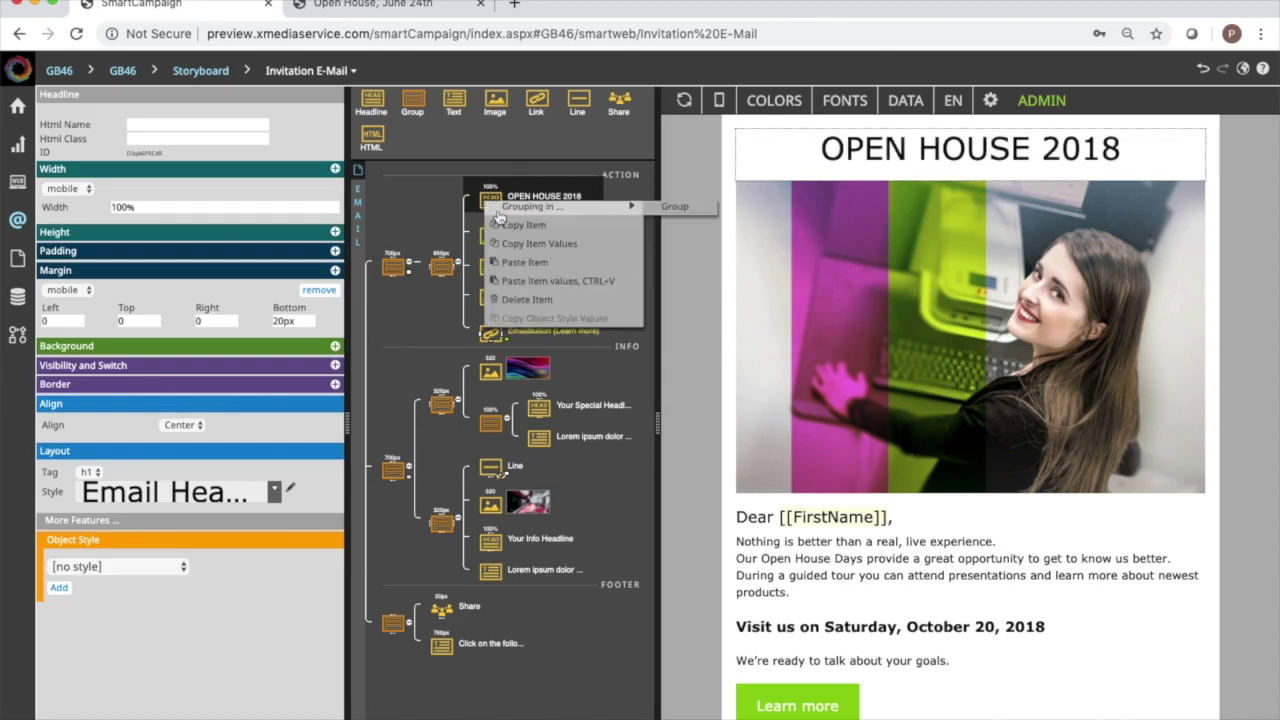
left_click(518, 299)
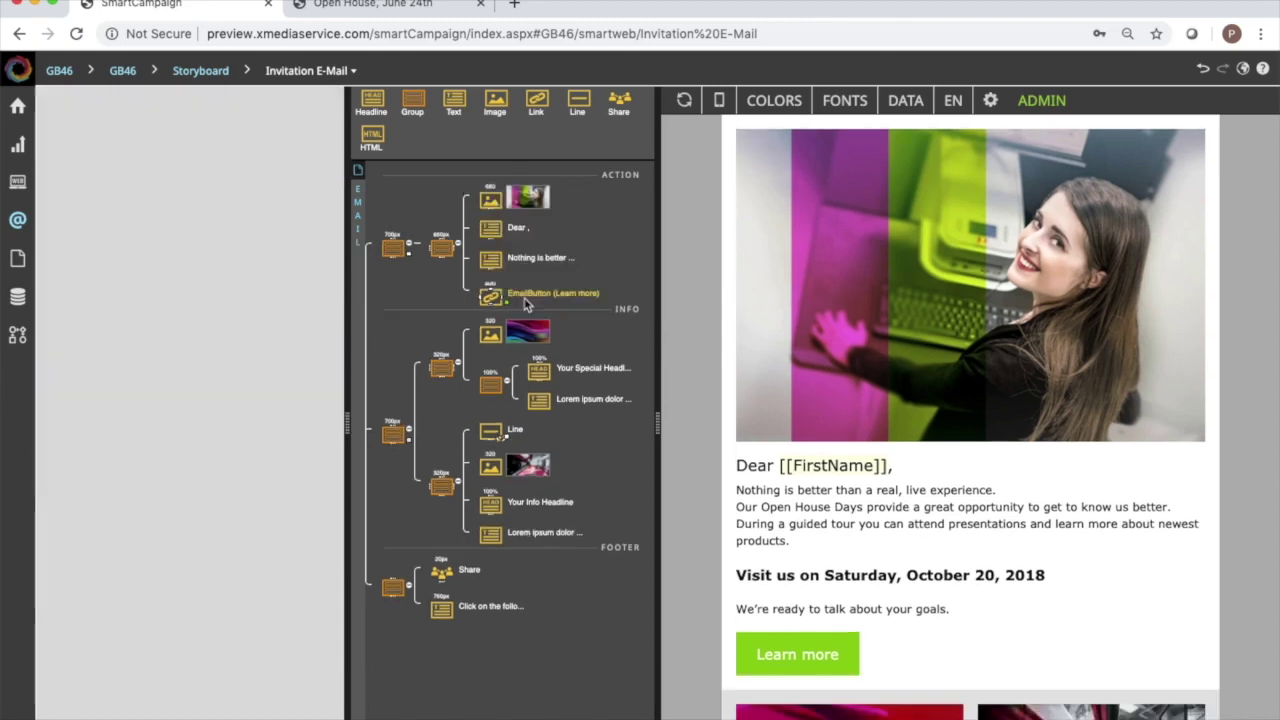
left_click(491, 202)
right_click(491, 202)
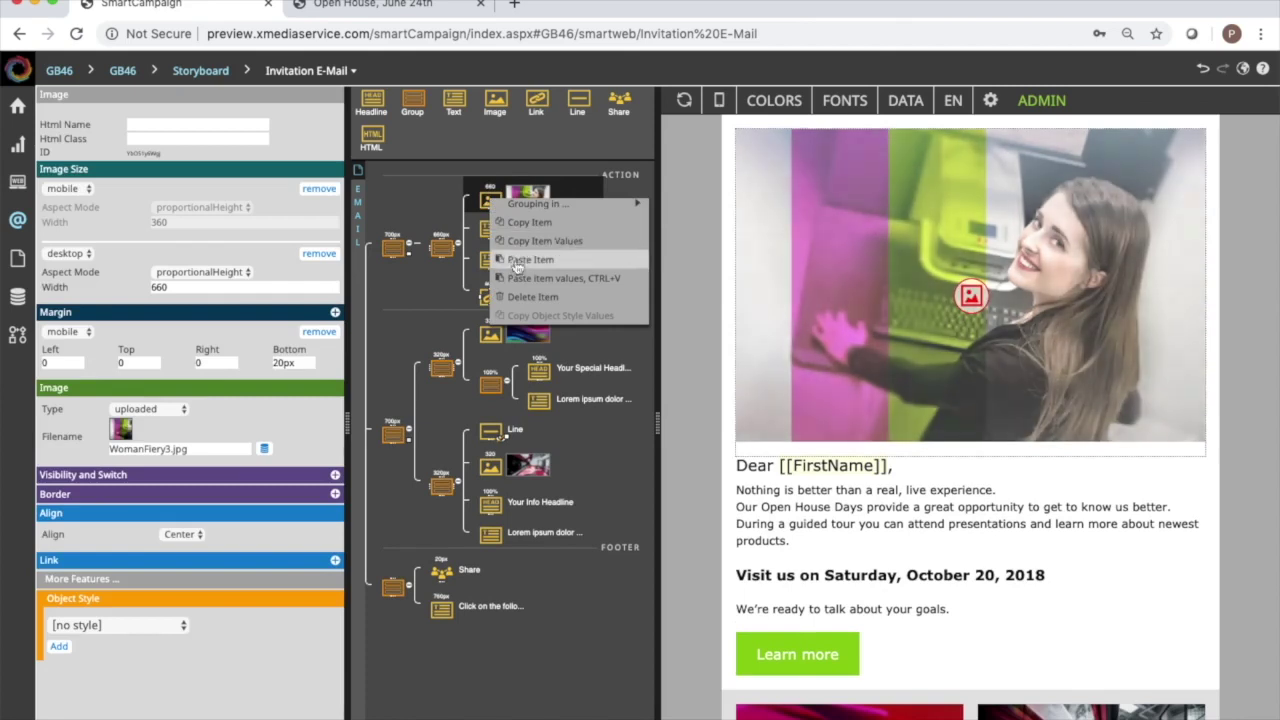
left_click(518, 299)
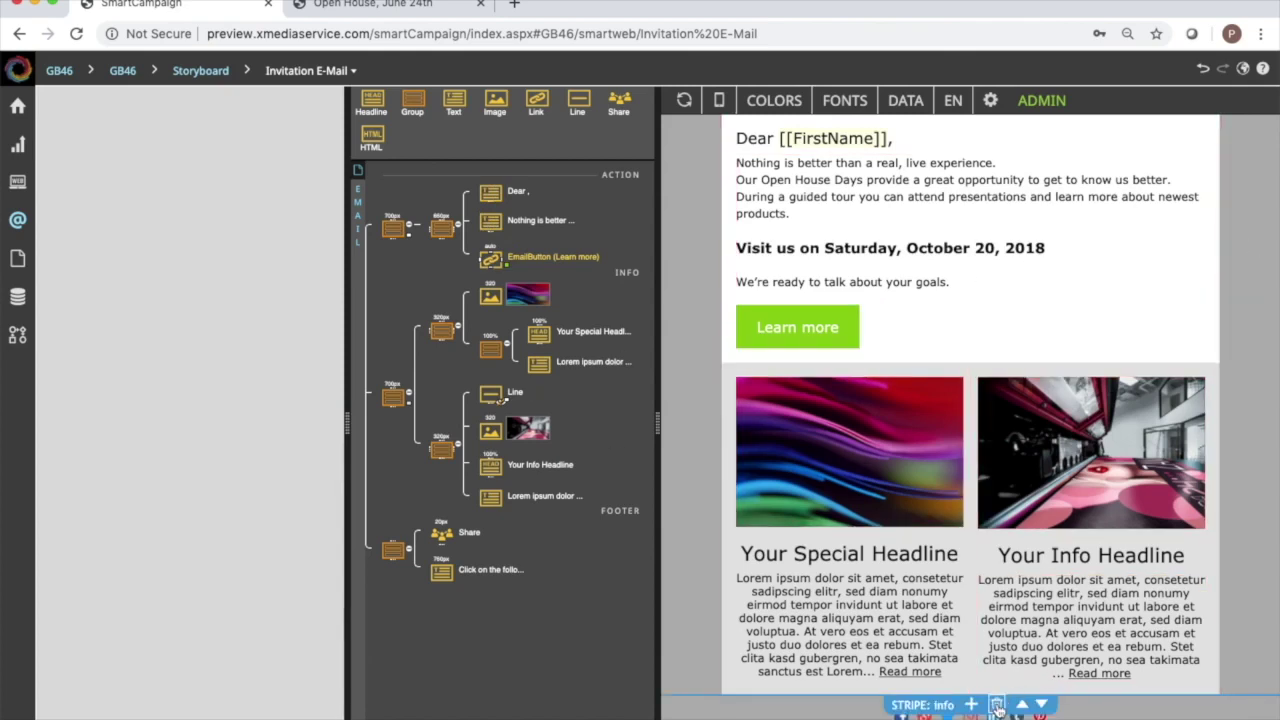
Delete the two-column info section and the footer's social share icons.
left_click(996, 705)
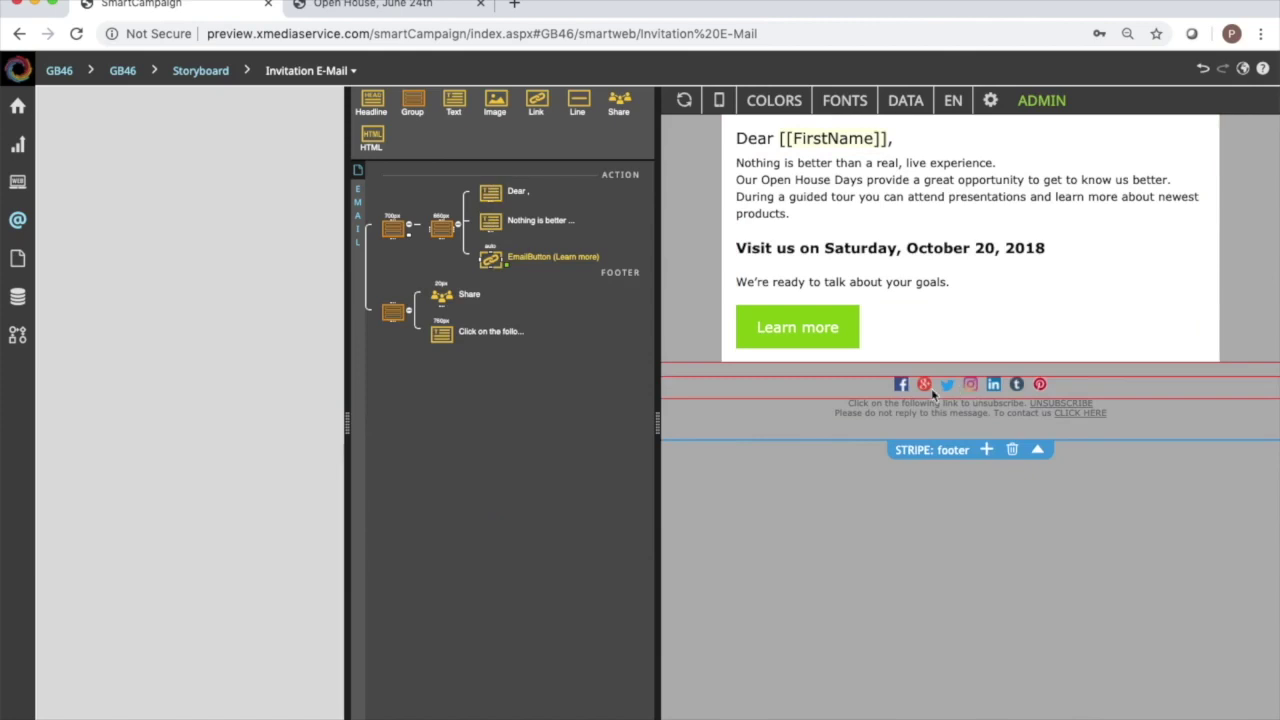
left_click(762, 384)
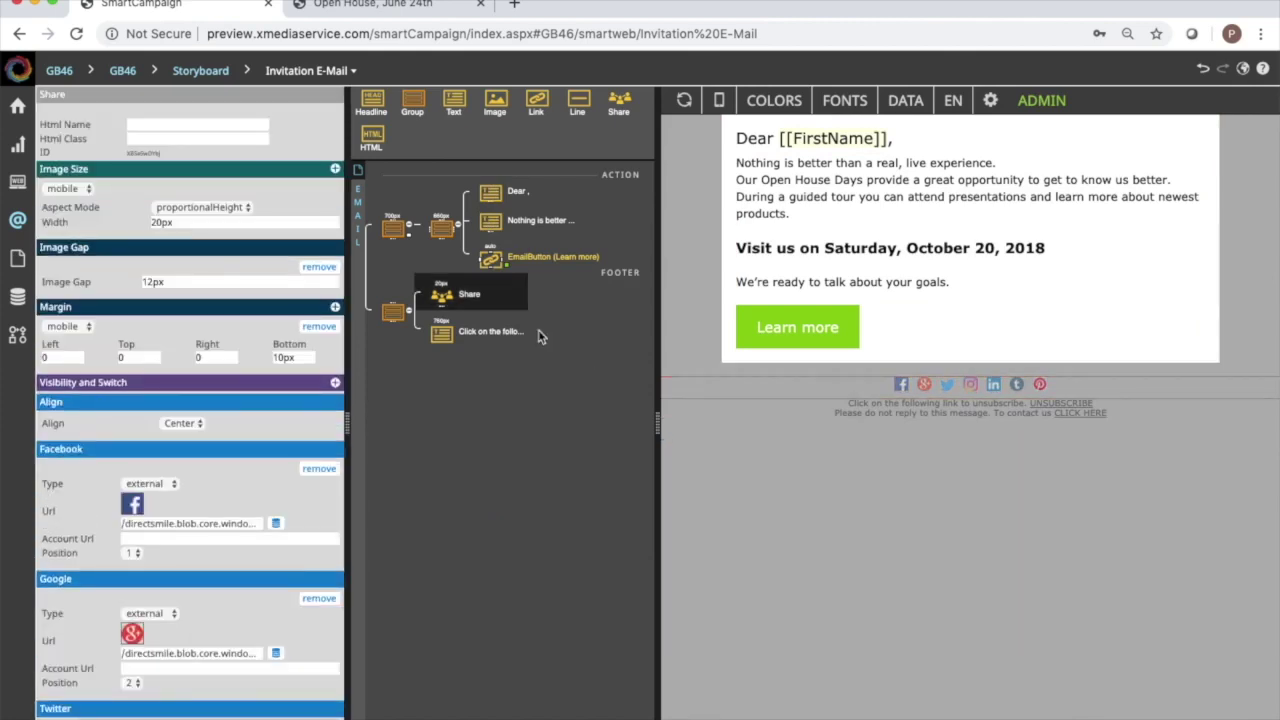
right_click(448, 298)
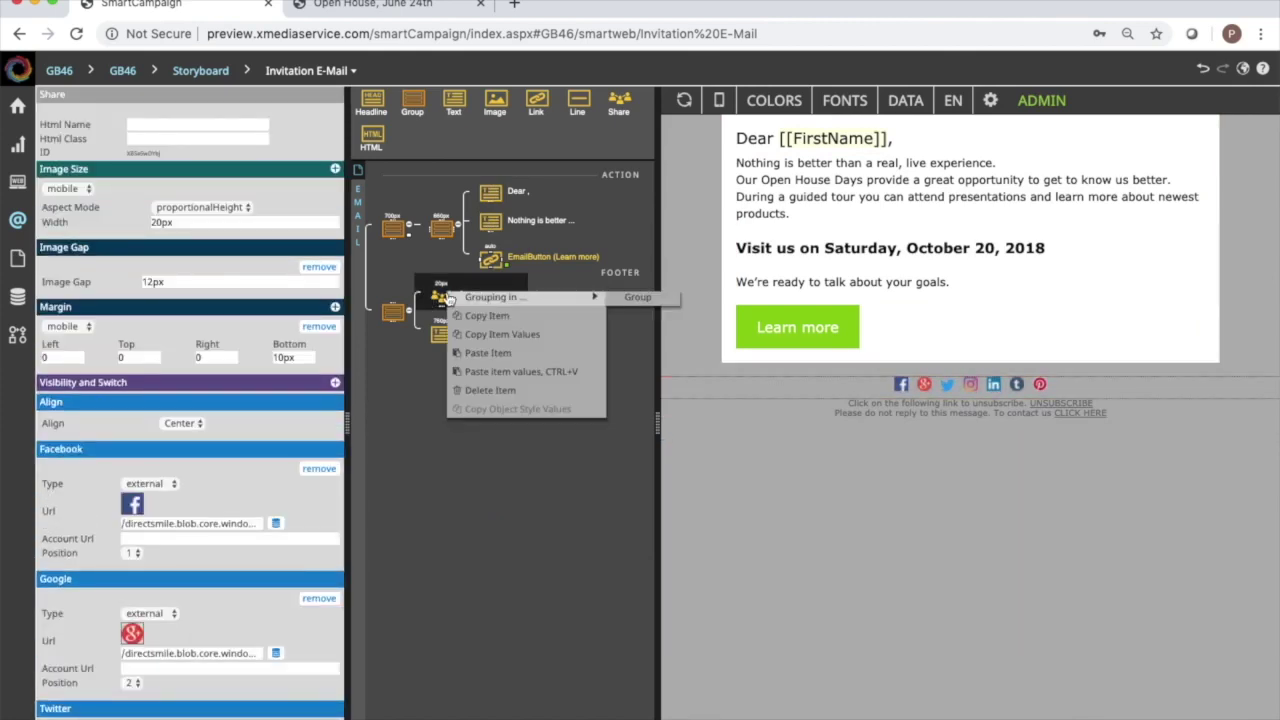
left_click(506, 396)
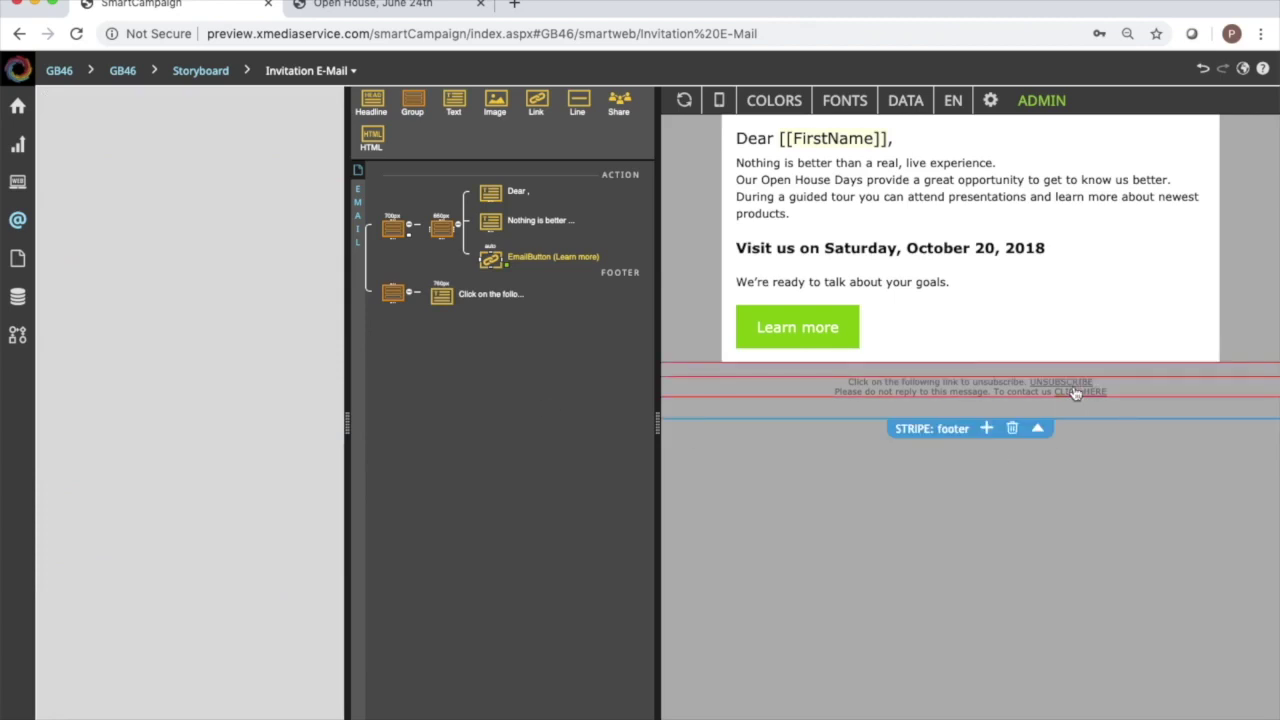
Set the email background colour to [None] and relabel the Learn more button as Register.
left_click(362, 359)
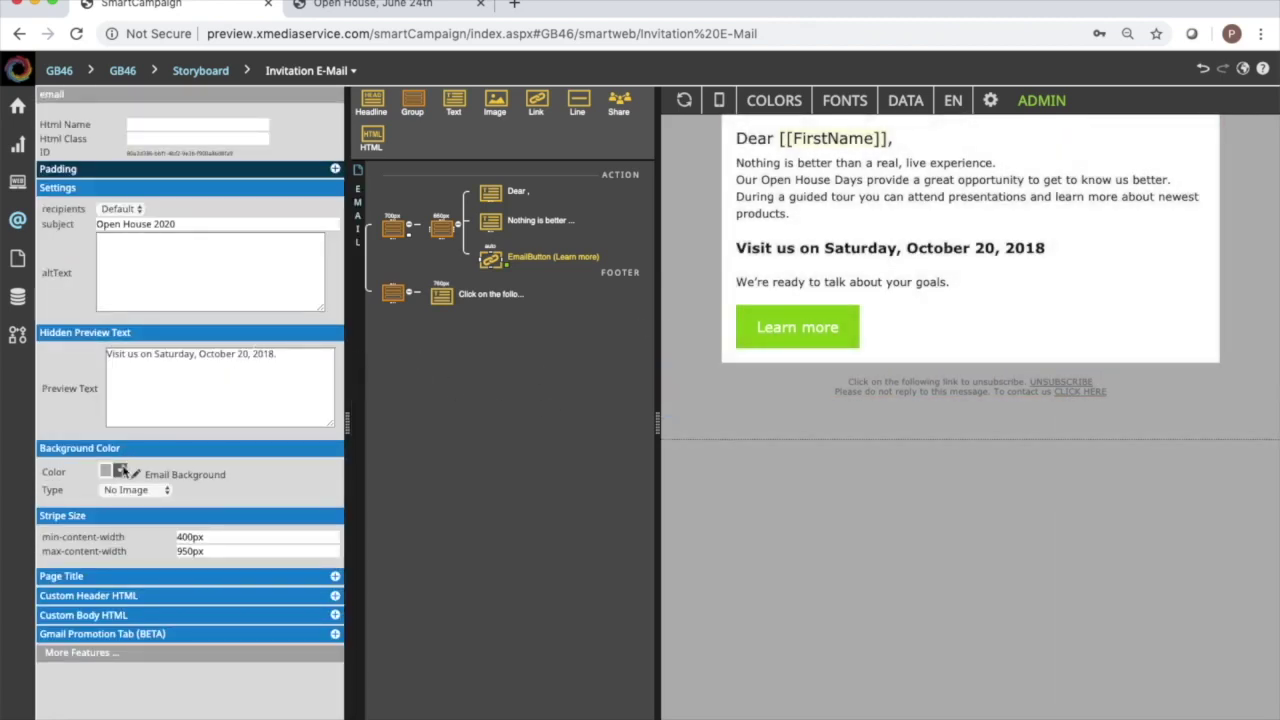
left_click(120, 471)
scroll(130, 490, "up", 10)
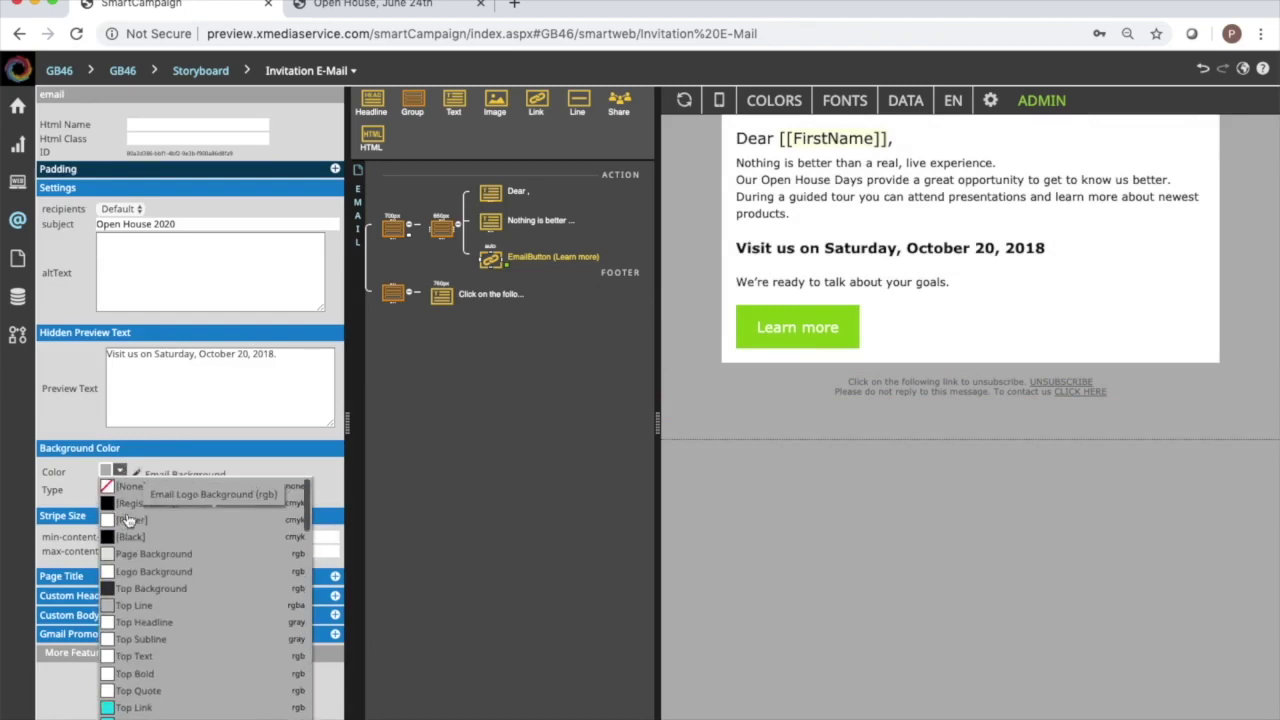
left_click(133, 489)
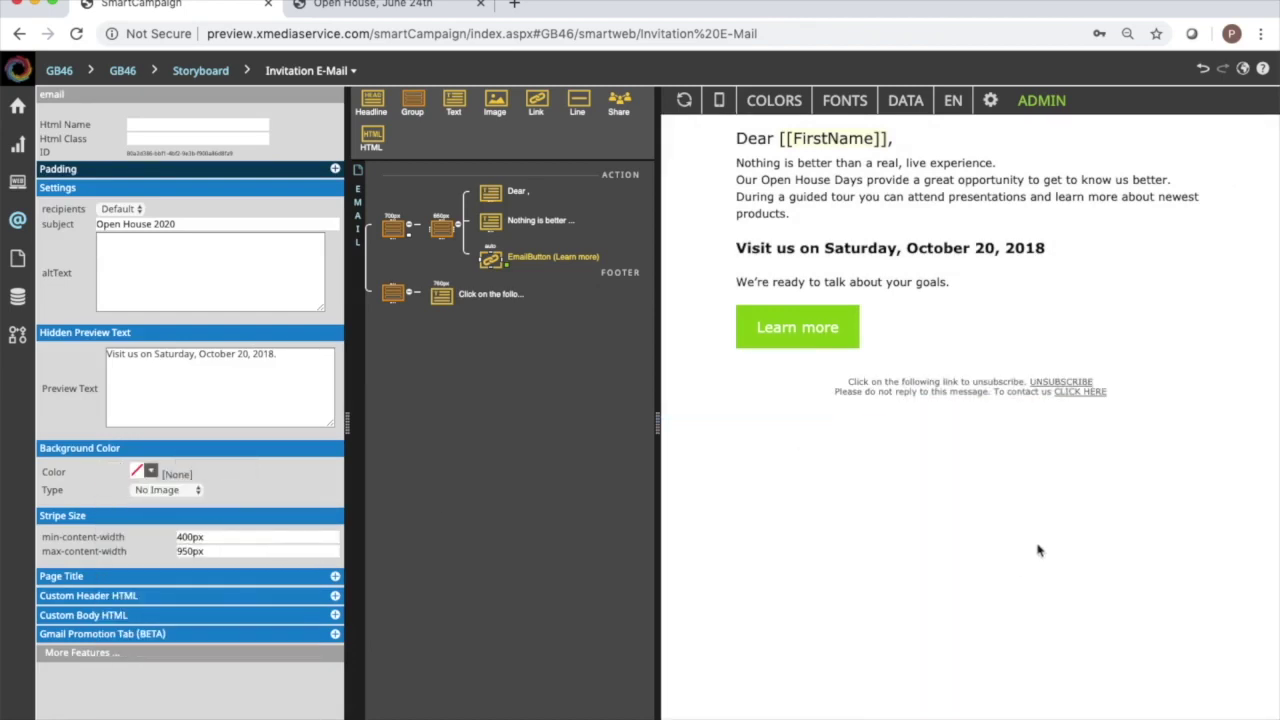
left_click(832, 328)
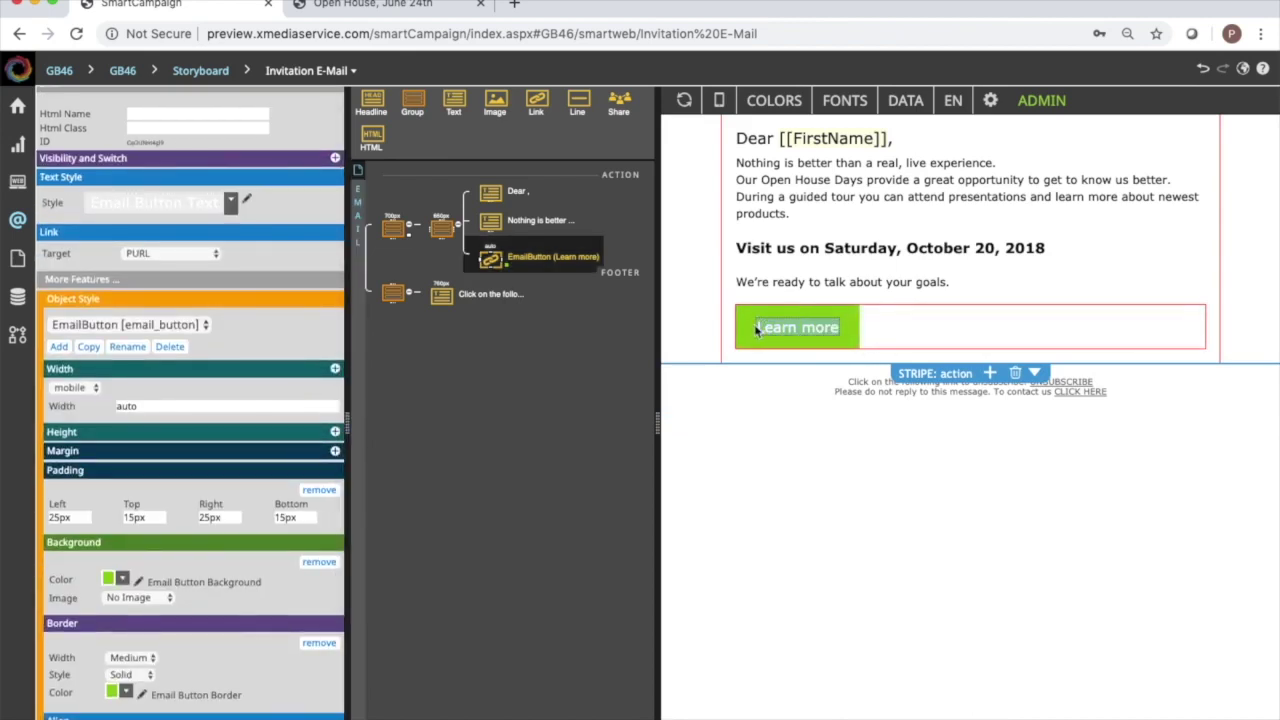
type("Register")
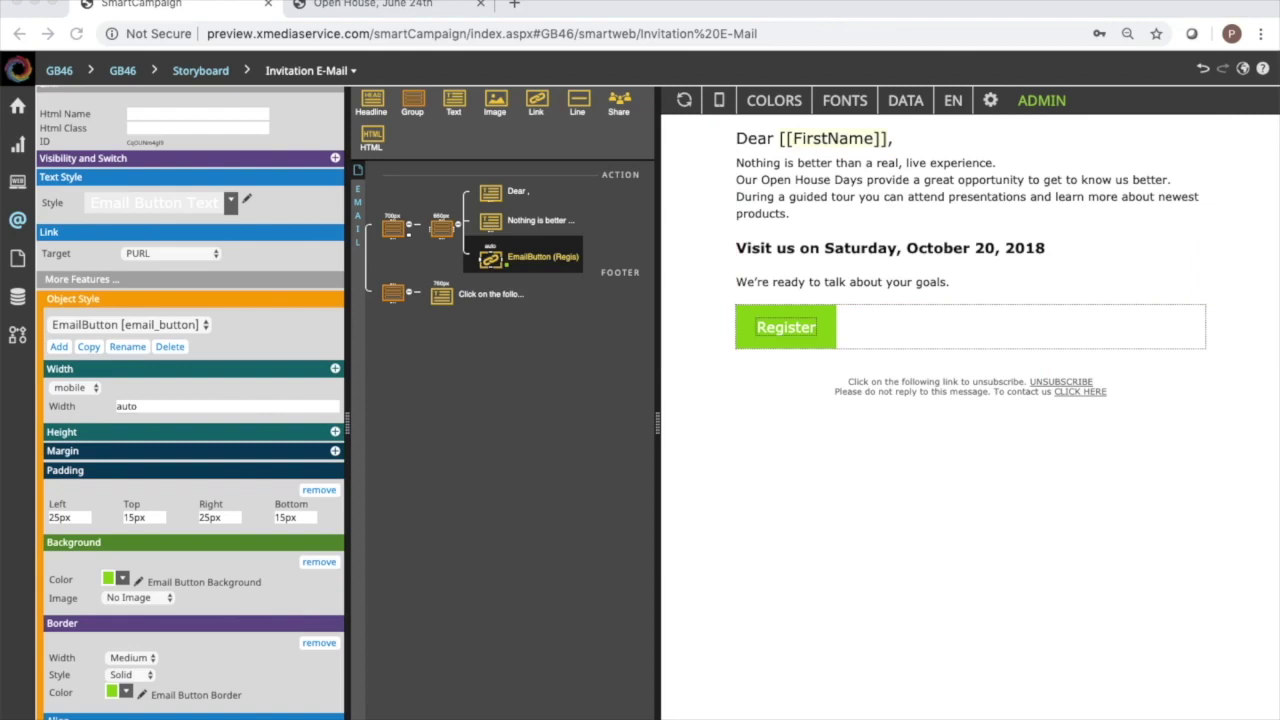
Replace all the existing body text with the pasted new letter.
left_click(945, 178)
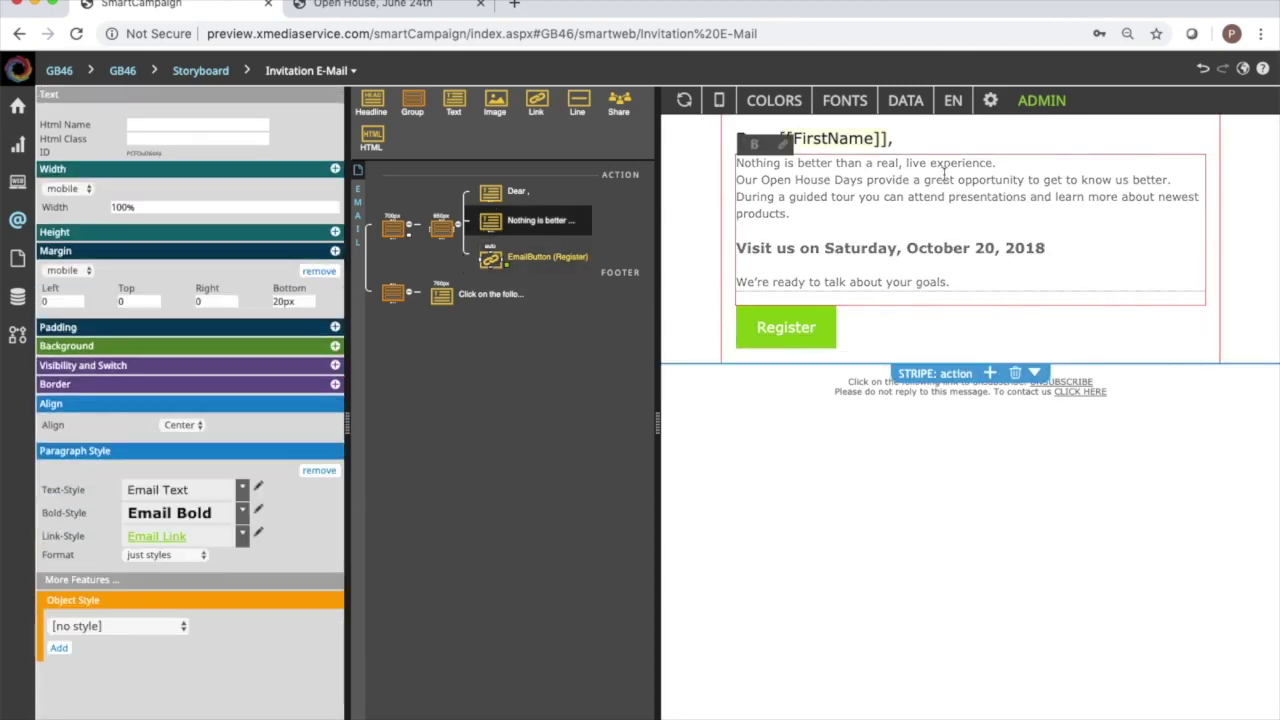
key("ctrl+a")
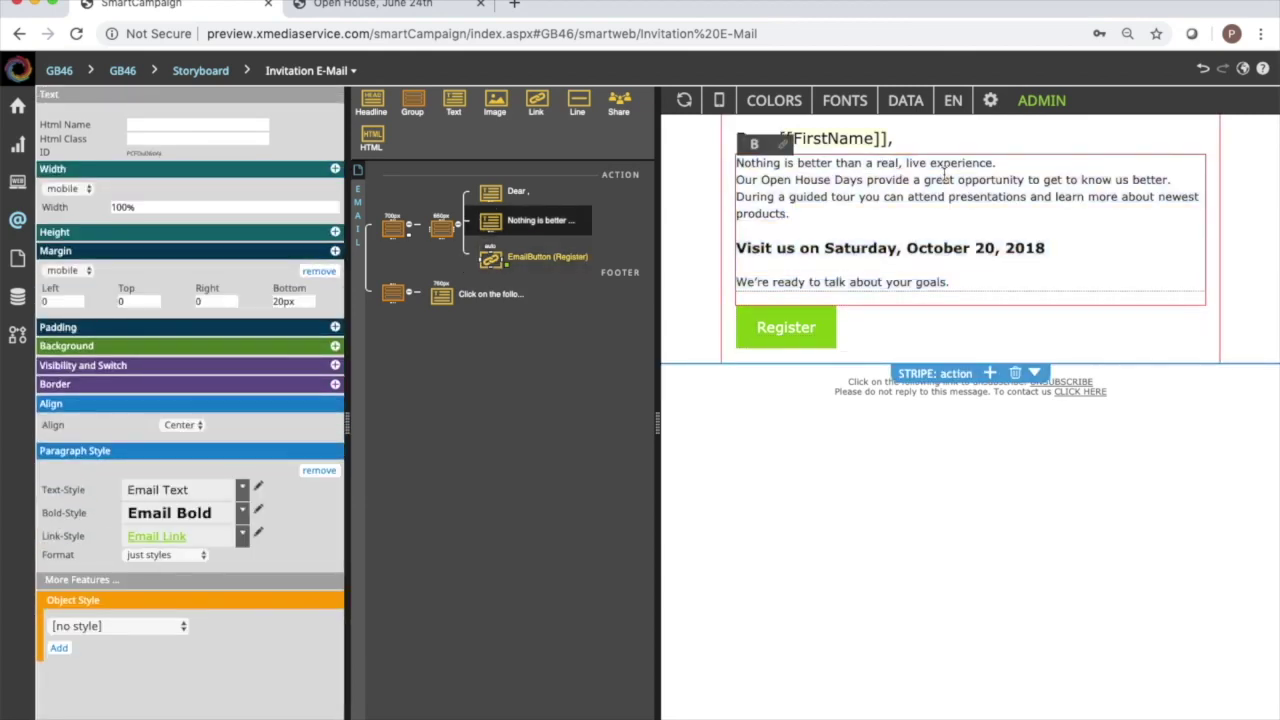
type("Thank you for your recent business. Although Goreham and Bass has been known for over 75 years to have the best print quality and service, we are also a full-service marketing service provider. We'd like to invite you to join us for refreshments and dinner to learn more about how we can help promote your business, increase your qualified leads, and sell your products. Register below for this special day on June 24th at 4pm at our downtown offices in Peterborough. Sincerely,Greg BassPresident and CEOGoreham and Bass603.555.1212")
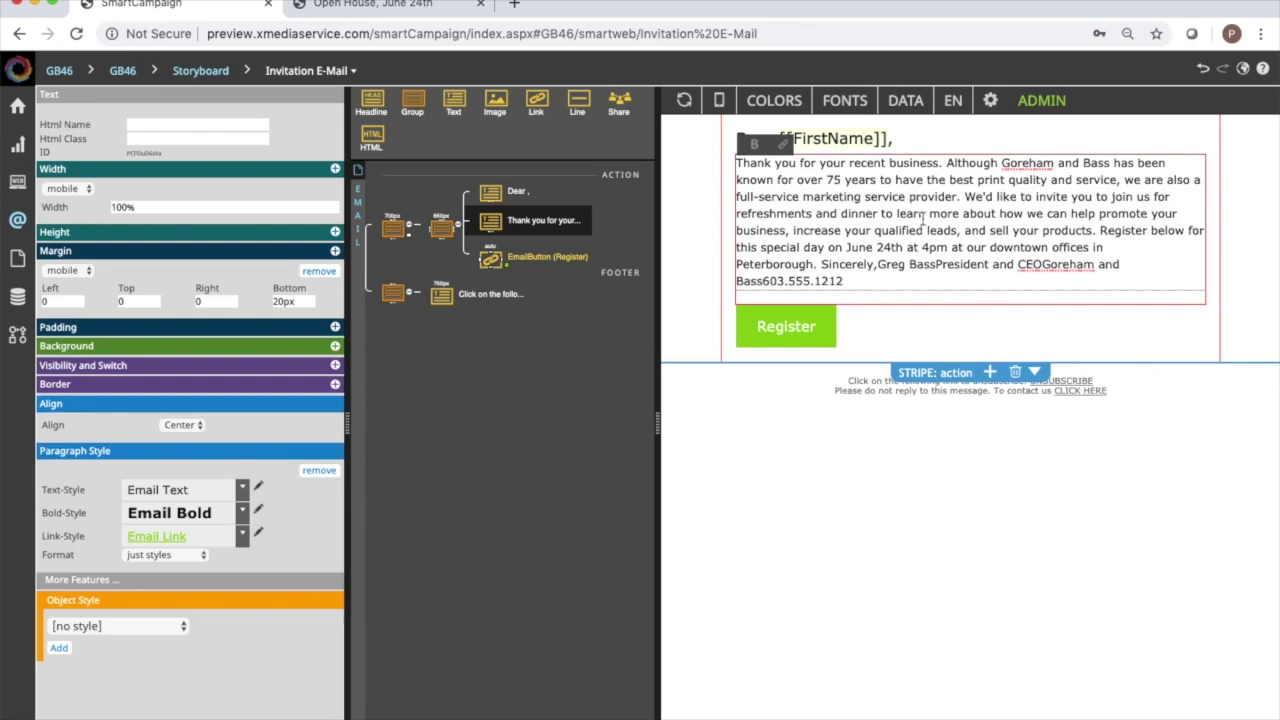
Put Sincerely, the signer's name, job title, company and phone number each on separate lines.
left_click(822, 263)
key("Return")
key("Return")
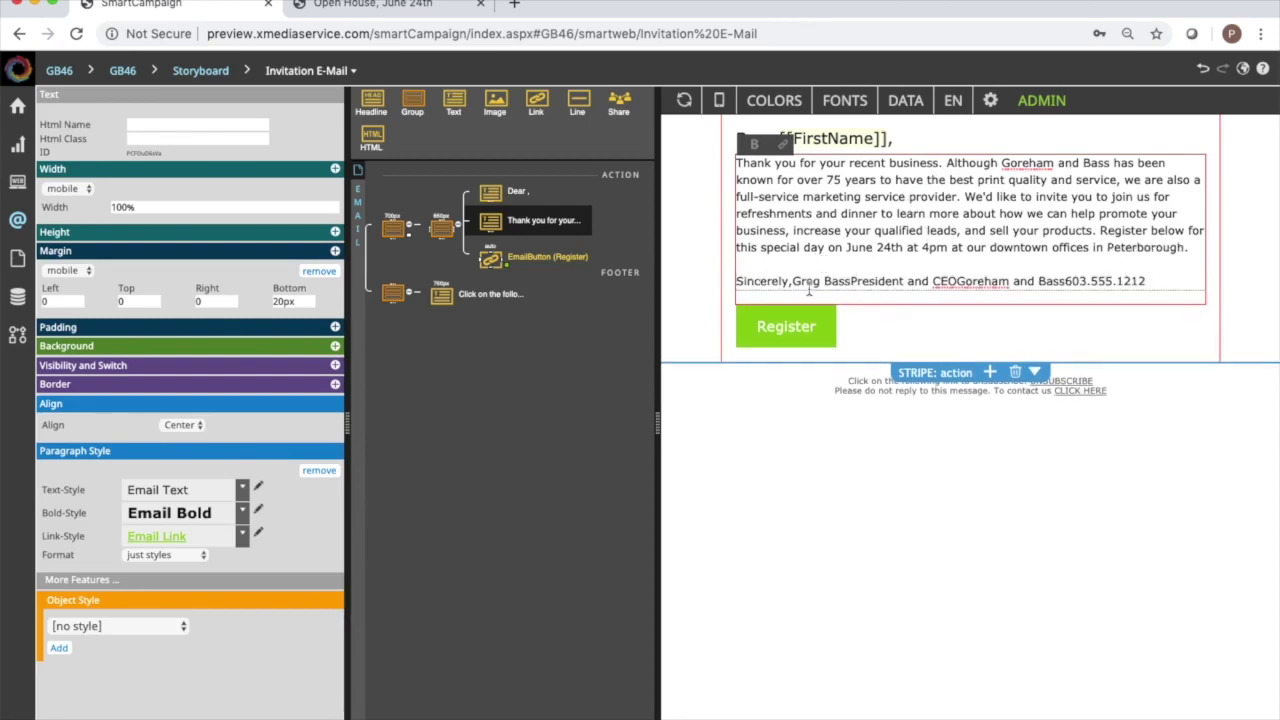
left_click(792, 281)
key("Return")
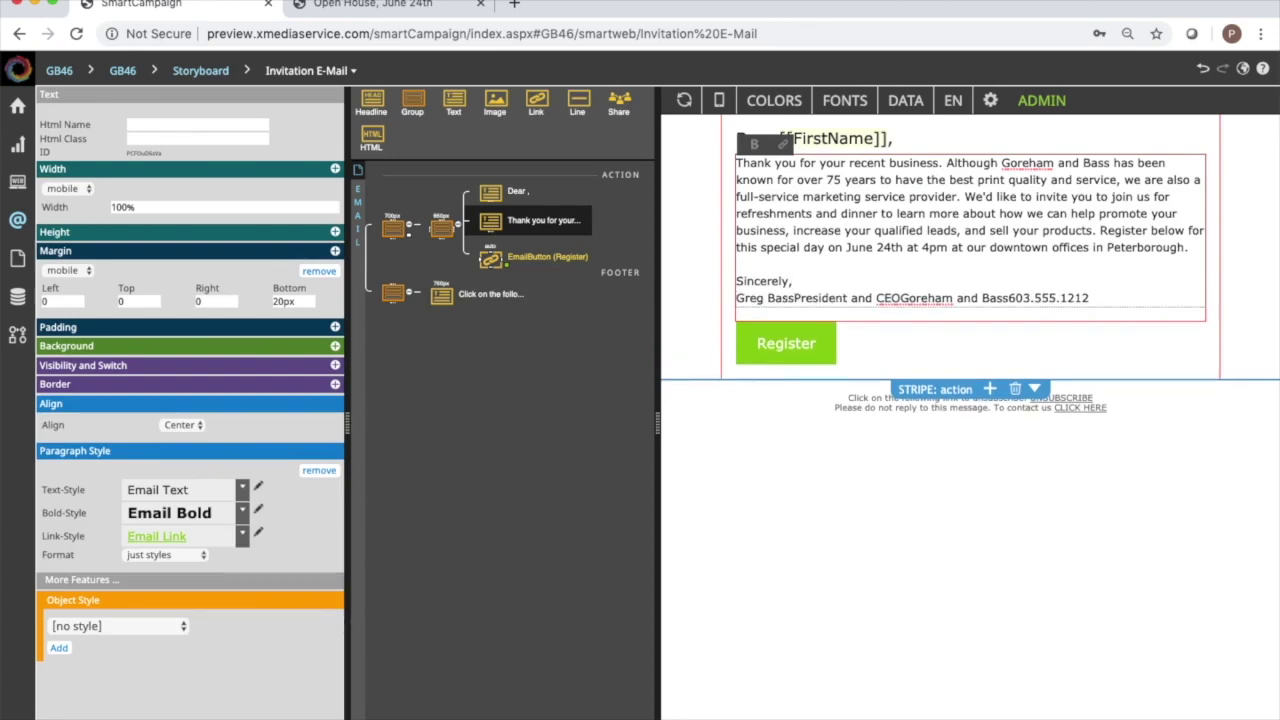
left_click(794, 298)
key("Return")
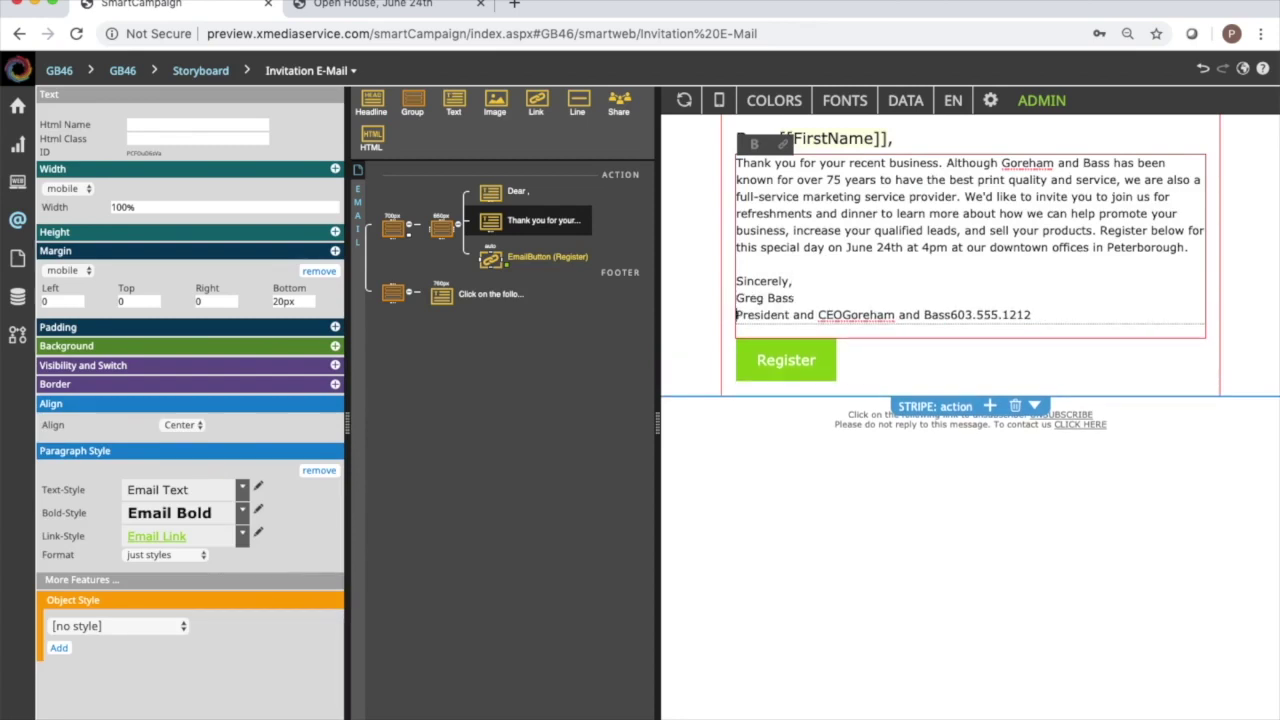
left_click(845, 316)
key("Return")
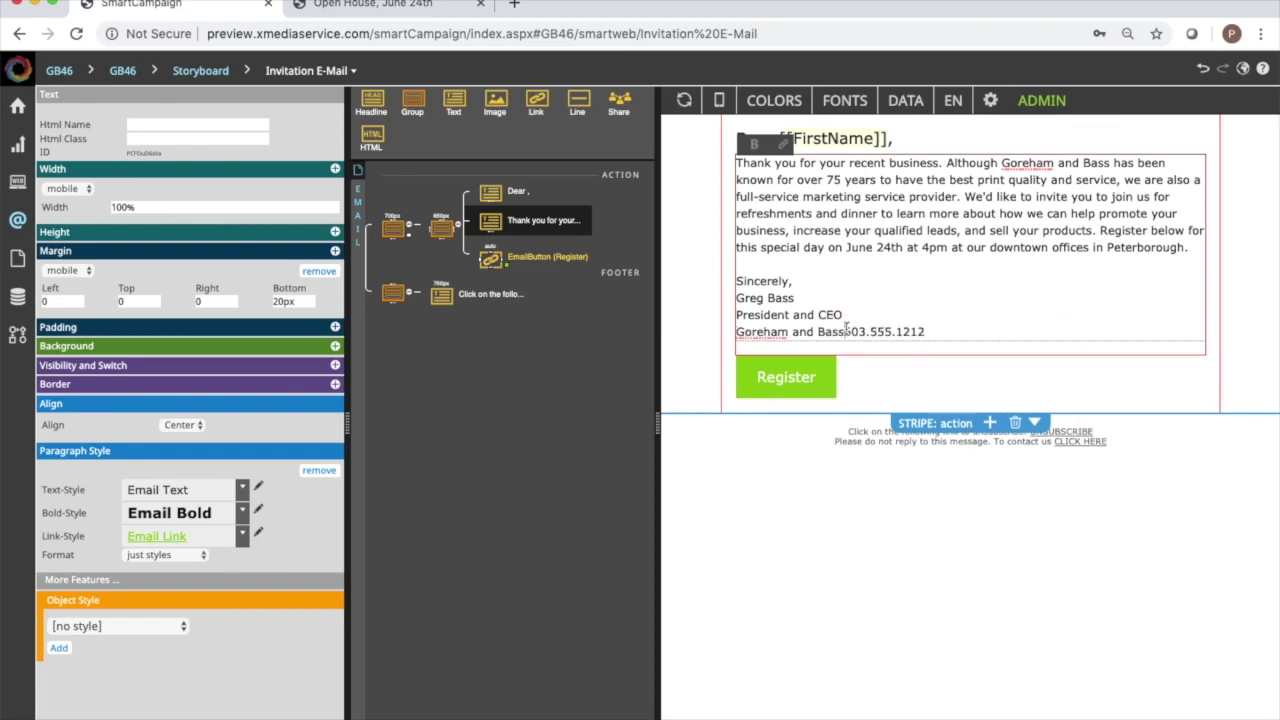
left_click(848, 331)
key("Return")
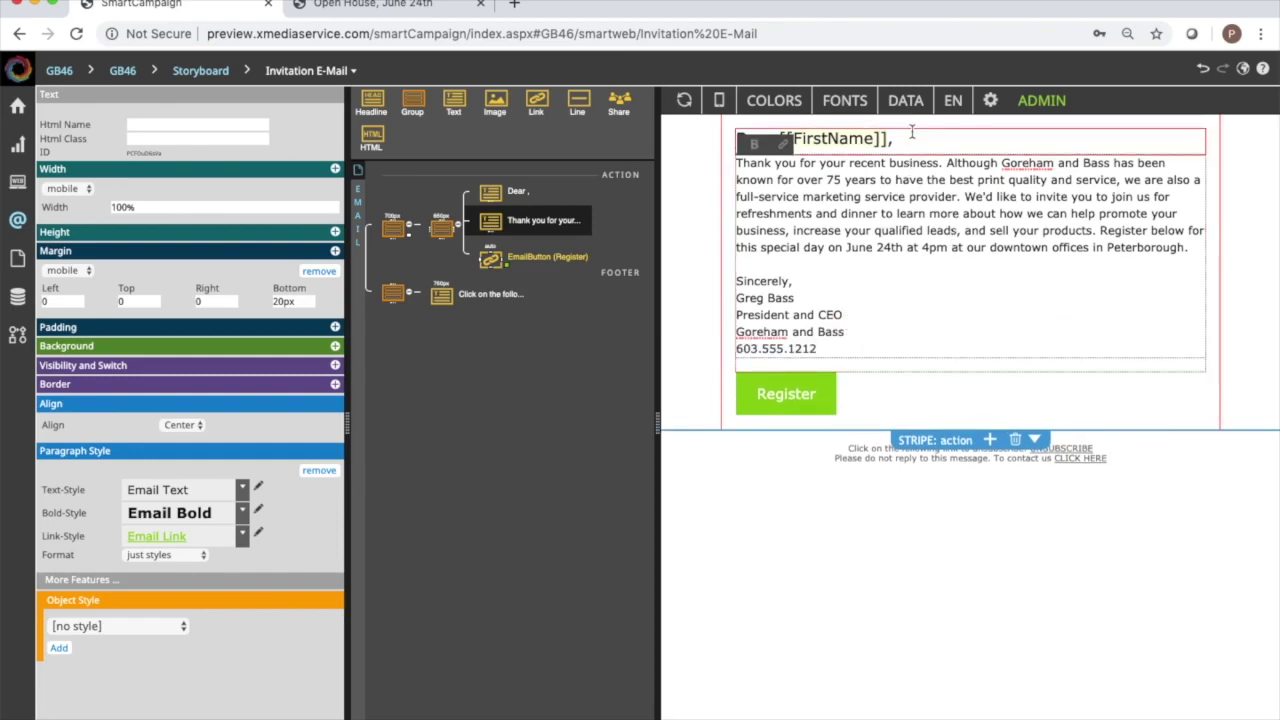
left_click(912, 132)
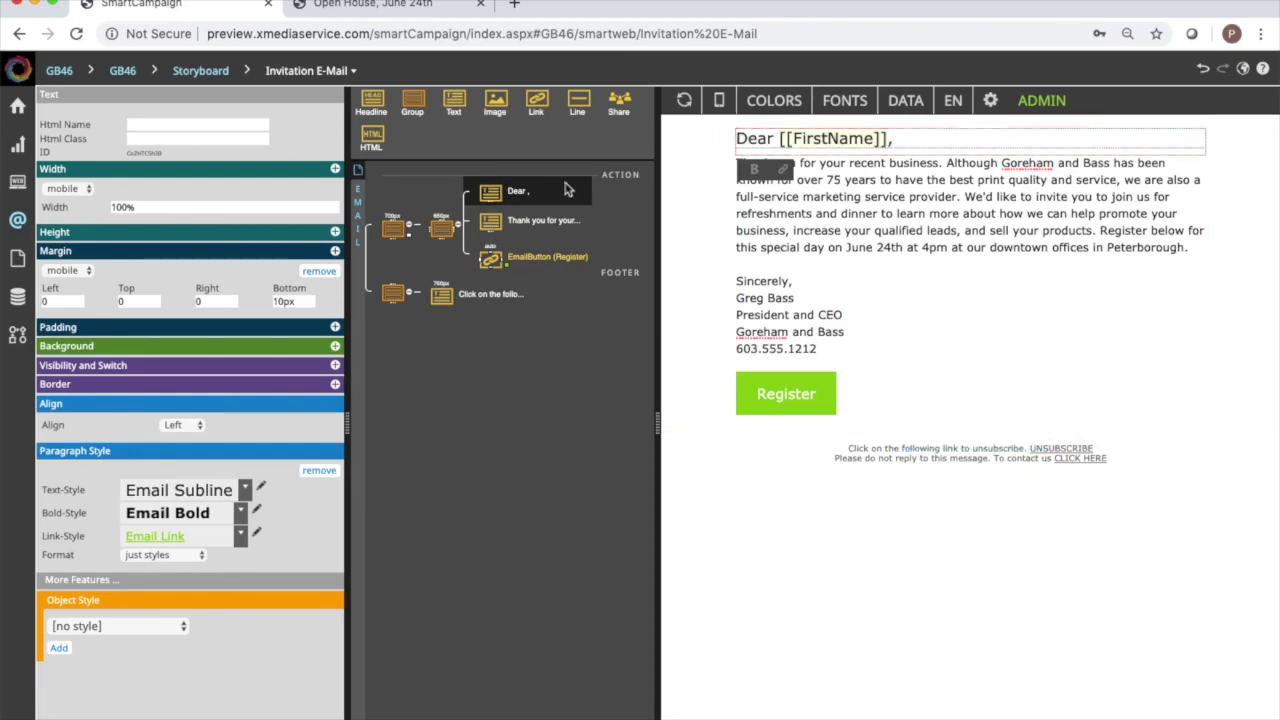
Delete the separate greeting item and add empty lines above the letter body.
right_click(492, 199)
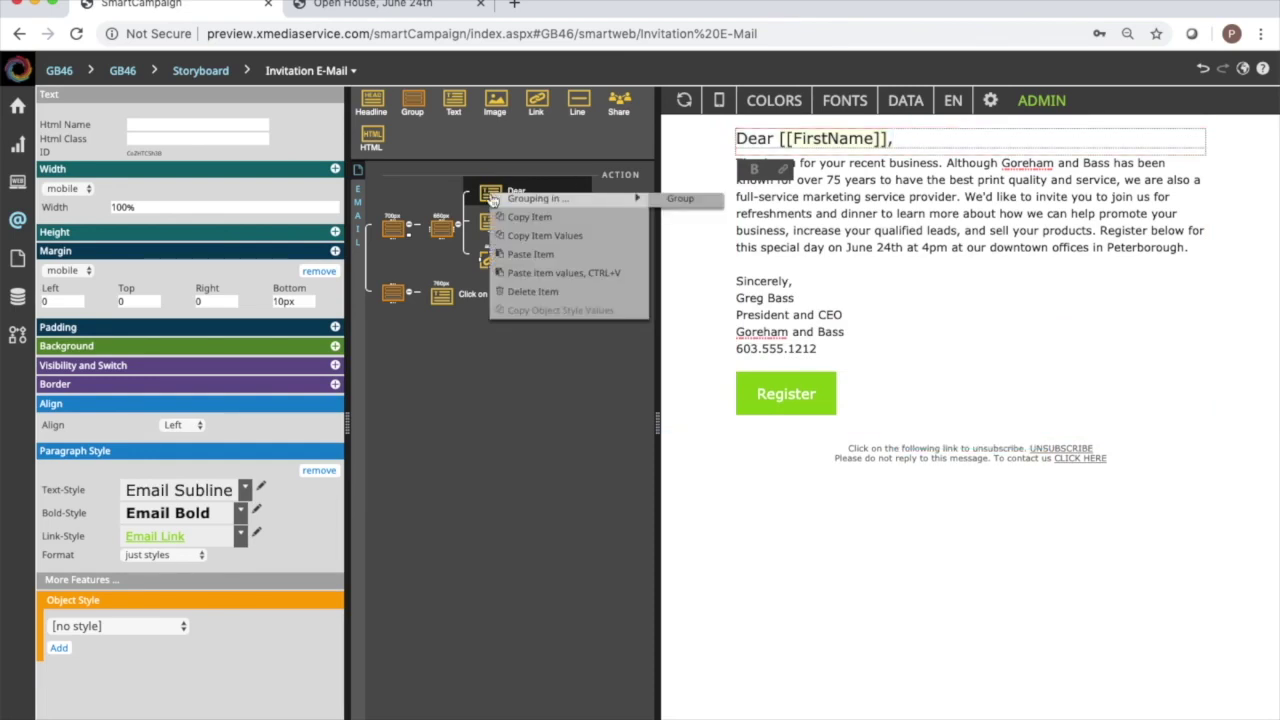
left_click(530, 291)
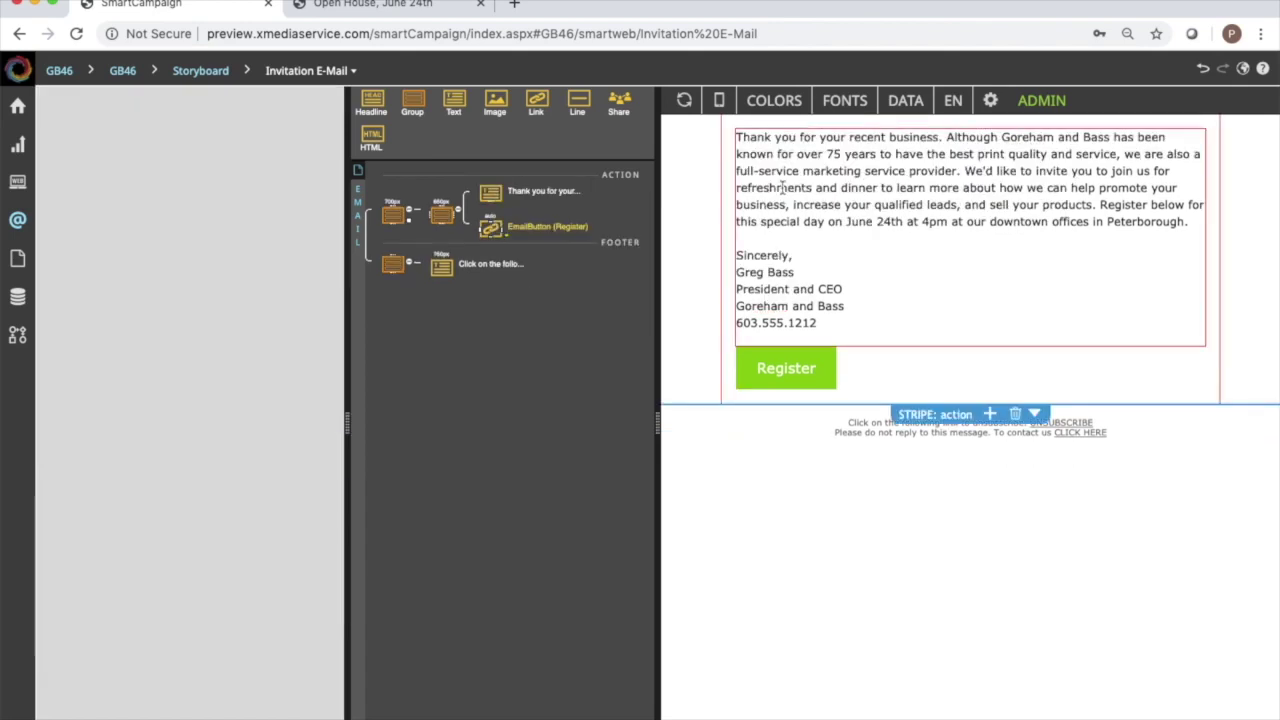
left_click(743, 141)
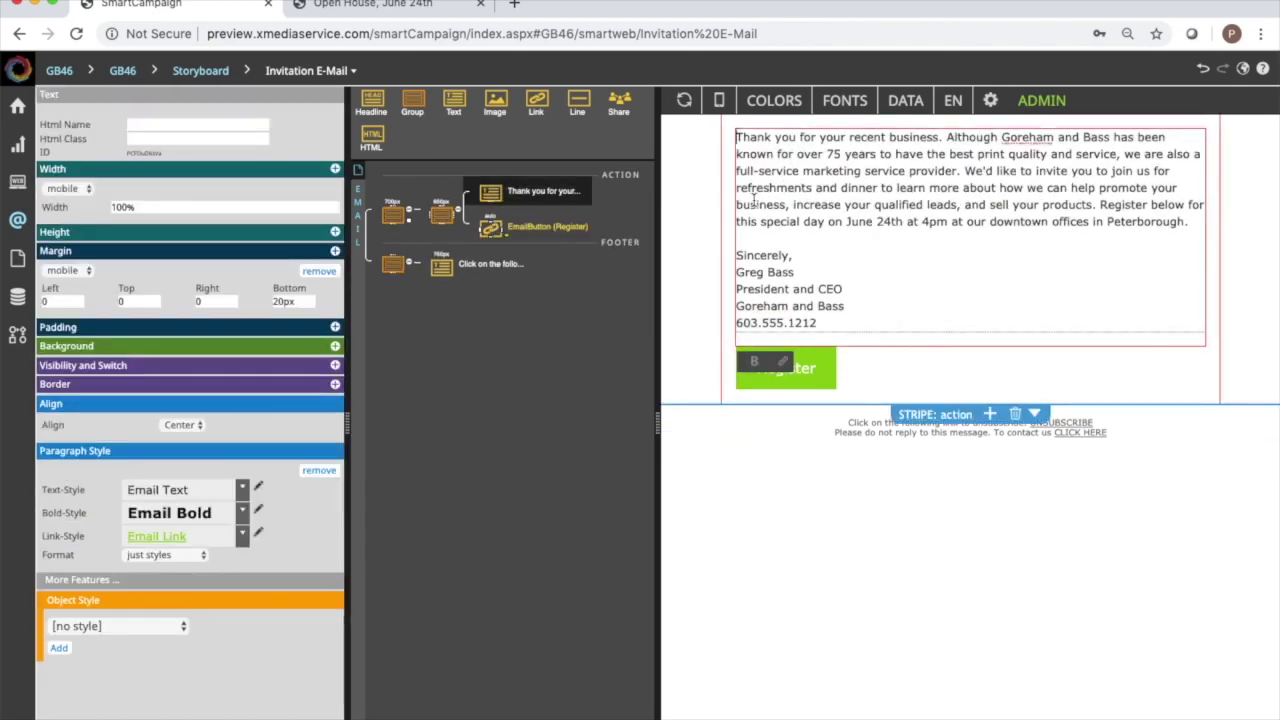
key("Return")
key("Return")
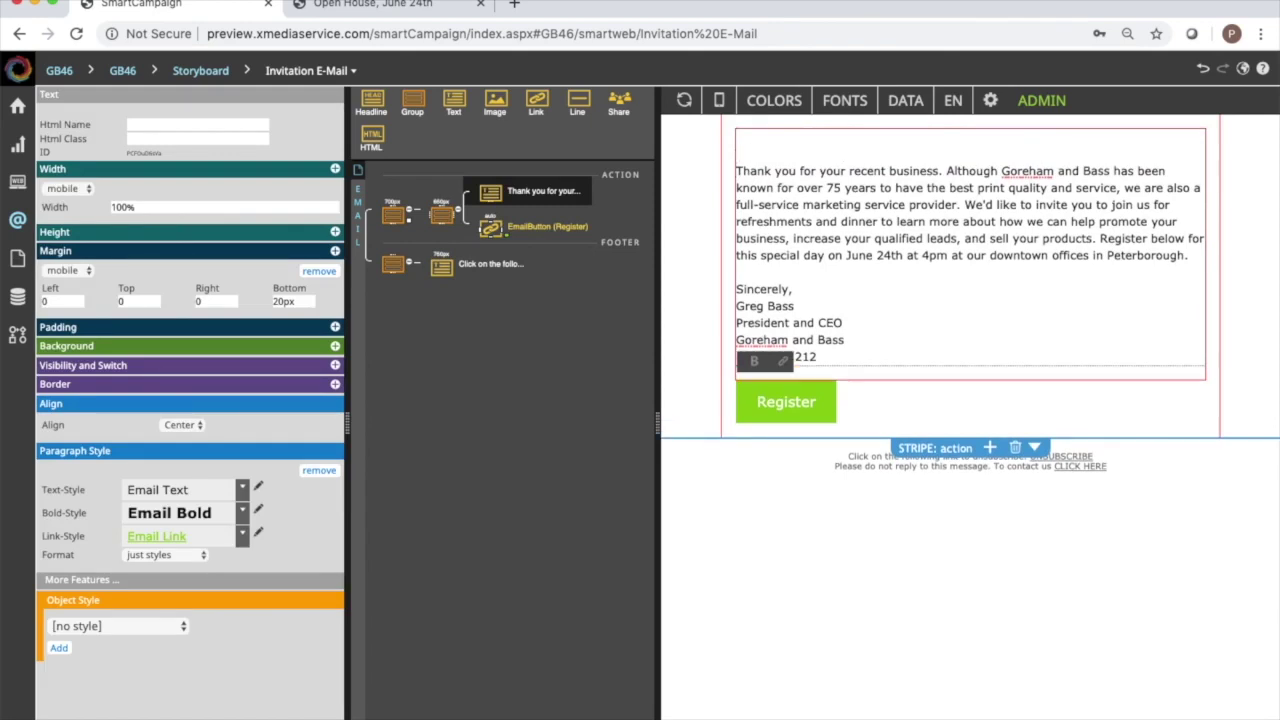
left_click(737, 137)
Make the letter's first line read 'Dear [[firstname]],'.
type("Dear")
right_click(771, 148)
mouse_move(830, 191)
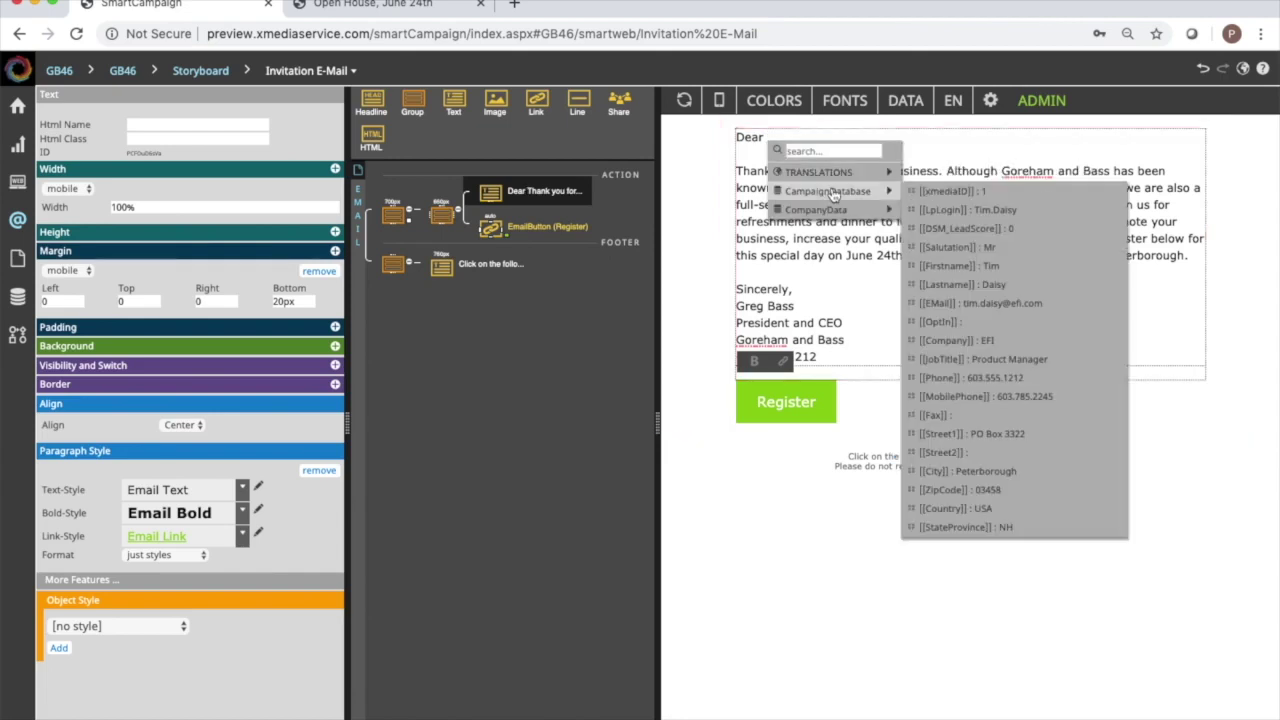
left_click(966, 266)
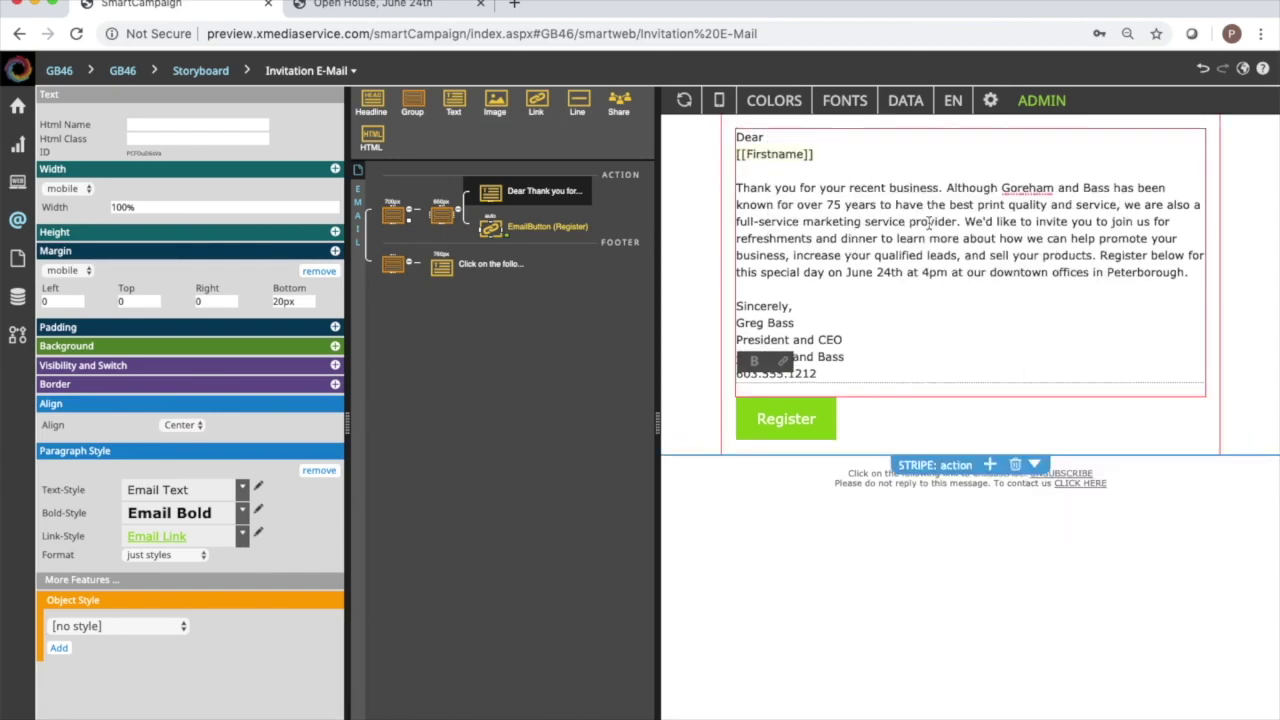
key("Up")
left_click(848, 153)
key("BackSpace")
key("BackSpace")
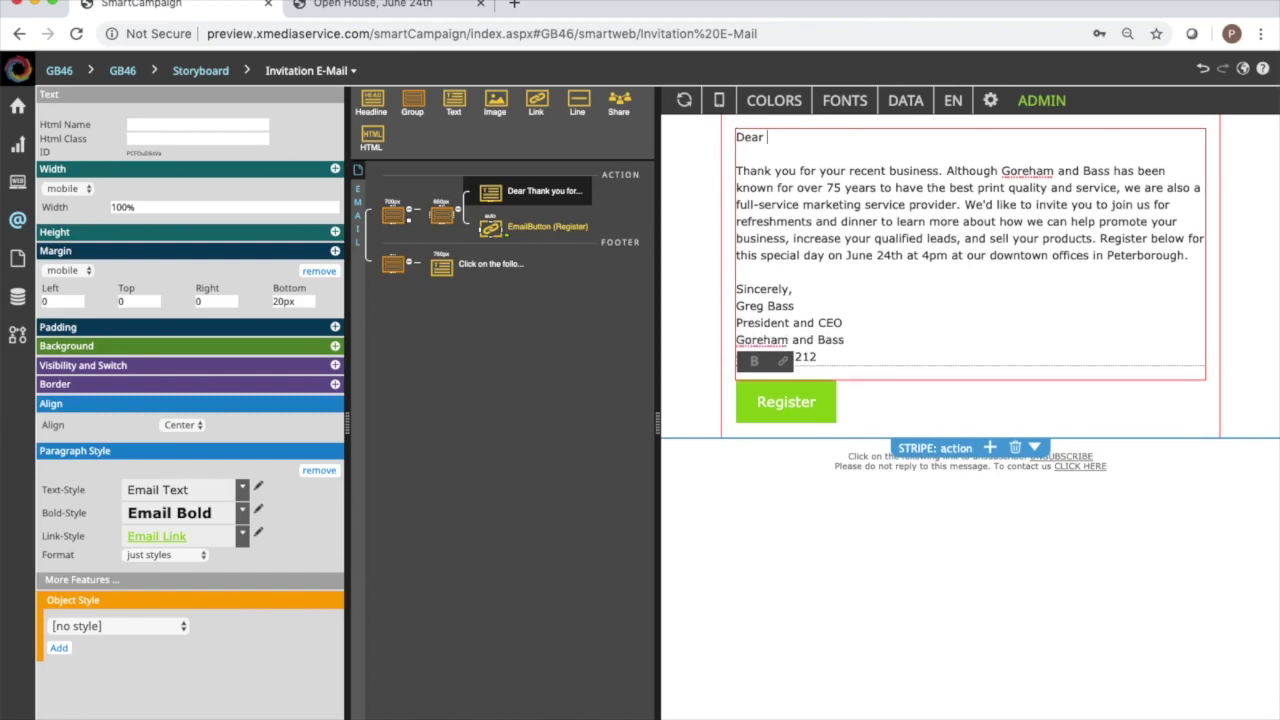
type("[[firstname]],")
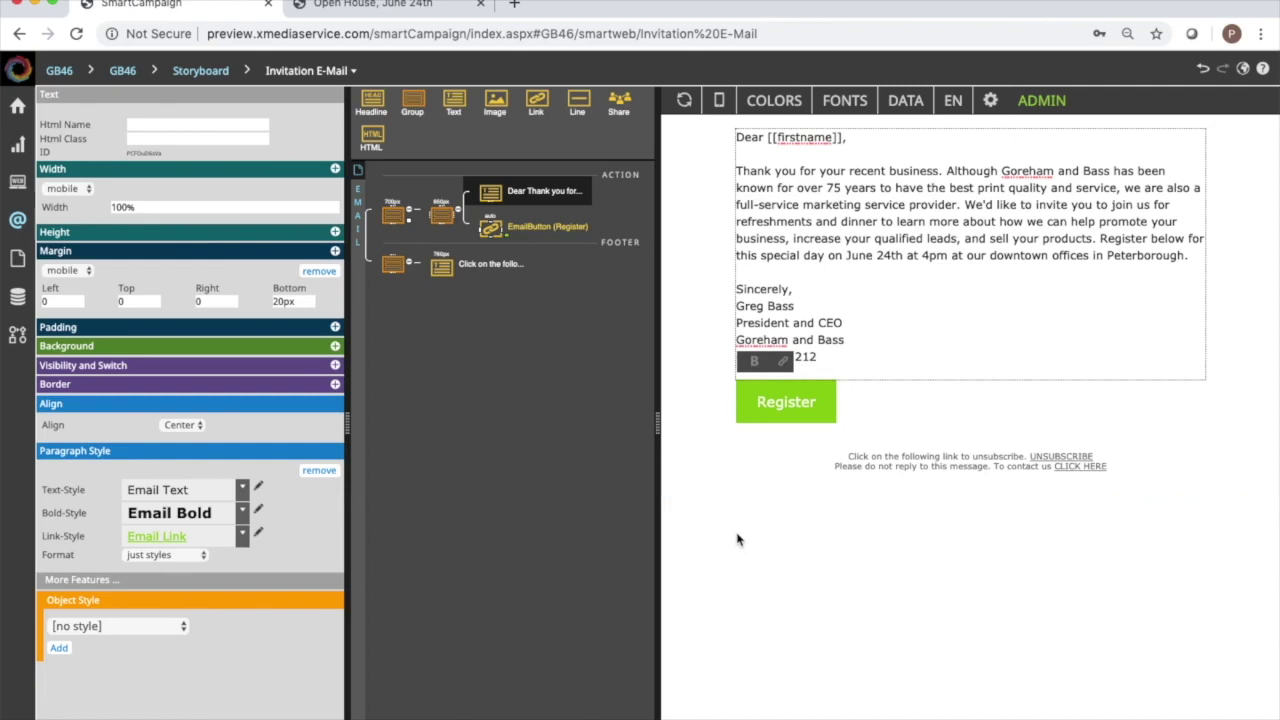
Turn on data preview, step through two more records back to record 1, and select the first paragraph.
left_click(905, 100)
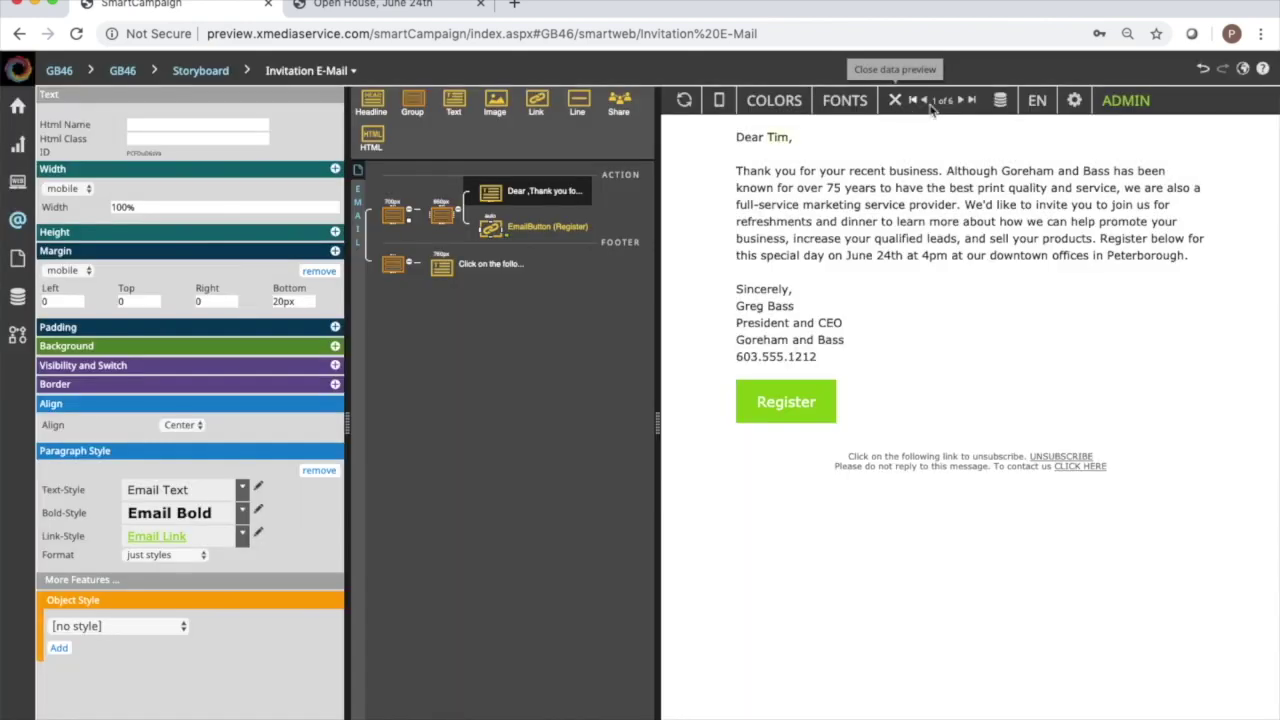
left_click(963, 101)
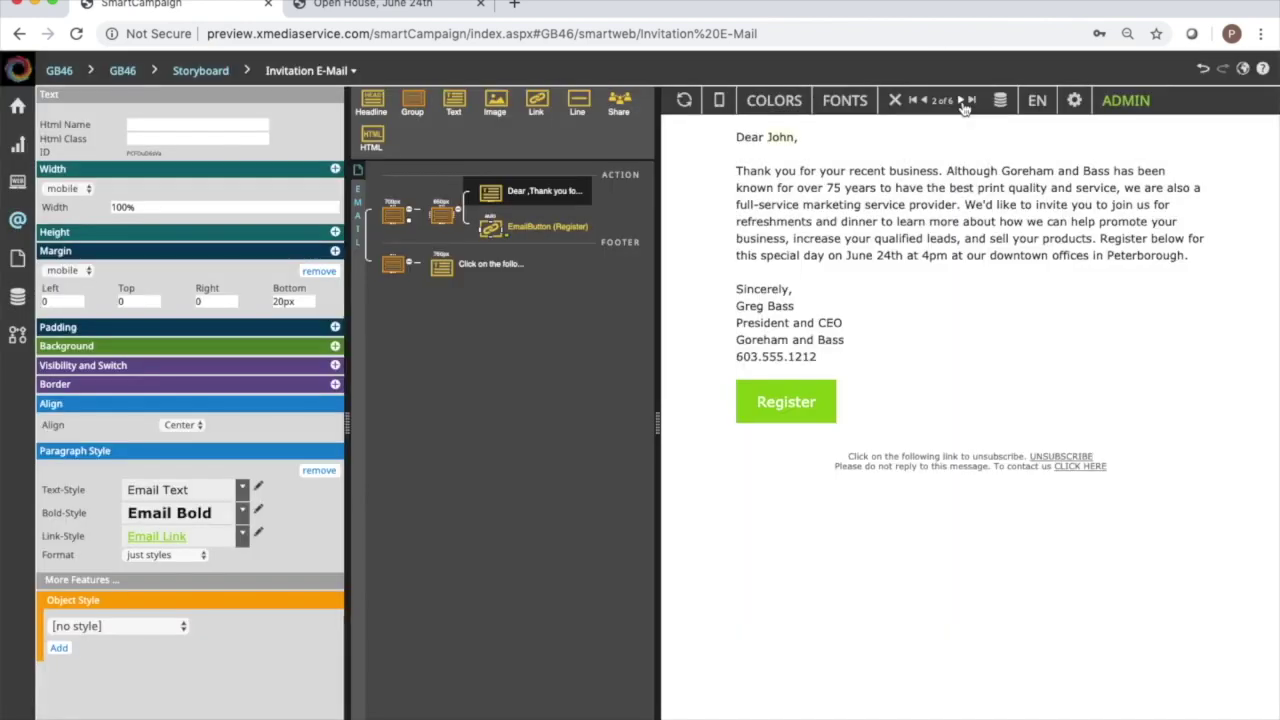
left_click(963, 101)
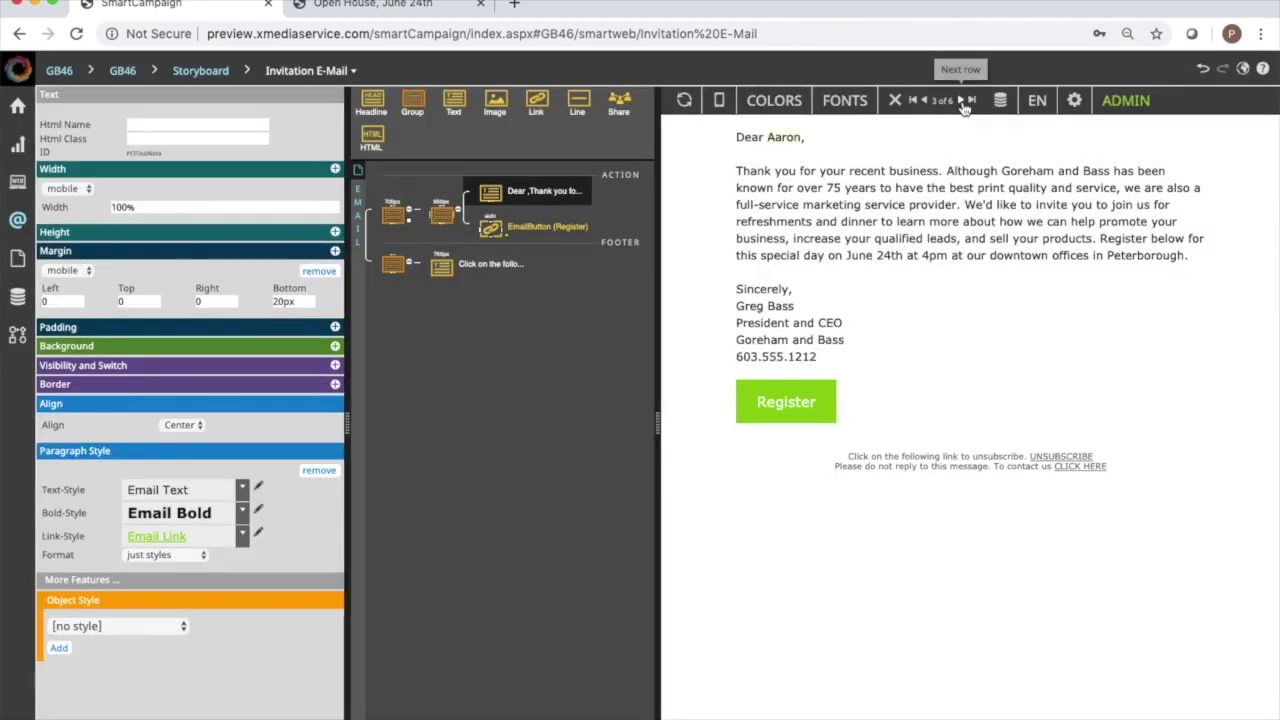
left_click(912, 101)
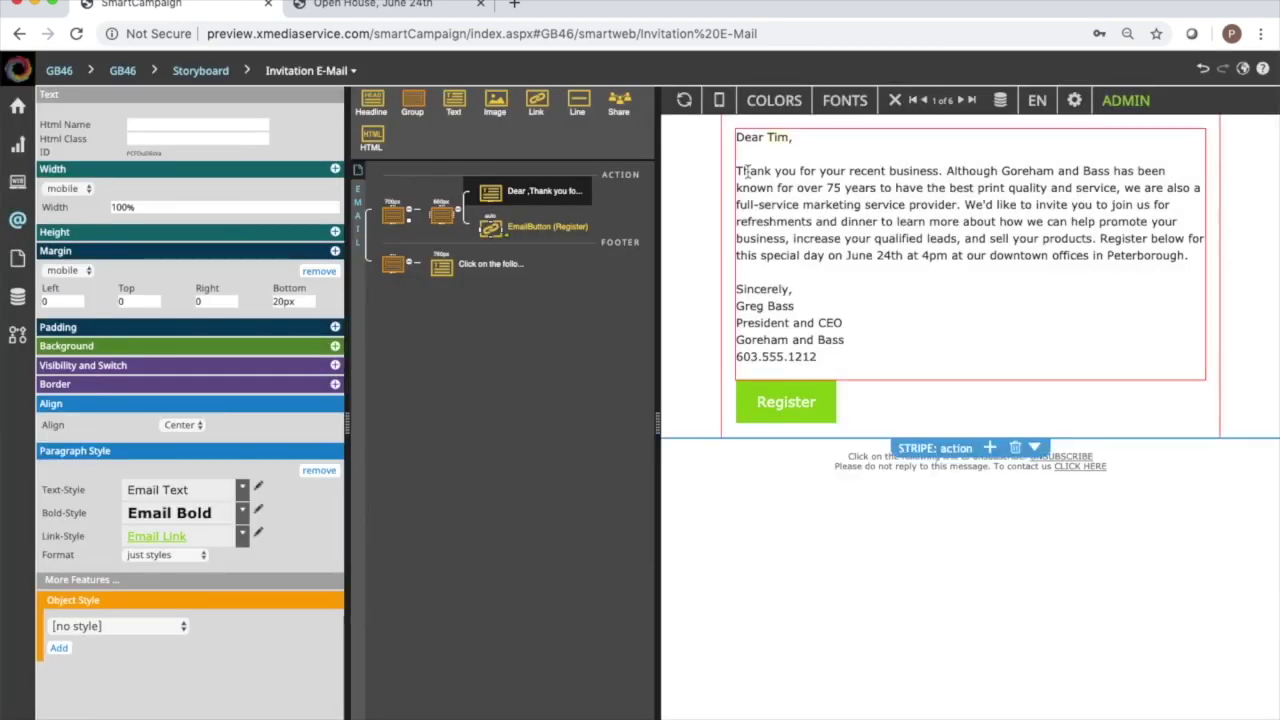
left_click(738, 171)
left_click_drag(738, 171, 1190, 255)
key("super+c")
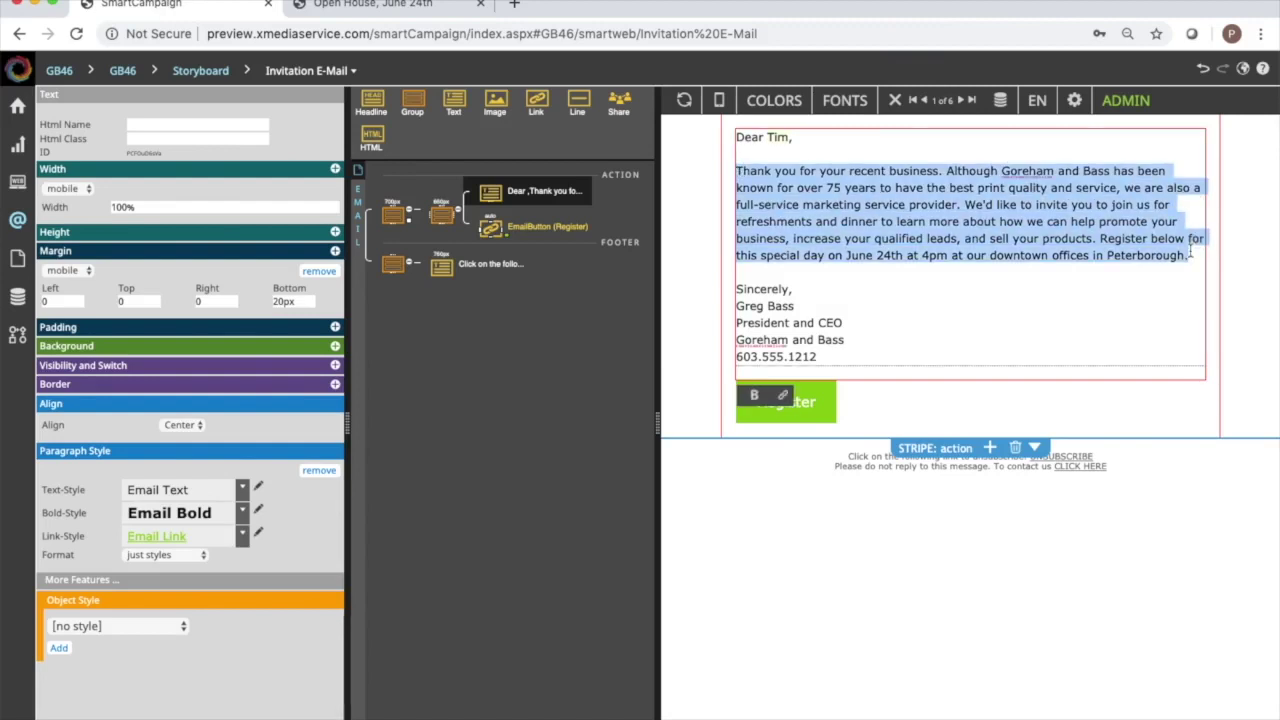
Paste the letter's main paragraph into the email's altText setting, then select the old Preview Text date.
left_click(360, 270)
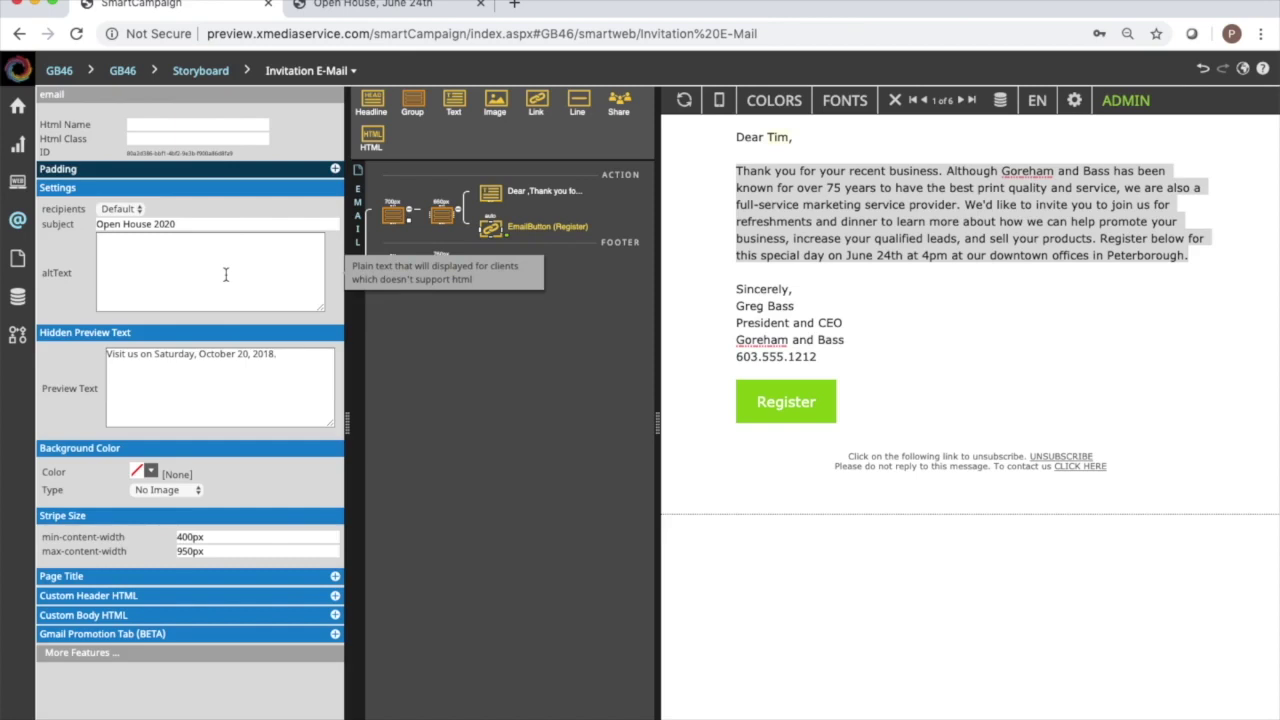
left_click(226, 274)
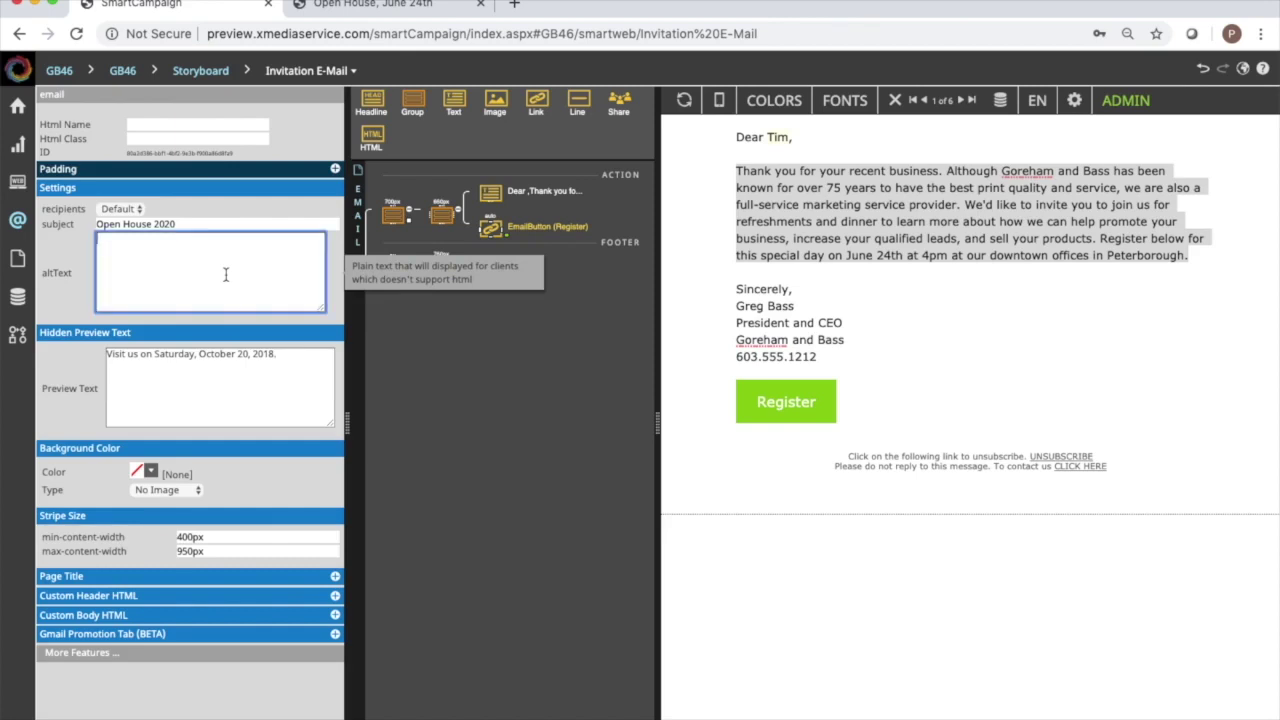
key("super+v")
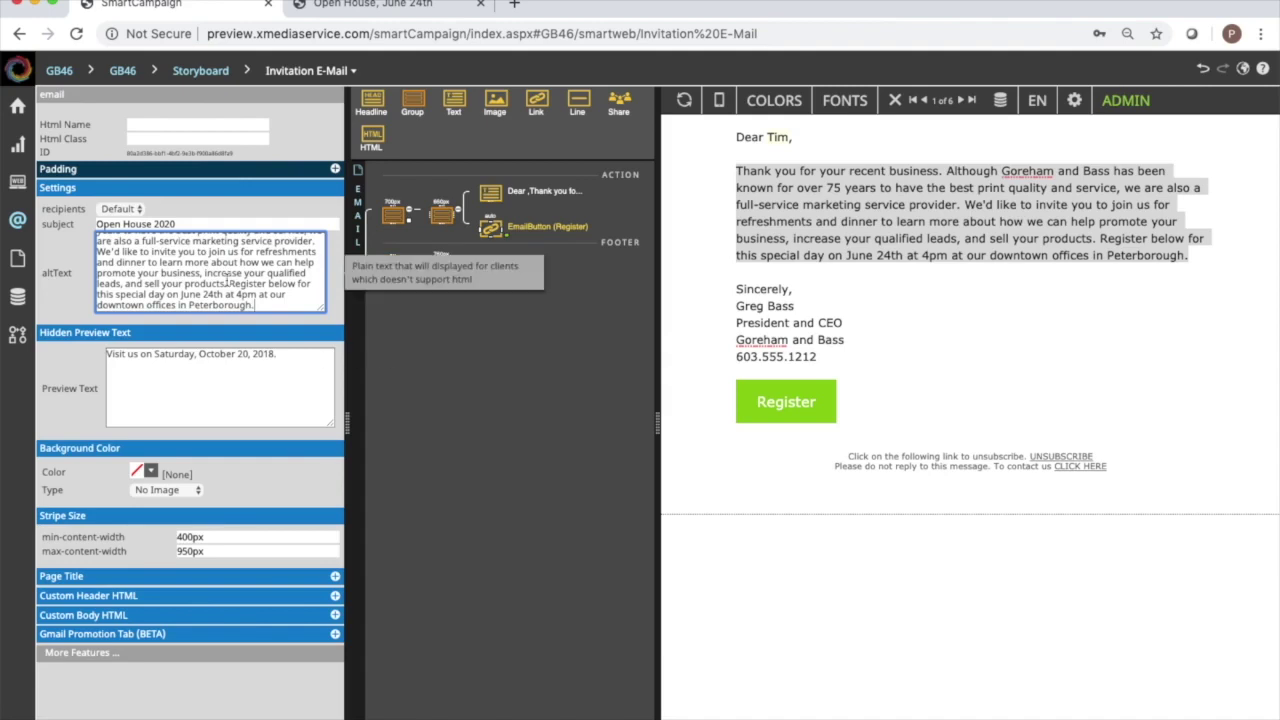
left_click(240, 386)
left_click_drag(299, 356, 153, 353)
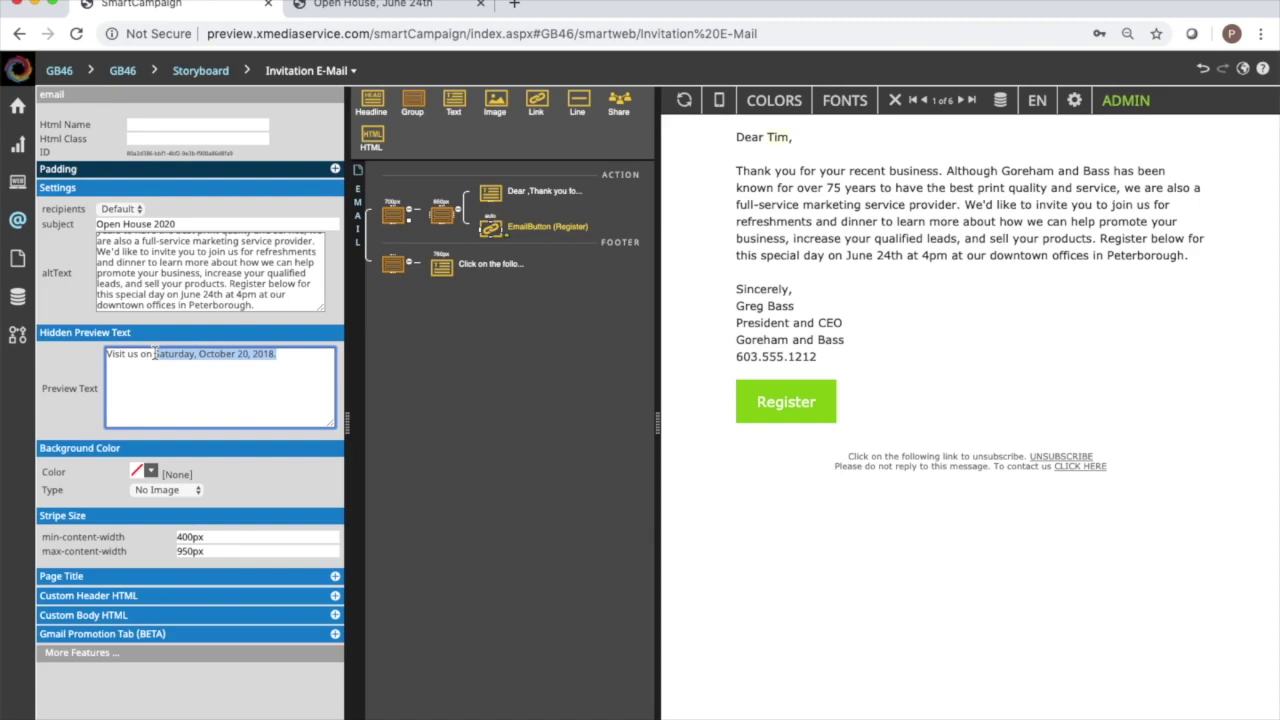
Replace the hidden preview text with 'Open house on June 24'.
left_click(105, 353, "shift")
type("Open hou")
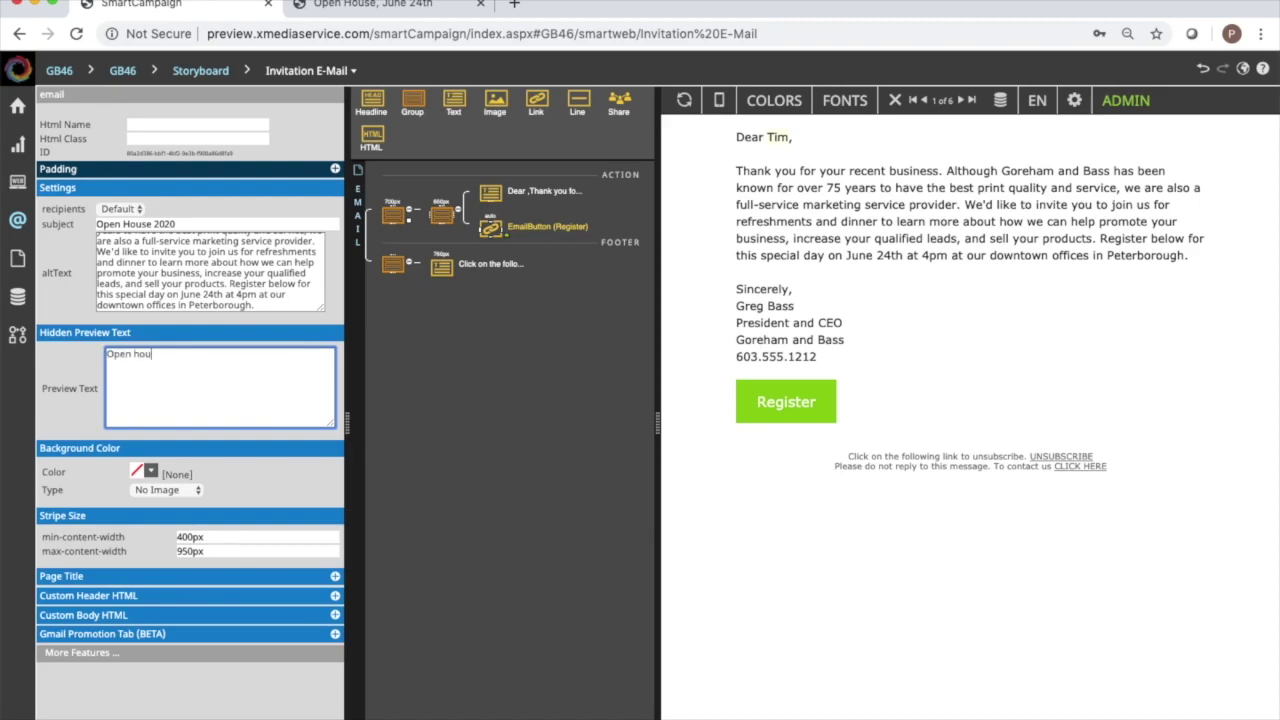
type("se on June 24")
left_click(748, 508)
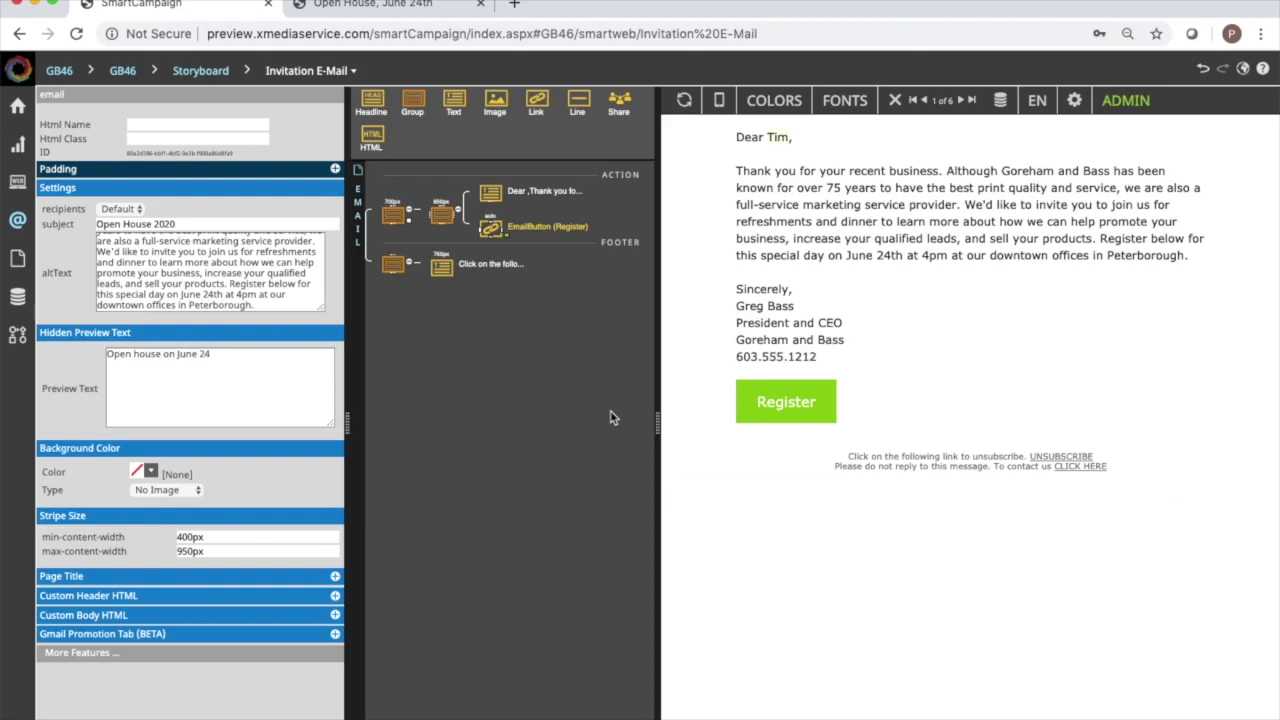
mouse_move(32, 218)
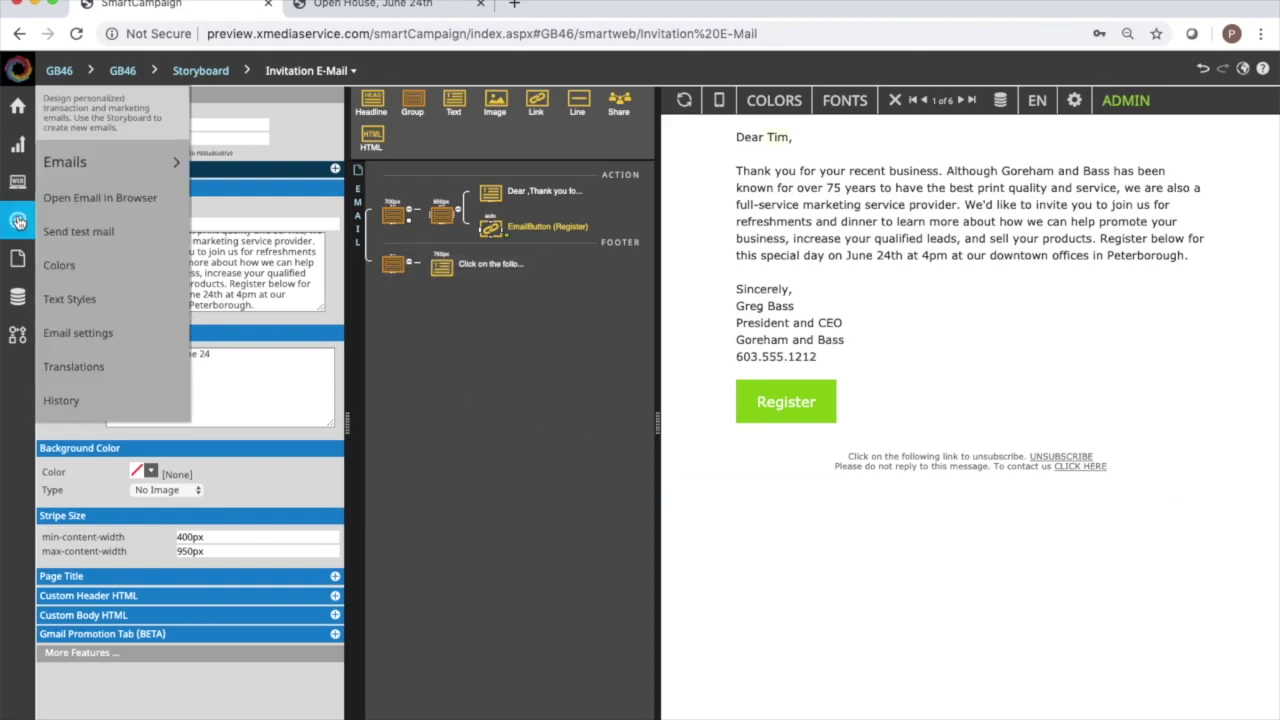
Send a test mail of the invitation and acknowledge 'Email sent successfully.'.
mouse_move(158, 165)
left_click(153, 243)
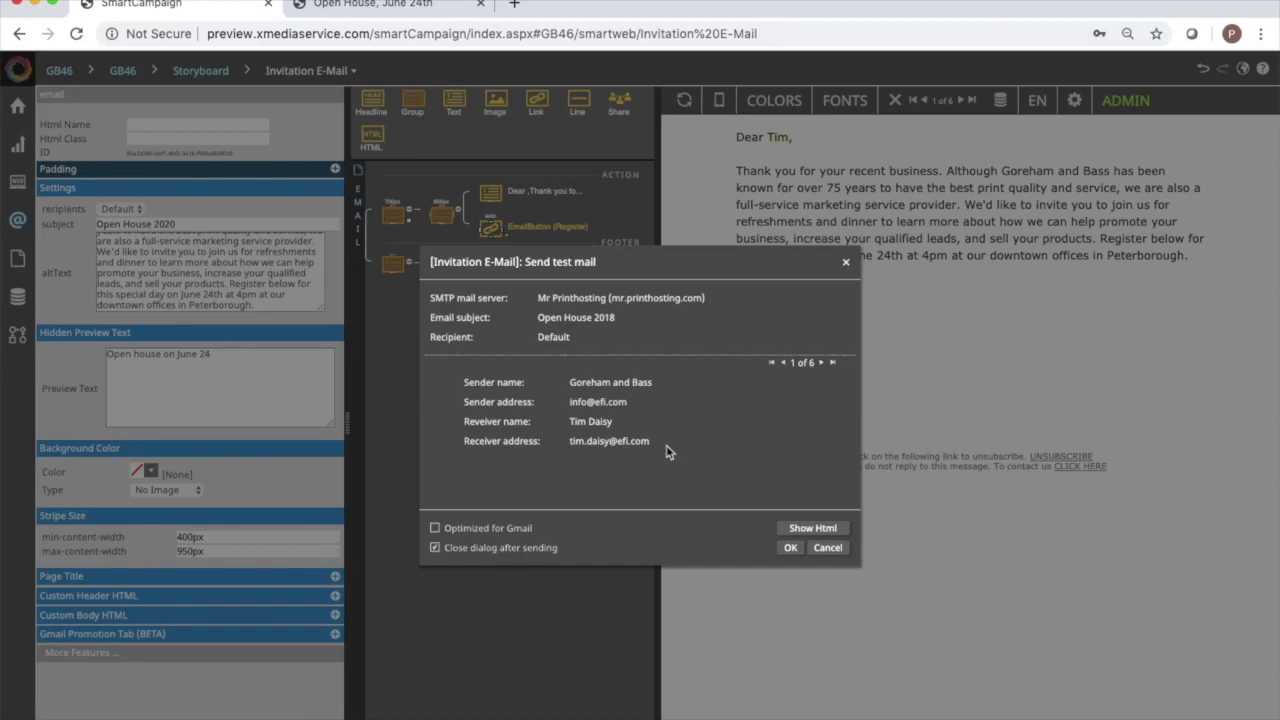
left_click(789, 548)
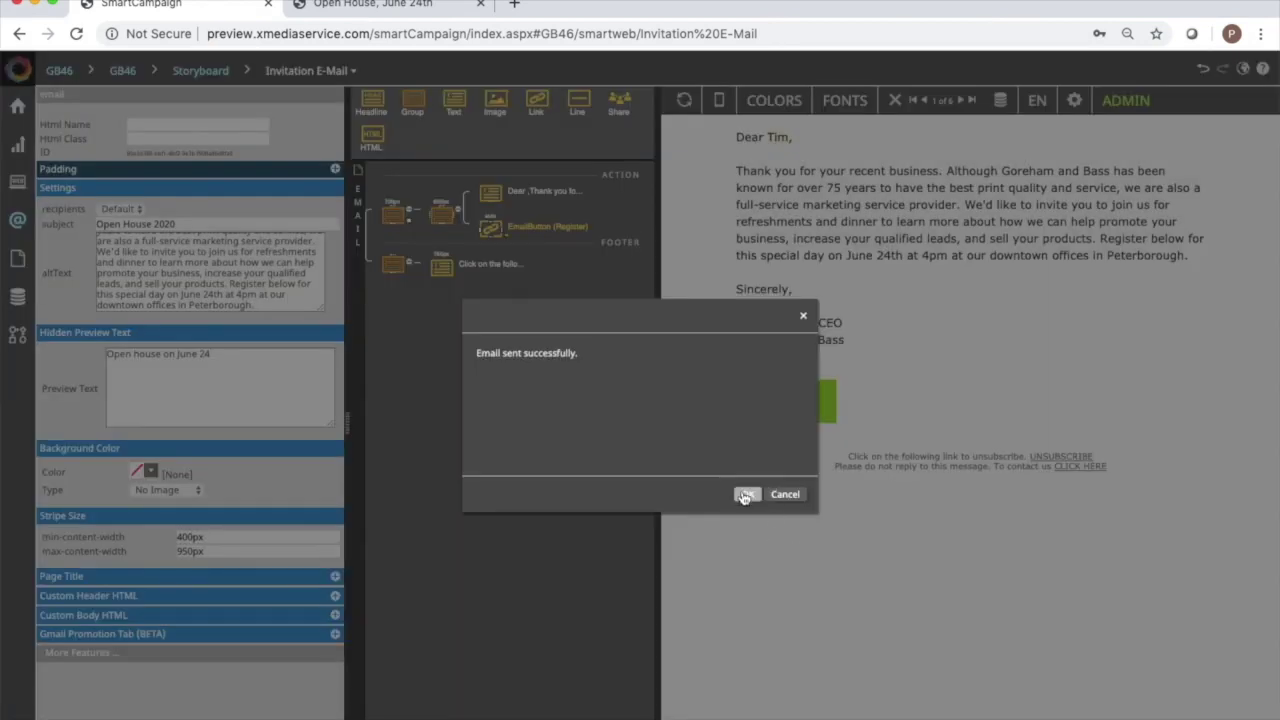
left_click(744, 493)
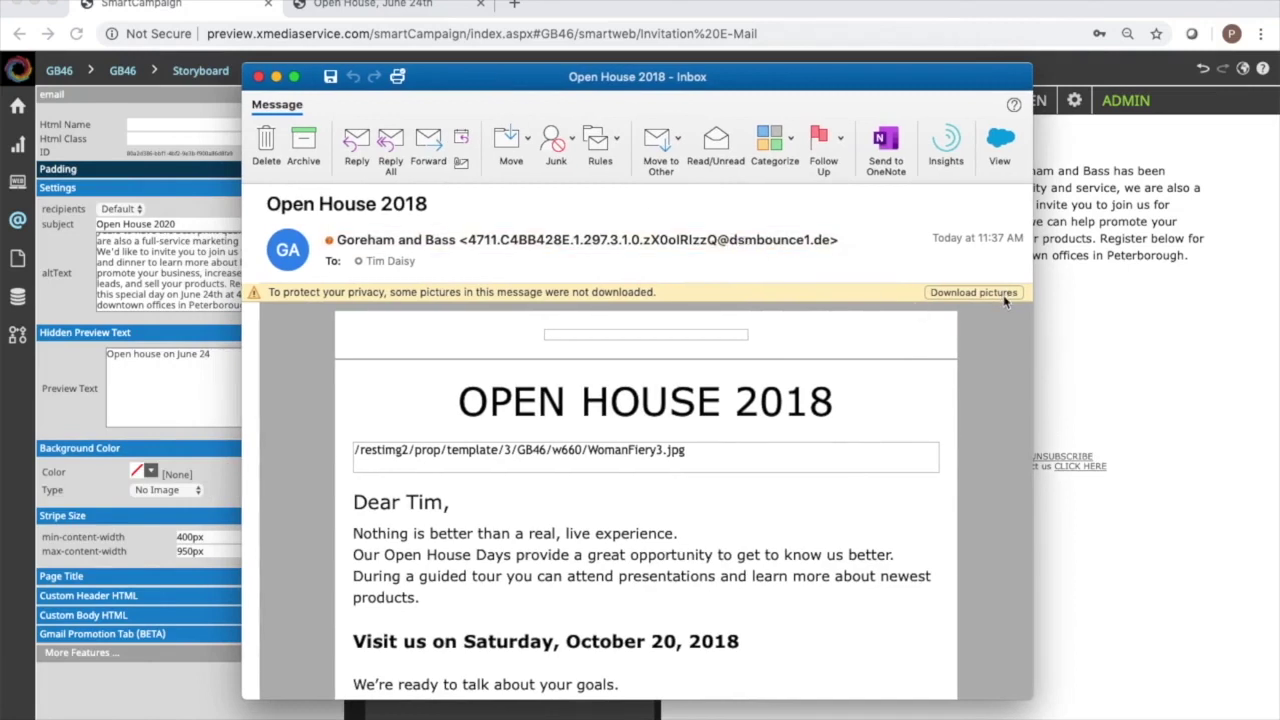
Load the pictures in the Open House 2018 message, review it, close it, and return to the editor.
left_click(1004, 296)
scroll(819, 400, "down", 3)
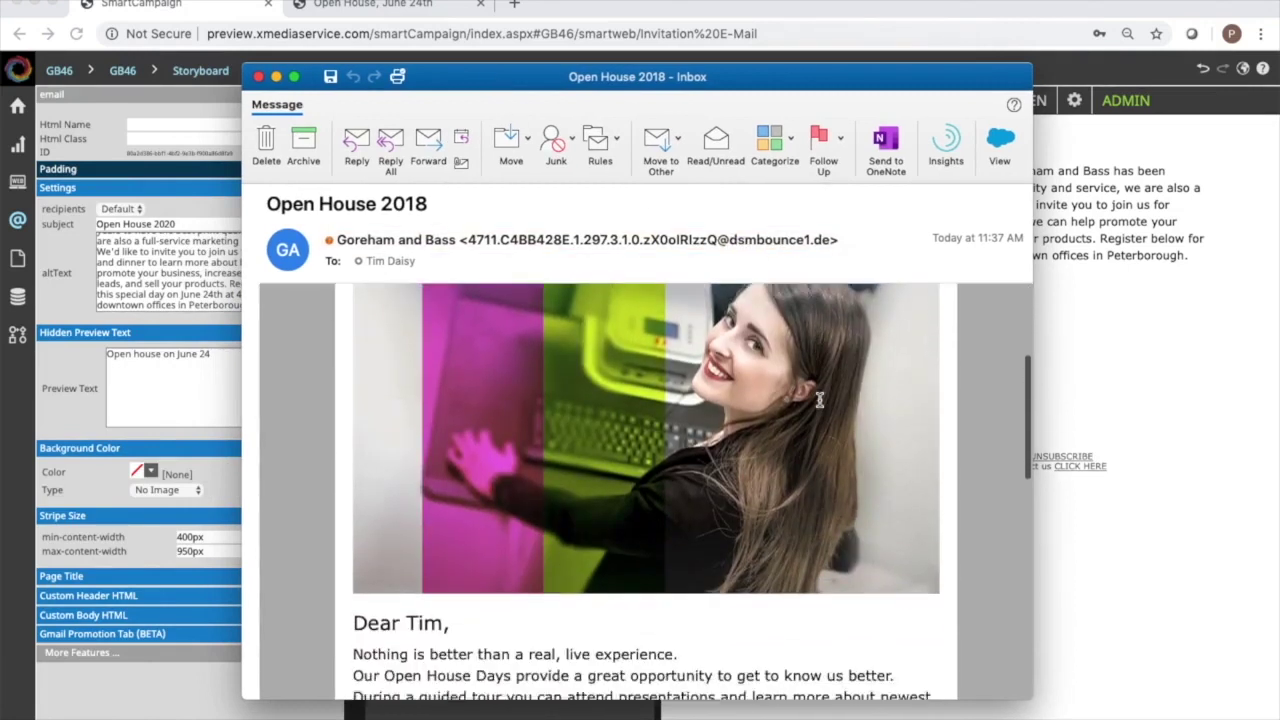
scroll(819, 400, "down", 12)
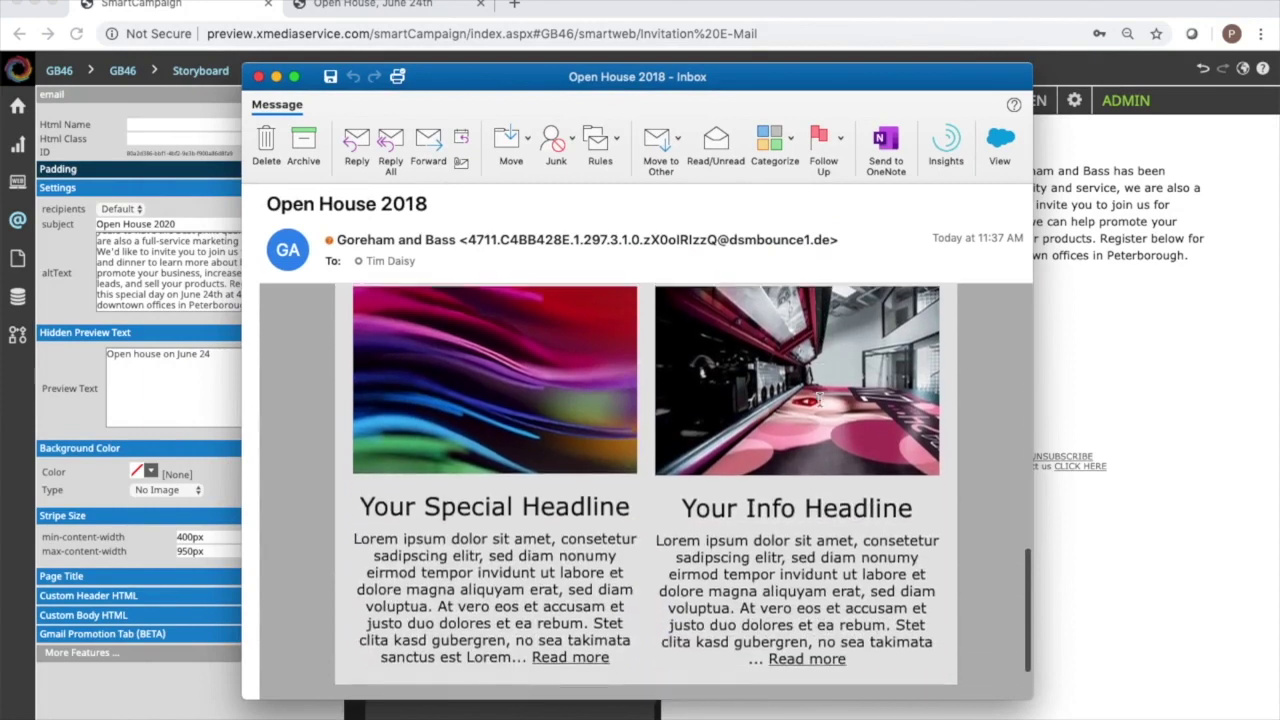
scroll(819, 399, "down", 2)
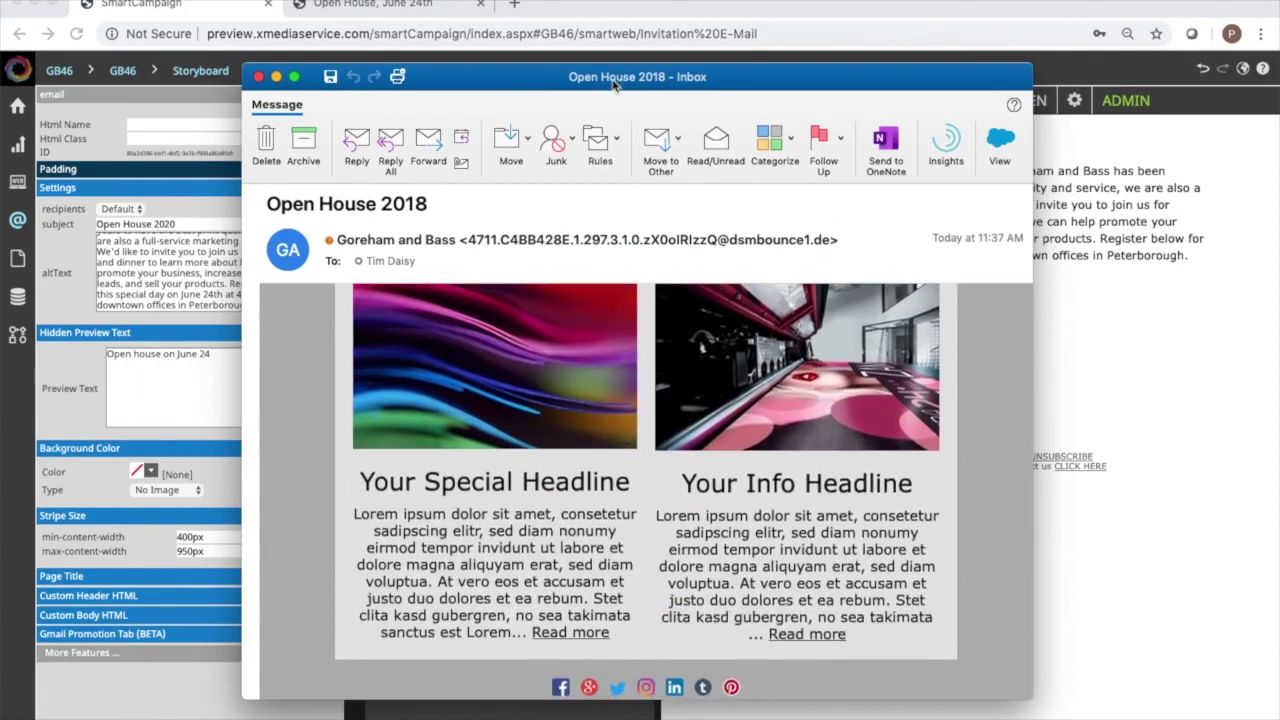
scroll(666, 463, "up", 10)
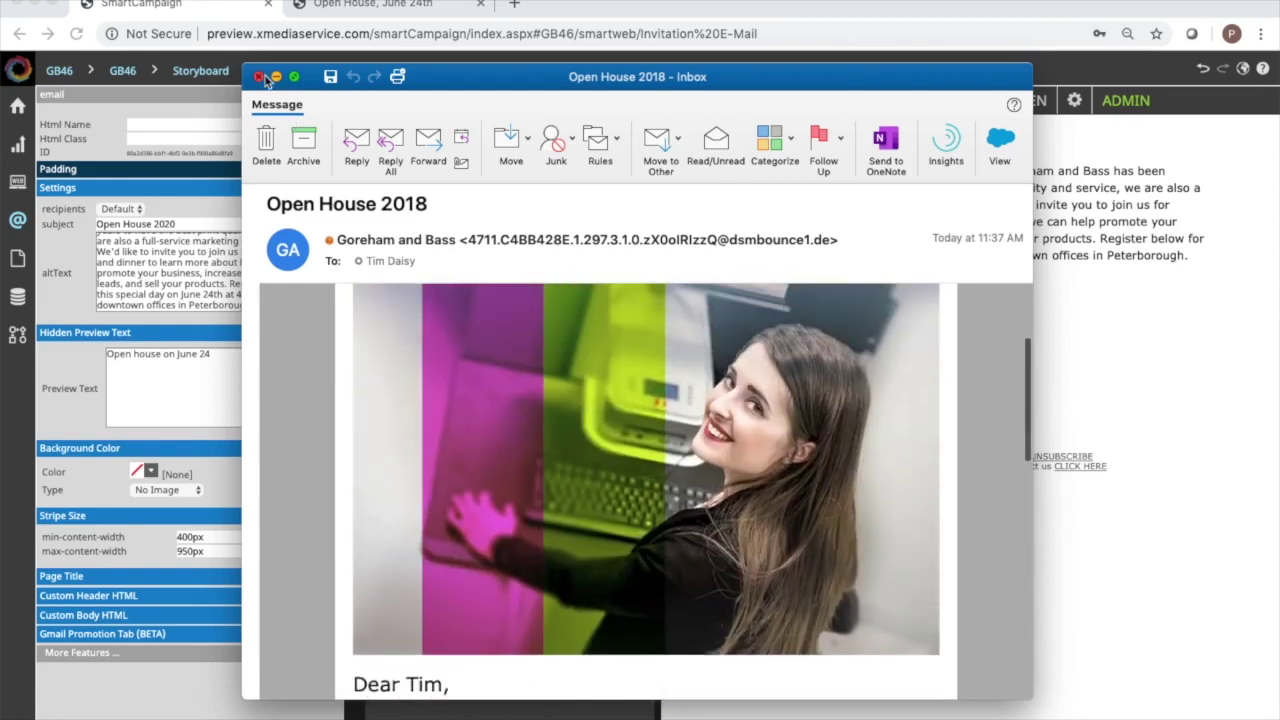
left_click(259, 77)
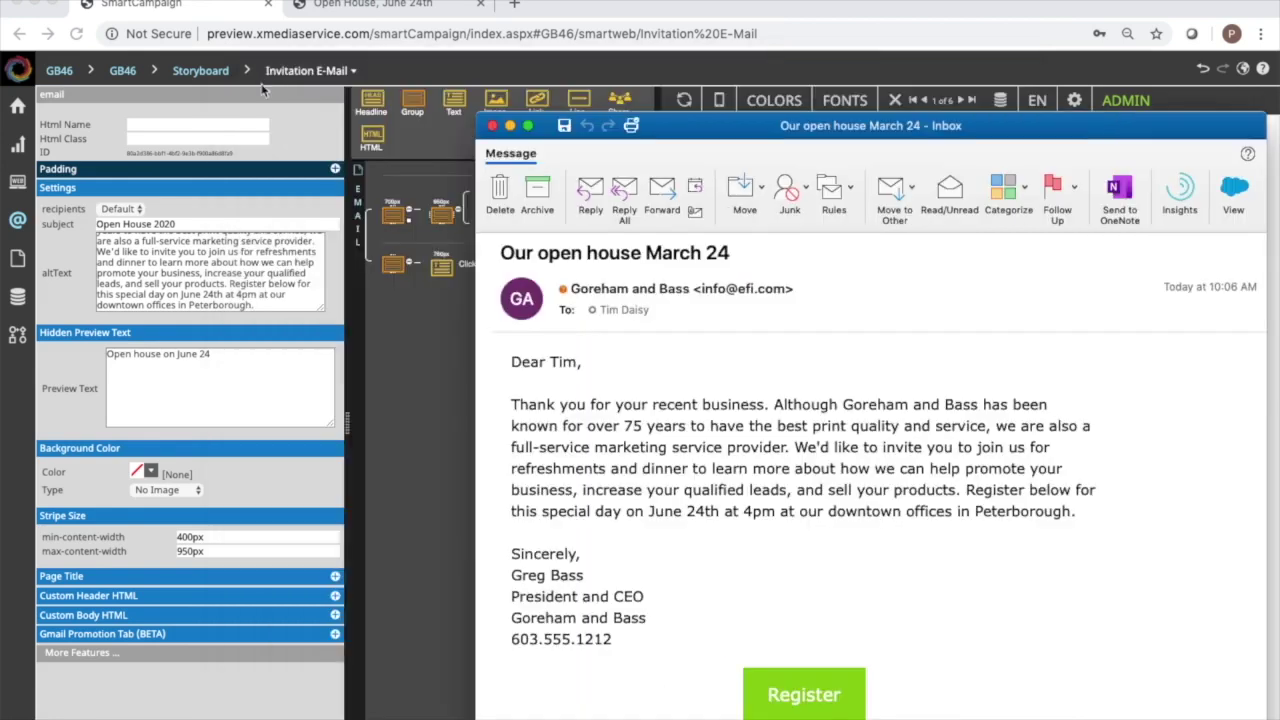
left_click(722, 23)
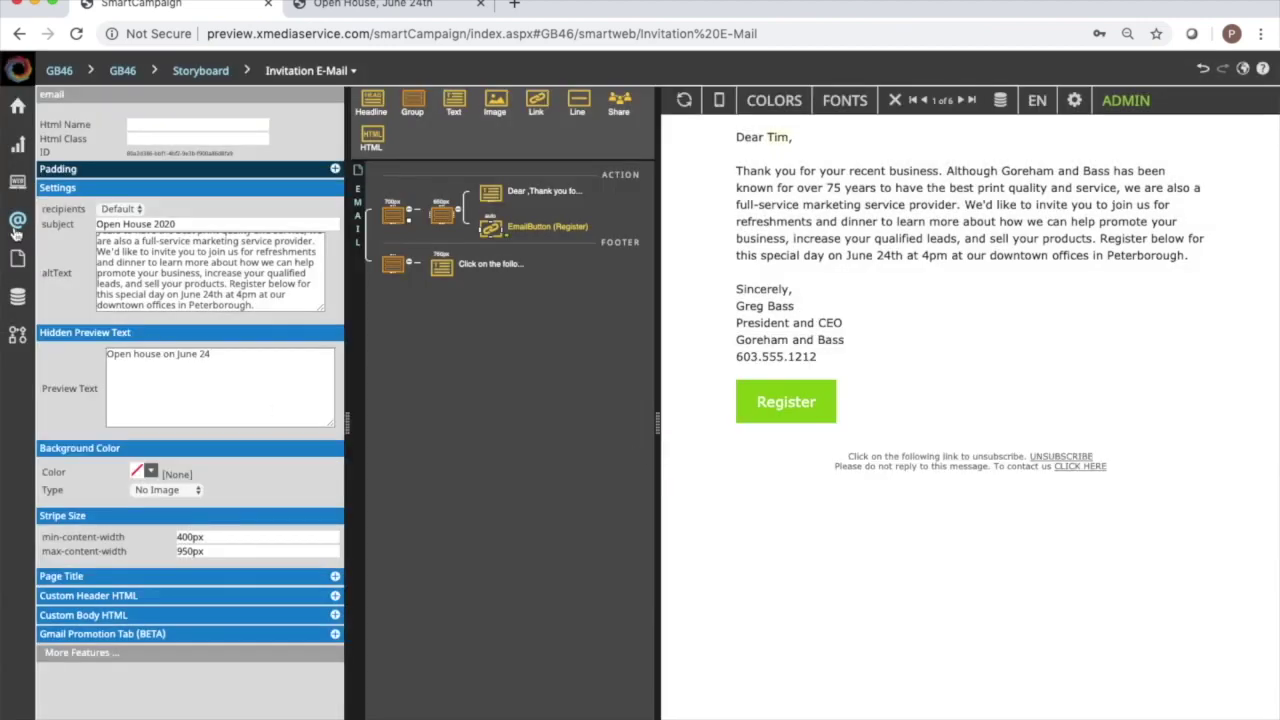
Send another test mail of the Invitation E-Mail and acknowledge the success message.
left_click(20, 220)
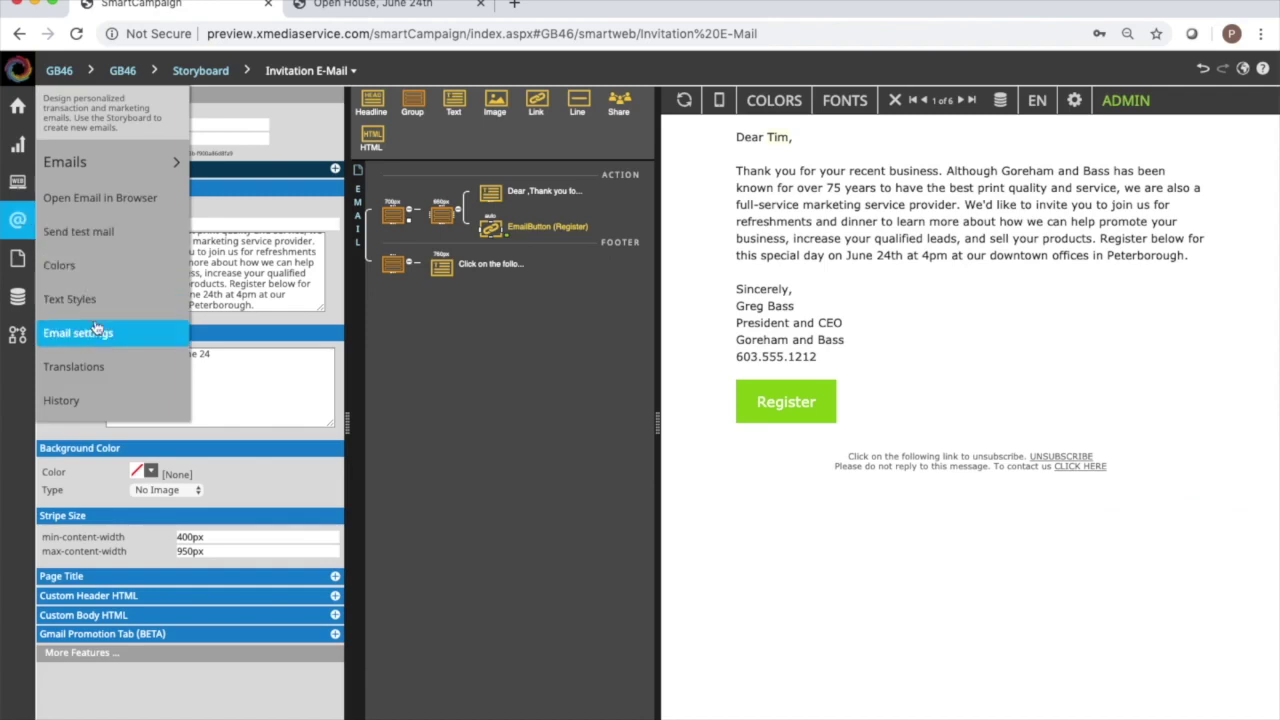
left_click(140, 240)
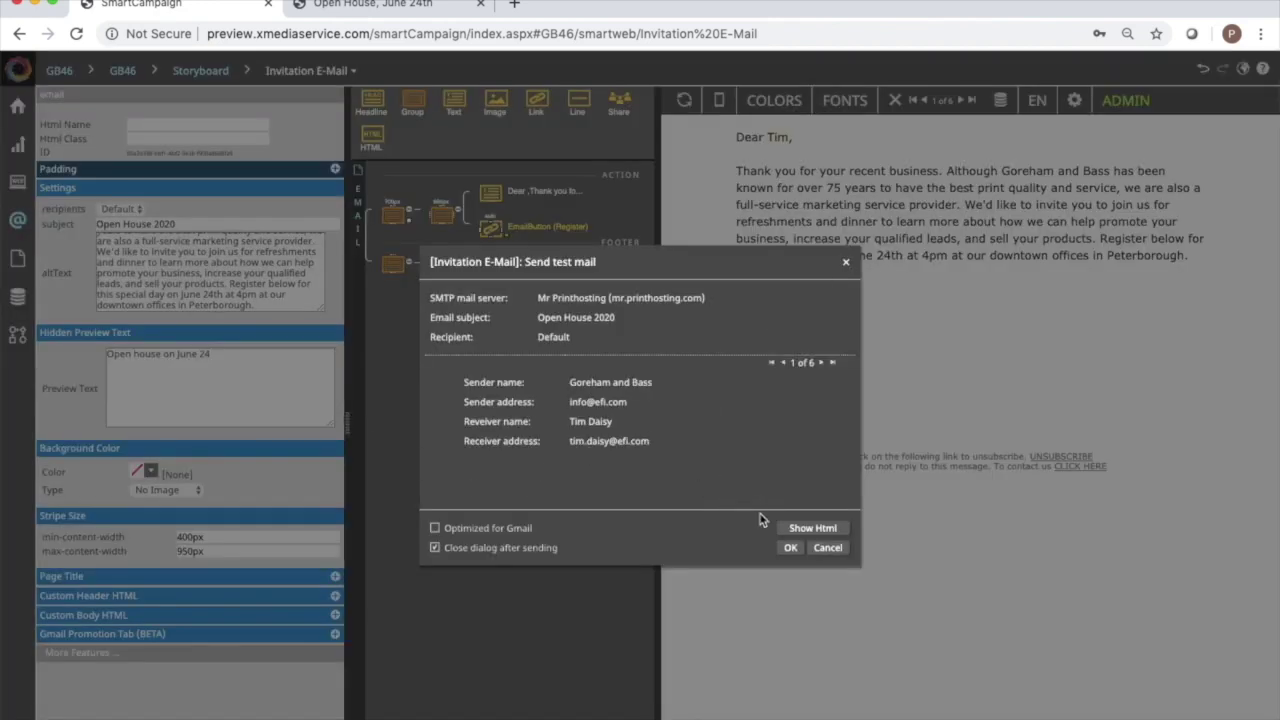
left_click(787, 548)
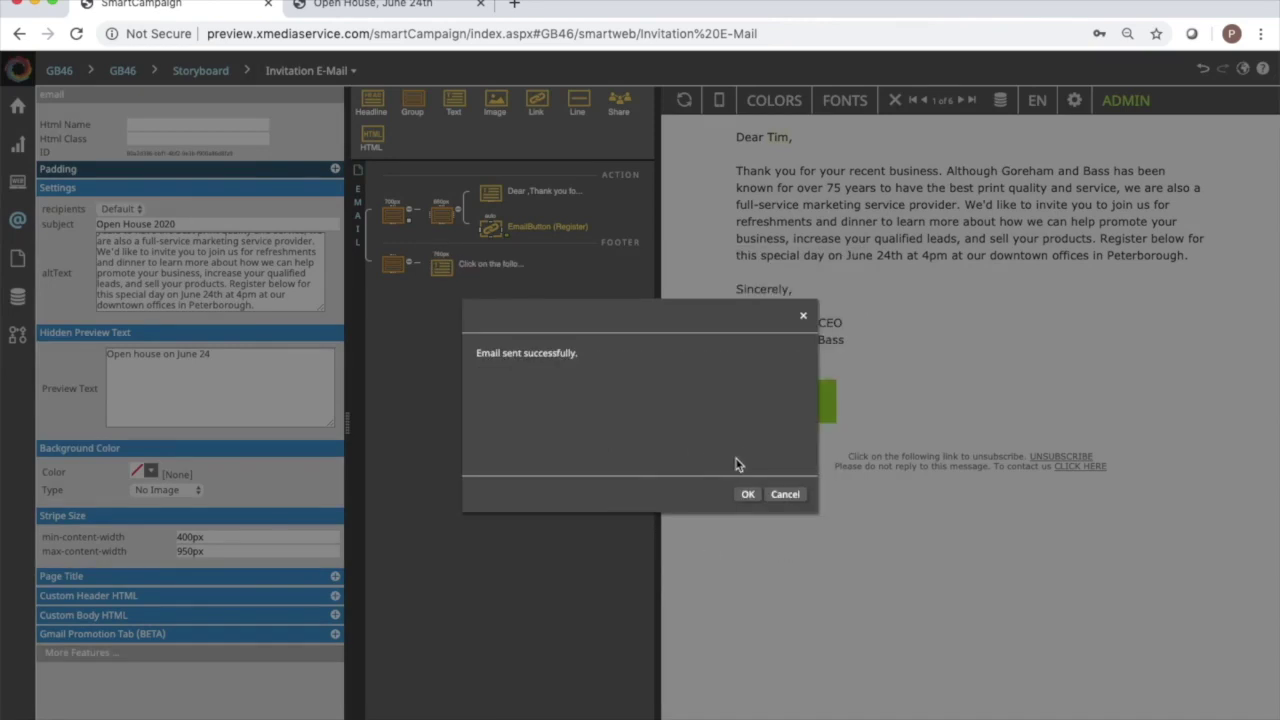
left_click(749, 497)
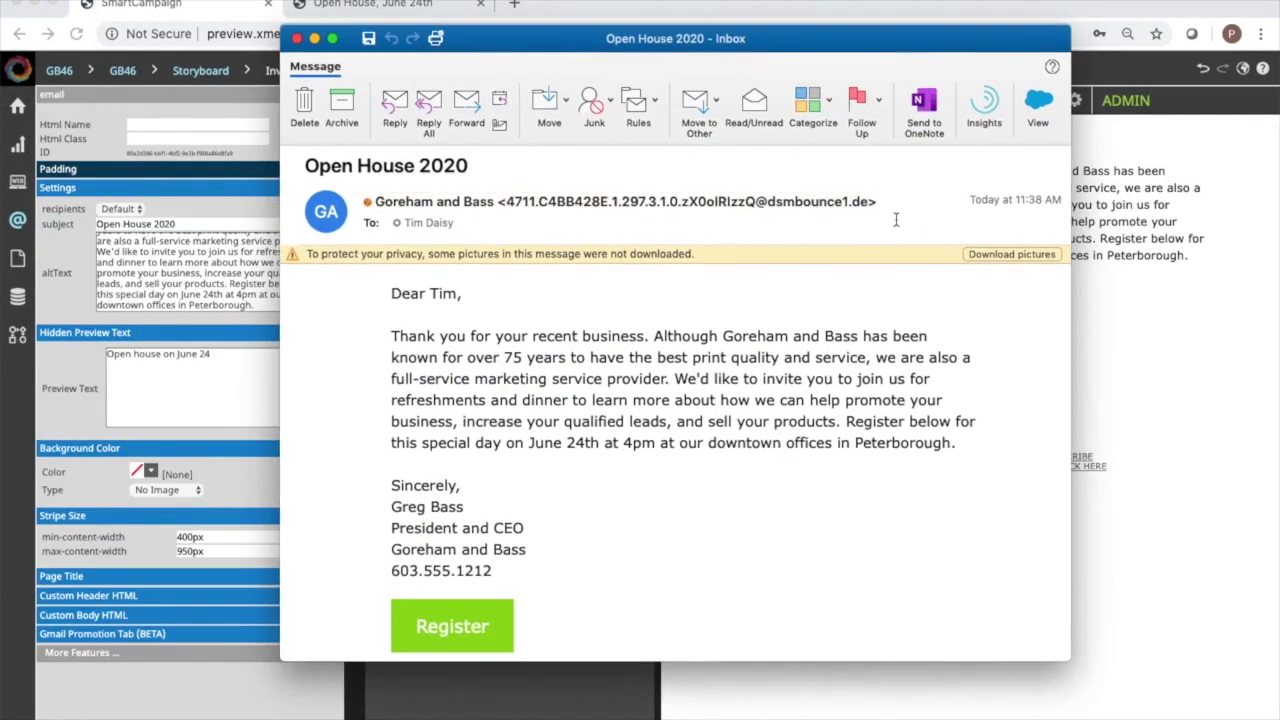
Scroll through the received Open House 2020 email and follow its Register link.
scroll(771, 447, "down", 2)
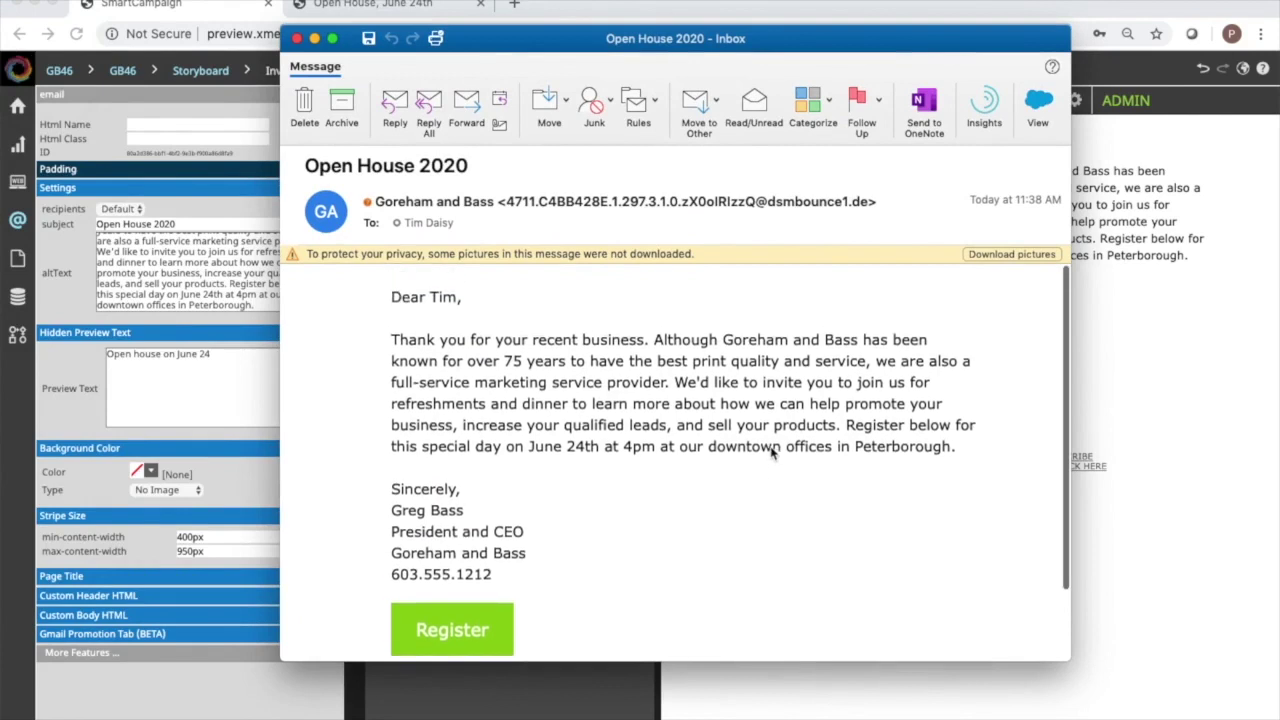
scroll(771, 447, "down", 1)
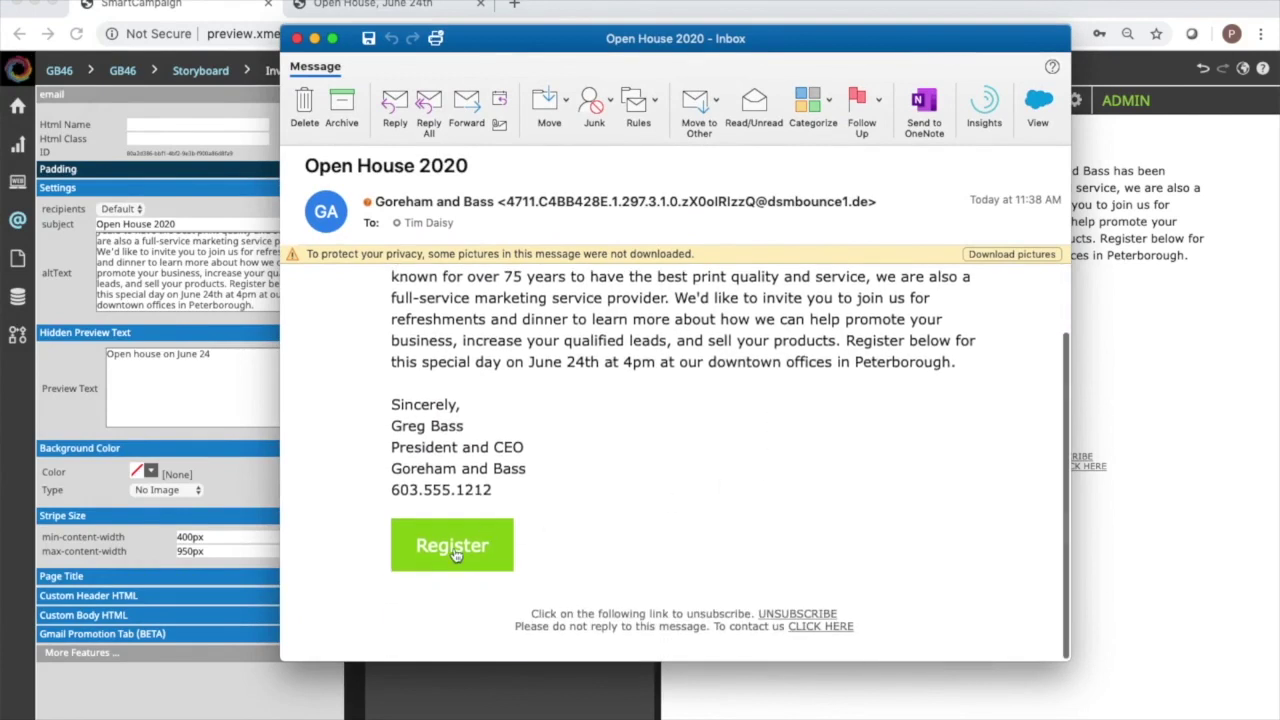
left_click(453, 549)
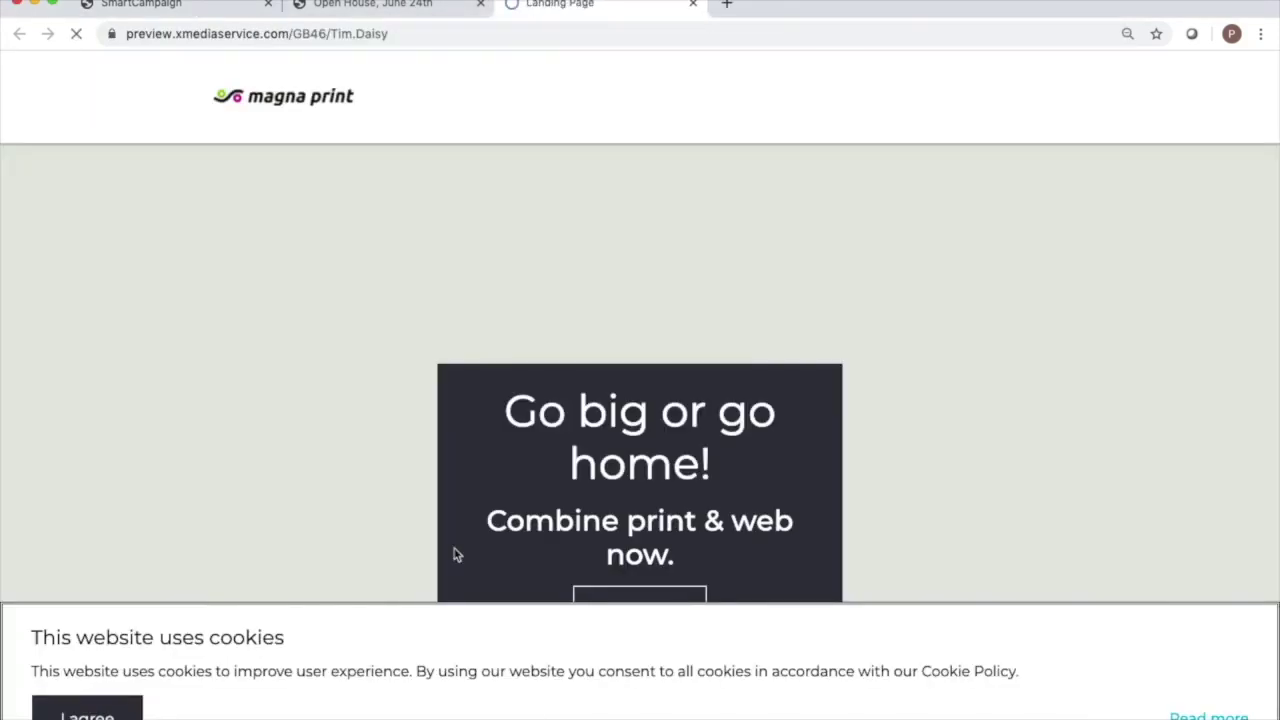
Review the personalised landing page, then close it and the Open House, June 24th tab.
scroll(346, 375, "down", 15)
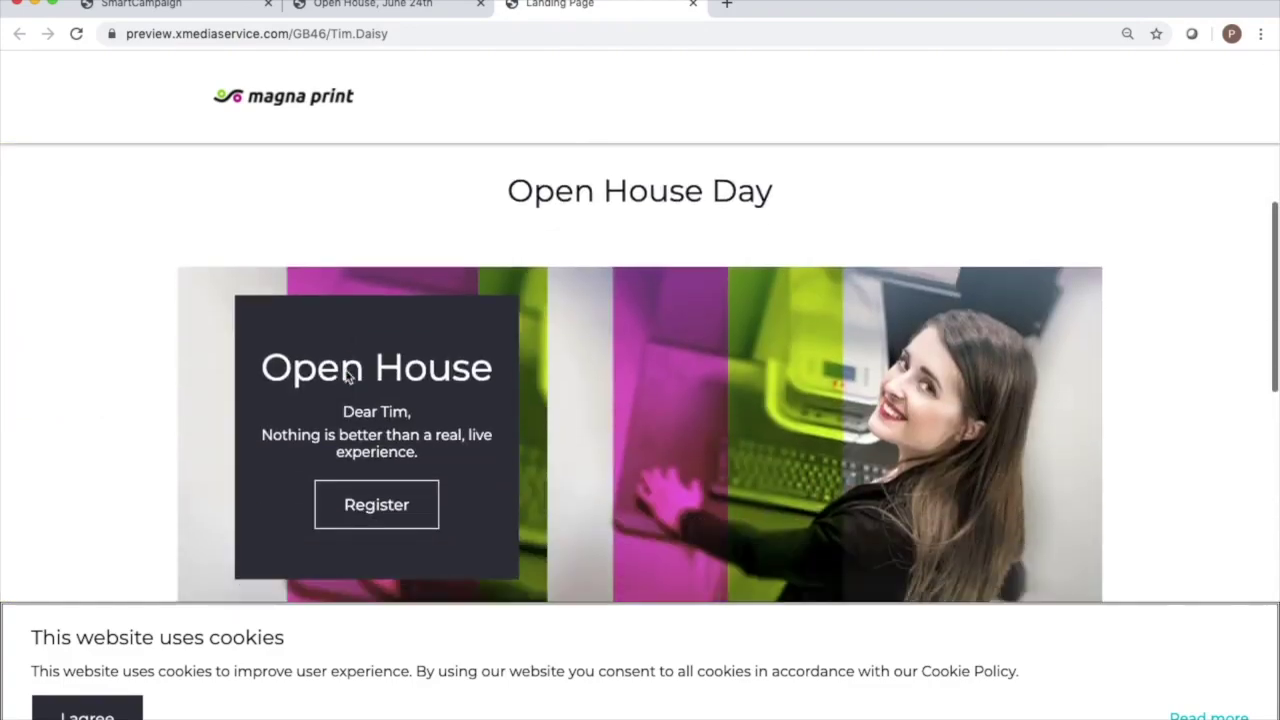
scroll(346, 375, "down", 3)
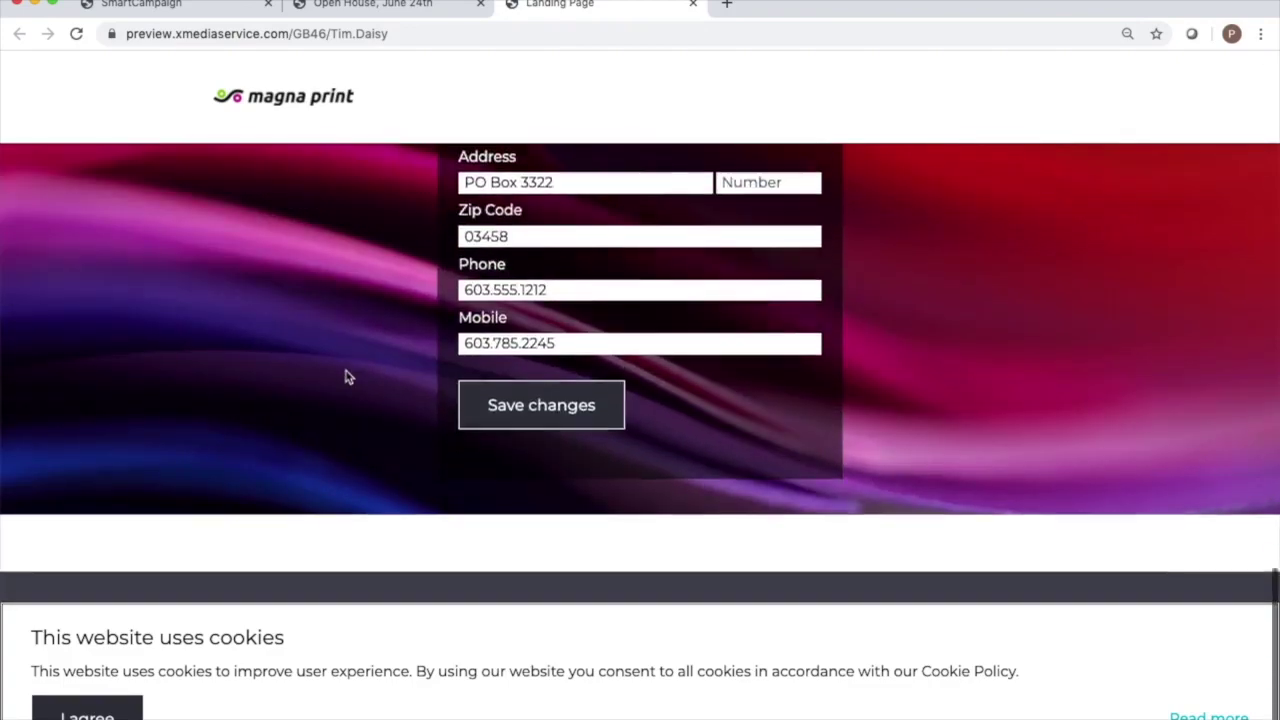
scroll(346, 374, "up", 15)
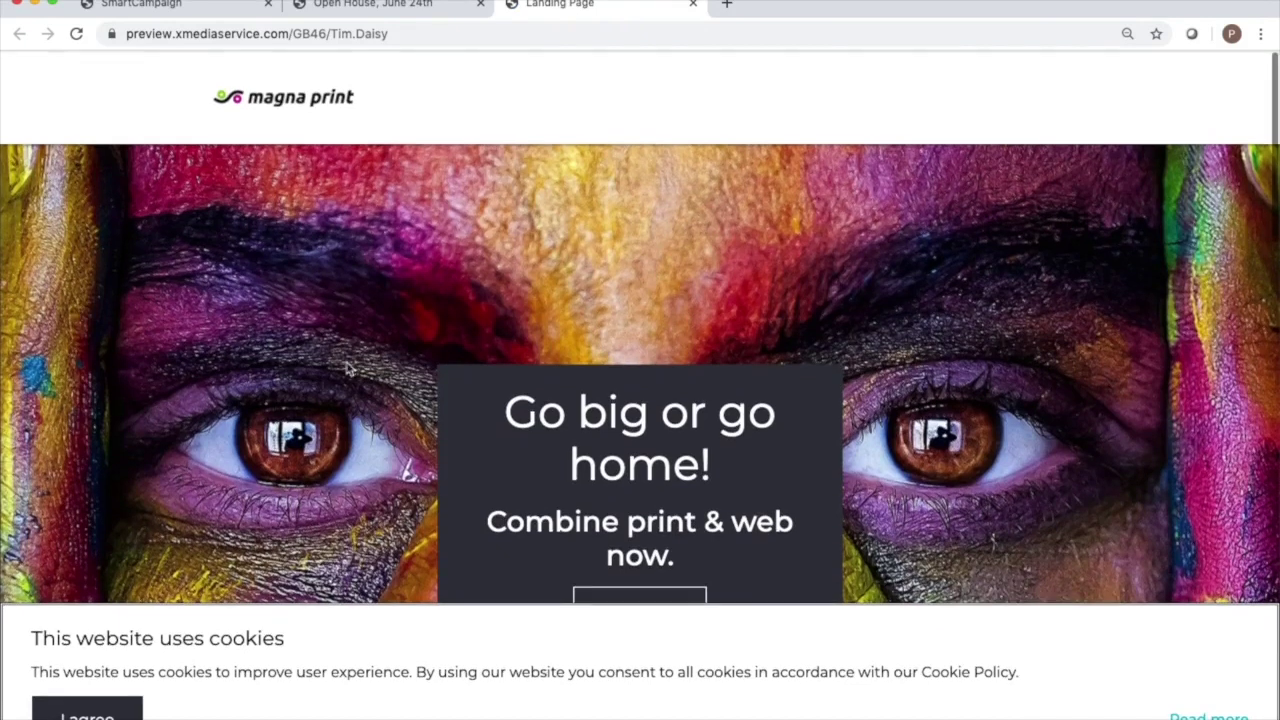
left_click(694, 6)
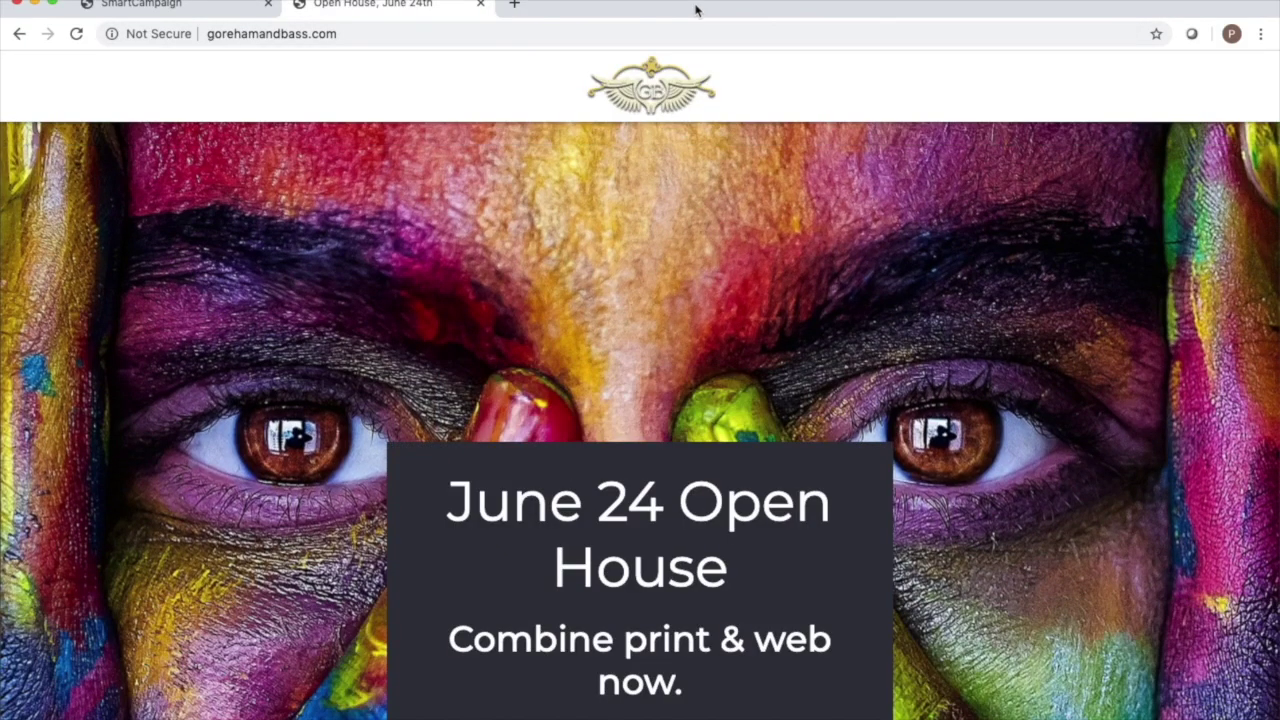
left_click(480, 6)
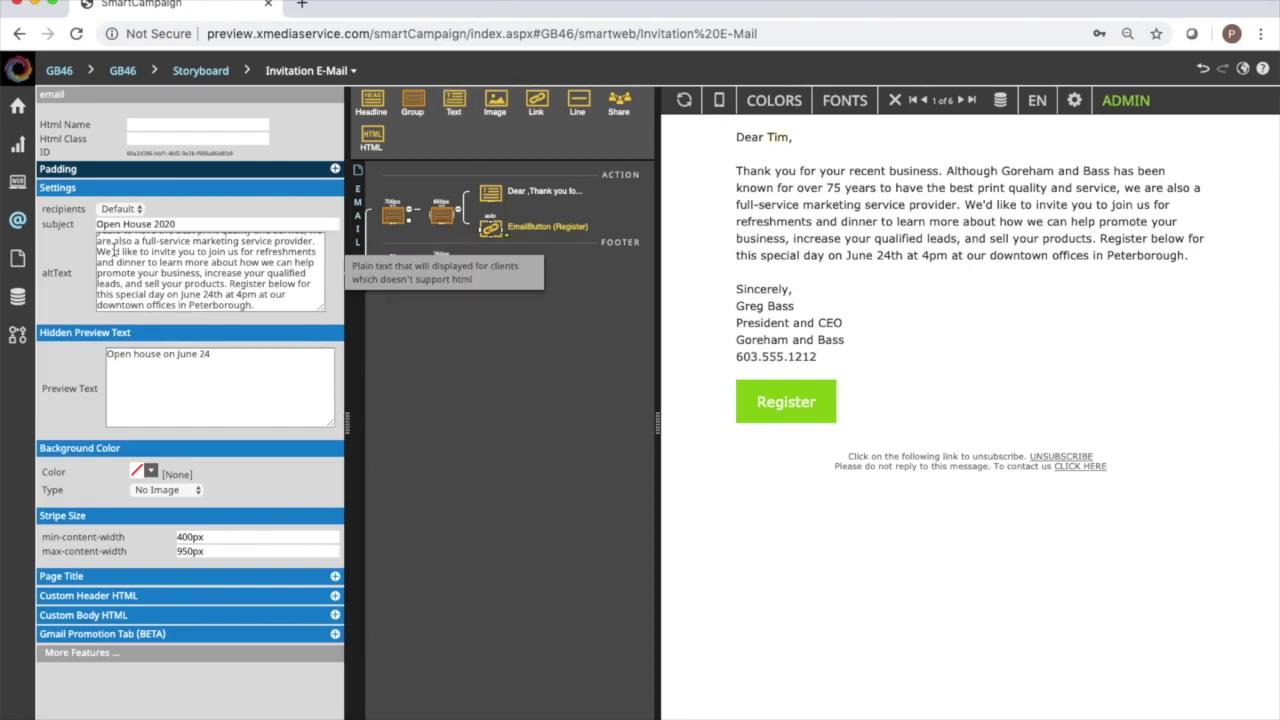
Return to the campaign storyboard and open the Landing Page node in its editor.
key("ctrl+Up")
key("Return")
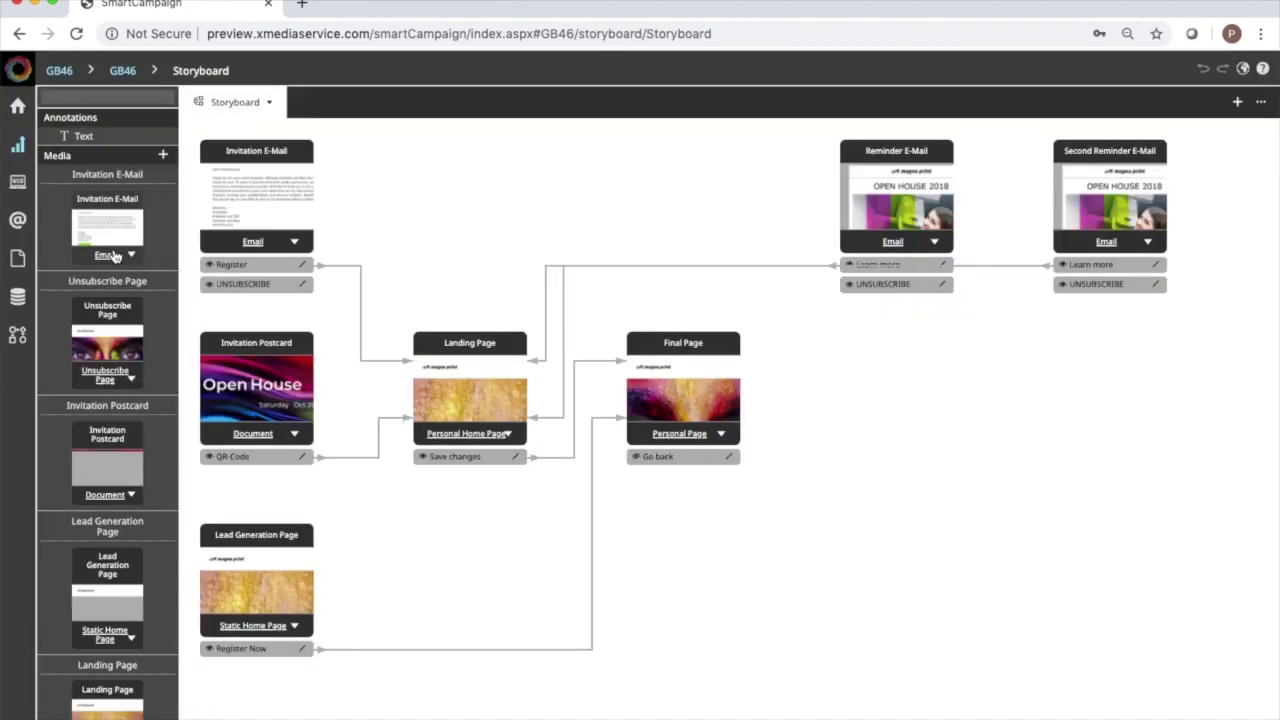
double_click(448, 407)
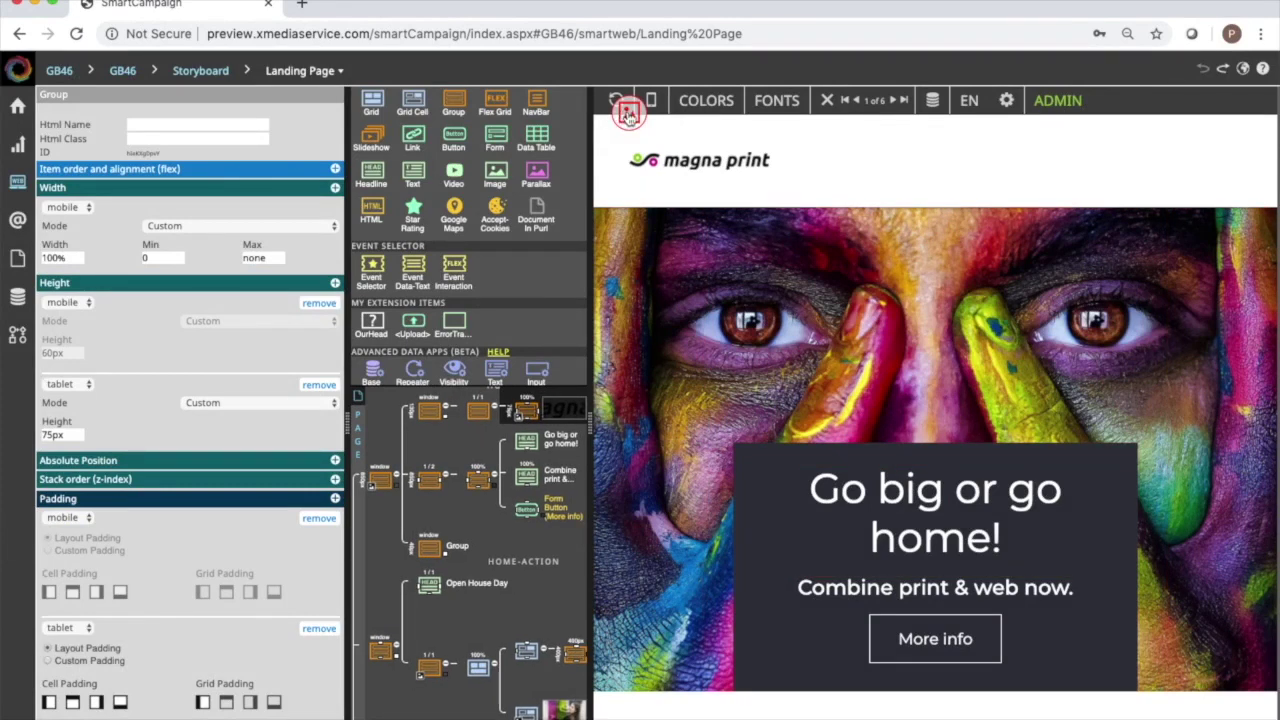
Swap the header logo for GorehamandBass.png and set the tablet header height to 160px.
left_click(627, 114)
scroll(586, 451, "down", 10)
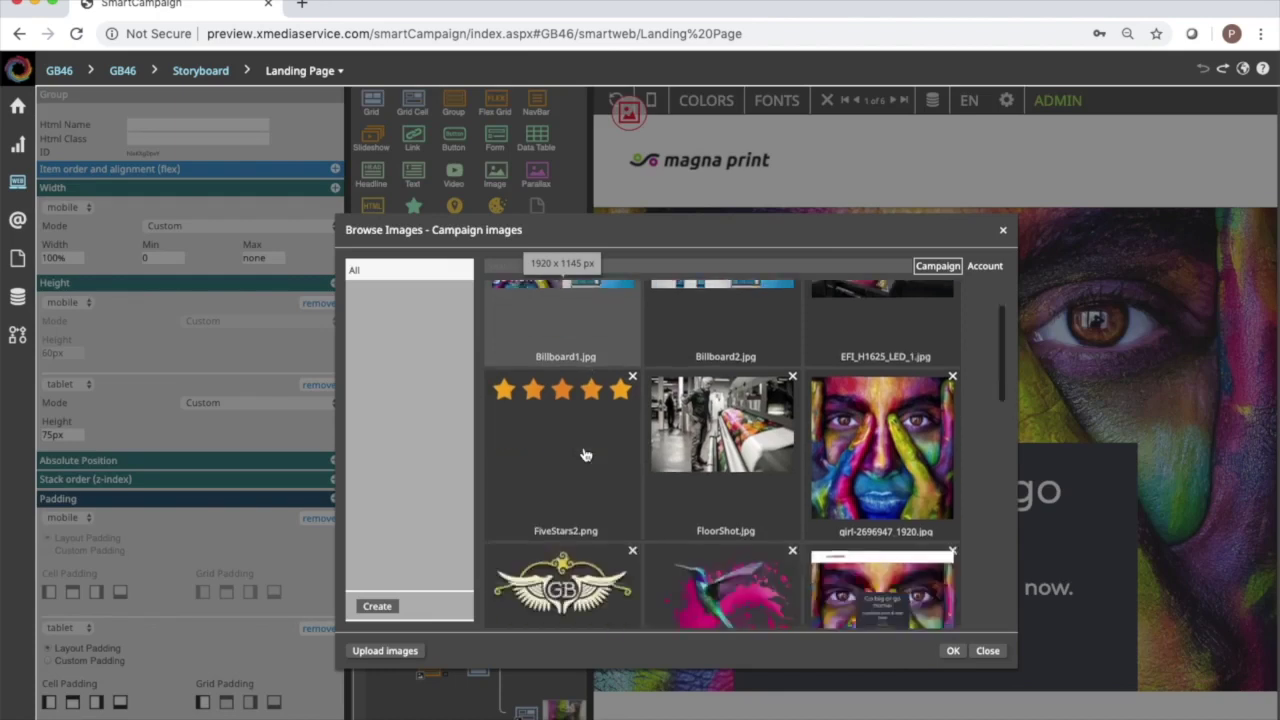
scroll(586, 455, "up", 3)
scroll(586, 455, "up", 2)
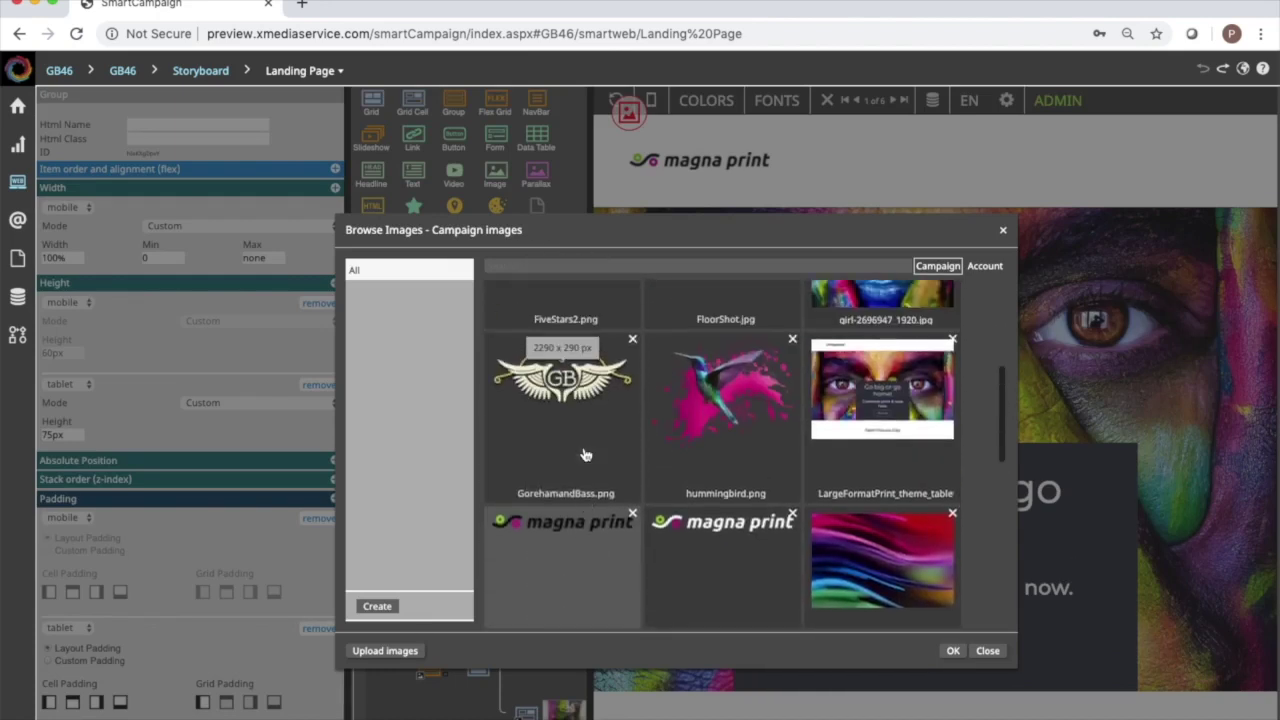
double_click(583, 451)
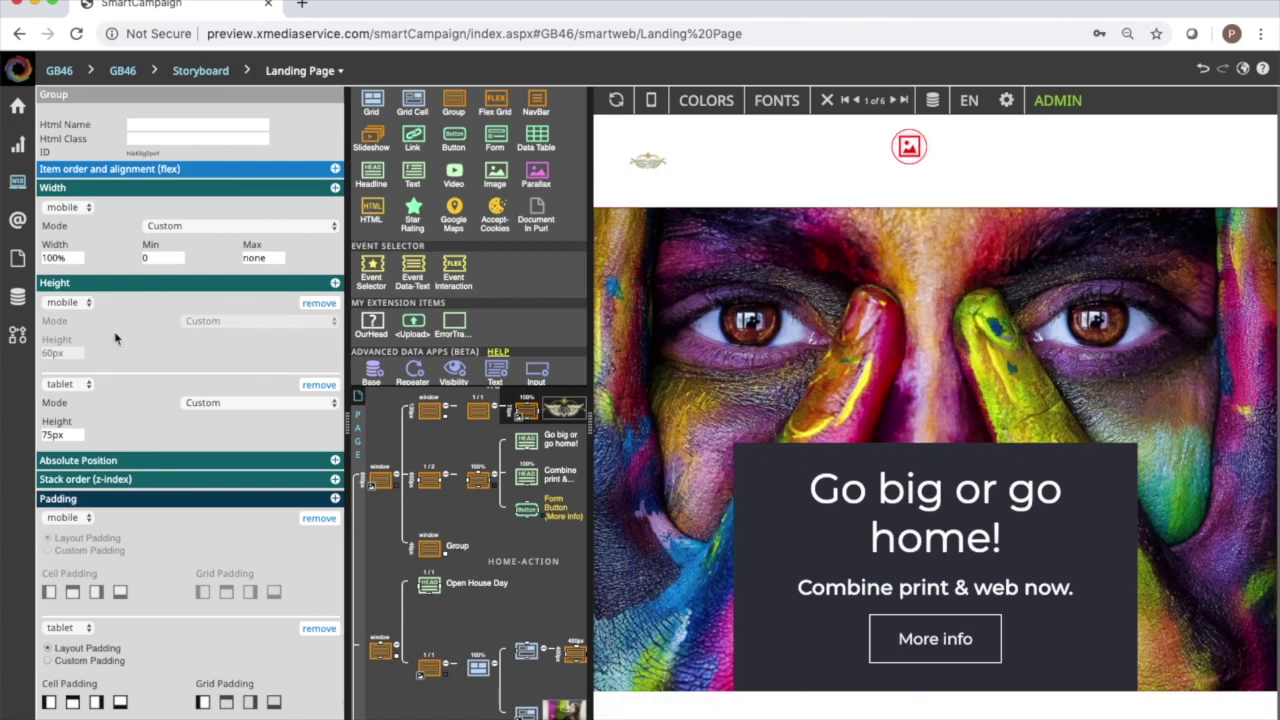
double_click(48, 434)
type("160")
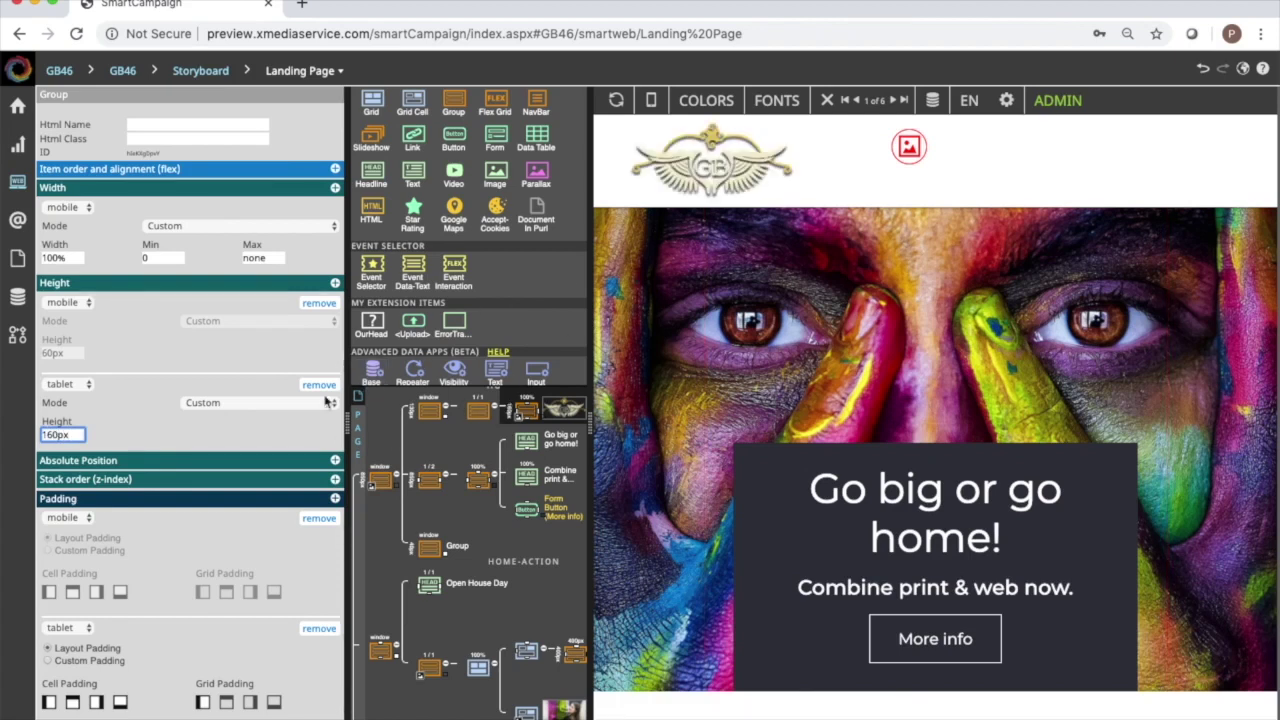
Keep tablet height Custom, select the header group, and set its mobile height to 120px.
left_click(252, 405)
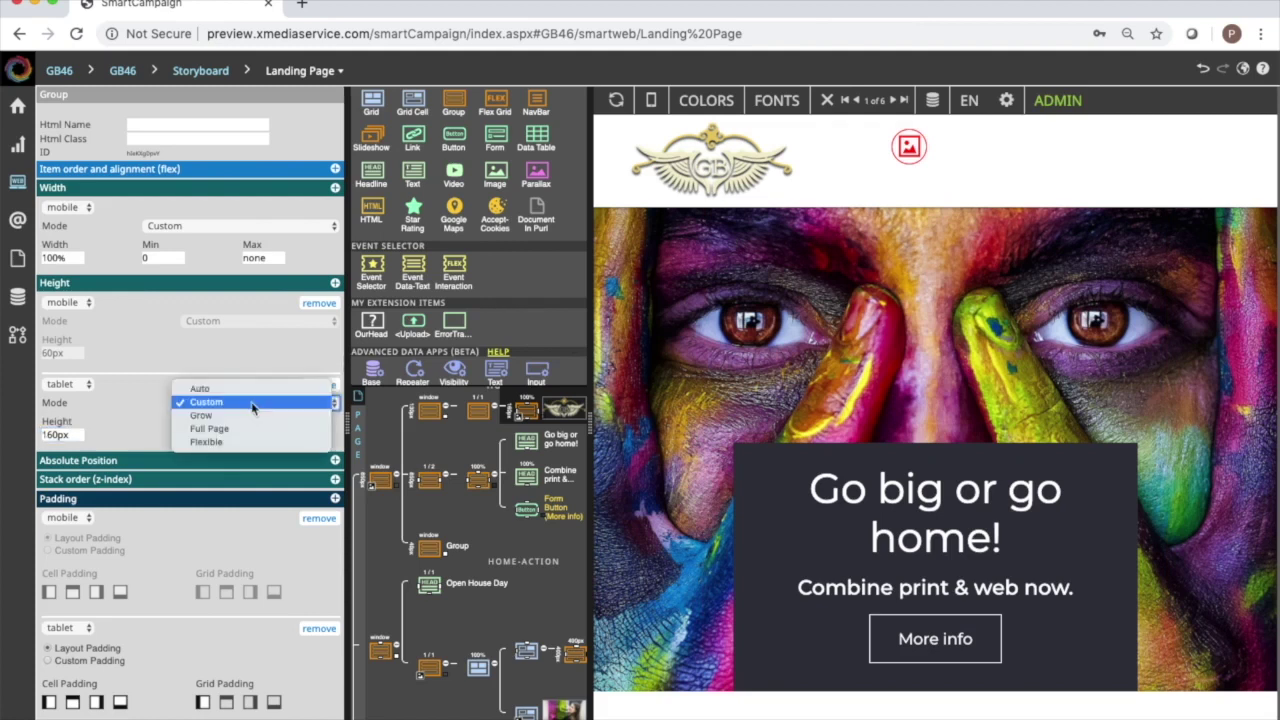
left_click(252, 405)
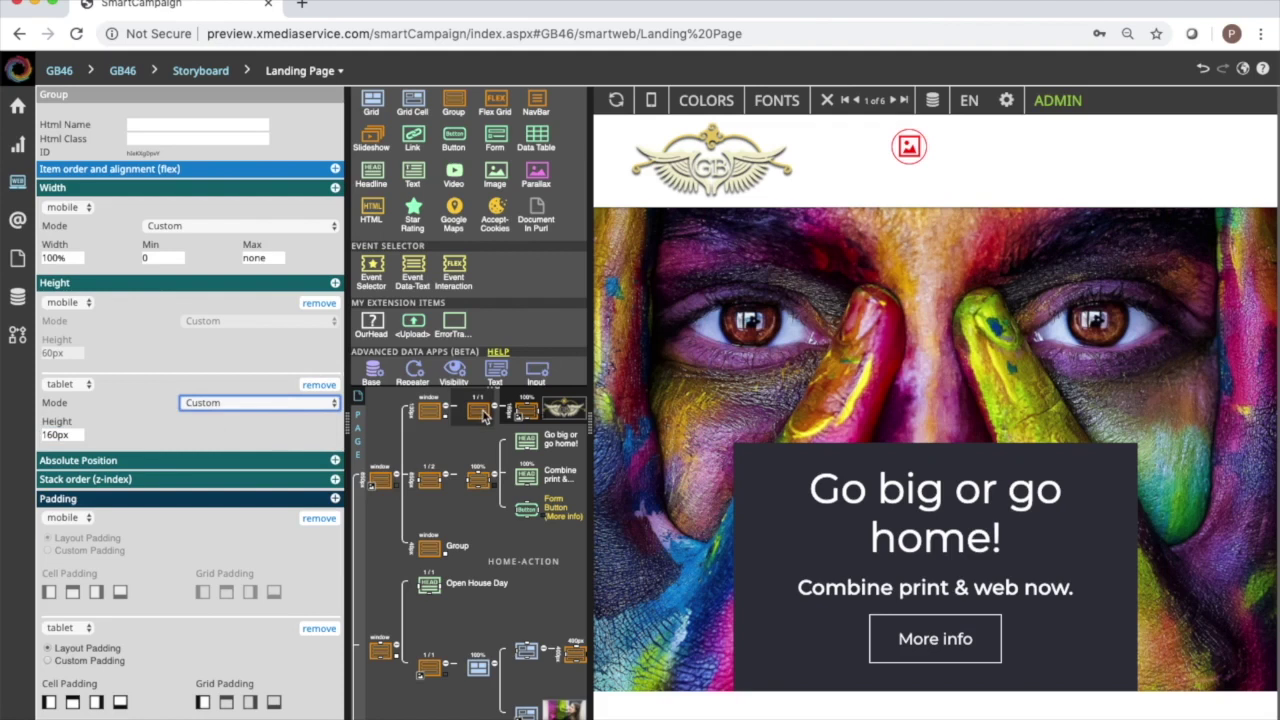
left_click(481, 411)
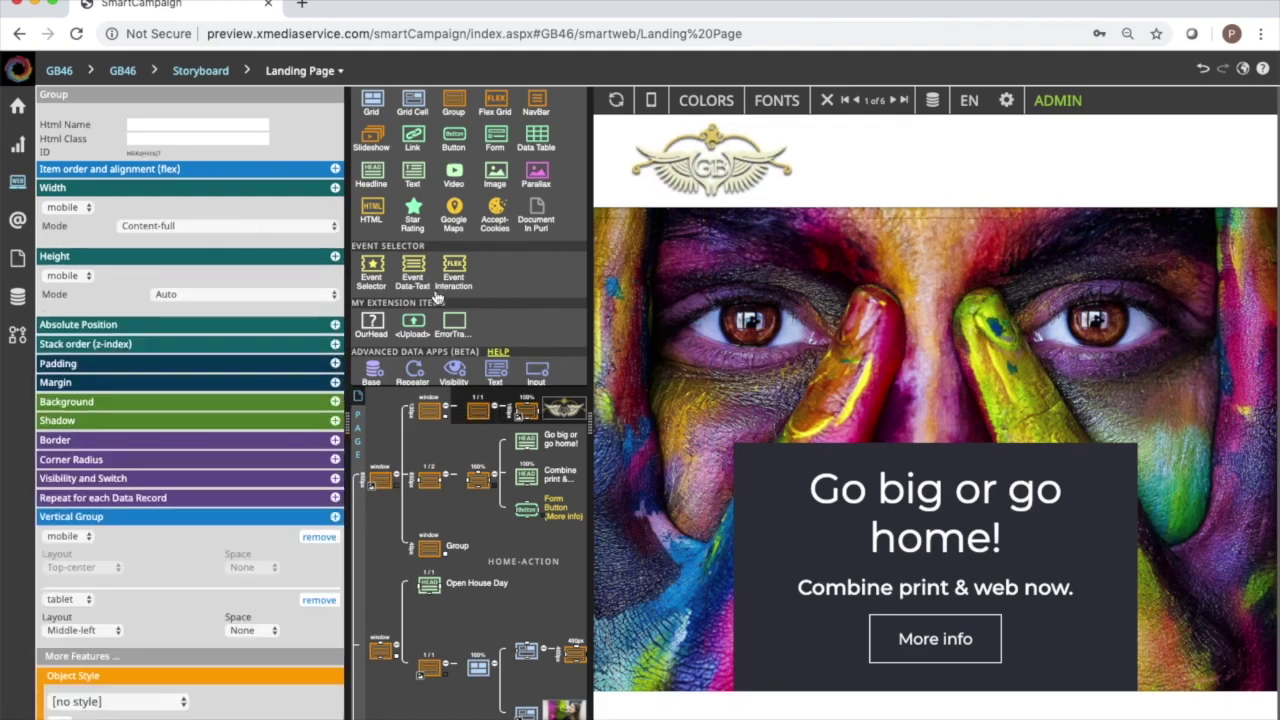
left_click(563, 408)
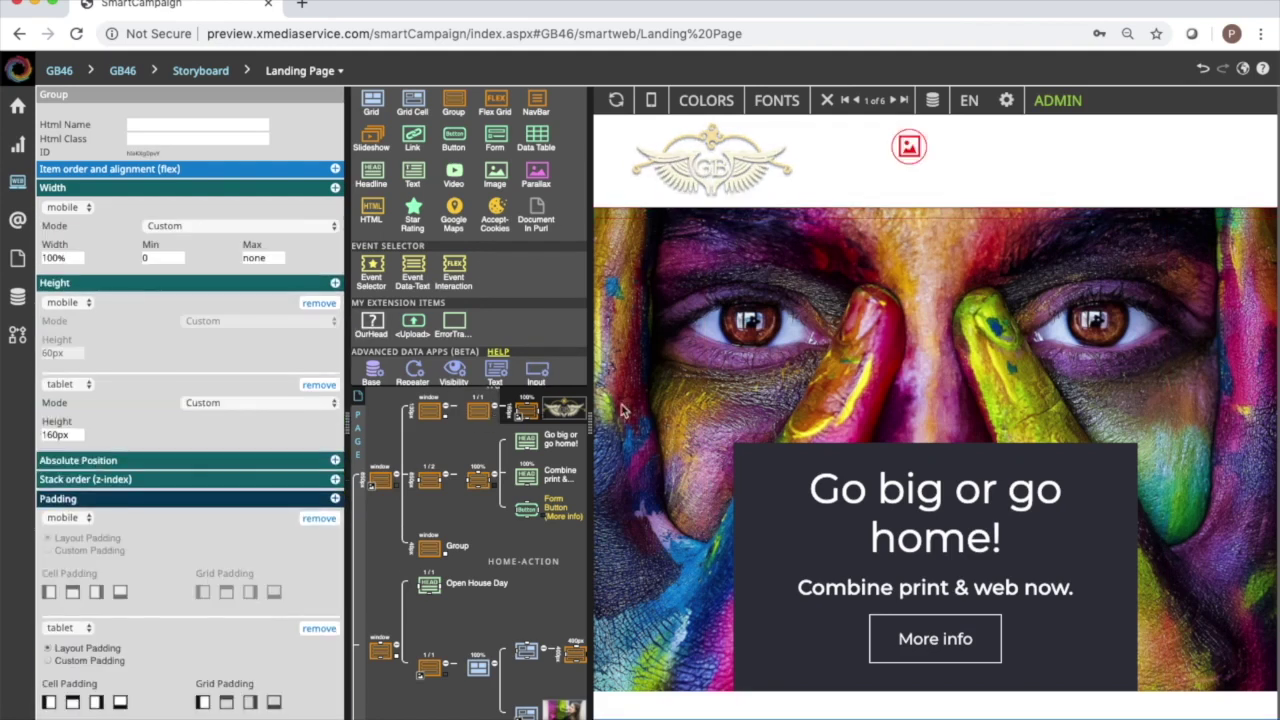
left_click_drag(590, 422, 781, 410)
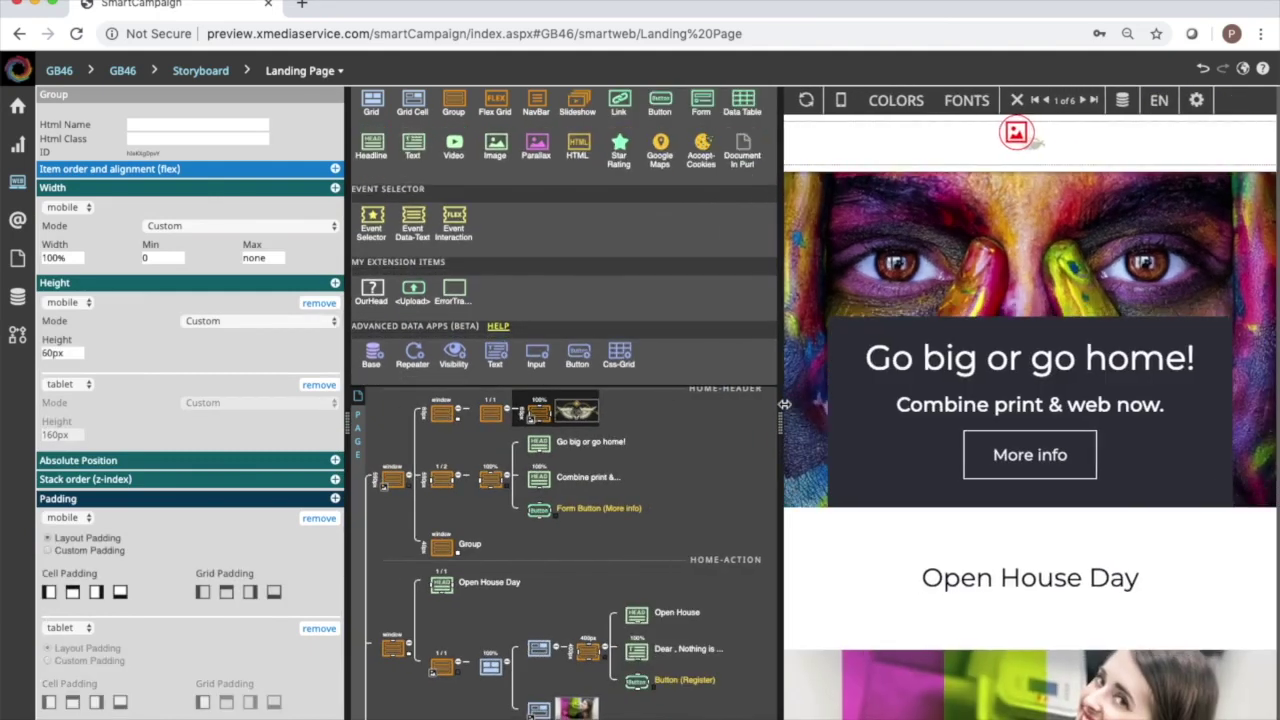
double_click(73, 352)
type("12")
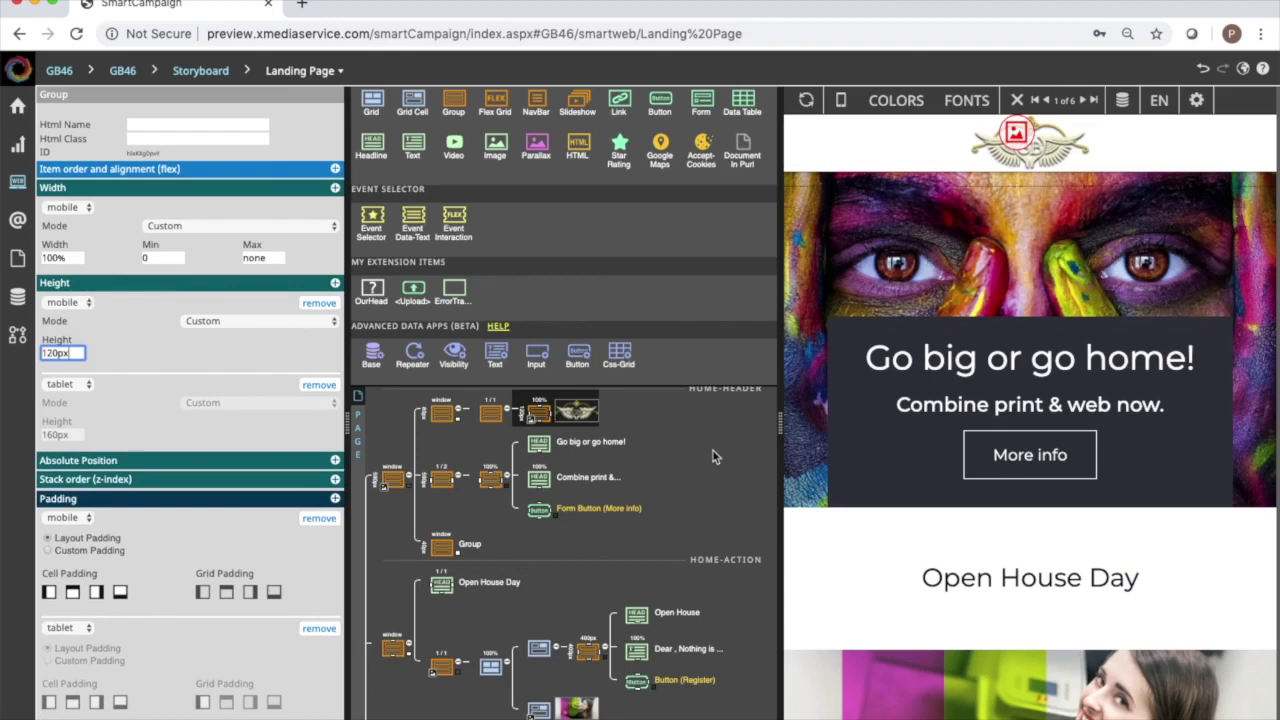
left_click(1018, 368)
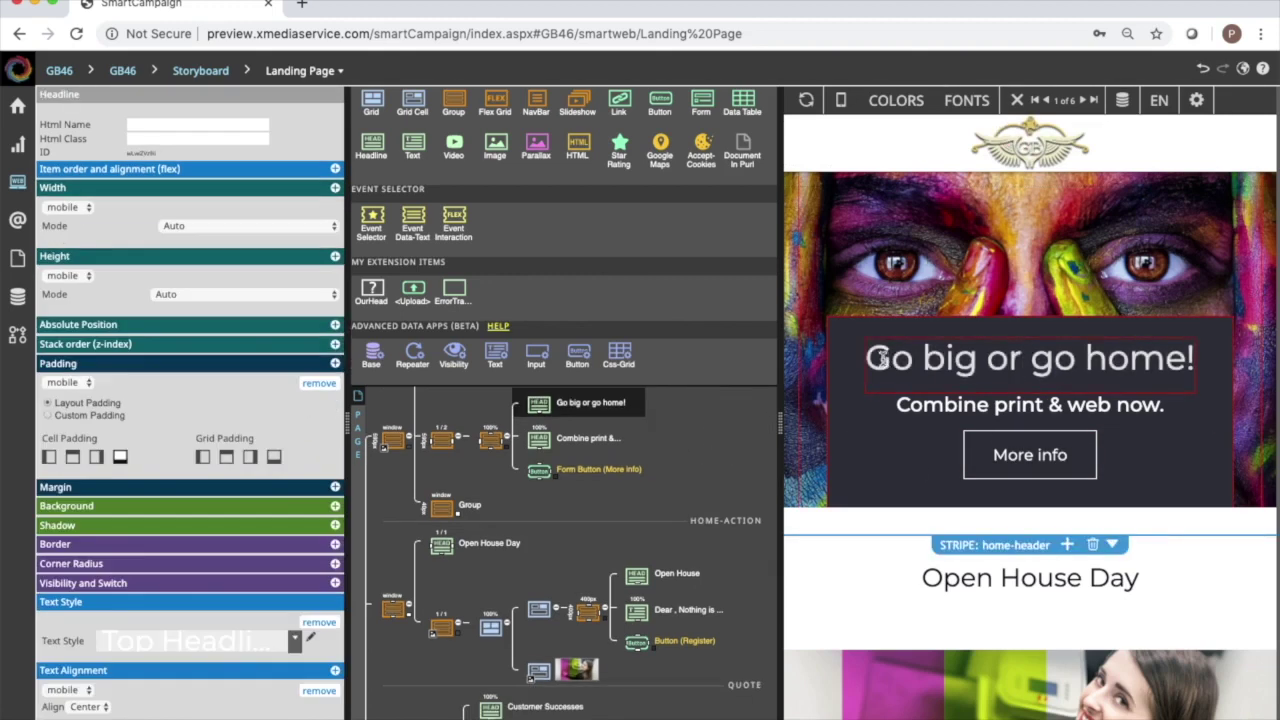
Replace the 'Go big or go home!' headline with 'June 24 Open House'.
double_click(870, 360)
left_click_drag(930, 360, 1215, 360)
type("June")
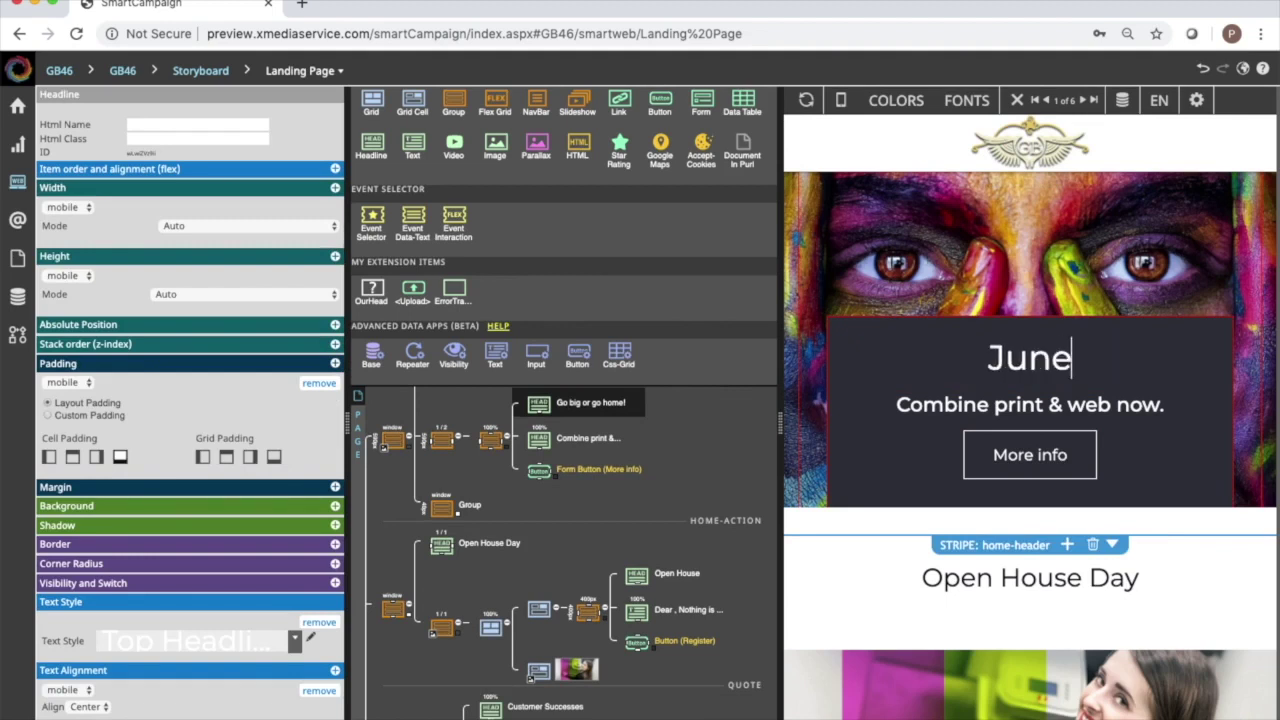
type(" 24 Open House")
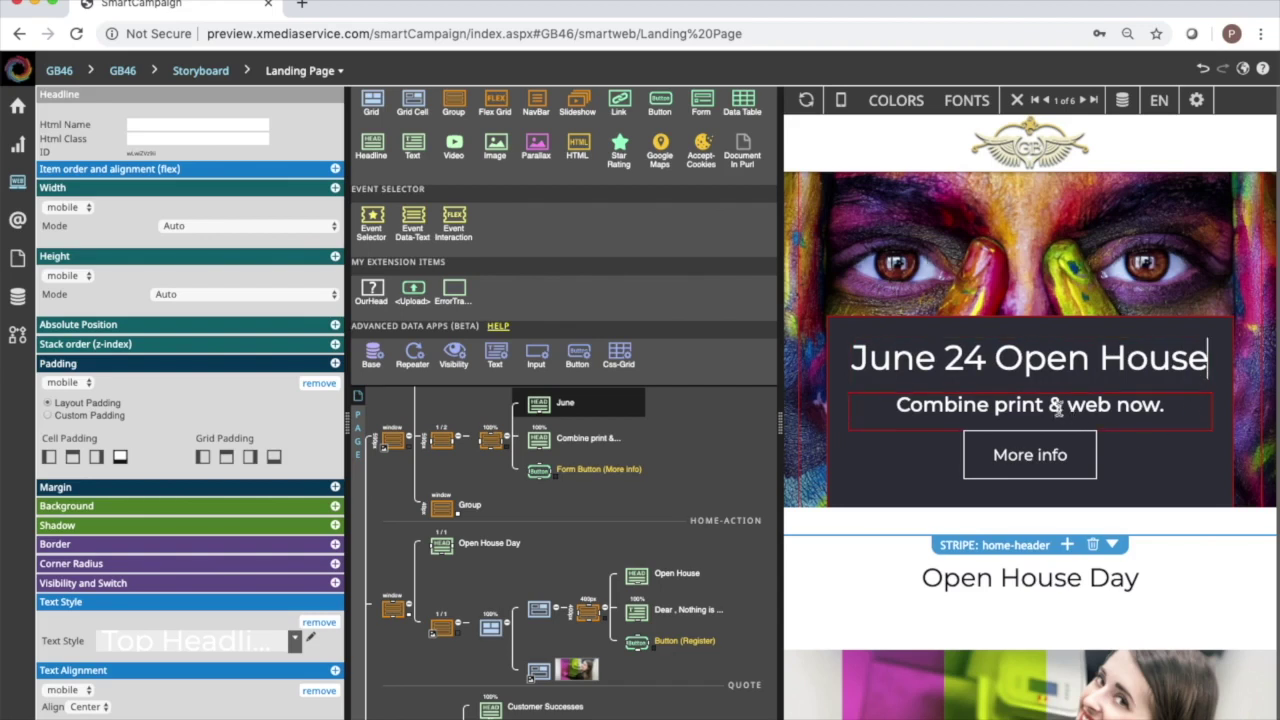
Relabel the More info button as 'Register'.
left_click(1037, 462)
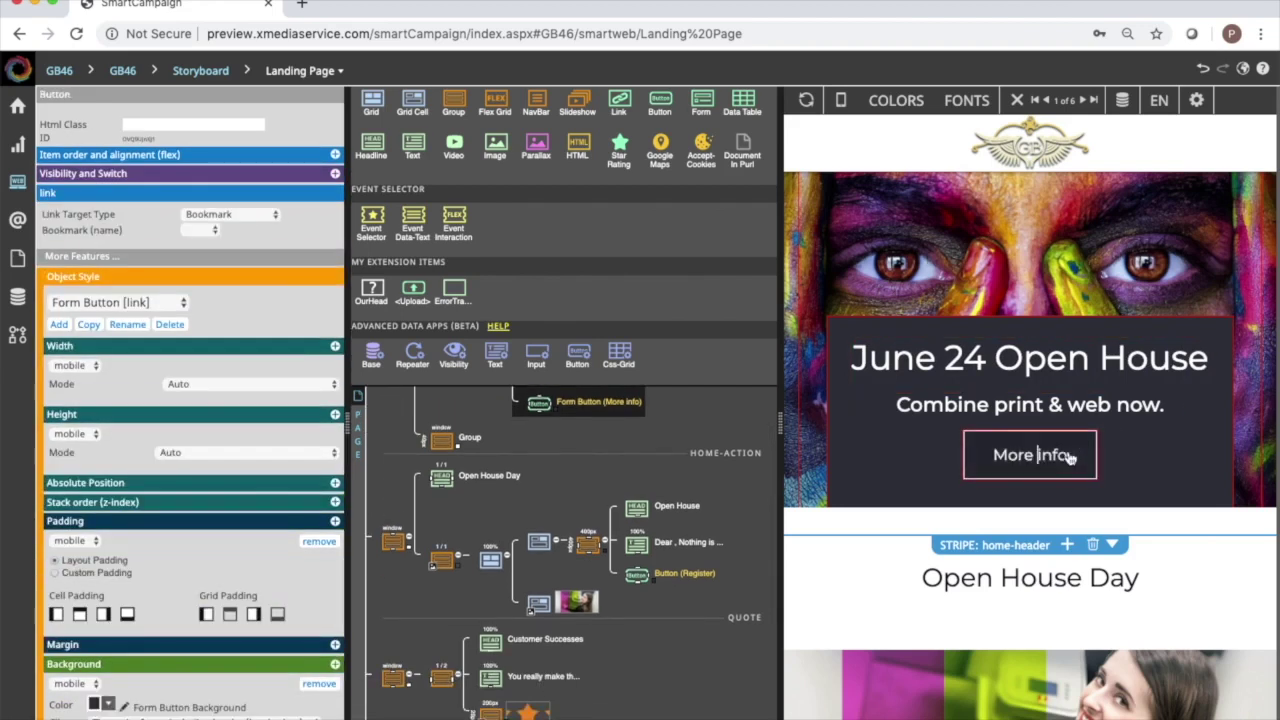
left_click_drag(1068, 456, 986, 452)
type("Register")
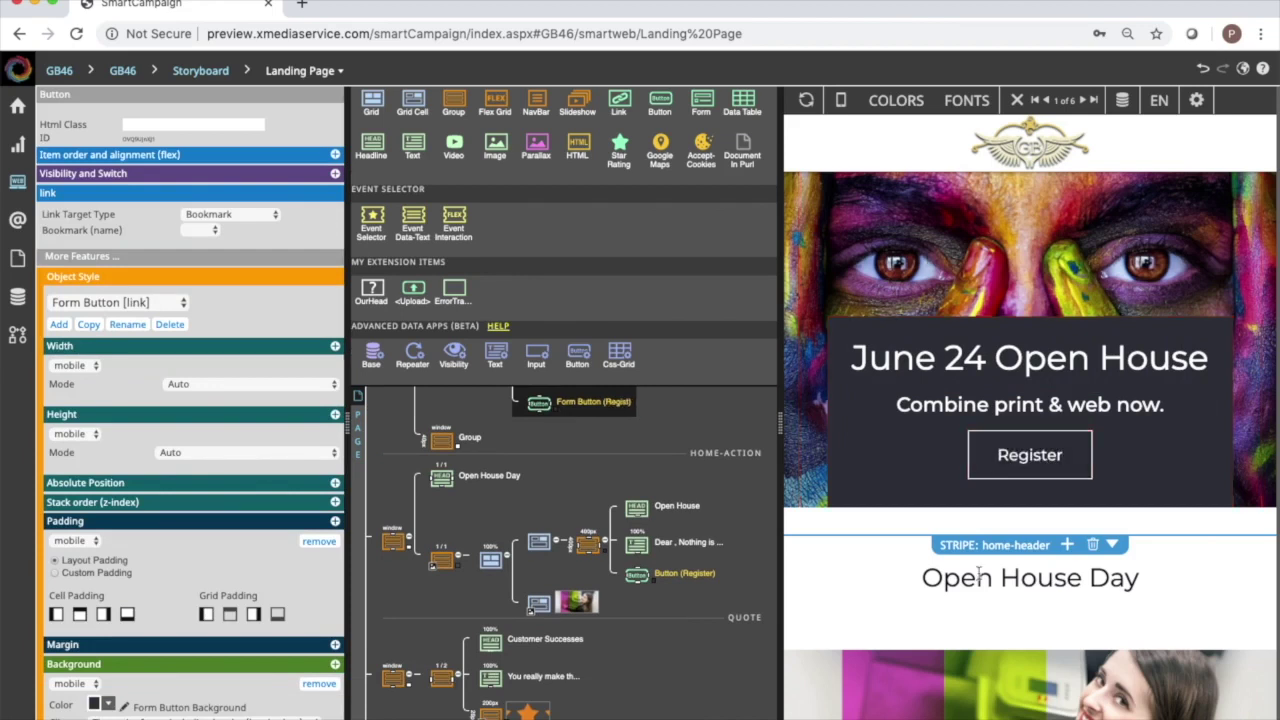
Delete the Customer Successes quote section from the landing page.
scroll(1053, 601, "down", 5)
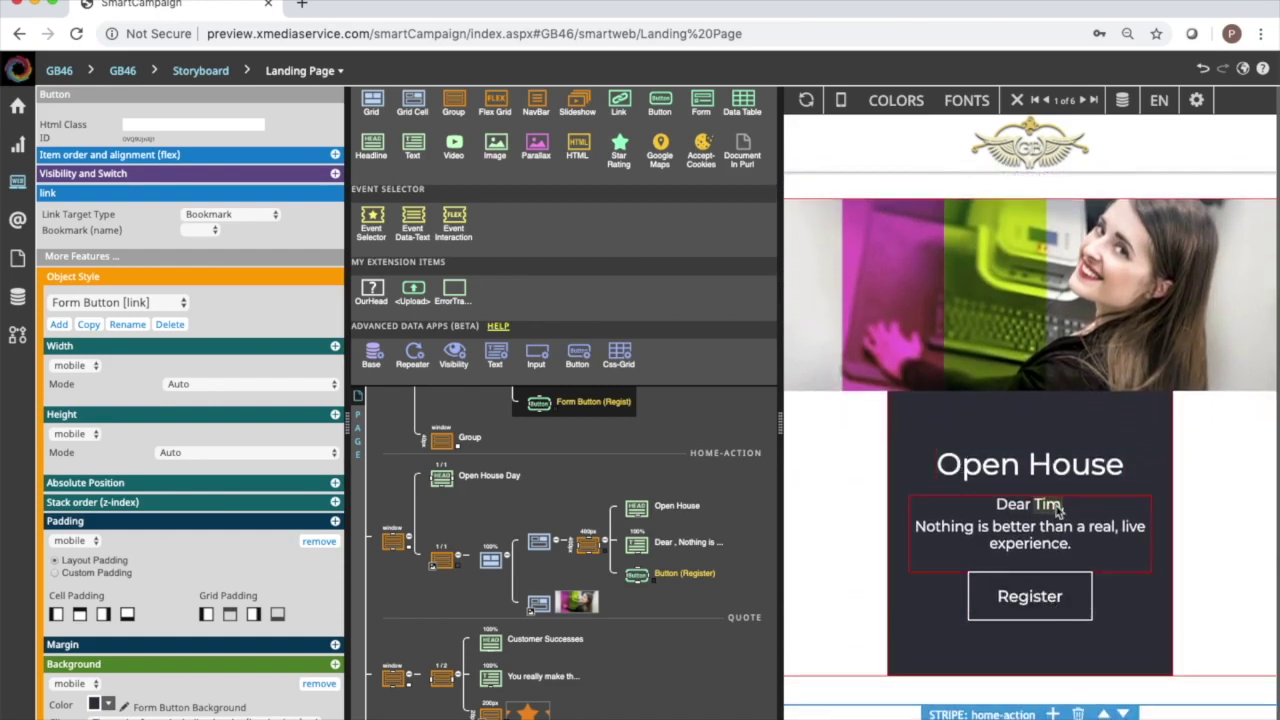
scroll(1143, 529, "down", 1)
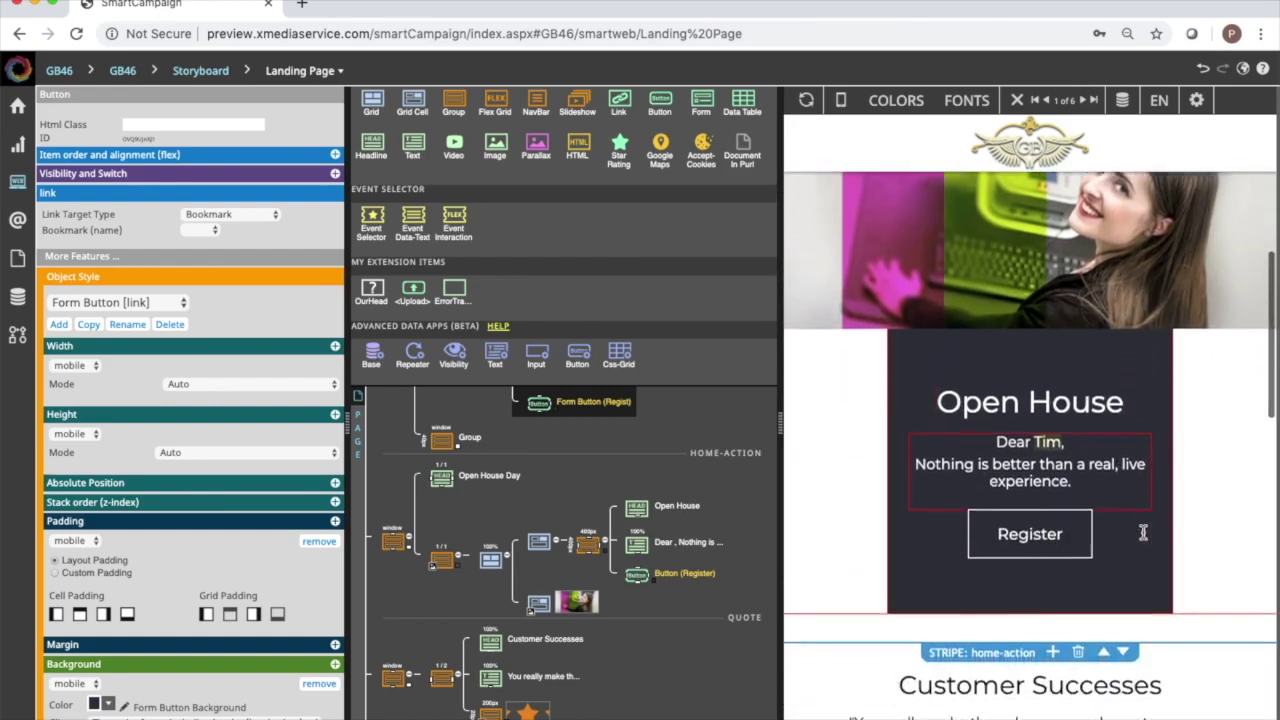
scroll(1146, 539, "down", 2)
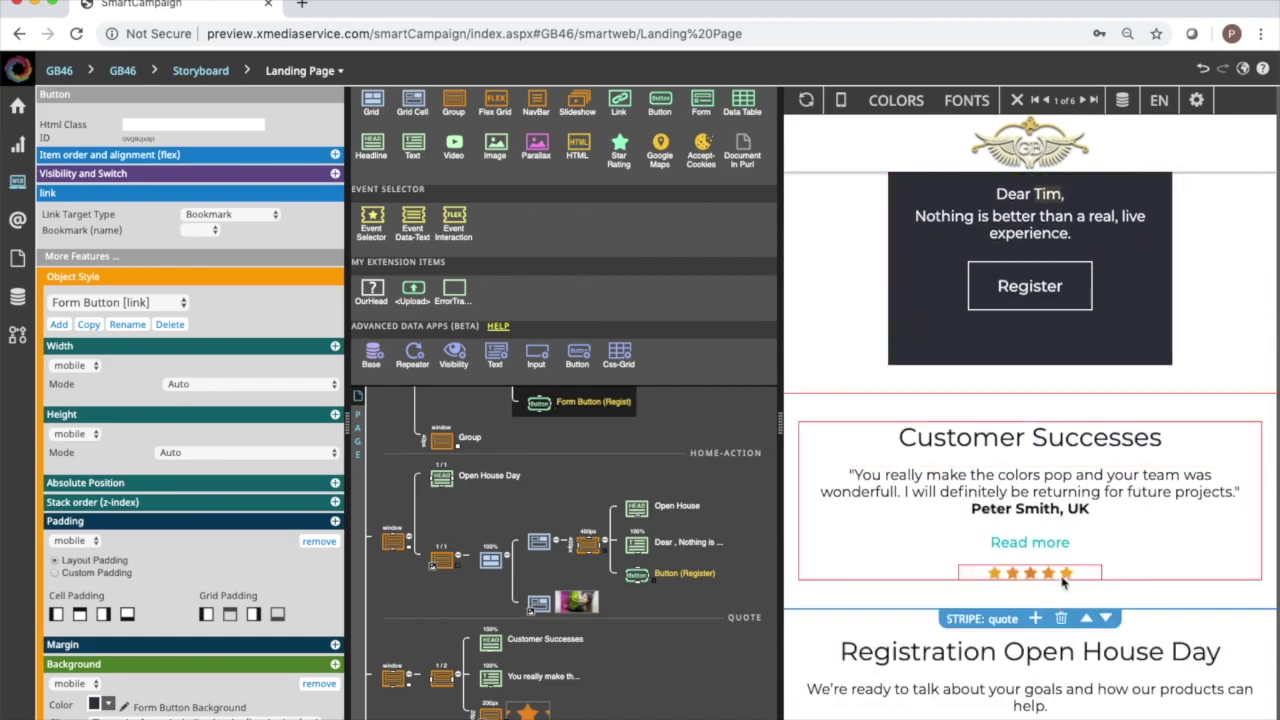
left_click(1062, 619)
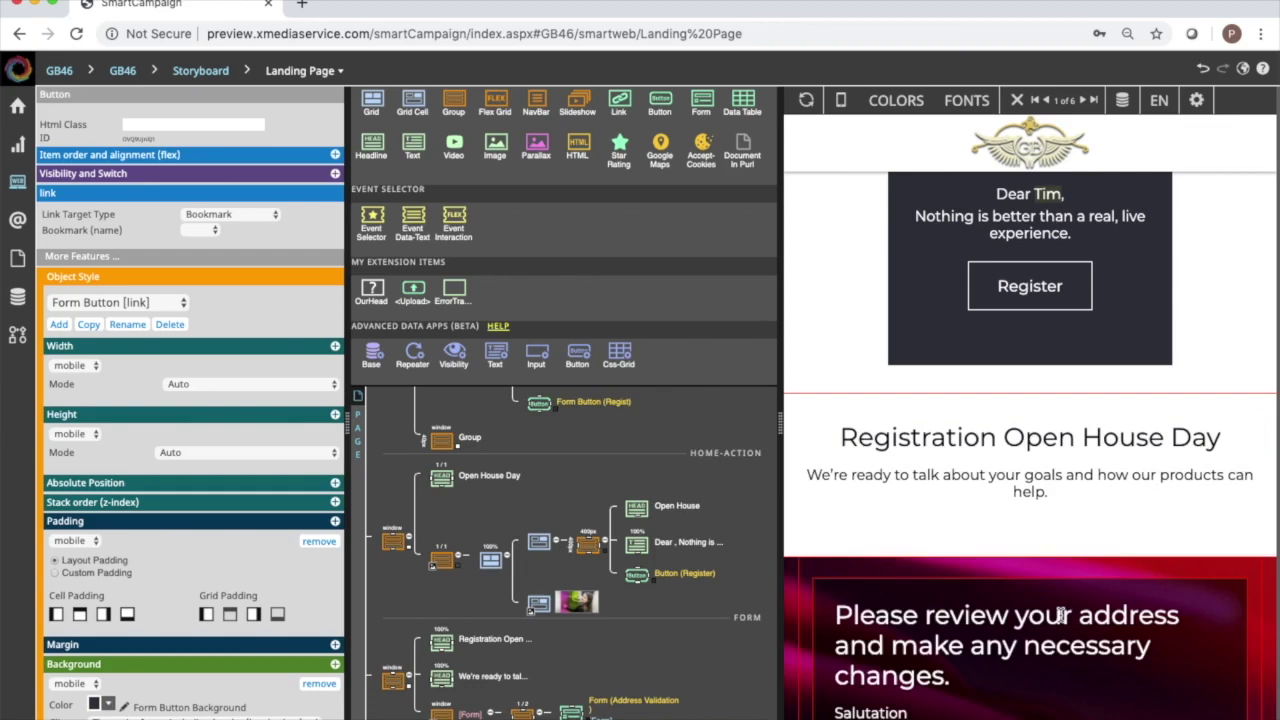
Widen the landing page preview and select the address review form.
scroll(1062, 615, "down", 3)
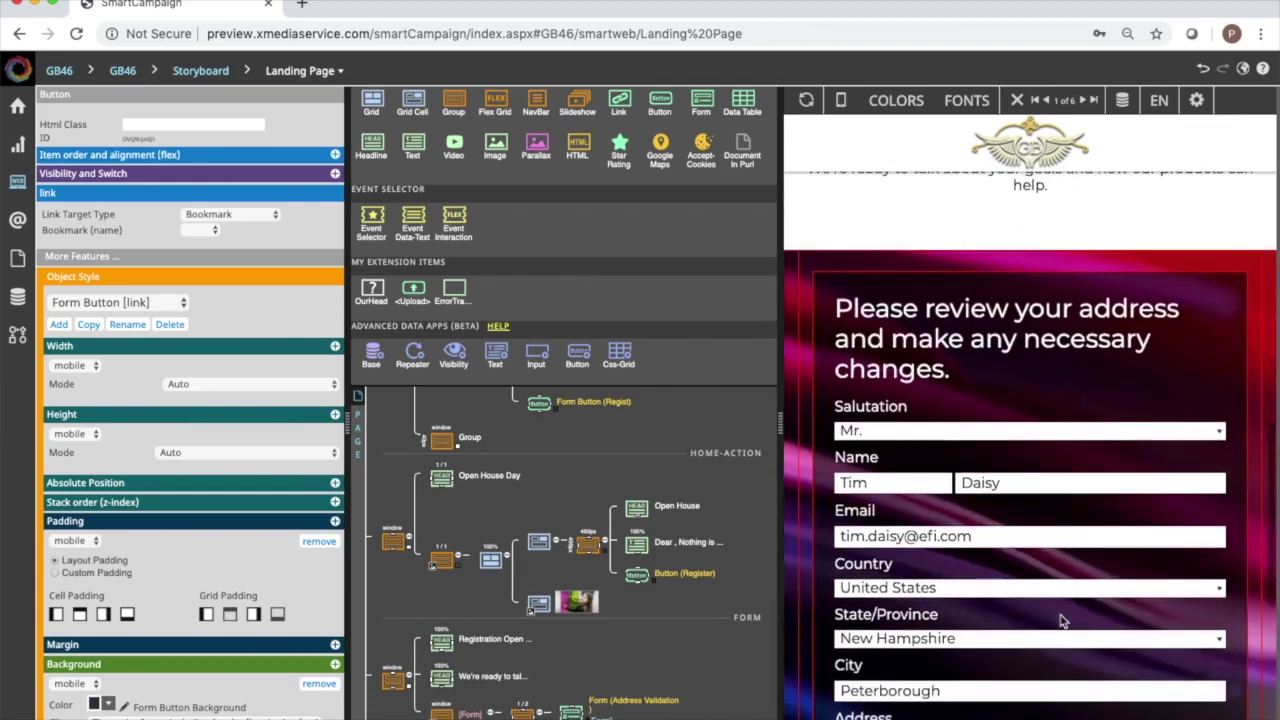
scroll(1062, 620, "down", 3)
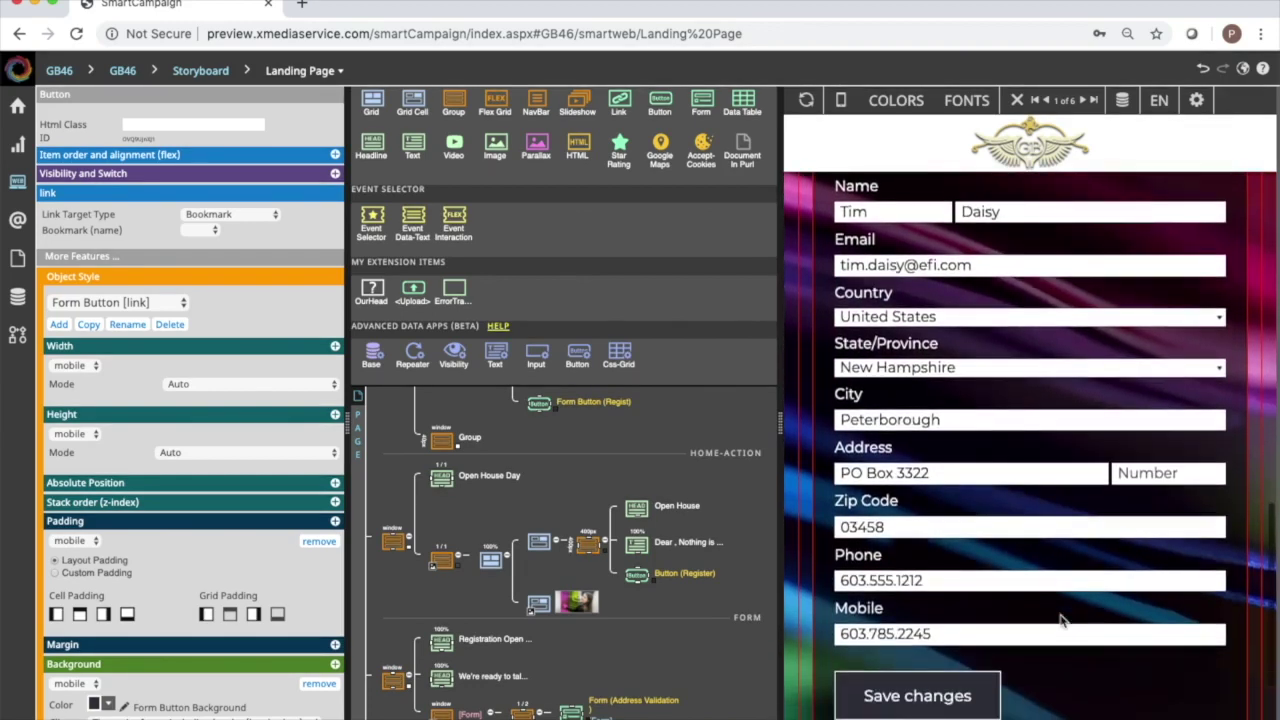
scroll(1062, 620, "up", 1)
scroll(1062, 620, "up", 1)
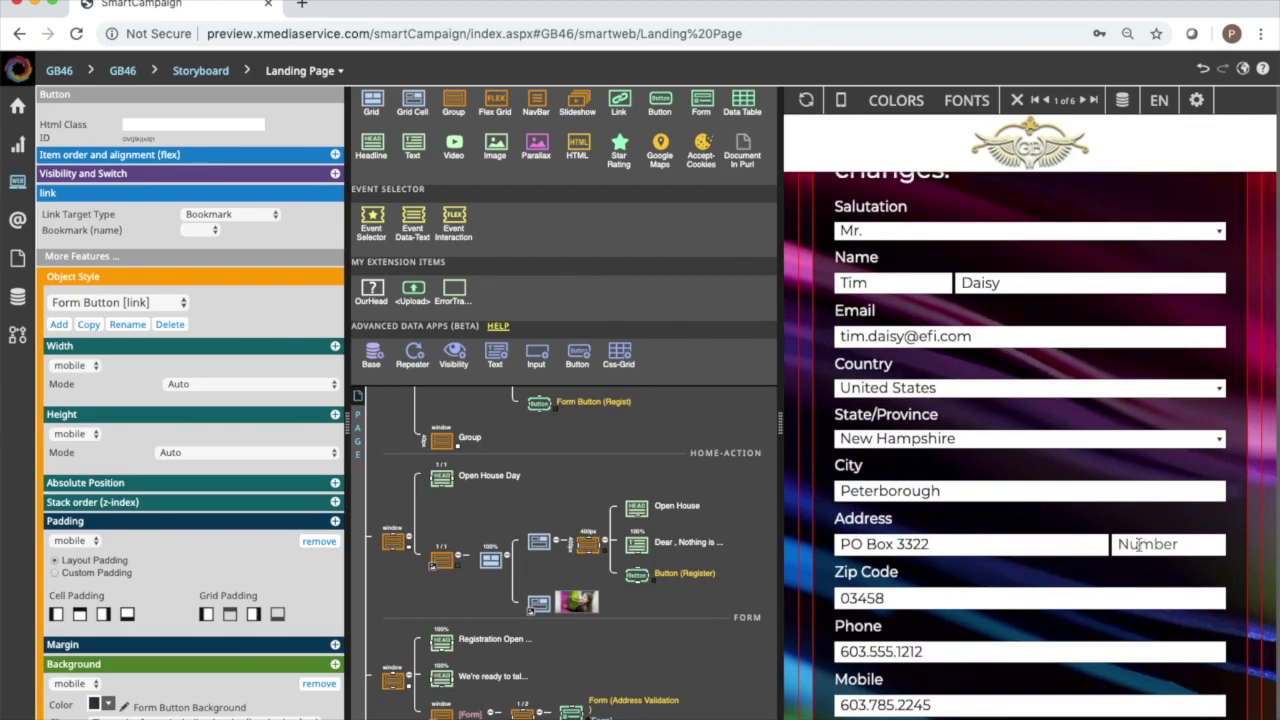
scroll(955, 460, "up", 3)
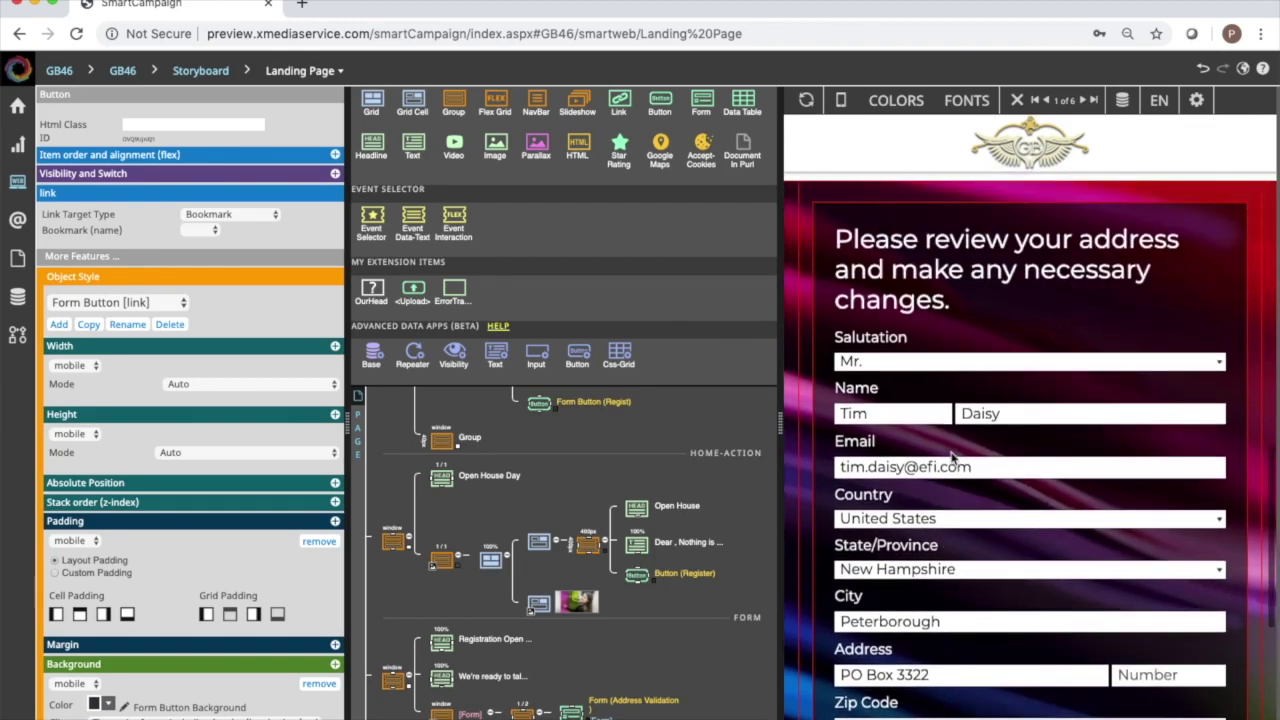
scroll(952, 458, "up", 2)
scroll(952, 458, "down", 5)
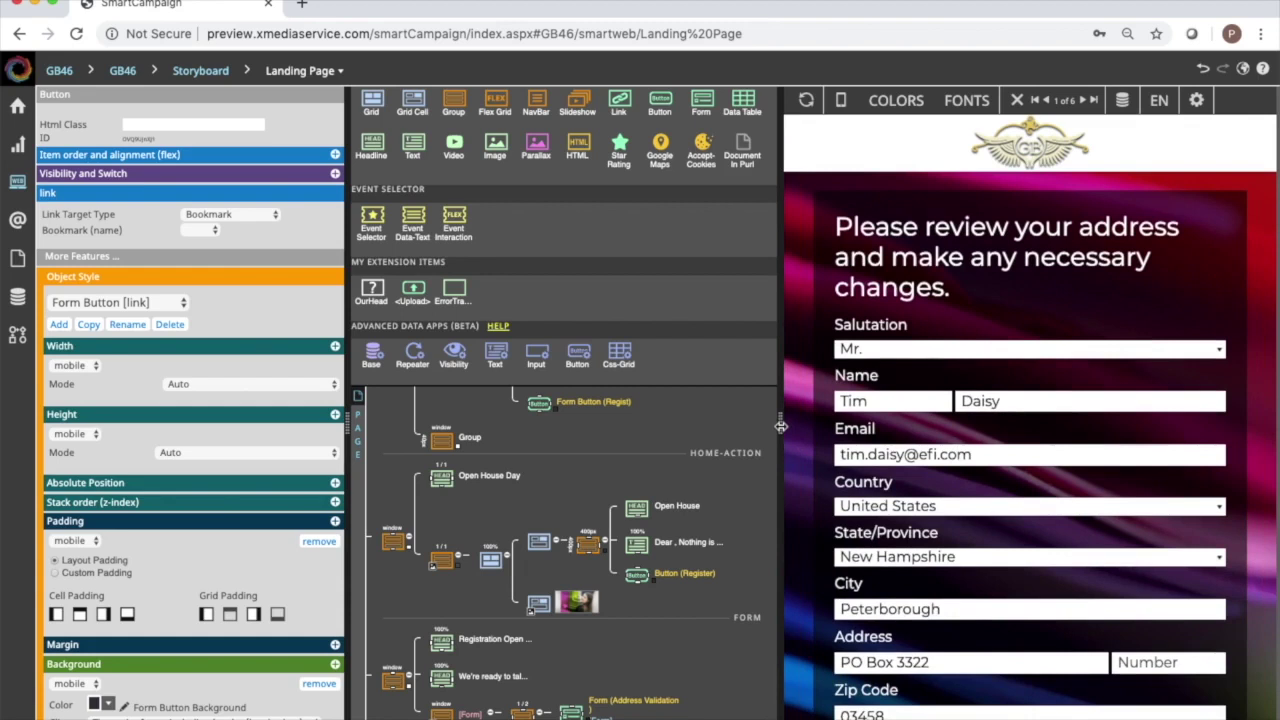
left_click_drag(780, 426, 626, 442)
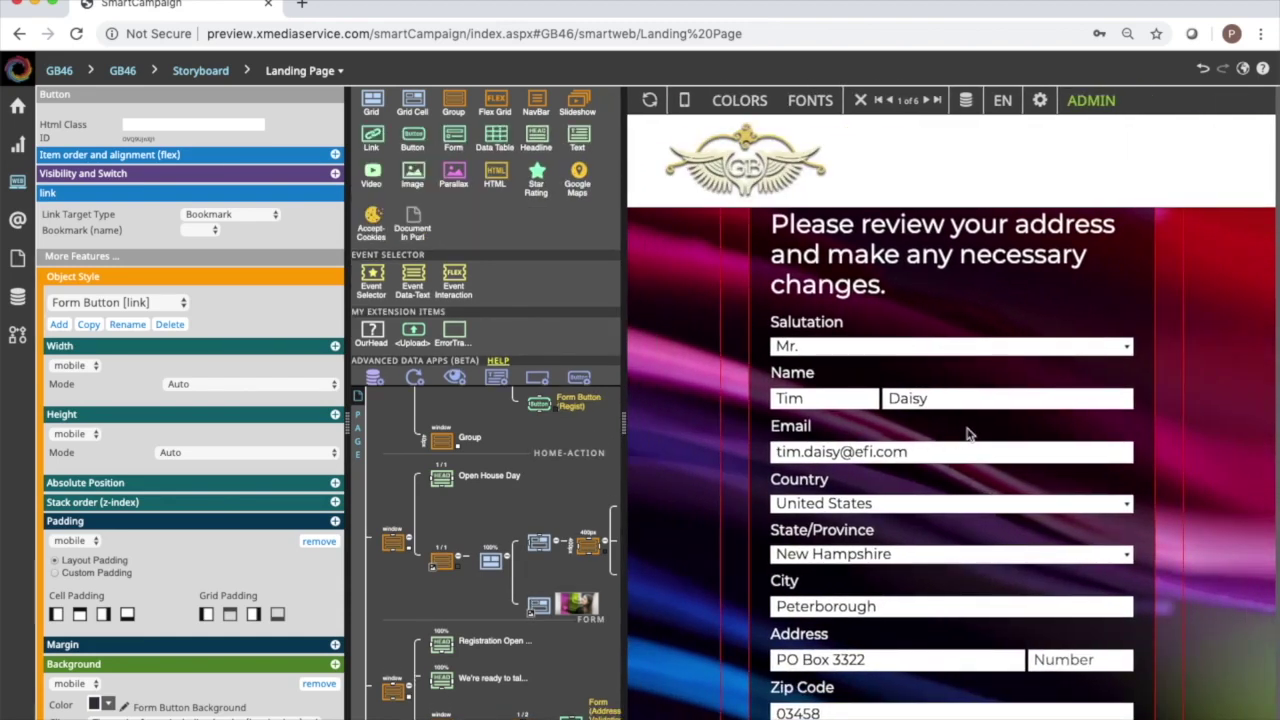
left_click(967, 433)
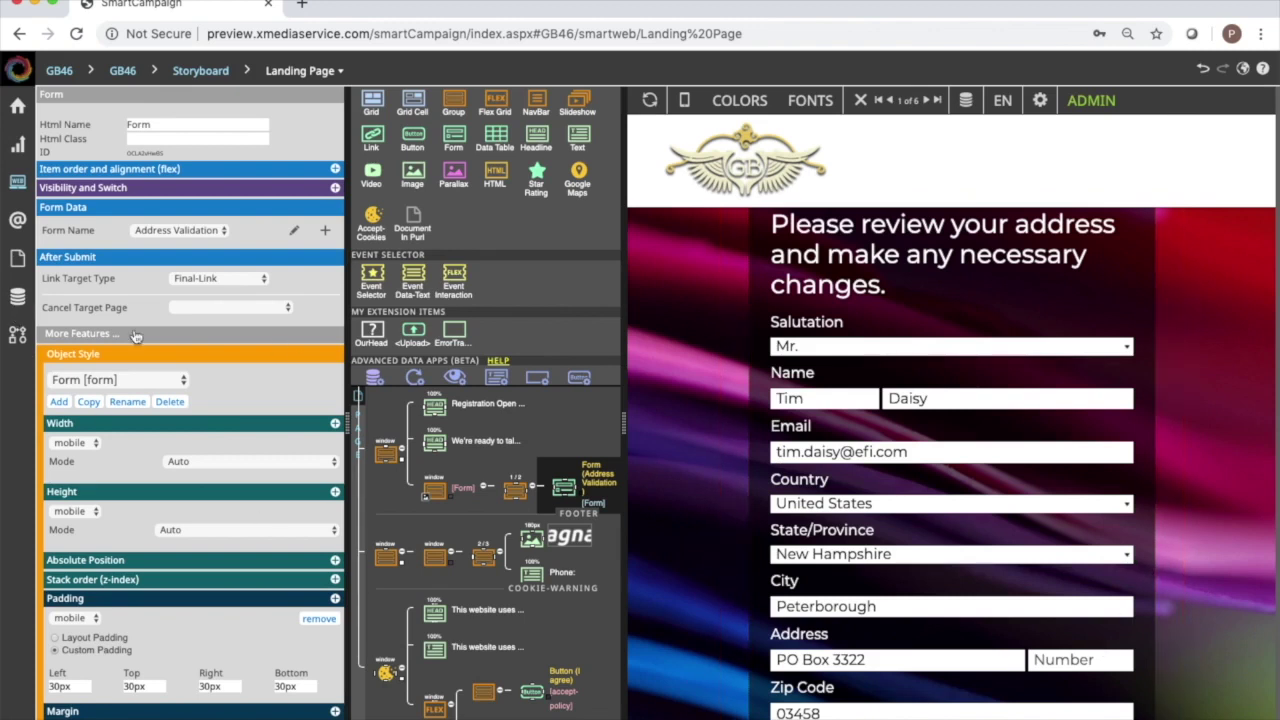
Open the Address Validation form and delete its Country row.
left_click(17, 298)
mouse_move(150, 200)
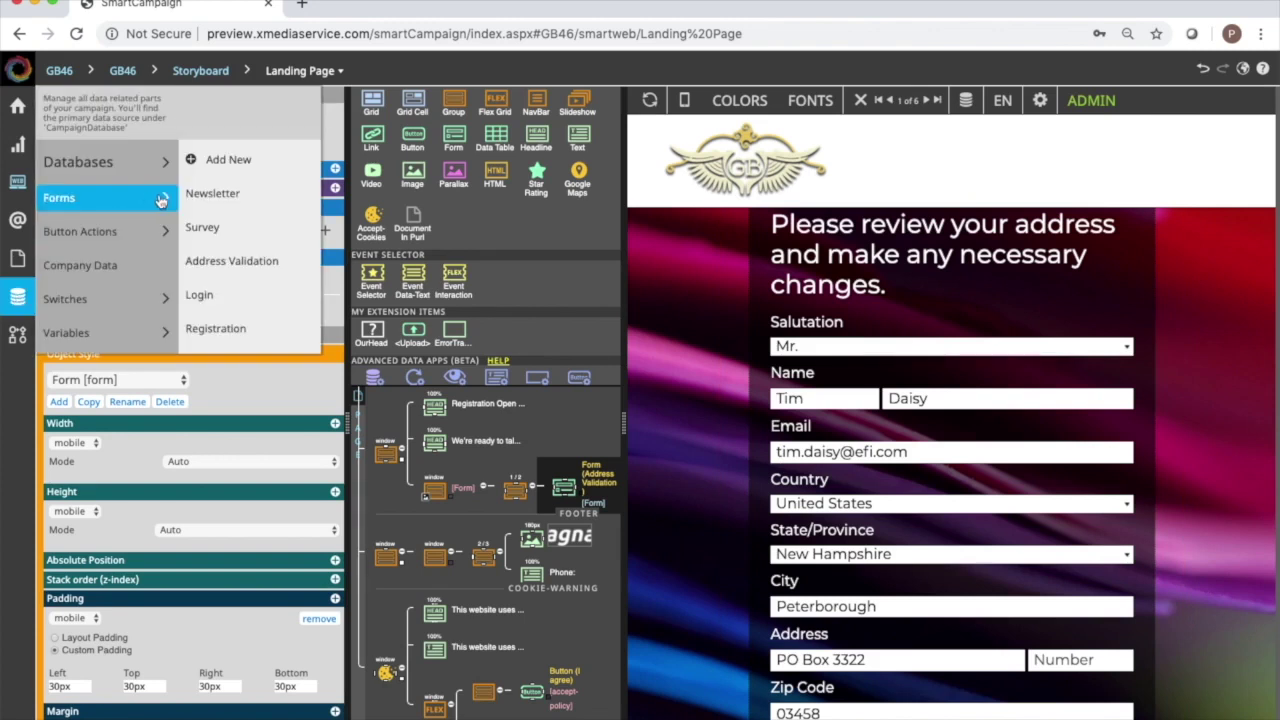
left_click(272, 260)
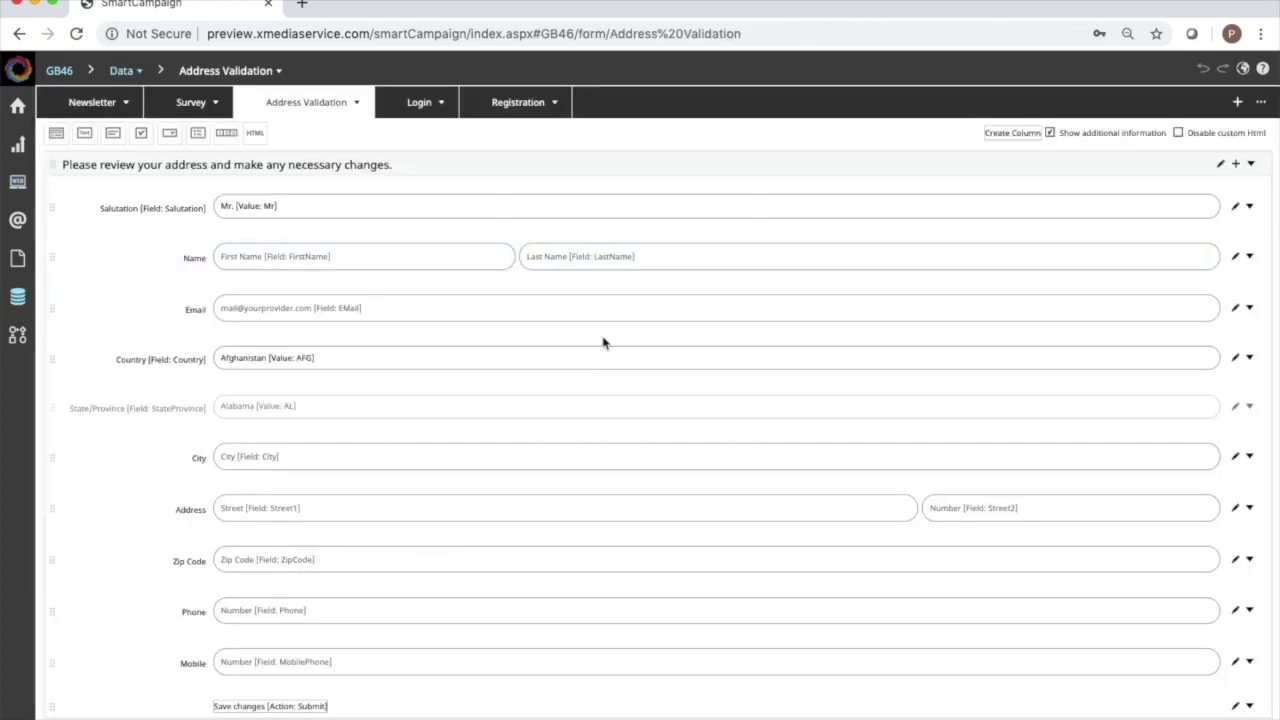
left_click(1250, 360)
left_click(1205, 444)
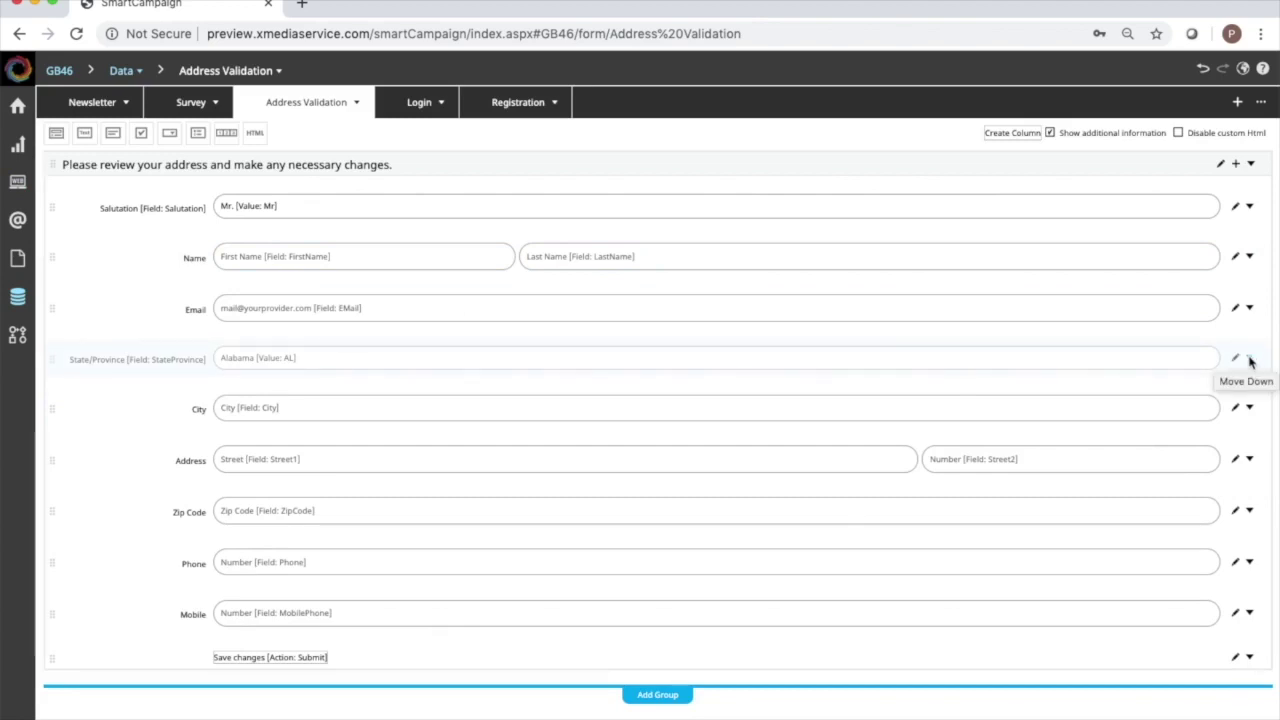
Remove the Country == 'USA' condition so State/Province always shows.
left_click(1250, 360)
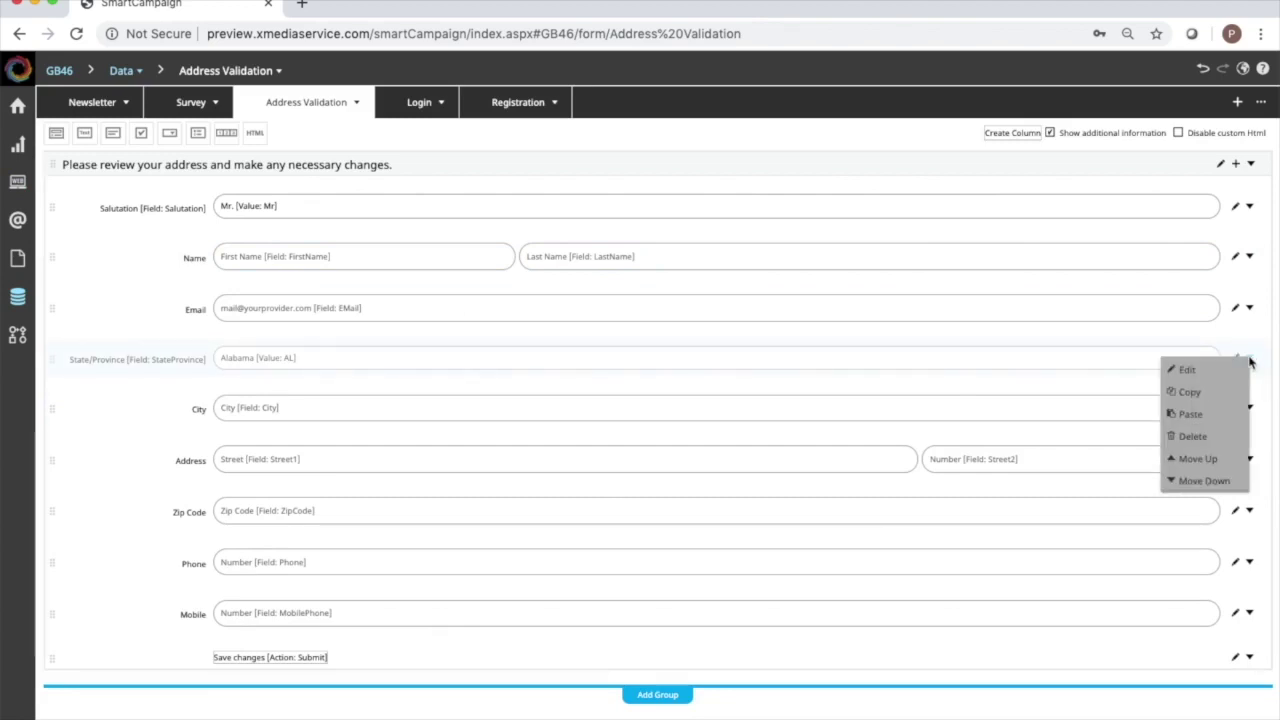
left_click(1187, 371)
scroll(642, 430, "down", 2)
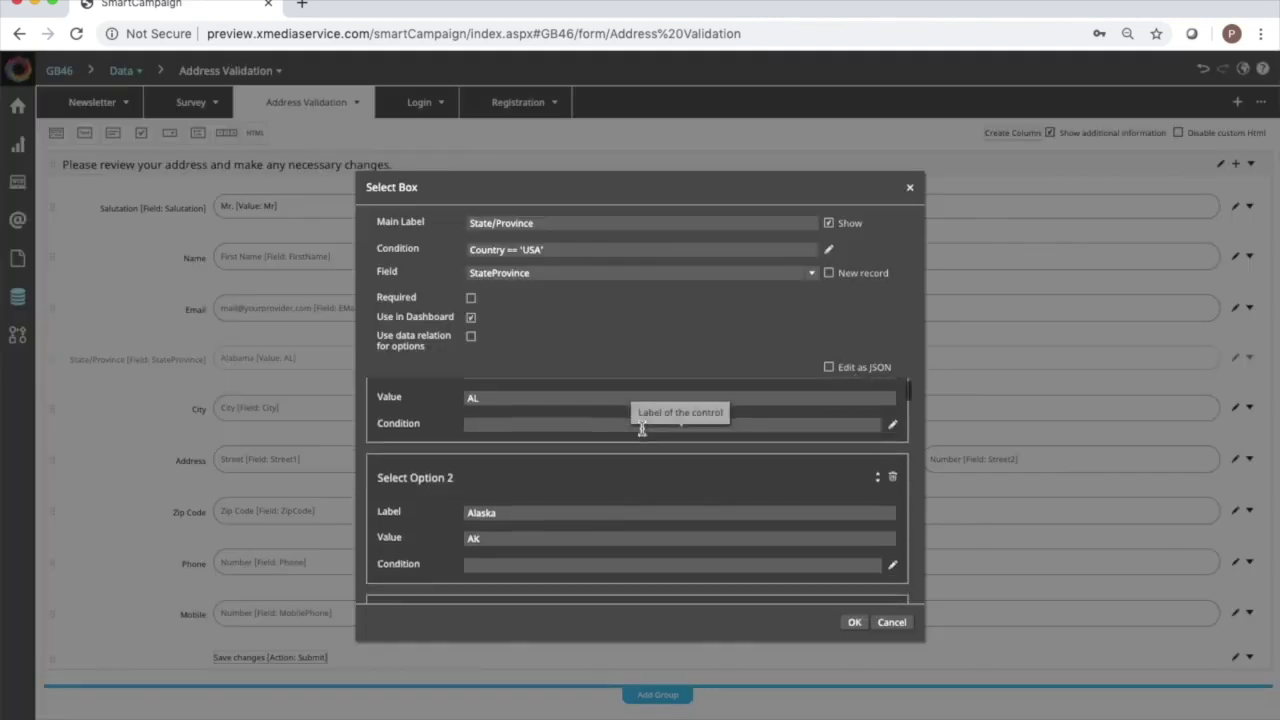
scroll(642, 430, "up", 1)
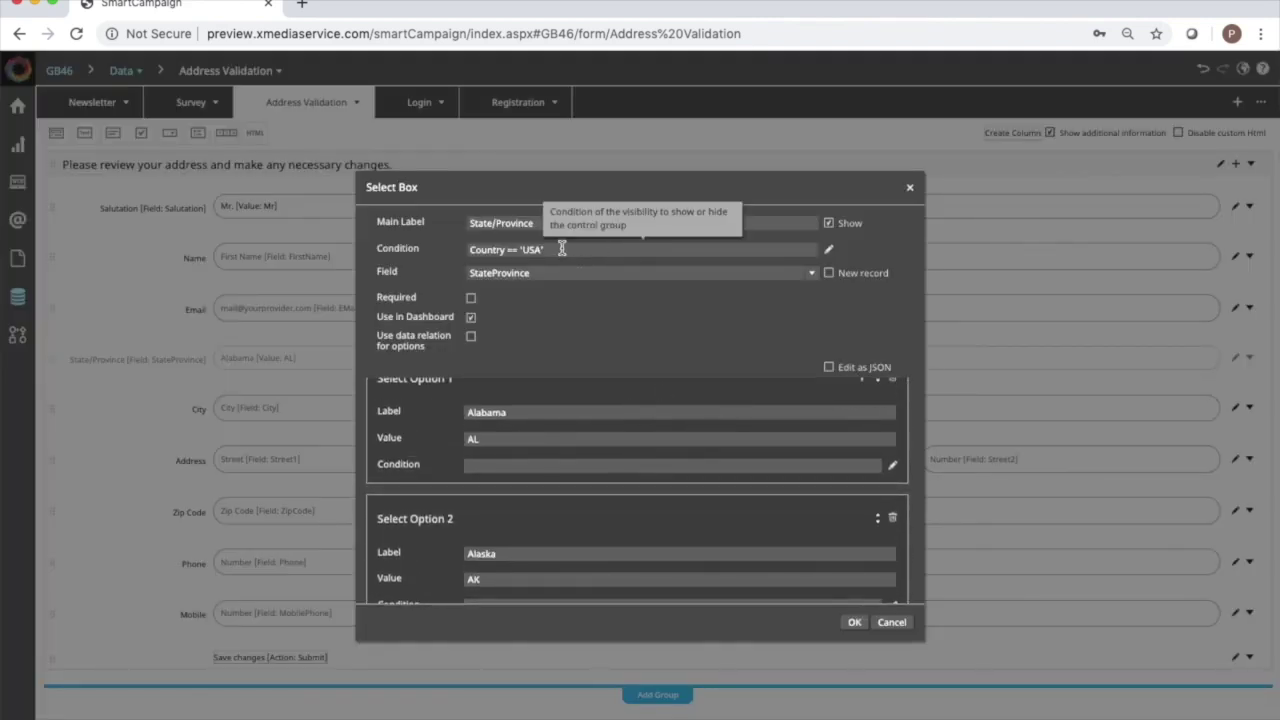
left_click_drag(563, 251, 465, 249)
key("BackSpace")
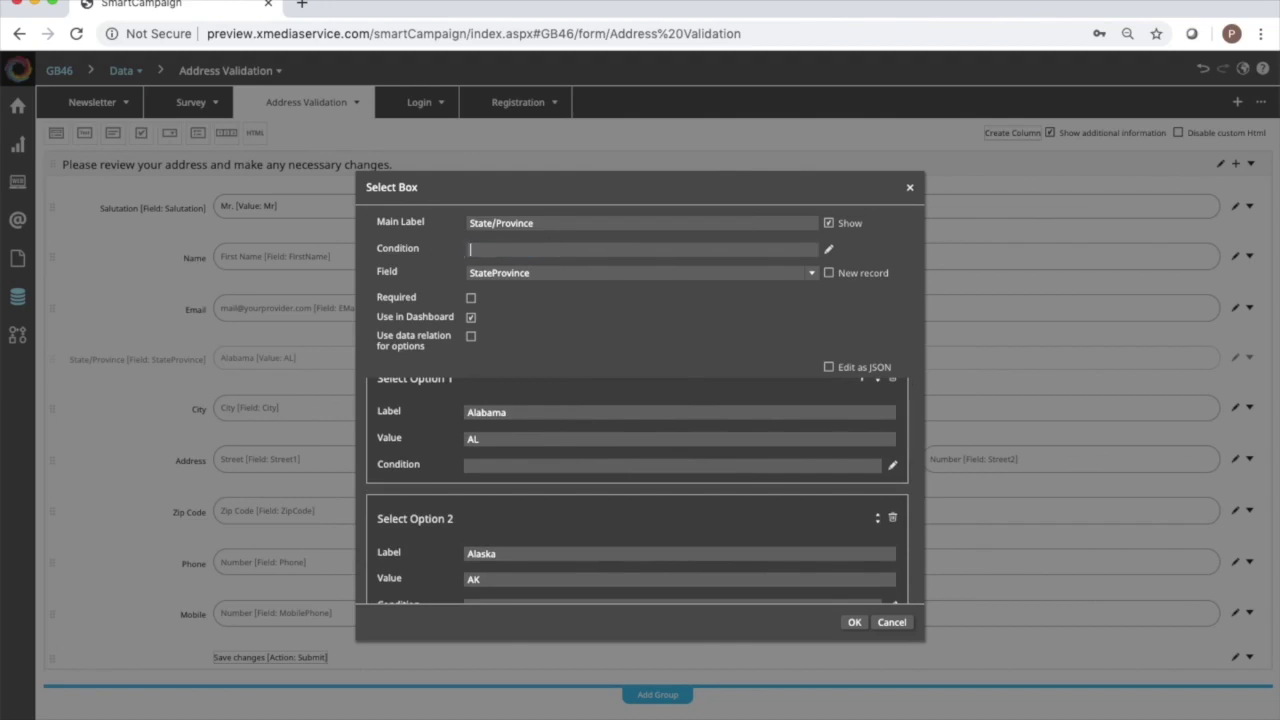
left_click(854, 623)
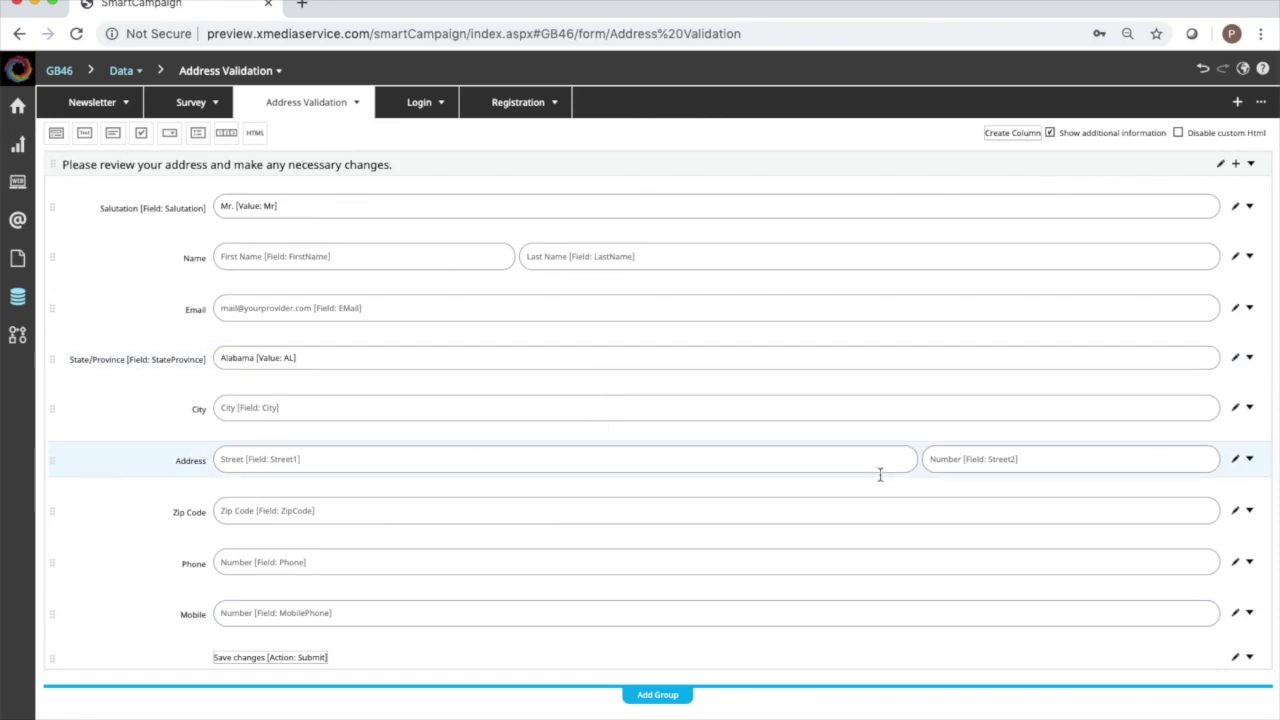
Drop the Number box from Address and reorder rows to Address, State/Province, City.
left_click(1236, 460)
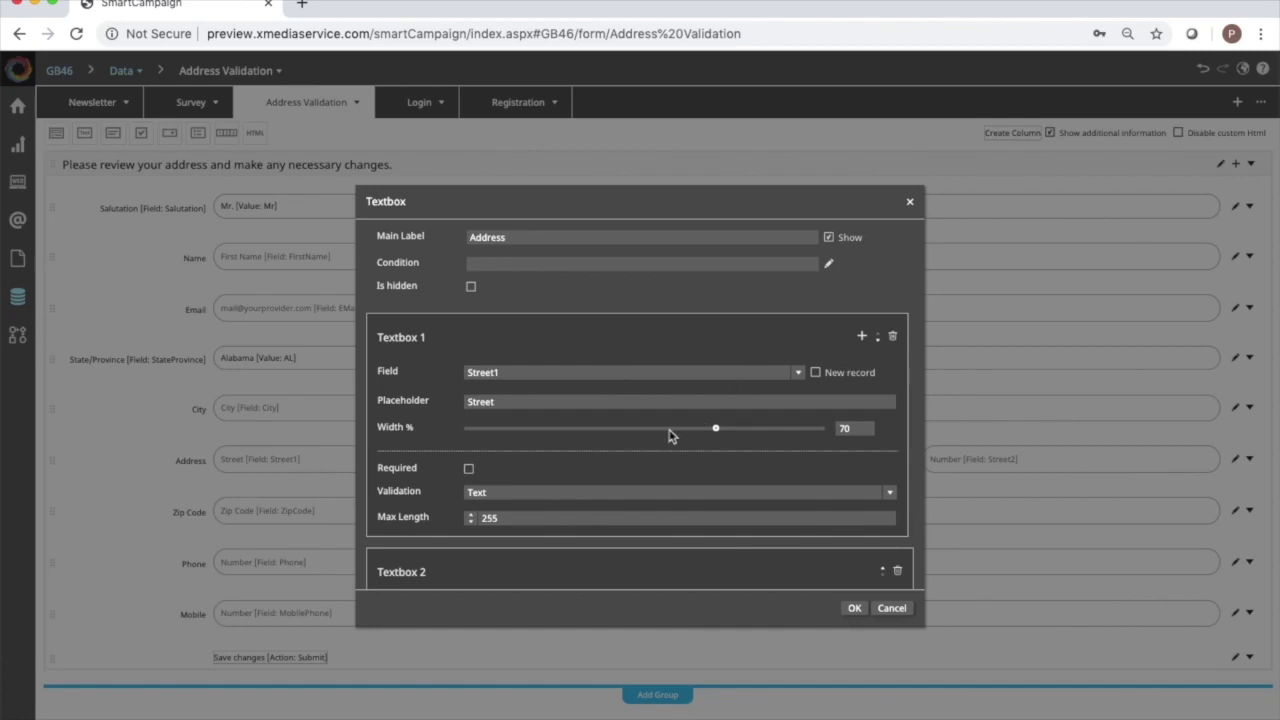
scroll(671, 434, "down", 3)
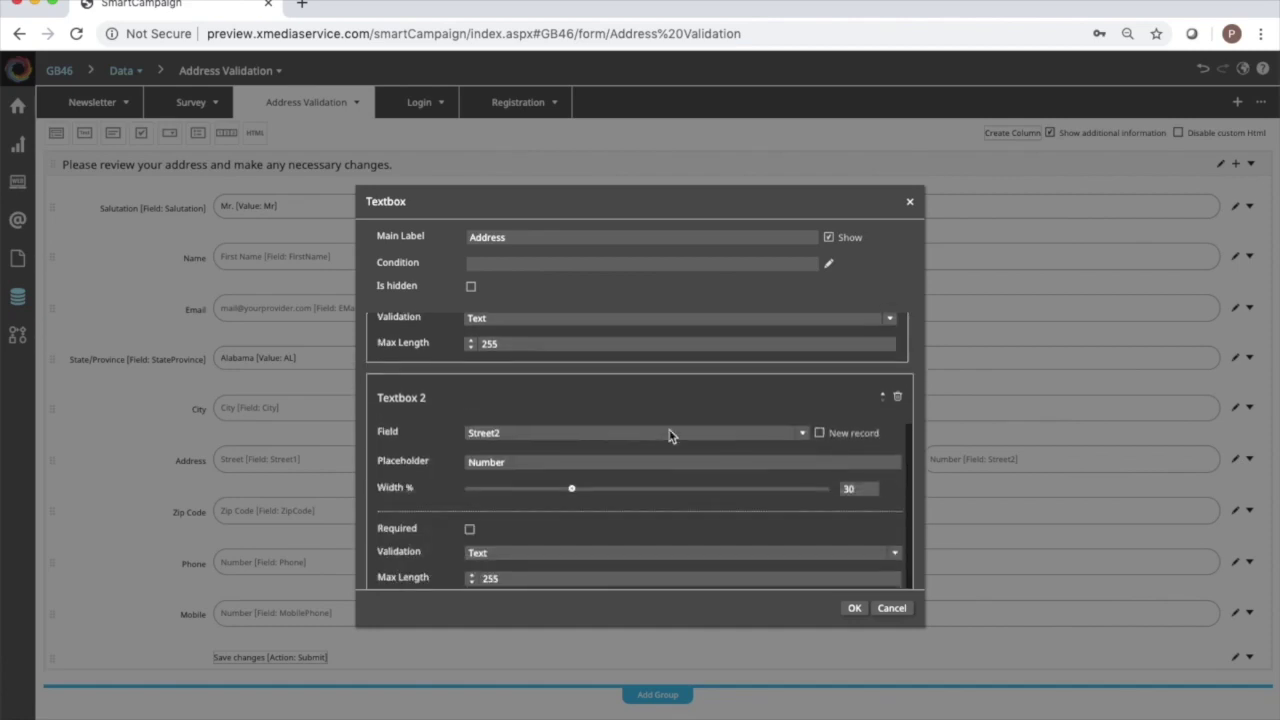
left_click(897, 398)
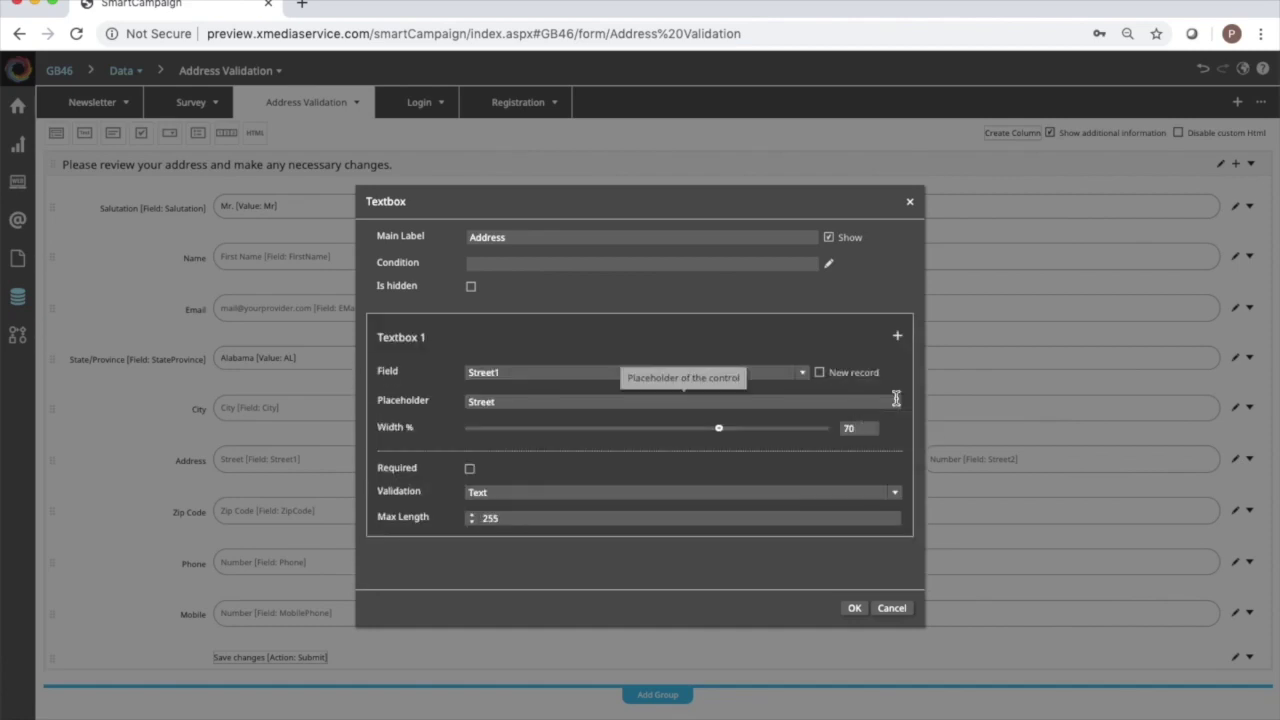
left_click(854, 608)
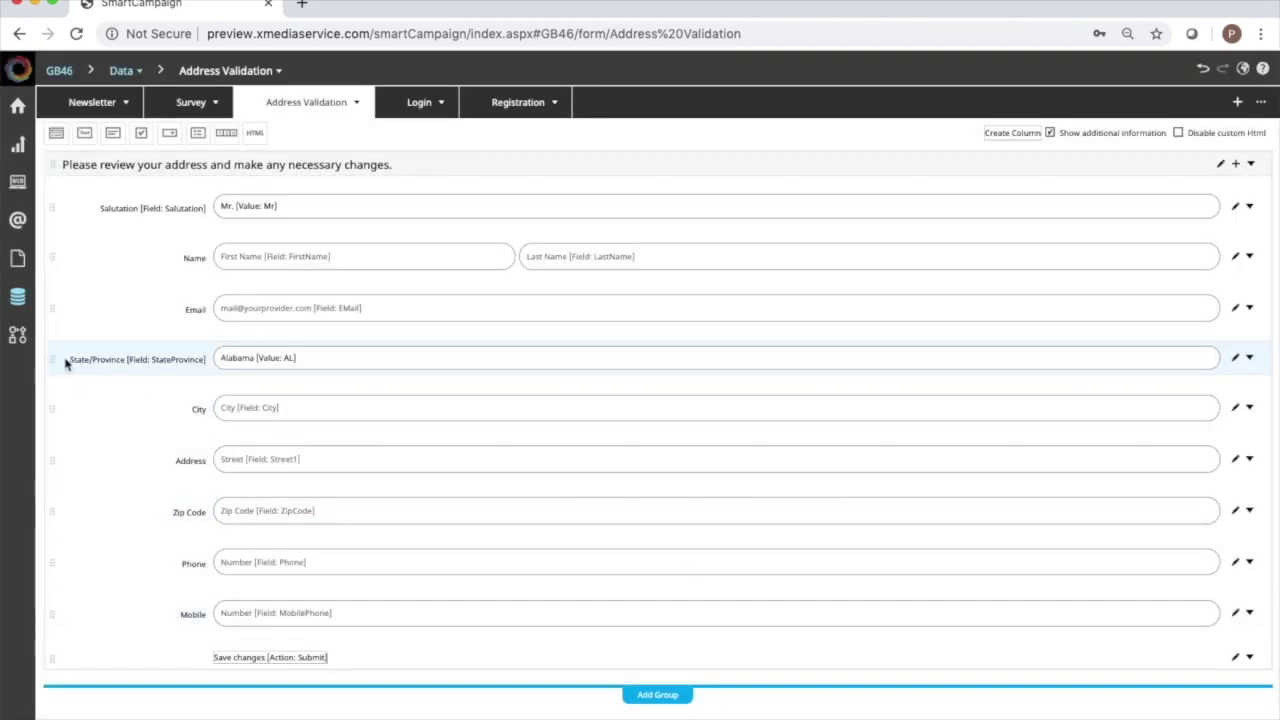
left_click_drag(53, 359, 54, 480)
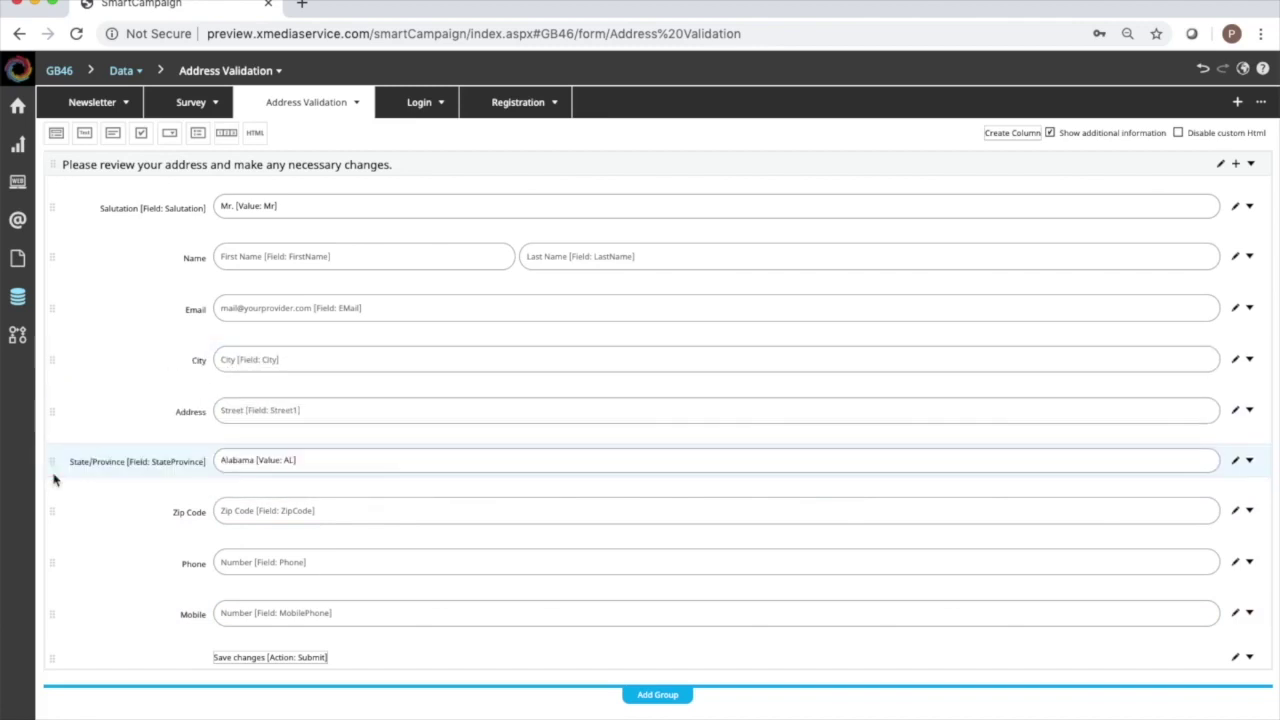
left_click_drag(54, 360, 51, 480)
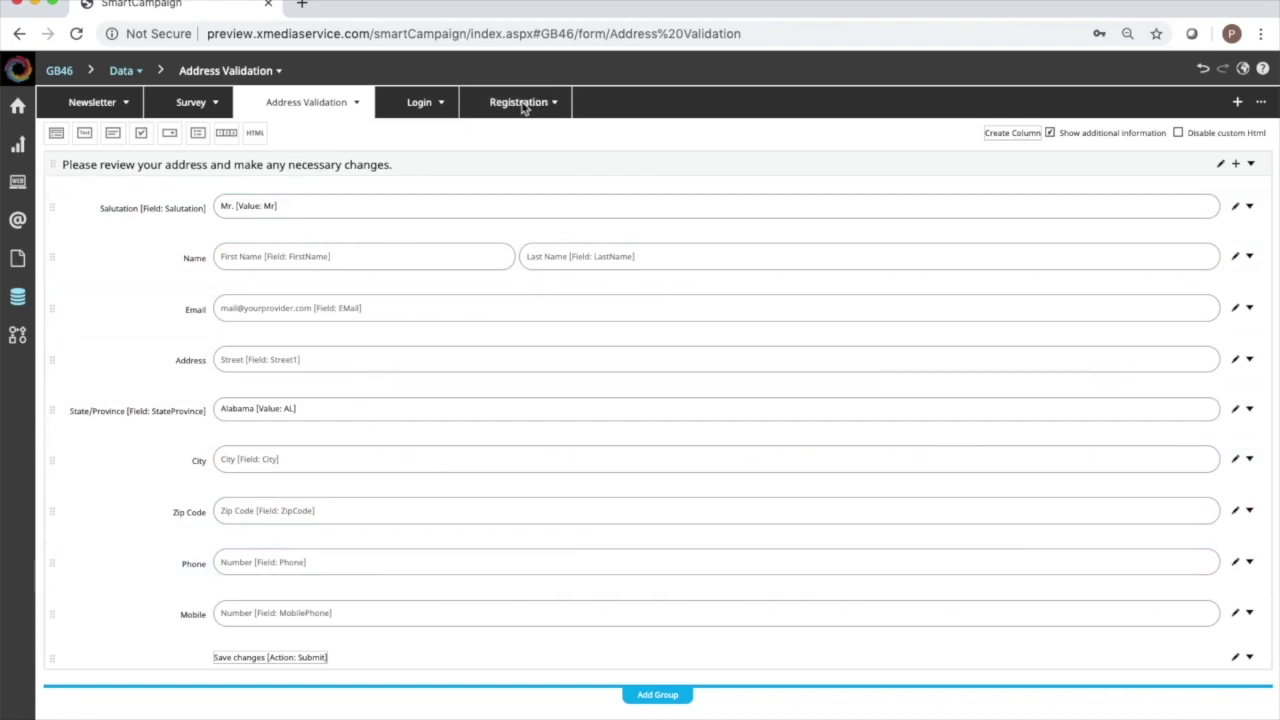
Delete the Country row from the Registration form.
left_click(522, 104)
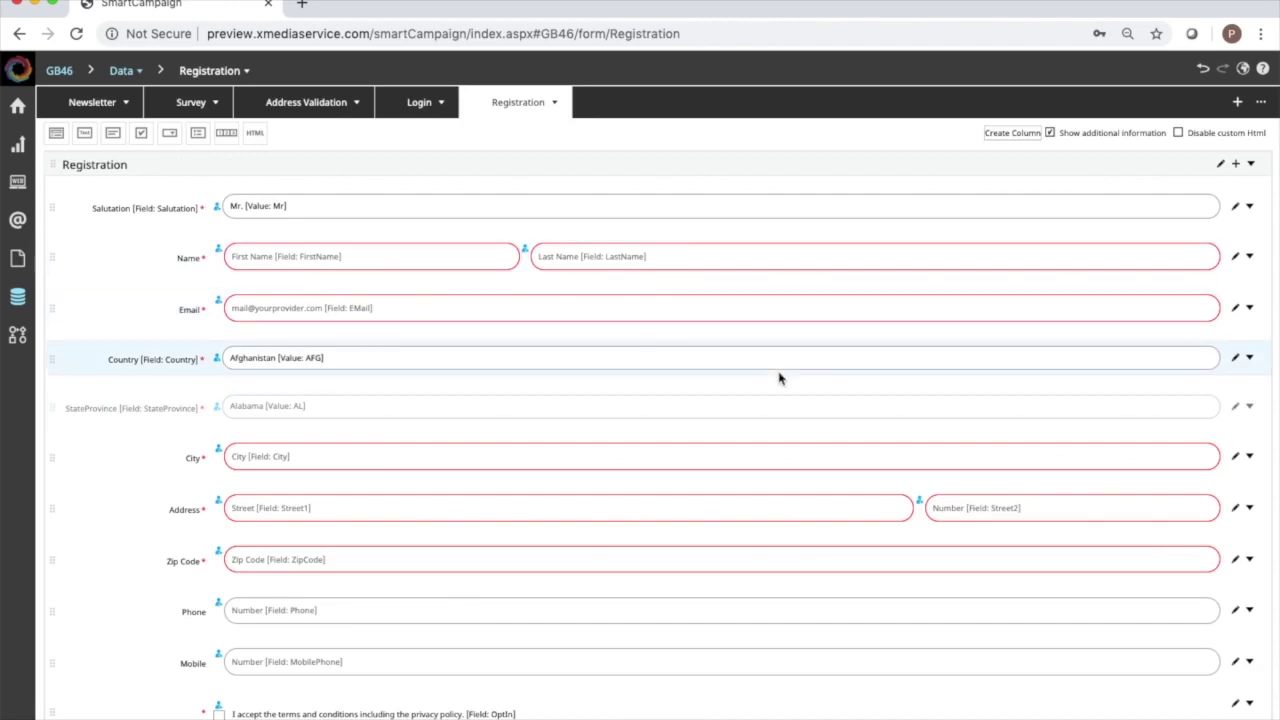
left_click(1249, 358)
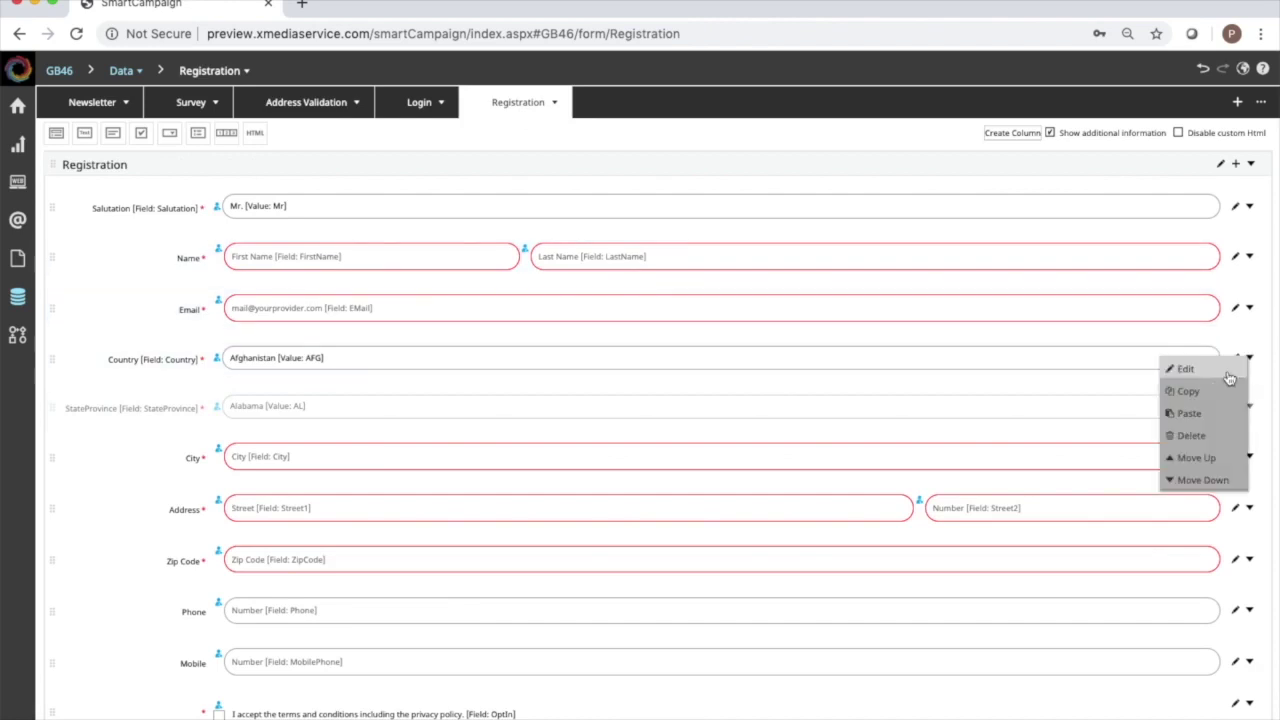
left_click(1191, 436)
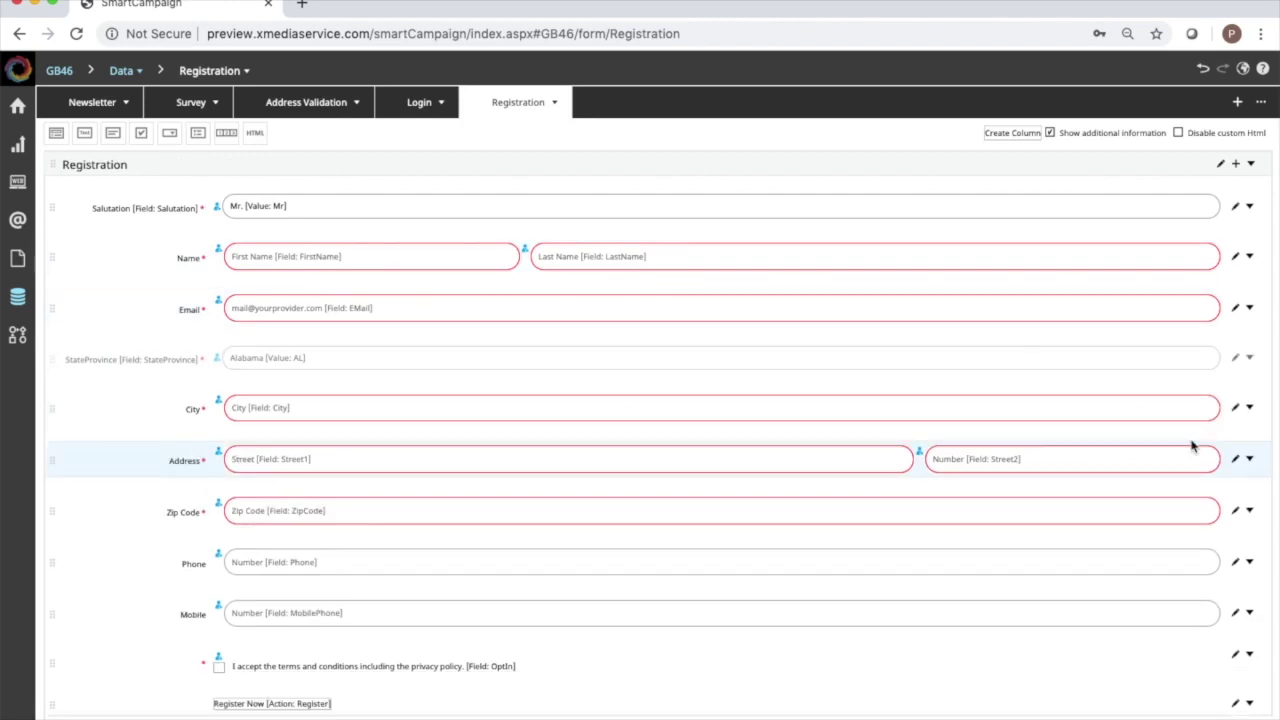
Clear the StateProvince display condition so it always shows.
left_click(1249, 360)
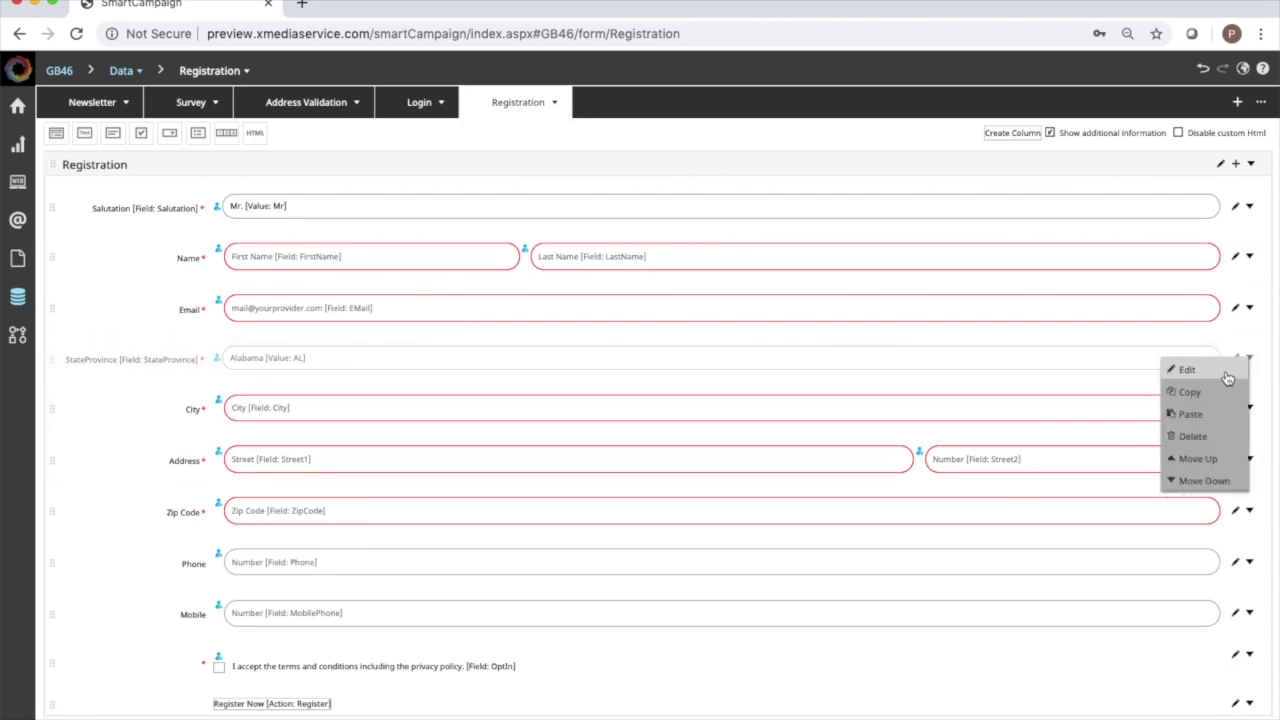
left_click(1185, 372)
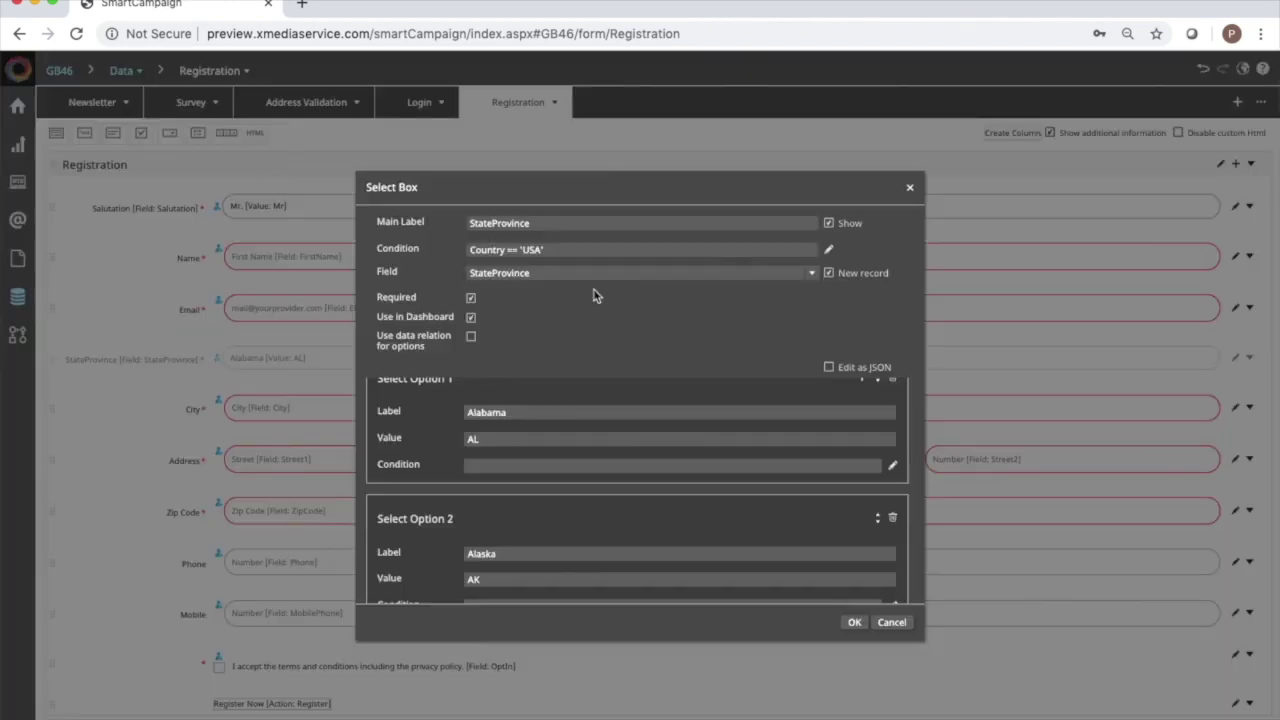
left_click_drag(555, 249, 440, 254)
key("BackSpace")
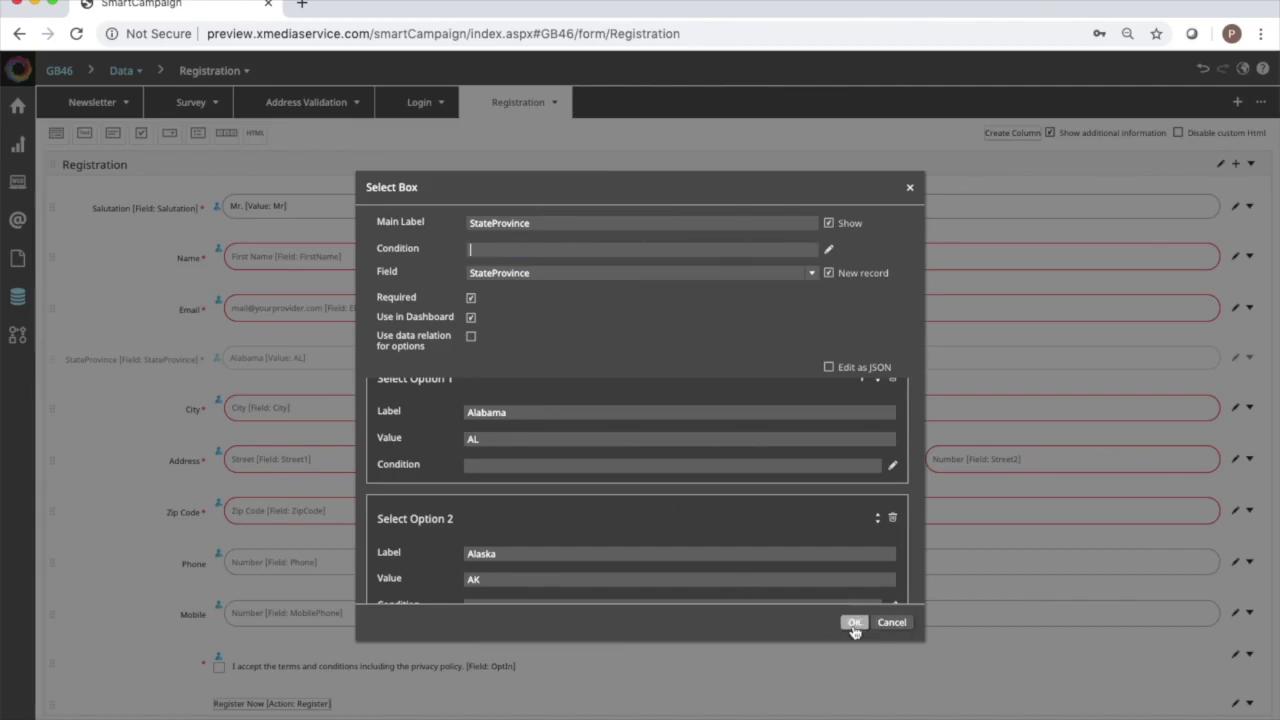
left_click(855, 623)
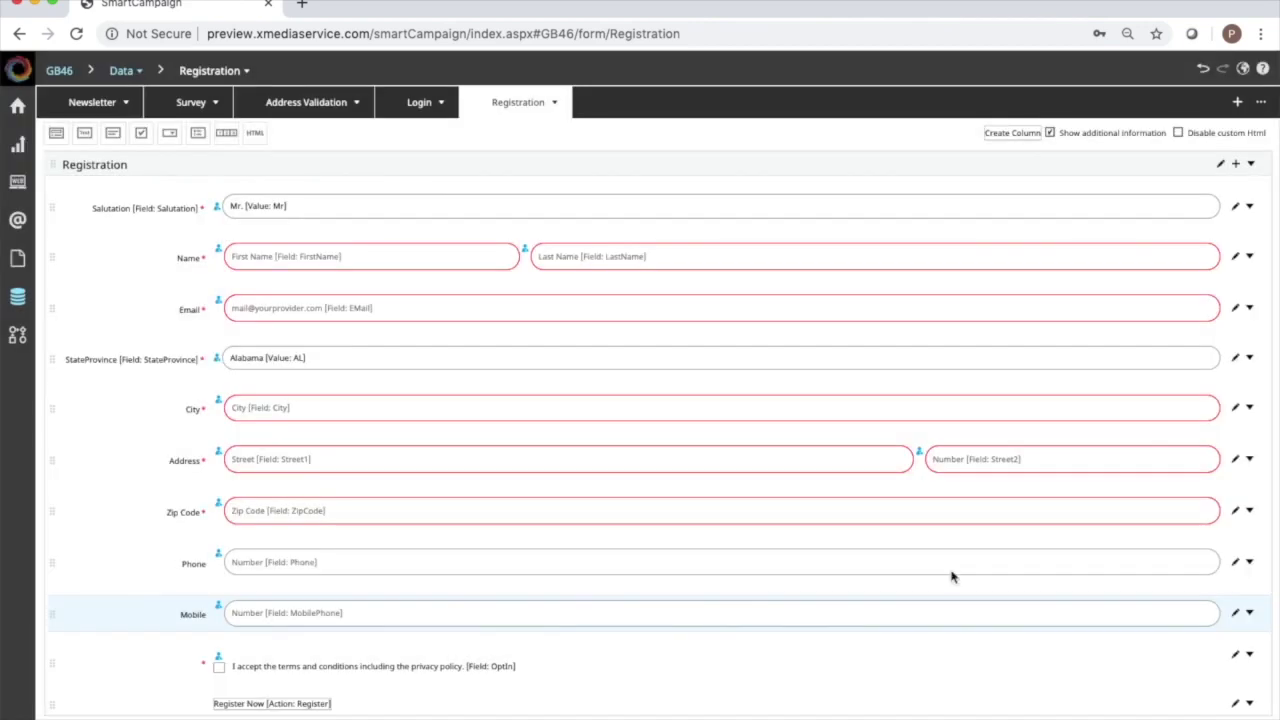
Remove the house-number box from Address and order rows Address, City, StateProvince.
left_click(1235, 459)
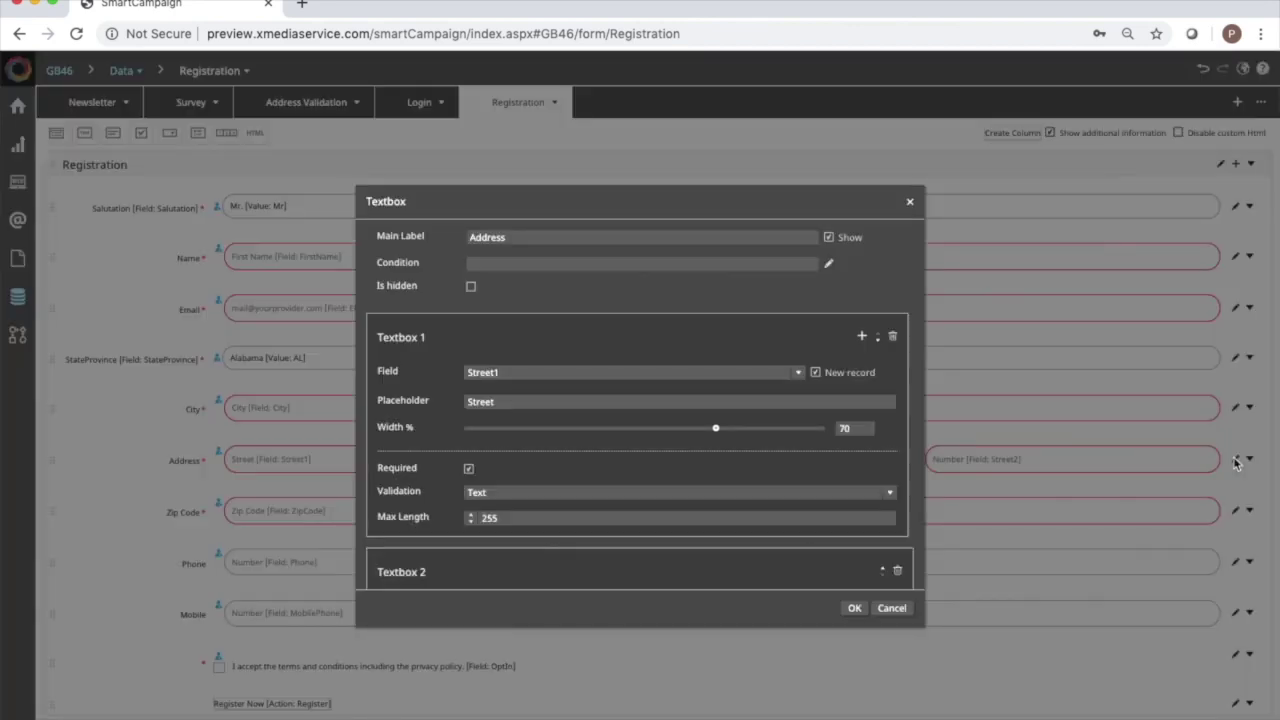
scroll(748, 405, "down", 3)
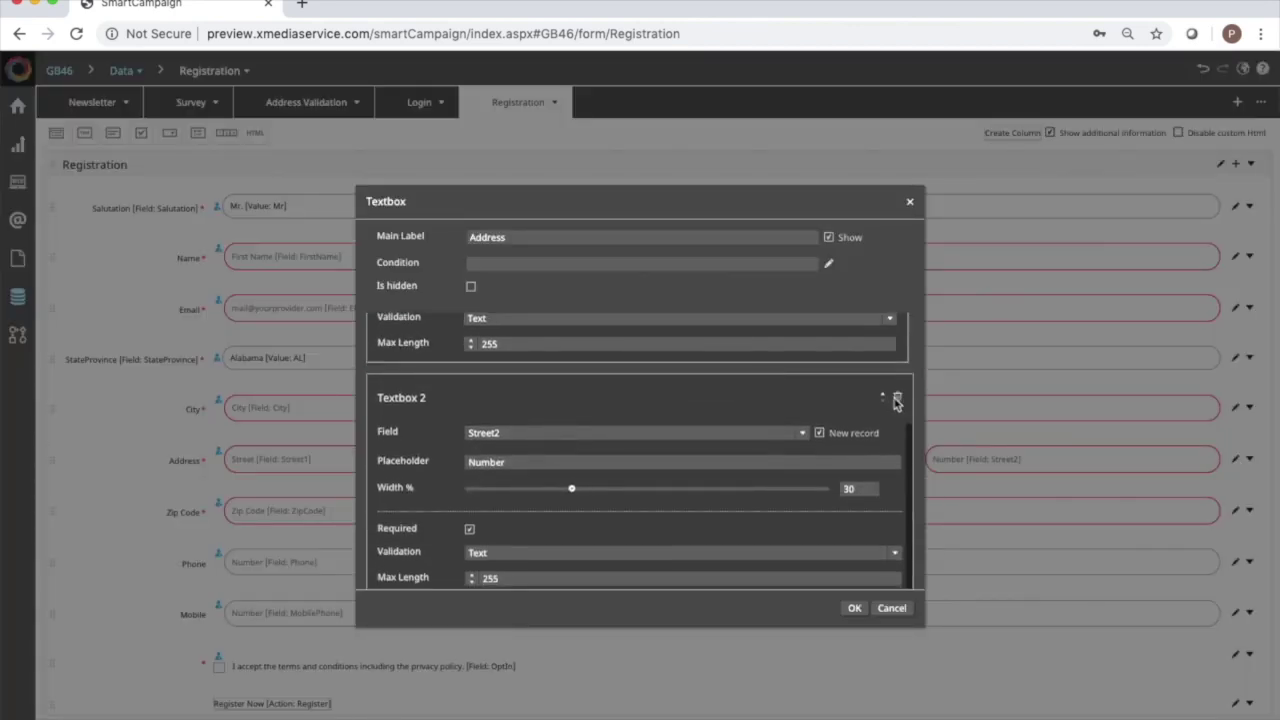
left_click(897, 396)
left_click(854, 609)
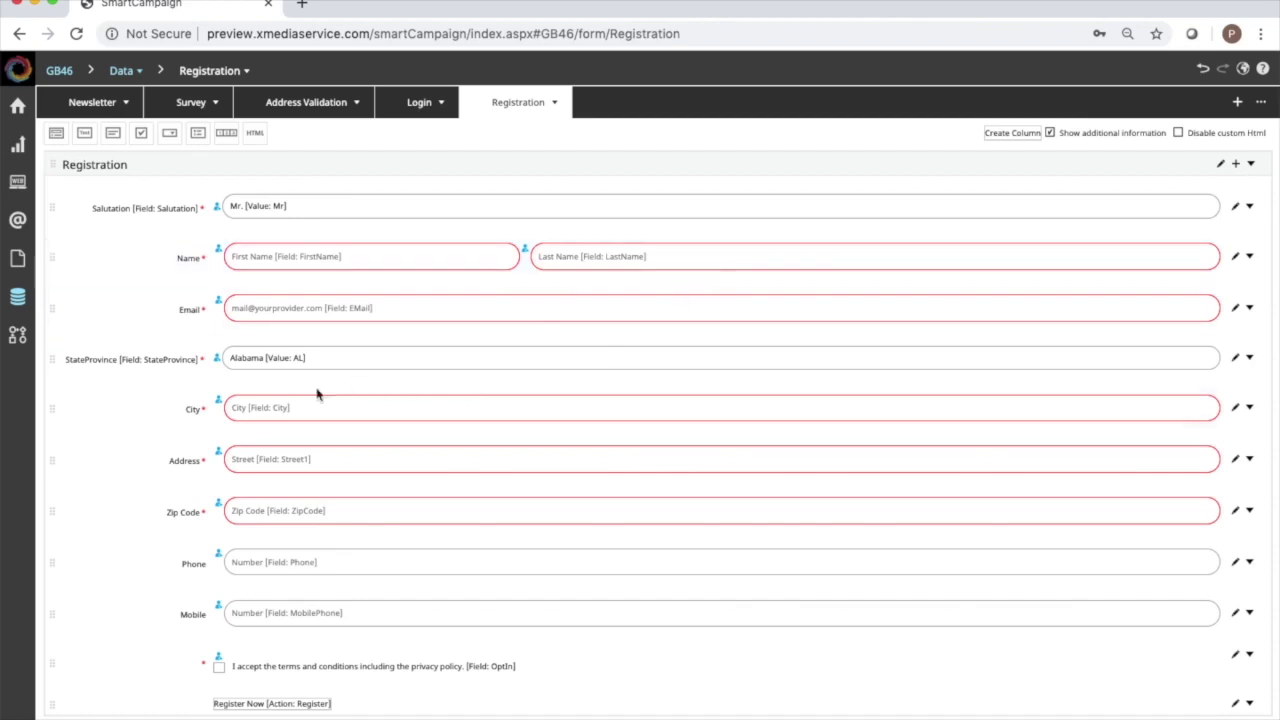
left_click_drag(52, 359, 53, 480)
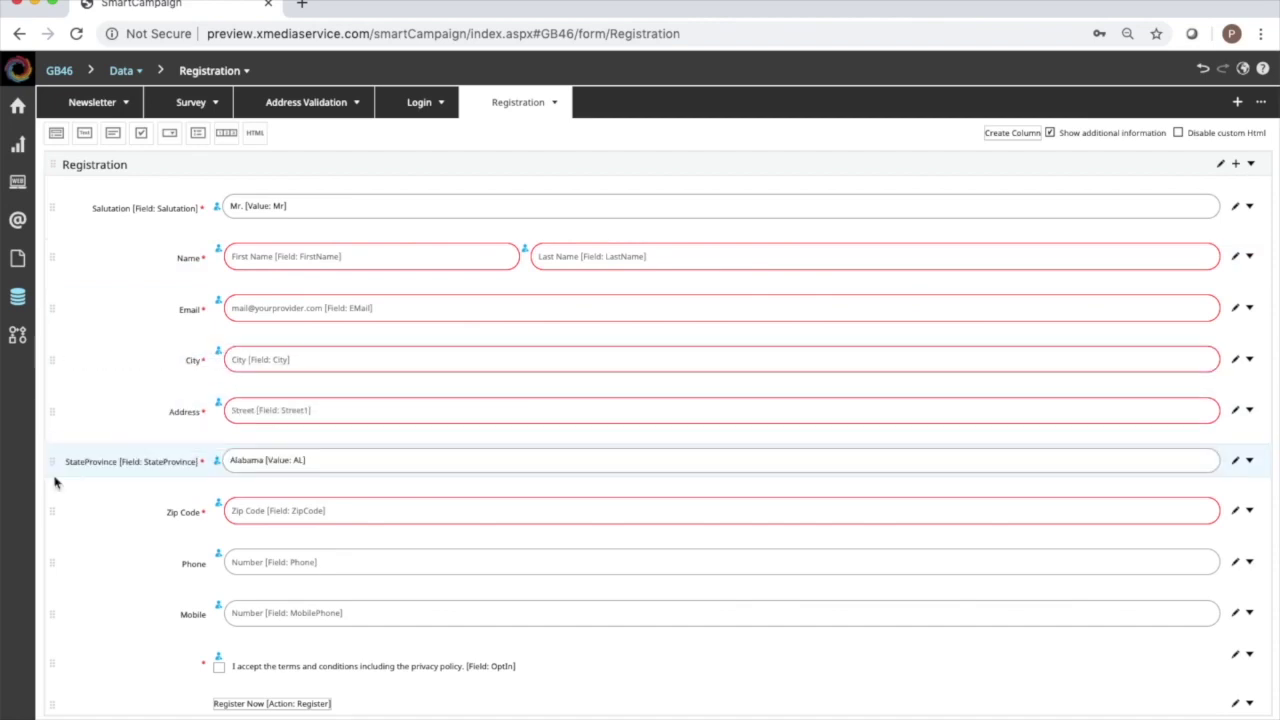
left_click_drag(51, 361, 48, 432)
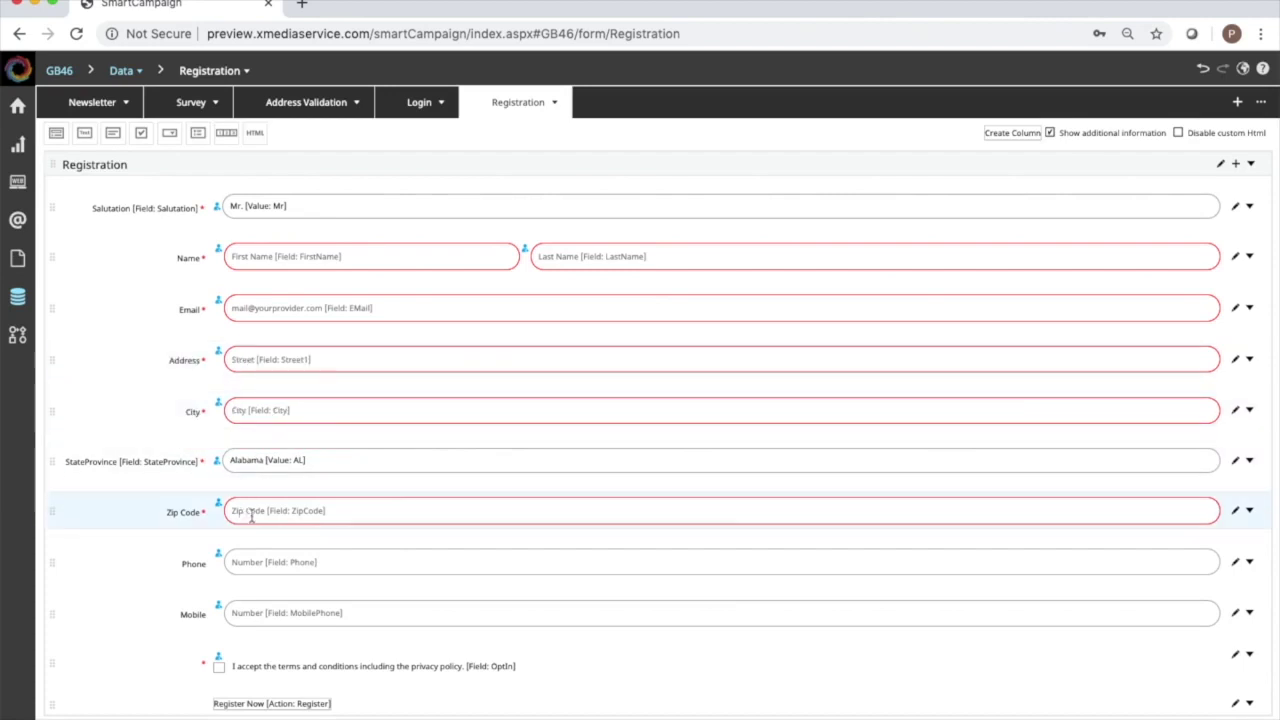
left_click(194, 106)
left_click(97, 104)
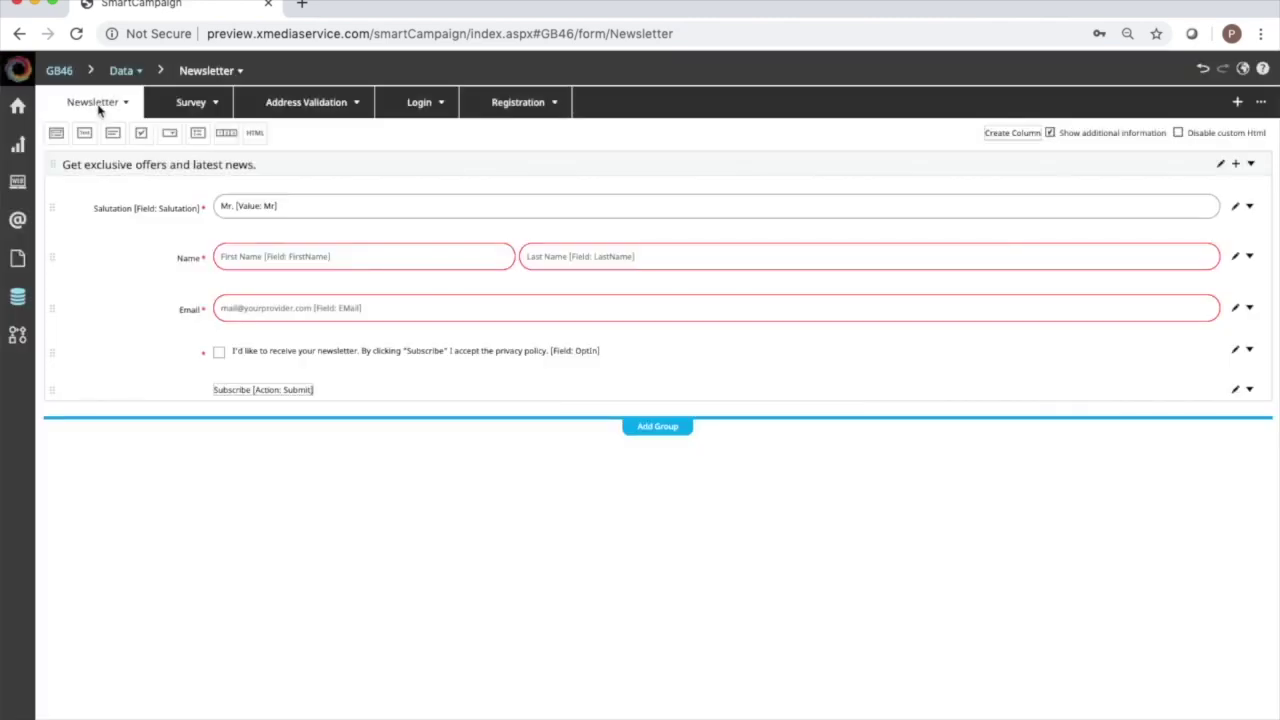
Switch the editor to the Landing Page.
left_click(98, 110)
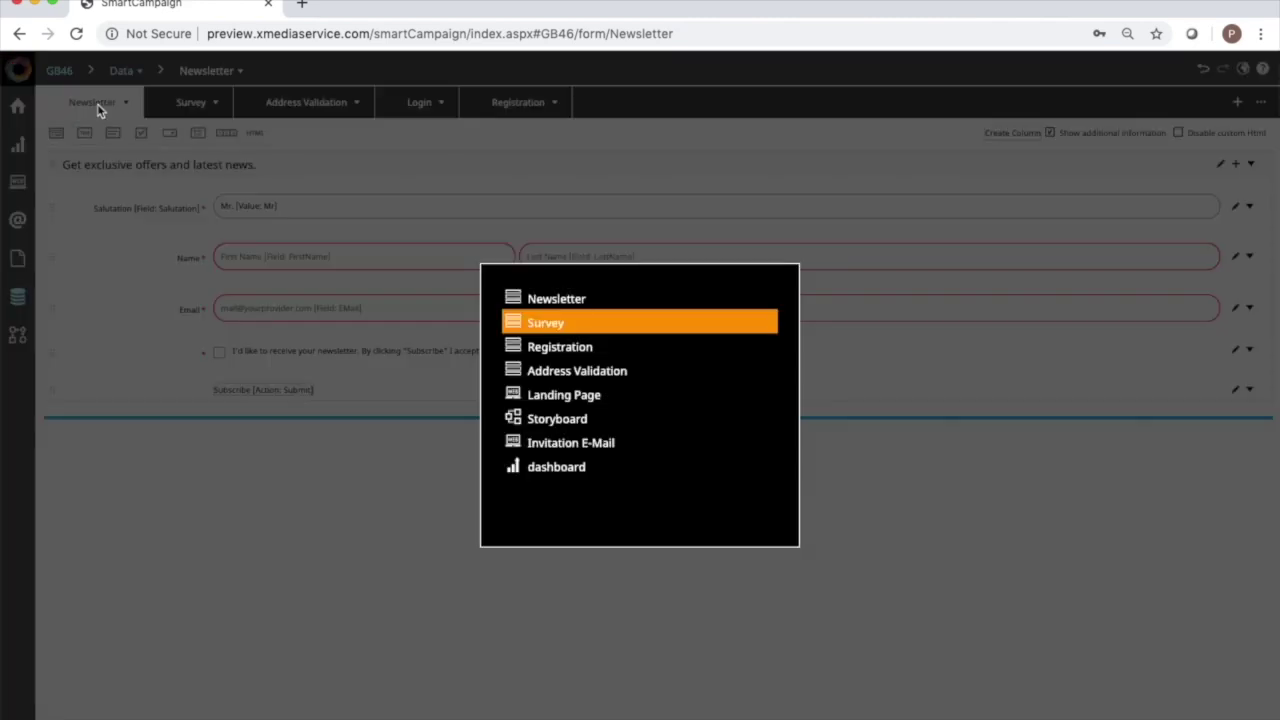
key("Down")
key("Down")
key("Down")
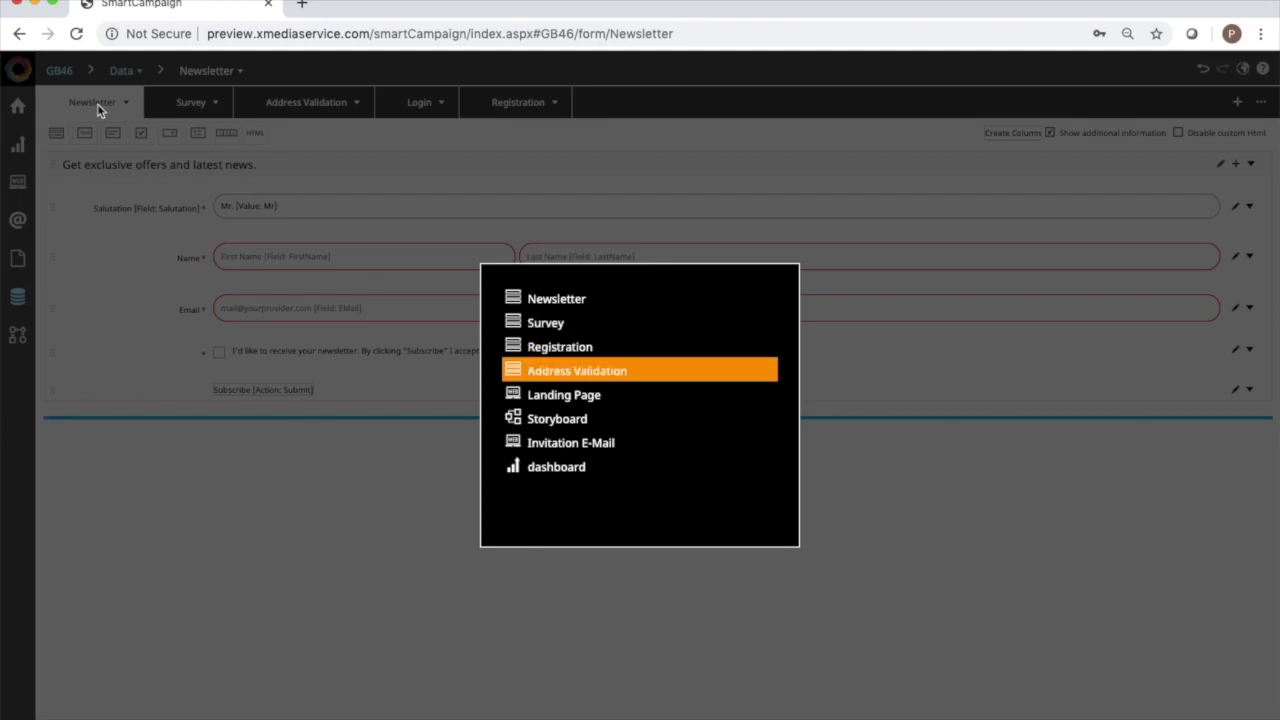
key("Return")
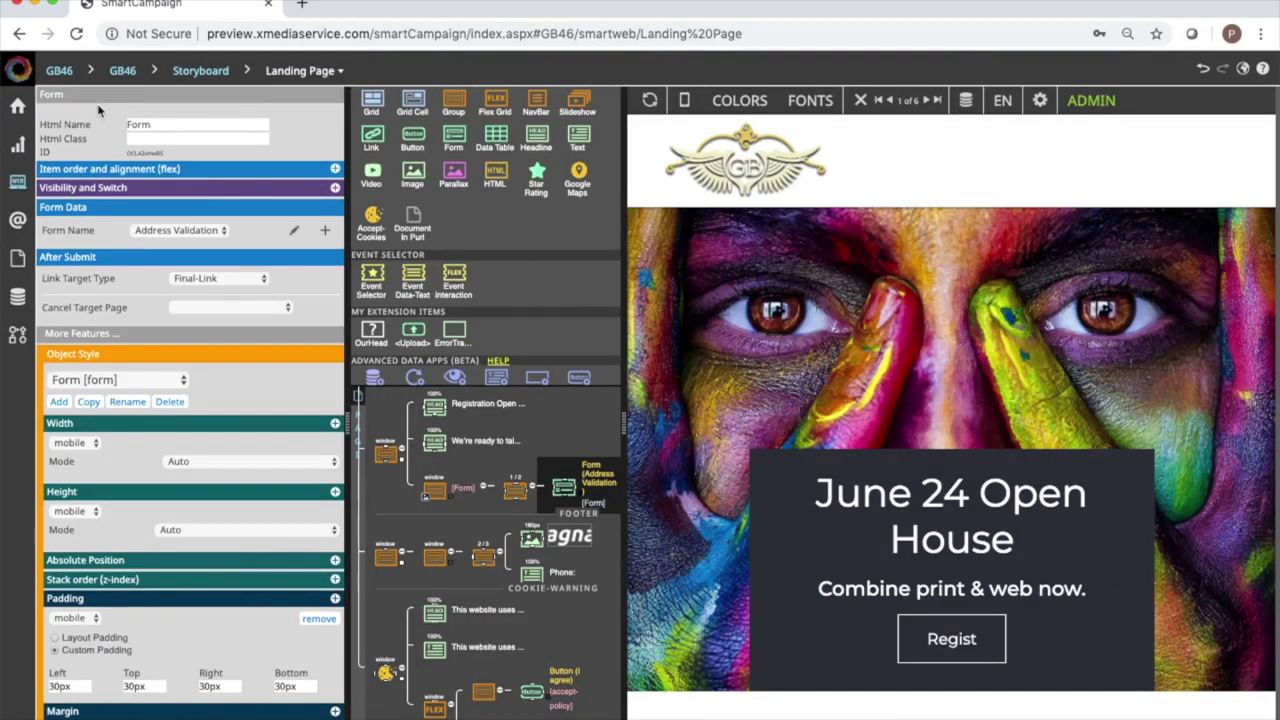
Refresh the preview and scroll down to the updated address form.
left_click(651, 113)
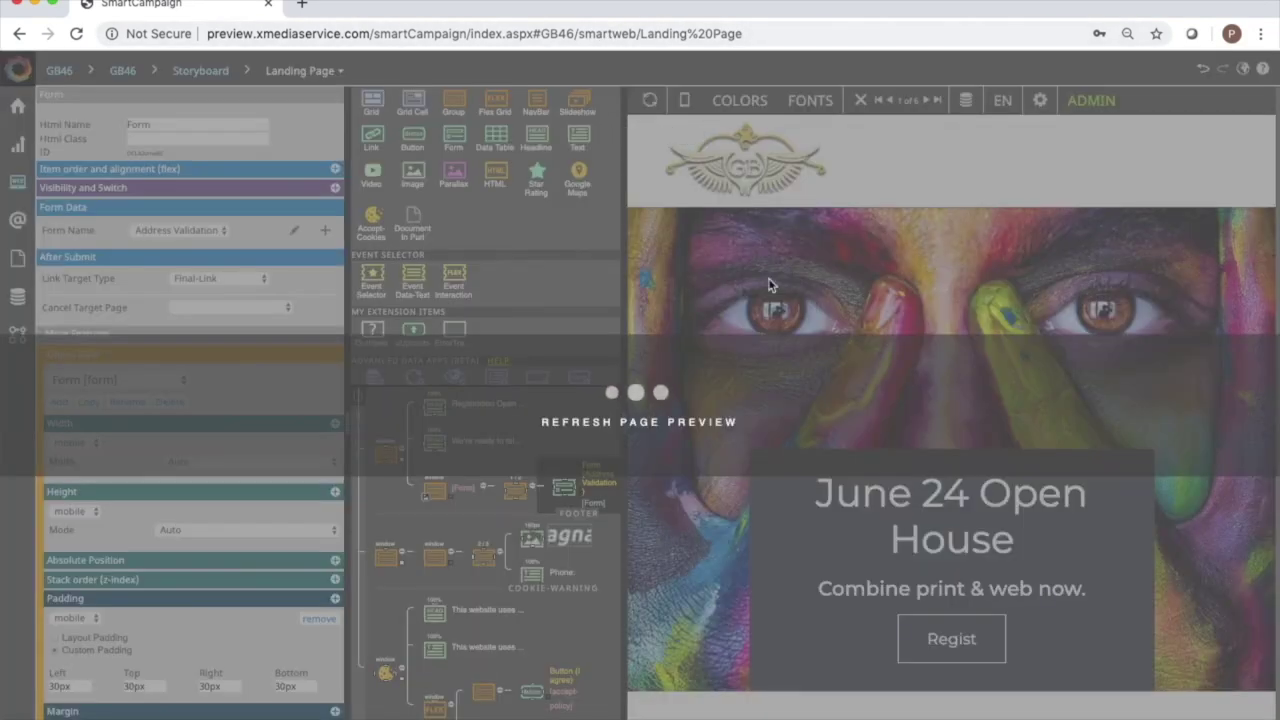
scroll(885, 383, "down", 3)
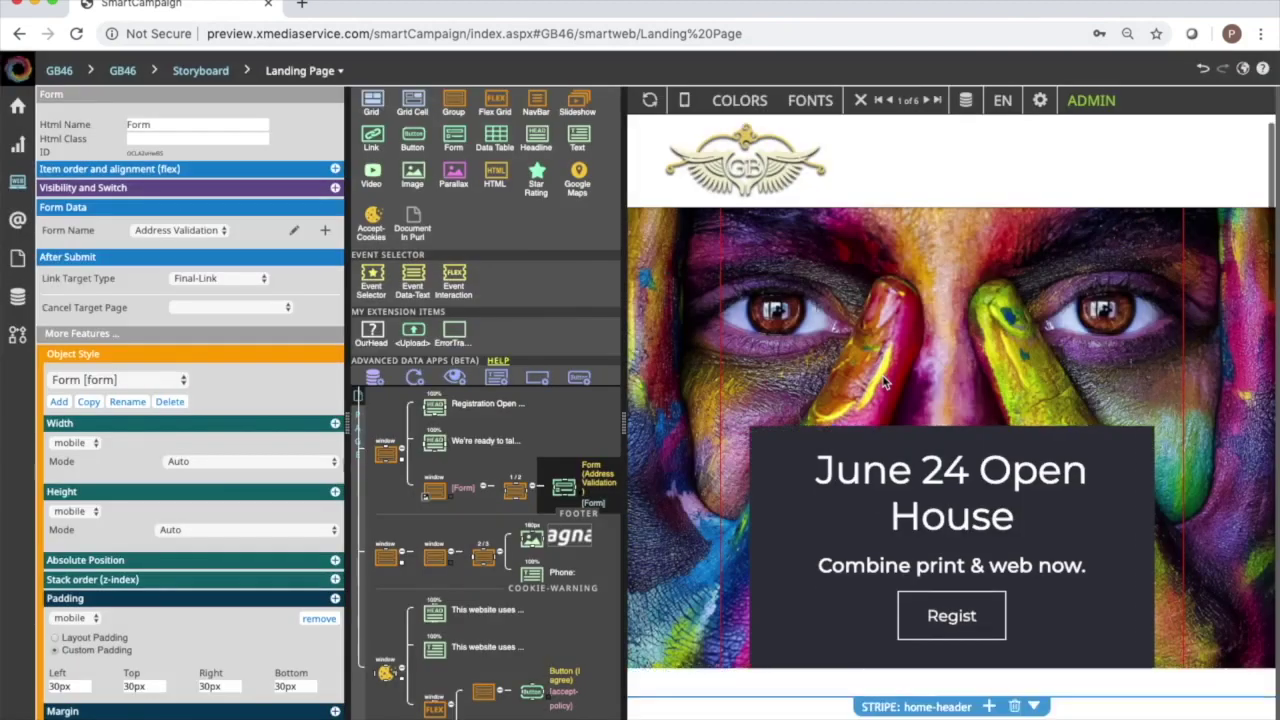
scroll(885, 383, "down", 5)
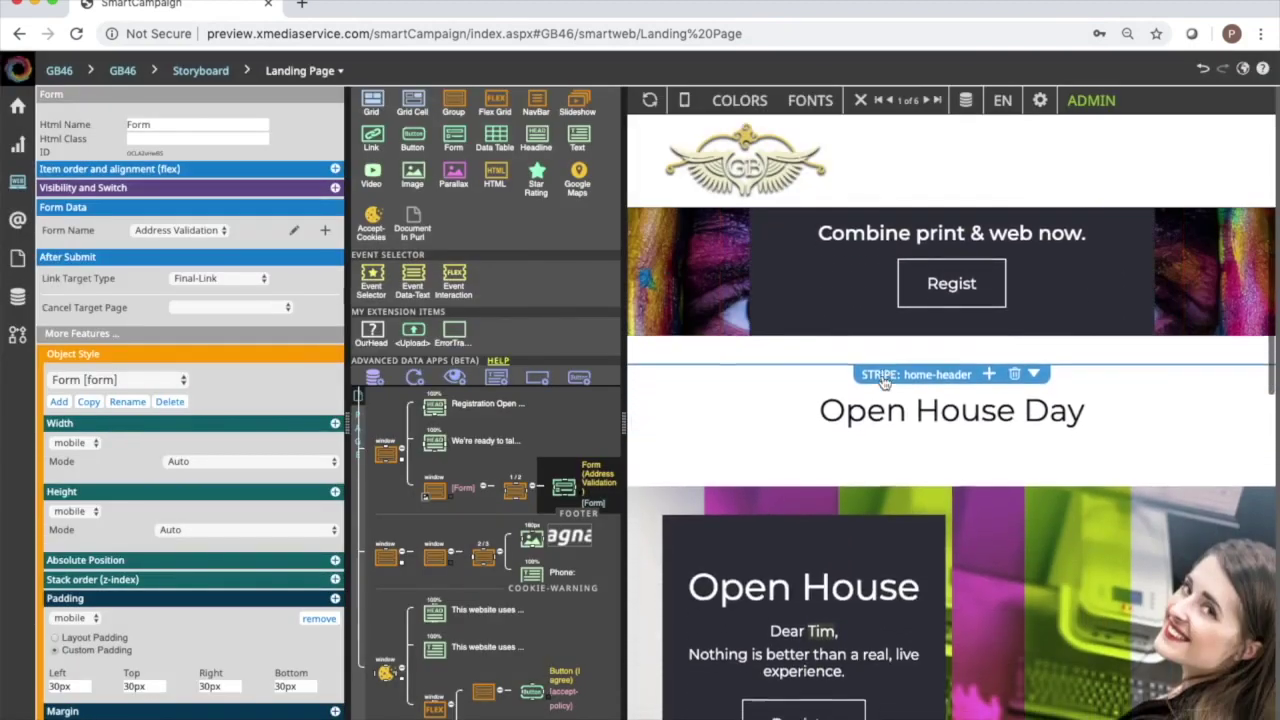
scroll(885, 383, "down", 5)
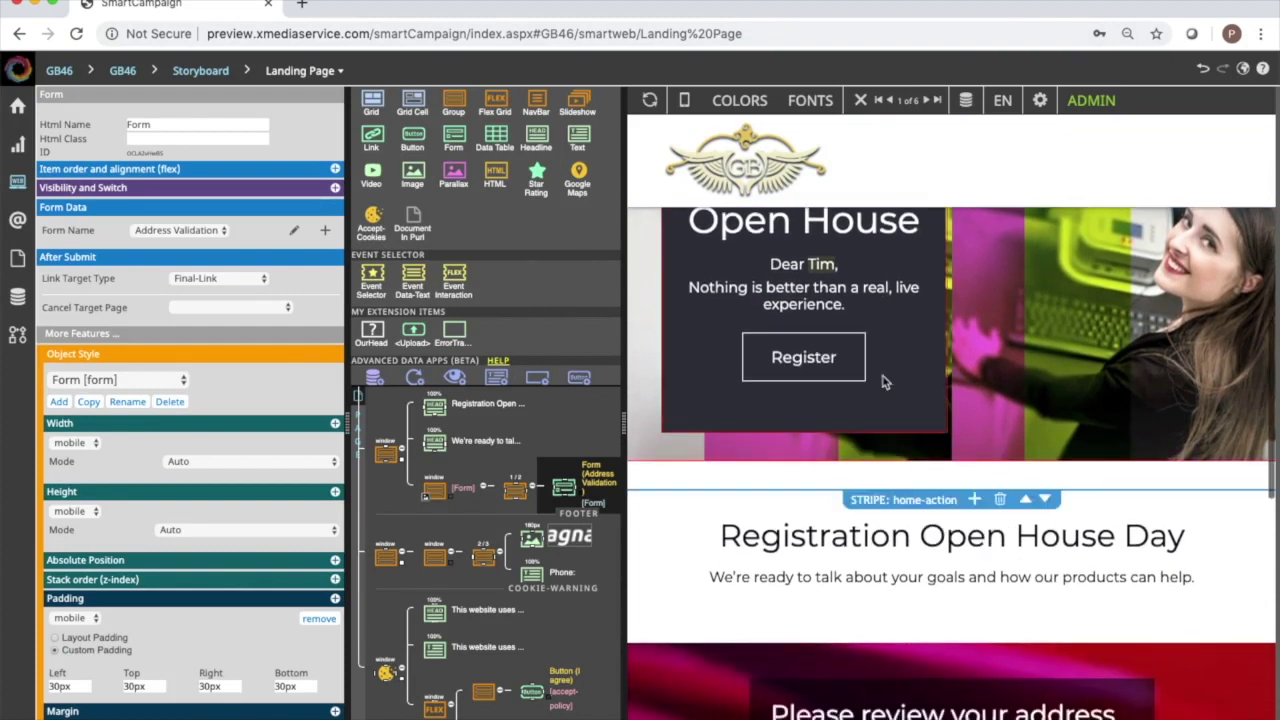
scroll(885, 380, "down", 5)
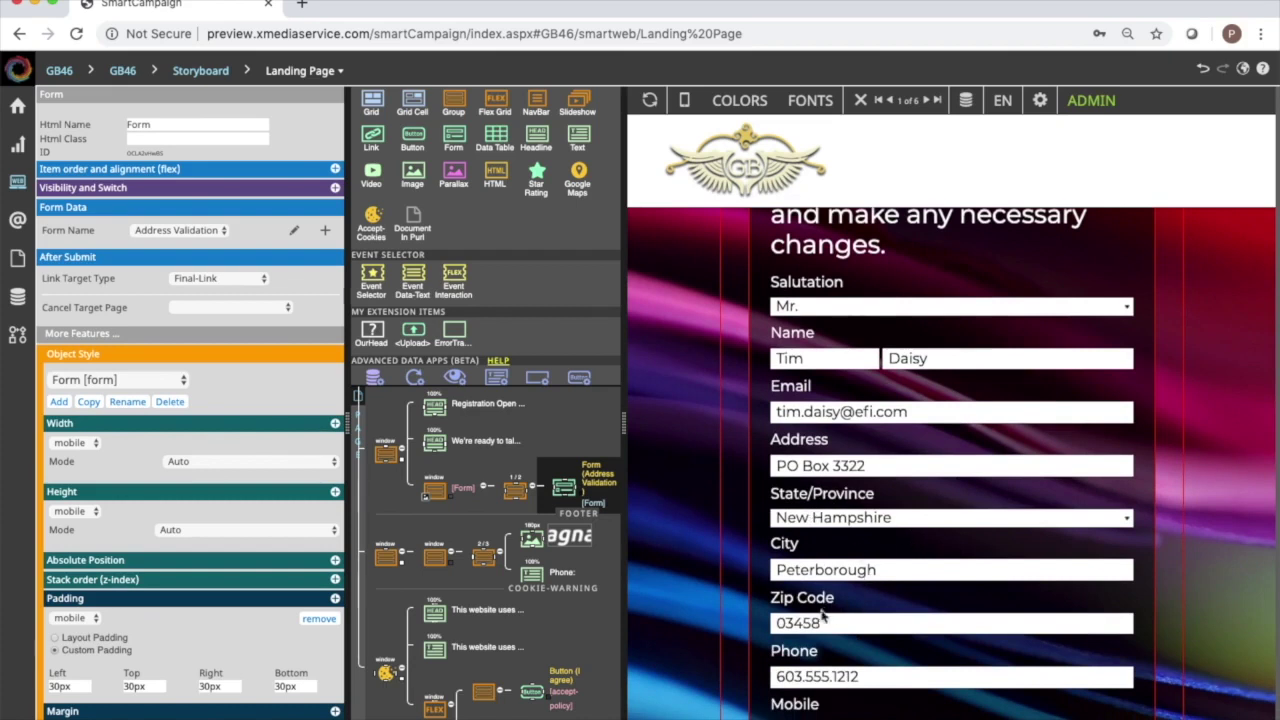
scroll(700, 580, "down", 1)
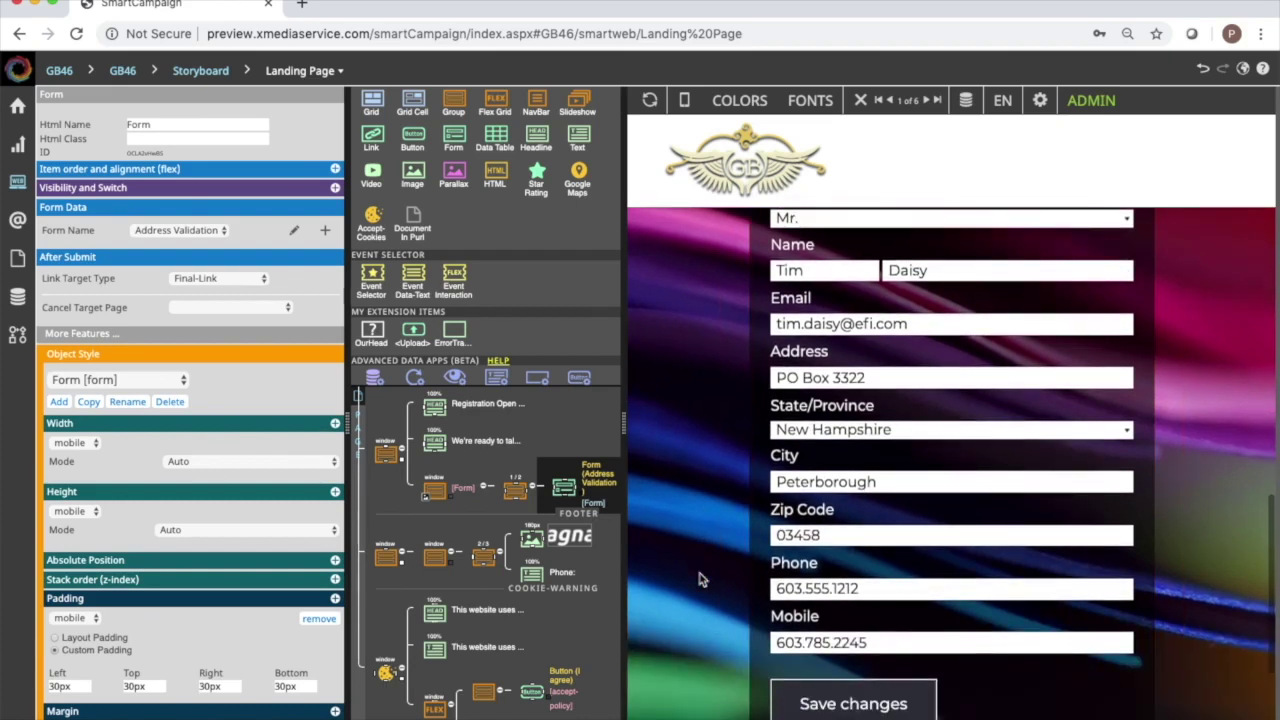
Save the landing page and open it in the browser via Webpages > Open Page in Browser.
mouse_move(15, 183)
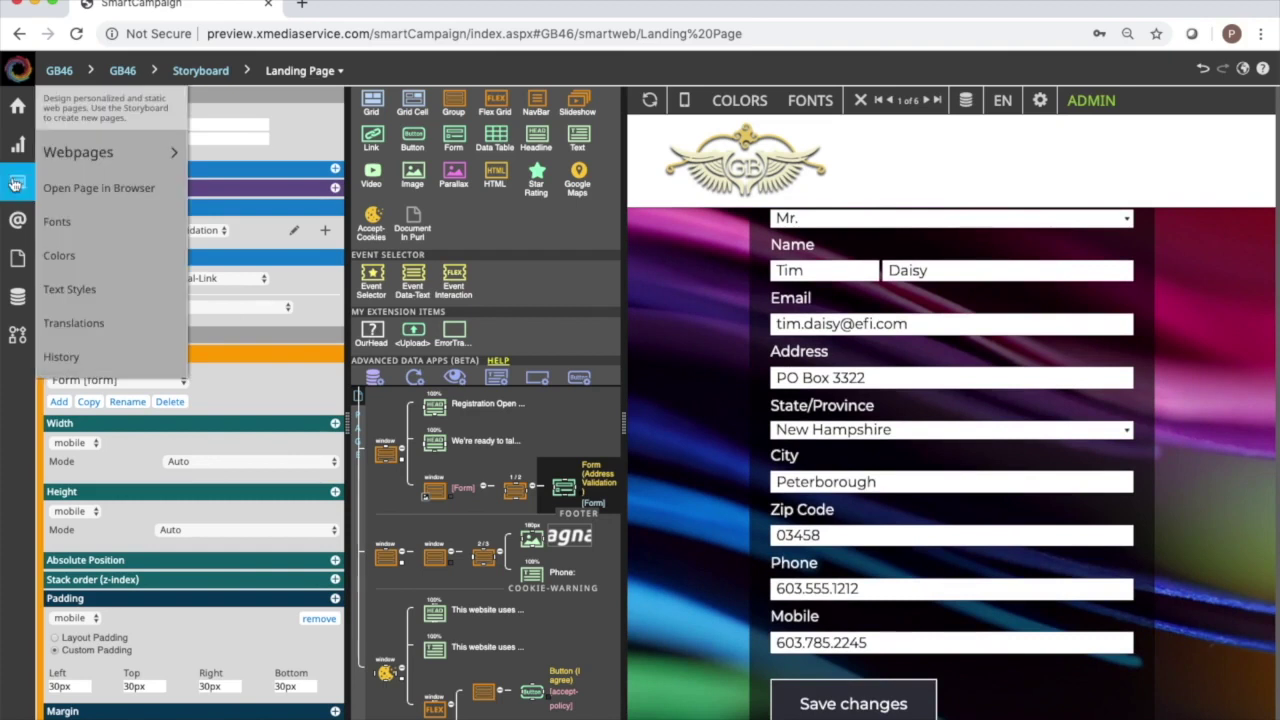
left_click(95, 192)
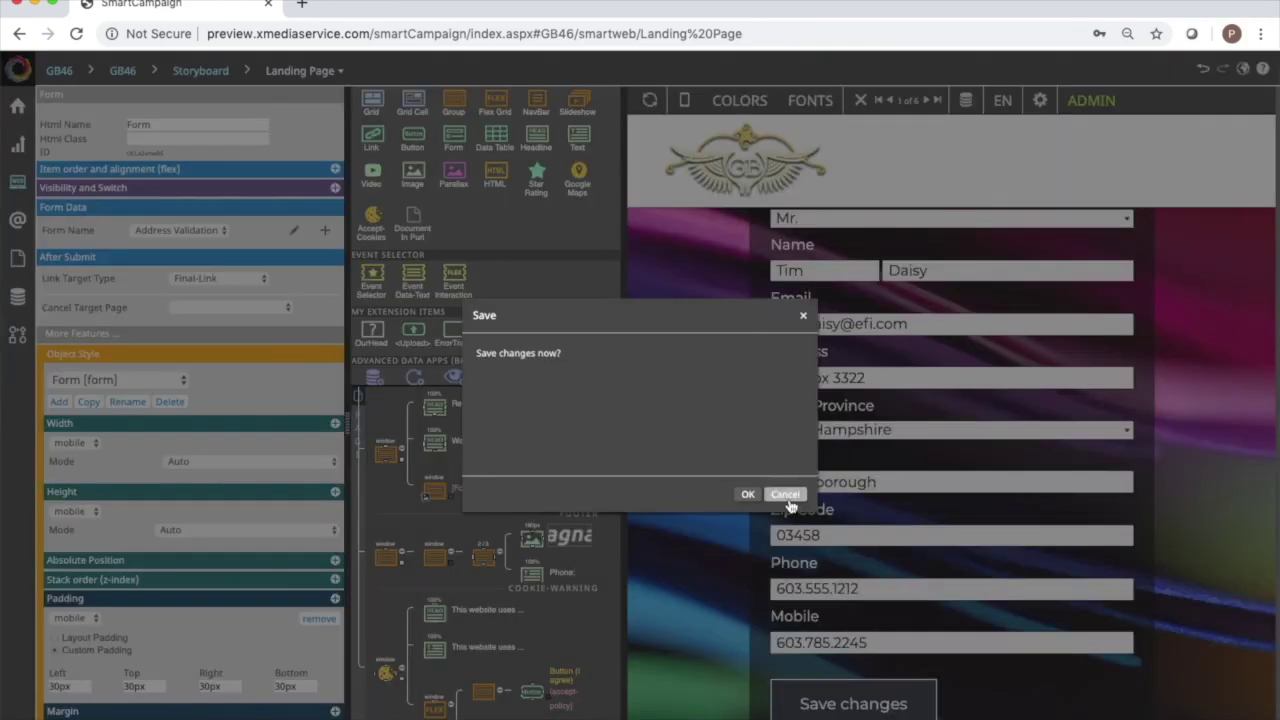
left_click(754, 498)
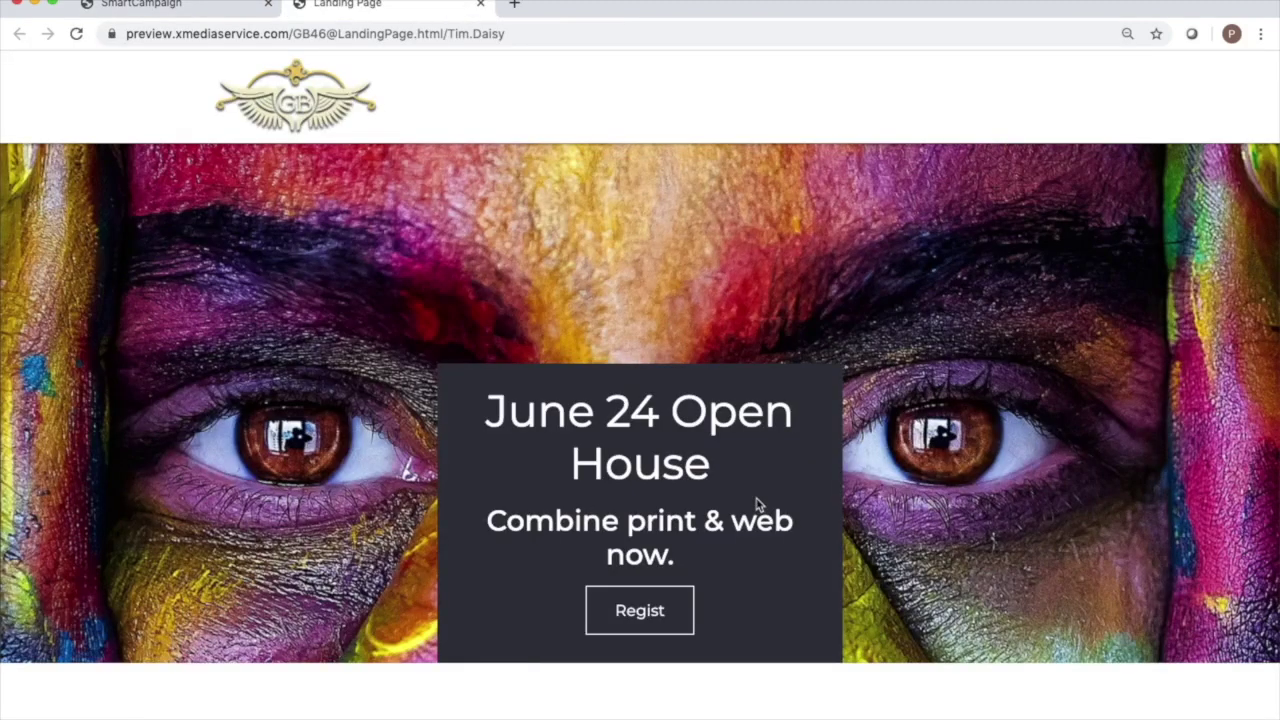
Scroll through the personalised landing page, then close its tab.
scroll(700, 262, "down", 7)
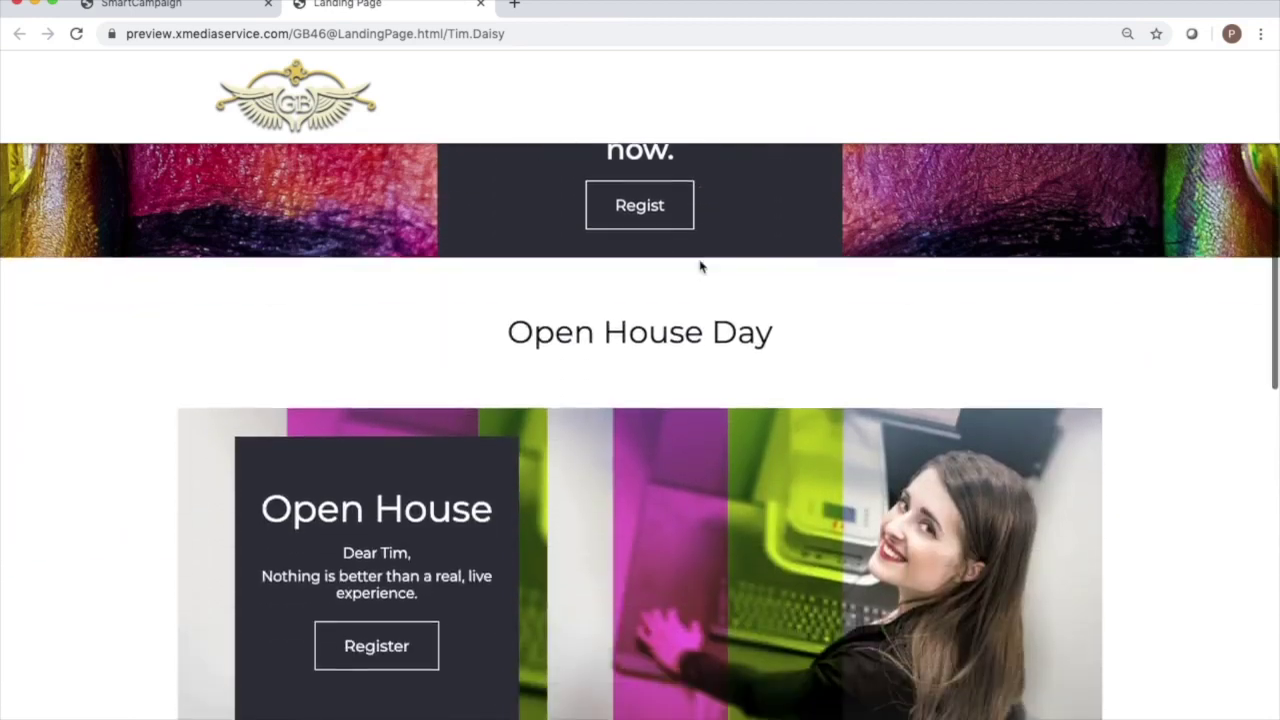
scroll(700, 266, "up", 7)
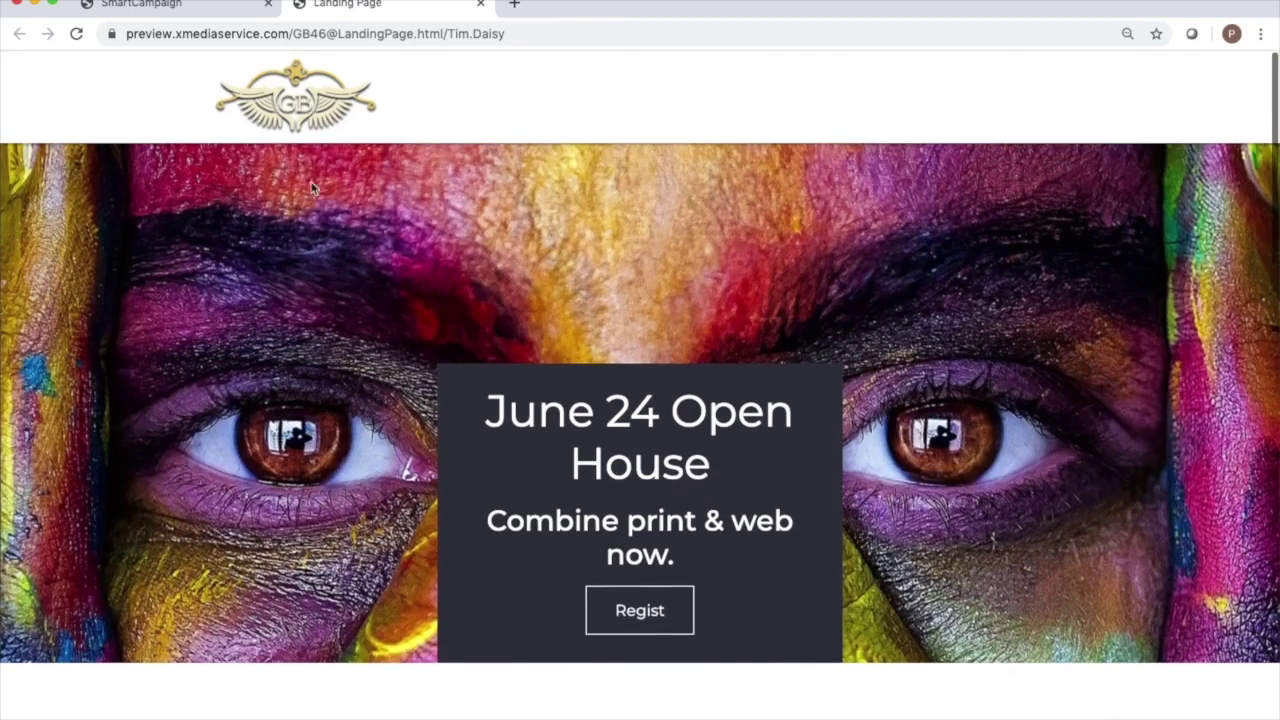
scroll(850, 395, "down", 7)
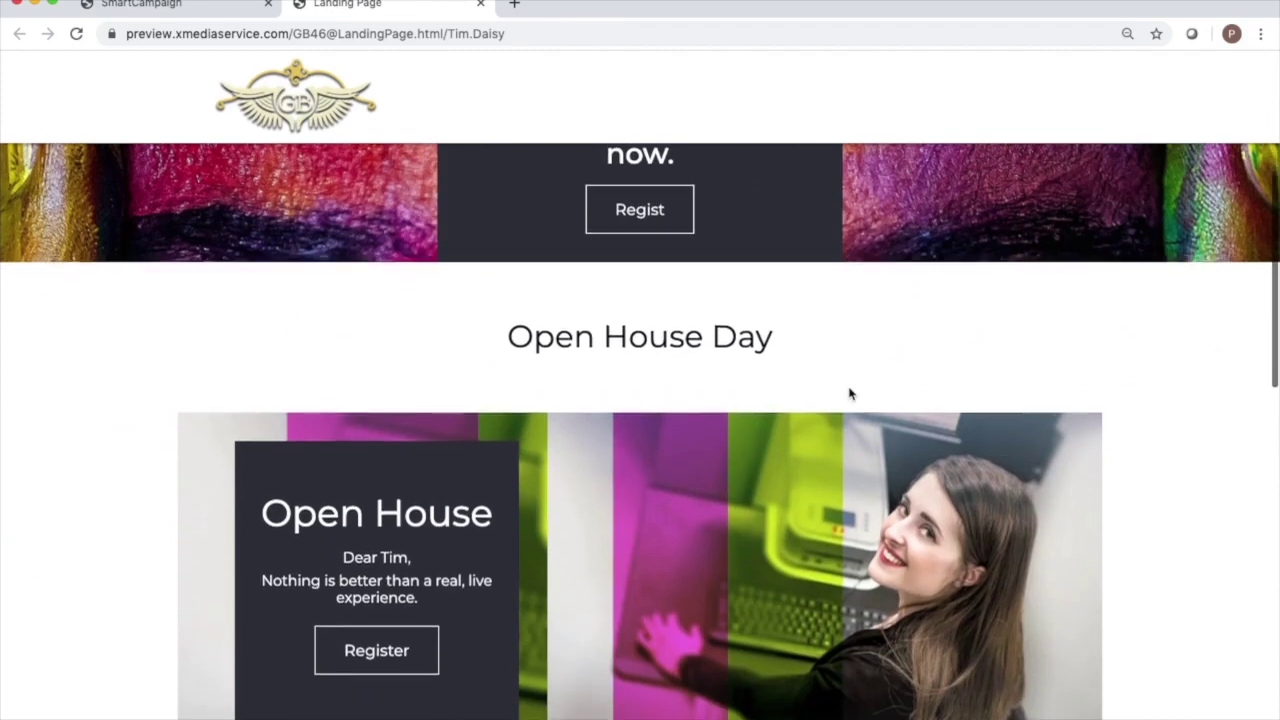
scroll(849, 393, "down", 5)
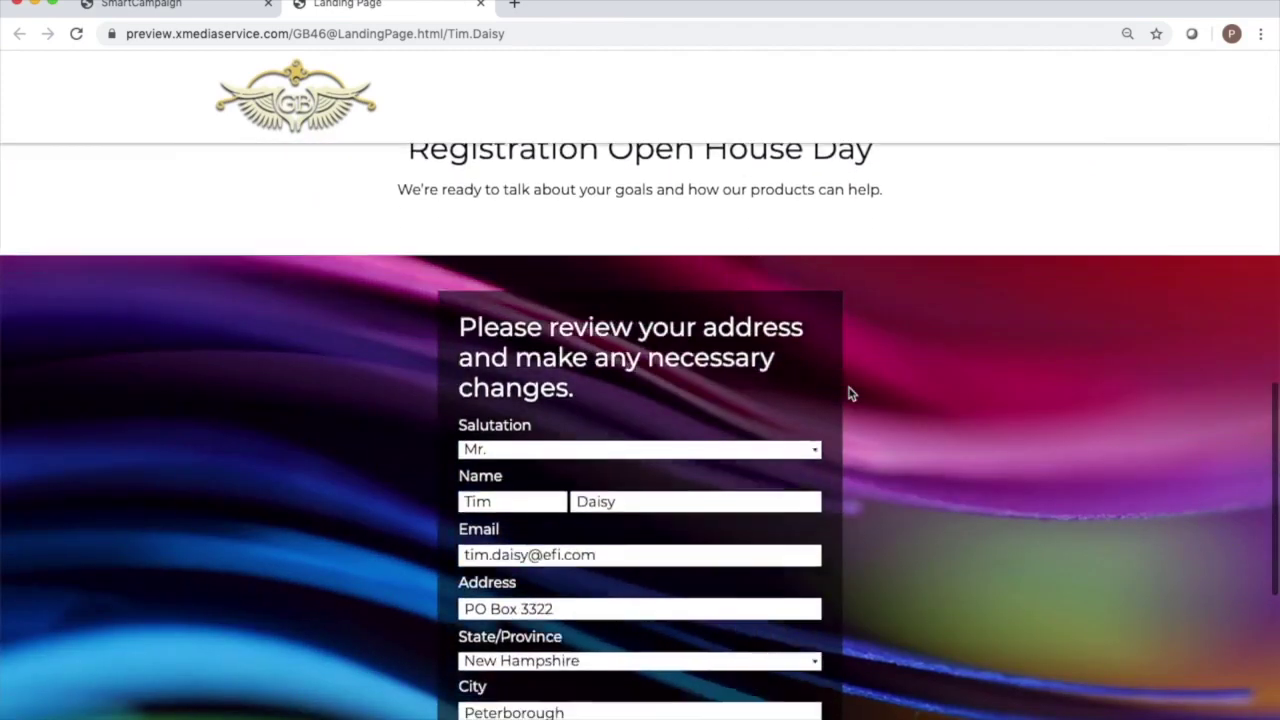
scroll(849, 393, "down", 2)
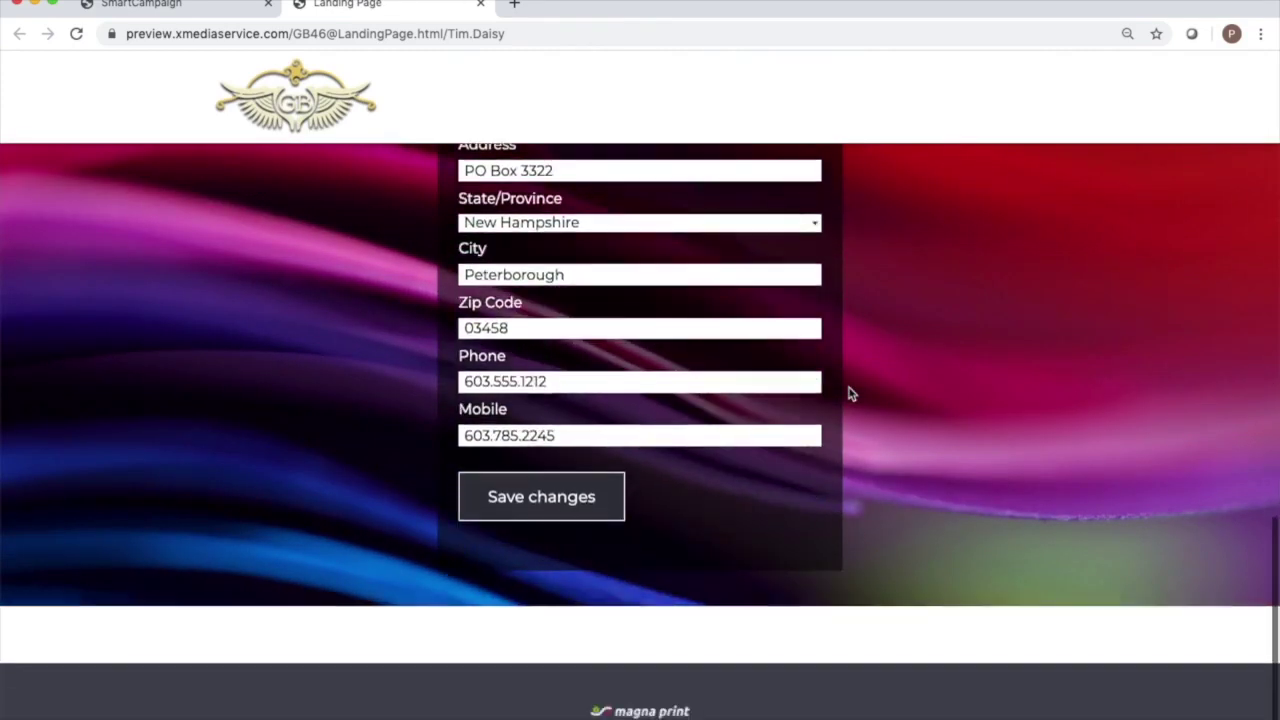
scroll(849, 393, "up", 9)
scroll(849, 393, "up", 5)
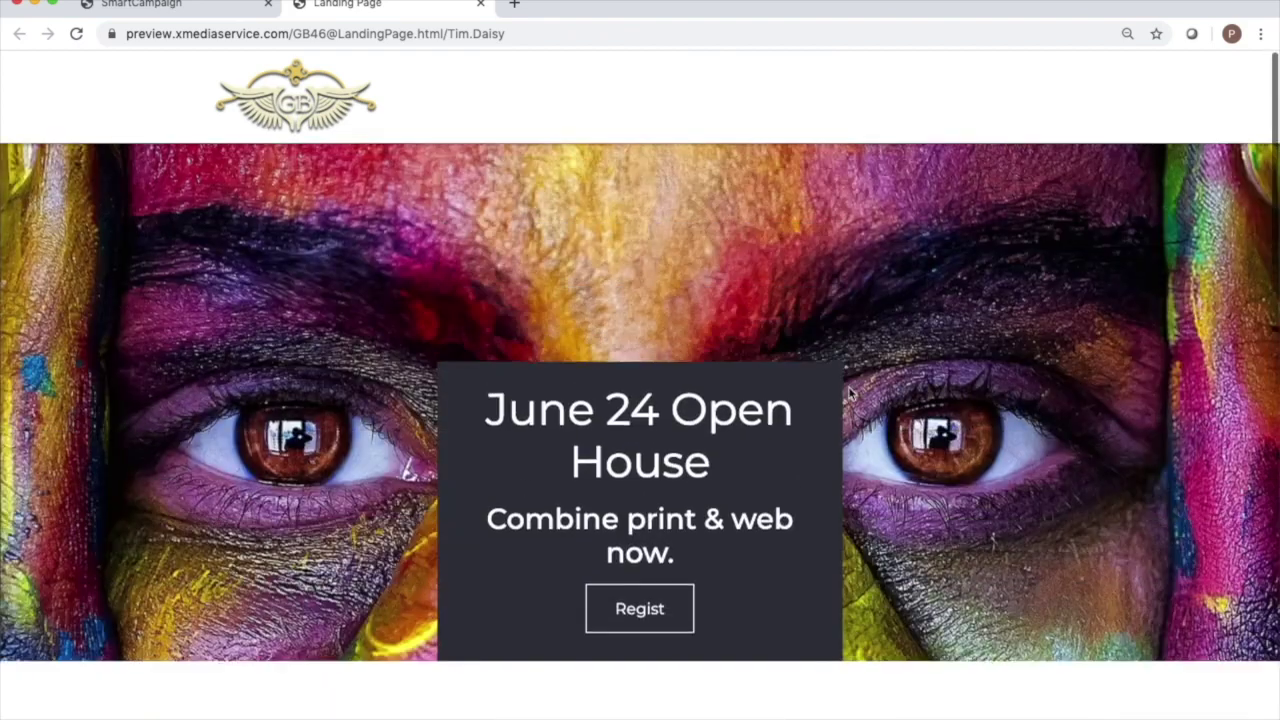
left_click(481, 6)
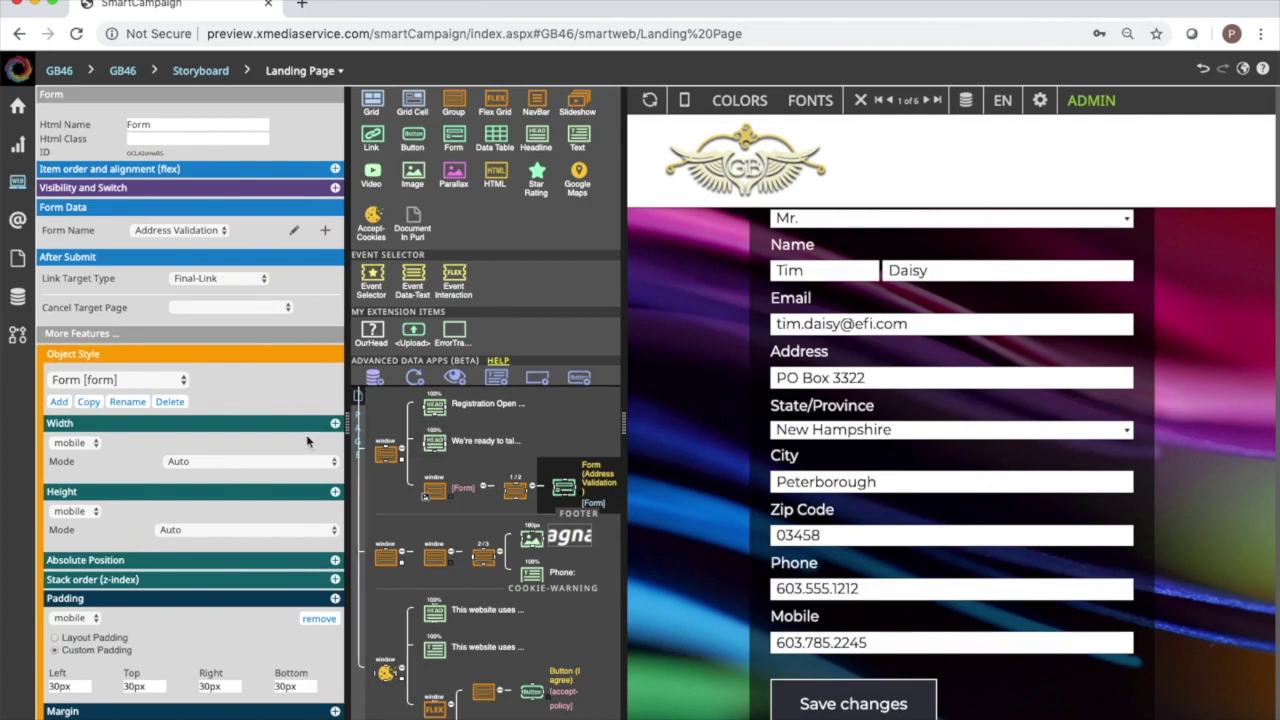
Return to the GB46 storyboard and open the Invitation Postcard node in the canvas editor.
key("ctrl+Tab")
key("ctrl+Tab")
key("ctrl+Tab")
key("ctrl+Tab")
key("ctrl+Tab")
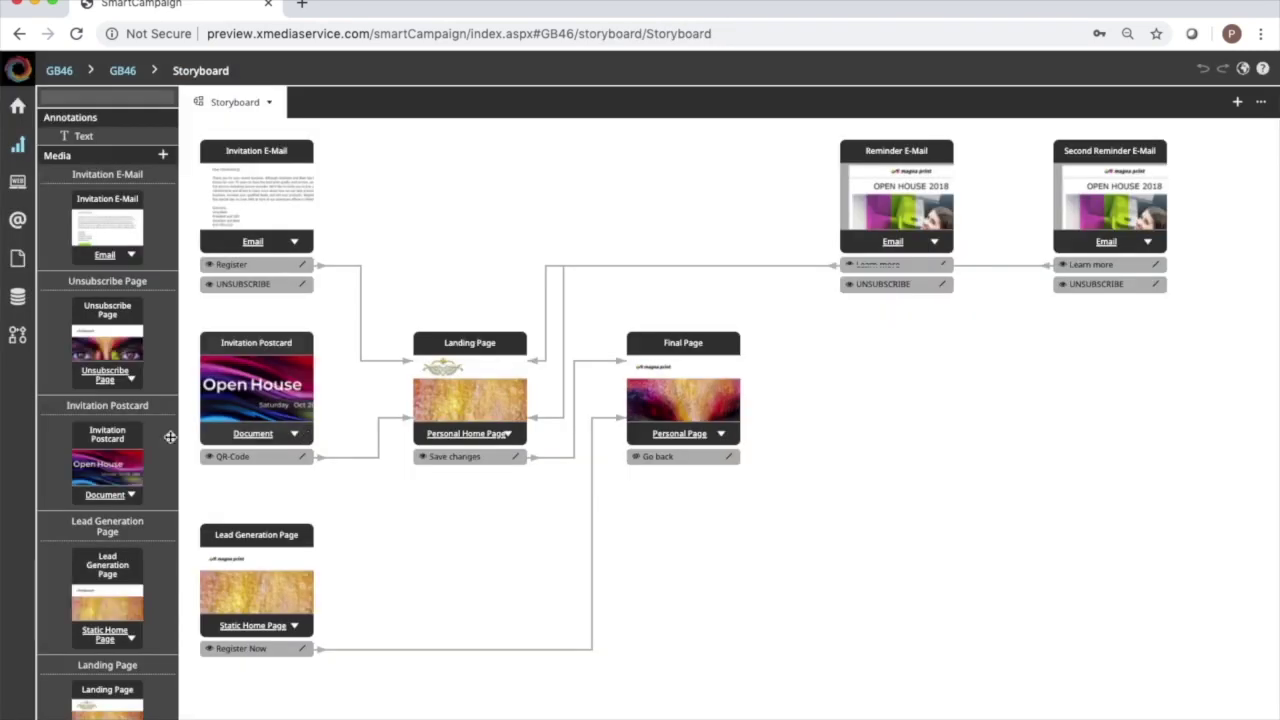
double_click(281, 395)
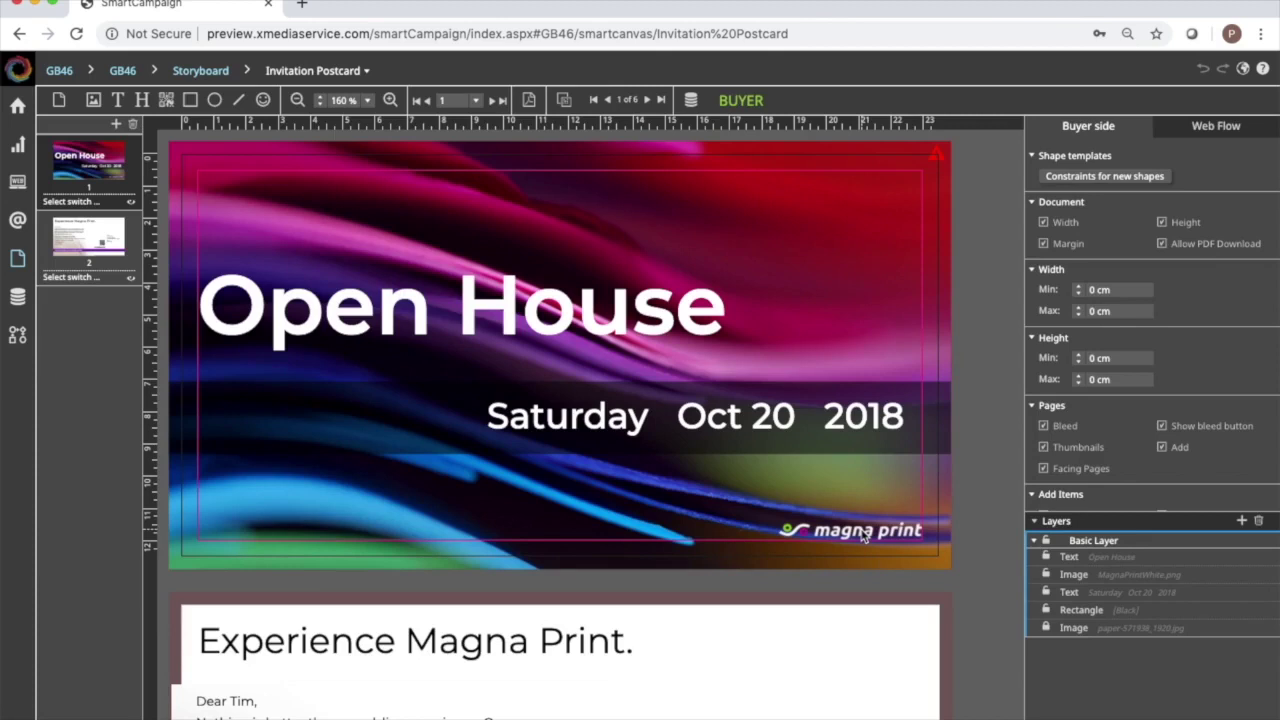
key("alt+Tab")
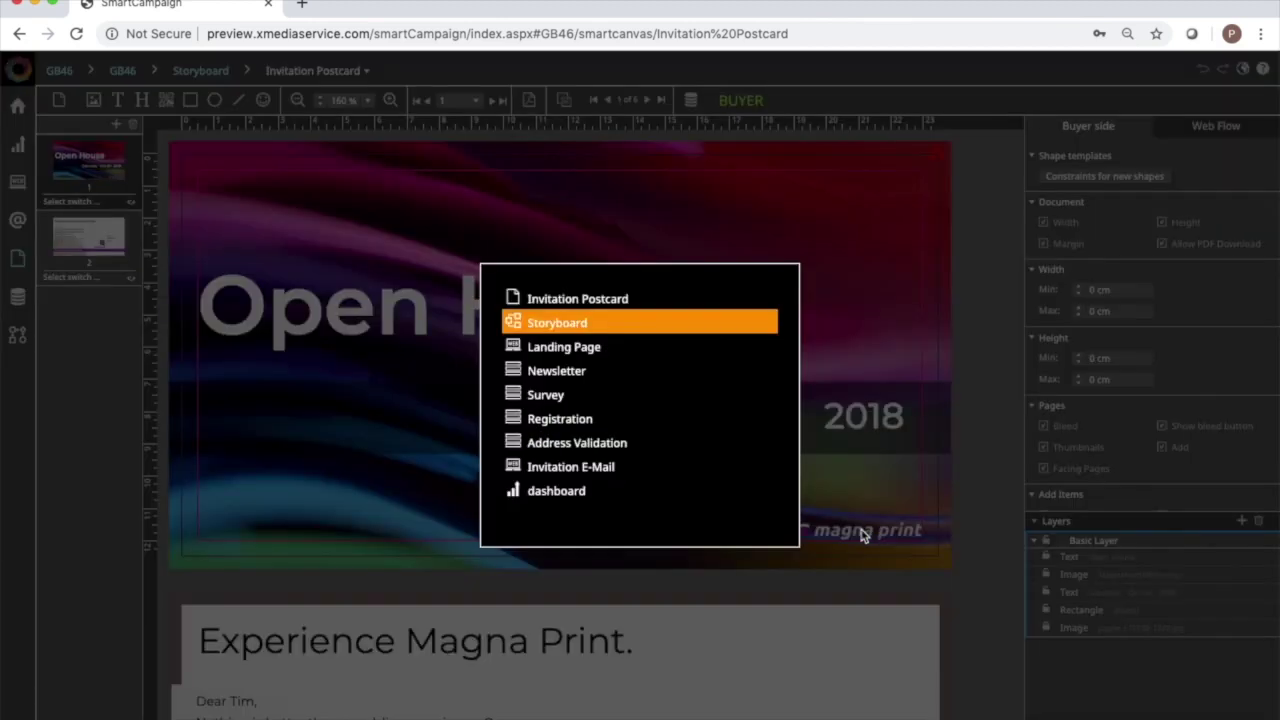
key("alt+Tab")
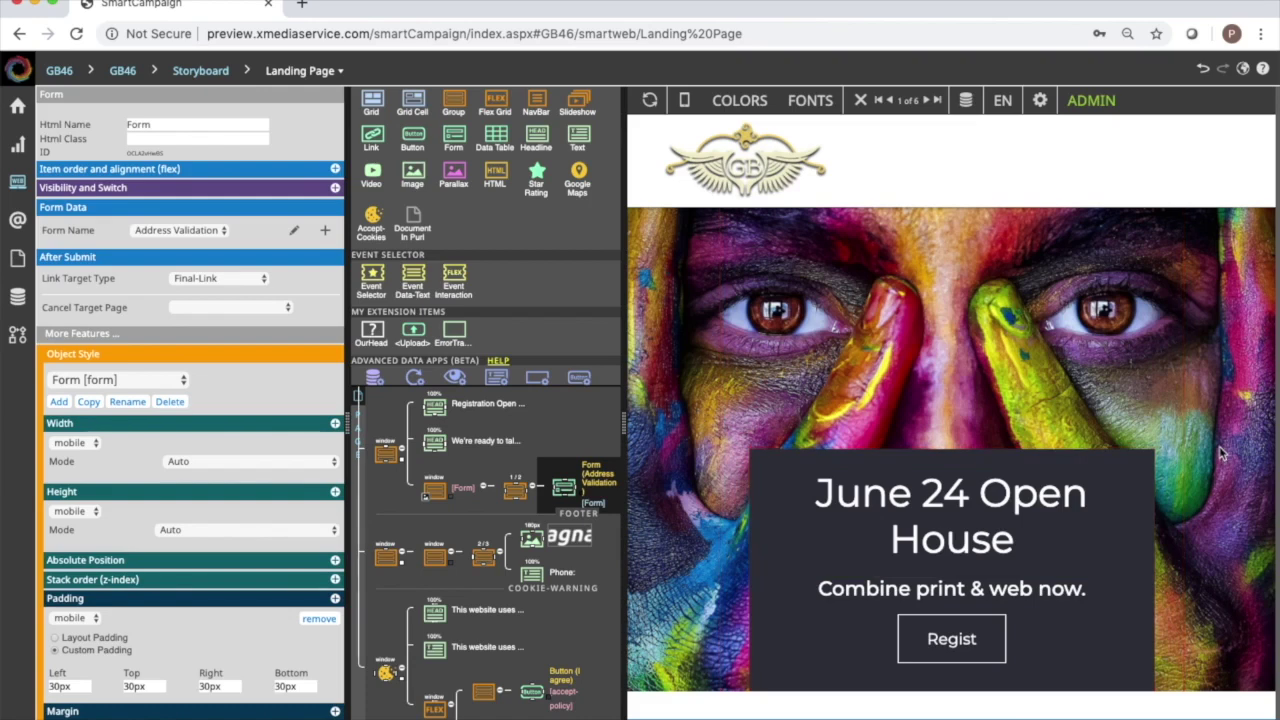
scroll(1220, 453, "down", 3)
scroll(1220, 453, "up", 3)
key("ctrl+Tab")
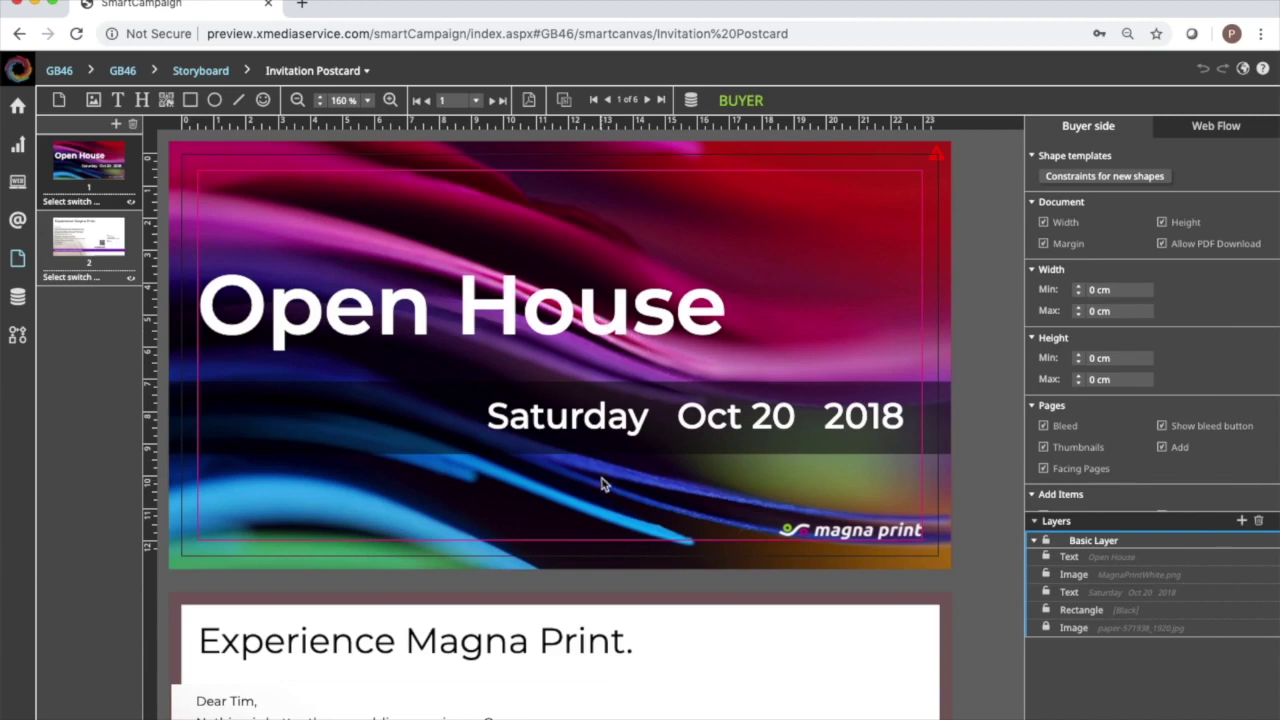
Select the postcard's date text frame and delete 'Saturday'.
left_click(622, 428)
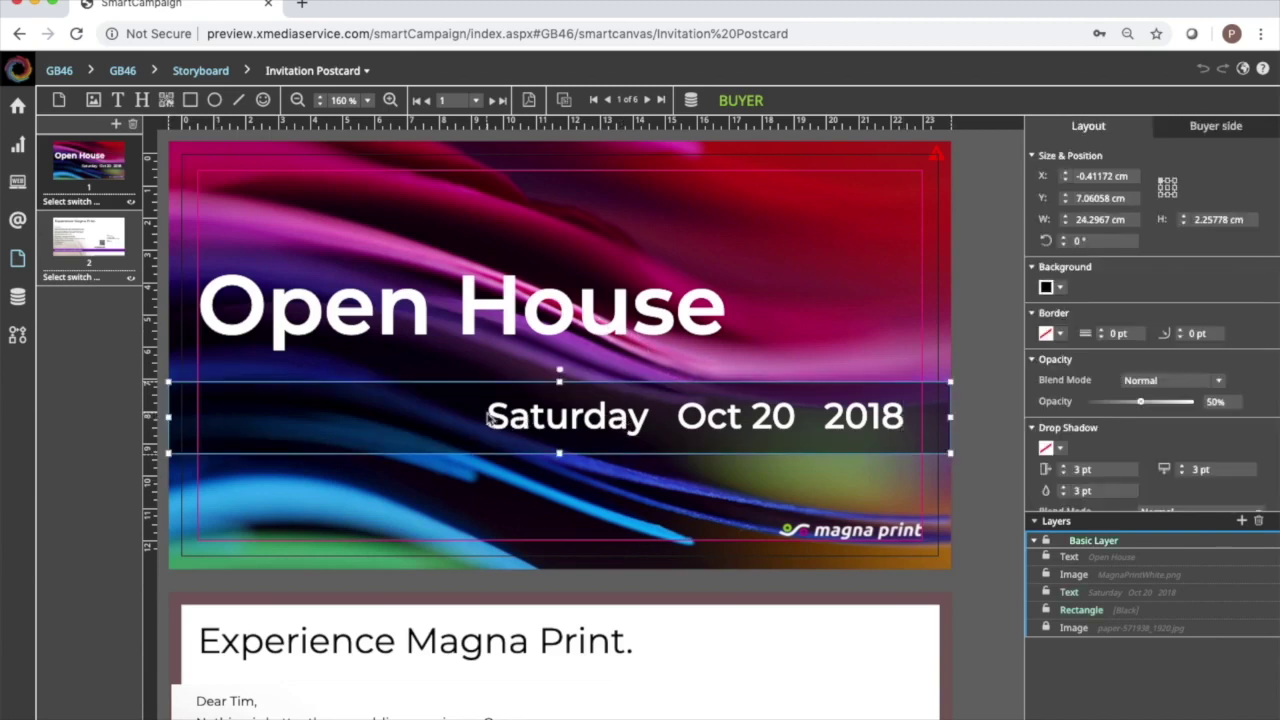
scroll(551, 440, "left", 5)
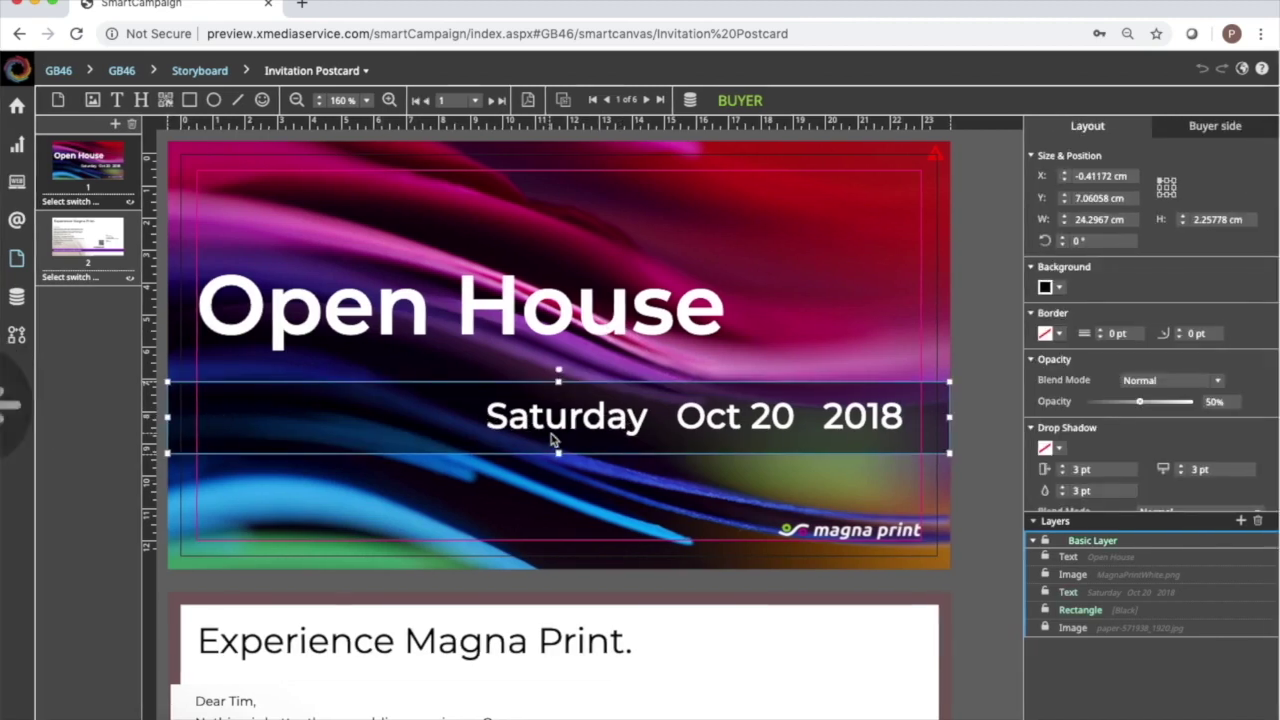
left_click(752, 415)
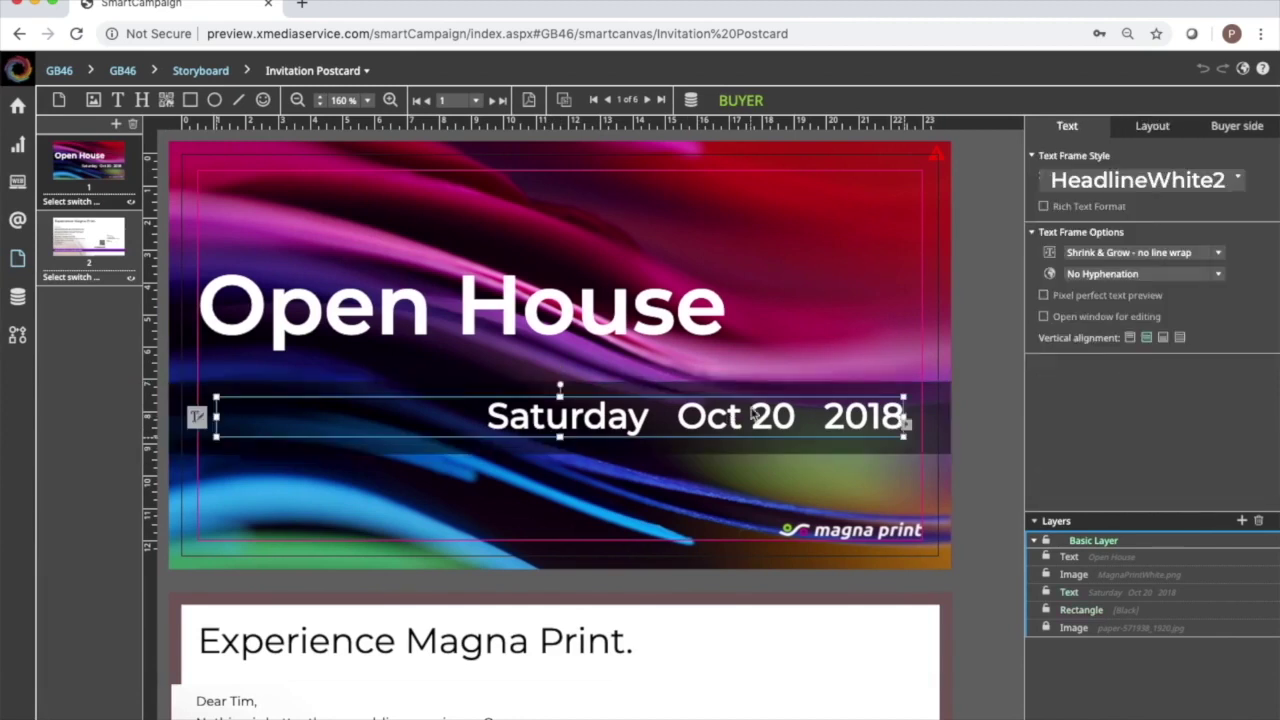
left_click(760, 415)
double_click(230, 417)
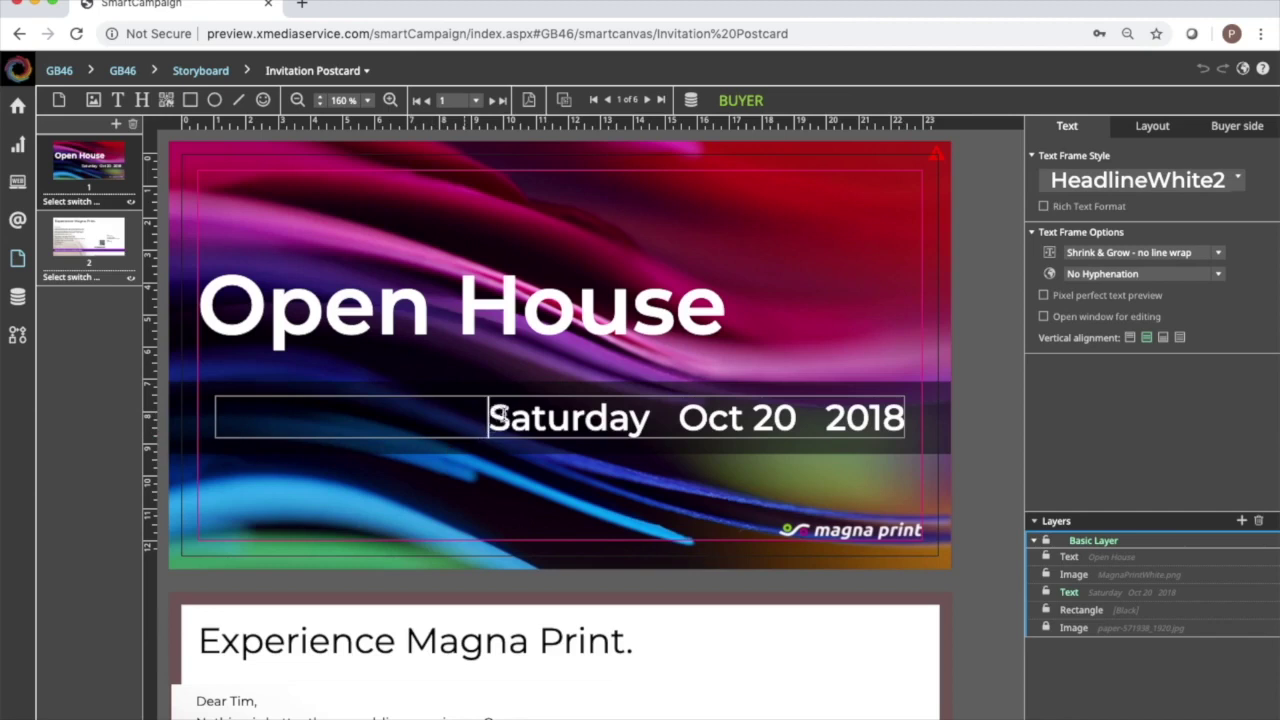
left_click_drag(488, 417, 735, 421)
key("BackSpace")
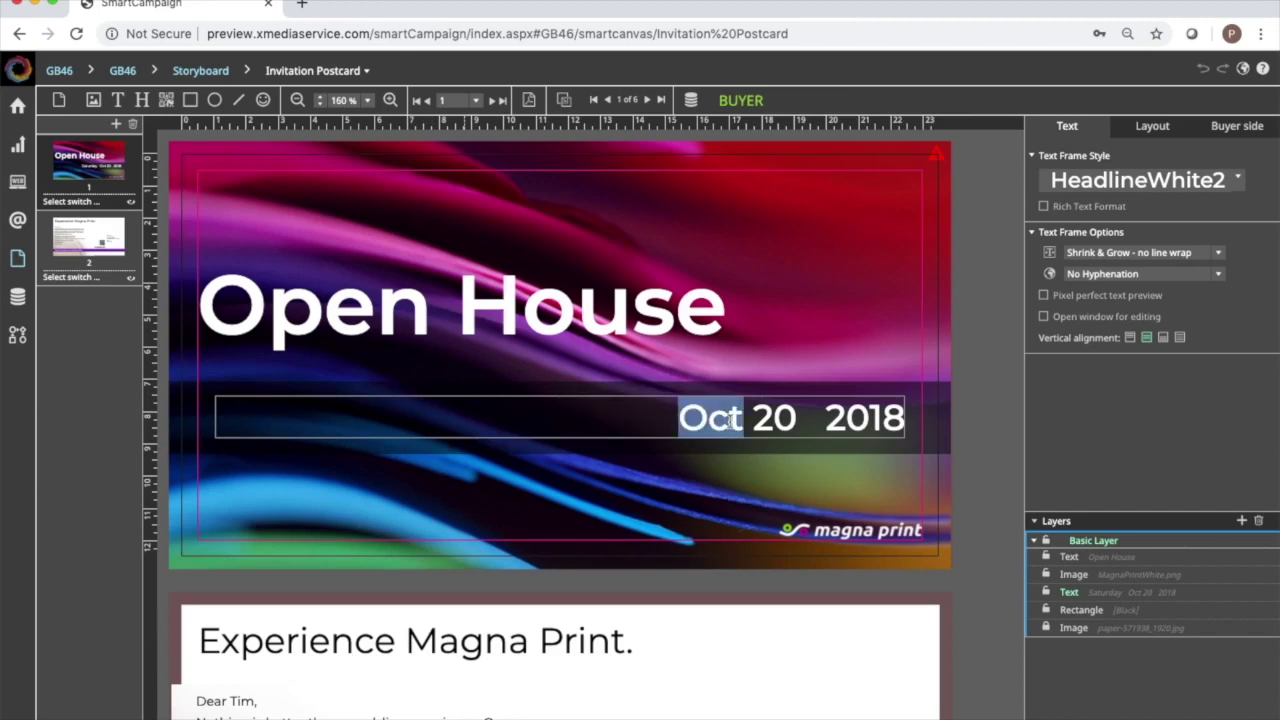
Rewrite the date line as 'June 24 2020'.
type("June")
double_click(779, 420)
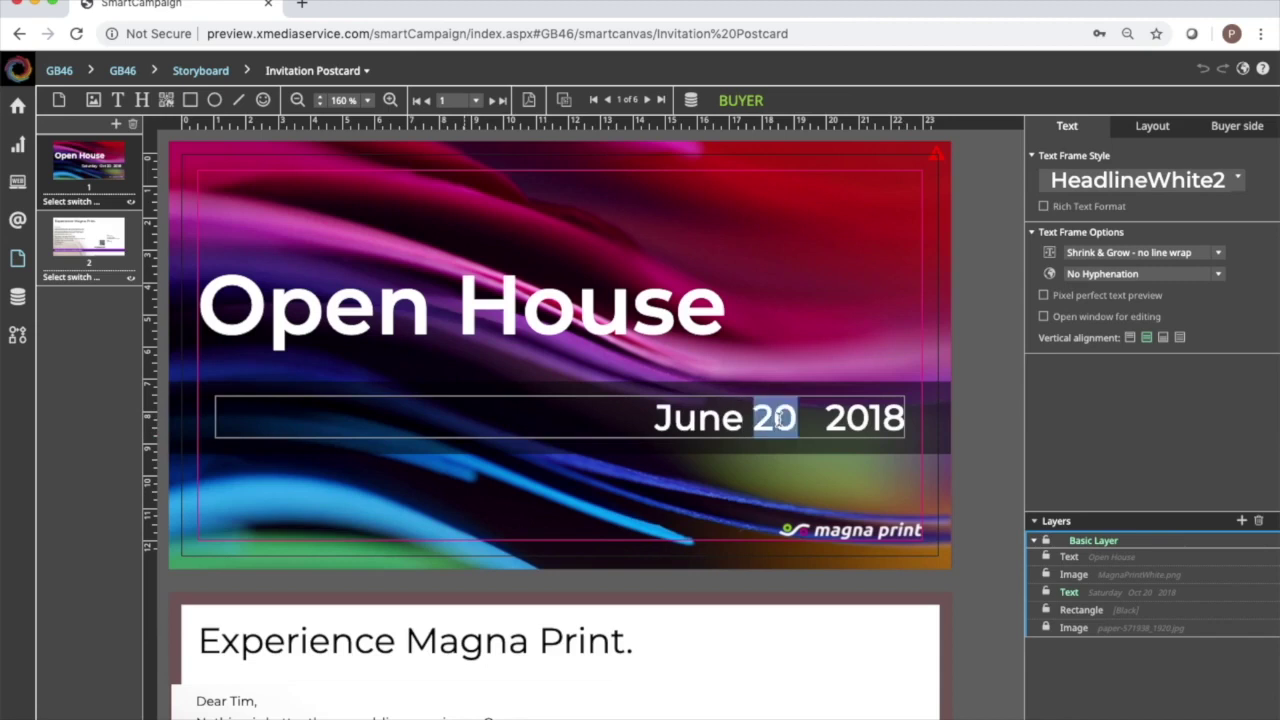
type("24")
double_click(857, 420)
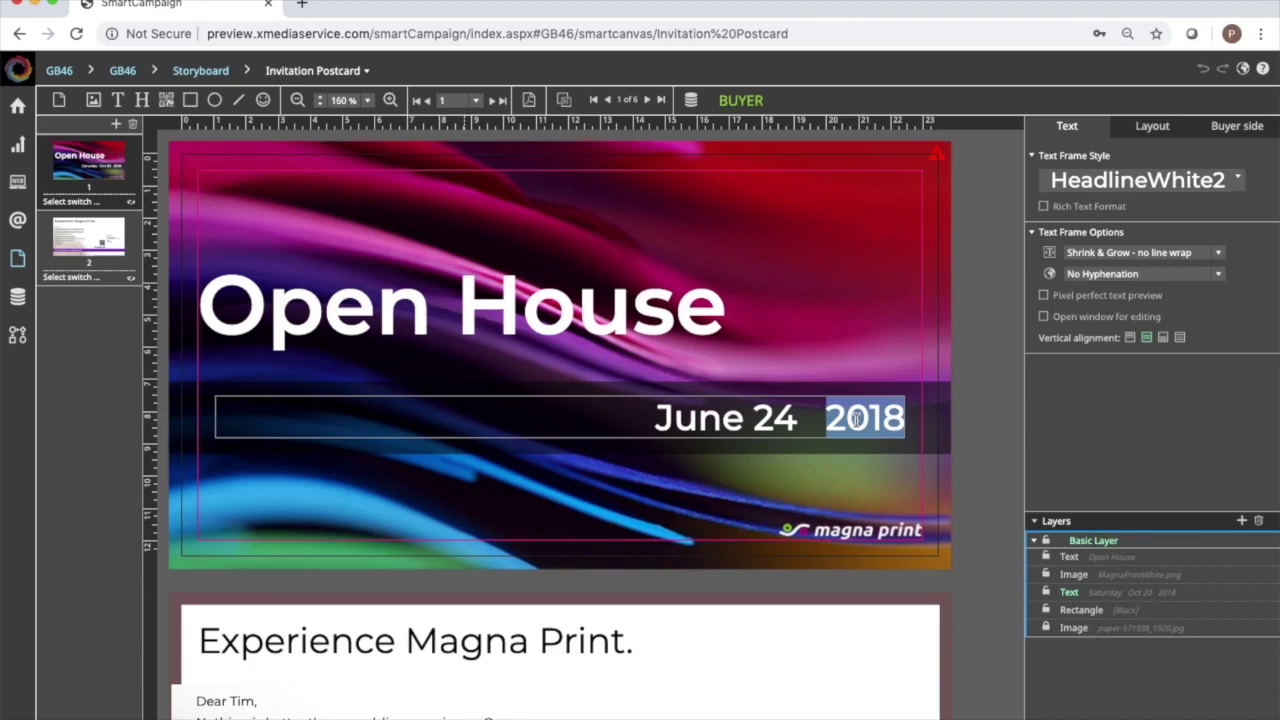
type("2020")
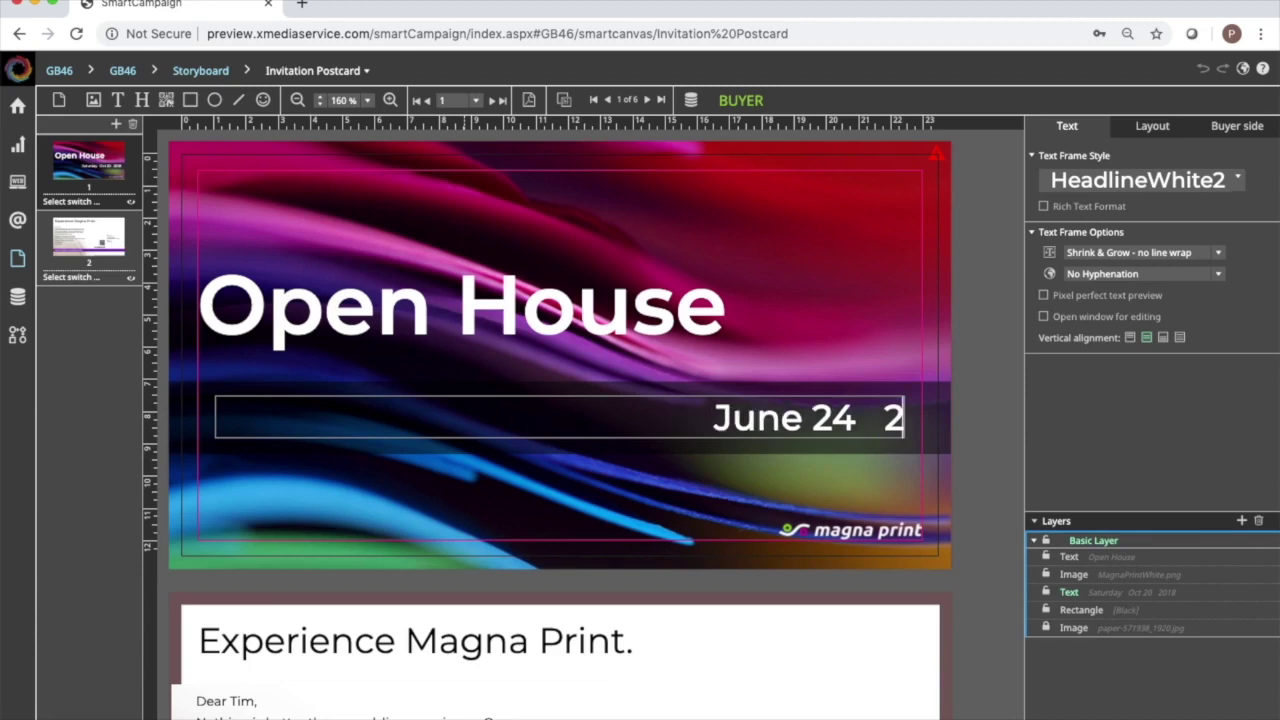
left_click(868, 541)
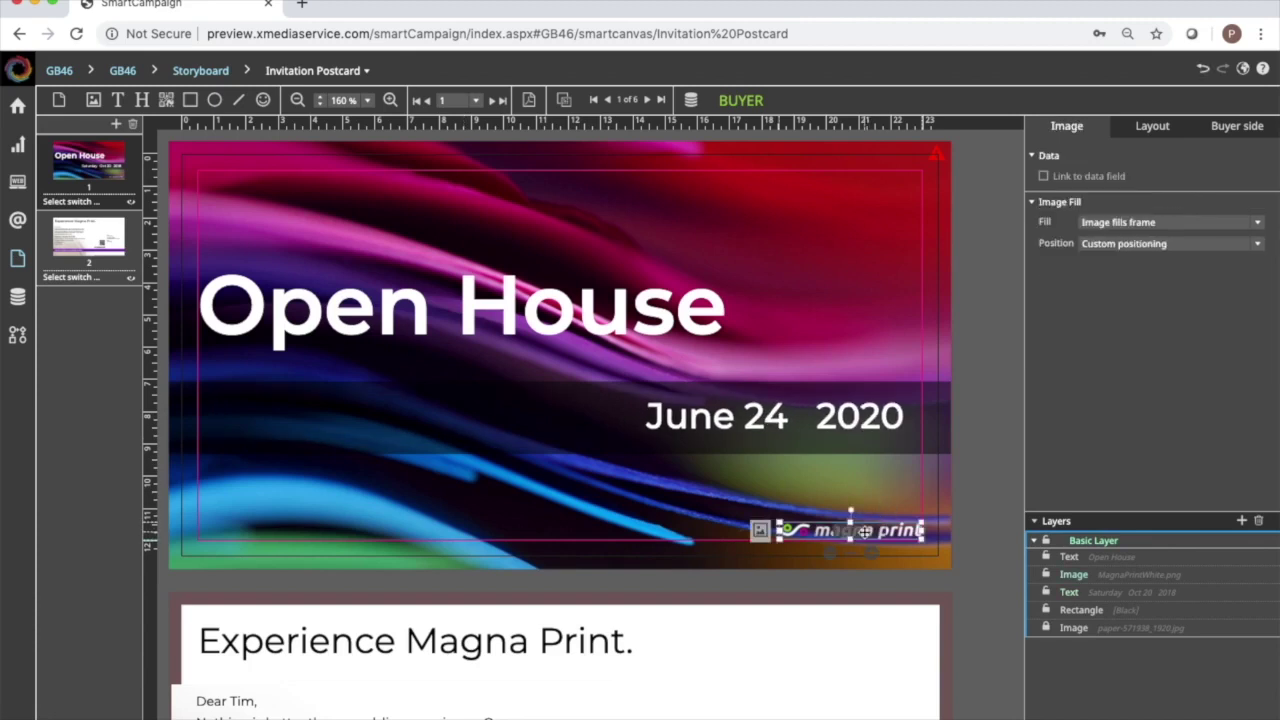
Upload GoldenandBass_Print.png into the image library from the logo frame.
left_click(761, 530)
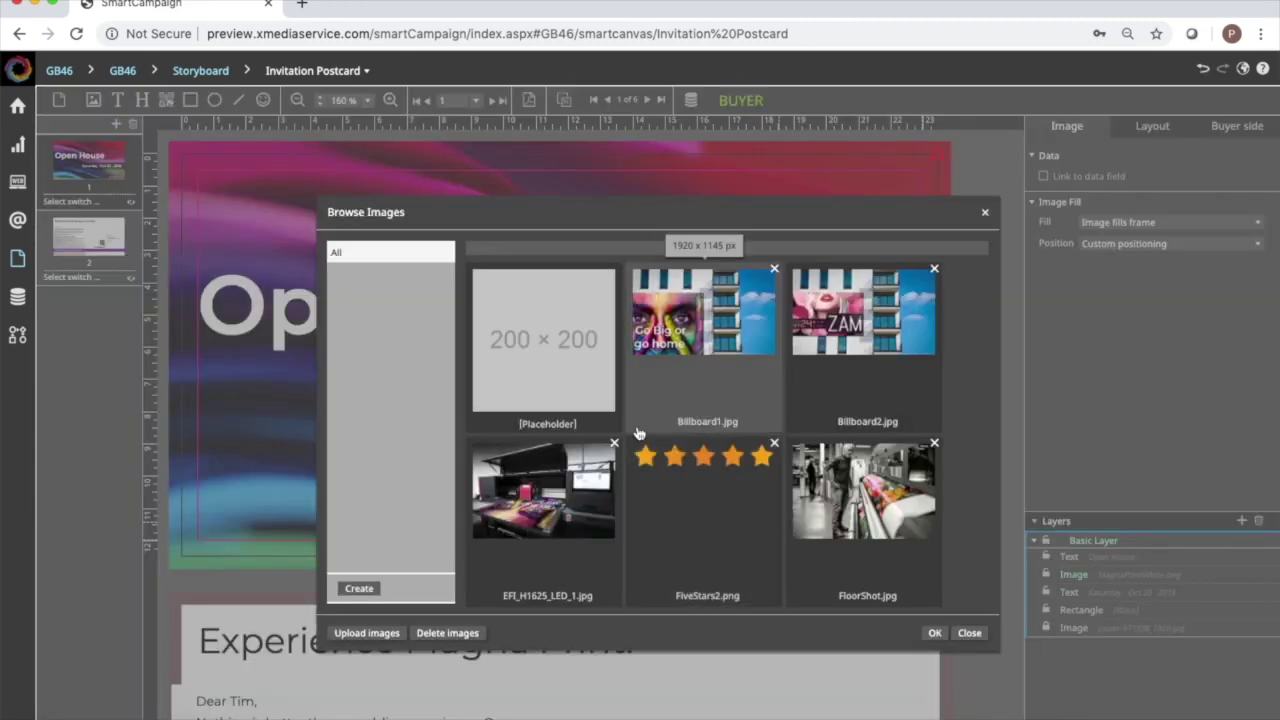
scroll(639, 433, "down", 1)
scroll(639, 433, "down", 4)
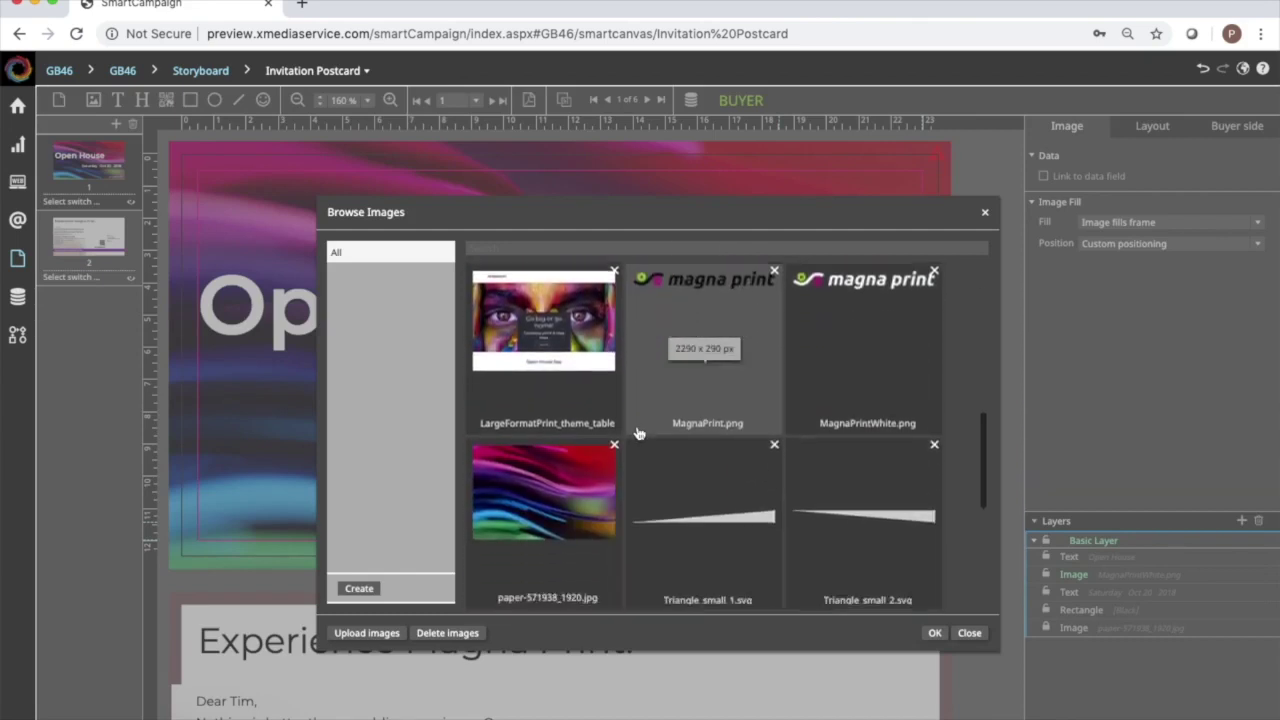
scroll(639, 433, "down", 5)
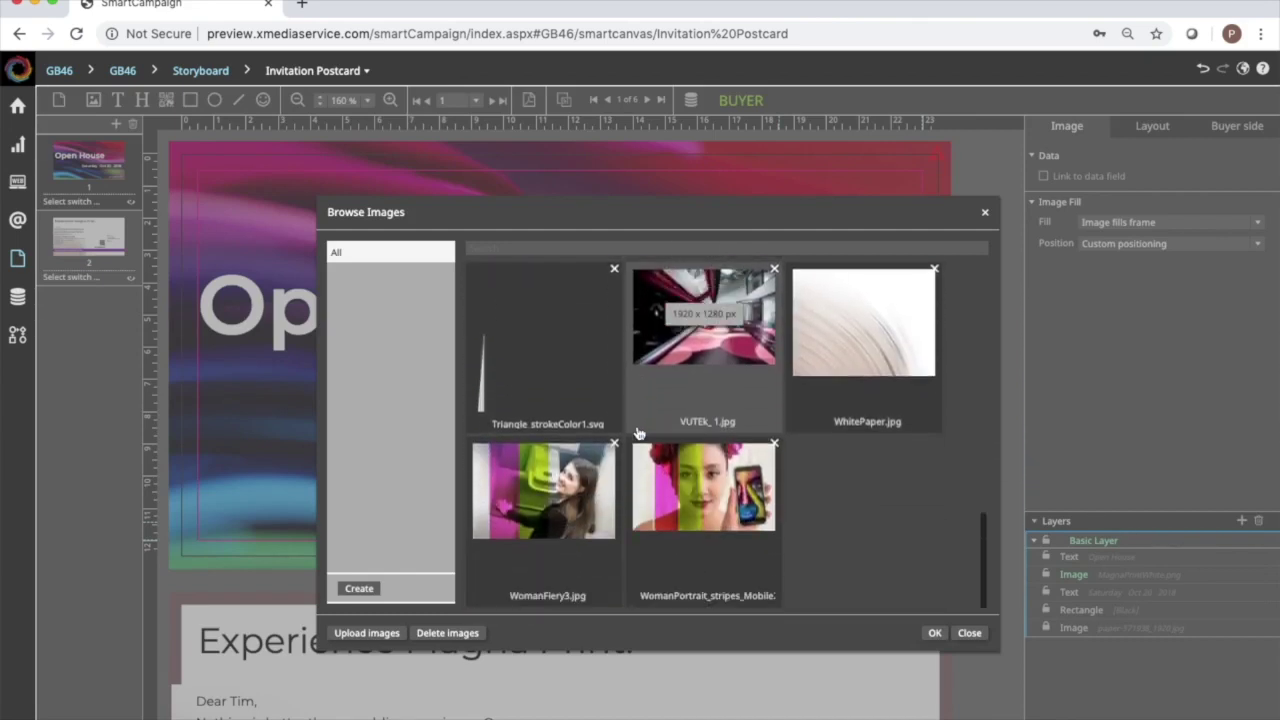
left_click(366, 633)
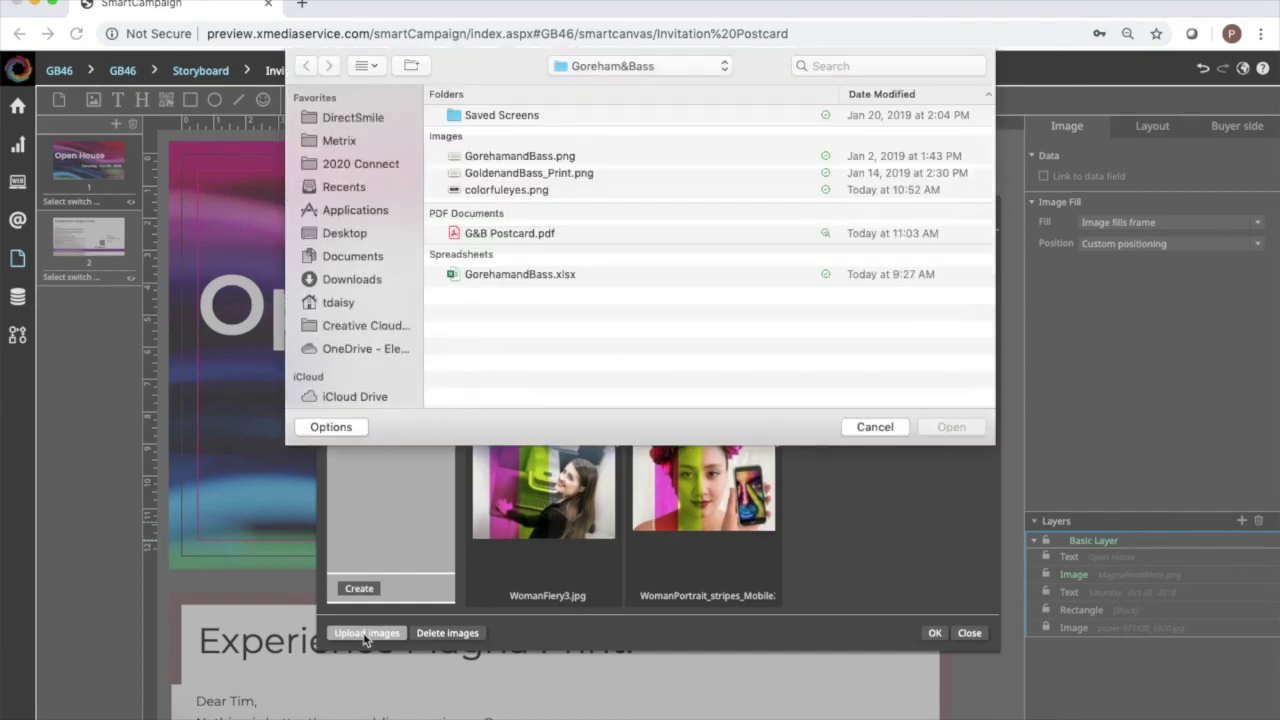
left_click(555, 174)
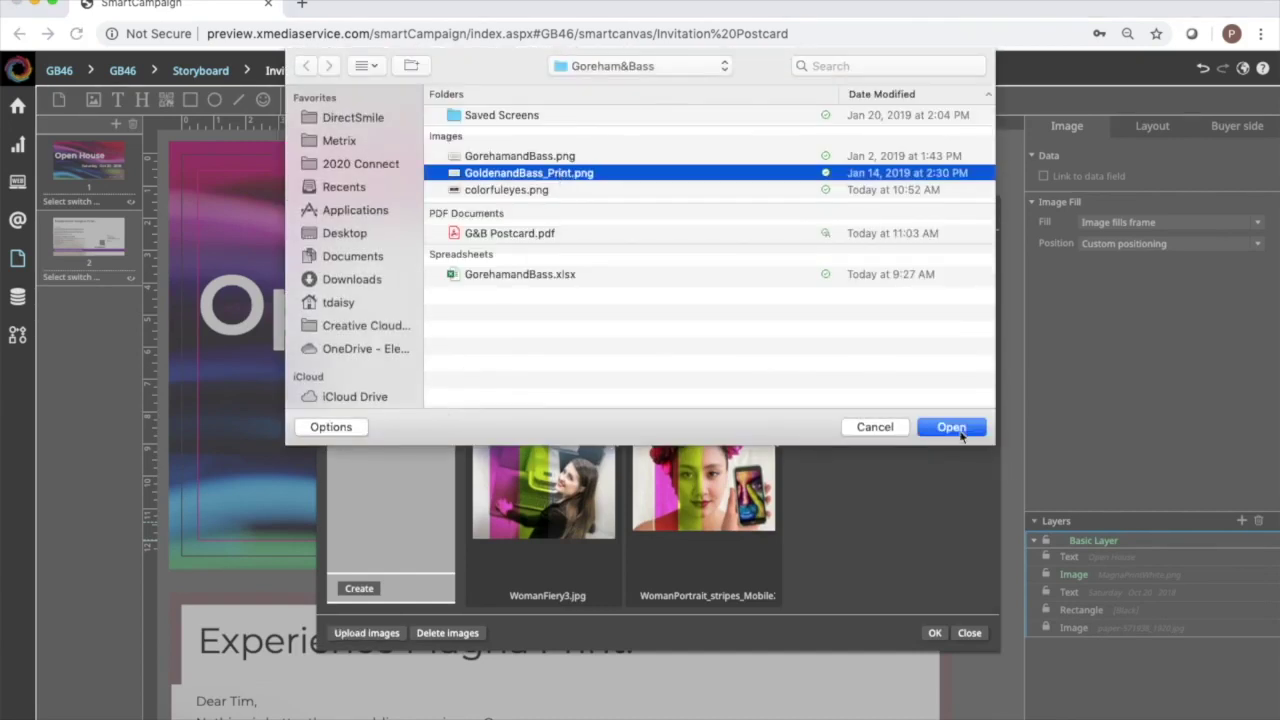
left_click(951, 427)
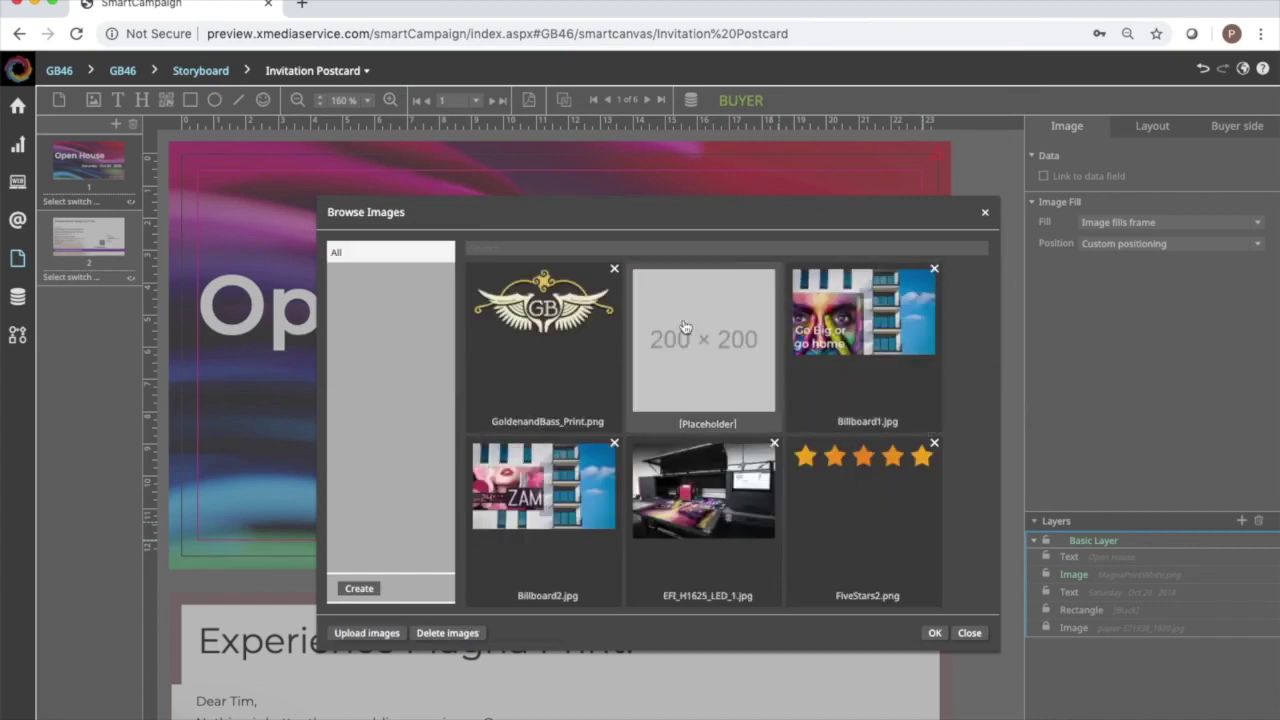
double_click(571, 346)
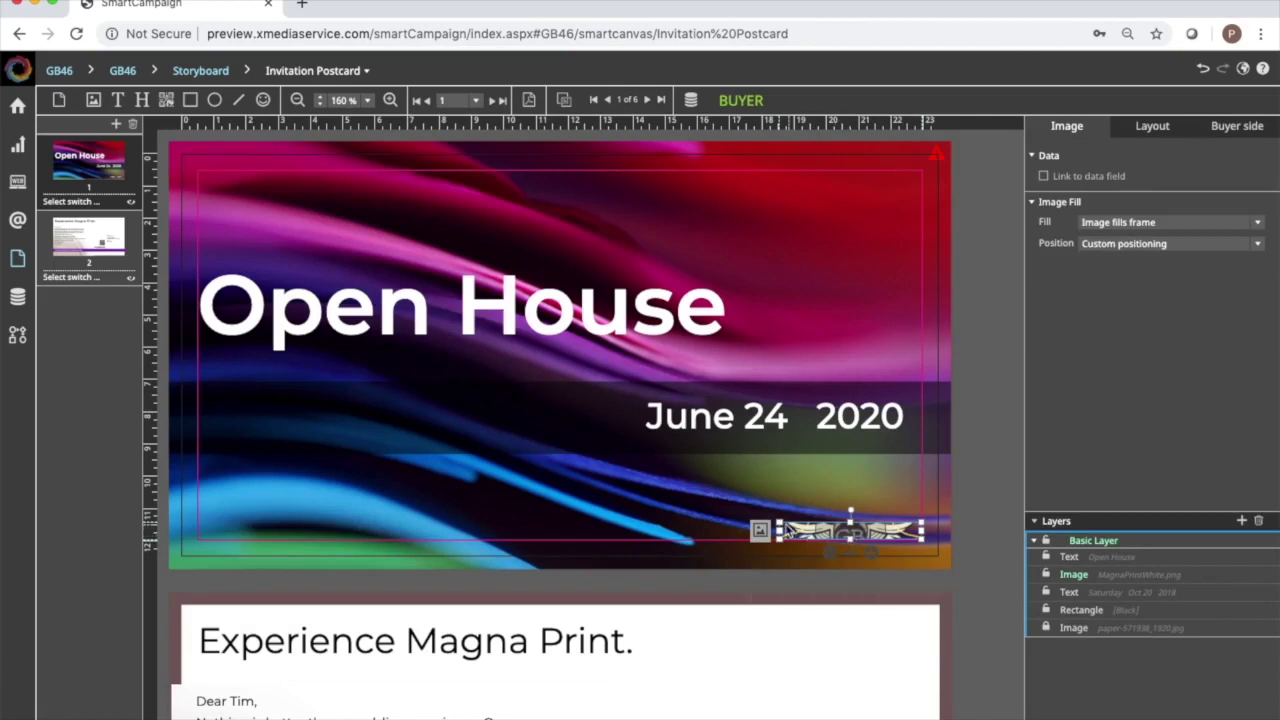
Delete the old logo and place the GB logo at the bottom right below the date.
right_click(803, 535)
left_click(816, 539)
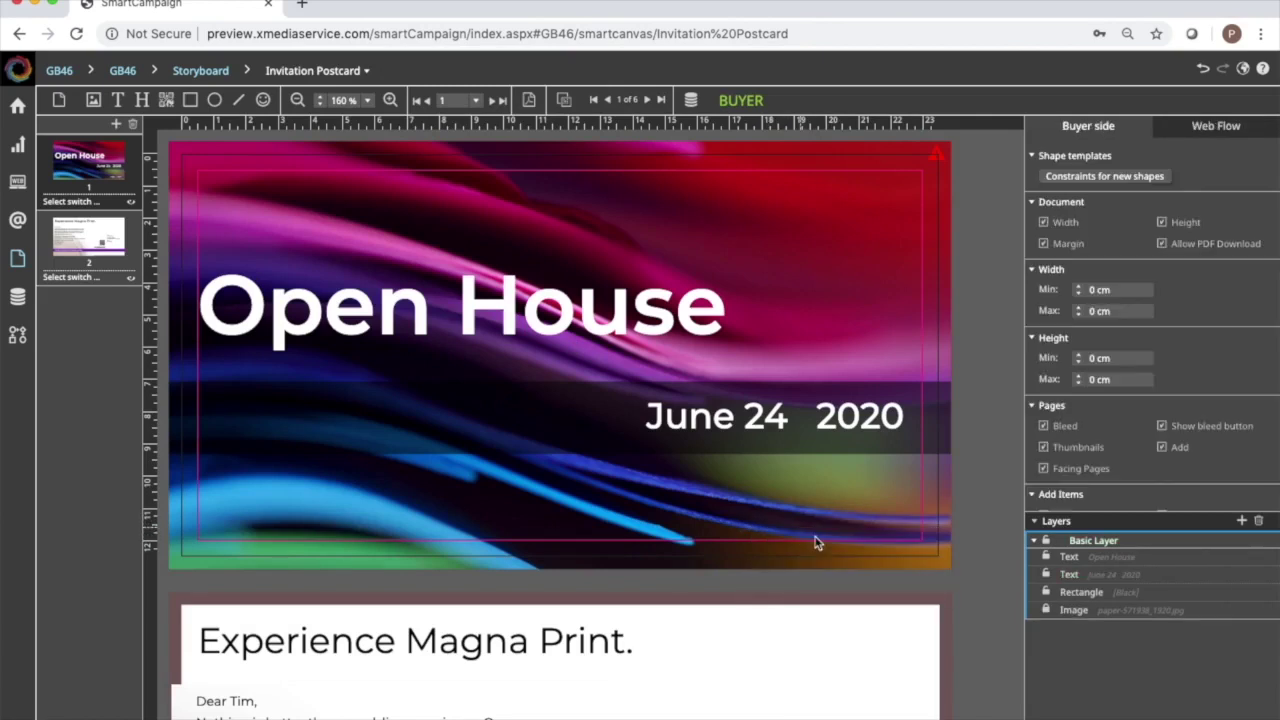
left_click(95, 102)
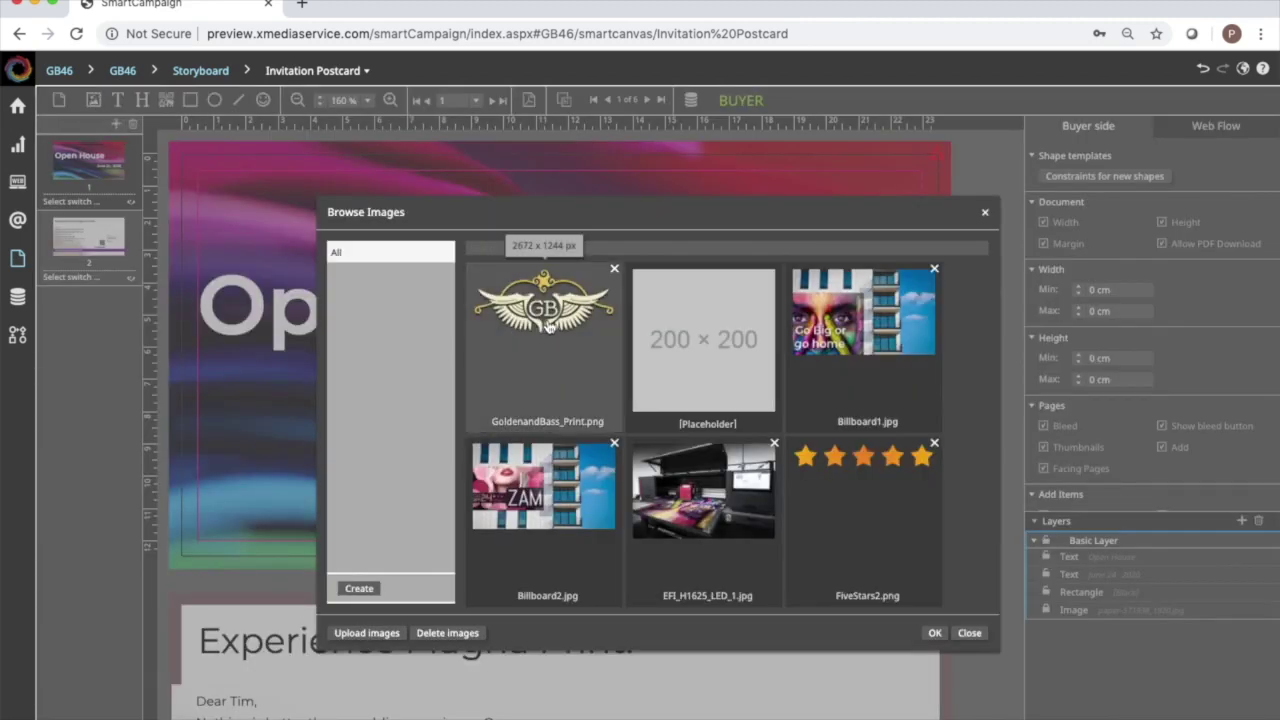
double_click(549, 324)
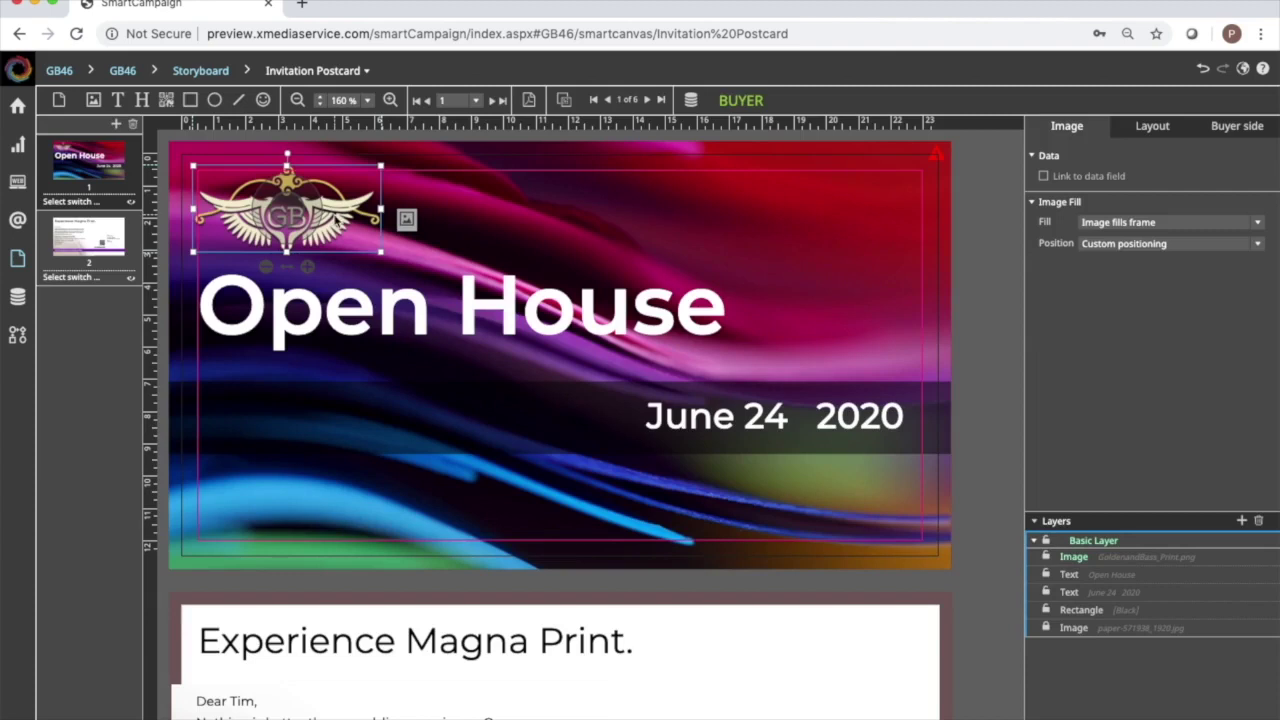
left_click_drag(345, 220, 887, 509)
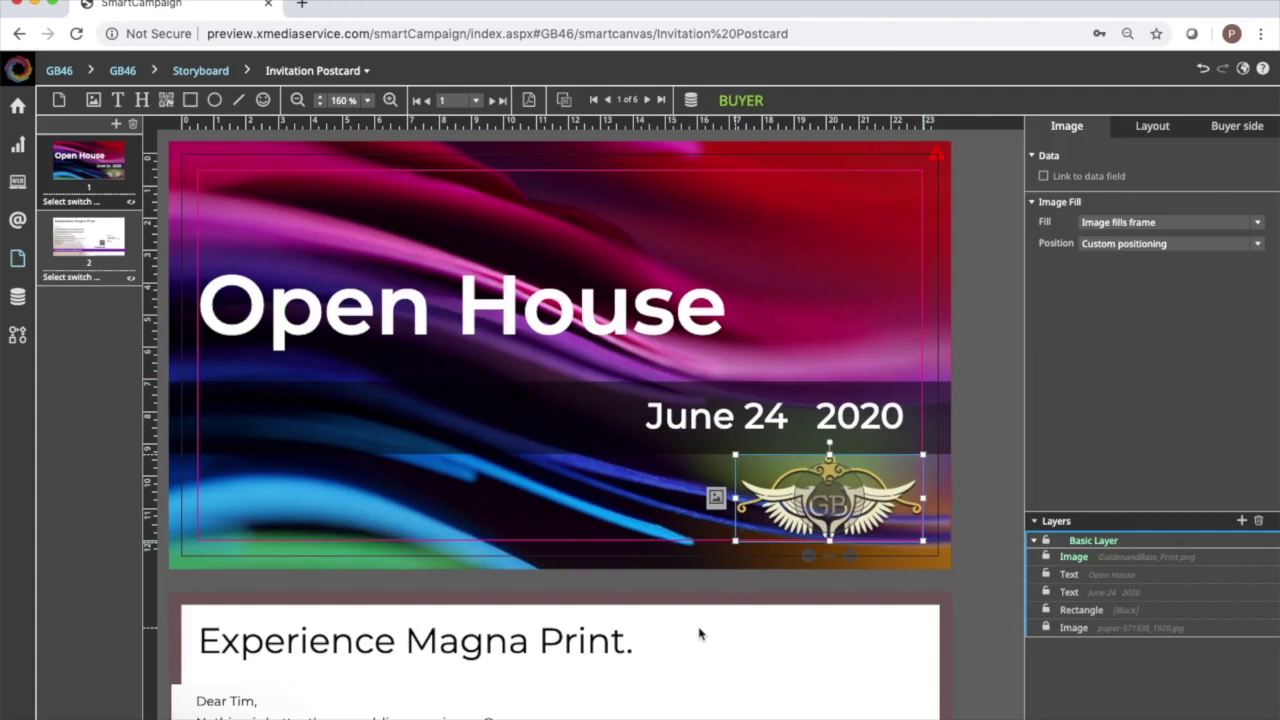
scroll(704, 630, "down", 5)
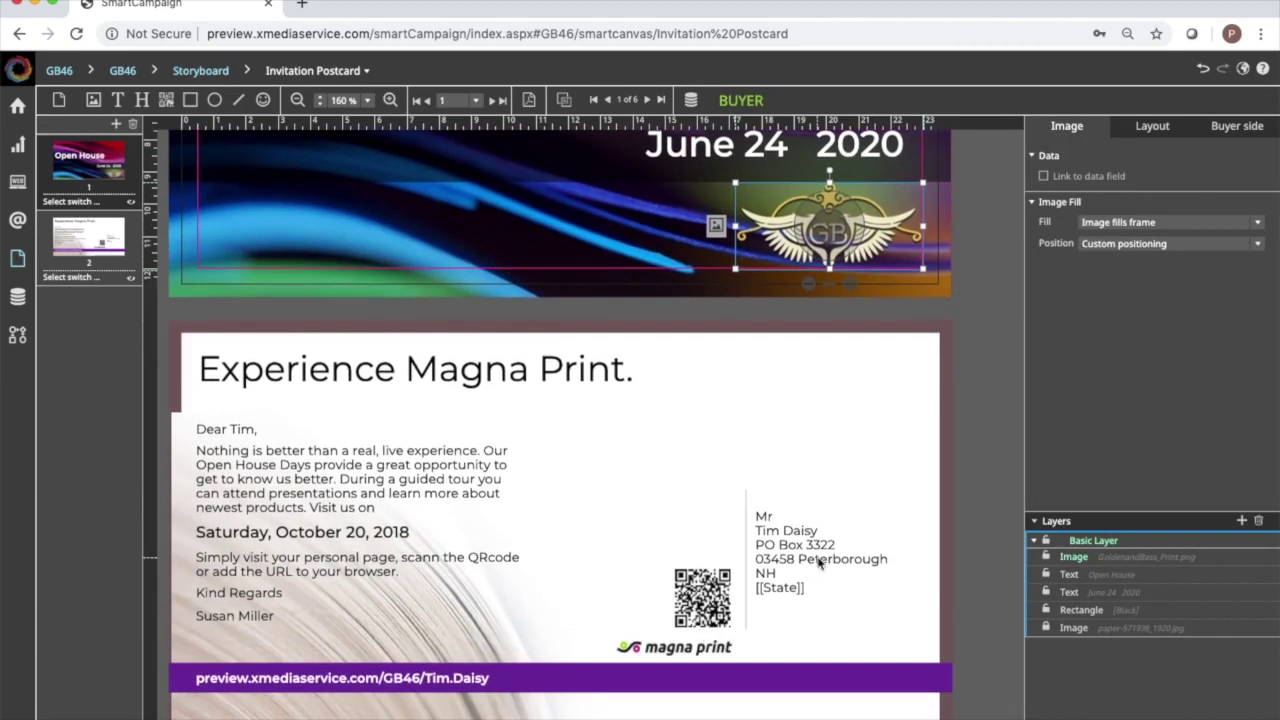
Remove the [[Street2]] field and its empty line from the address block.
left_click(812, 560)
left_click(735, 560)
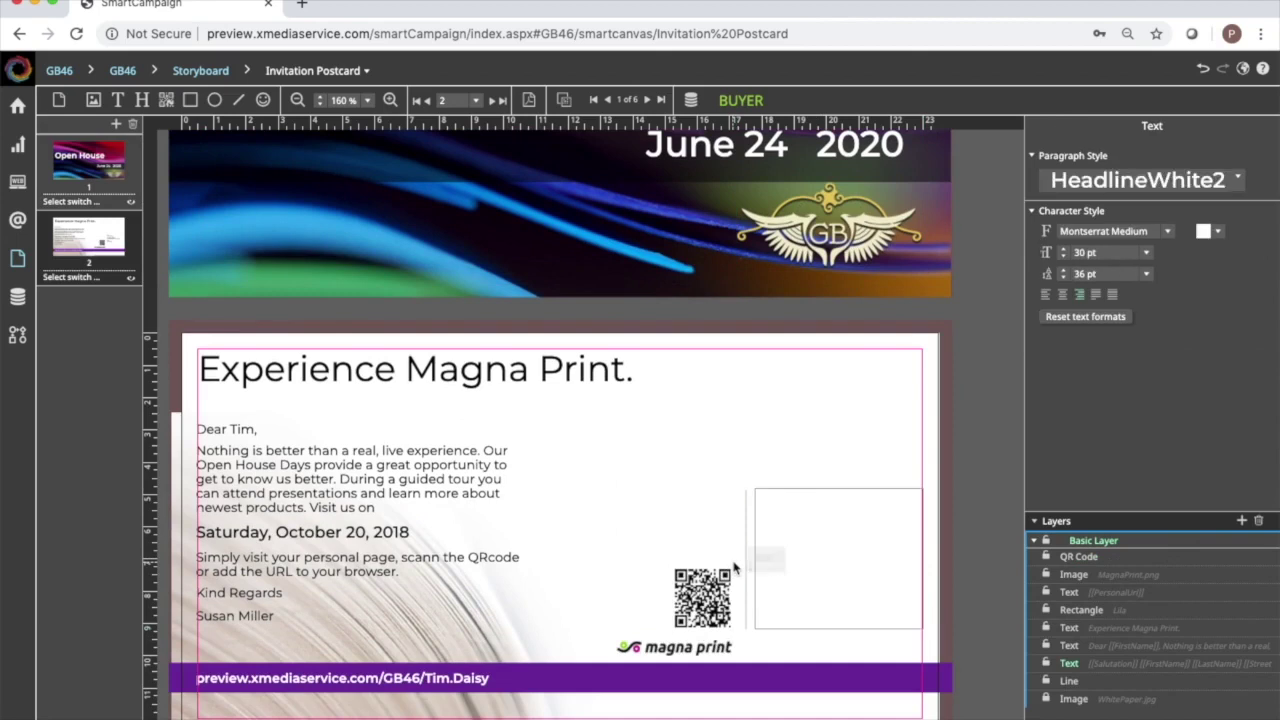
key("Down")
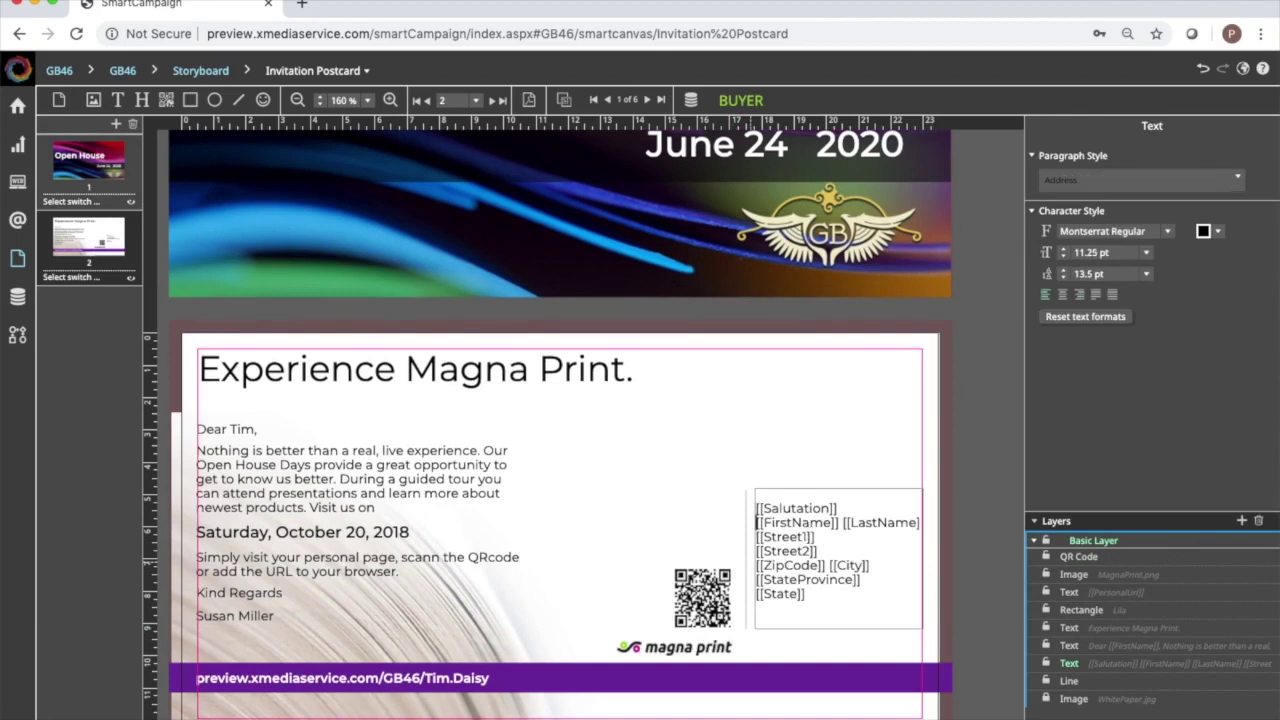
left_click(842, 522)
key("Home")
left_click_drag(820, 550, 757, 537)
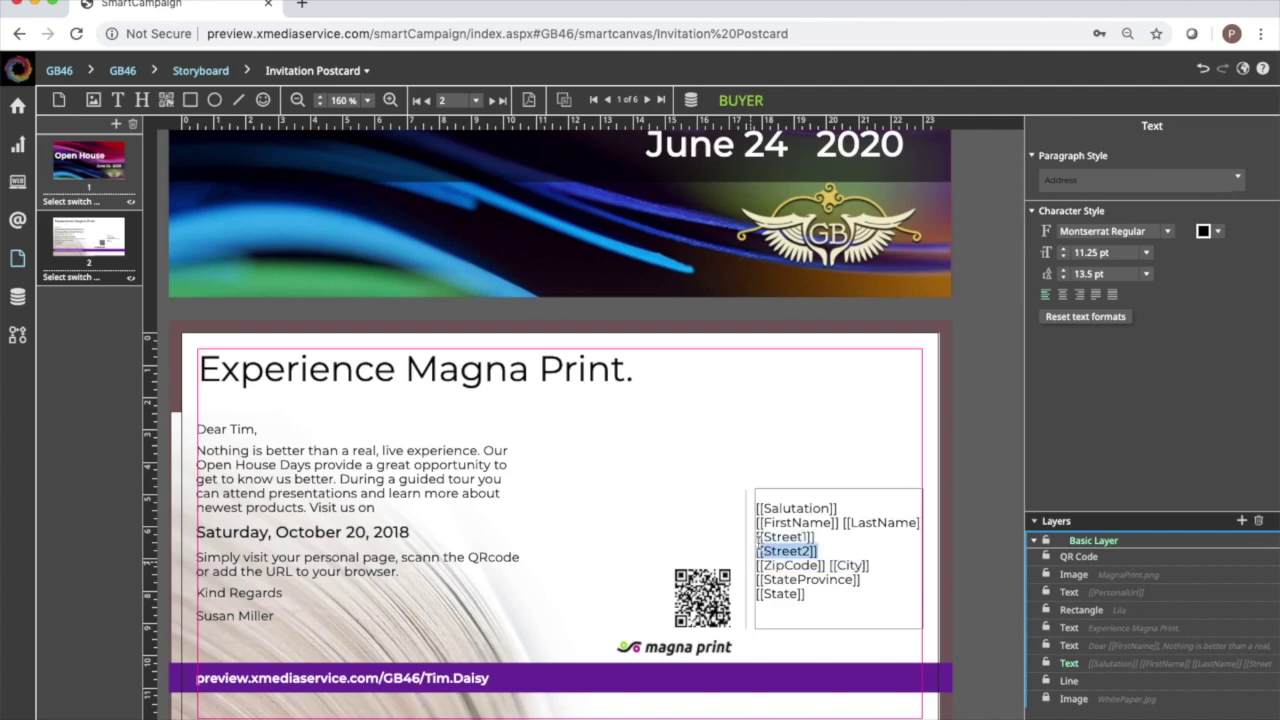
key("BackSpace")
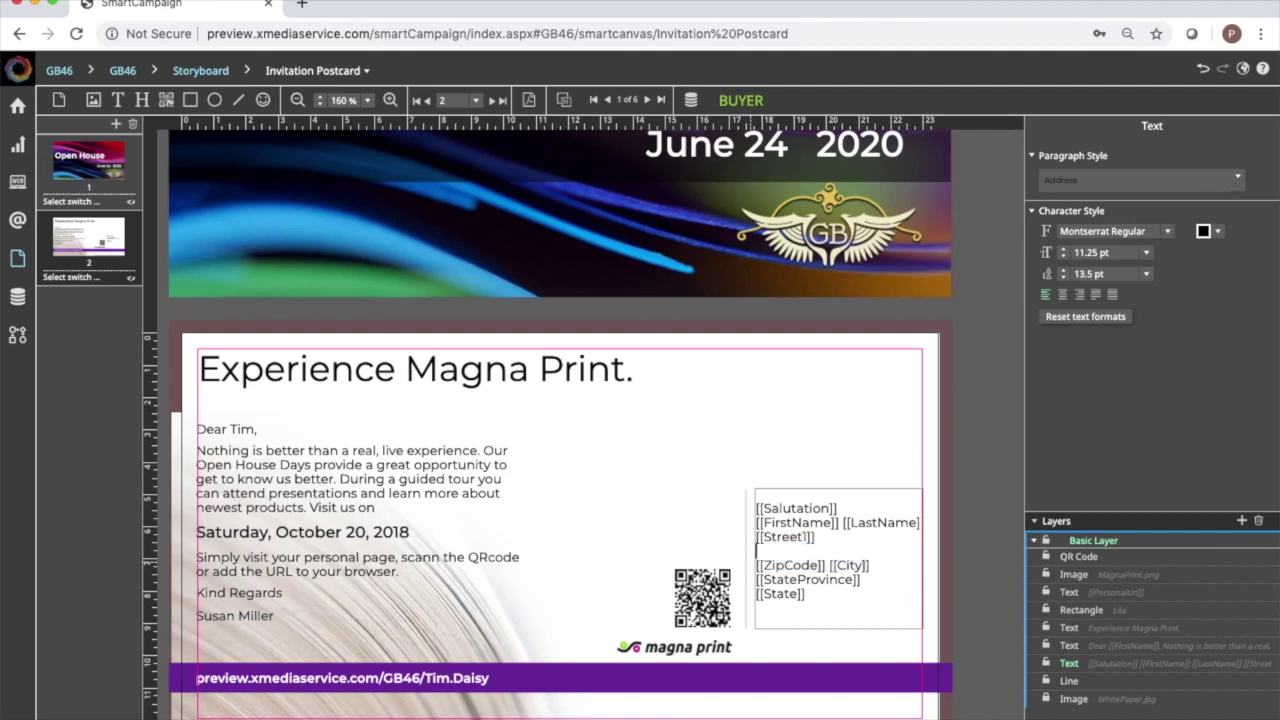
key("BackSpace")
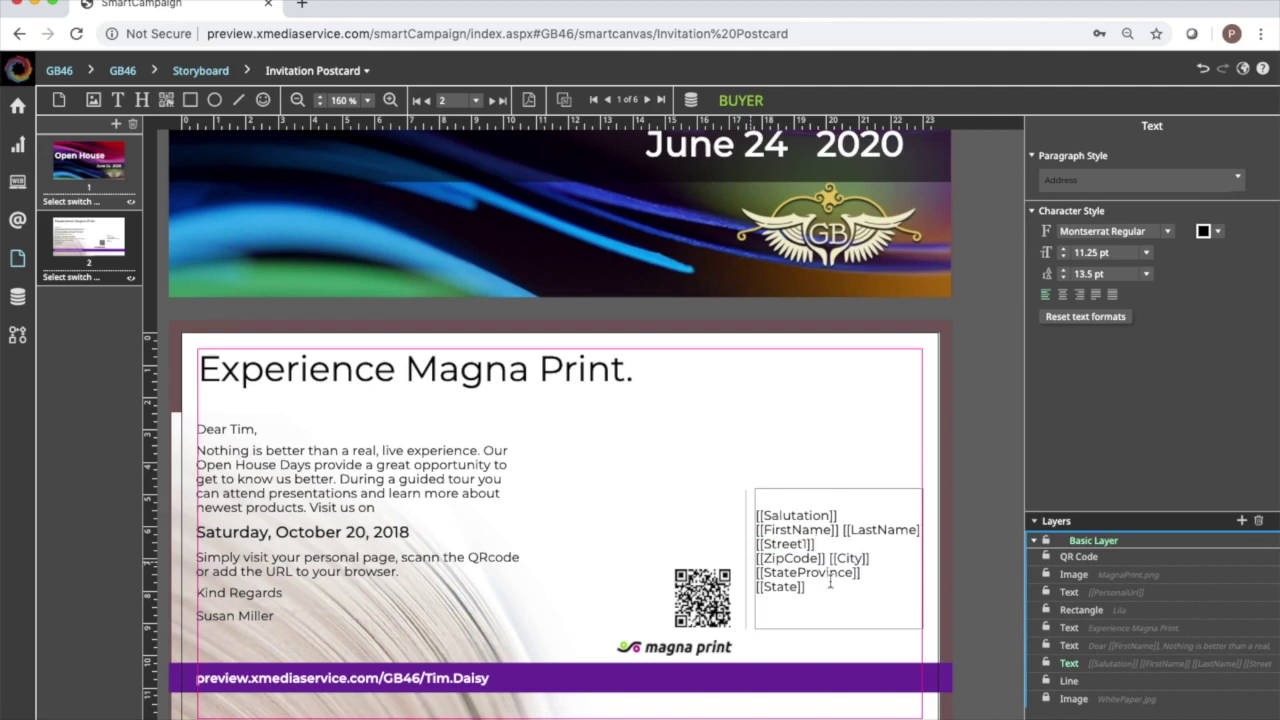
Delete [[State]], move [[StateProvince]] above the zip line, and add [[City]] after it with a comma.
left_click_drag(808, 587, 756, 587)
key("BackSpace")
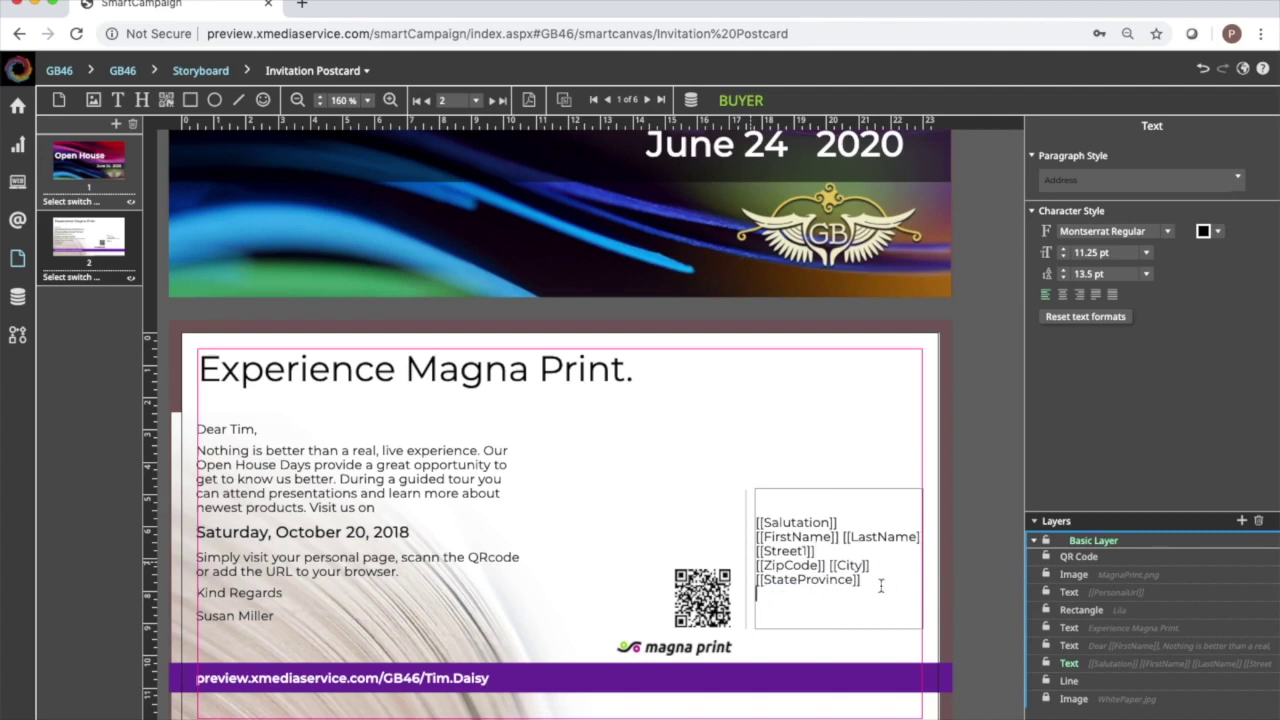
left_click_drag(860, 580, 755, 581)
key("ctrl+c")
key("BackSpace")
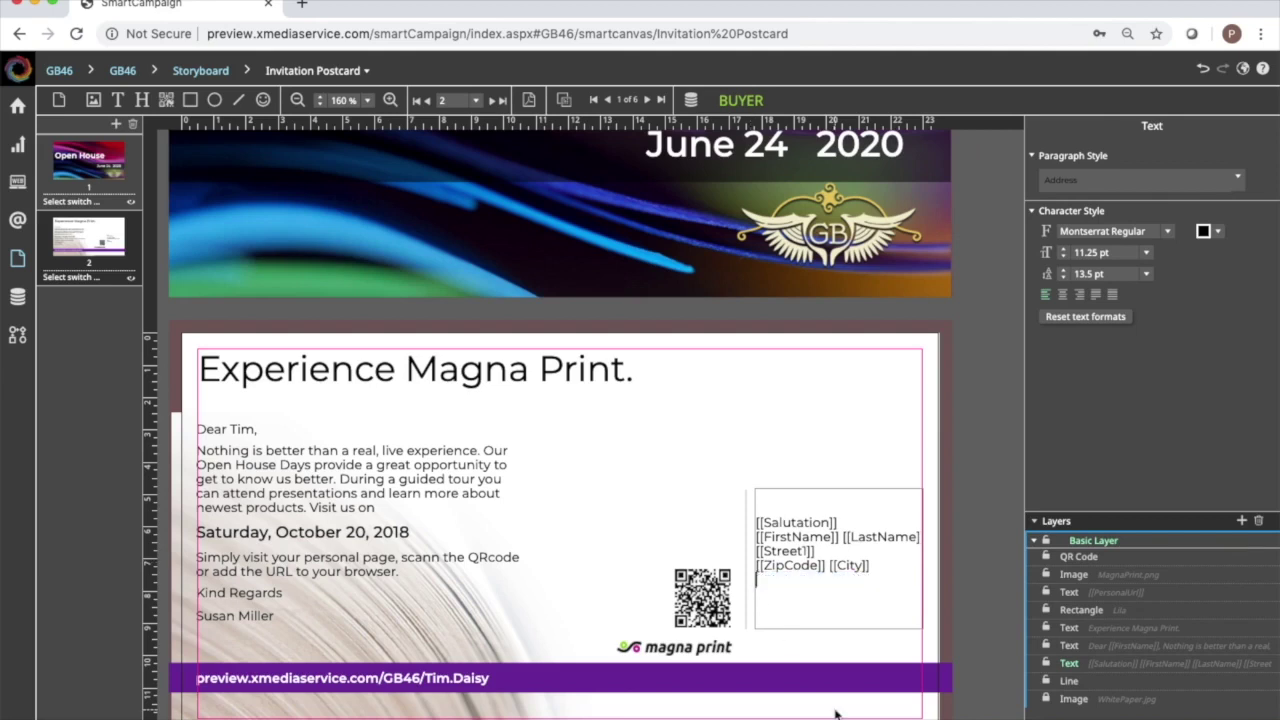
key("Up")
key("ctrl+v")
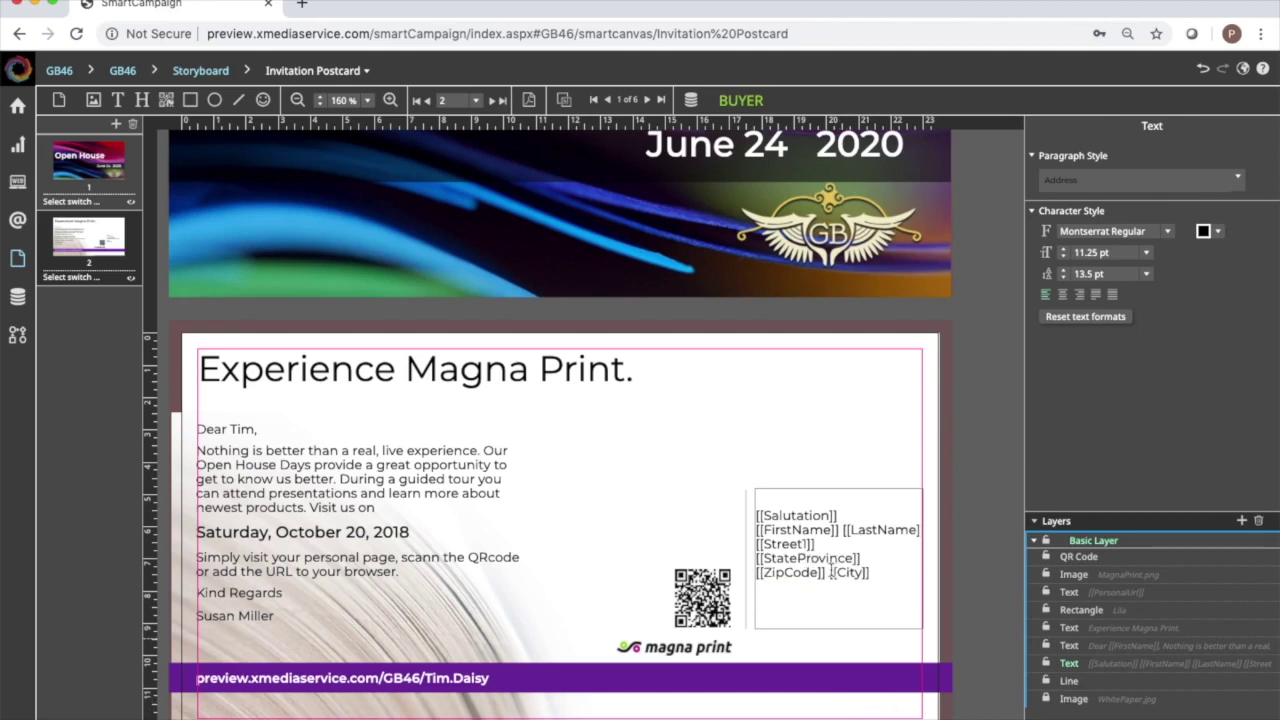
left_click_drag(830, 570, 873, 574)
key("ctrl+x")
left_click(872, 557)
type(",")
key("ctrl+v")
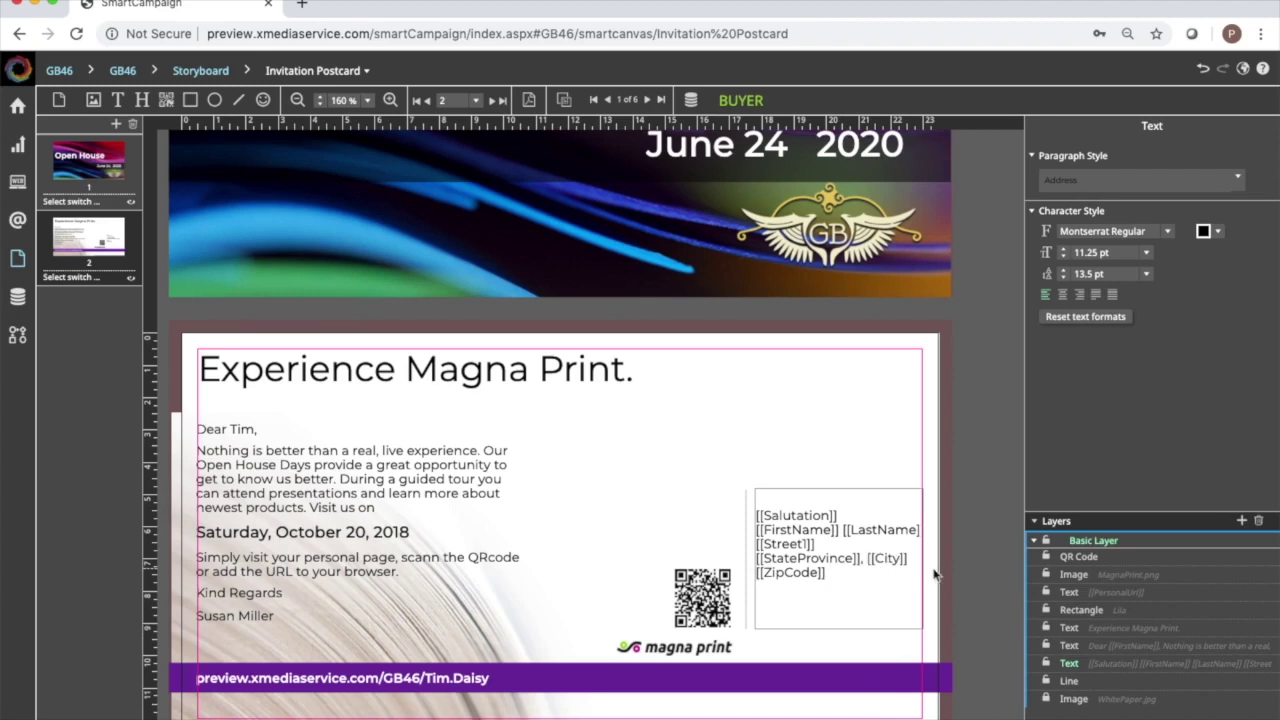
left_click(861, 420)
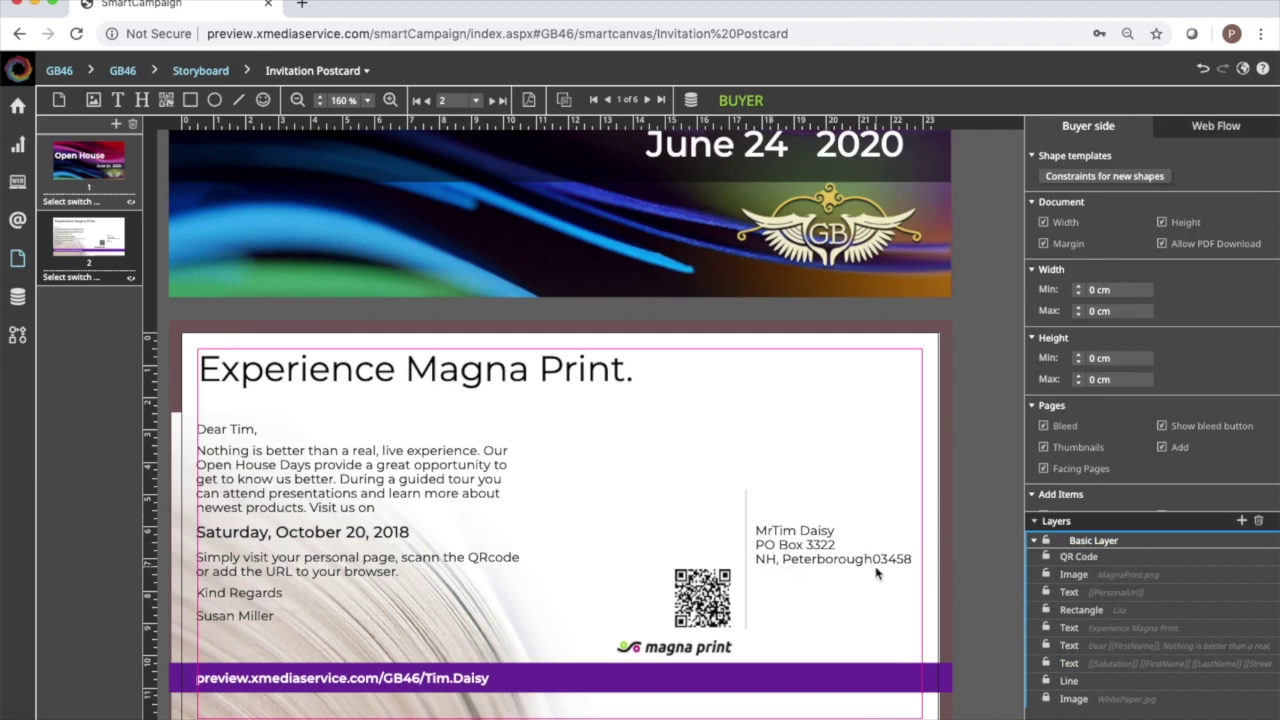
Rework the last address line so it reads [[City]], [[StateProvince]], then zip code.
left_click(820, 558)
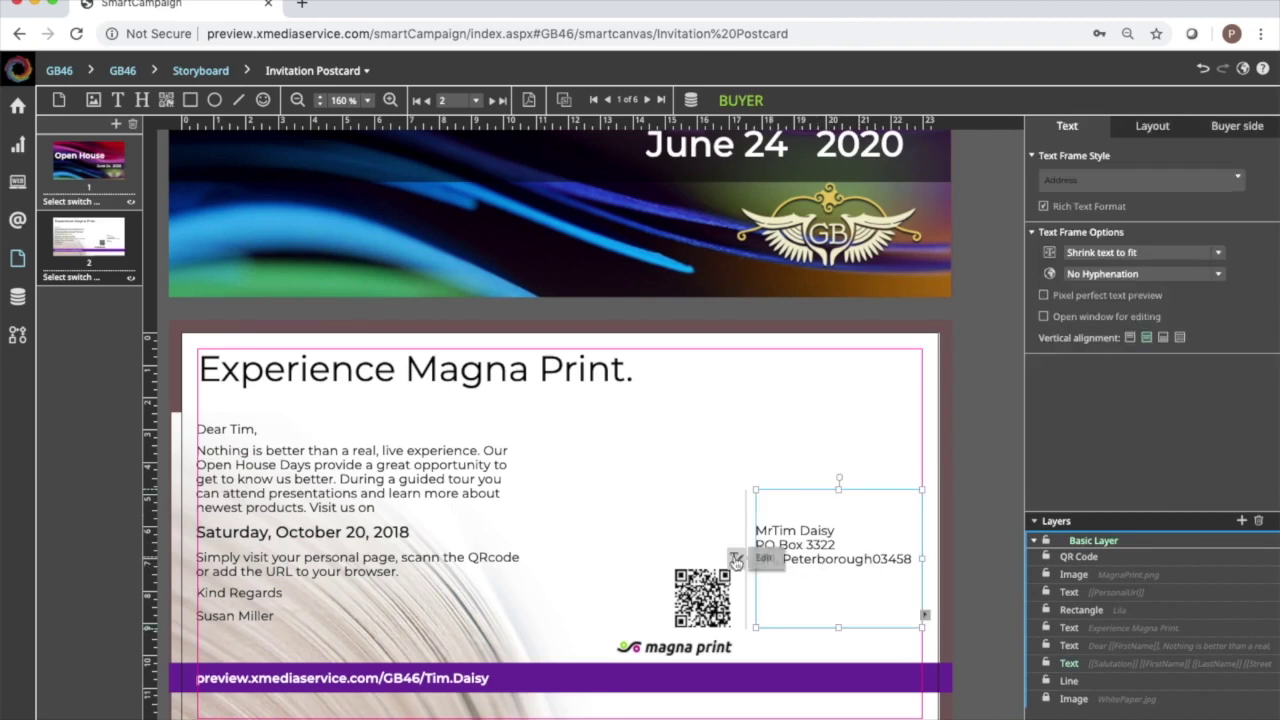
double_click(800, 565)
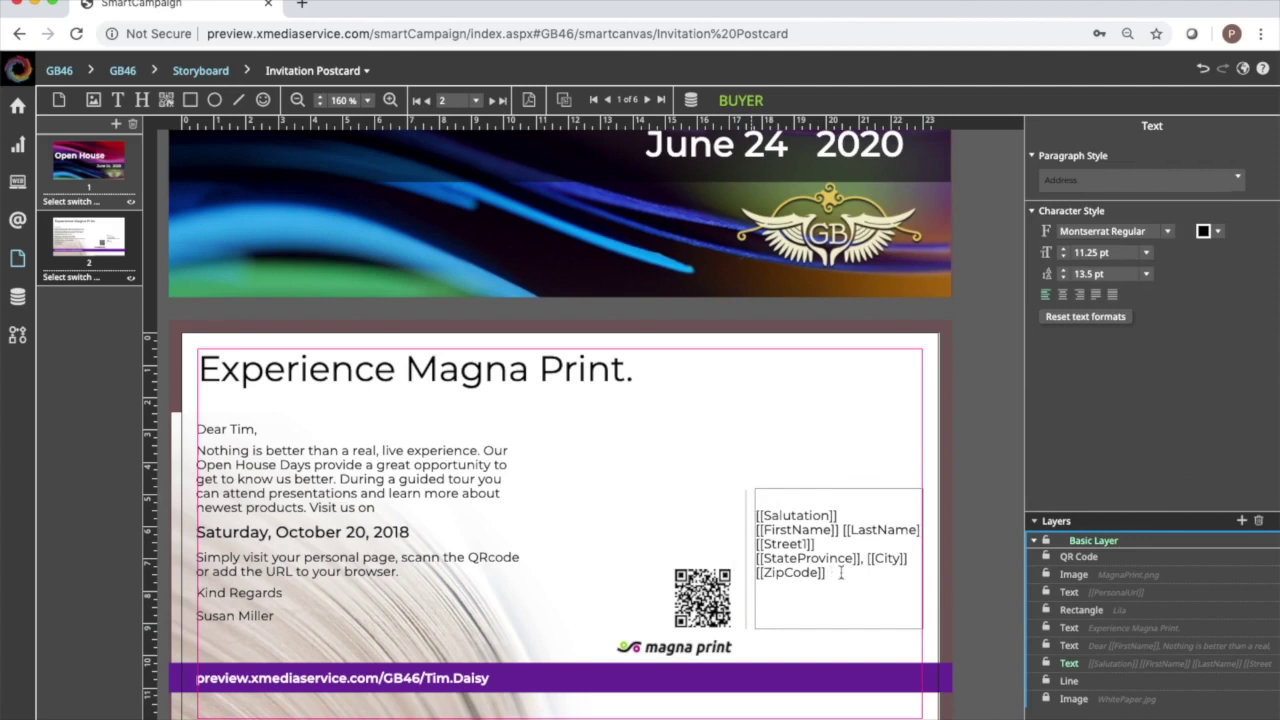
left_click_drag(911, 560, 870, 559)
key("BackSpace")
key("super+z")
type(",")
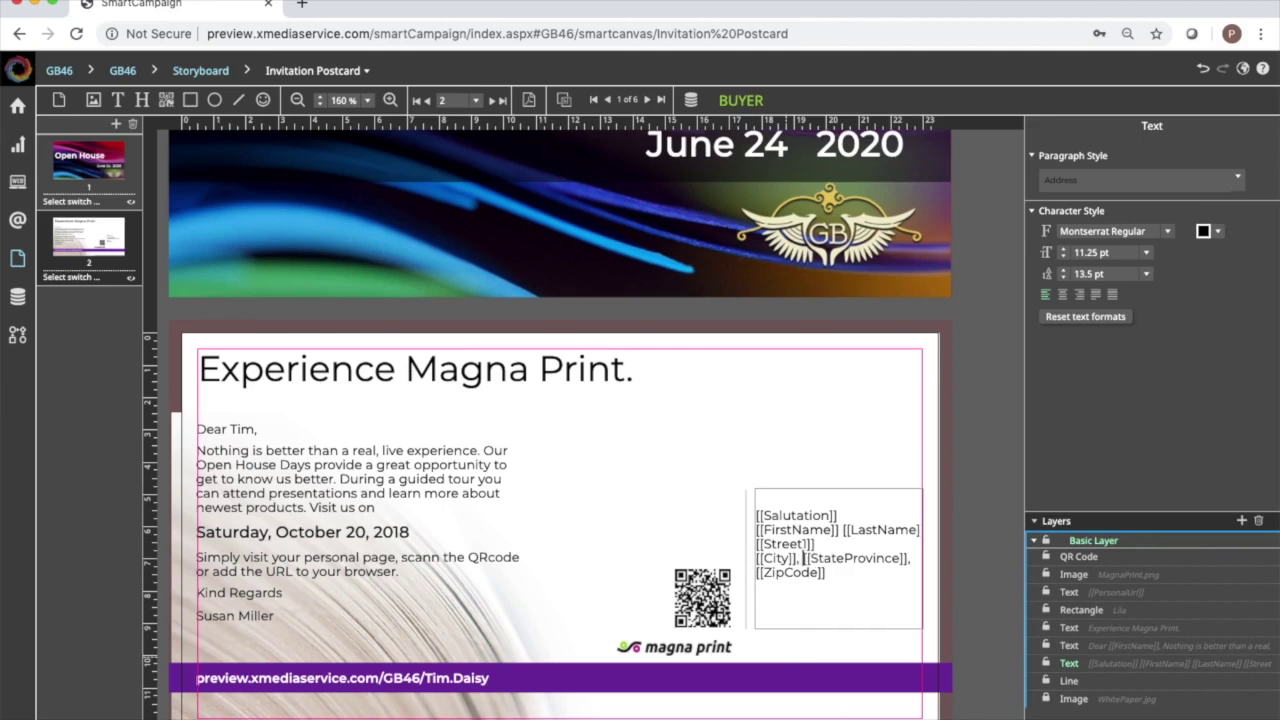
key("Right")
key("Right")
key("Right")
key("Right")
key("Right")
key("Right")
key("Right")
key("Right")
key("Right")
key("Right")
key("Right")
key("Right")
key("Right")
key("Right")
key("Right")
key("Right")
key("Right")
key("Right")
key("Right")
left_click(831, 388)
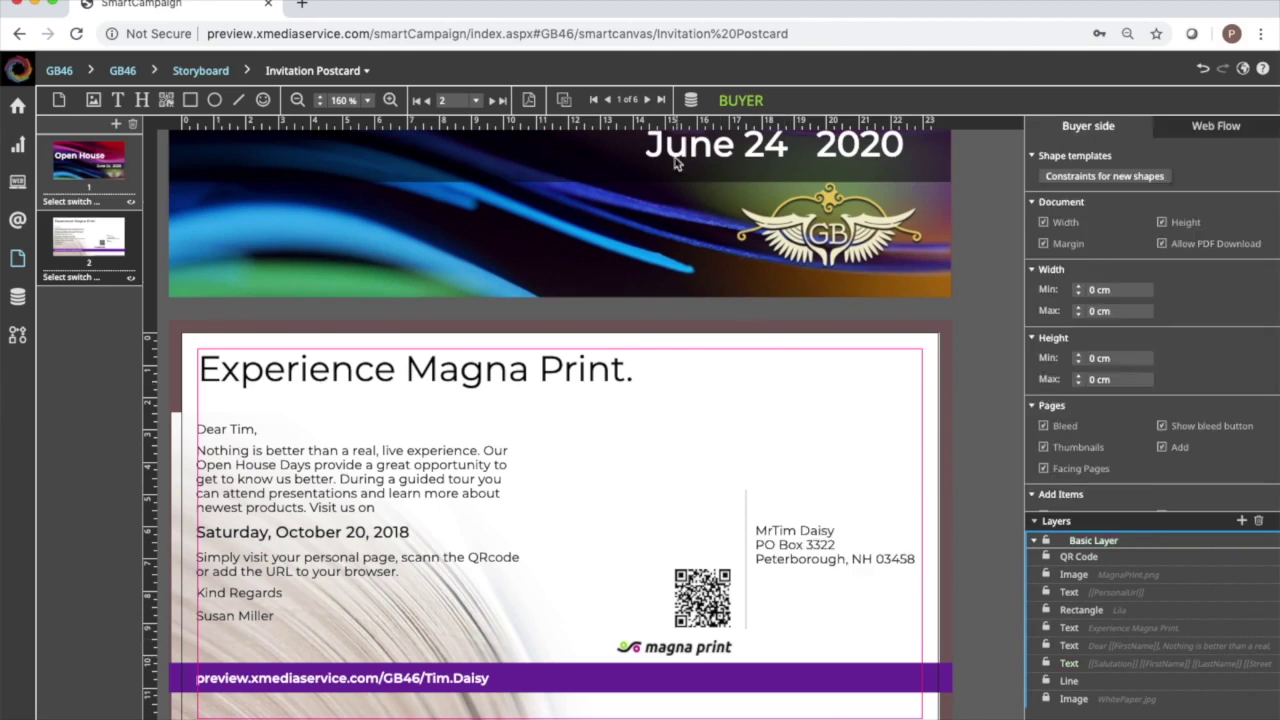
On data row 3, remove the line break after [[Salutation]] so the name follows it.
left_click(648, 101)
left_click(648, 101)
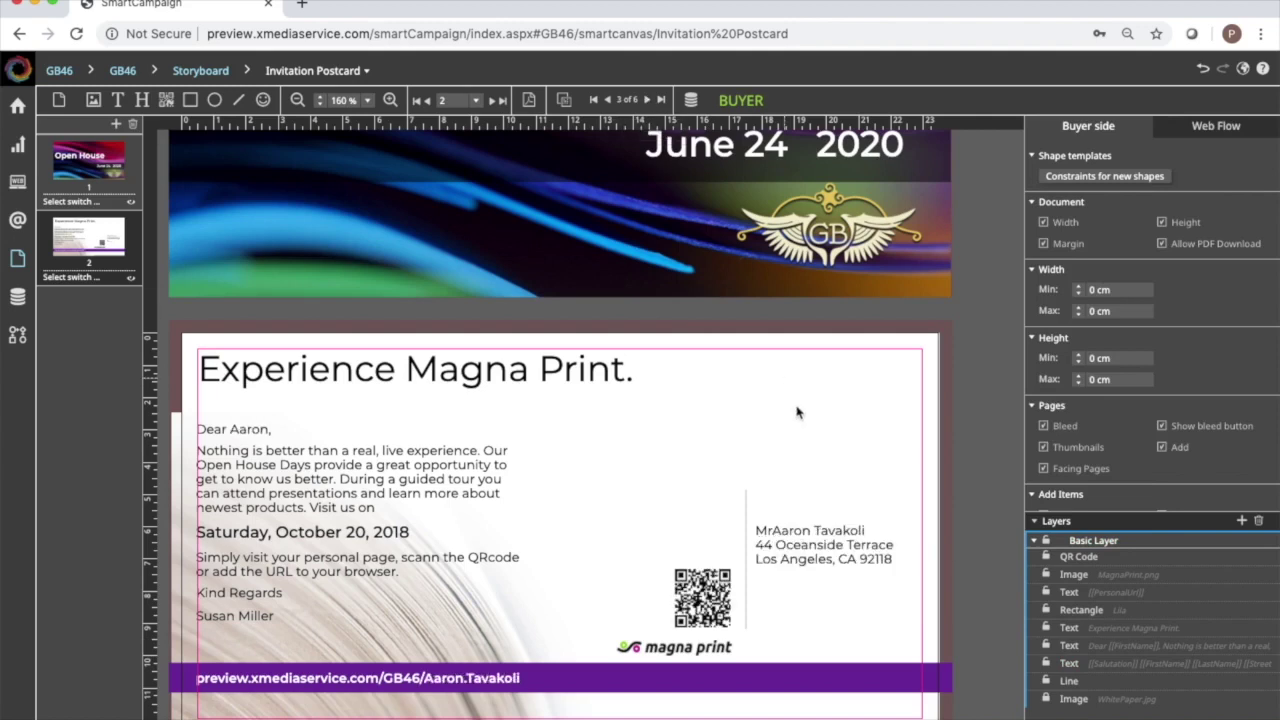
left_click(805, 550)
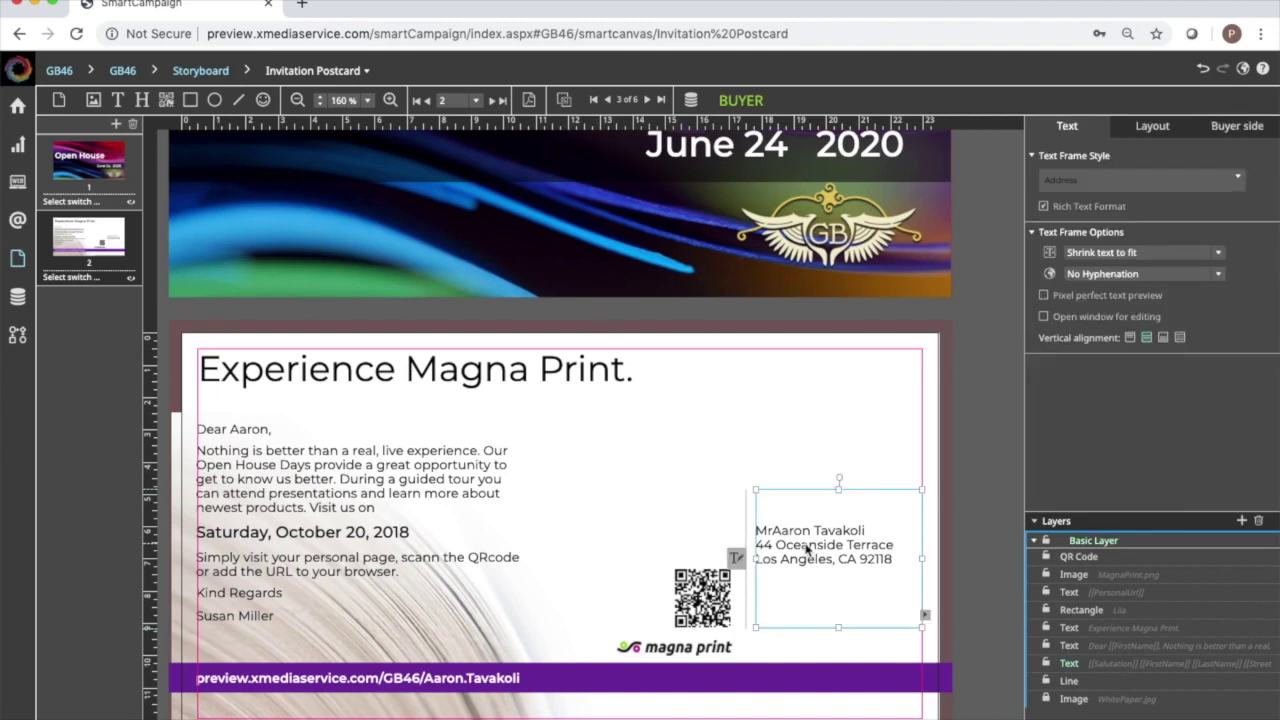
left_click(736, 557)
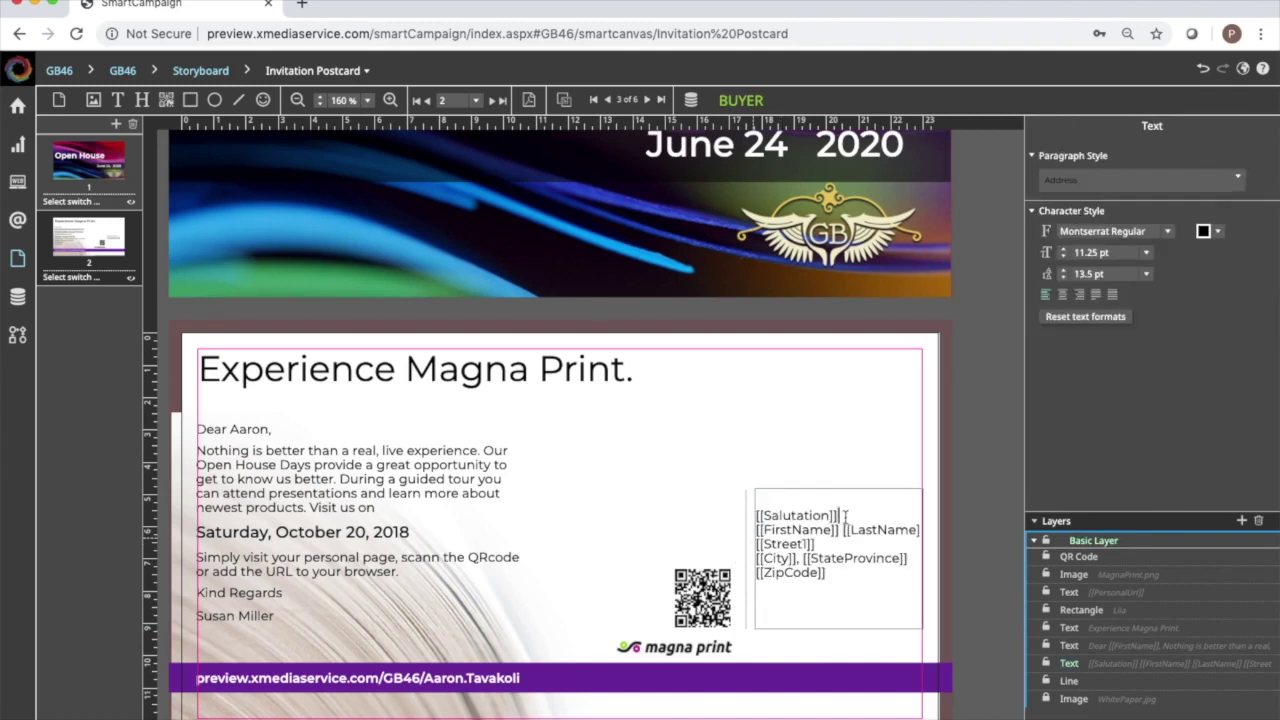
left_click(845, 516)
key("Delete")
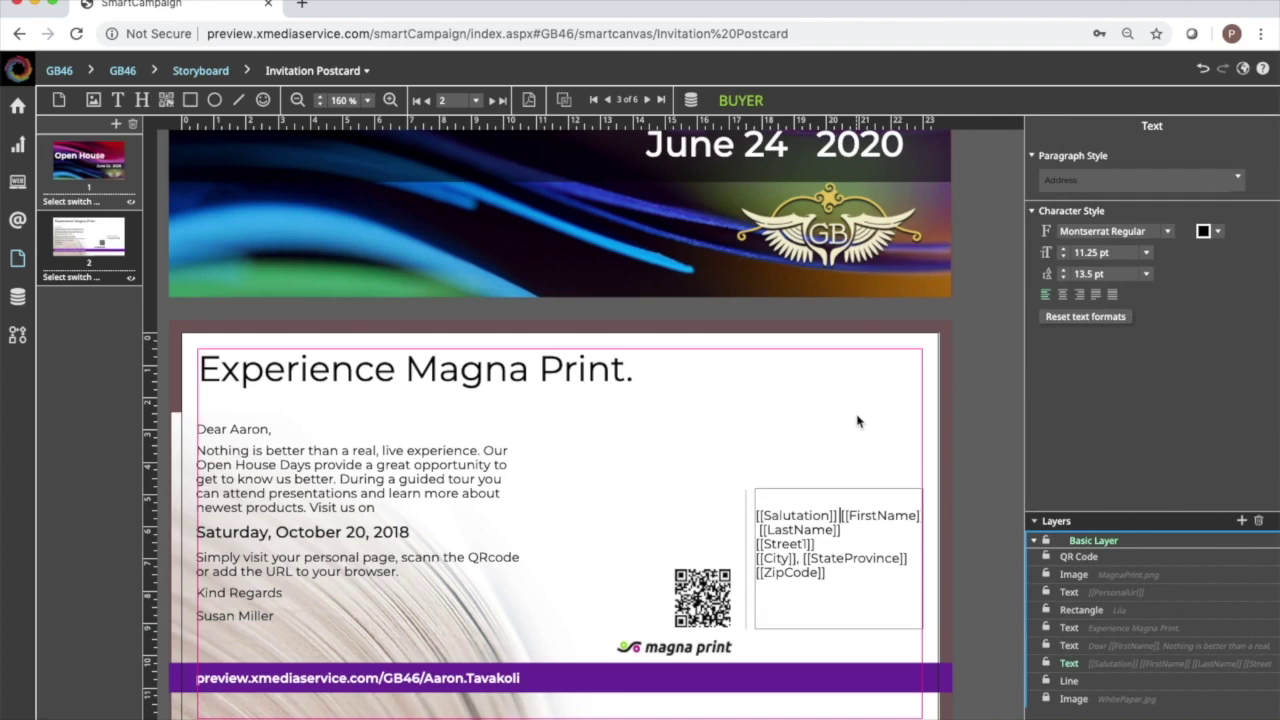
left_click(857, 421)
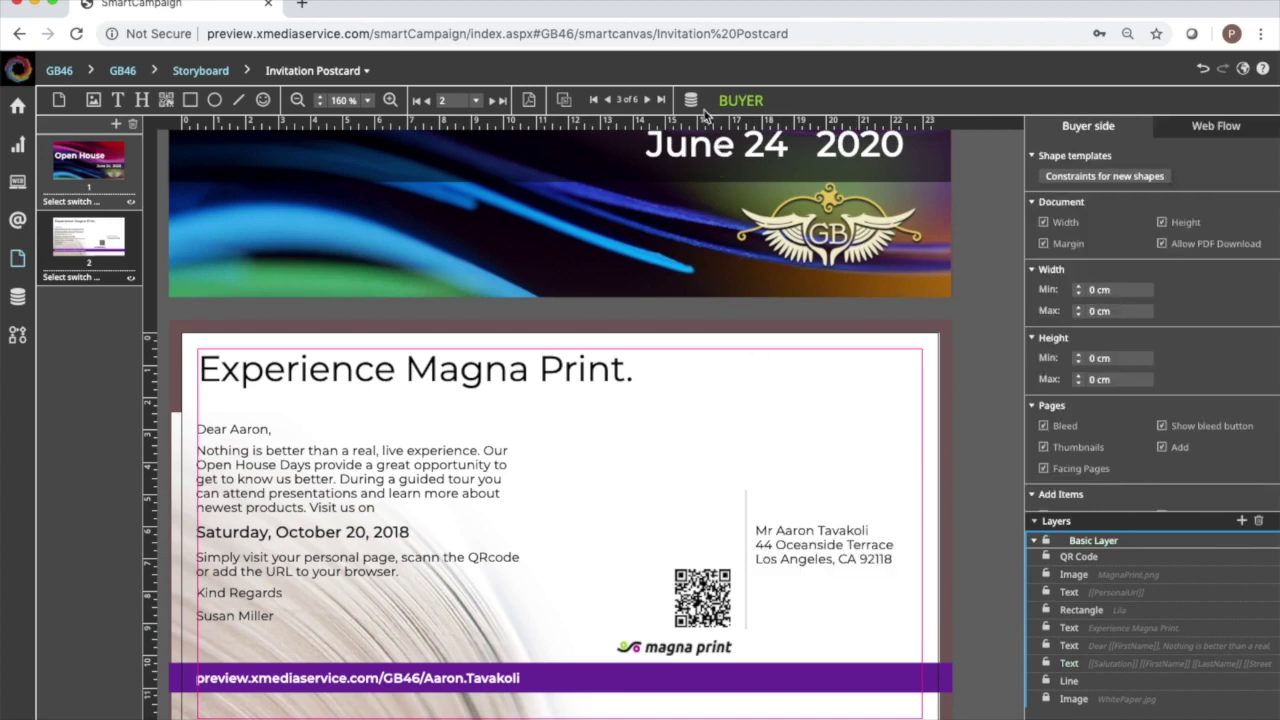
Preview row 4, return to row 1, and select the letter body frame.
left_click(647, 100)
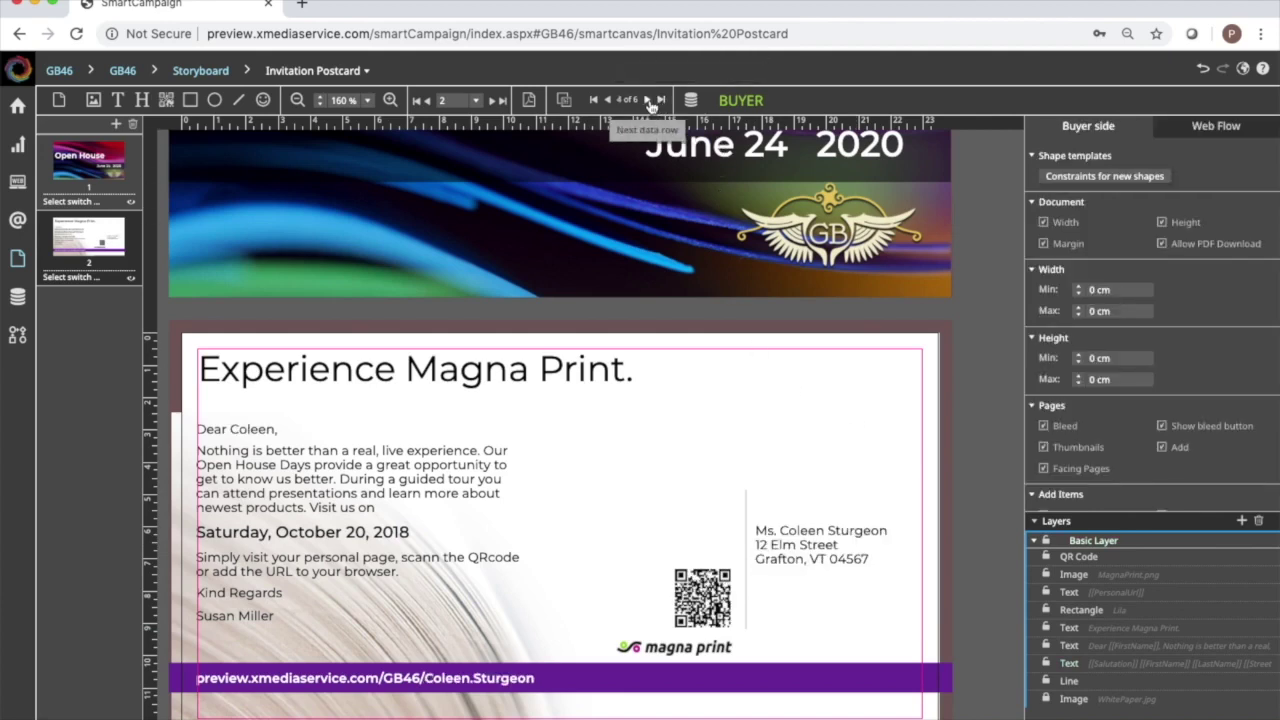
left_click(593, 100)
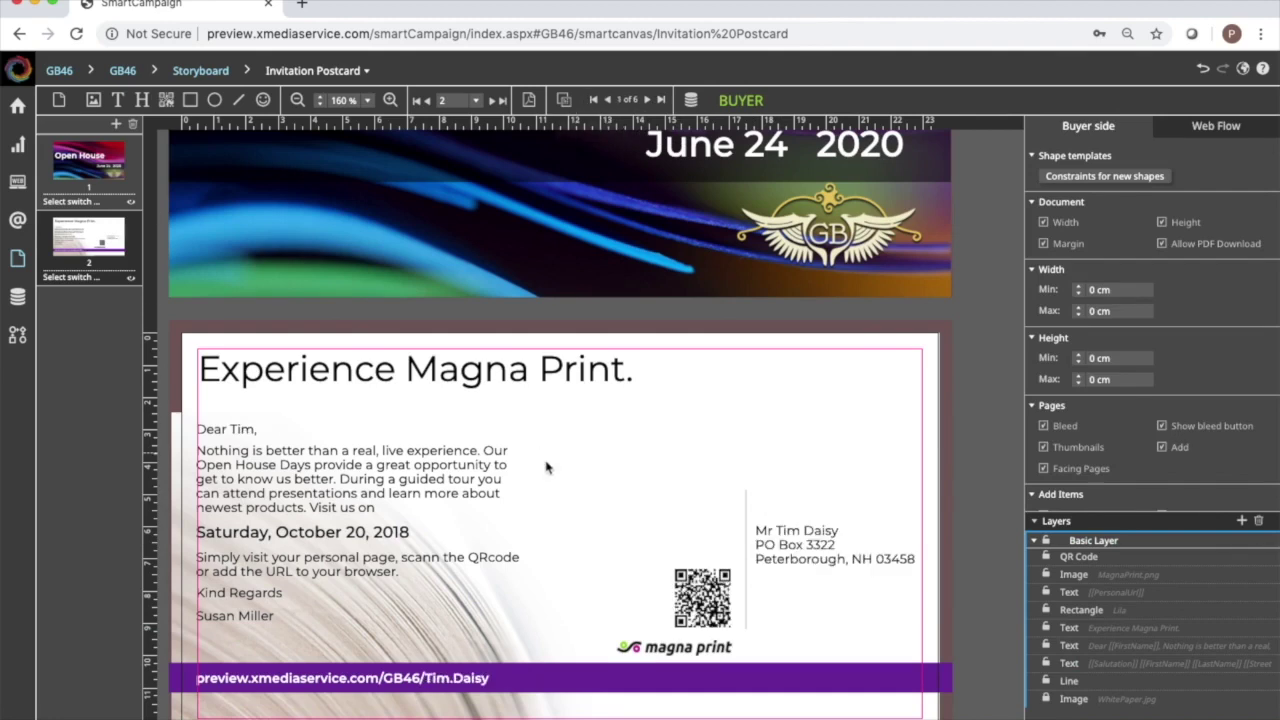
left_click(455, 479)
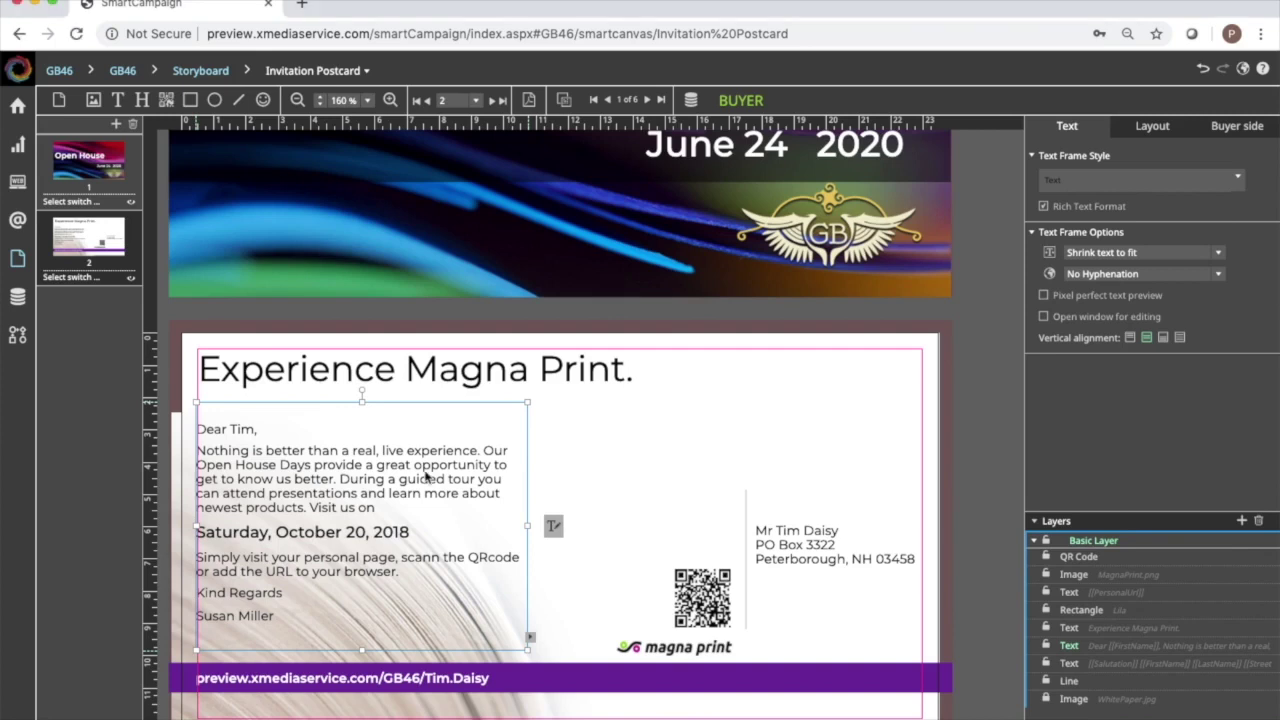
Paste the new thank-you letter over all the old body text and preview the next recipients.
left_click(552, 528)
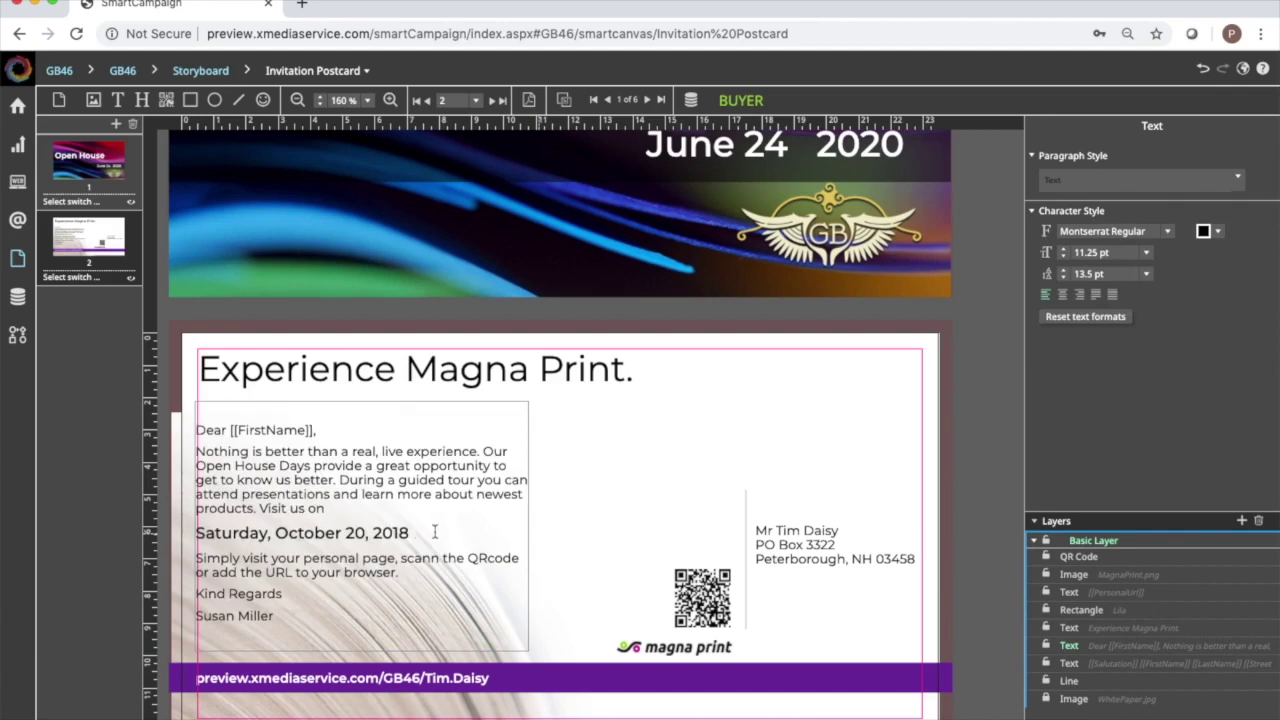
key("ctrl+a")
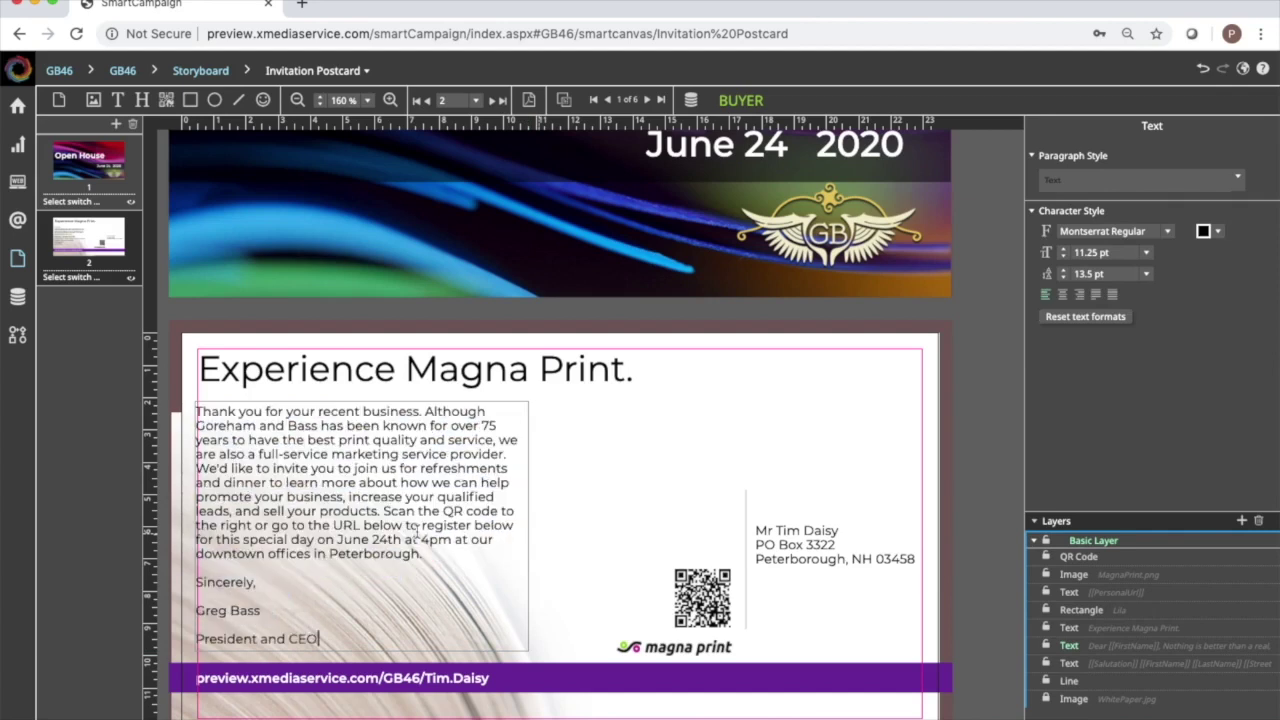
left_click(632, 507)
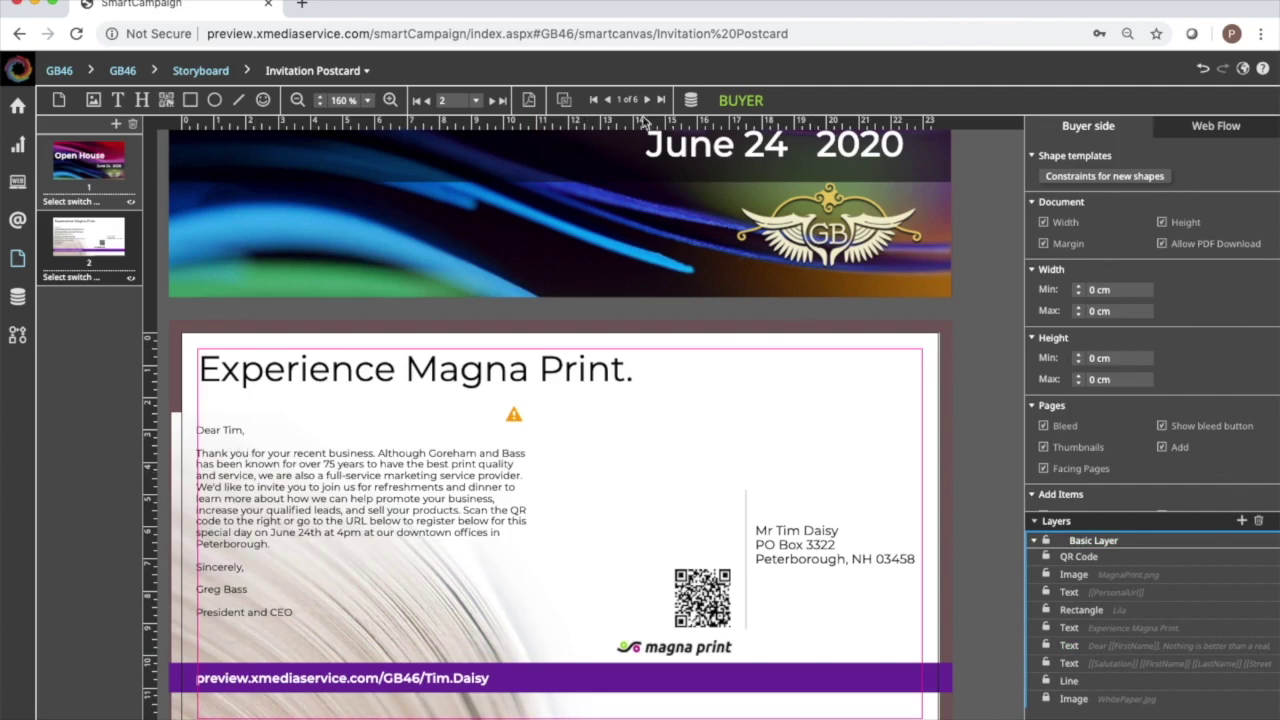
left_click(648, 100)
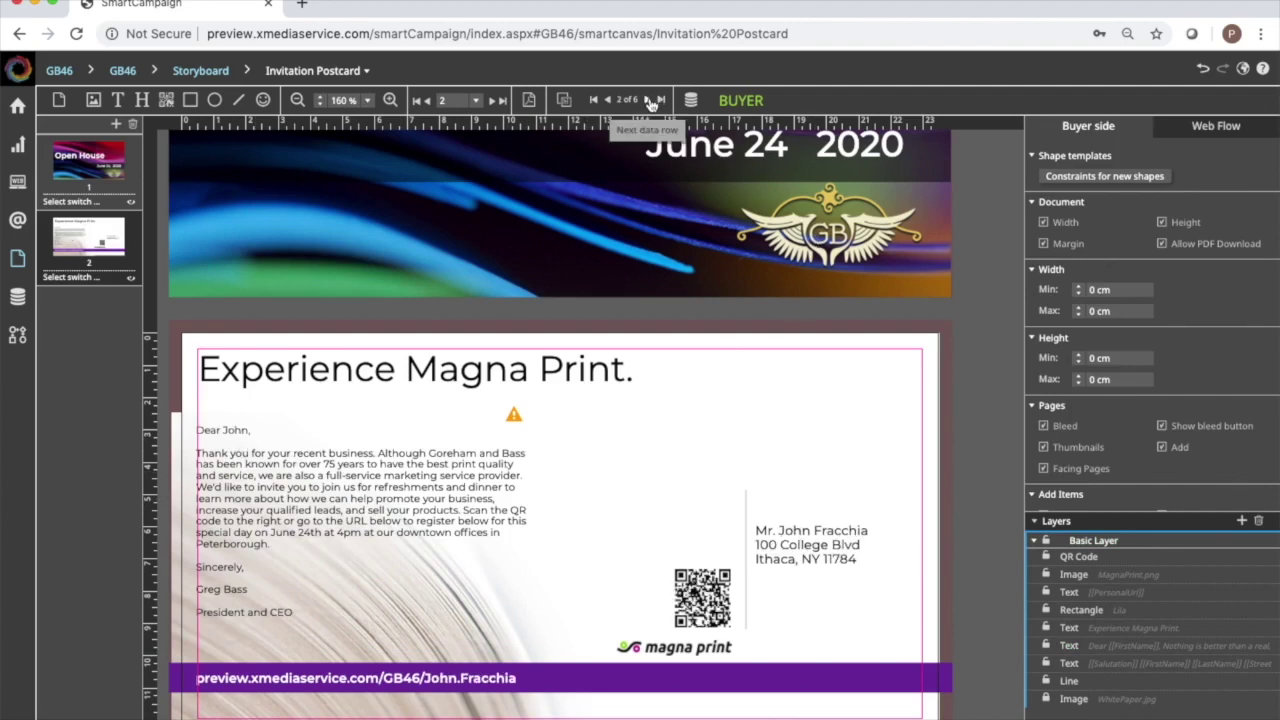
left_click(648, 100)
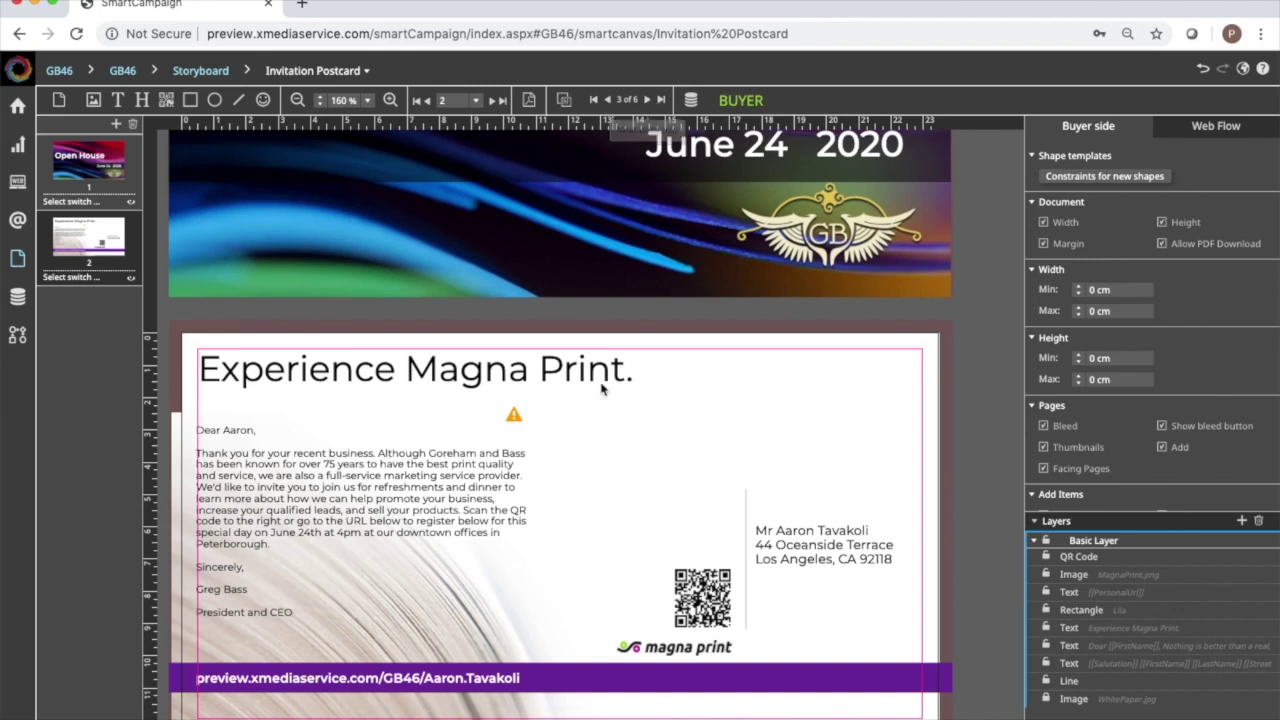
Delete the magna print logo from the postcard back.
left_click(676, 650)
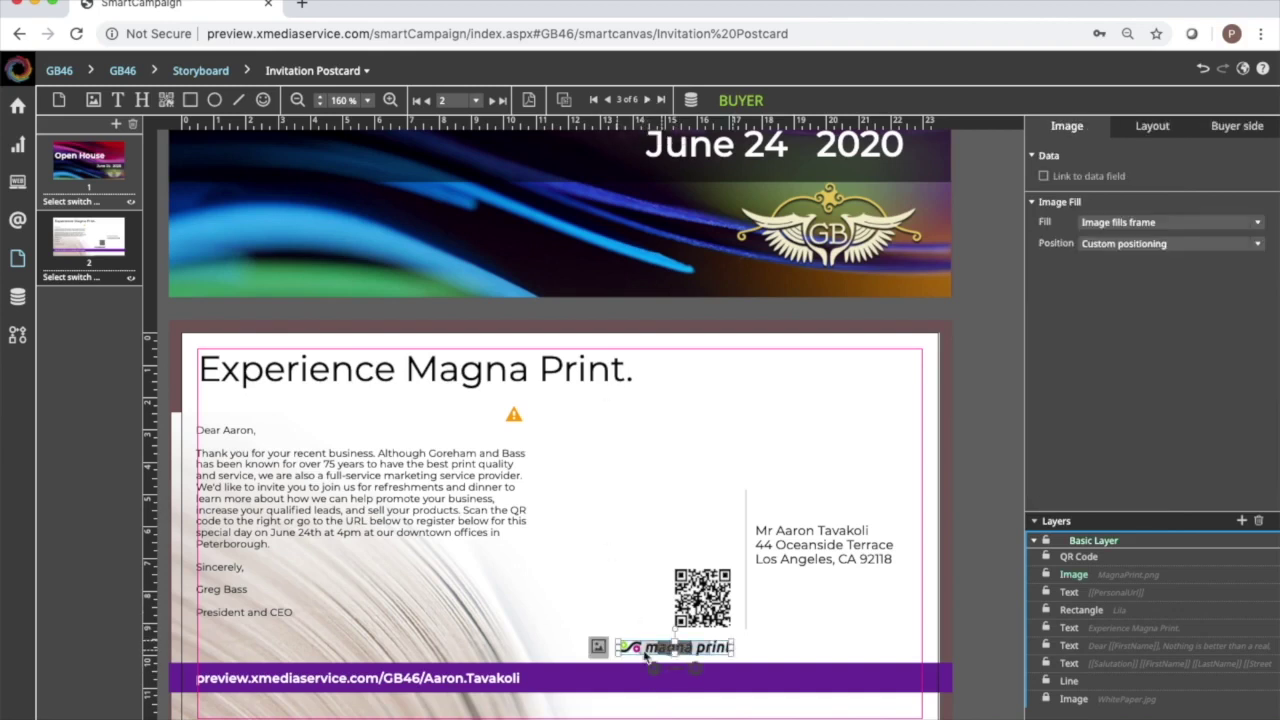
right_click(661, 647)
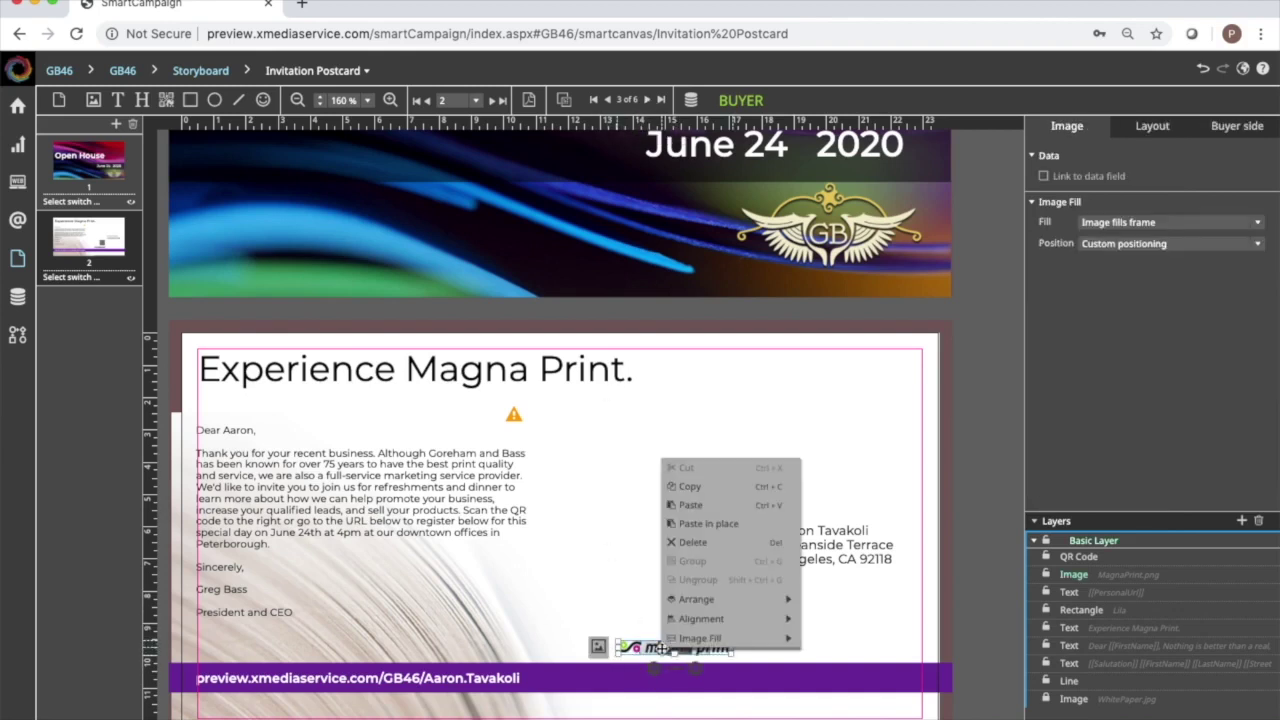
left_click(712, 542)
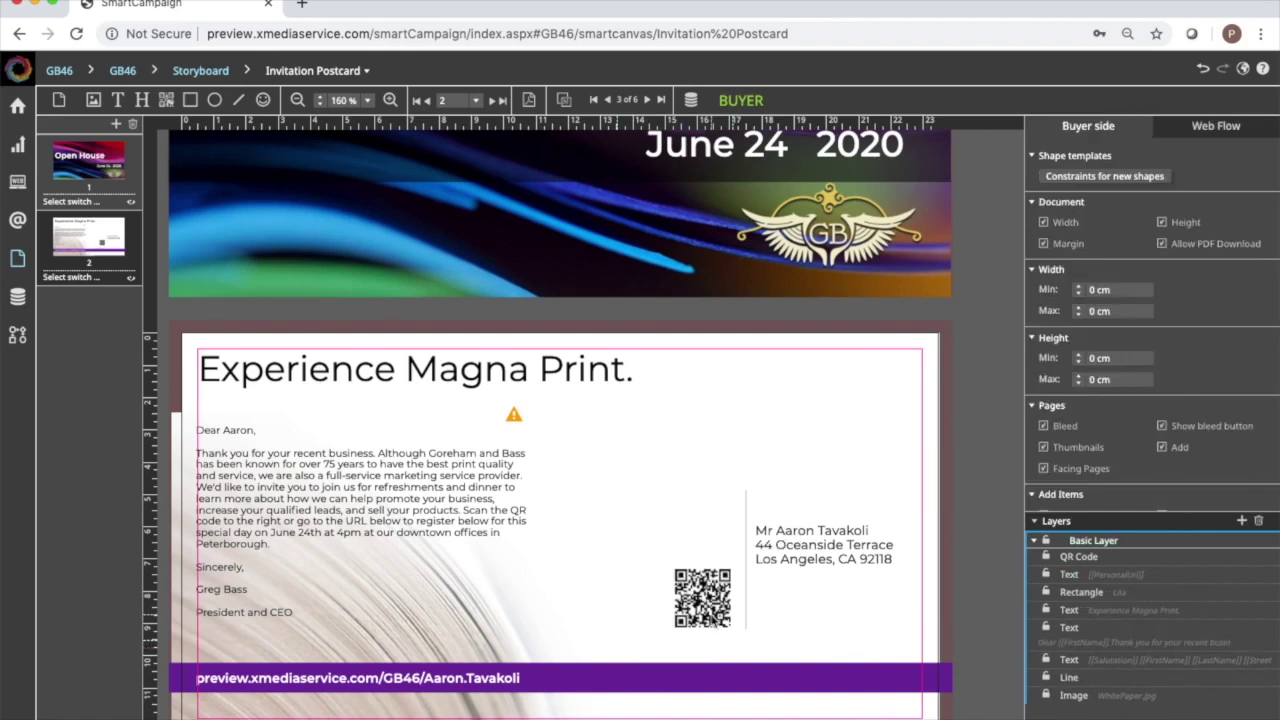
Enlarge the QR code by dragging its top-left corner up and outward.
left_click(712, 605)
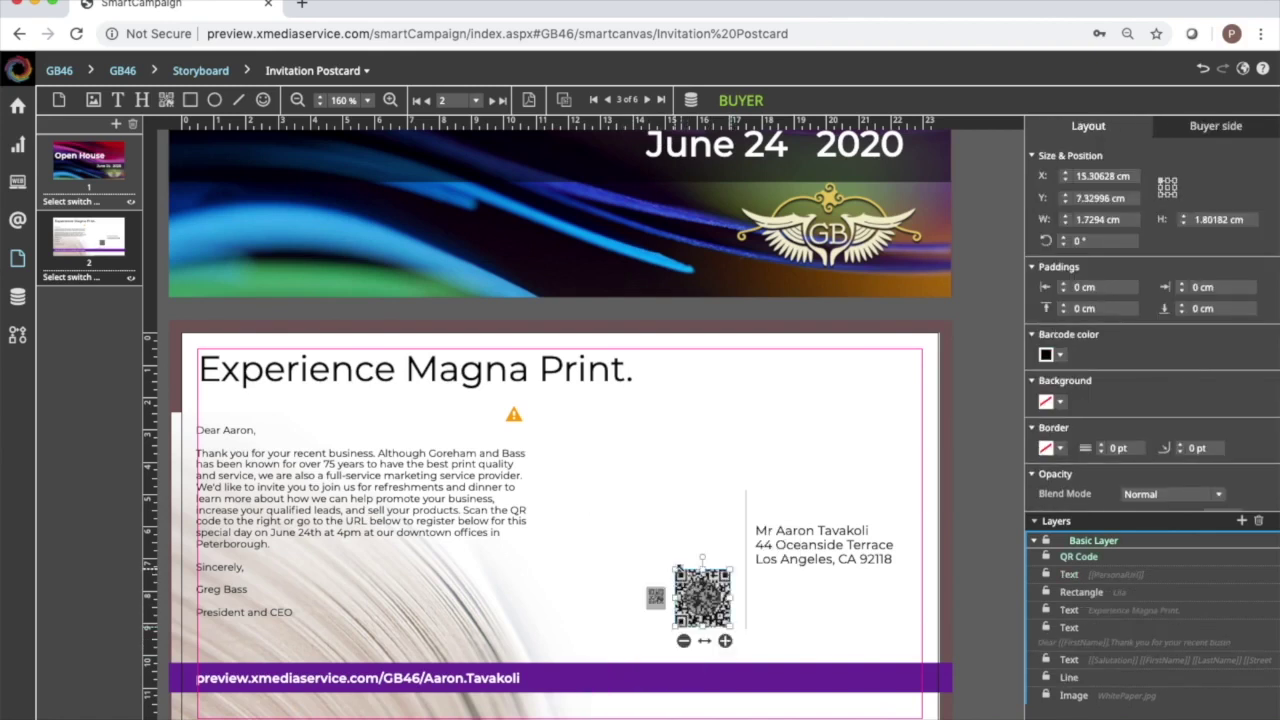
left_click_drag(674, 568, 558, 478)
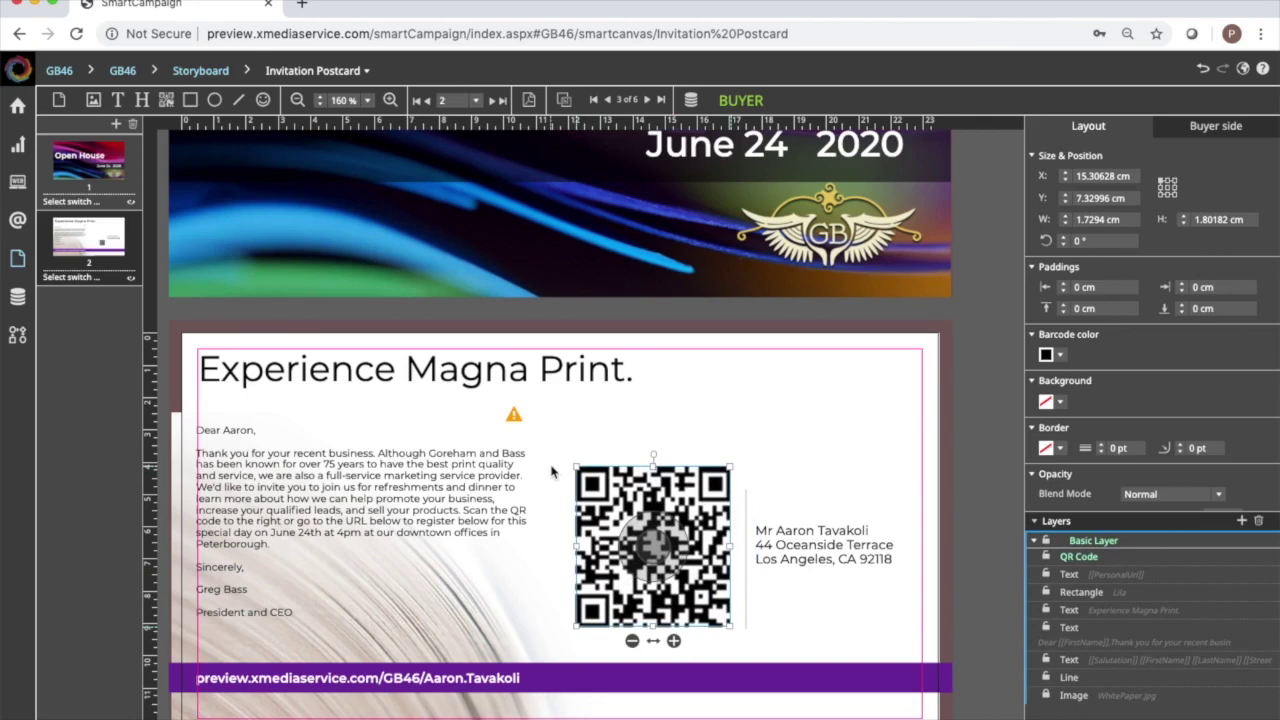
left_click(784, 413)
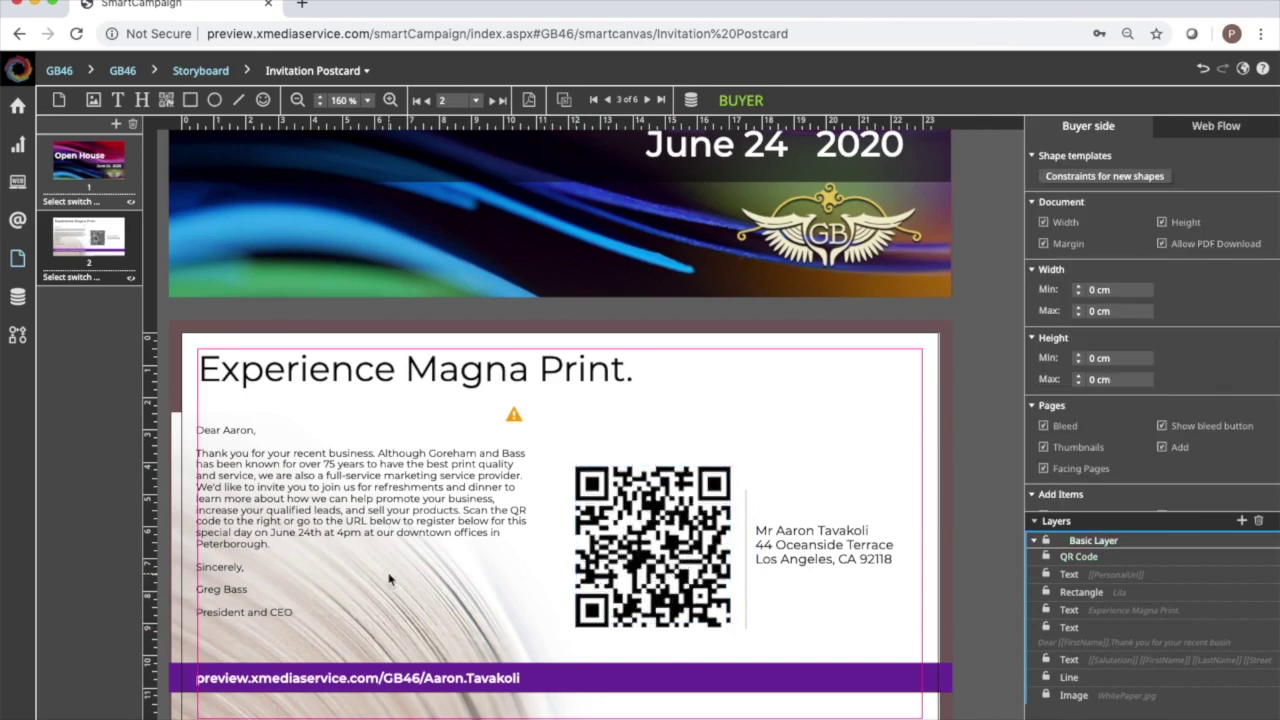
scroll(390, 579, "up", 5)
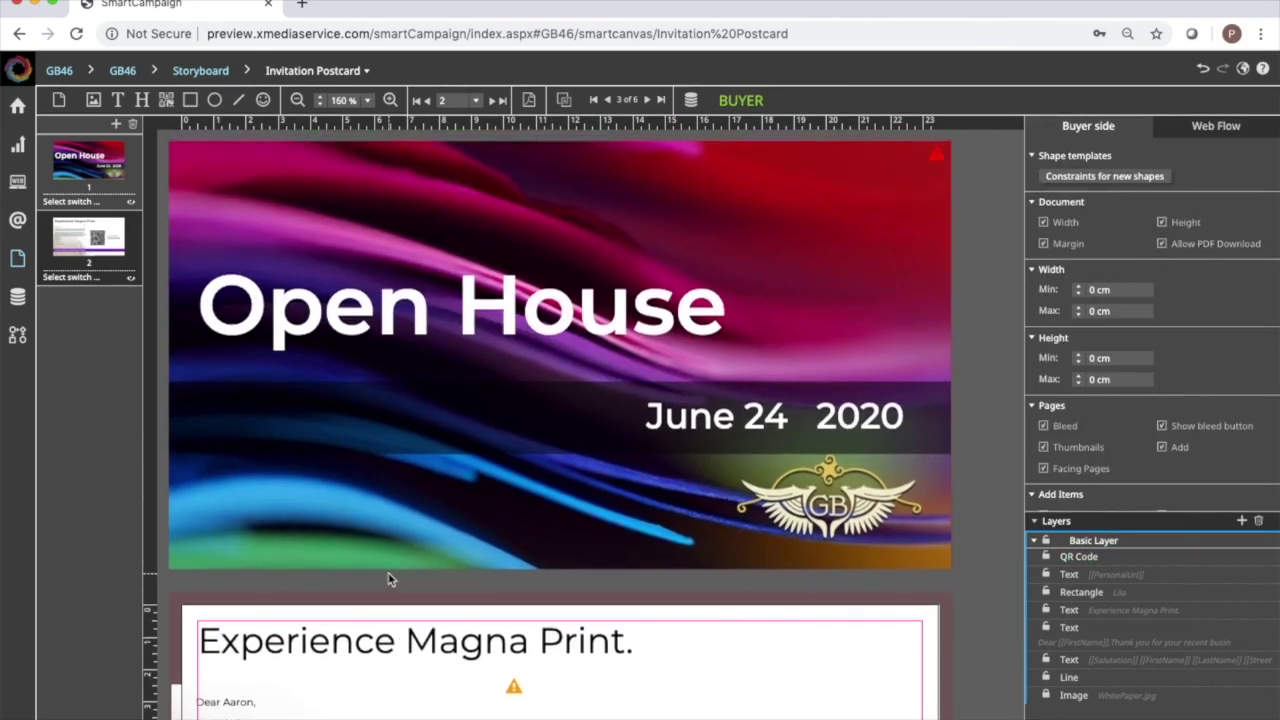
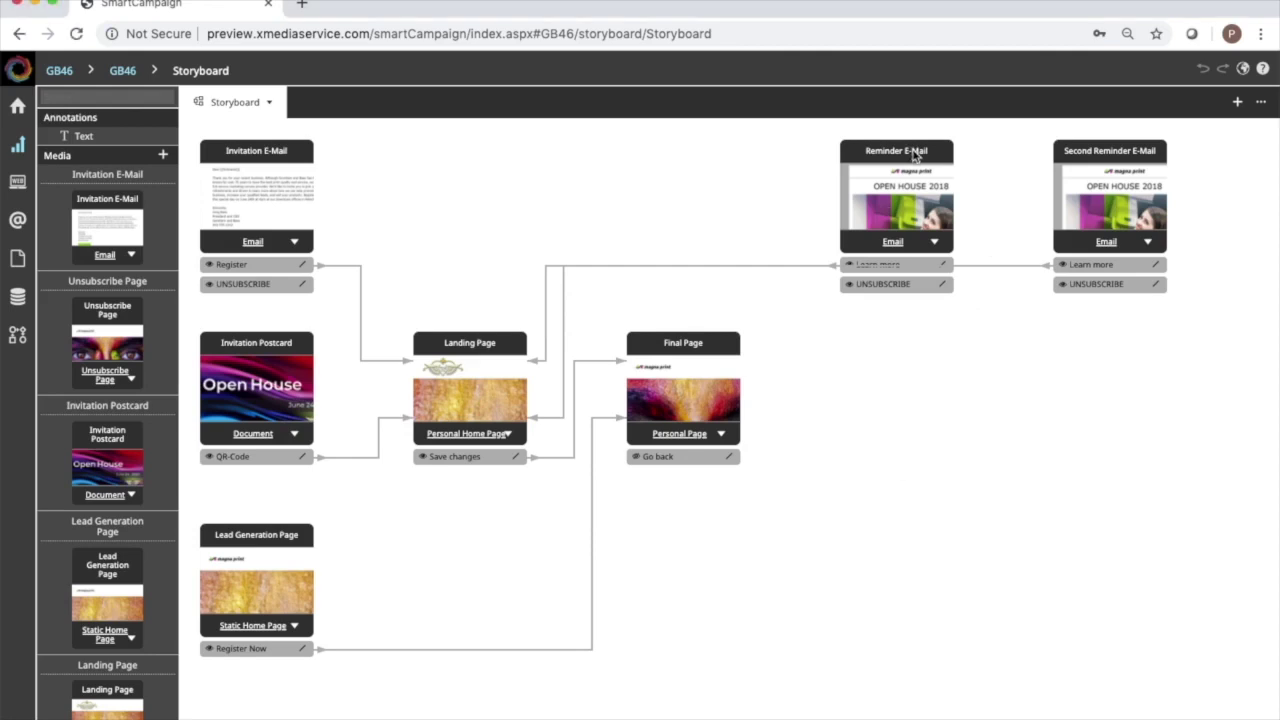
Move the Reminder E-Mail card left and the Second Reminder E-Mail card down, then open the Reminder E-Mail.
left_click_drag(882, 153, 747, 136)
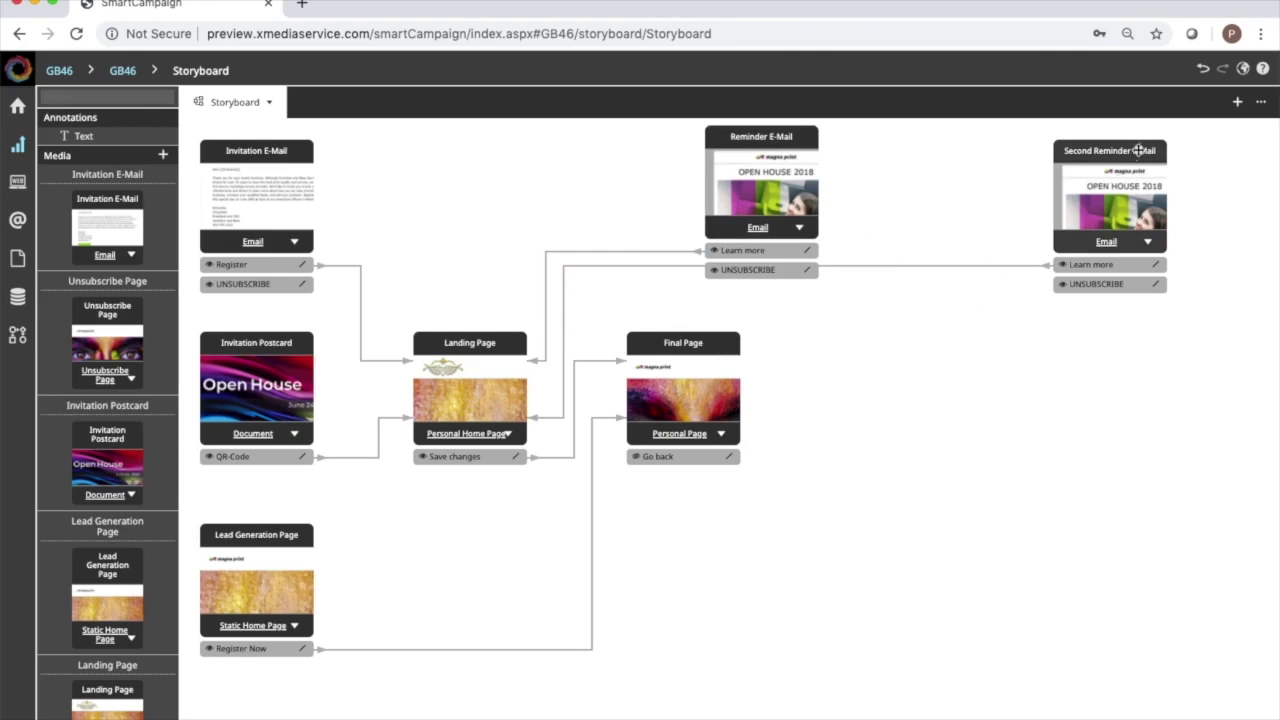
left_click_drag(1138, 150, 1103, 186)
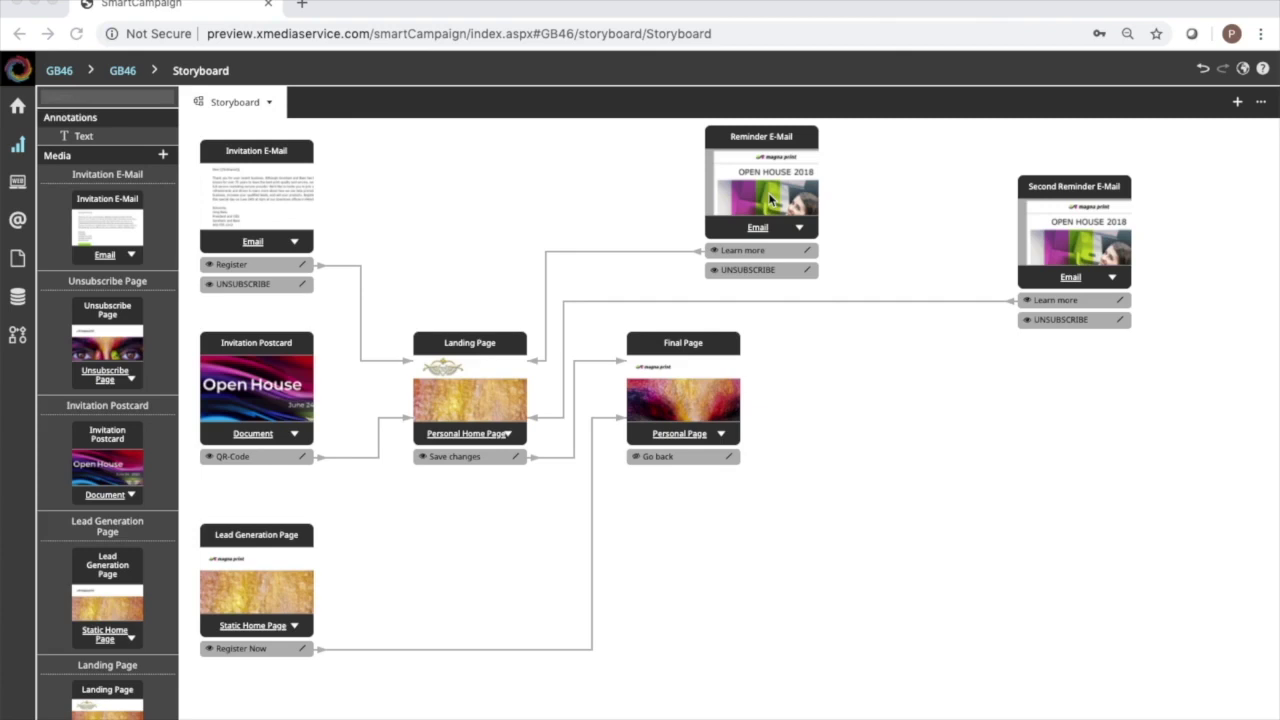
left_click(770, 200)
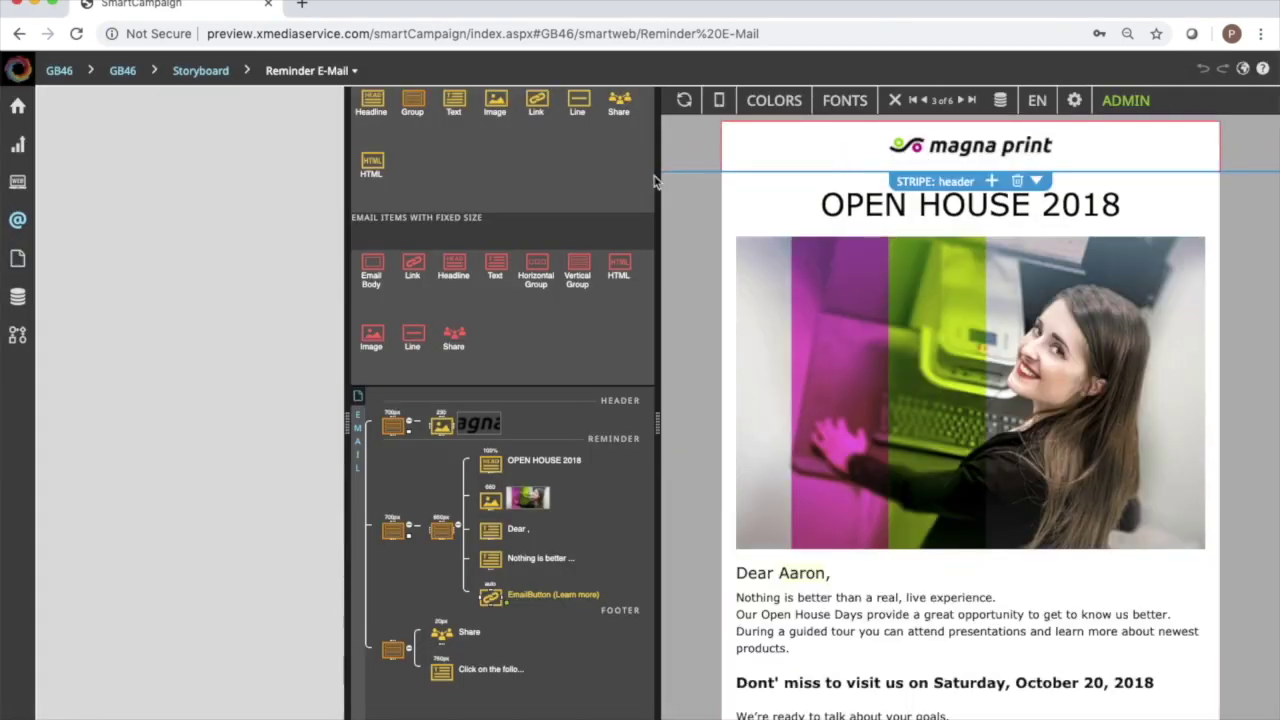
Delete the logo header group and the OPEN HOUSE 2018 headline from the Reminder E-Mail.
left_click(403, 430)
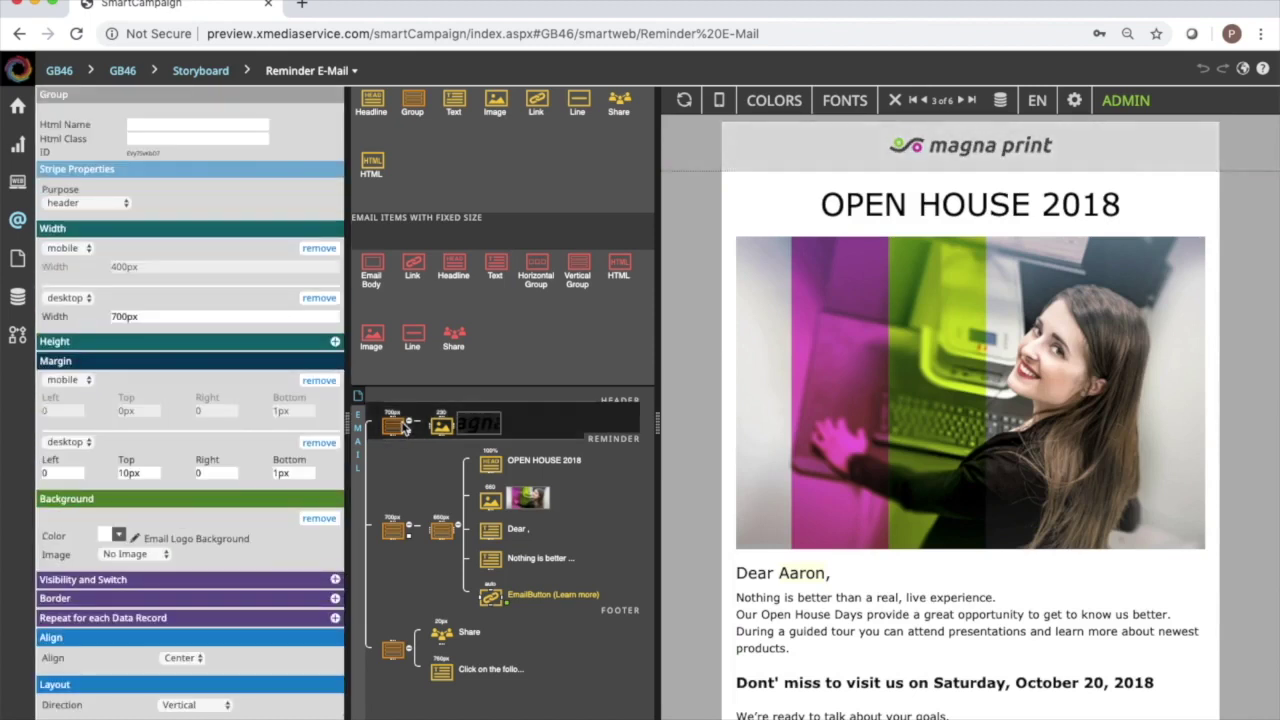
right_click(403, 429)
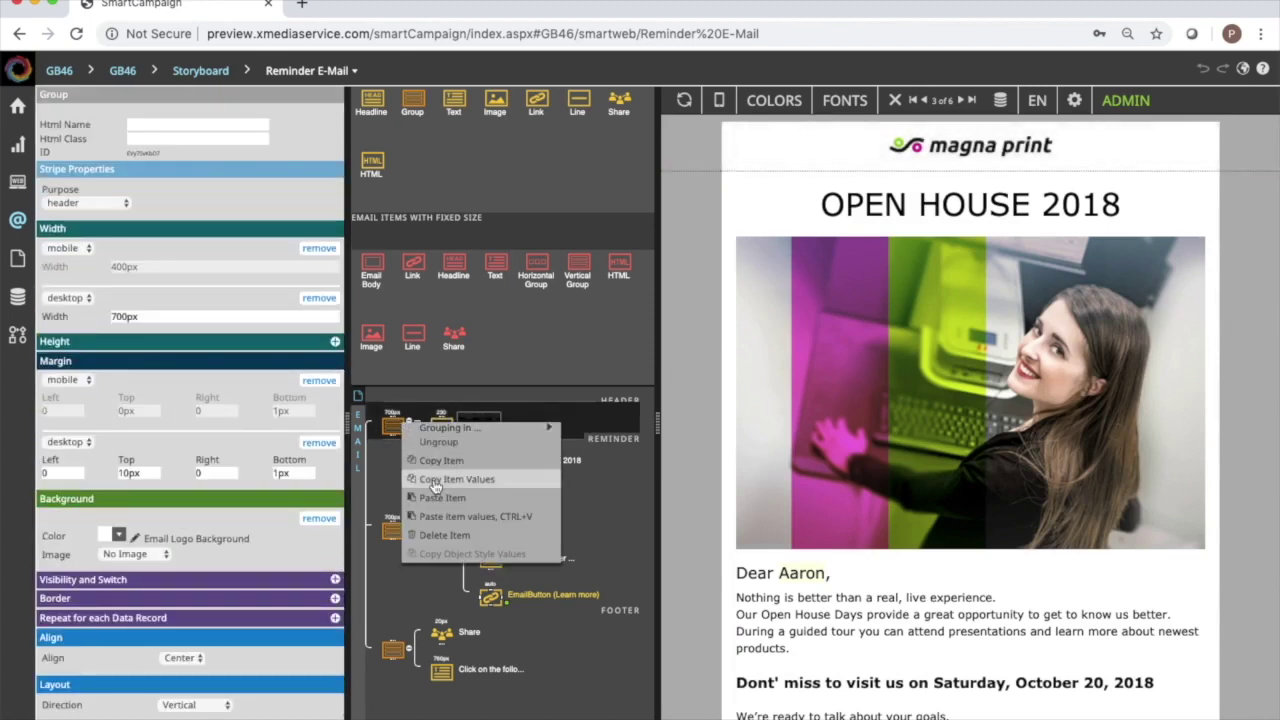
left_click(440, 535)
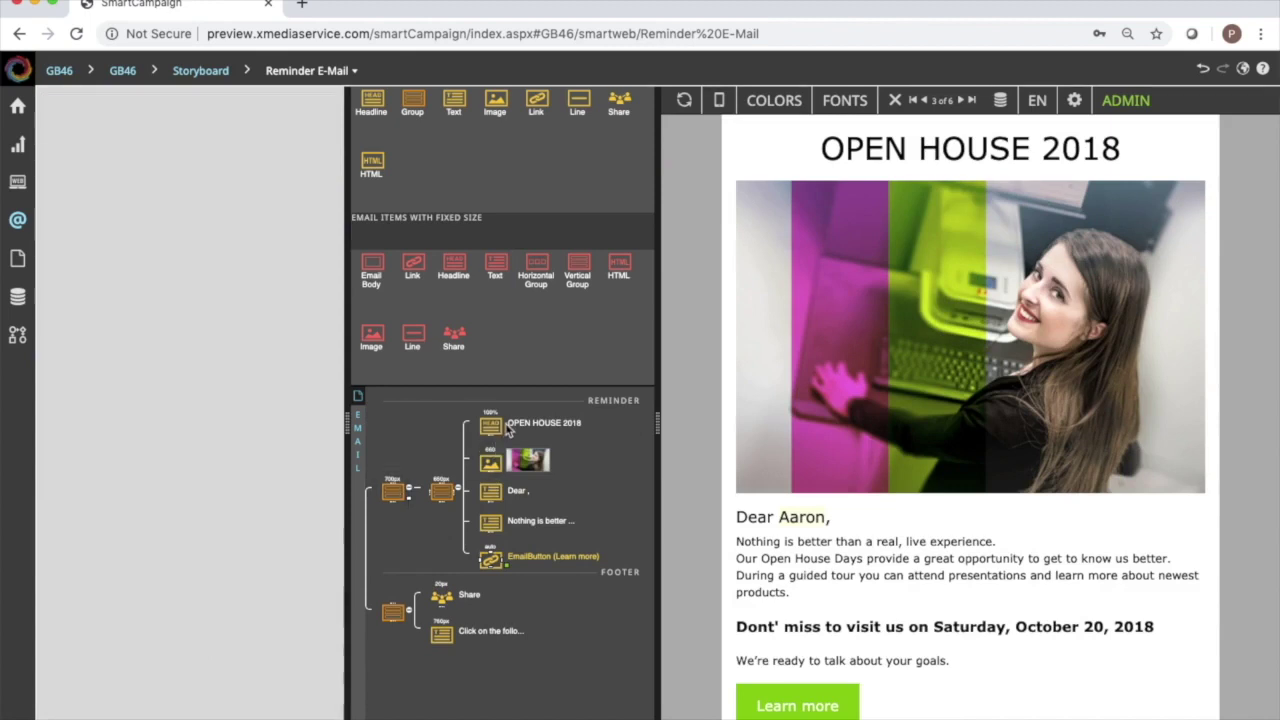
left_click(503, 428)
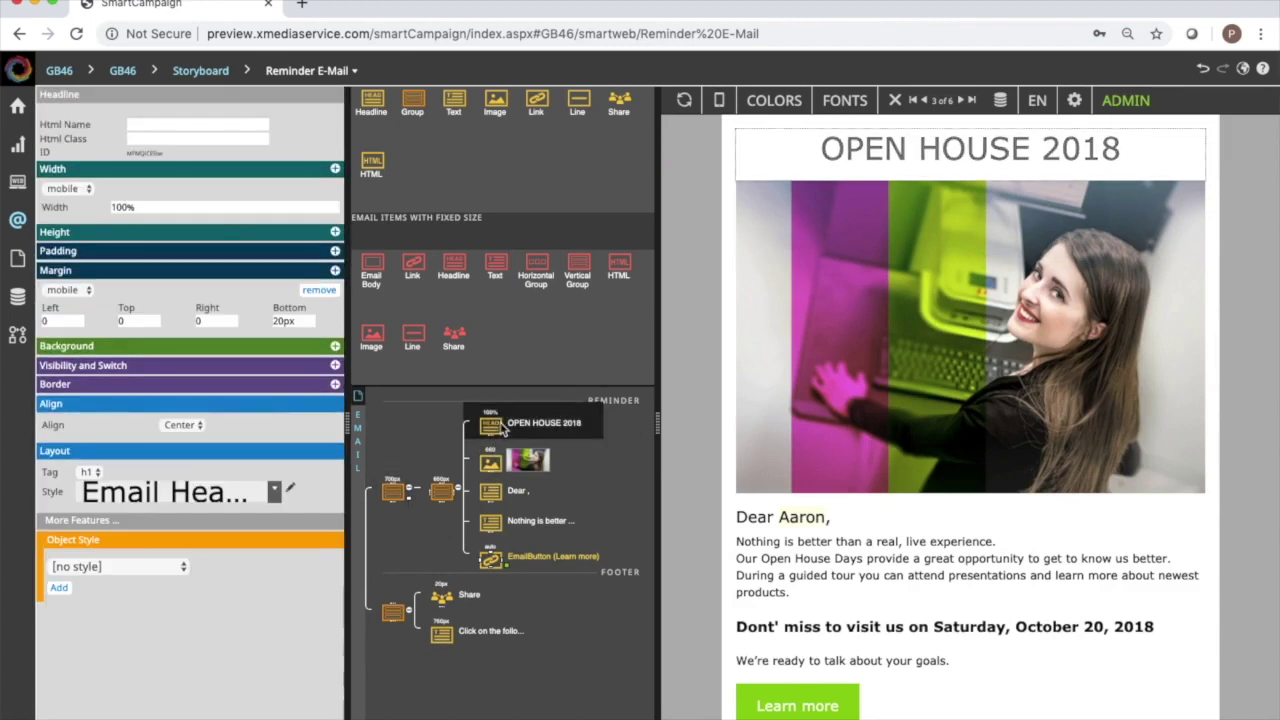
right_click(503, 428)
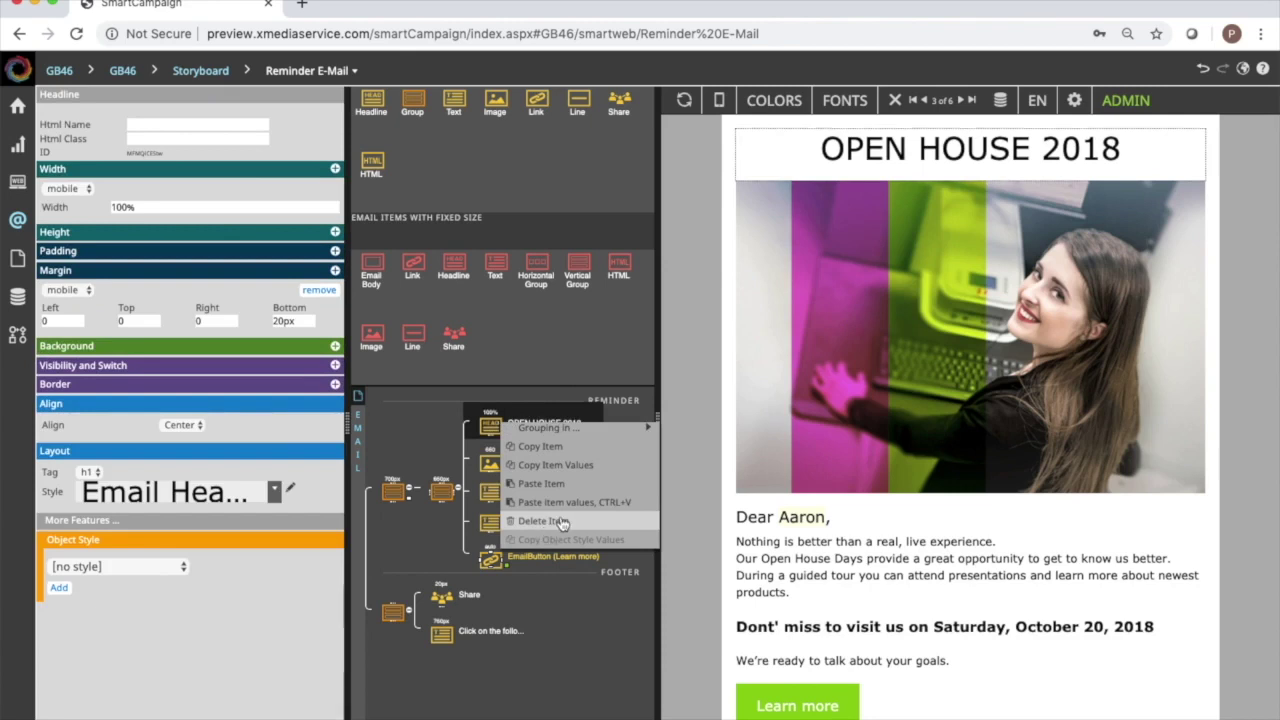
left_click(550, 528)
Delete the photo, the 'Dear ,' greeting text and the social Share icons.
left_click(493, 428)
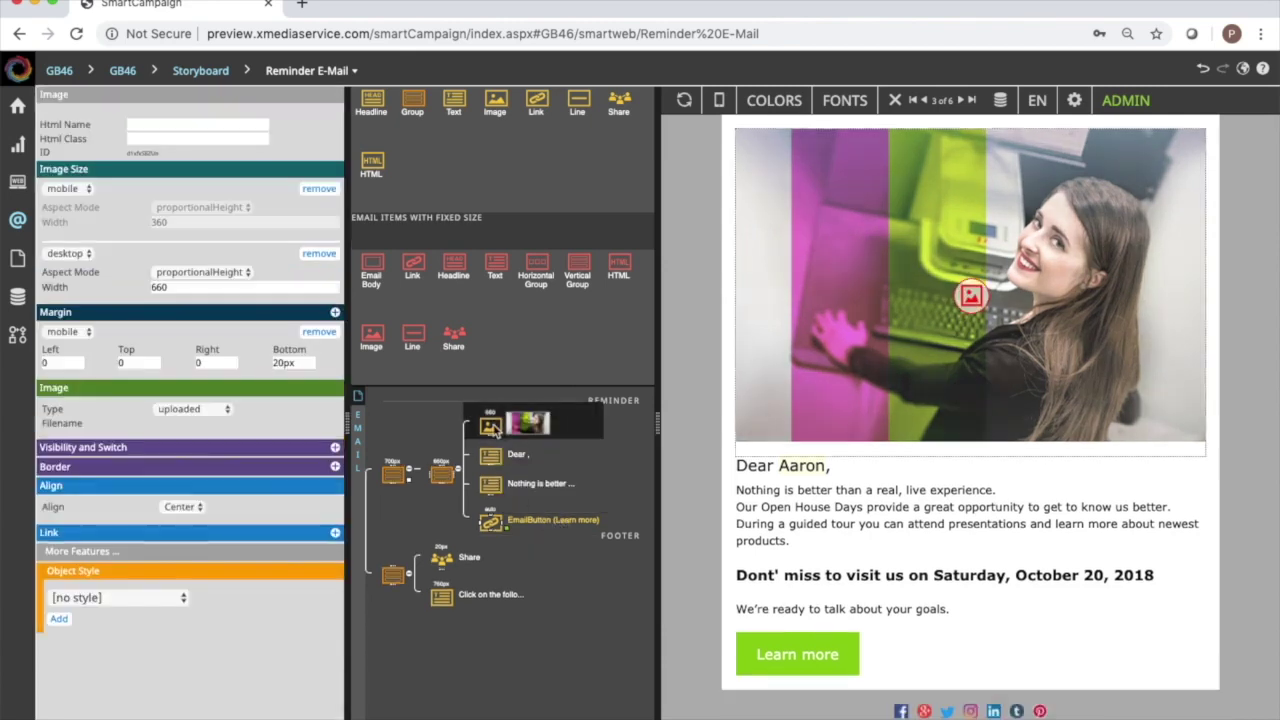
right_click(493, 426)
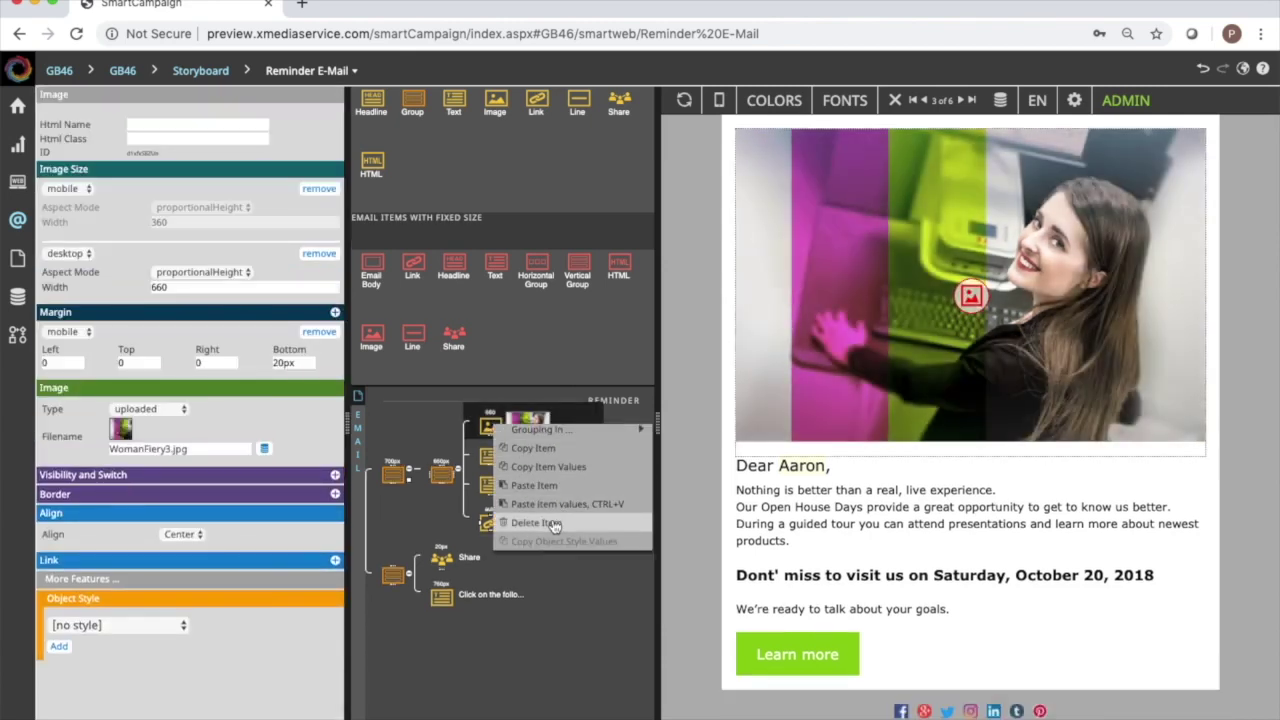
left_click(553, 523)
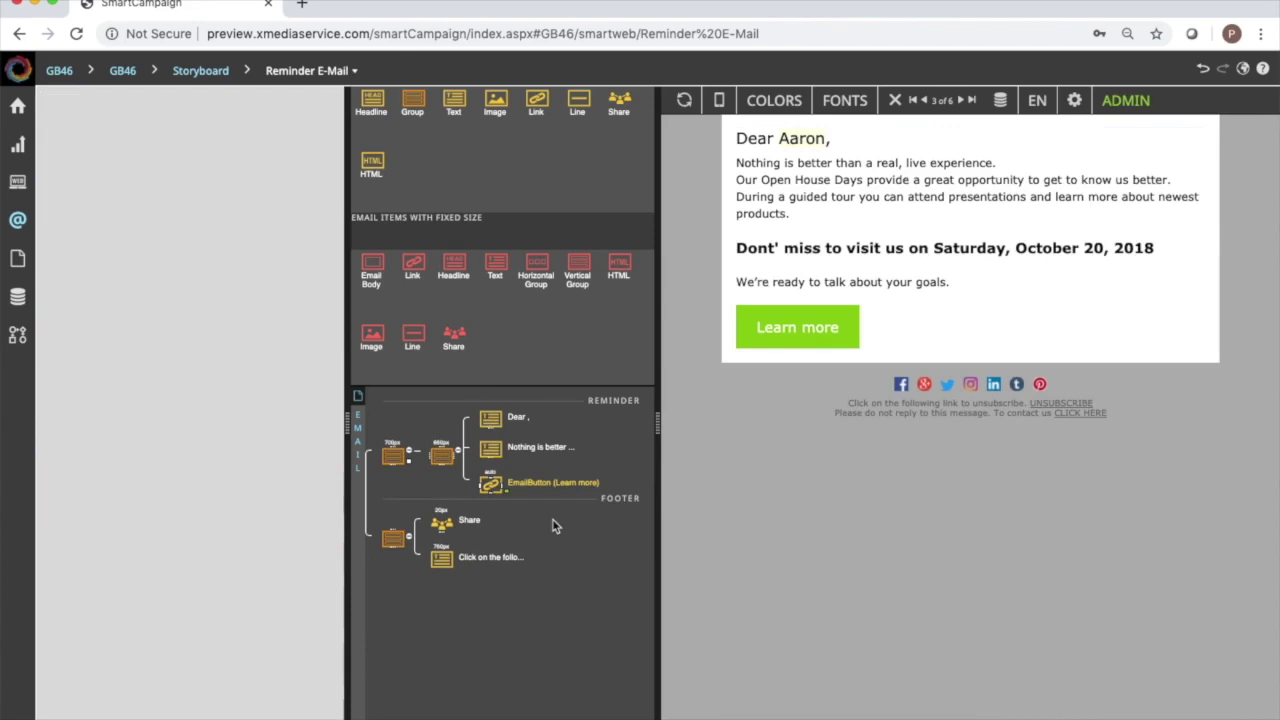
left_click(491, 422)
right_click(491, 422)
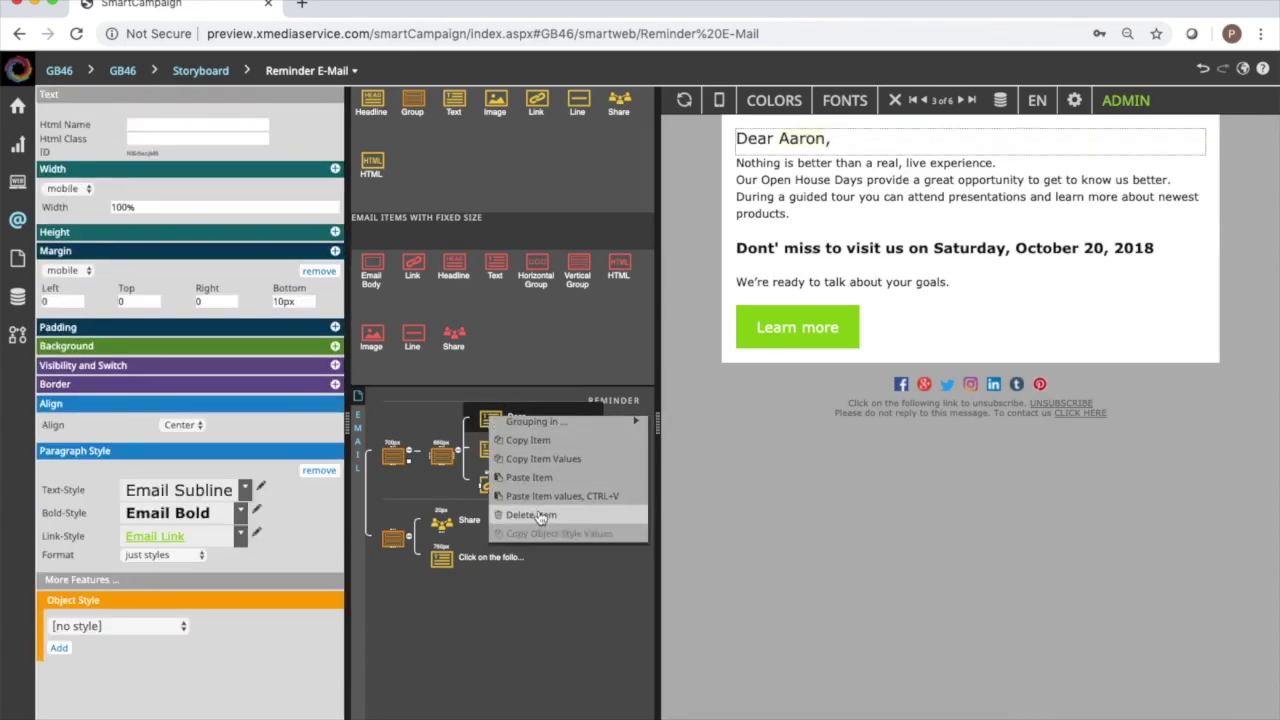
left_click(540, 517)
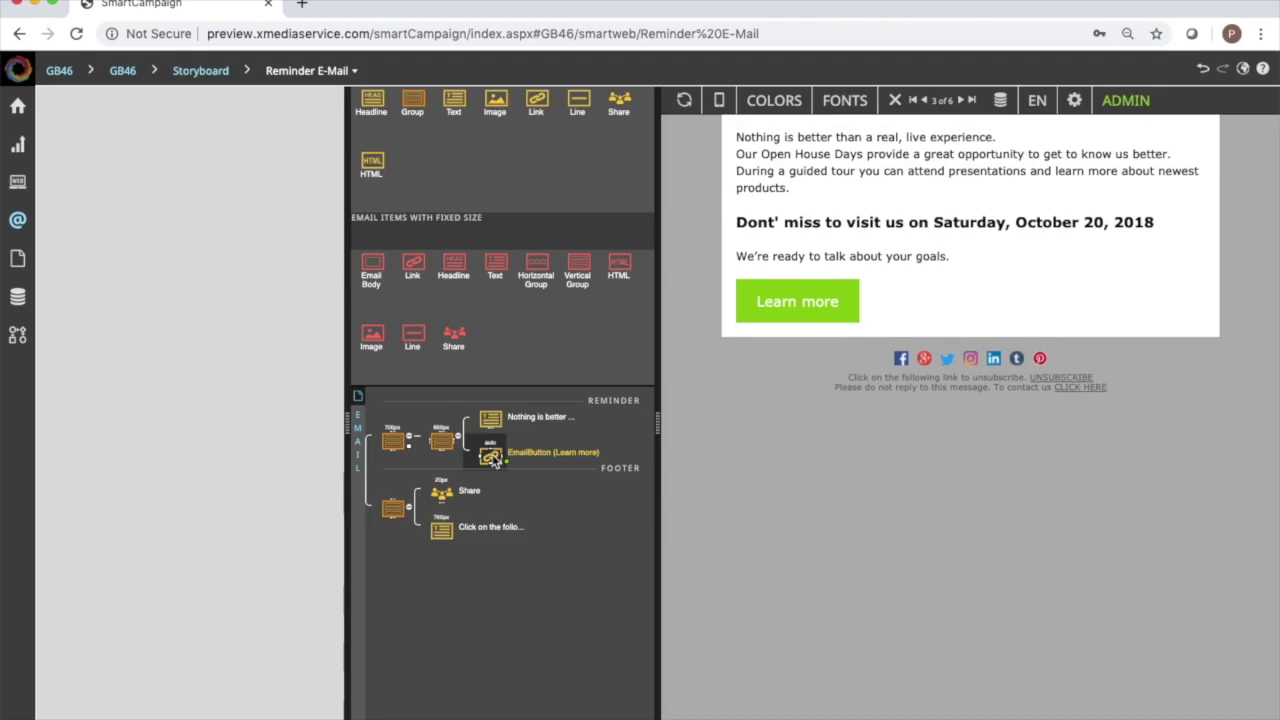
left_click(446, 502)
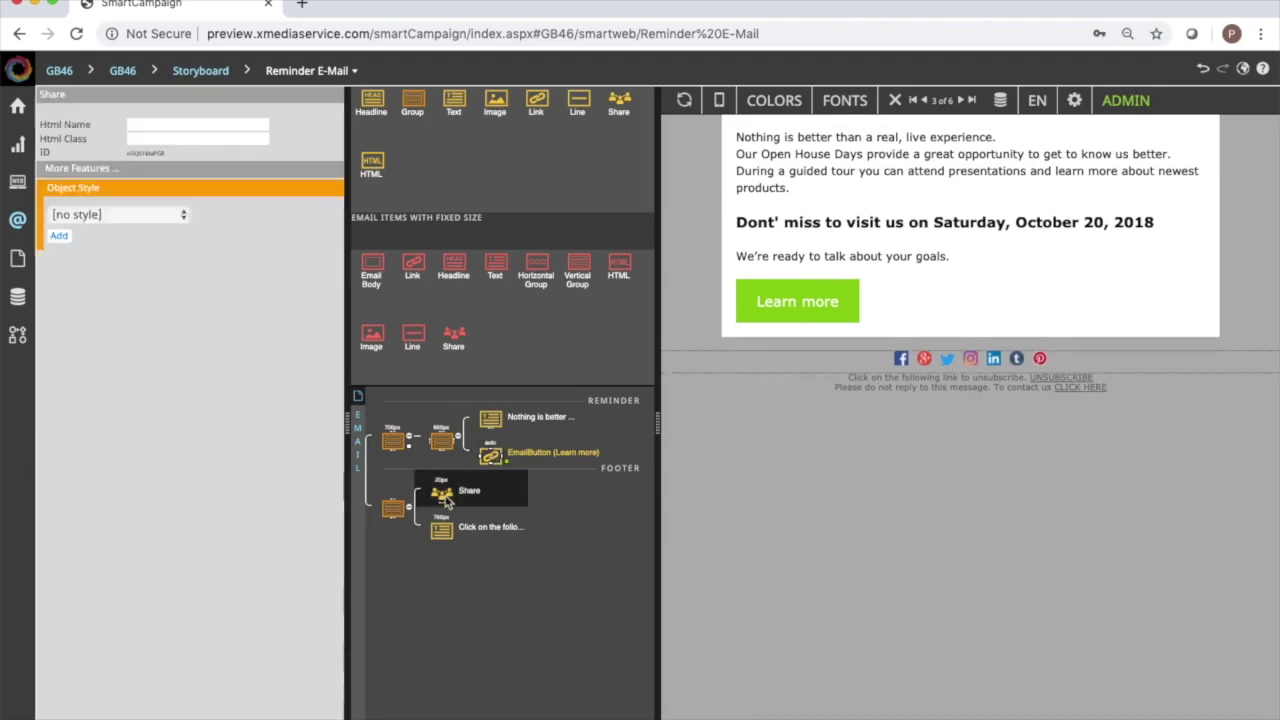
right_click(446, 502)
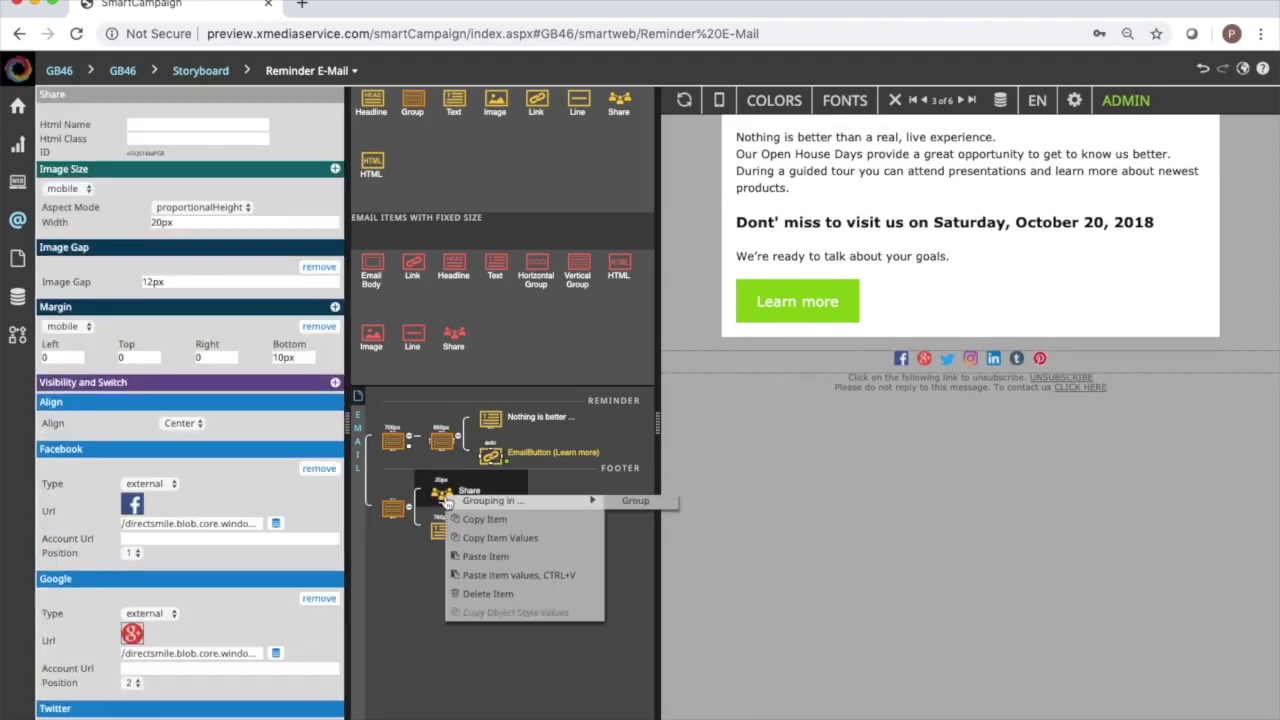
left_click(527, 593)
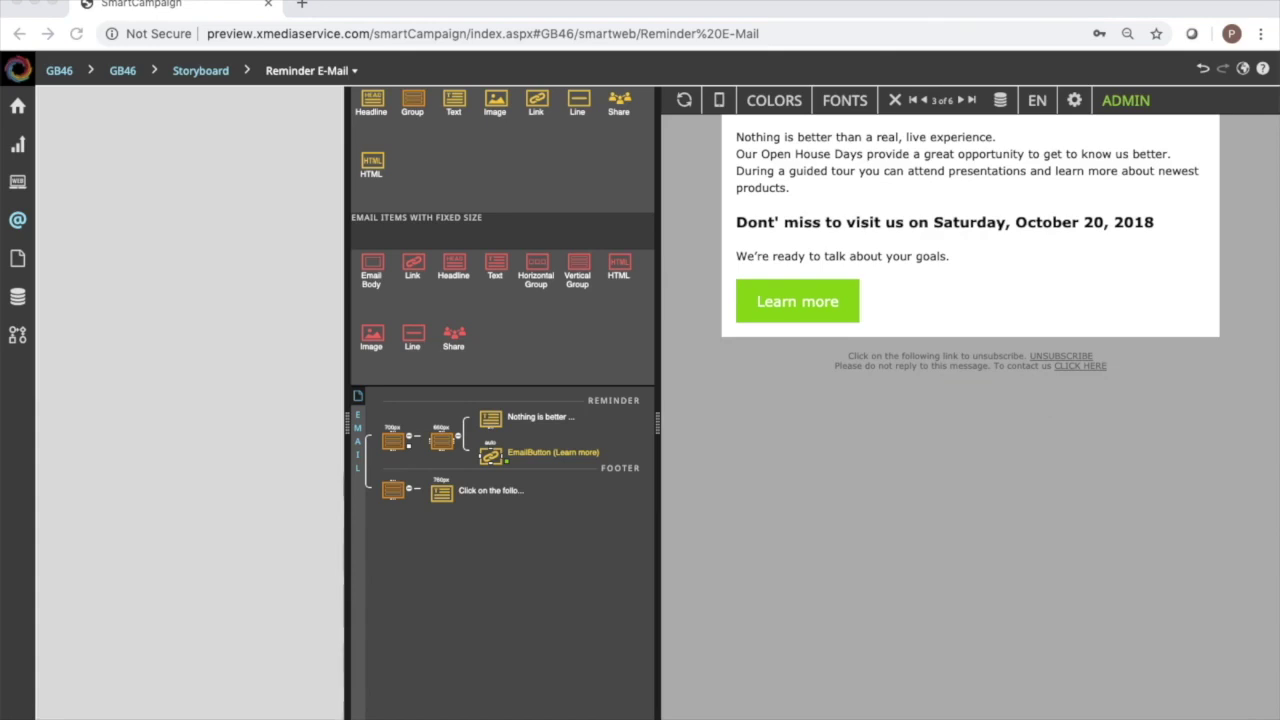
Paste the new reminder text into the body and replace the greeting name with [[firstname]].
left_click(950, 172)
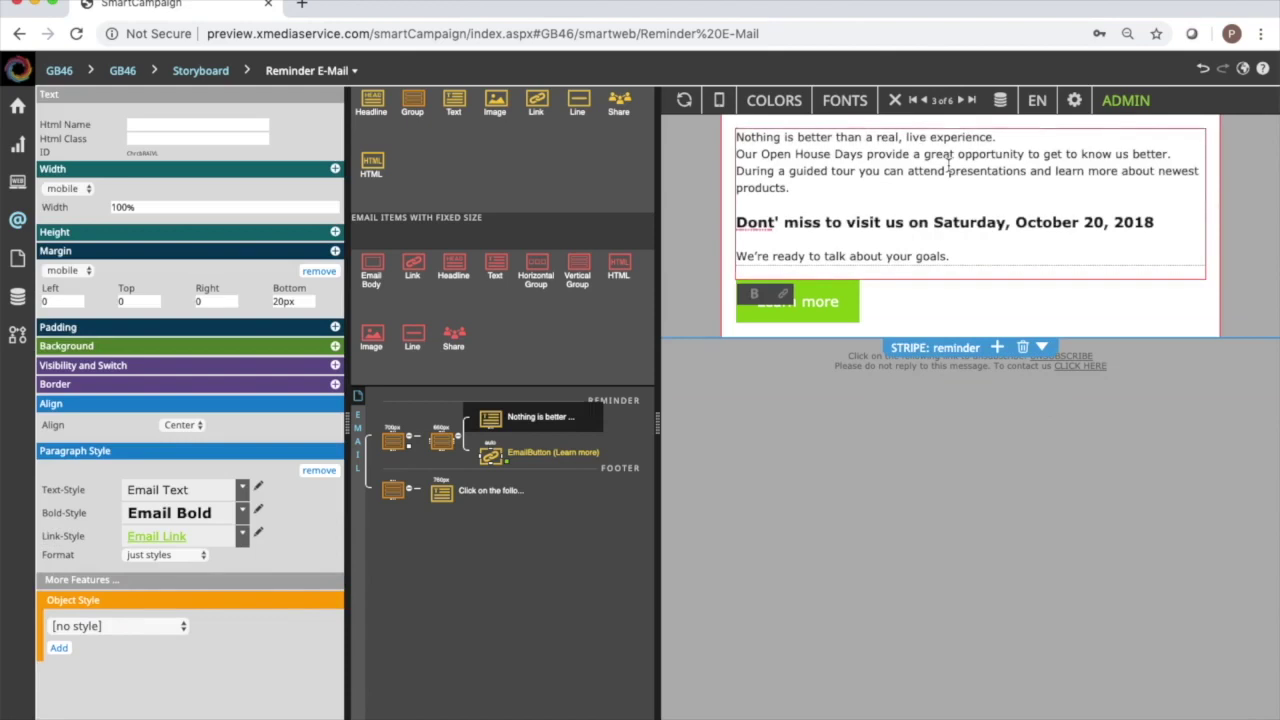
key("super+a")
type("Dear Tim, Just a reminder that we haven't seen your registration for our open house on June 24.We're ready to talk about your goals. Sincerely,Greg BassPresident and CEOGoreham and Bass603.555.1212")
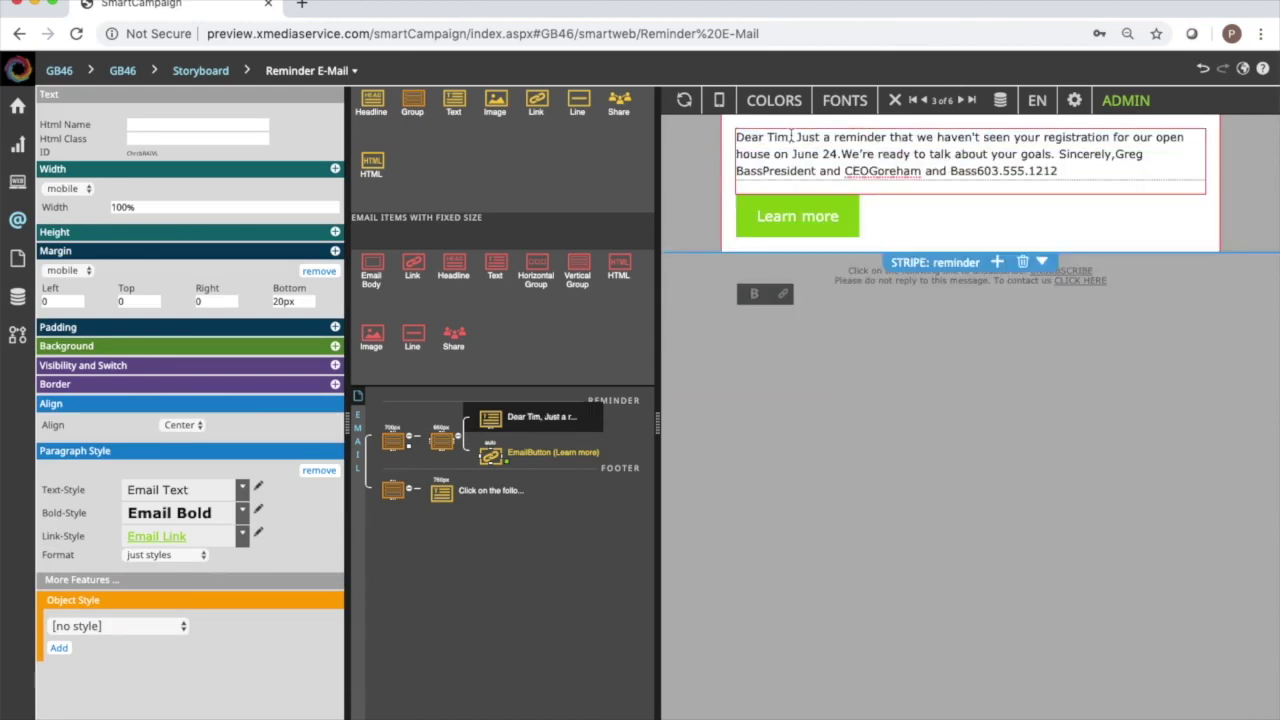
left_click(797, 137)
key("Return")
key("Return")
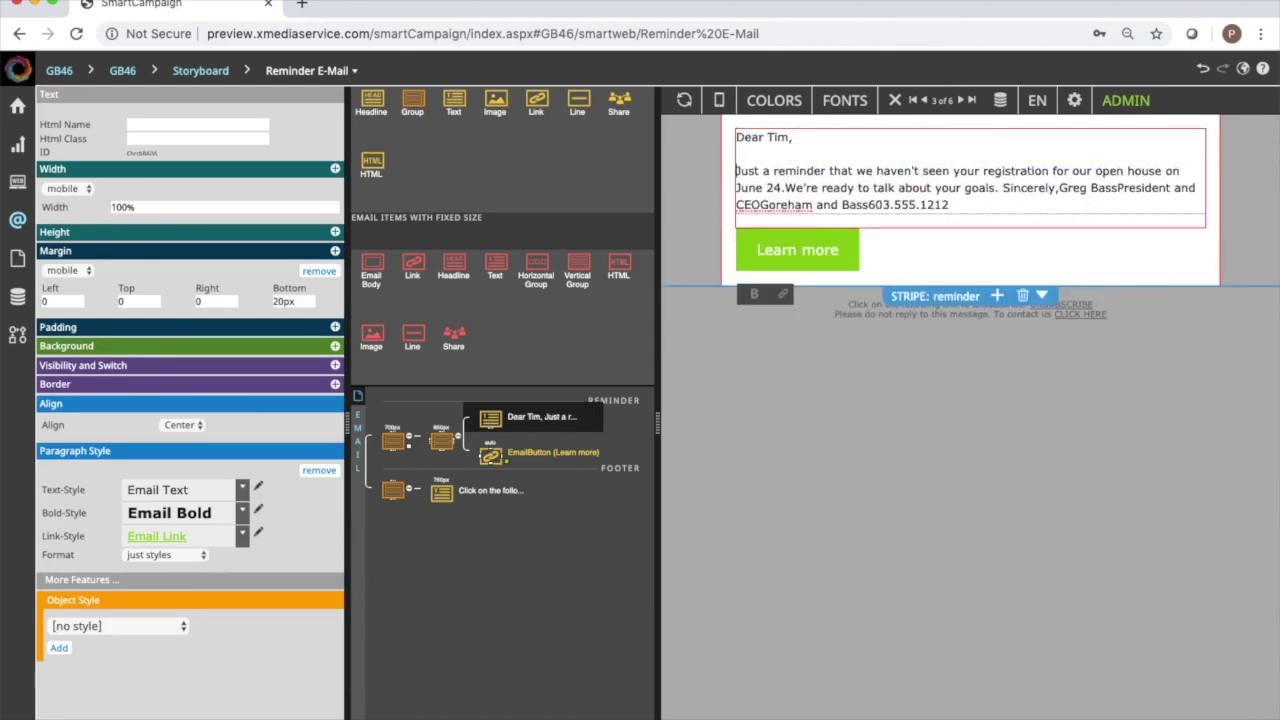
double_click(777, 137)
type("[[firstname]]")
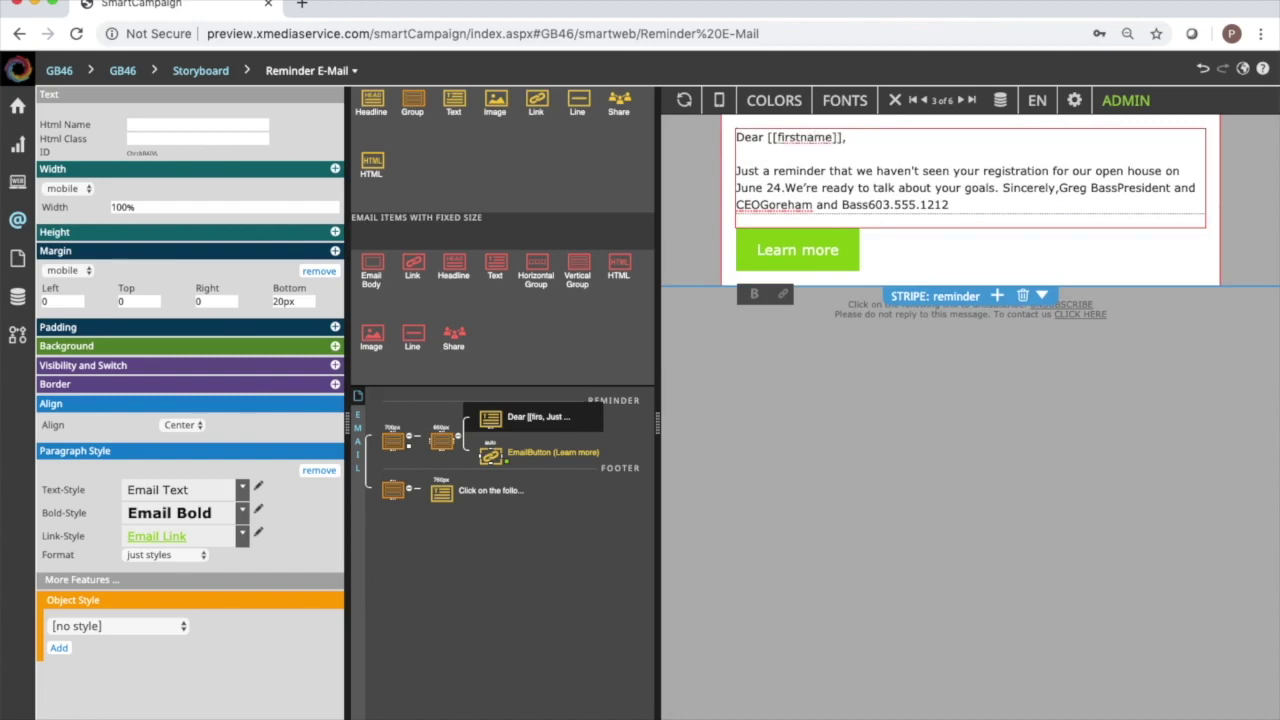
right_click(843, 138)
mouse_move(905, 190)
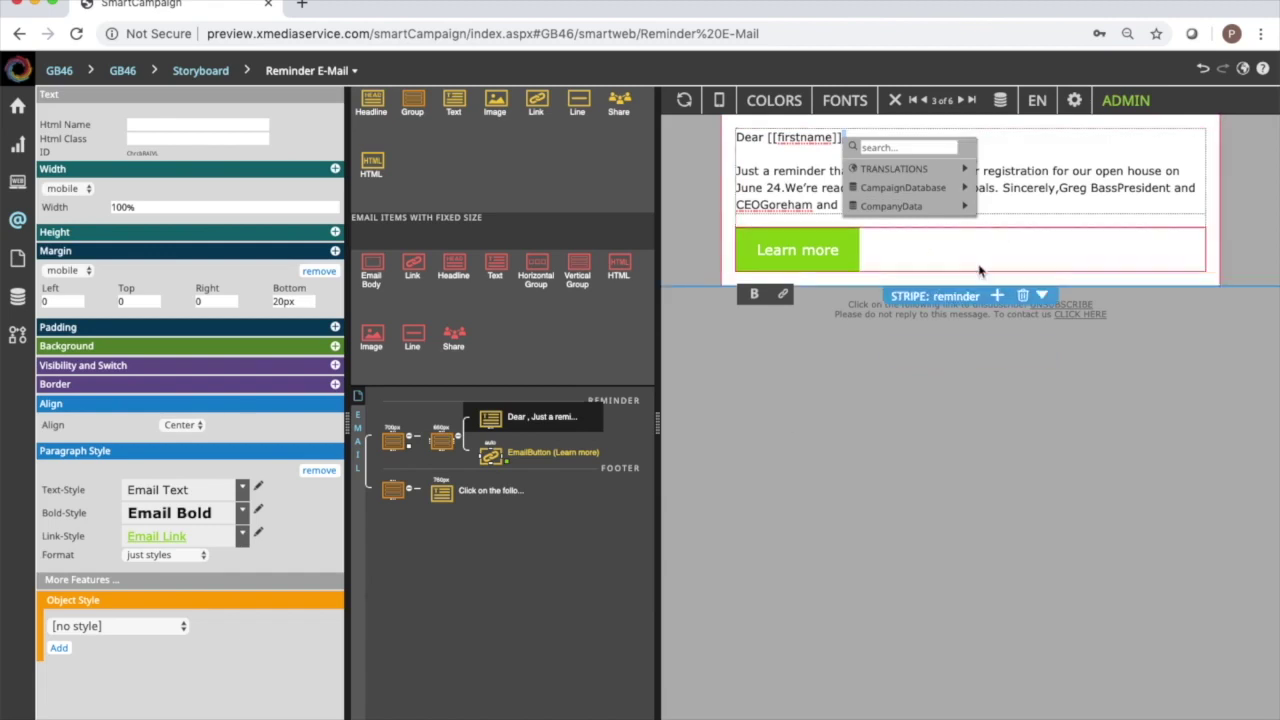
left_click(988, 395)
left_click(733, 137)
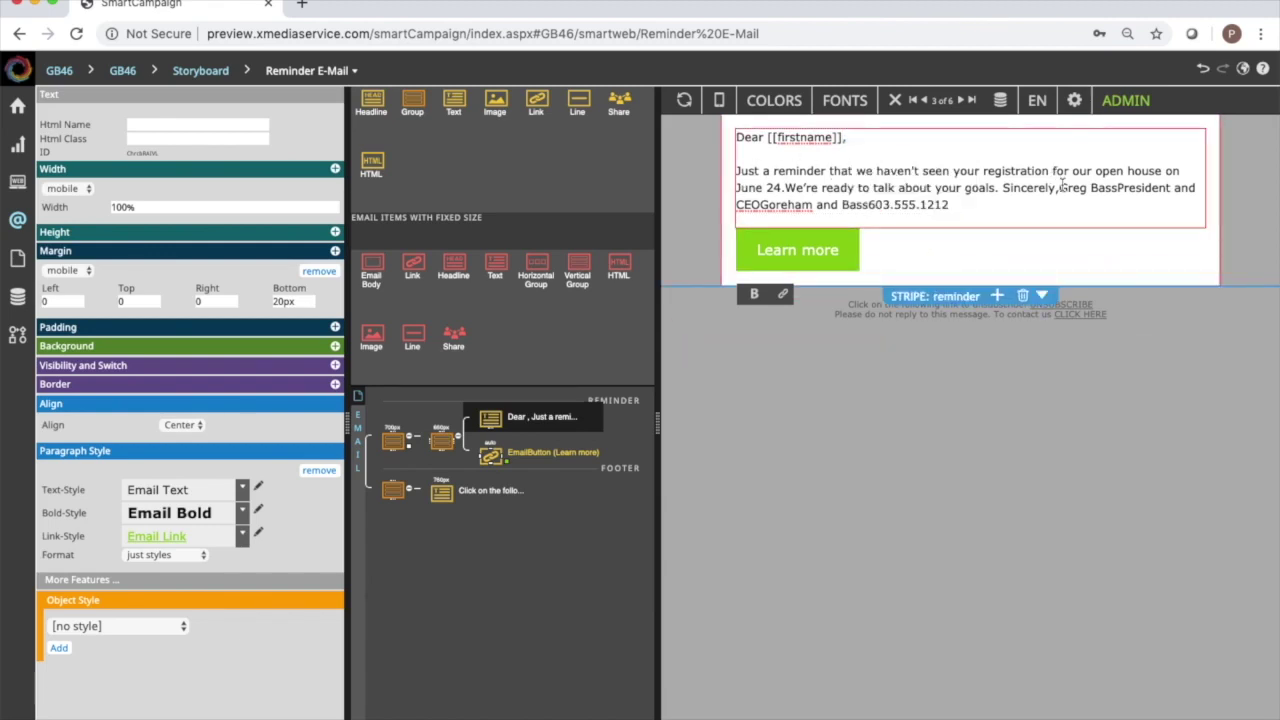
Put Sincerely, the sender name, job title, company and phone number each on its own line.
left_click(785, 188)
left_click(1008, 188)
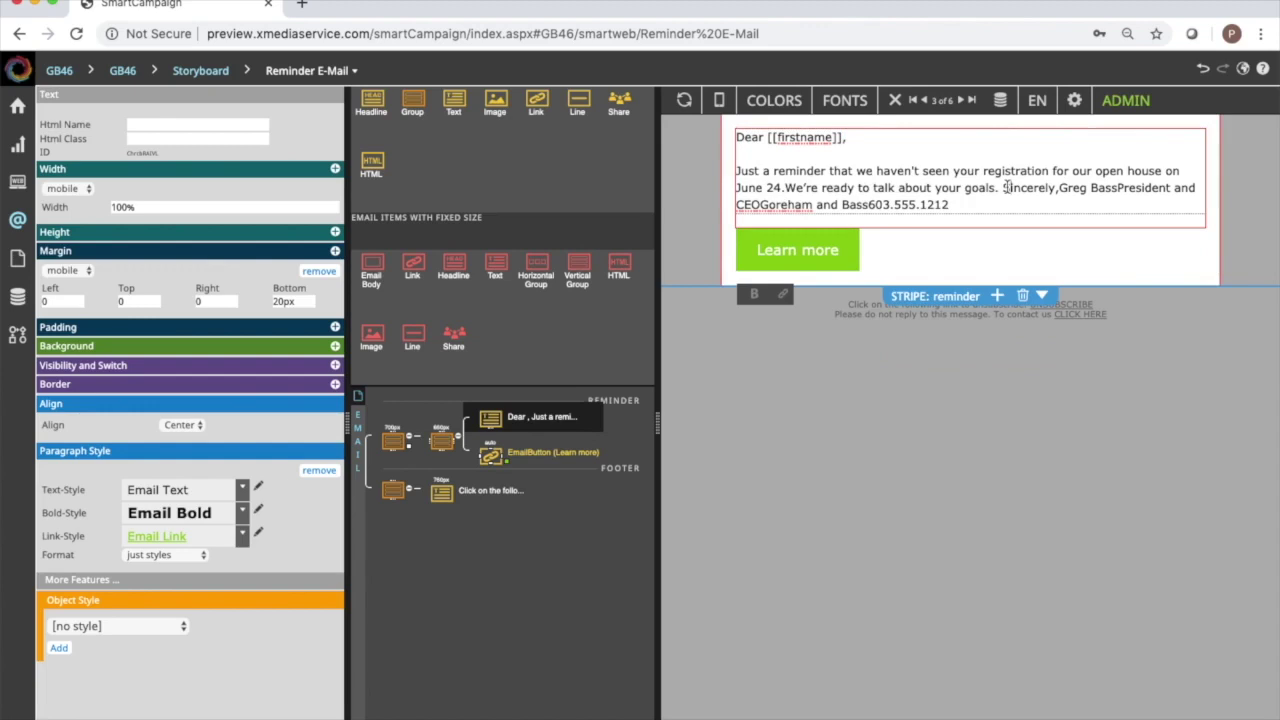
key("Return")
key("Return")
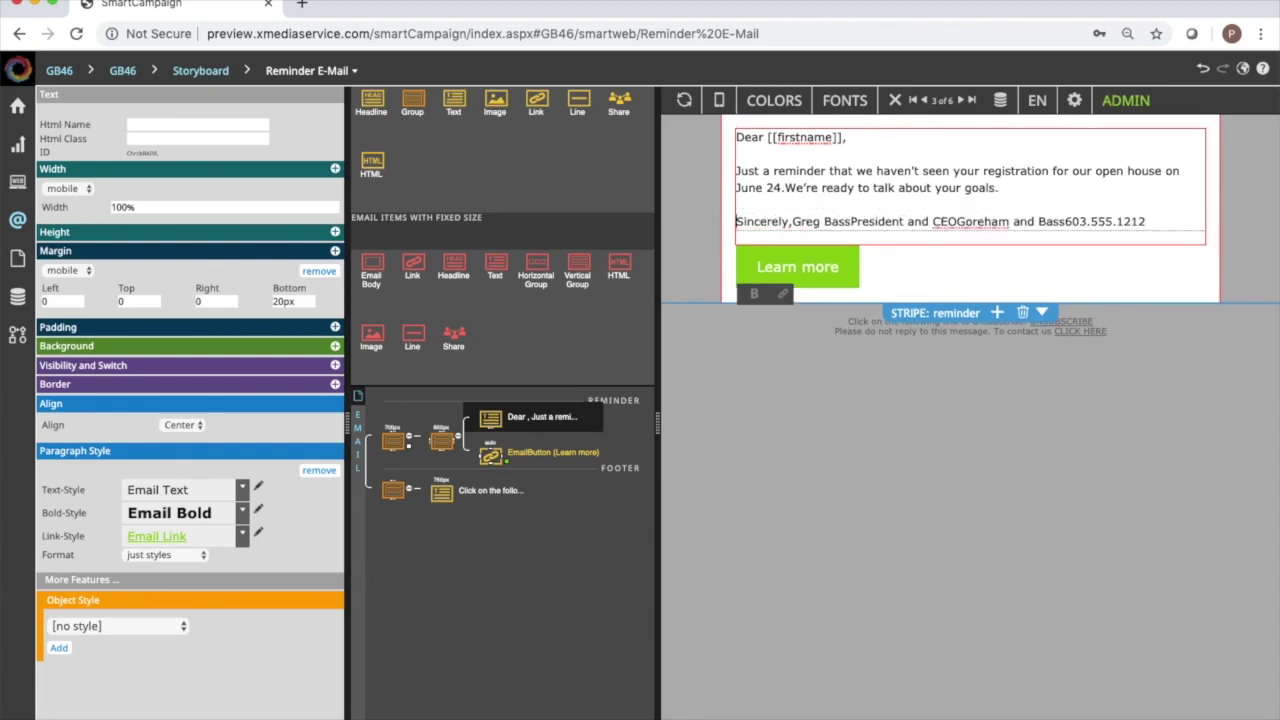
left_click(792, 221)
key("Return")
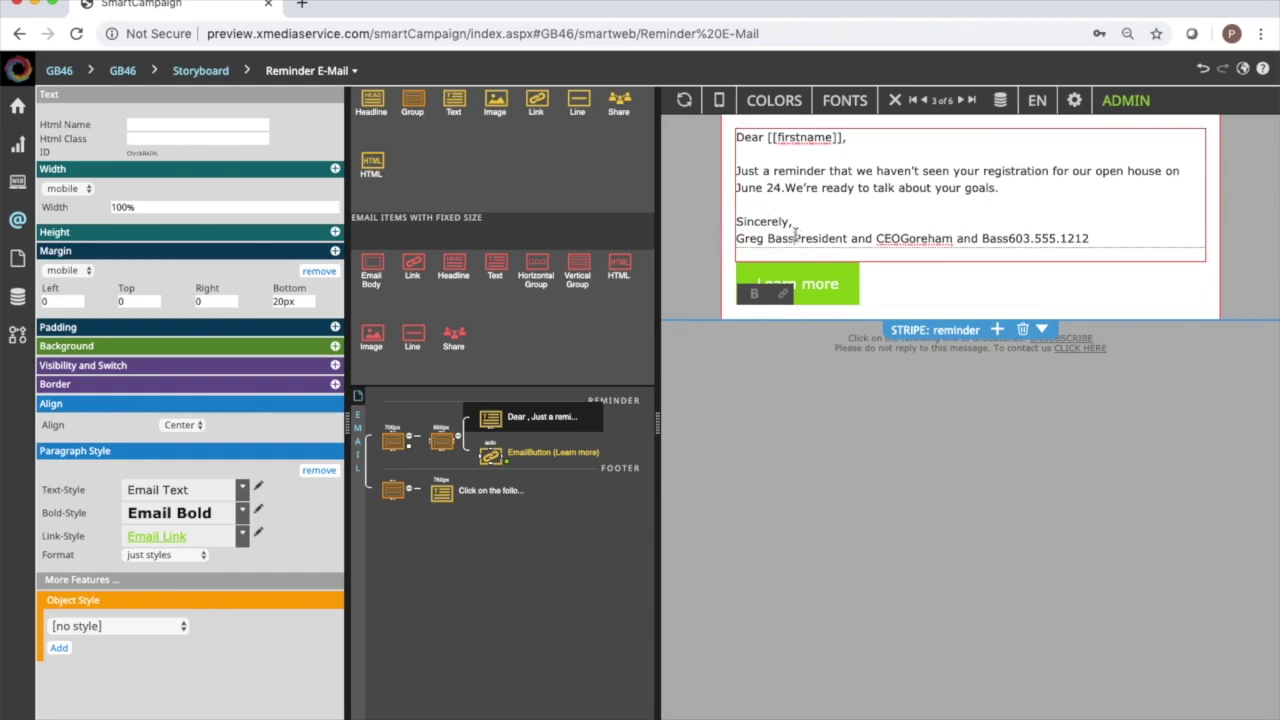
left_click(795, 238)
key("Return")
left_click(843, 256)
key("Return")
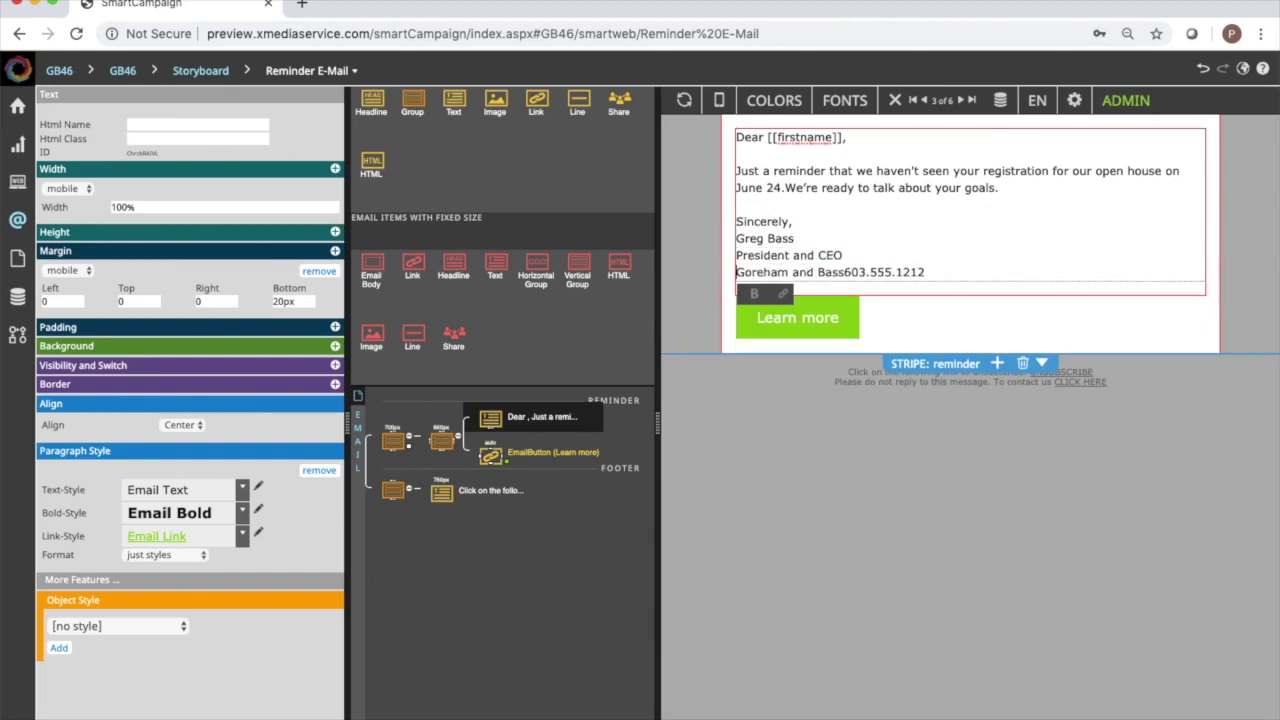
left_click(846, 272)
key("Return")
Change the Learn more button label to 'Last Chance to Register'.
double_click(809, 332)
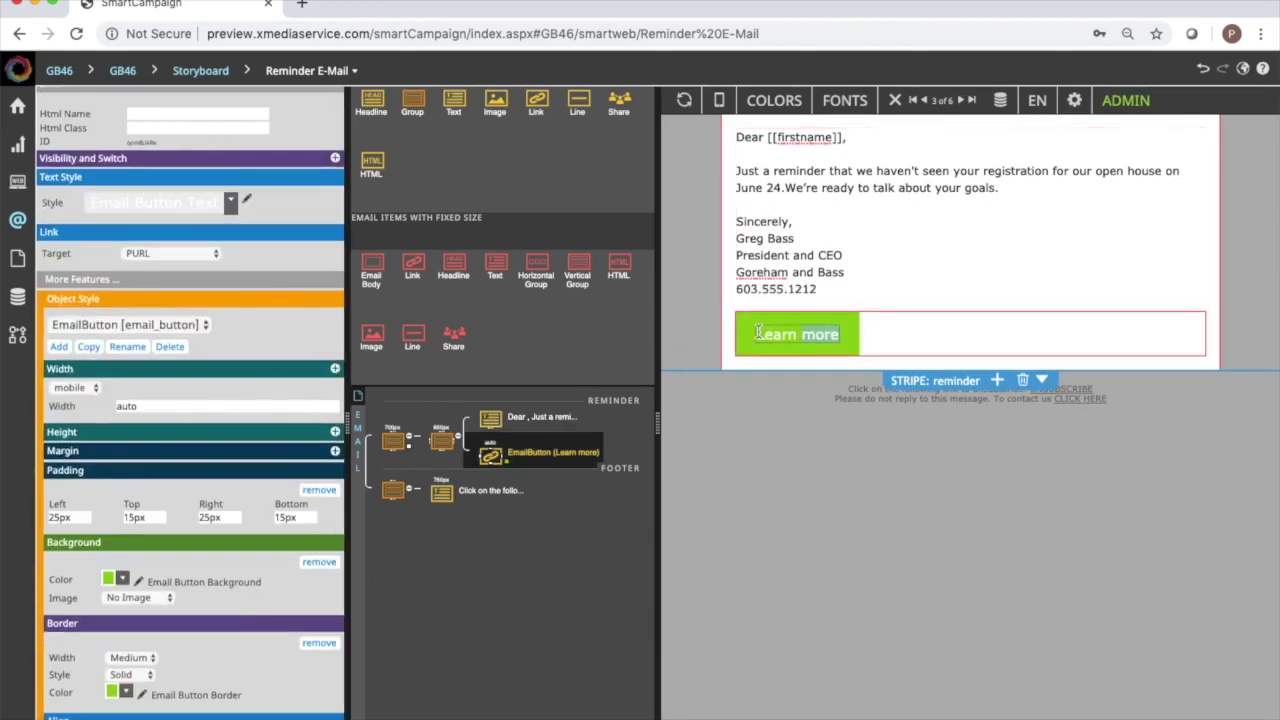
left_click_drag(757, 333, 841, 337)
type("last")
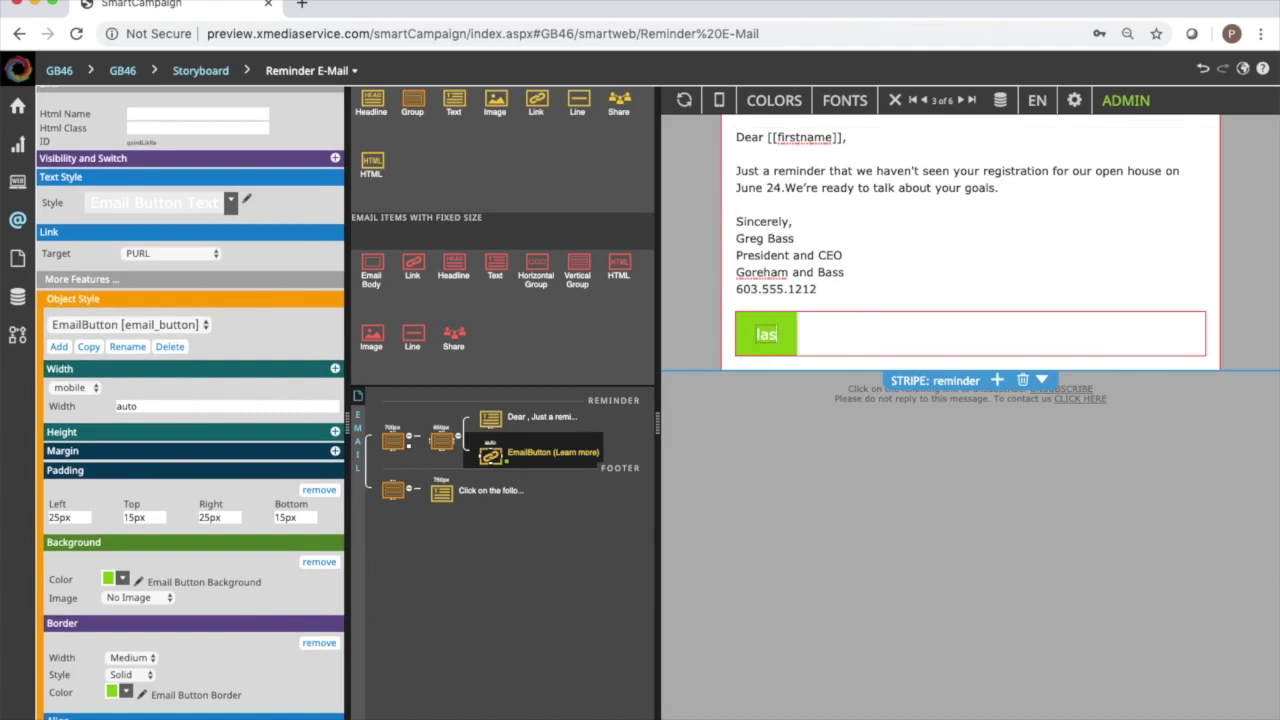
key("BackSpace")
key("BackSpace")
key("BackSpace")
key("BackSpace")
type("Last Chan")
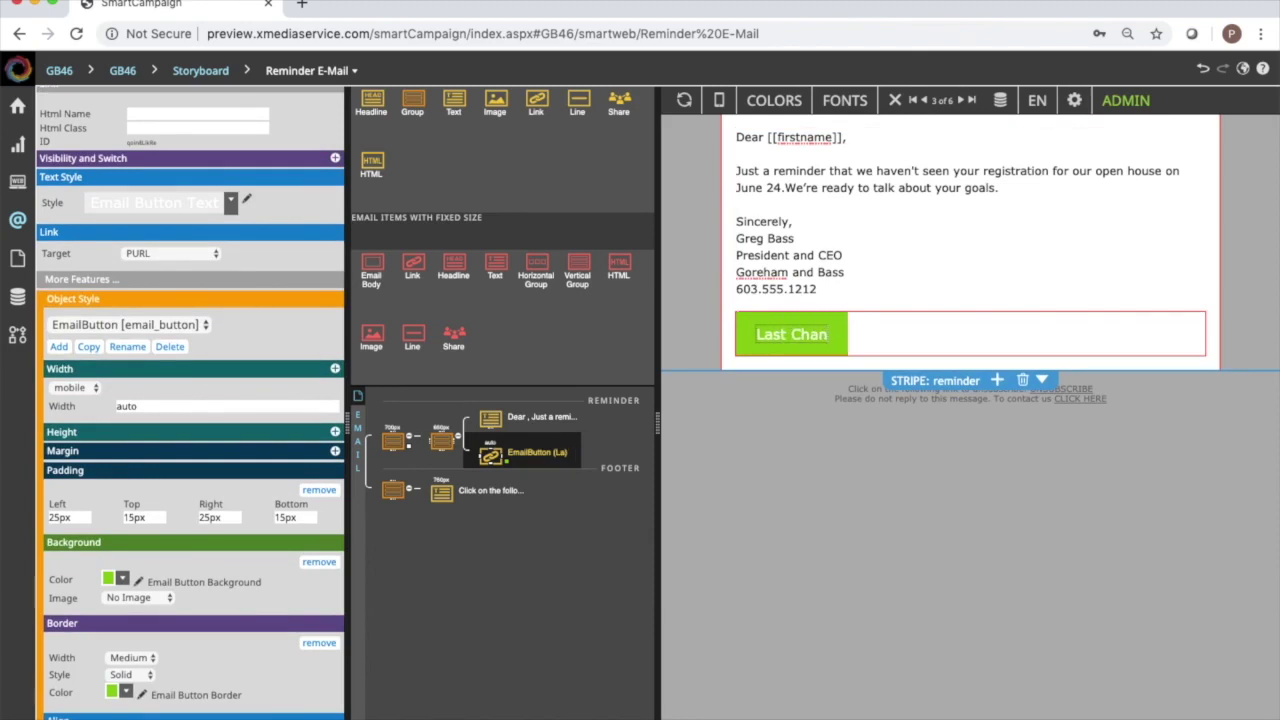
type("ce to Regis")
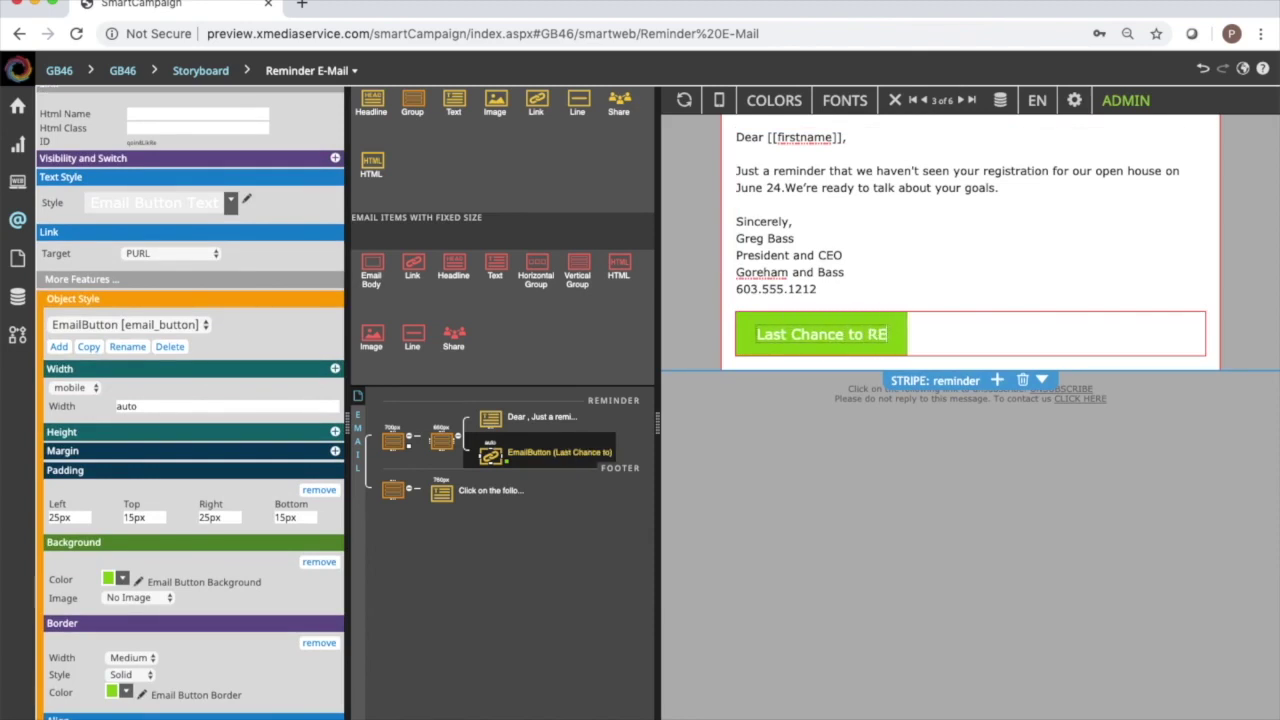
type("ter")
left_click(832, 407)
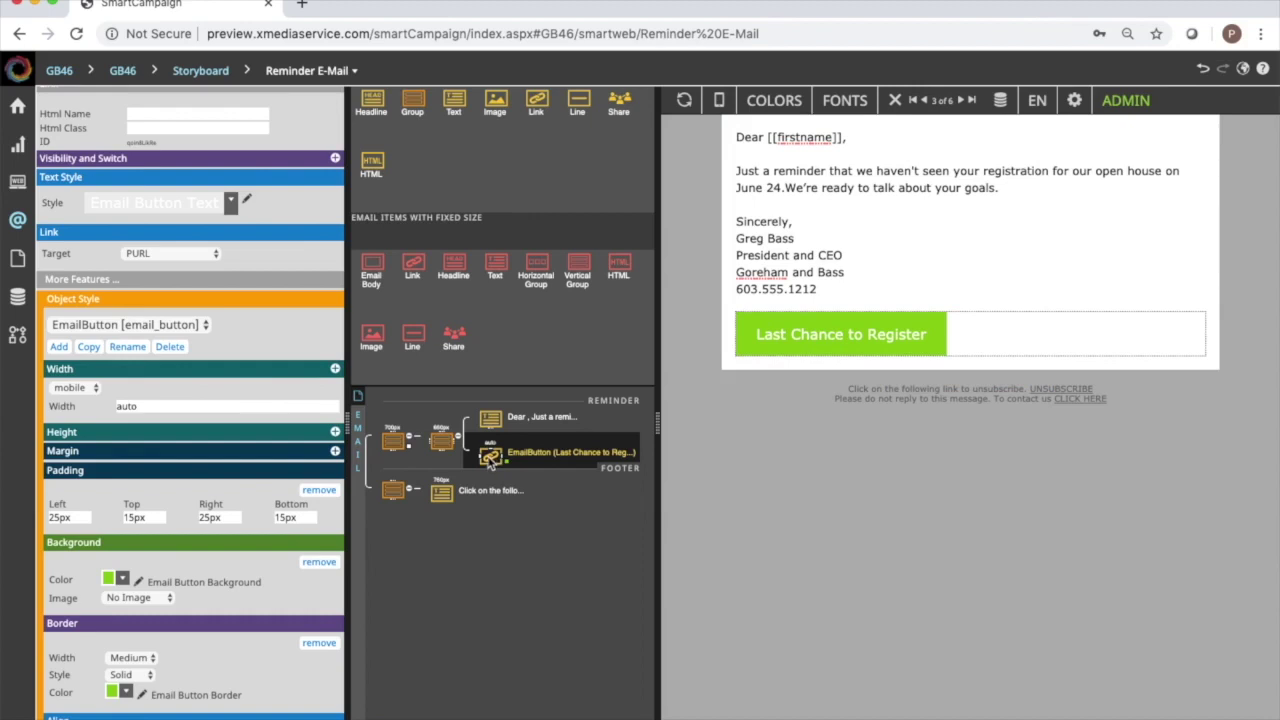
left_click_drag(545, 106, 538, 150)
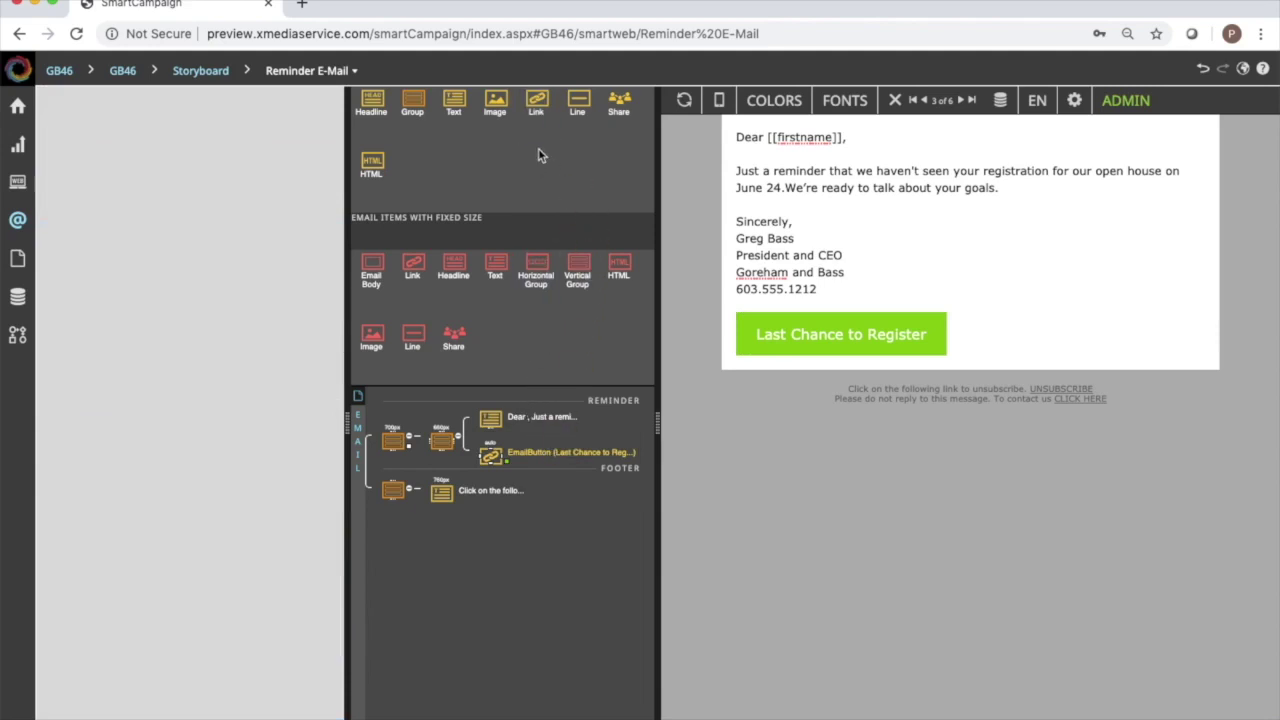
Back on the storyboard, move the Last Chance to Register link below UNSUBSCRIBE.
left_click(492, 458)
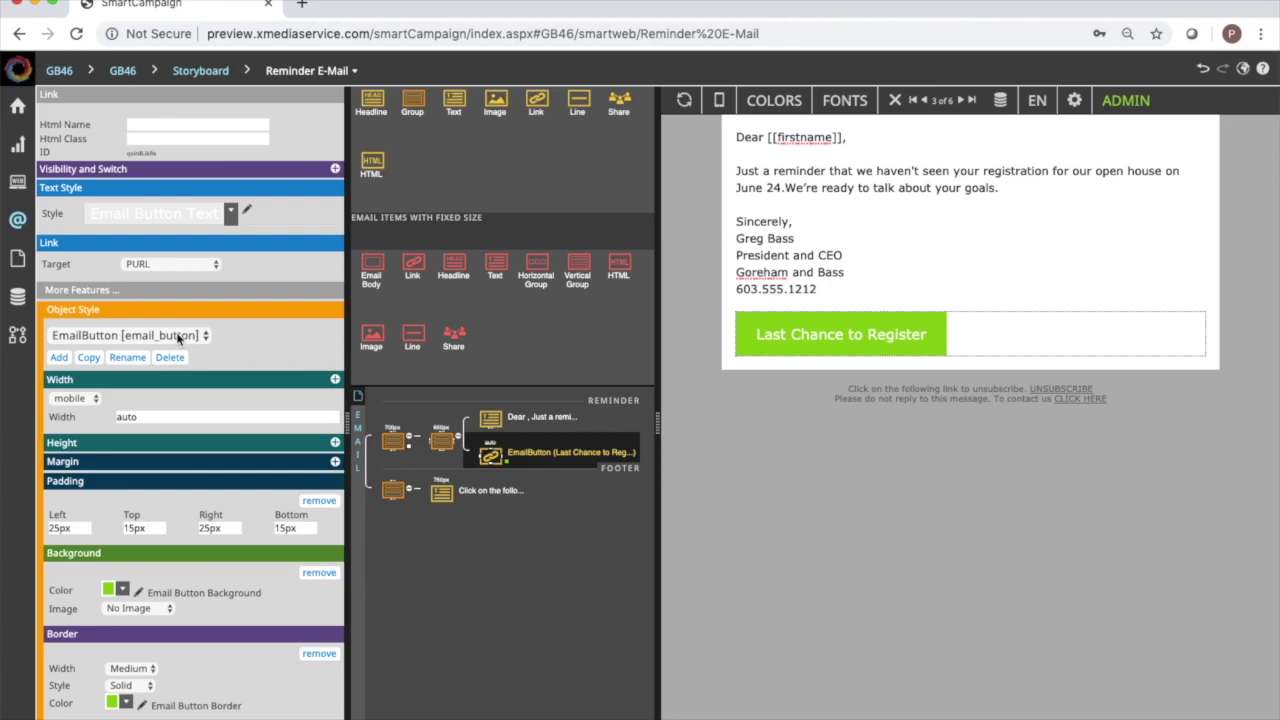
key("alt+Tab")
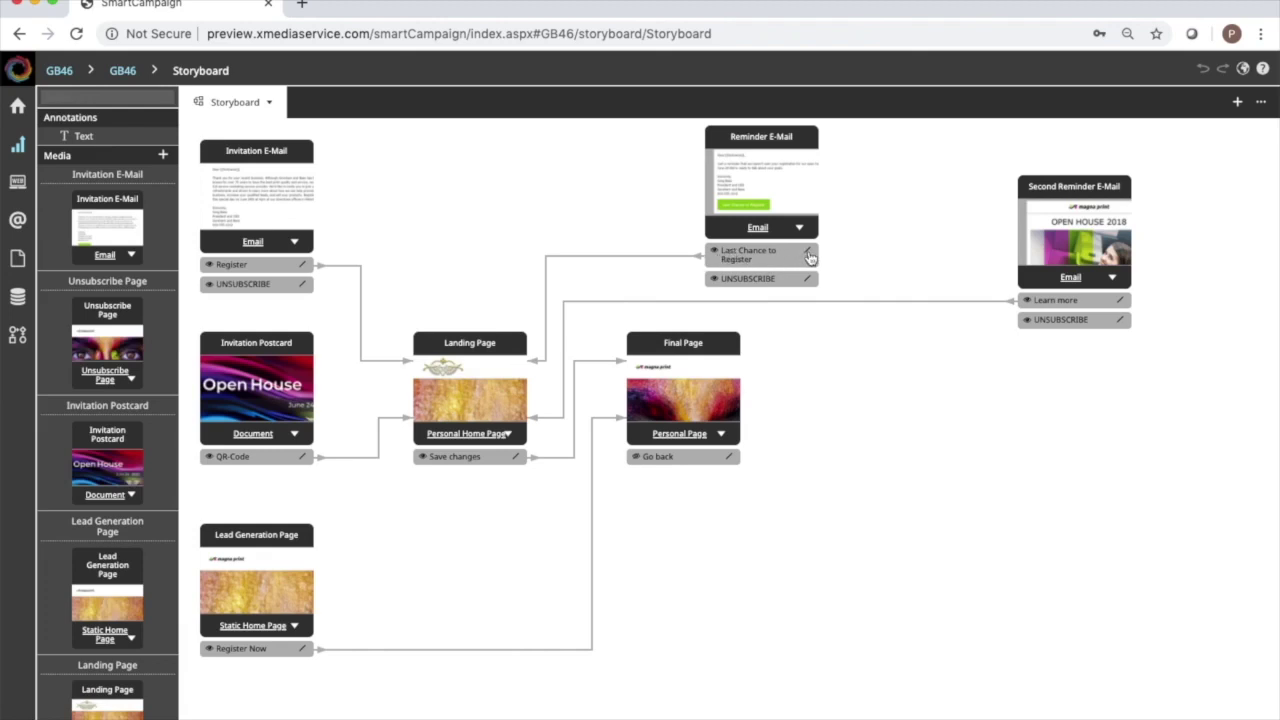
mouse_move(812, 258)
left_mouse_down()
mouse_move(528, 240)
mouse_move(468, 358)
mouse_move(600, 340)
mouse_move(694, 366)
left_mouse_up()
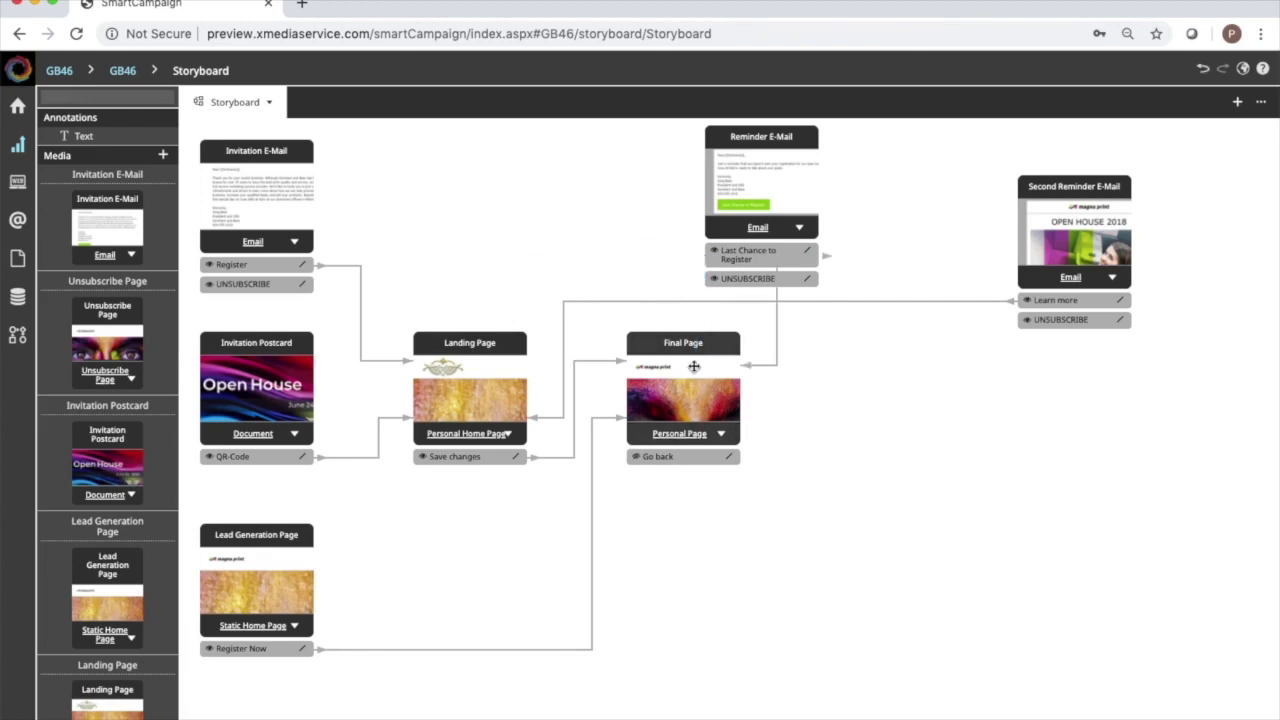
left_click_drag(740, 260, 435, 350)
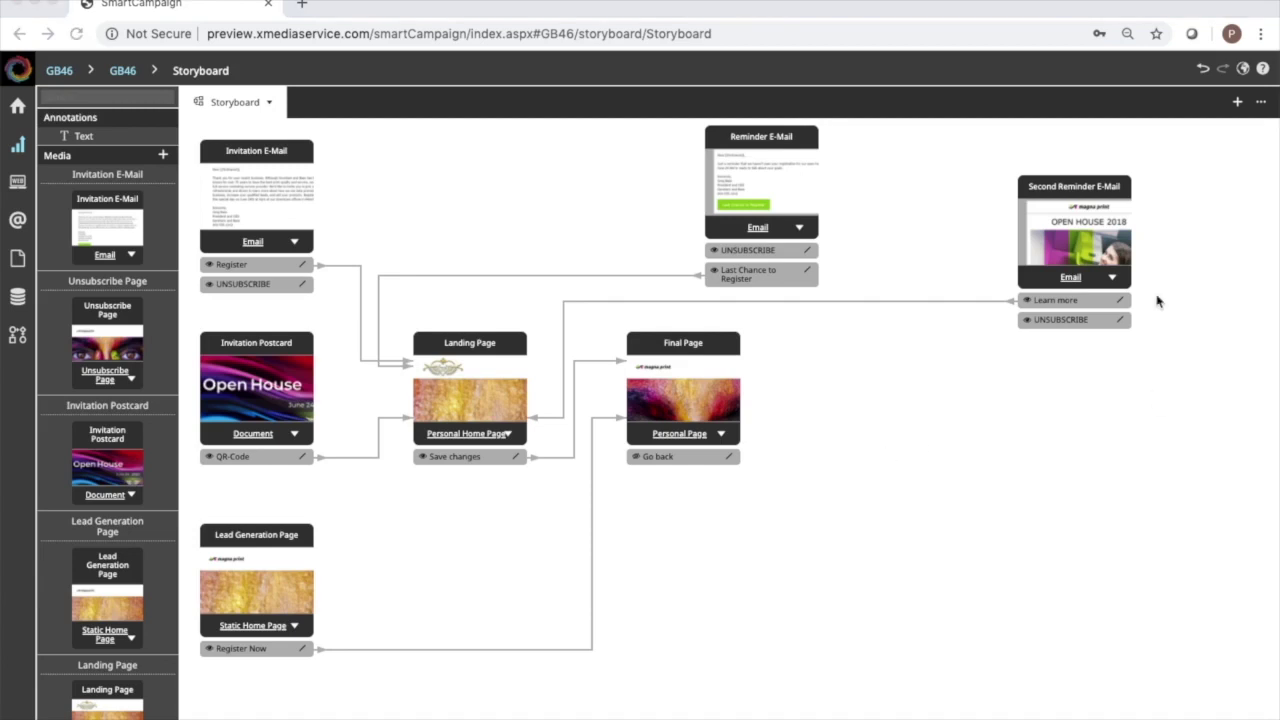
left_click(1090, 195)
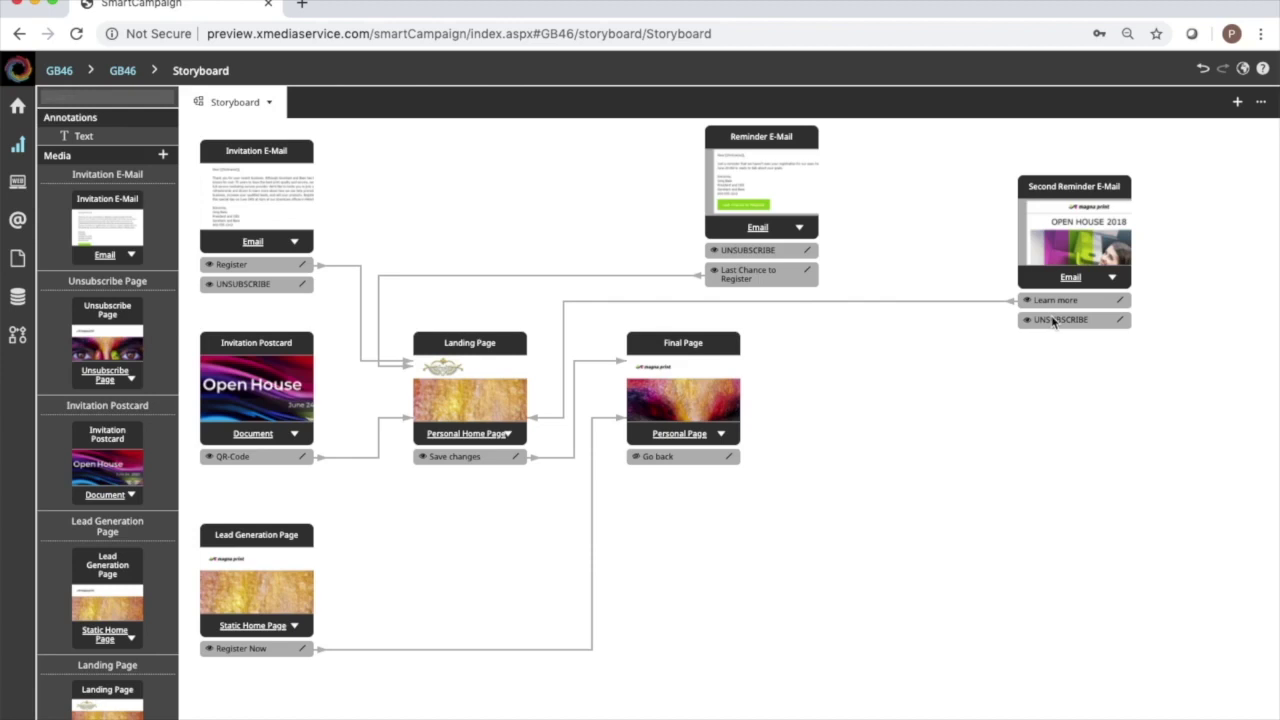
Open the Second Reminder E-Mail and change the headline year from 2018 to 2020.
double_click(1071, 246)
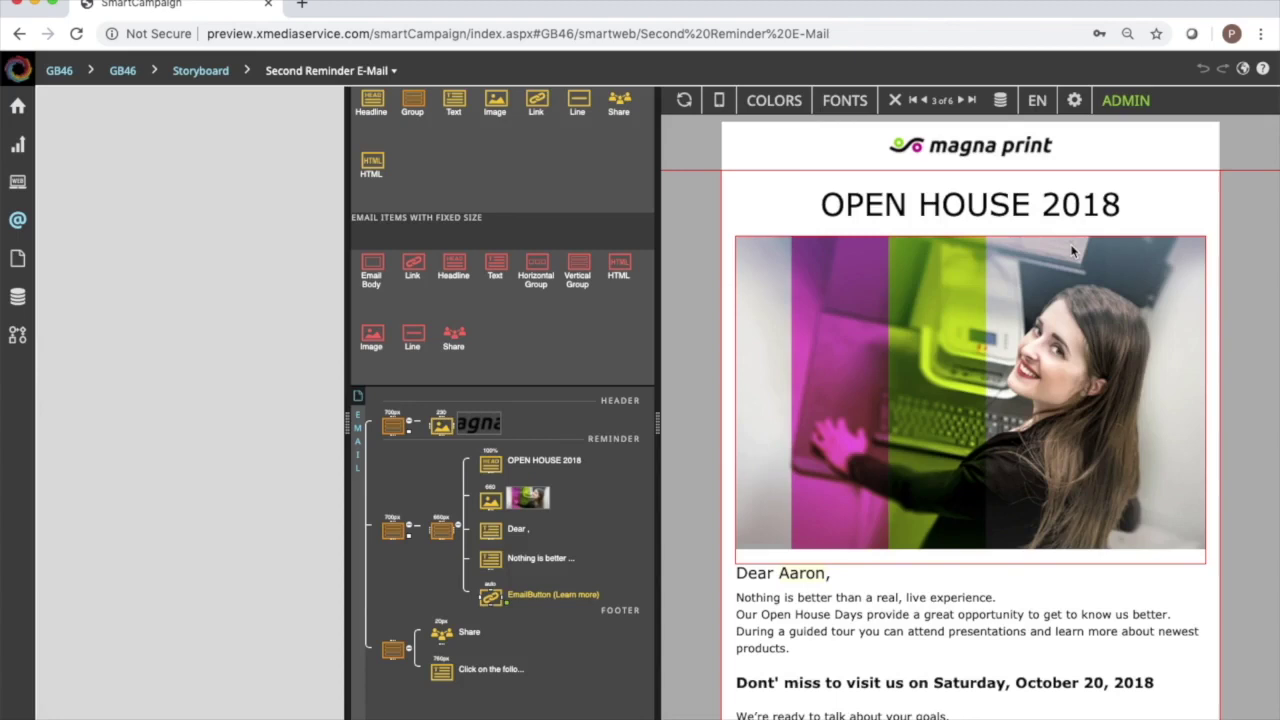
double_click(1076, 204)
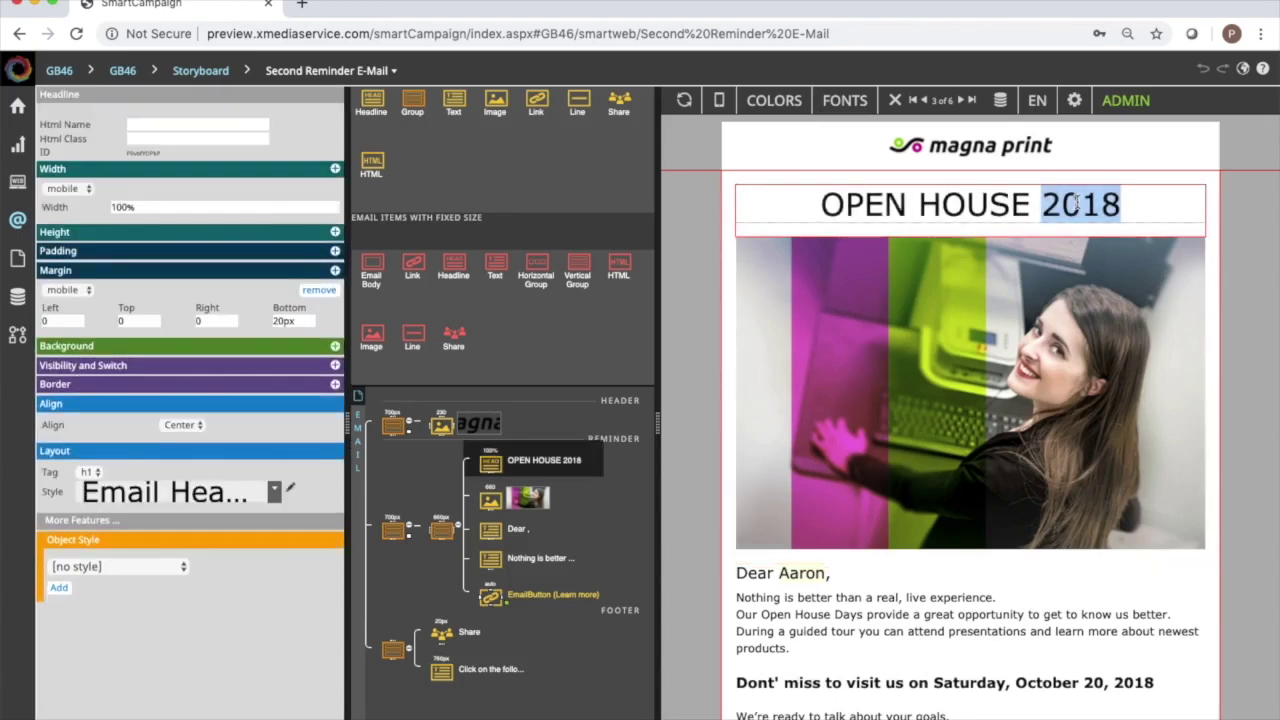
type("2020")
Replace the magna print header logo with GorehamandBass.png.
left_click(970, 150)
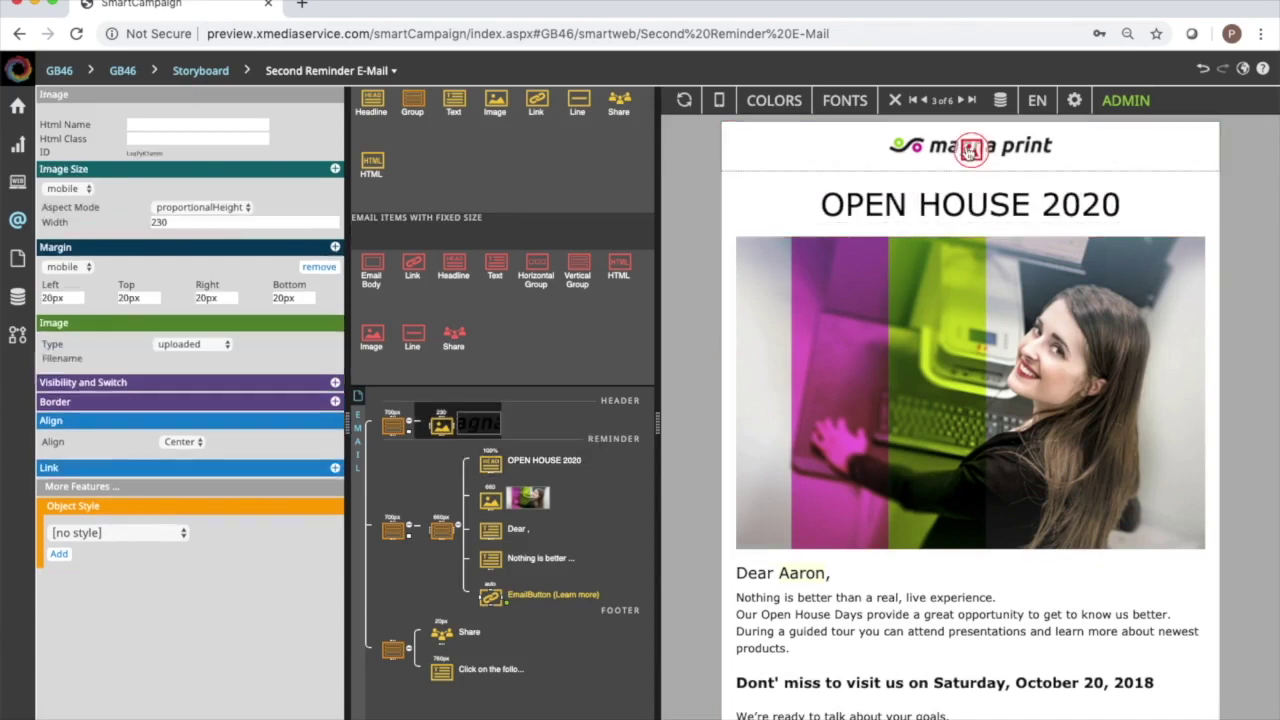
double_click(970, 150)
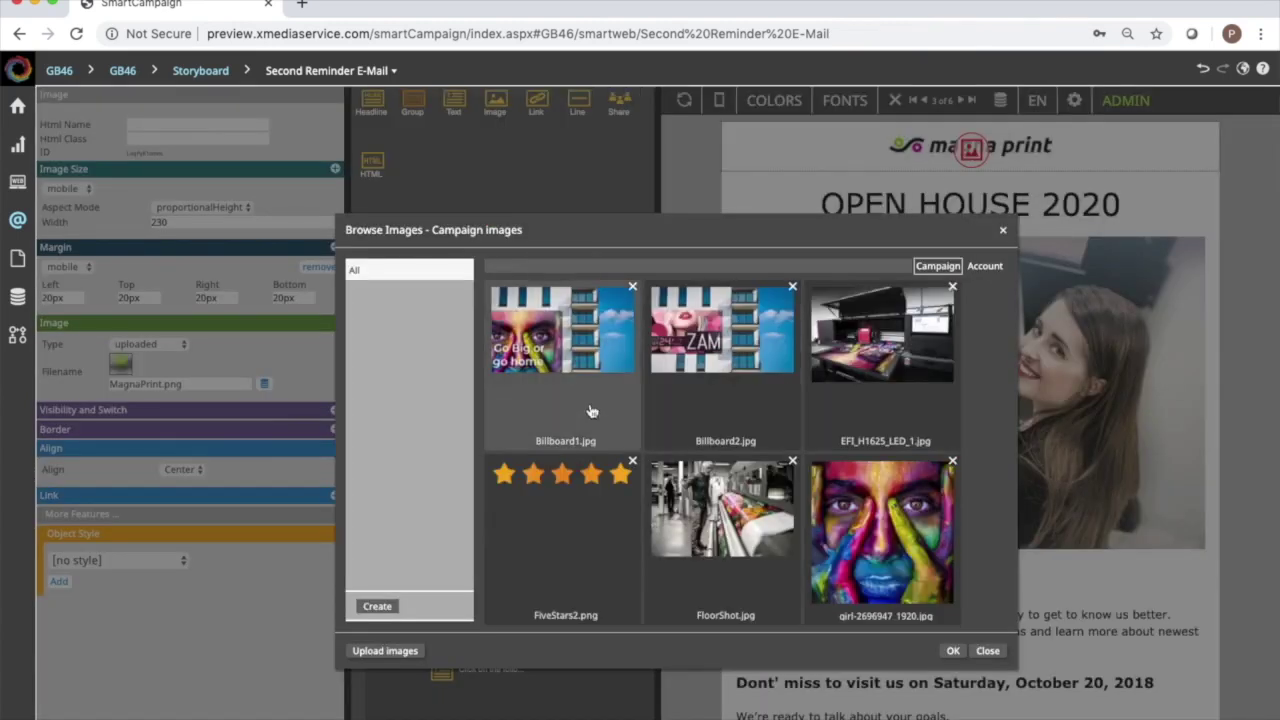
scroll(660, 400, "down", 5)
scroll(733, 379, "up", 2)
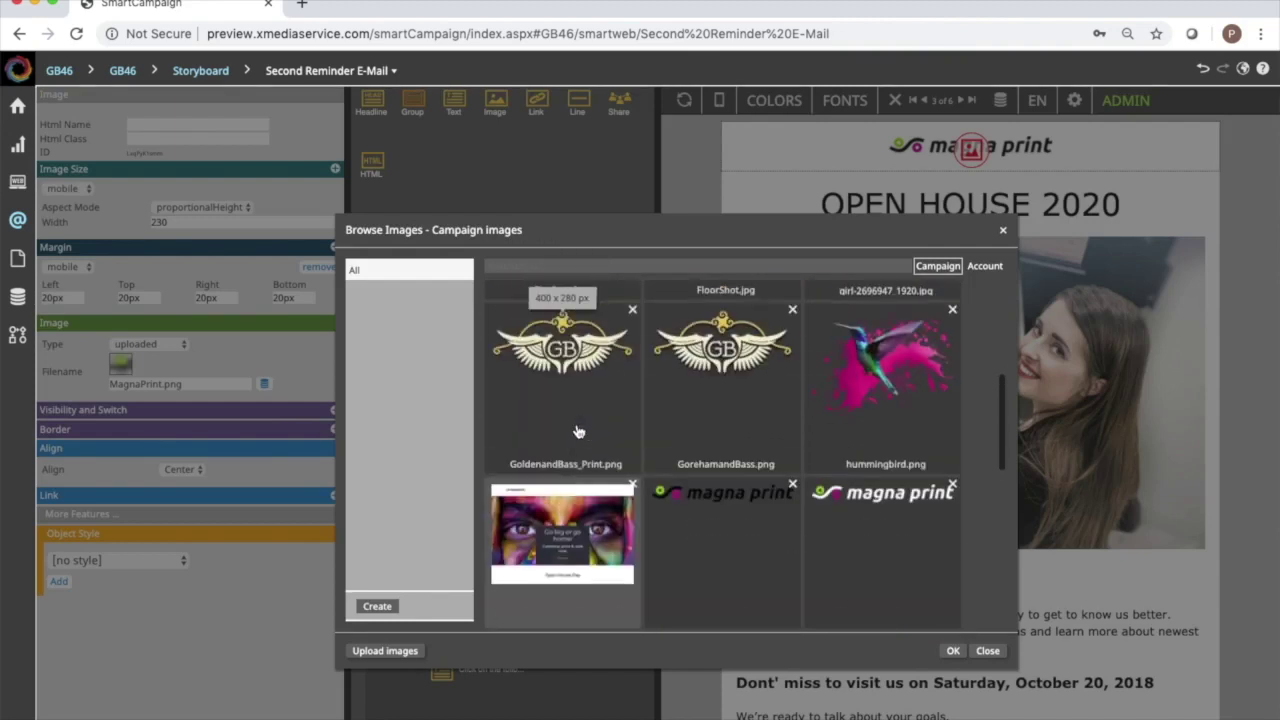
double_click(733, 379)
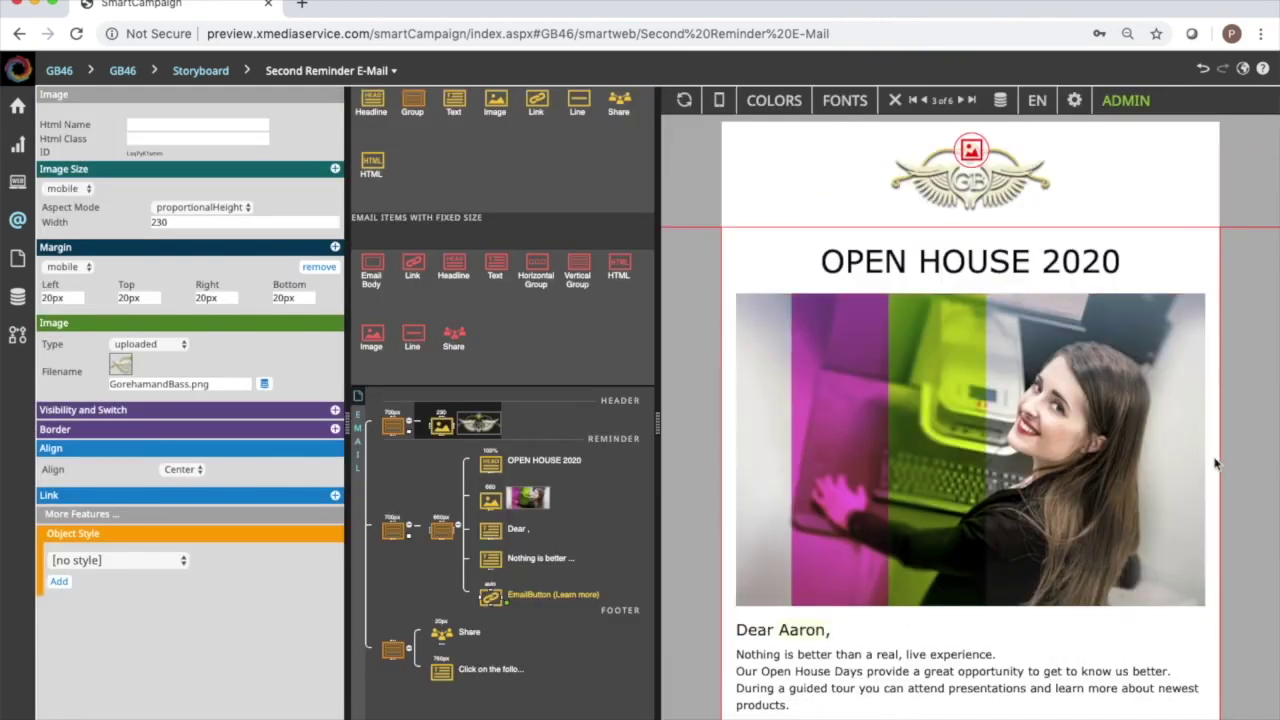
scroll(1216, 463, "down", 2)
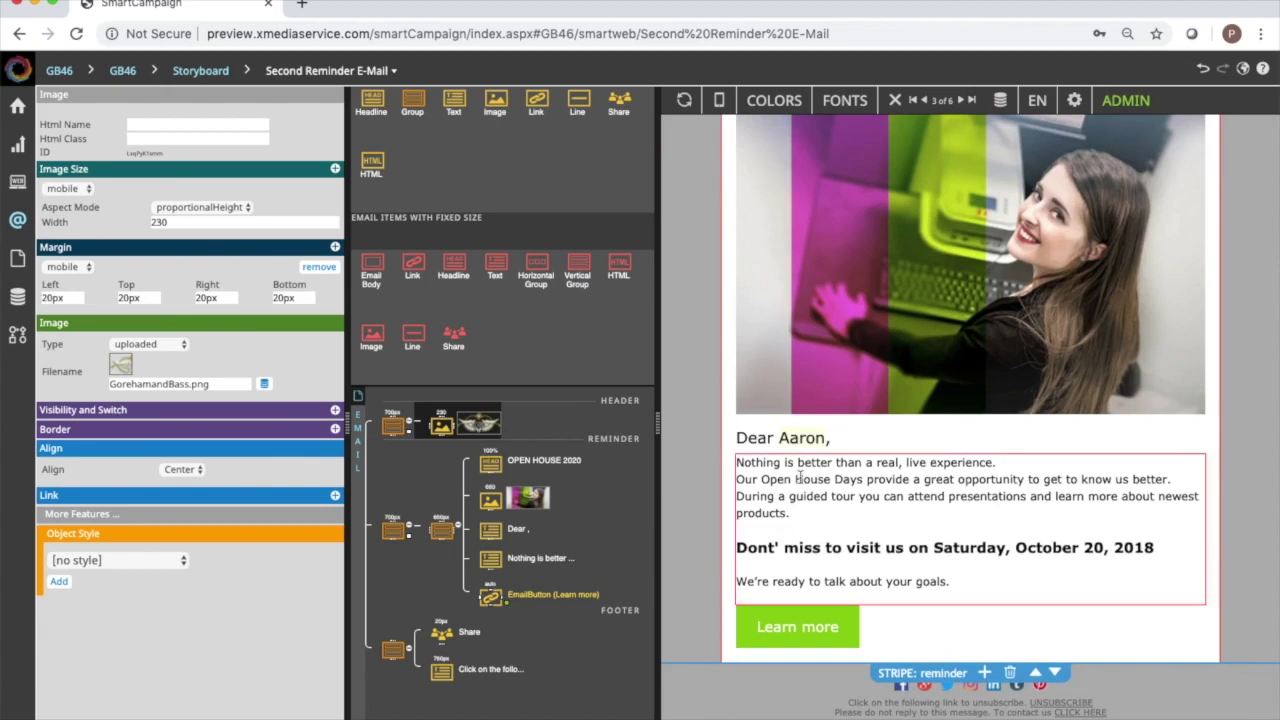
Replace the body with 'Can't wait to see you tomorrow…' giving the 4pm event at the Peterborough plant.
left_click_drag(738, 462, 965, 580)
type("C")
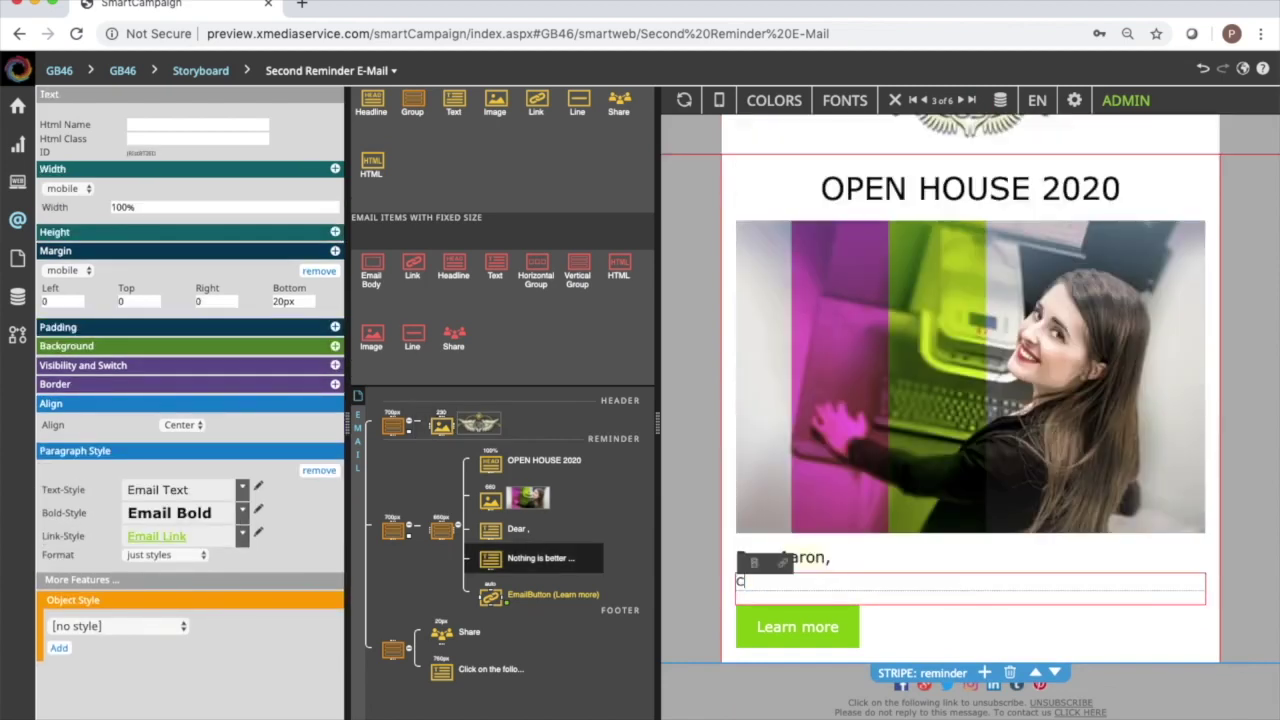
type("an't wait to see you tomorrow. Don't fo")
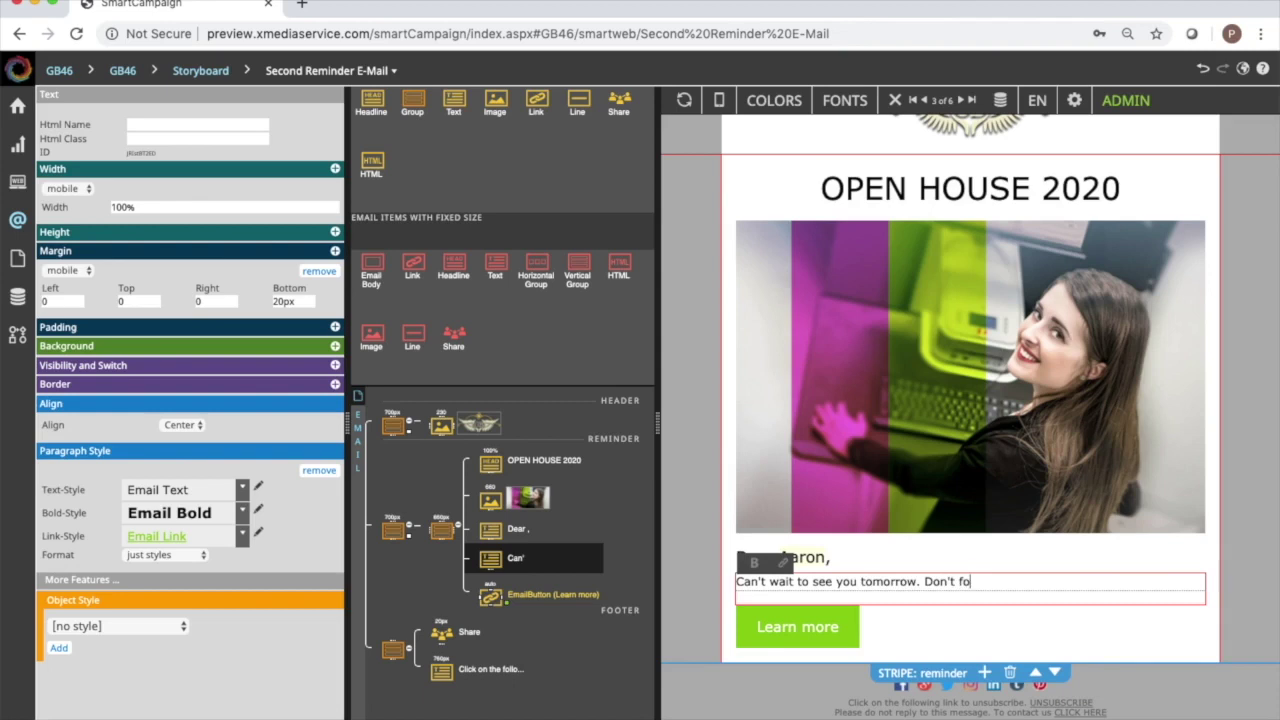
type("rget we're on at 4pm at 10 Main St. at our Peterobor")
key("BackSpace")
key("BackSpace")
key("BackSpace")
key("BackSpace")
type("borough plant.")
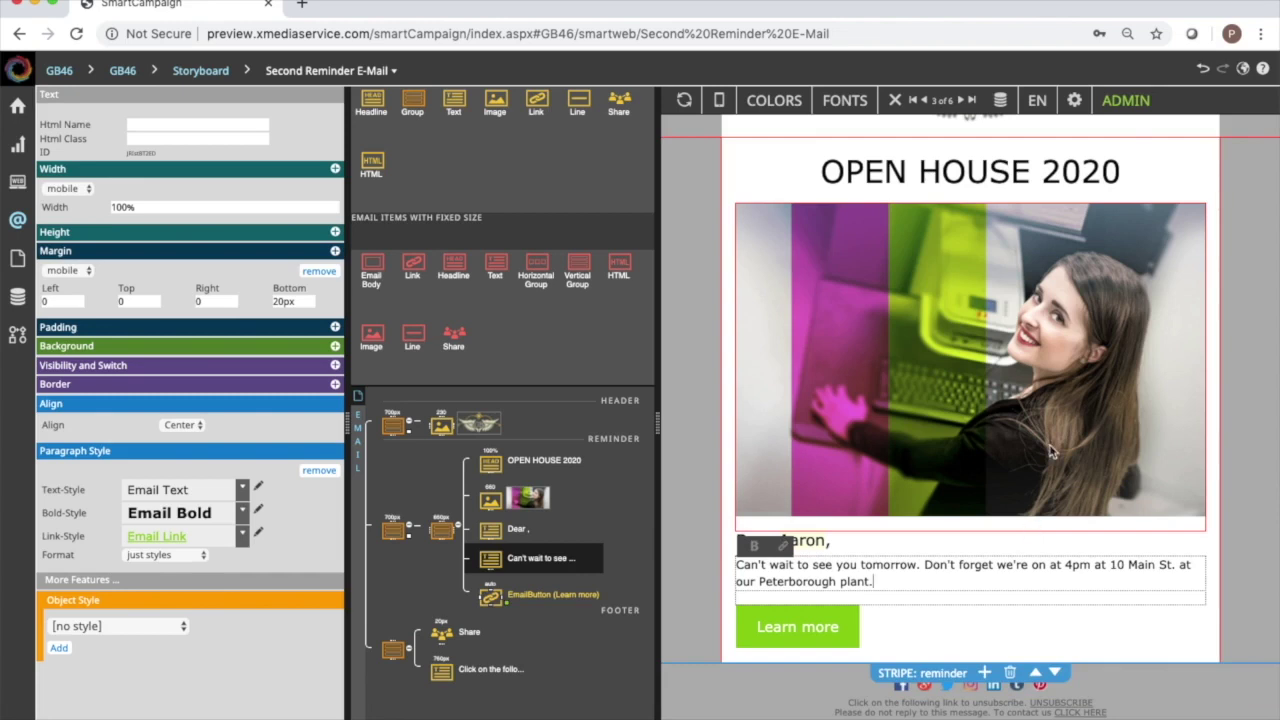
Relabel the Learn more button to 'Update My Registration Info'.
left_click(795, 630)
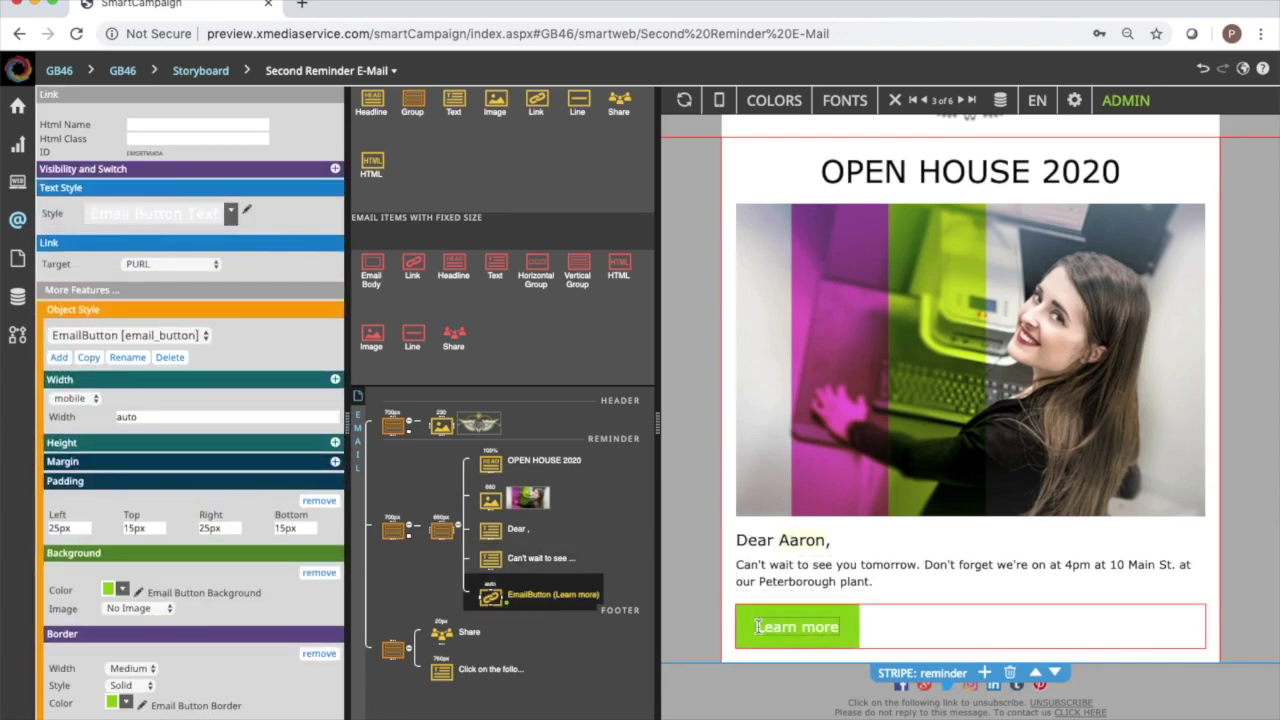
left_click_drag(757, 627, 914, 614)
left_click_drag(837, 627, 753, 629)
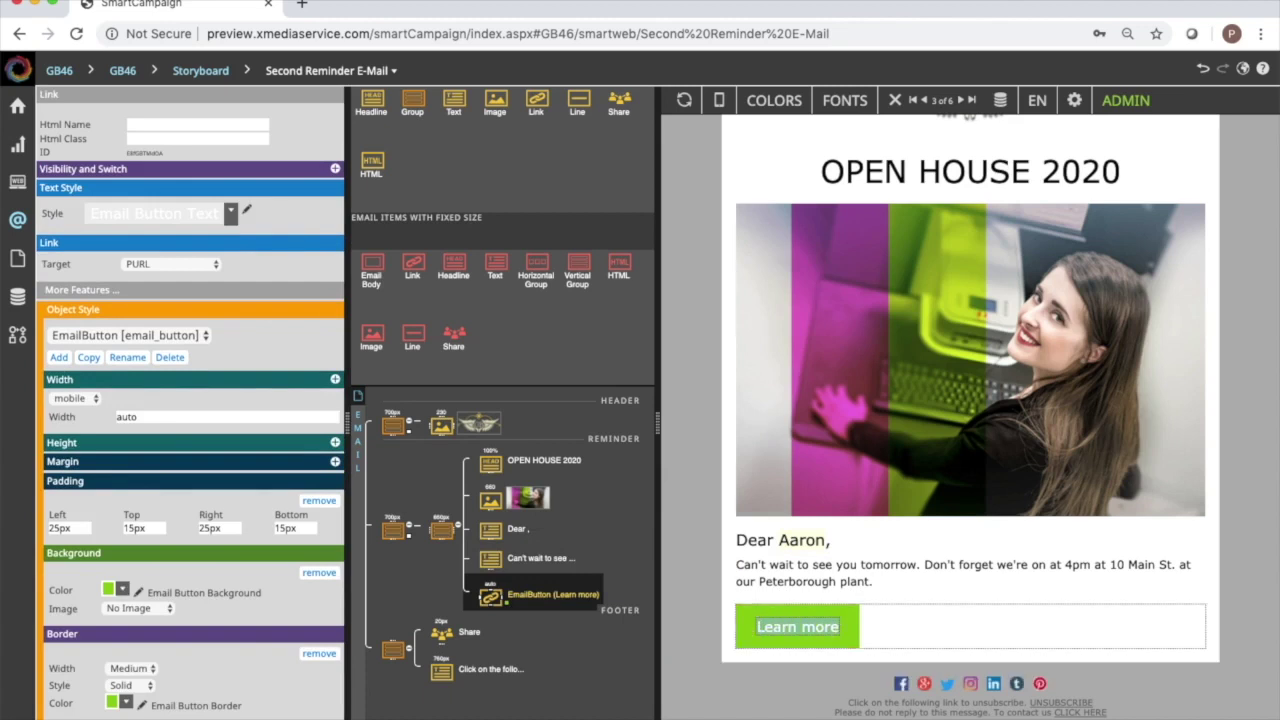
type("Update My REgs")
key("BackSpace")
key("BackSpace")
key("BackSpace")
type("egistration")
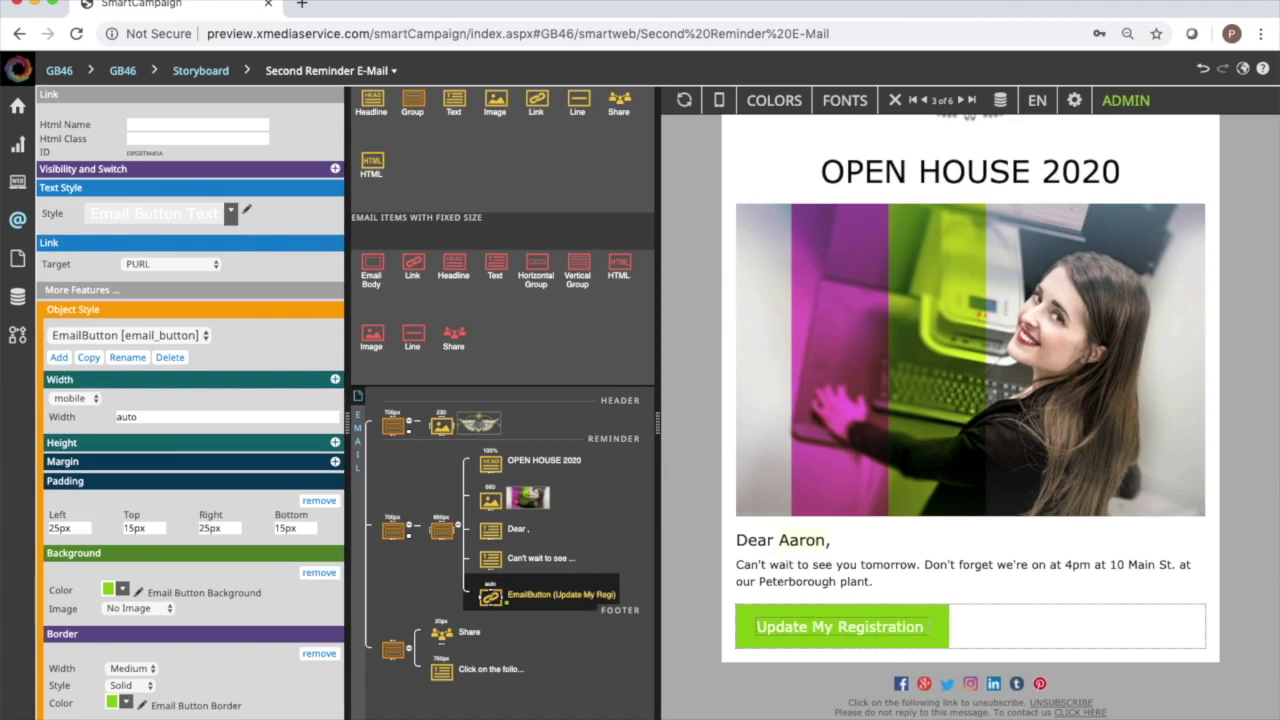
type(" Info")
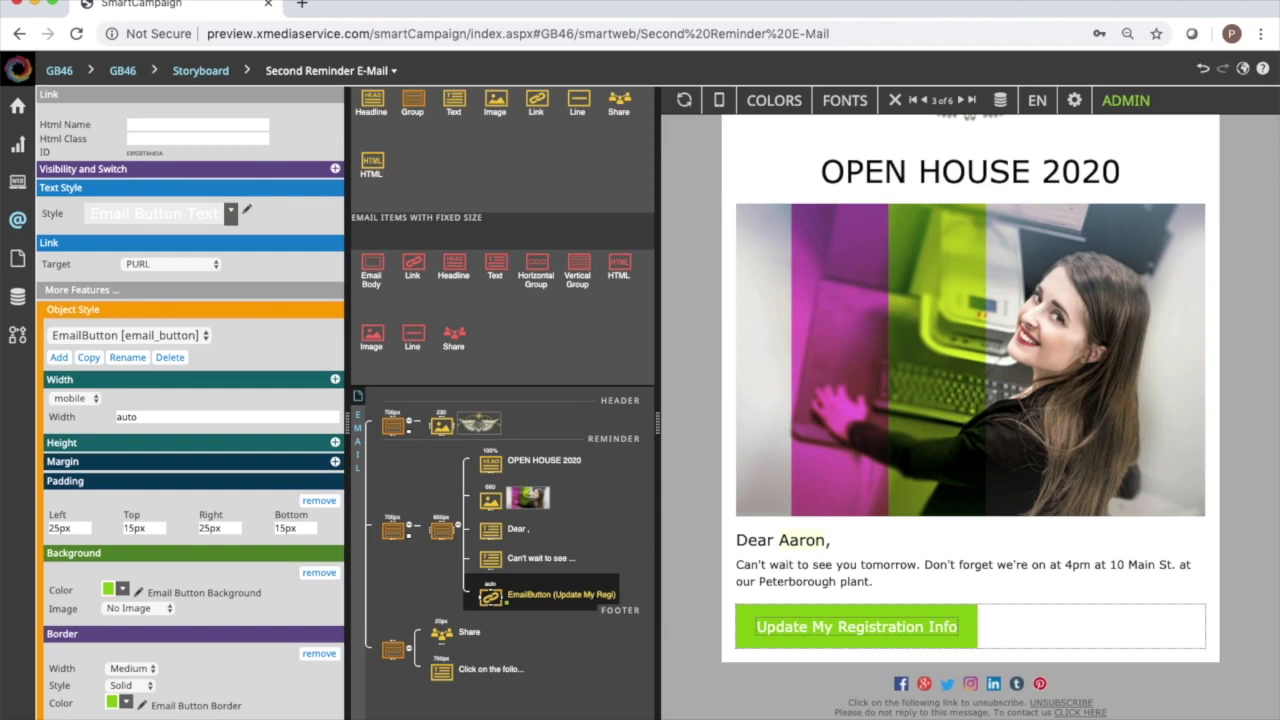
left_click(895, 575)
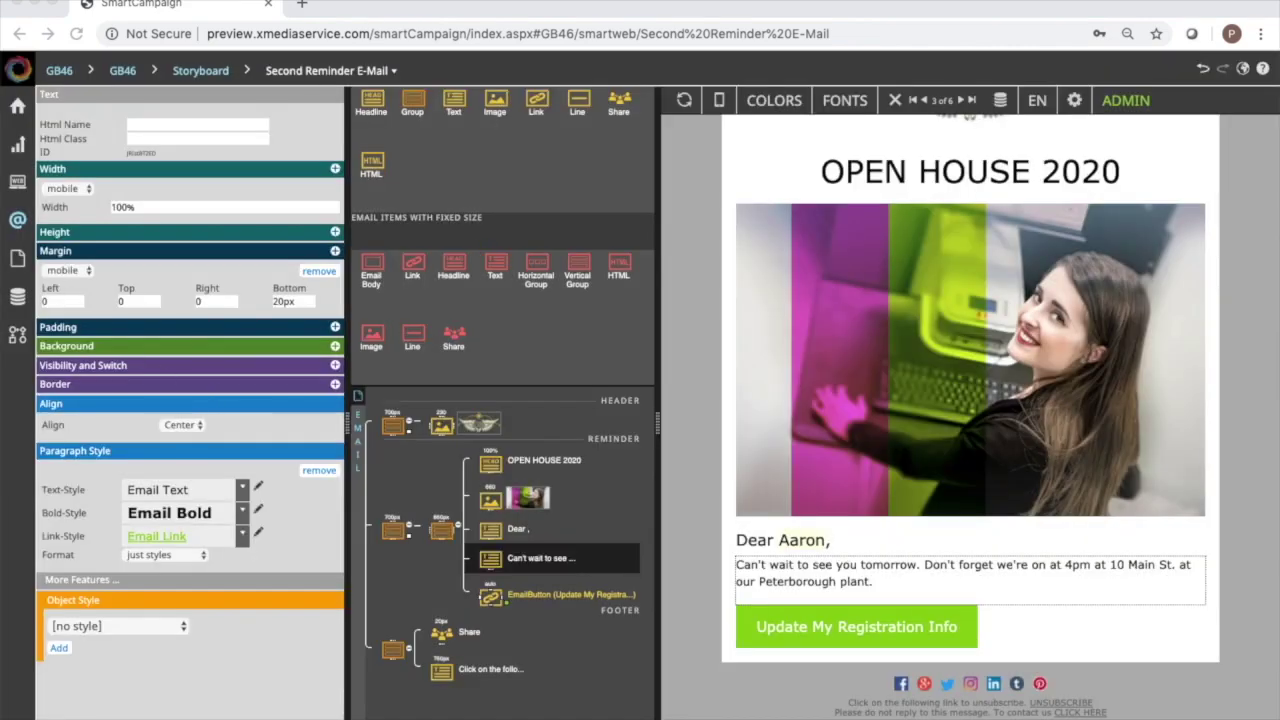
Return to the storyboard and place the Unsubscribe Page card at the lower right.
left_click(330, 70)
left_click(592, 320)
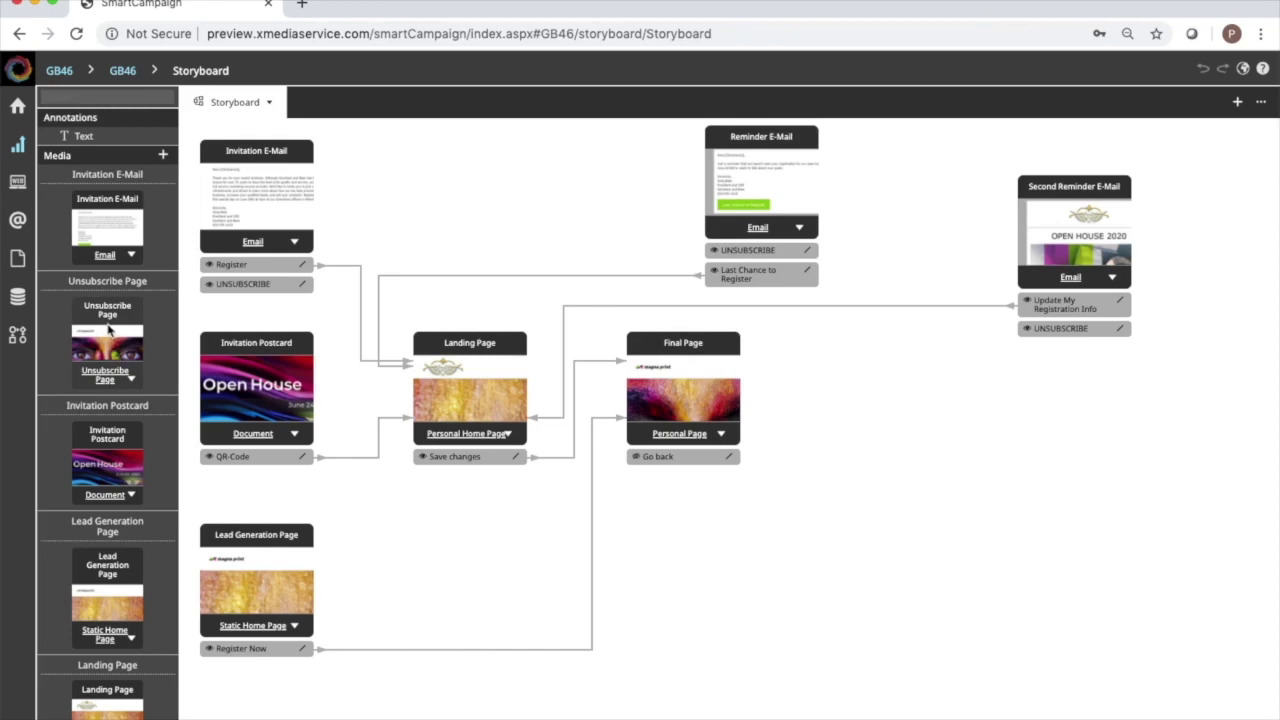
left_click_drag(110, 330, 938, 492)
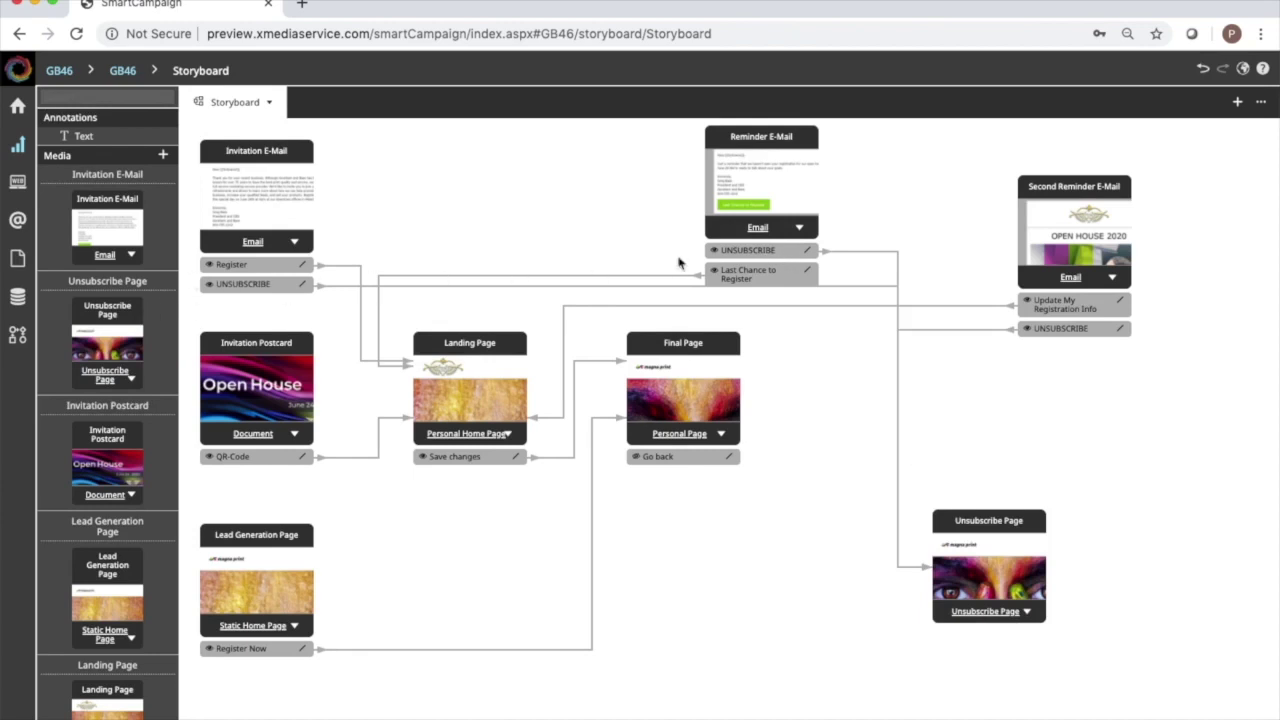
Open the Unsubscribe Page and delete its header stripe.
double_click(967, 563)
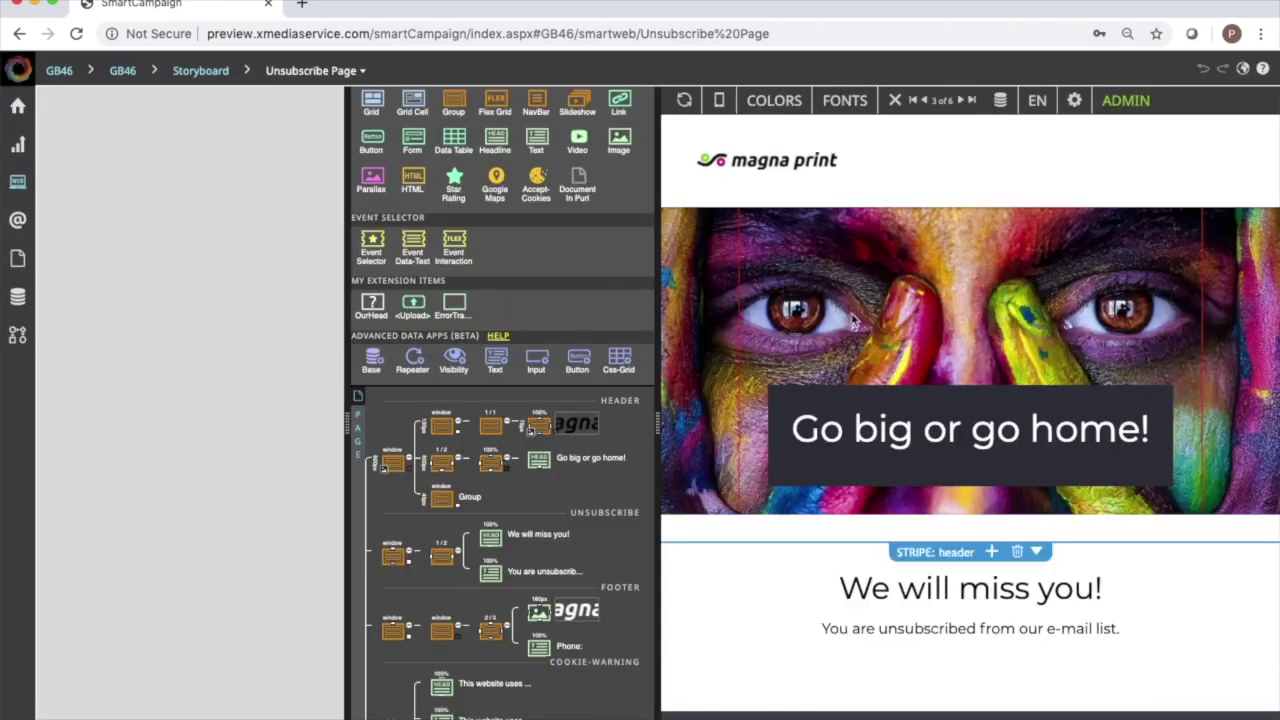
left_click(391, 463)
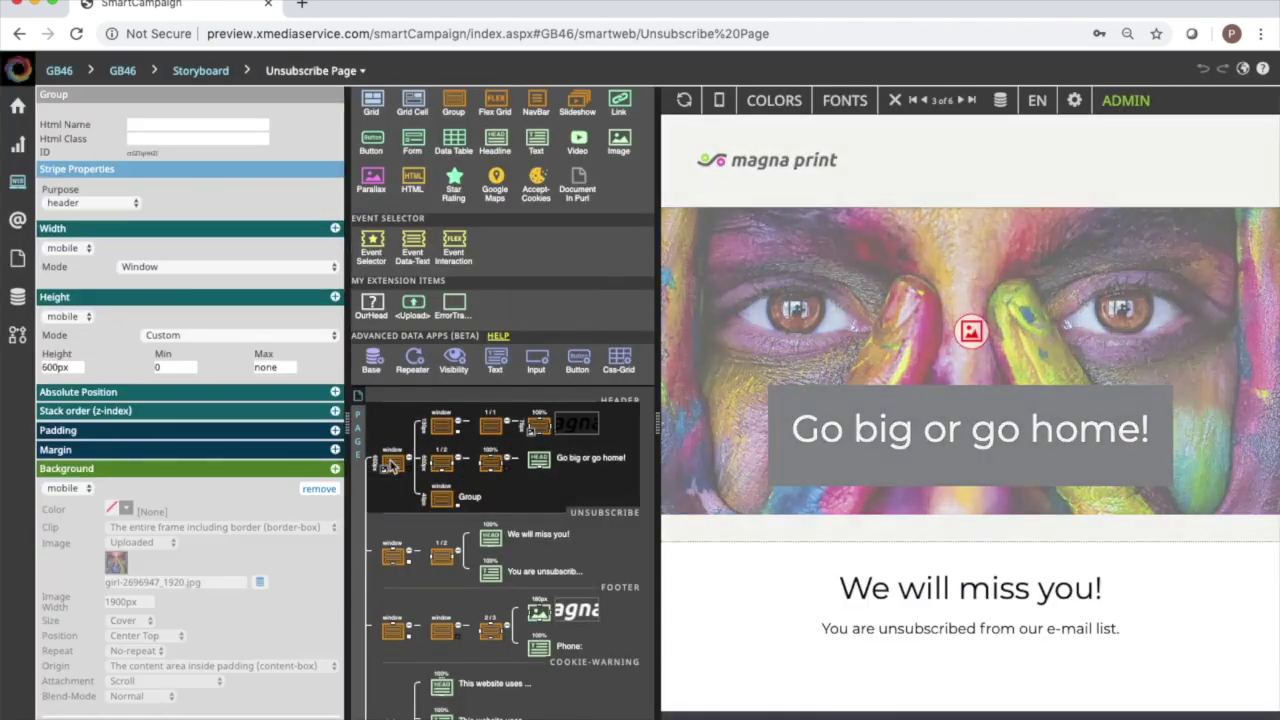
right_click(391, 465)
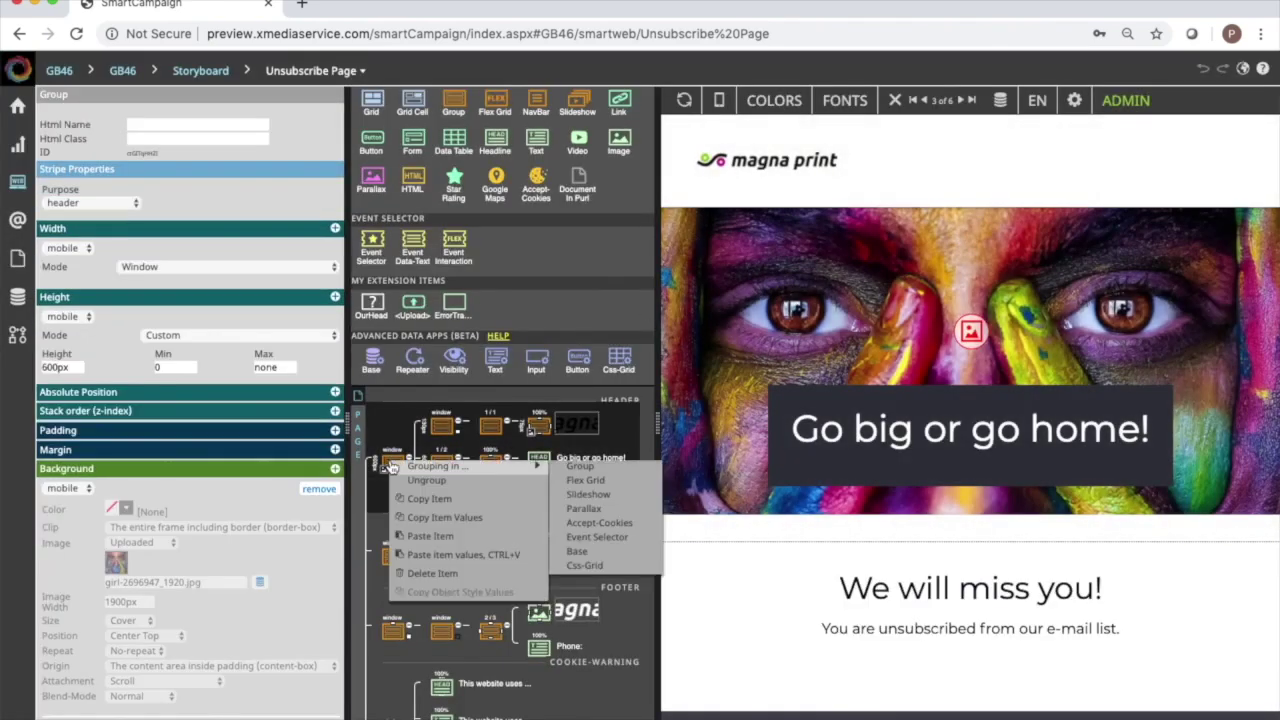
left_click(430, 573)
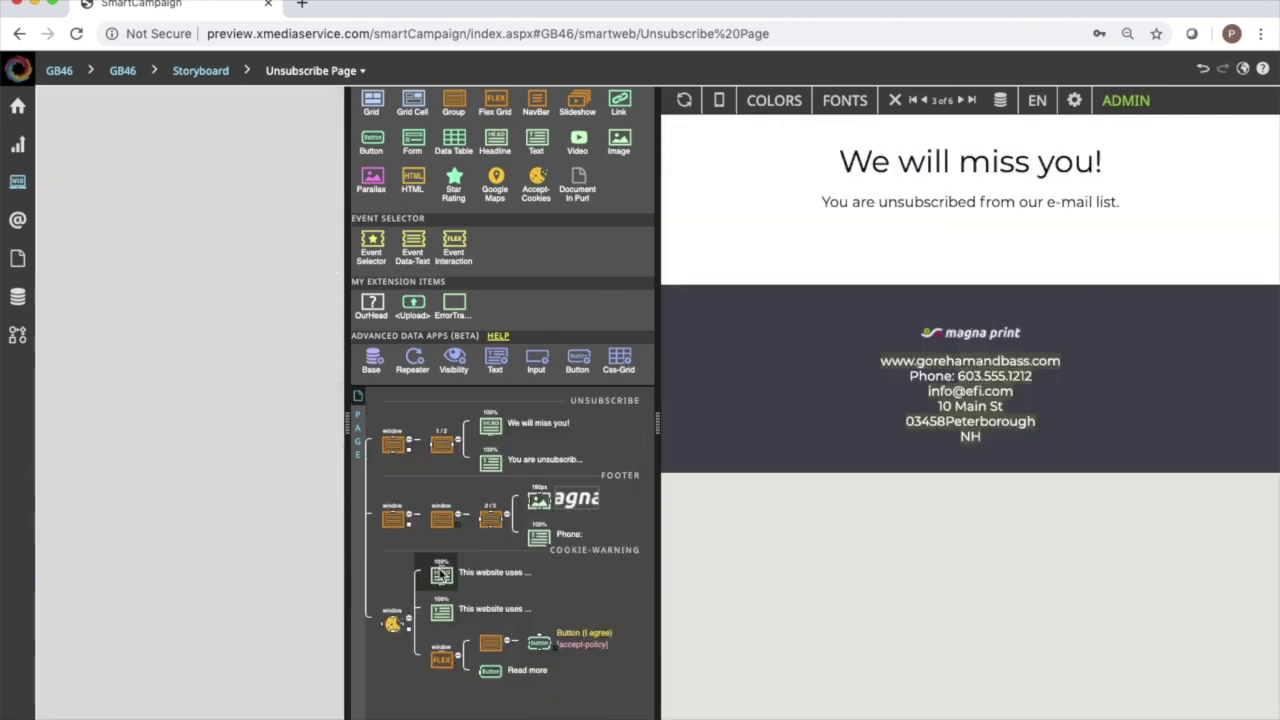
Swap the footer's magna print logo for GorehamandBass and return to the storyboard.
left_click(971, 336)
left_click(971, 336)
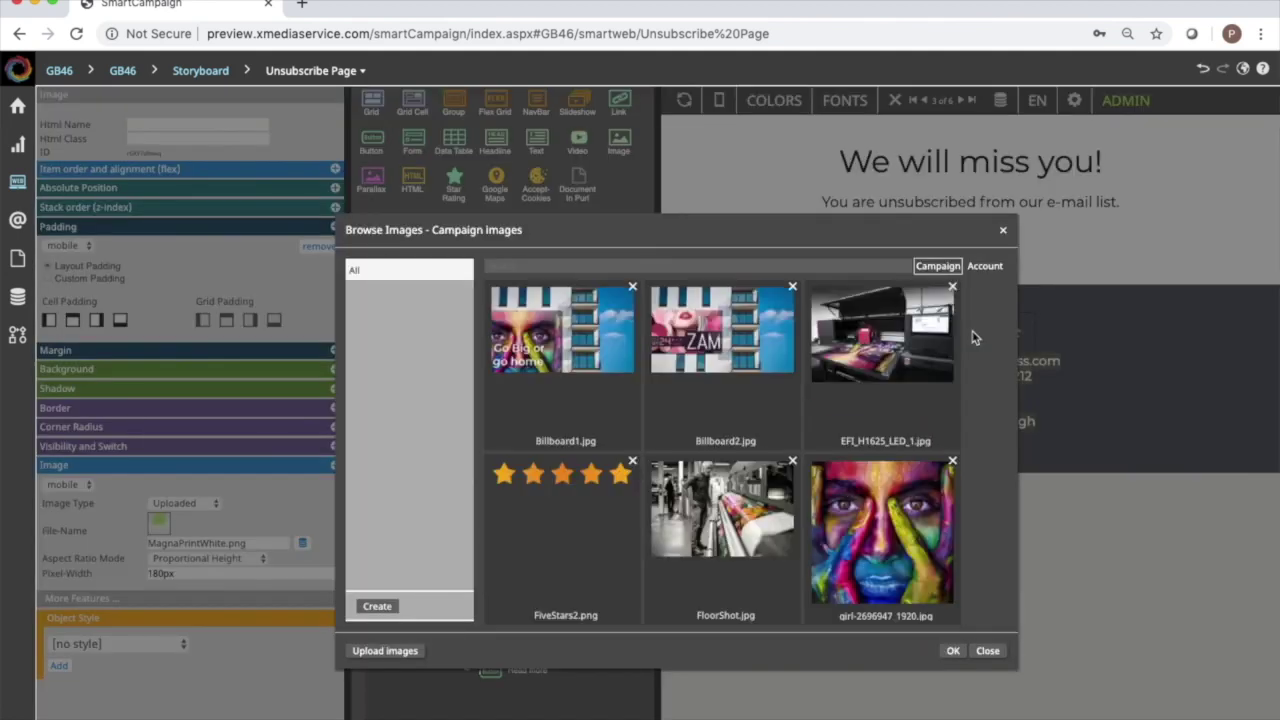
scroll(660, 425, "down", 5)
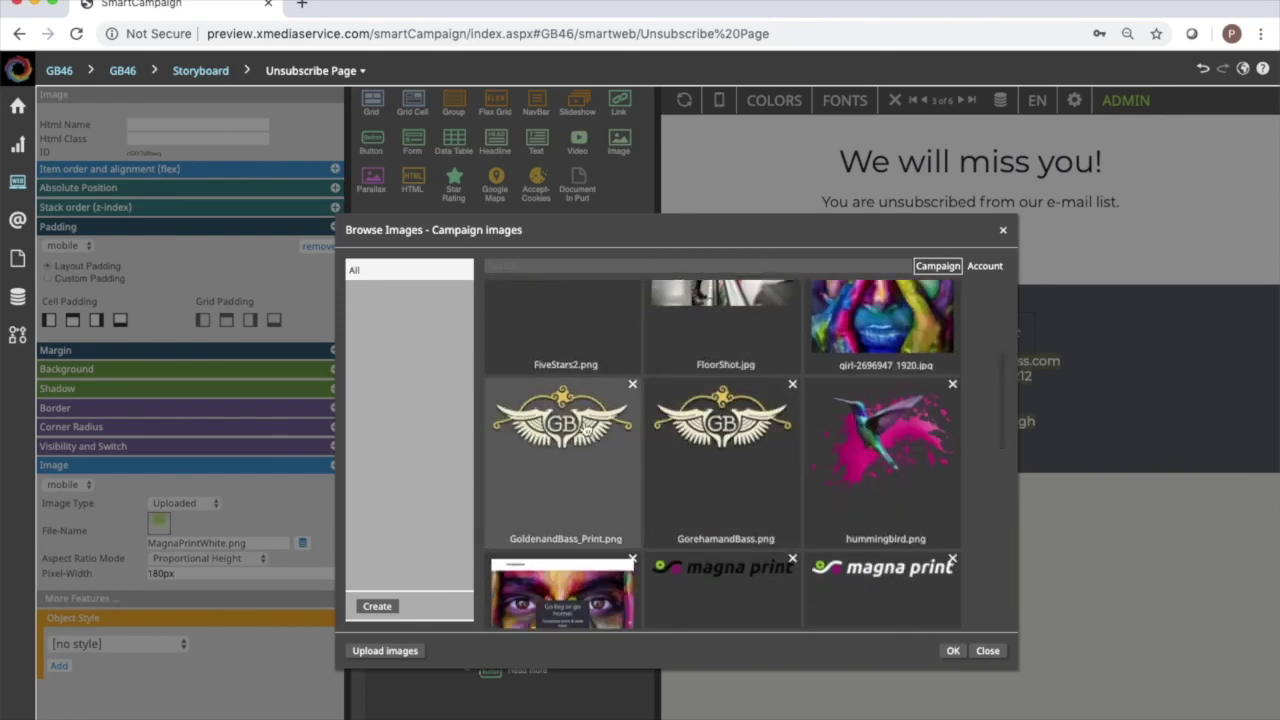
double_click(737, 430)
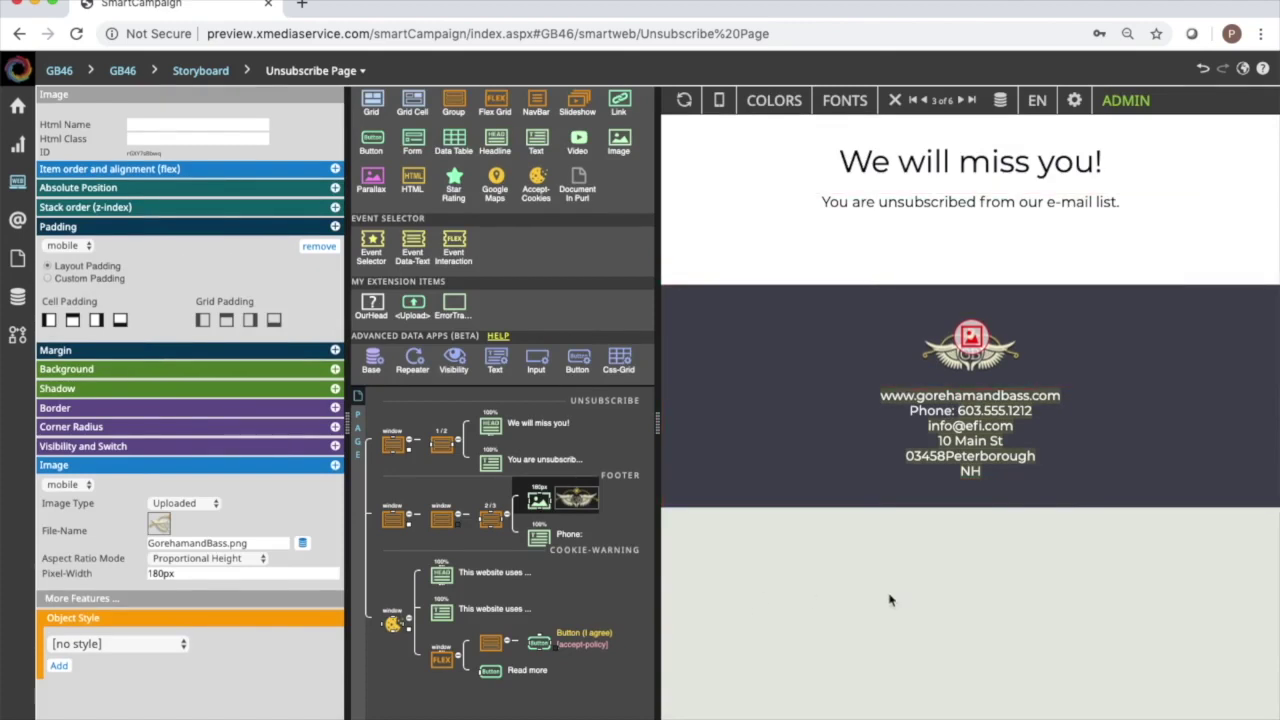
left_click(888, 599)
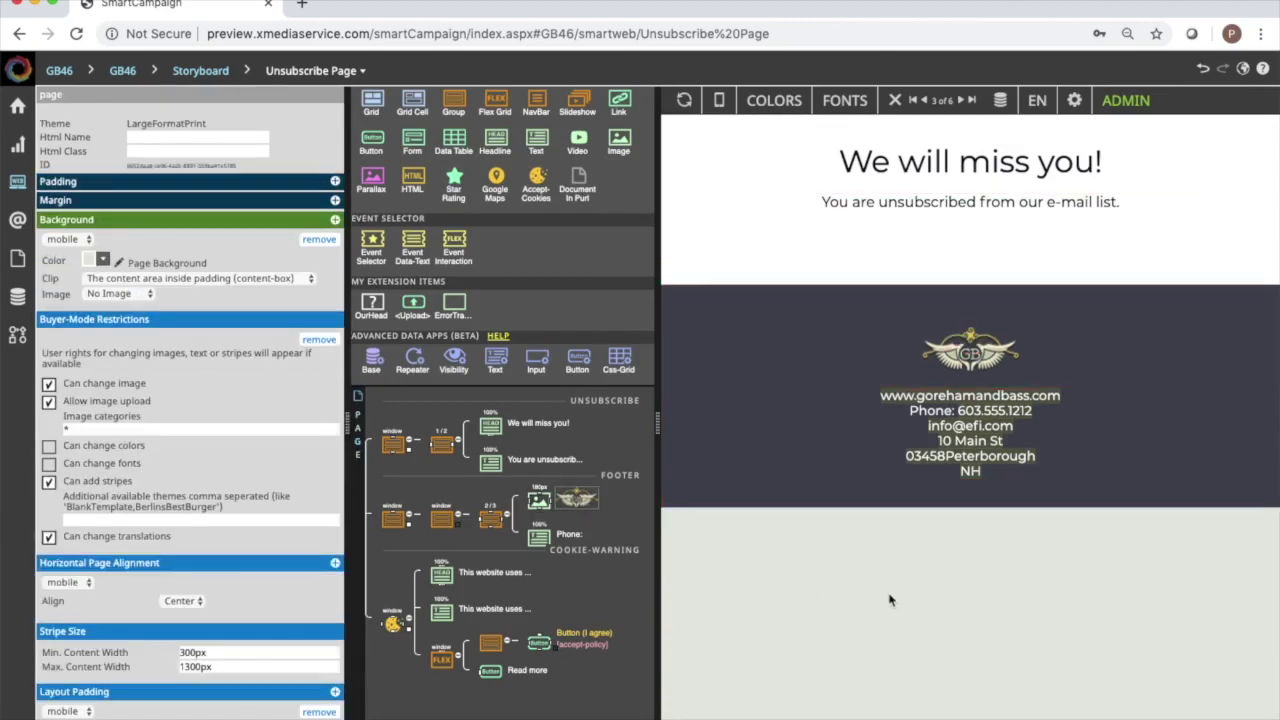
key("ctrl+space")
key("Return")
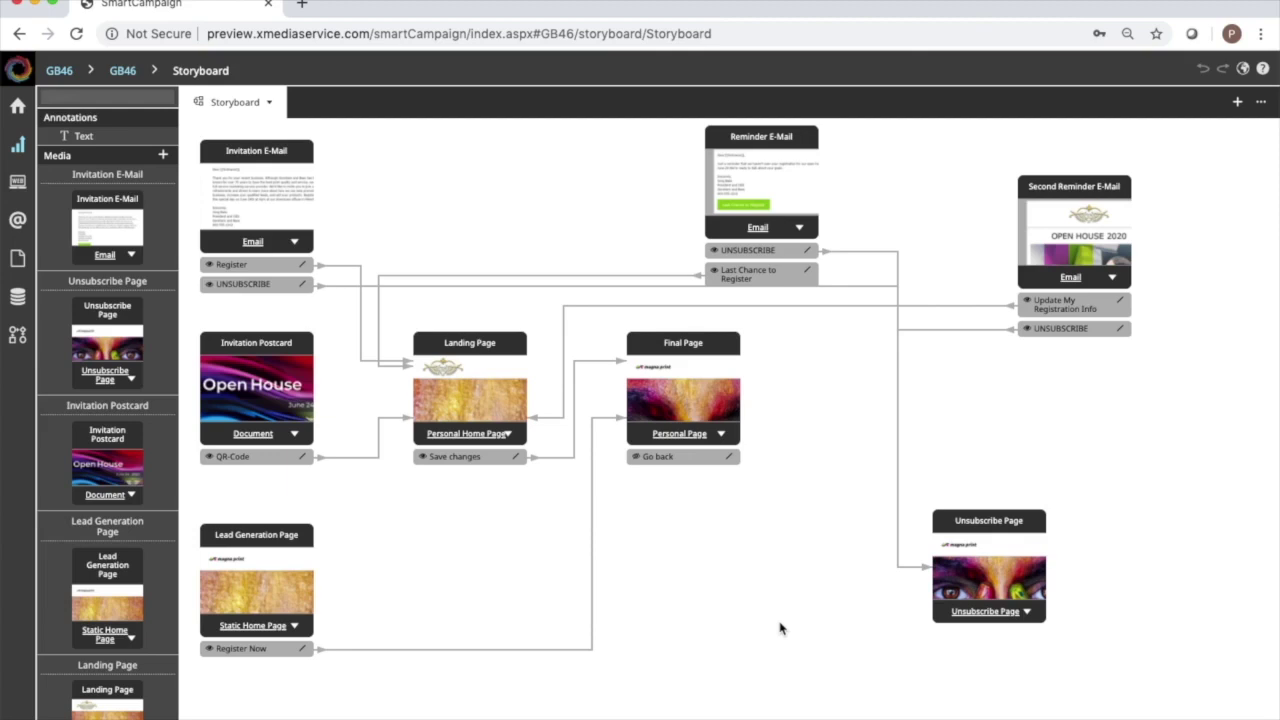
Create a new e-mail from the Marketing-Email template named 'Print Operator Email'.
left_click(163, 156)
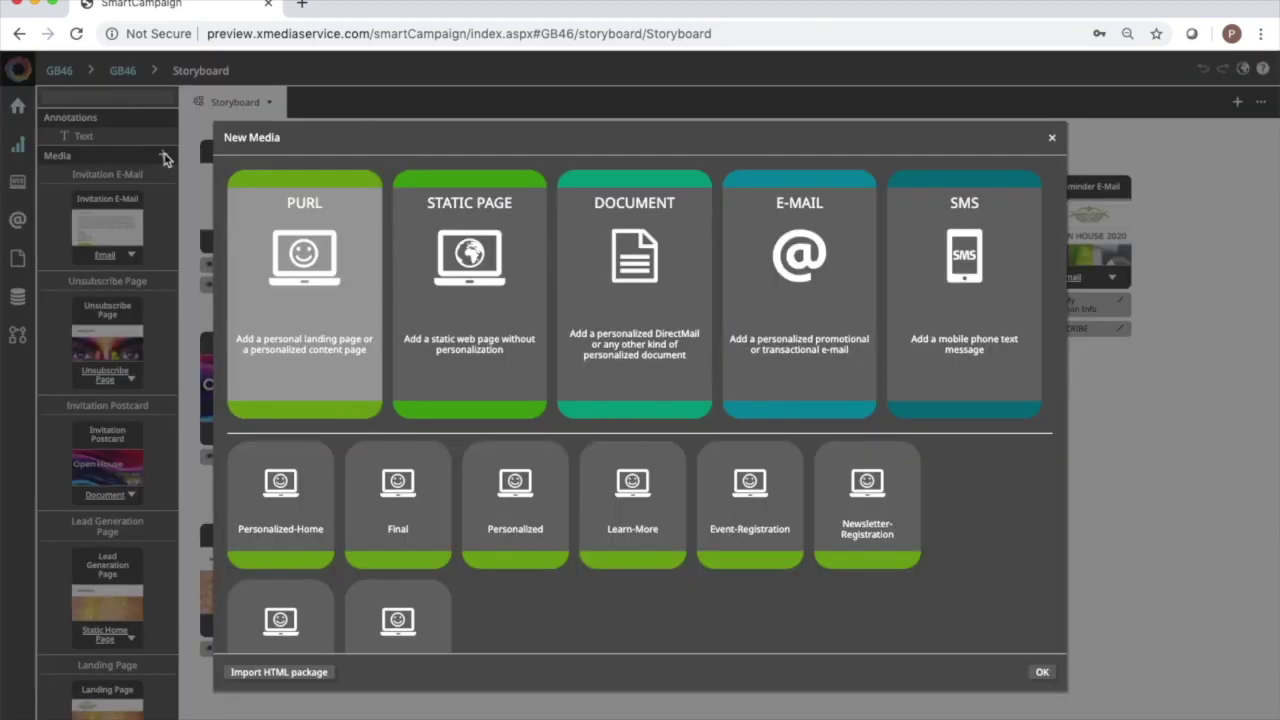
left_click(799, 287)
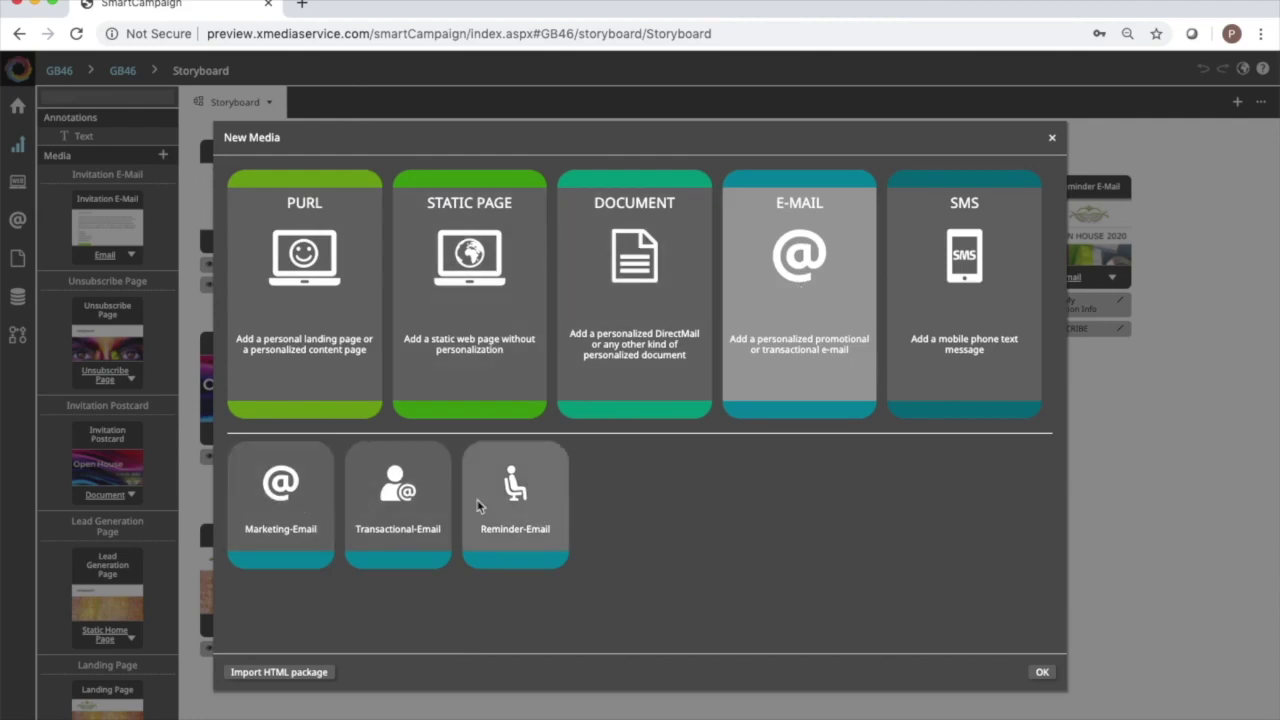
double_click(293, 500)
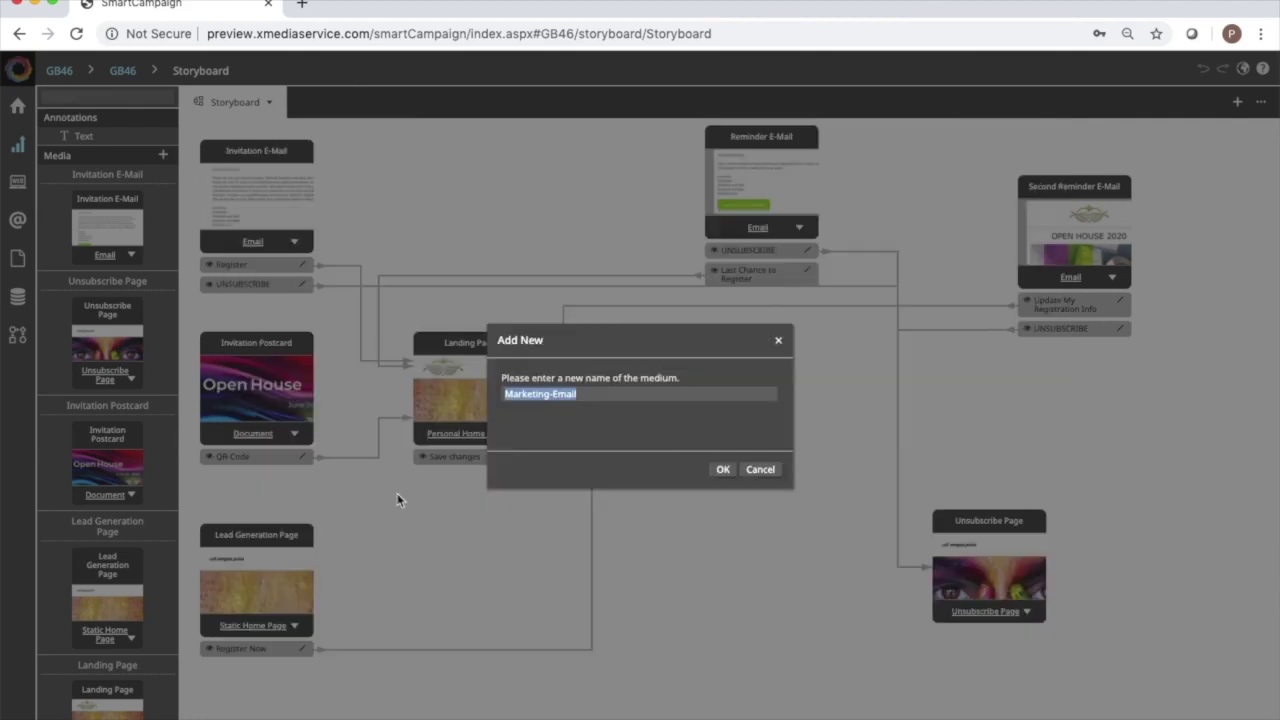
type("Print Operator Email")
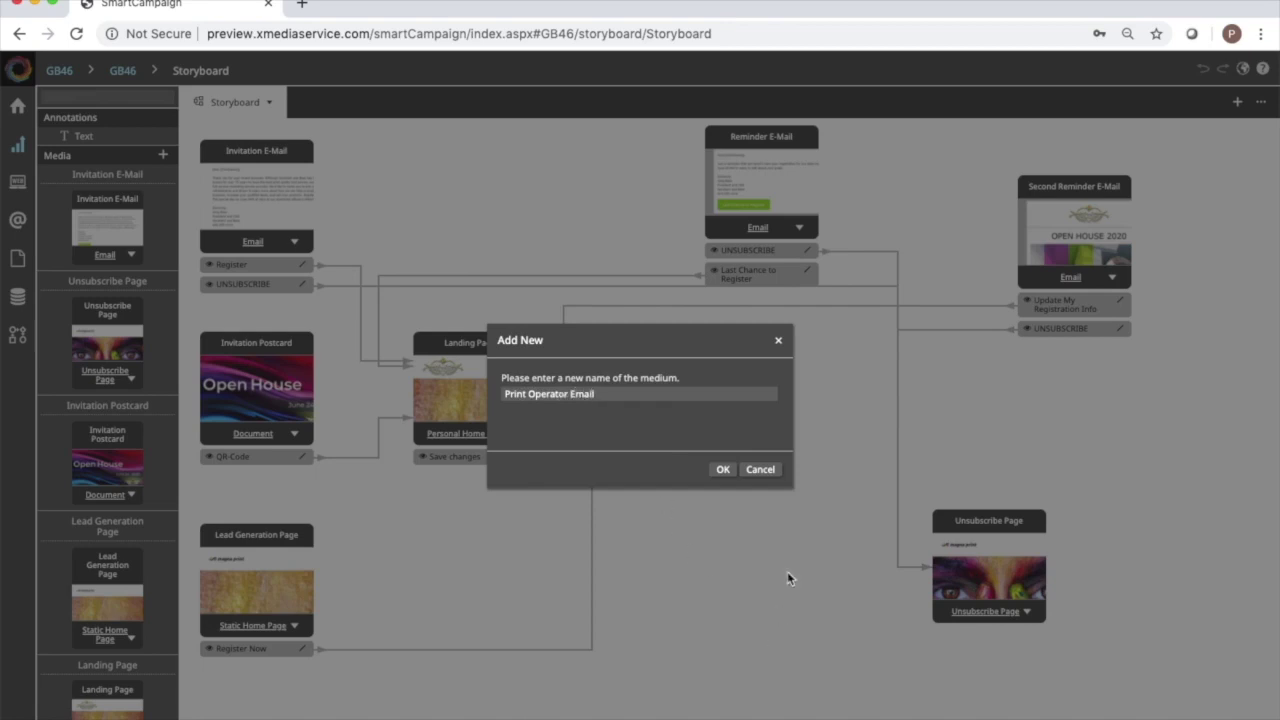
left_click(722, 469)
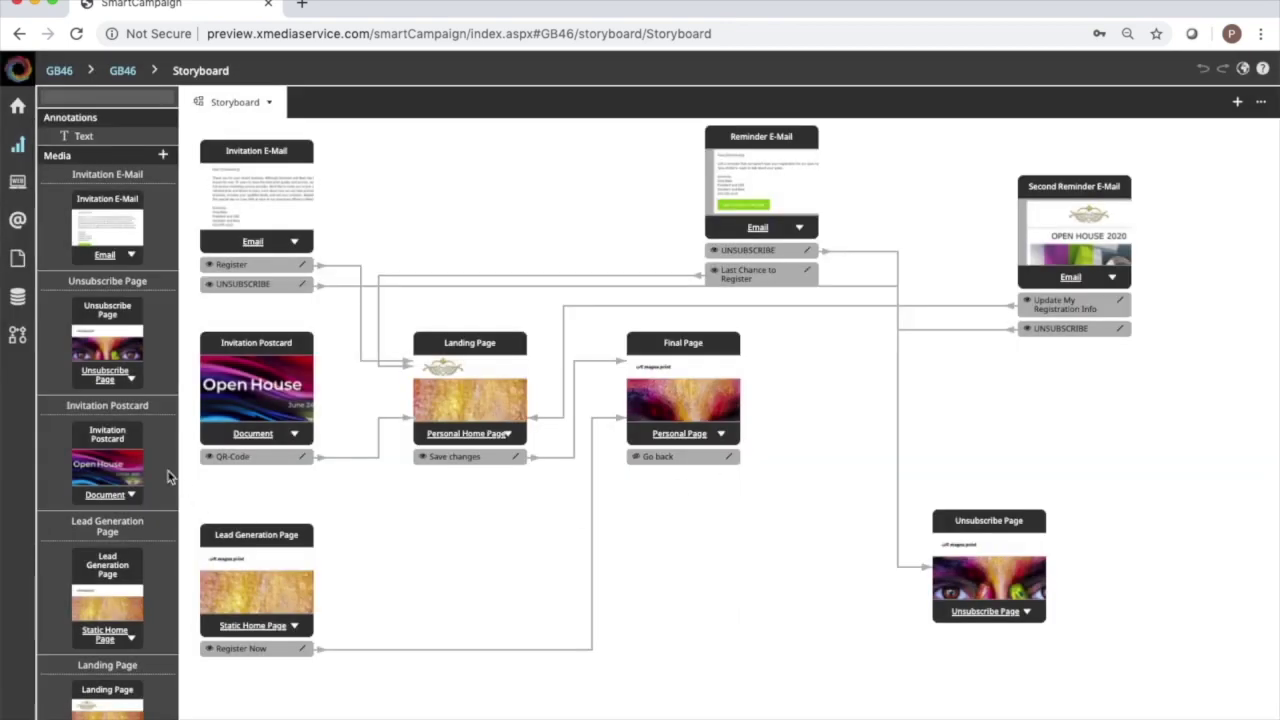
Drag the Print Operator Email onto the storyboard beneath the Final Page.
scroll(135, 457, "down", 5)
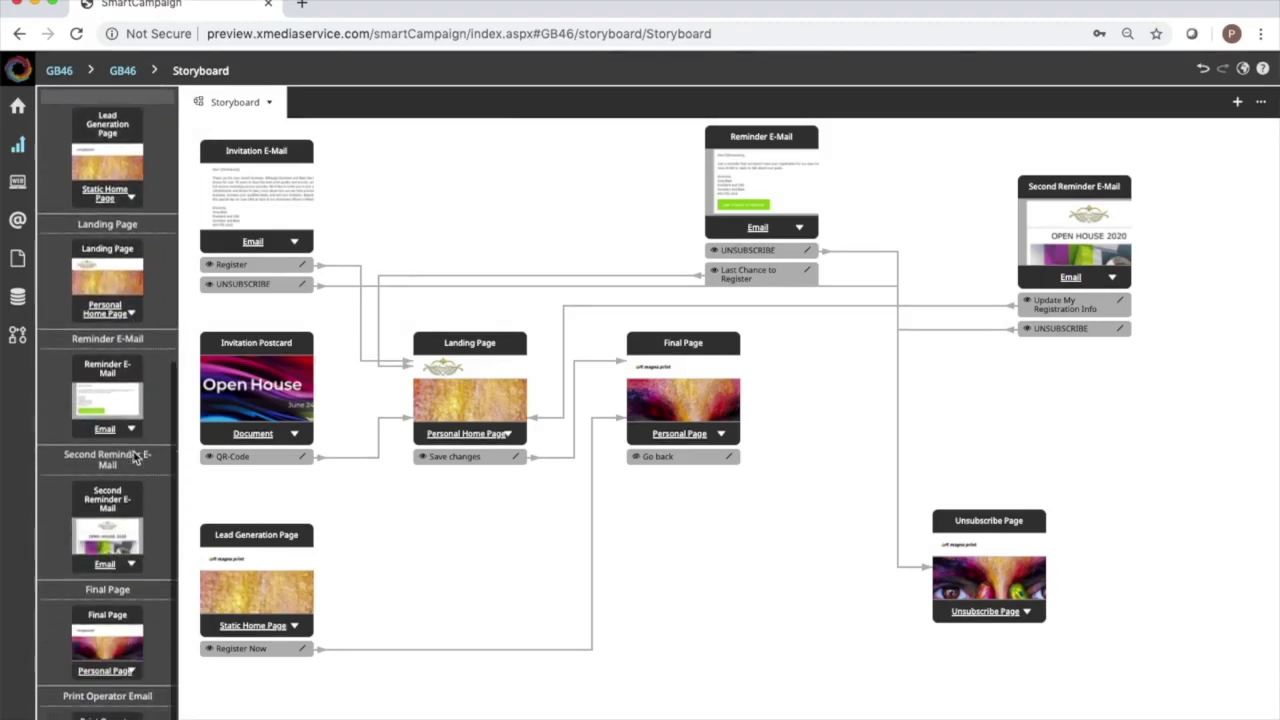
scroll(135, 457, "down", 1)
left_click_drag(104, 692, 725, 567)
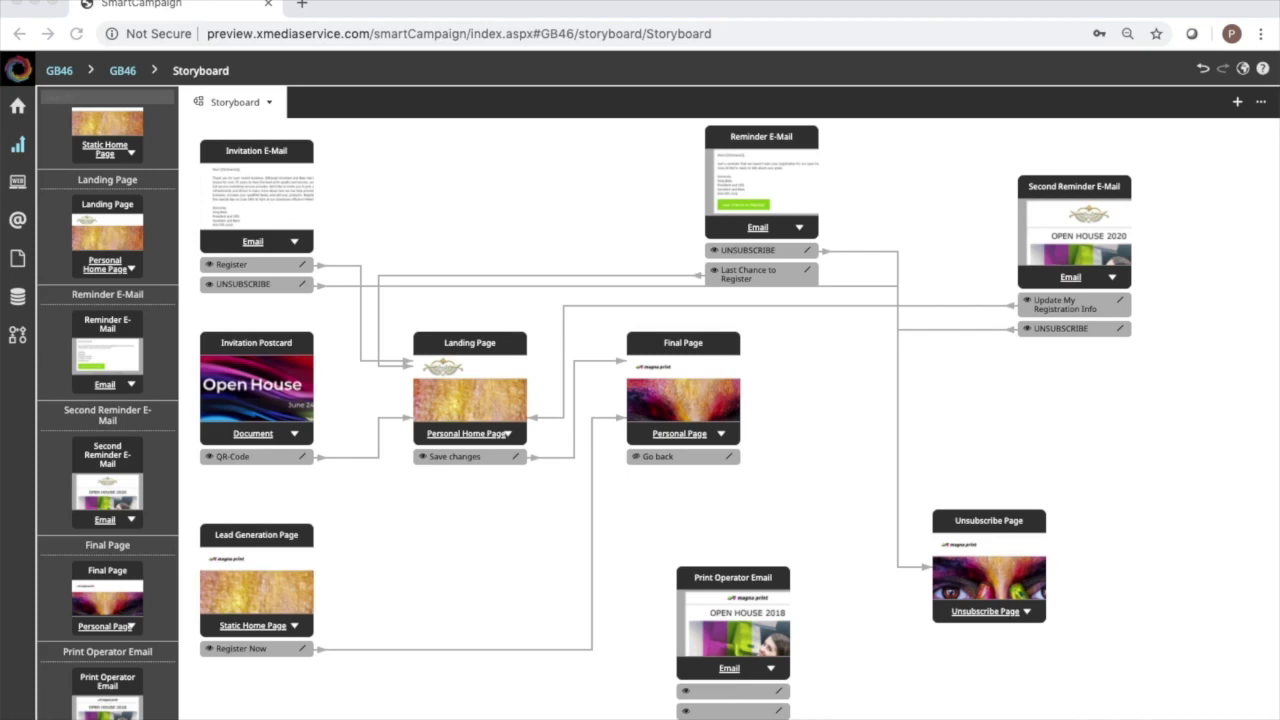
Open the Print Operator Email and delete its header, Open House, two-image and footer sections.
left_click(745, 605)
double_click(744, 611)
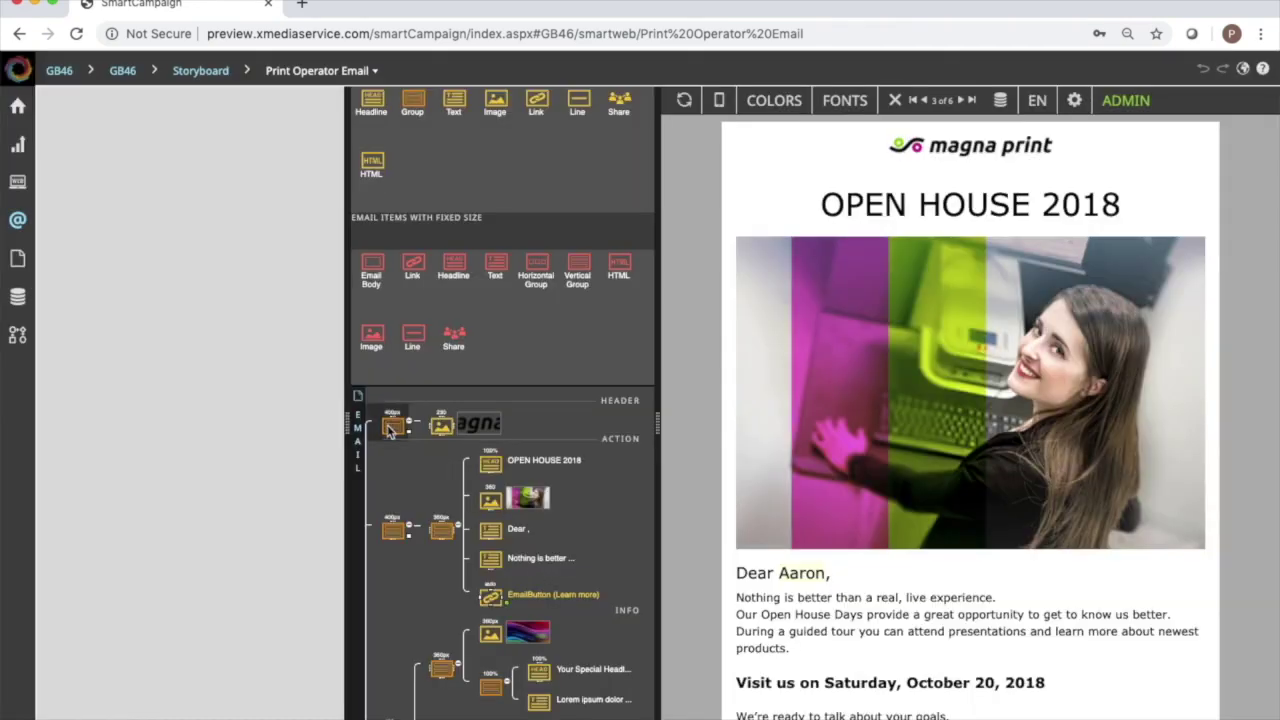
left_click(391, 426)
right_click(391, 426)
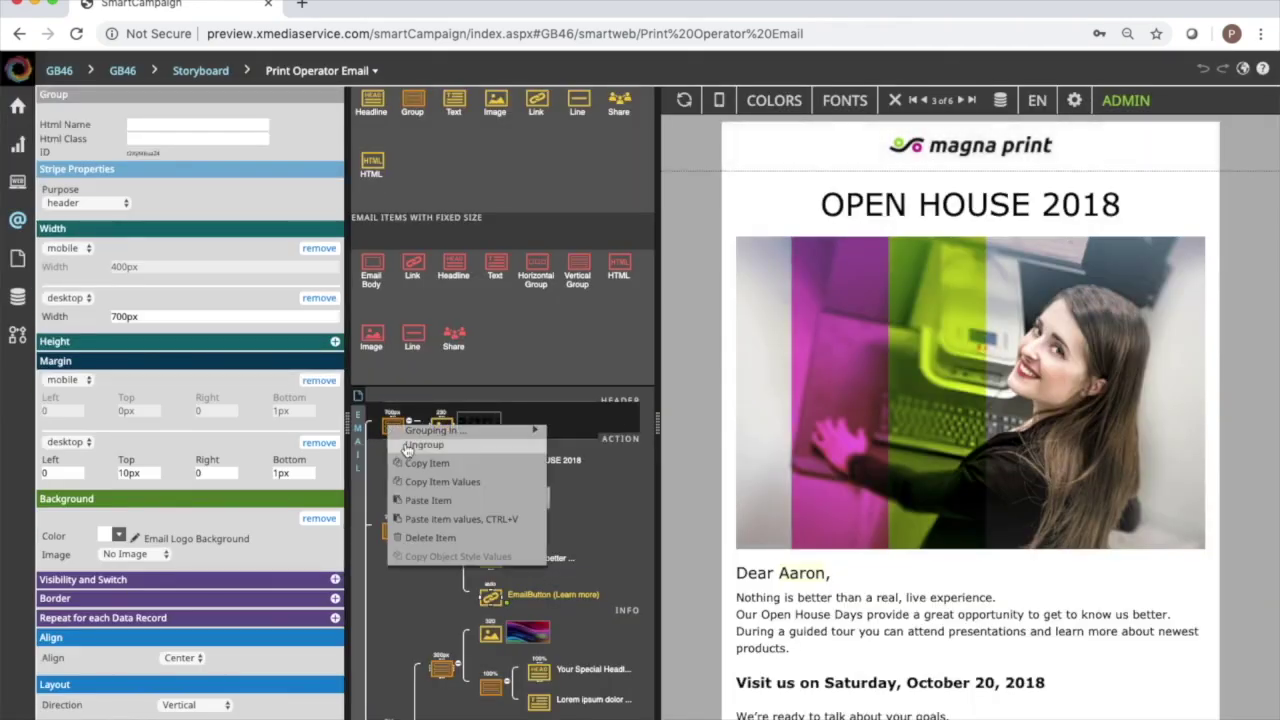
left_click(443, 541)
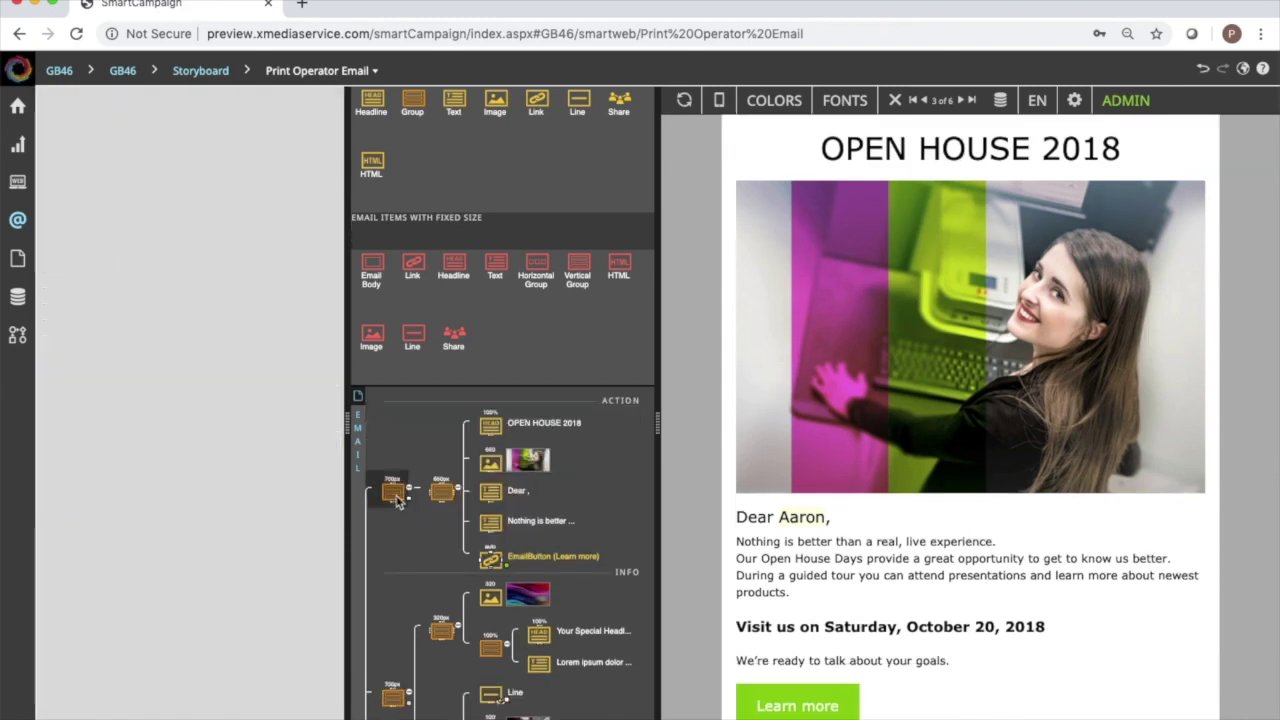
left_click(393, 491)
right_click(393, 491)
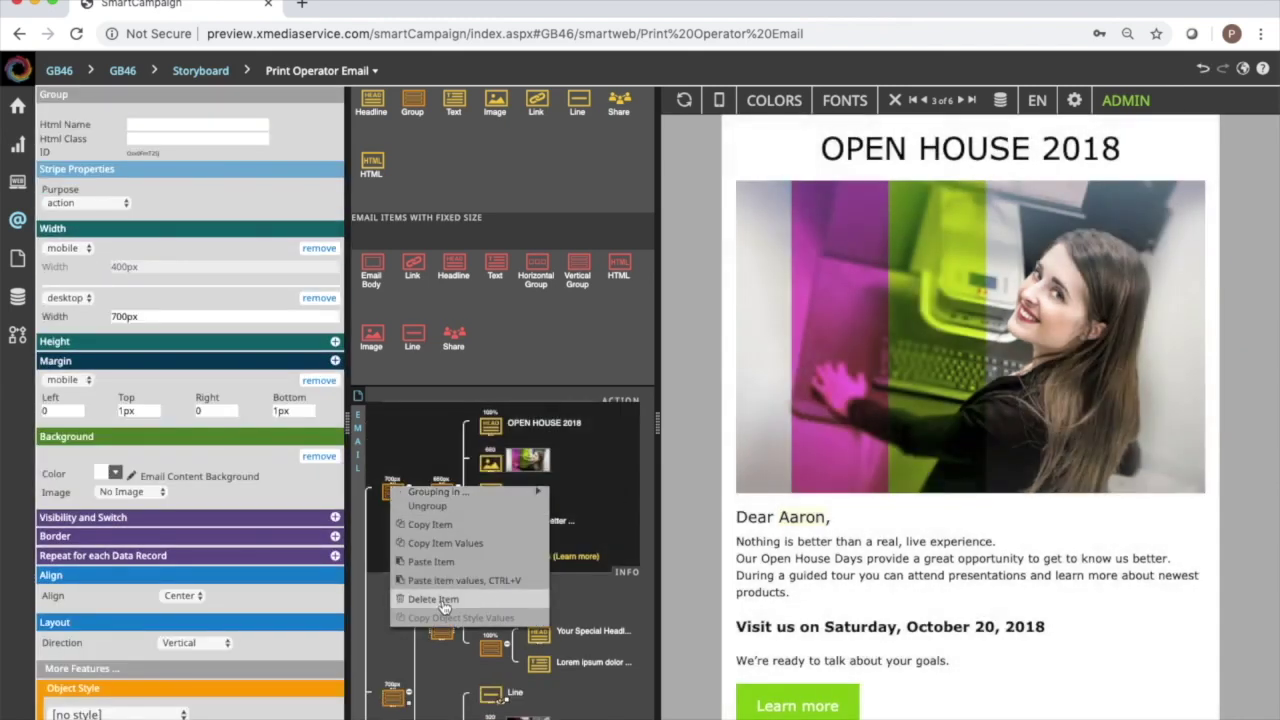
left_click(440, 600)
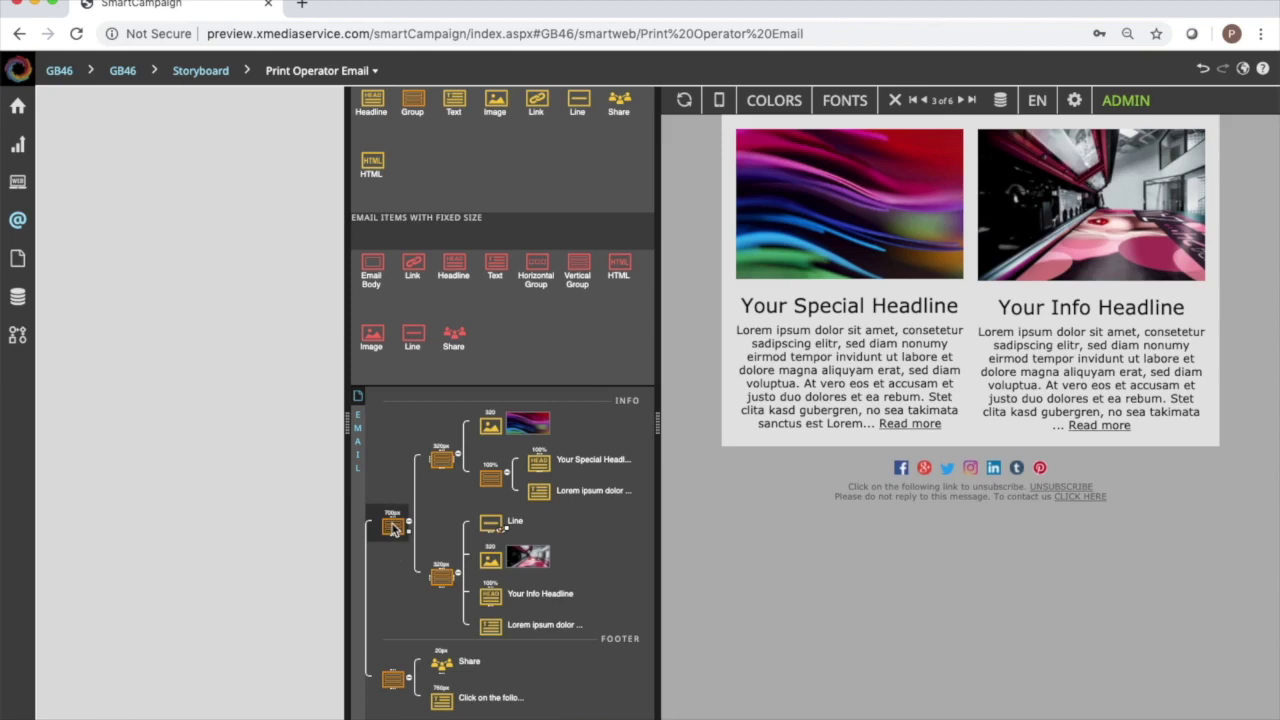
left_click(393, 525)
right_click(393, 525)
left_click(435, 638)
left_click(393, 445)
right_click(393, 445)
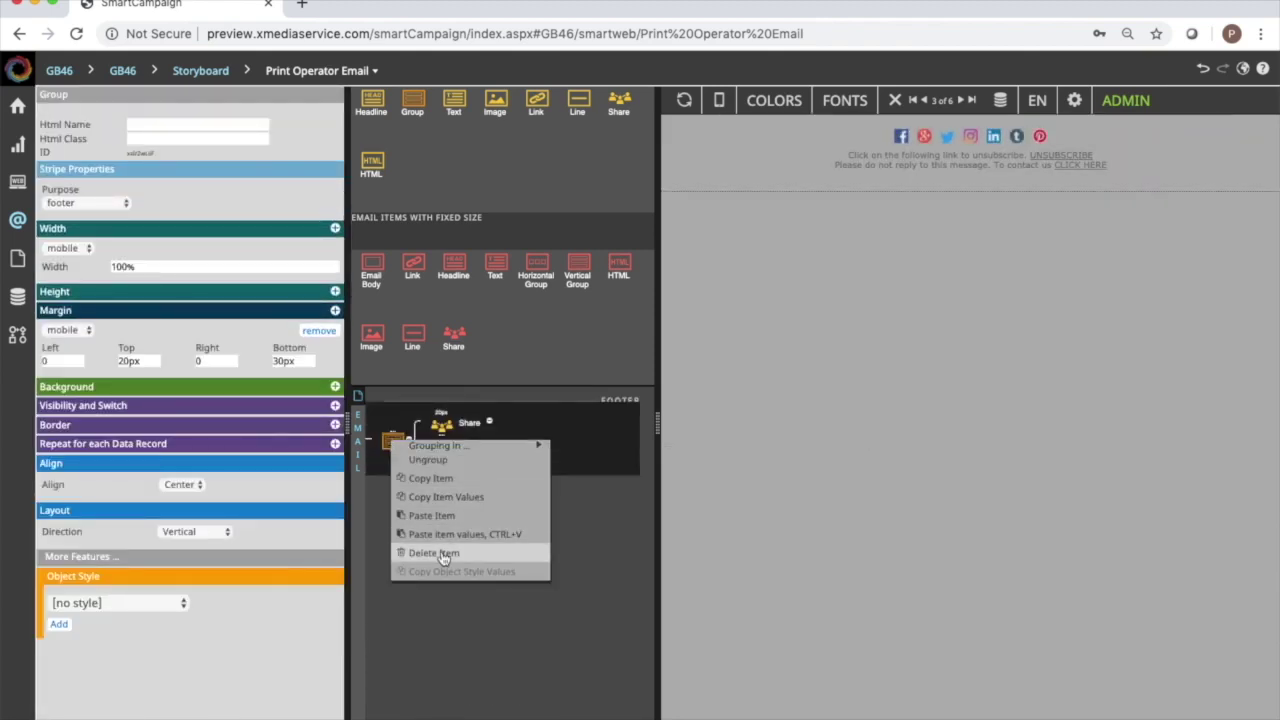
left_click(441, 553)
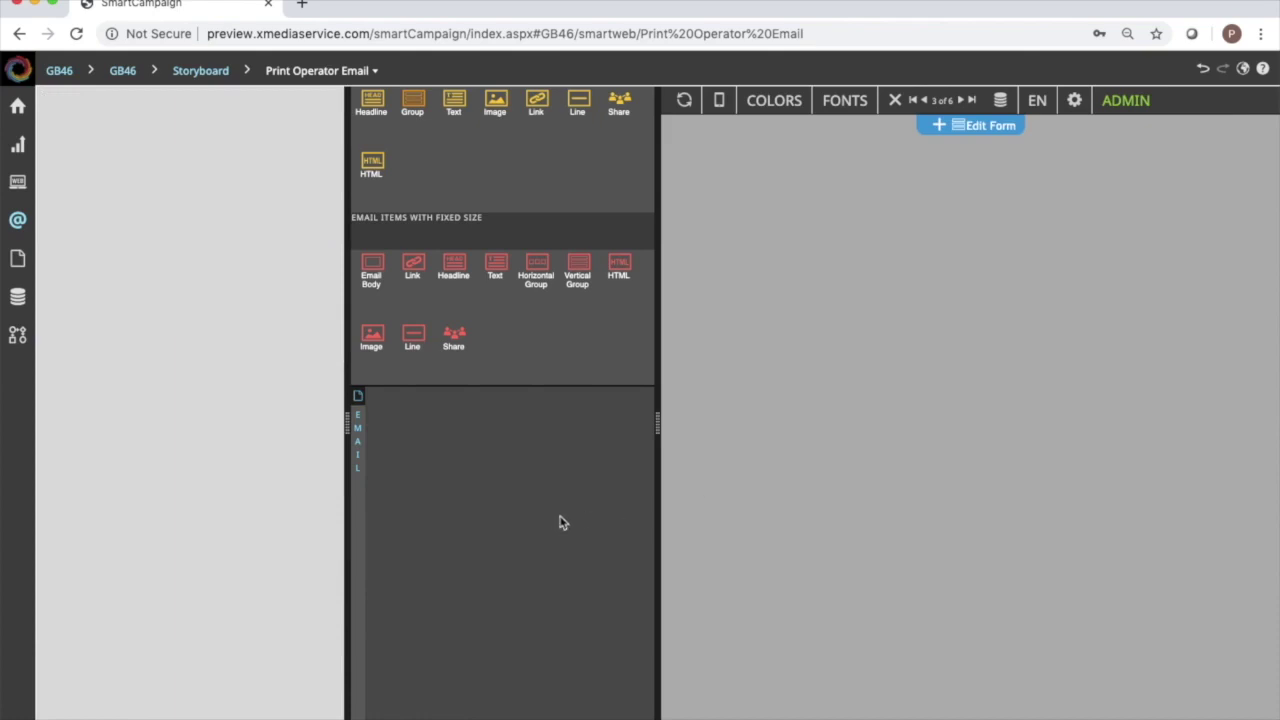
Add a Text item and paste the print-job message over its placeholder text.
left_click_drag(455, 103, 410, 425)
left_click(814, 155)
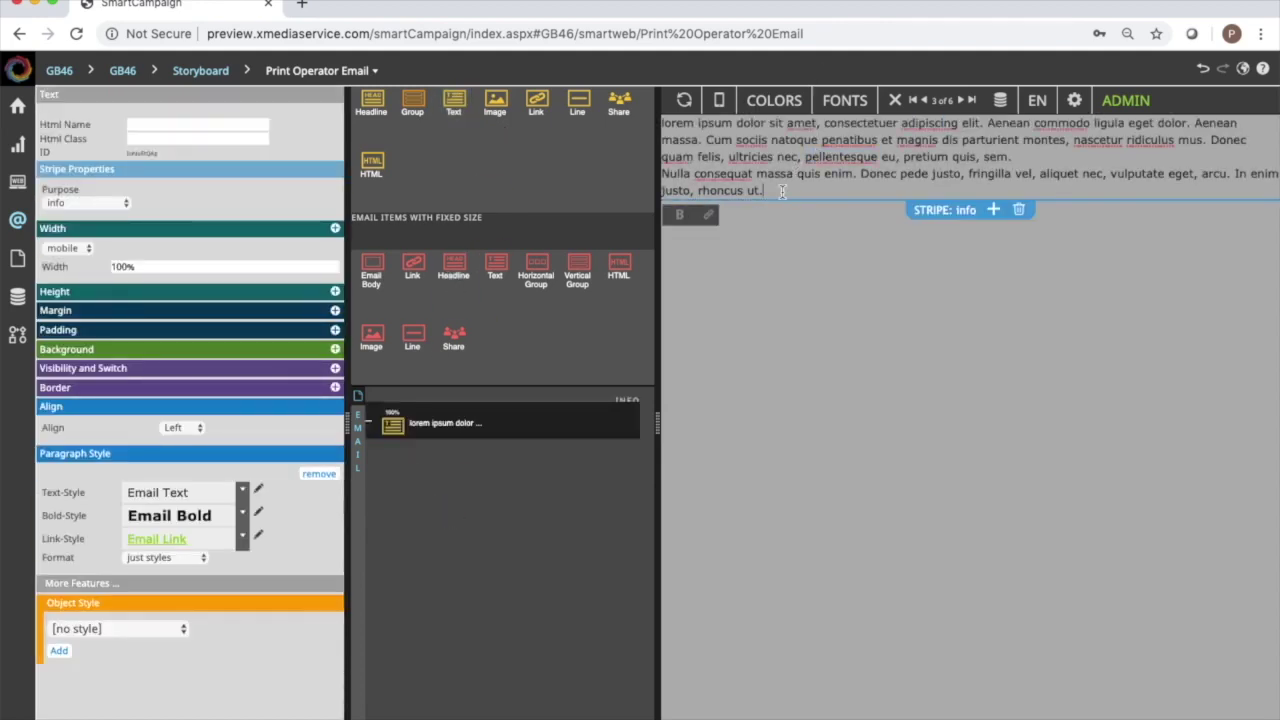
left_click_drag(782, 192, 645, 127)
type("Hi Pat, Here is the print job for 2 Goreham and Bass is ready here: {dsm_pdf_links} Thank you,Goreham and Bass marketing department")
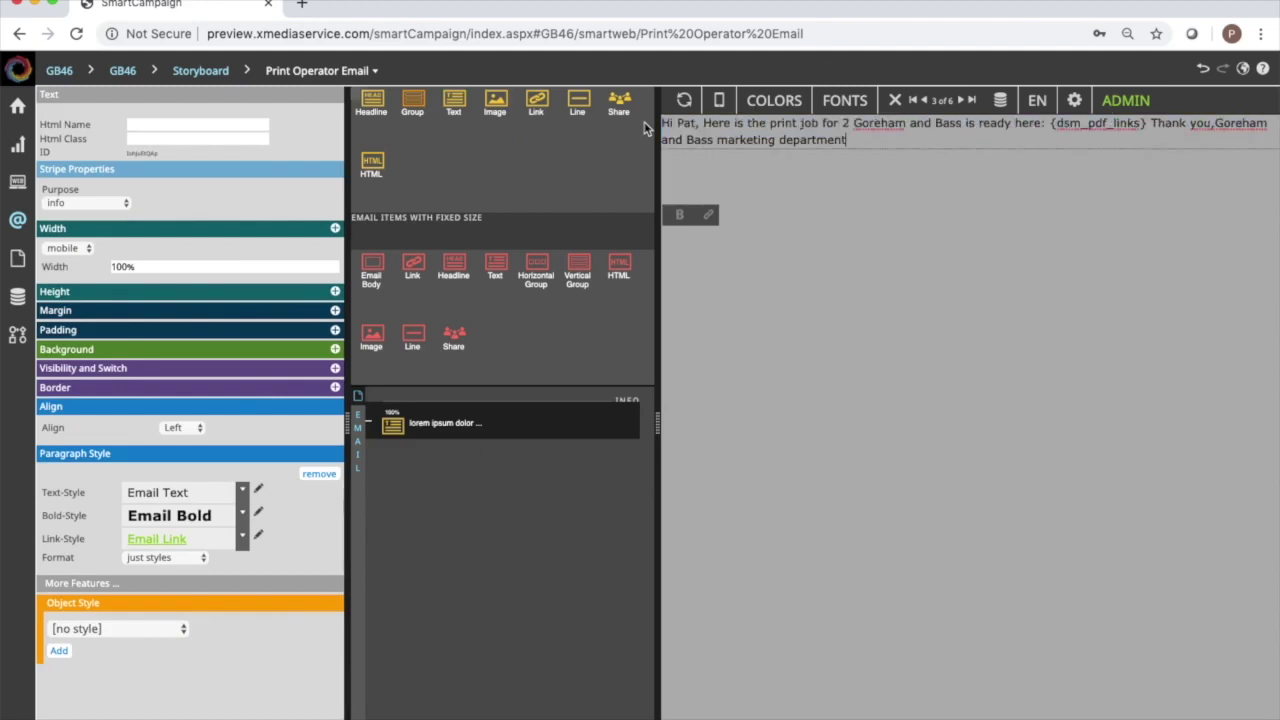
Put the greeting, {dsm_pdf_links}, 'Thank you,' and the department signature on separate lines.
left_click(704, 122)
key("Return")
key("Return")
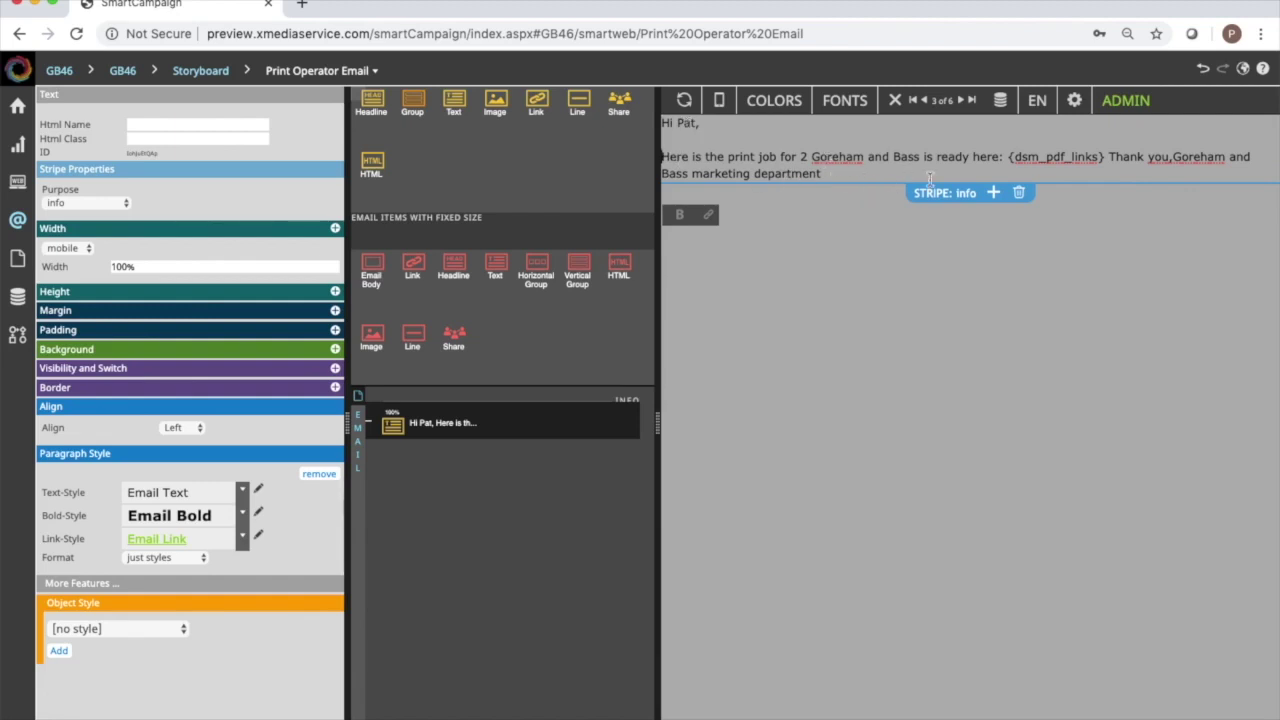
left_click(1009, 157)
key("Return")
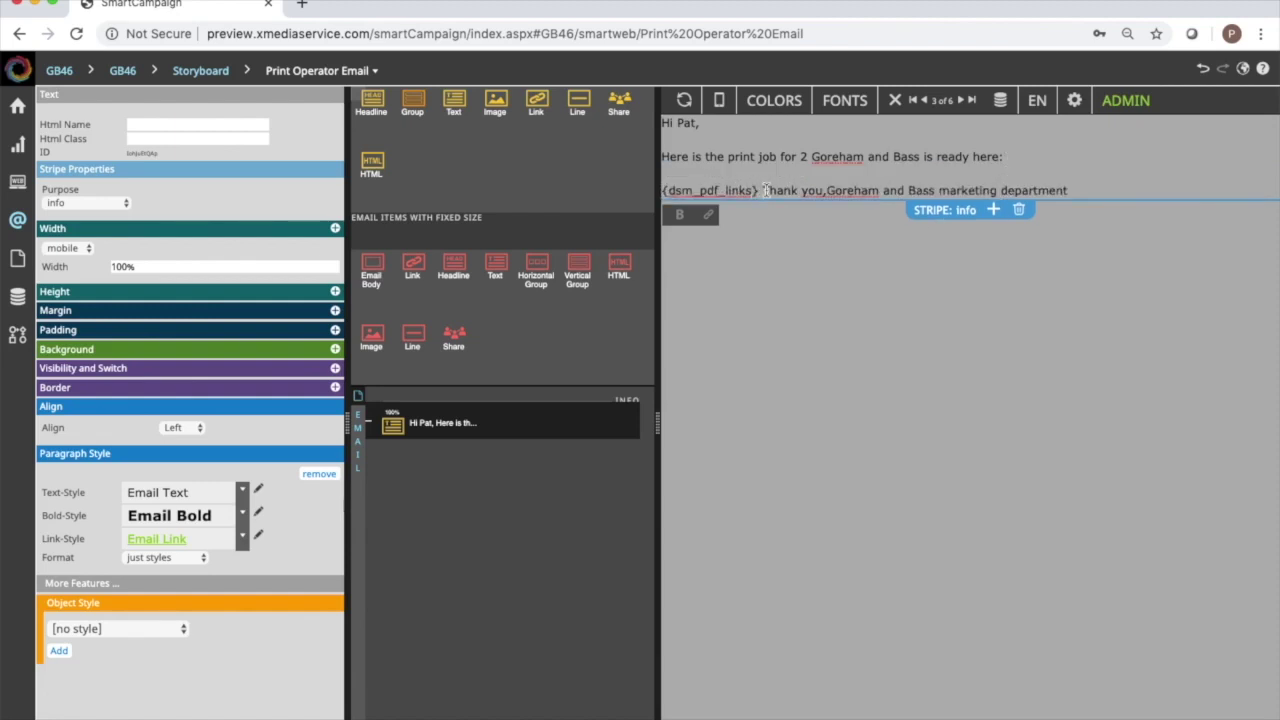
left_click(765, 190)
key("Return")
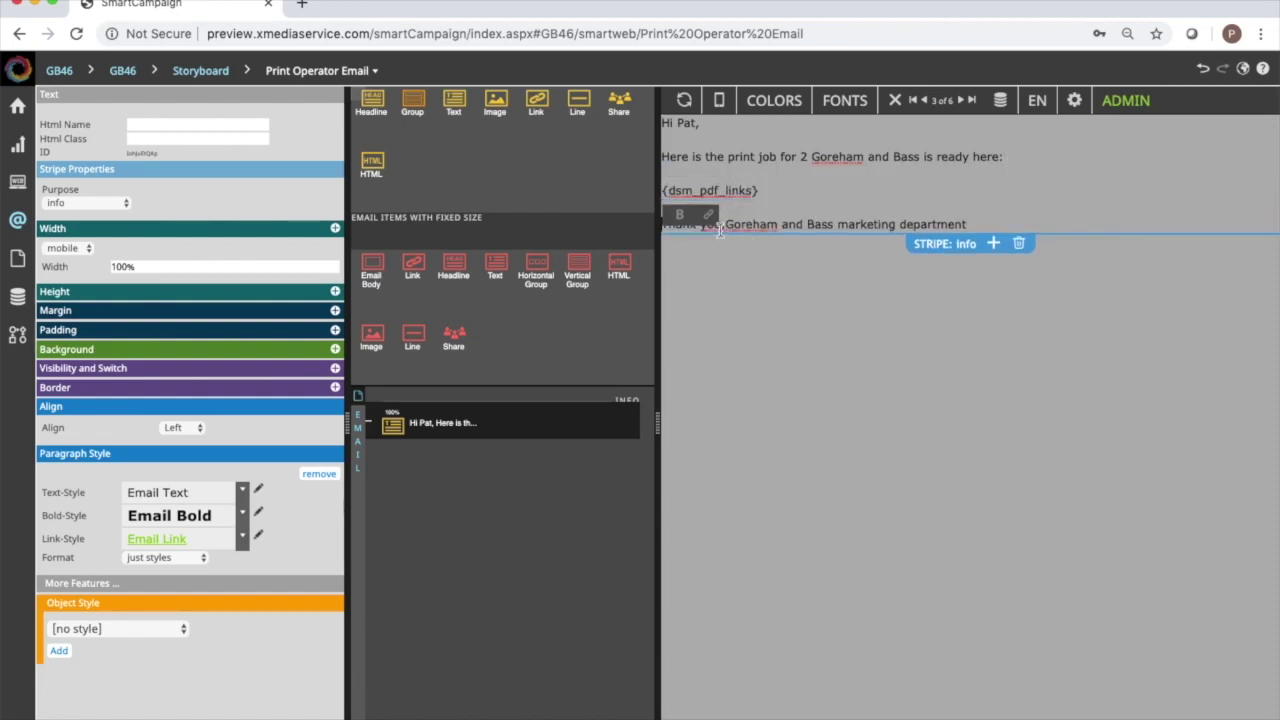
left_click(724, 224)
key("Return")
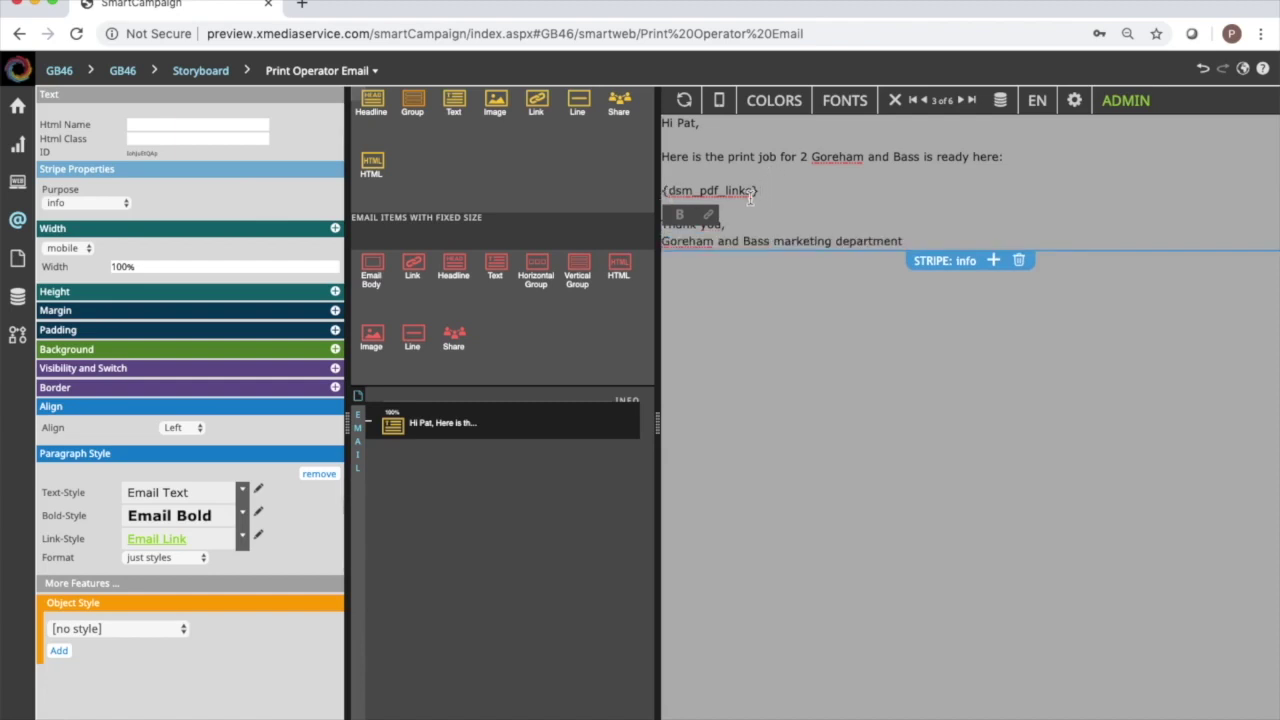
left_click(757, 190)
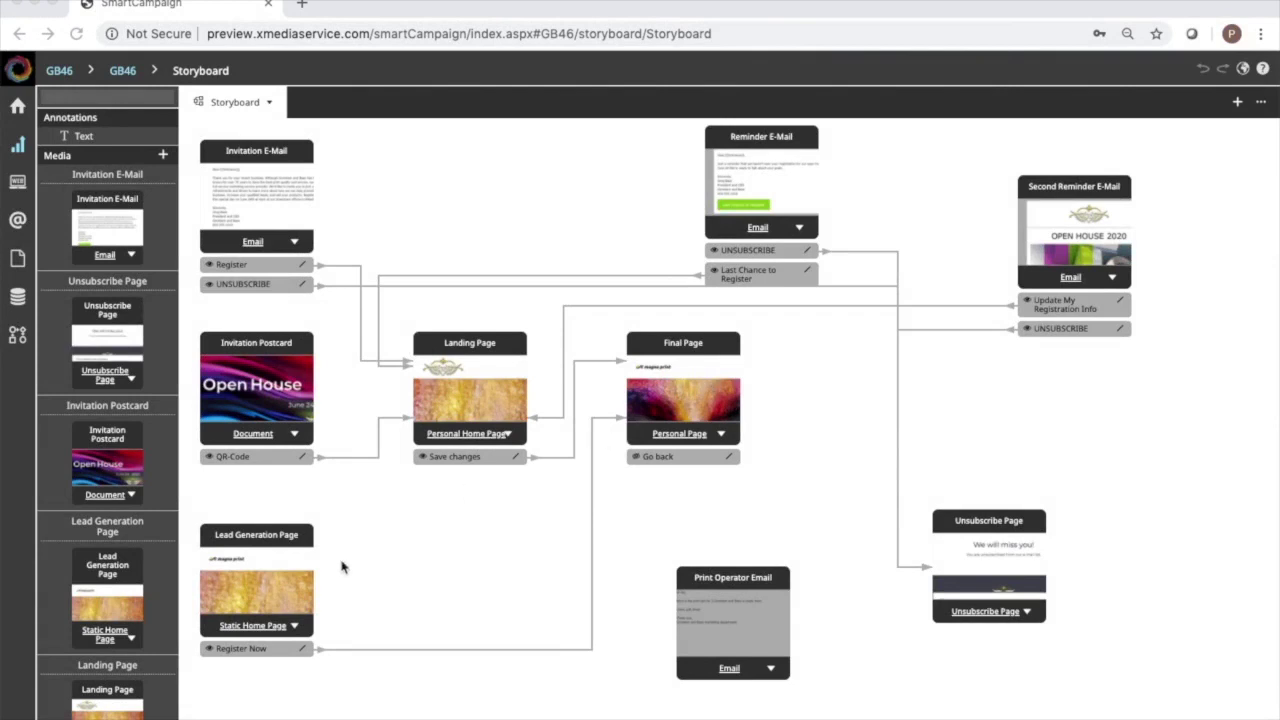
Open the Lead Generation Page and set its header logo to the GorehamandBass image.
double_click(257, 578)
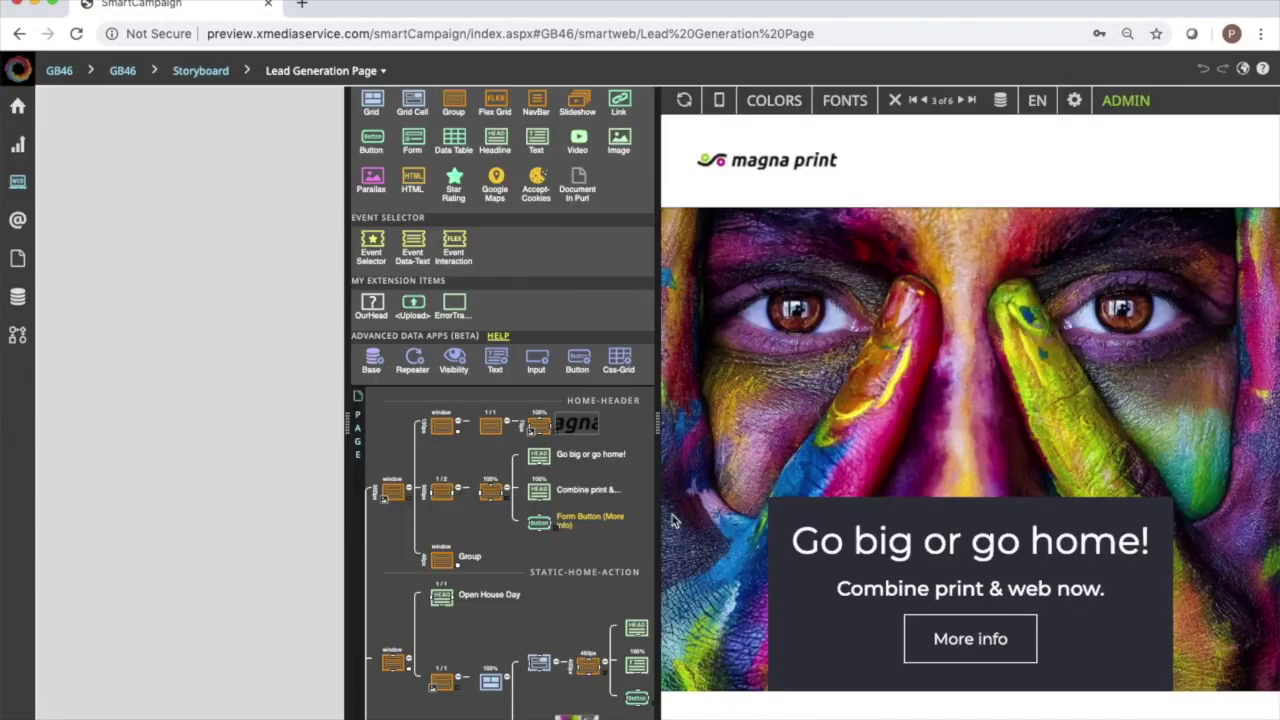
left_click(796, 168)
left_click(942, 148)
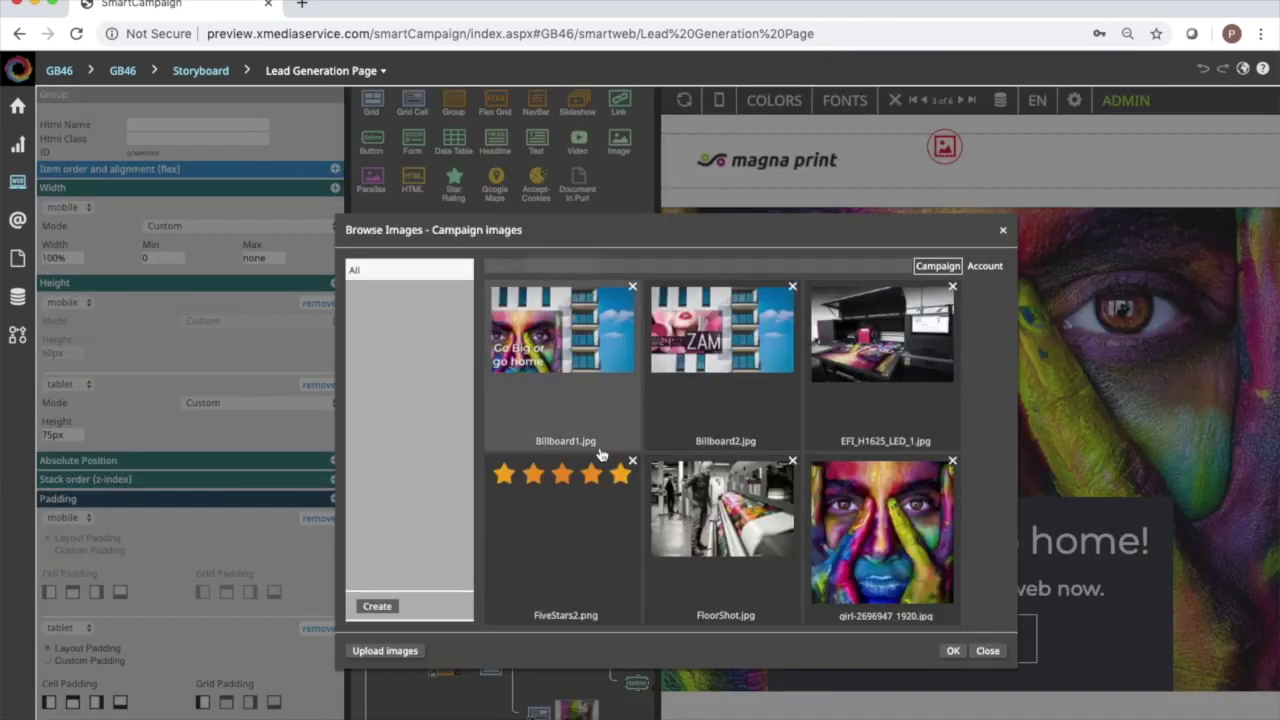
scroll(598, 450, "down", 5)
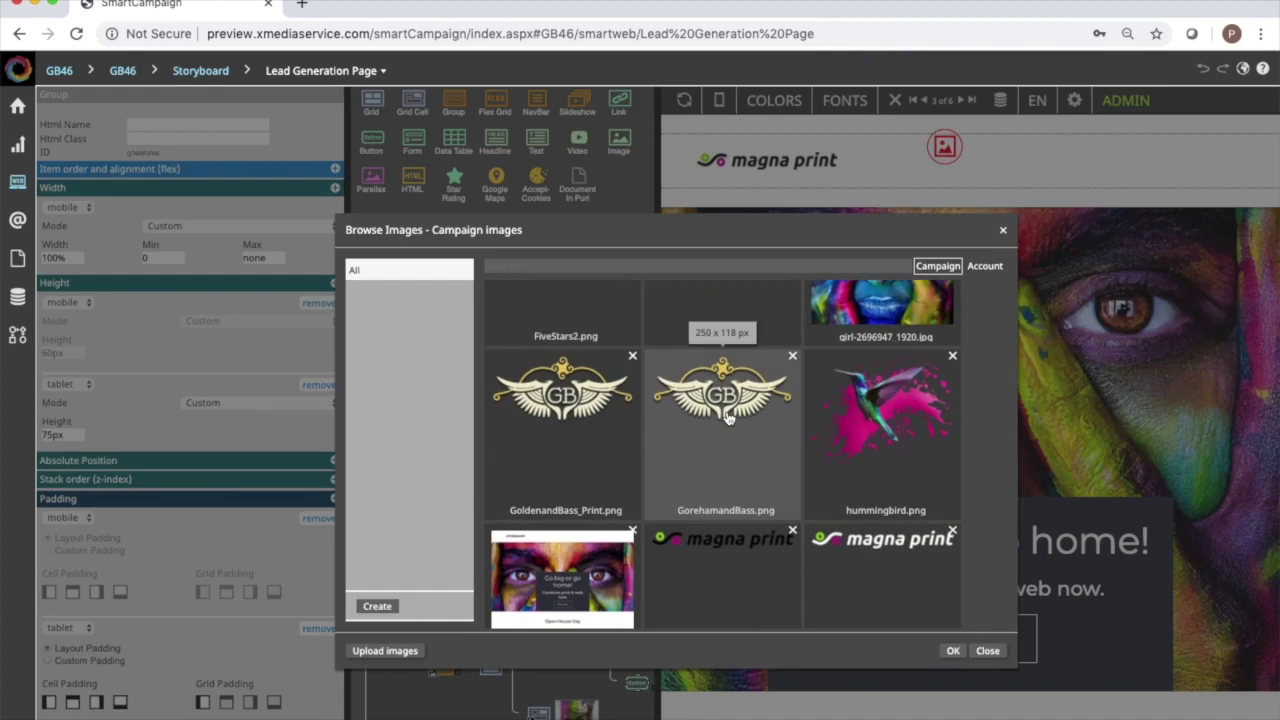
double_click(727, 418)
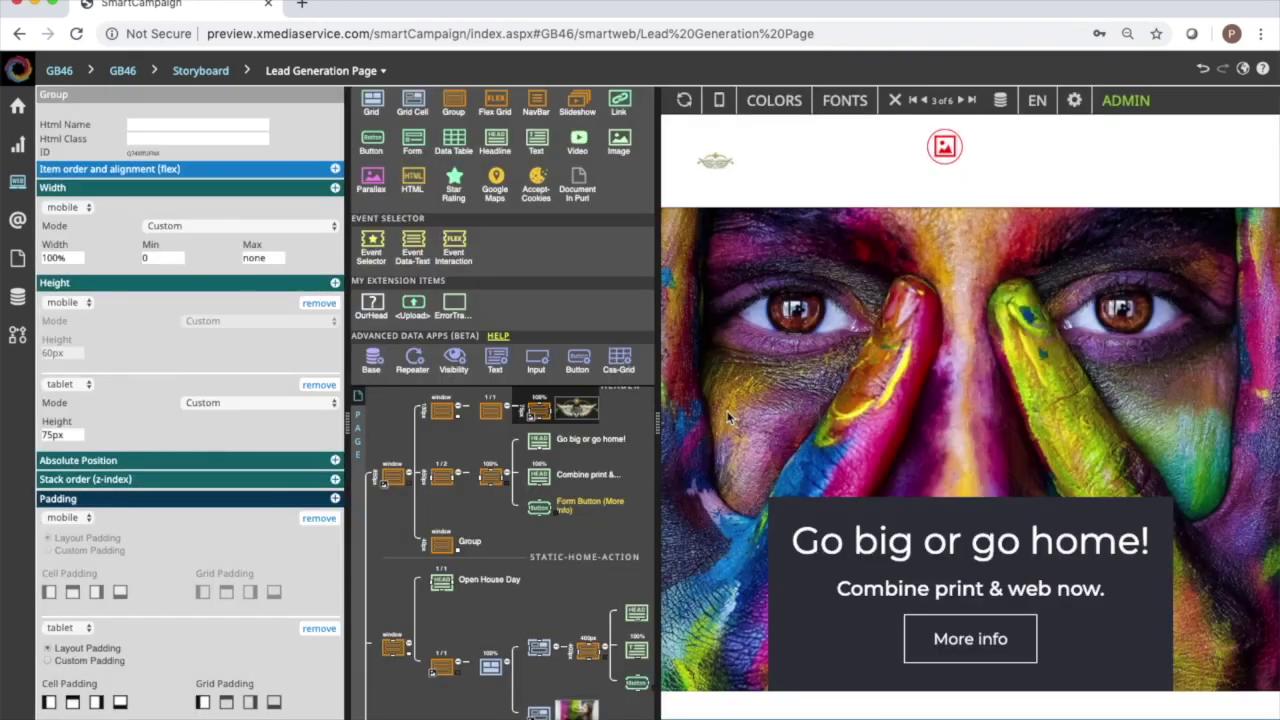
Set the header height to 150px on tablet and 120px on mobile.
double_click(58, 436)
type("150px")
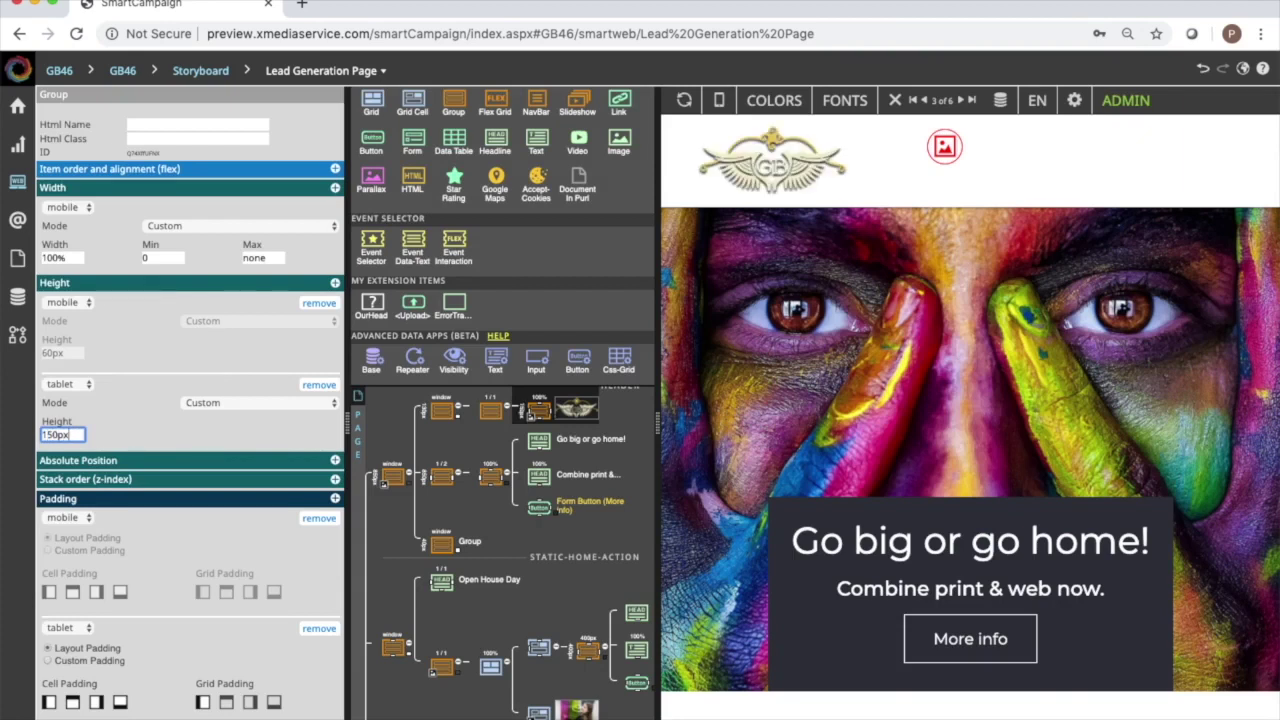
double_click(69, 354)
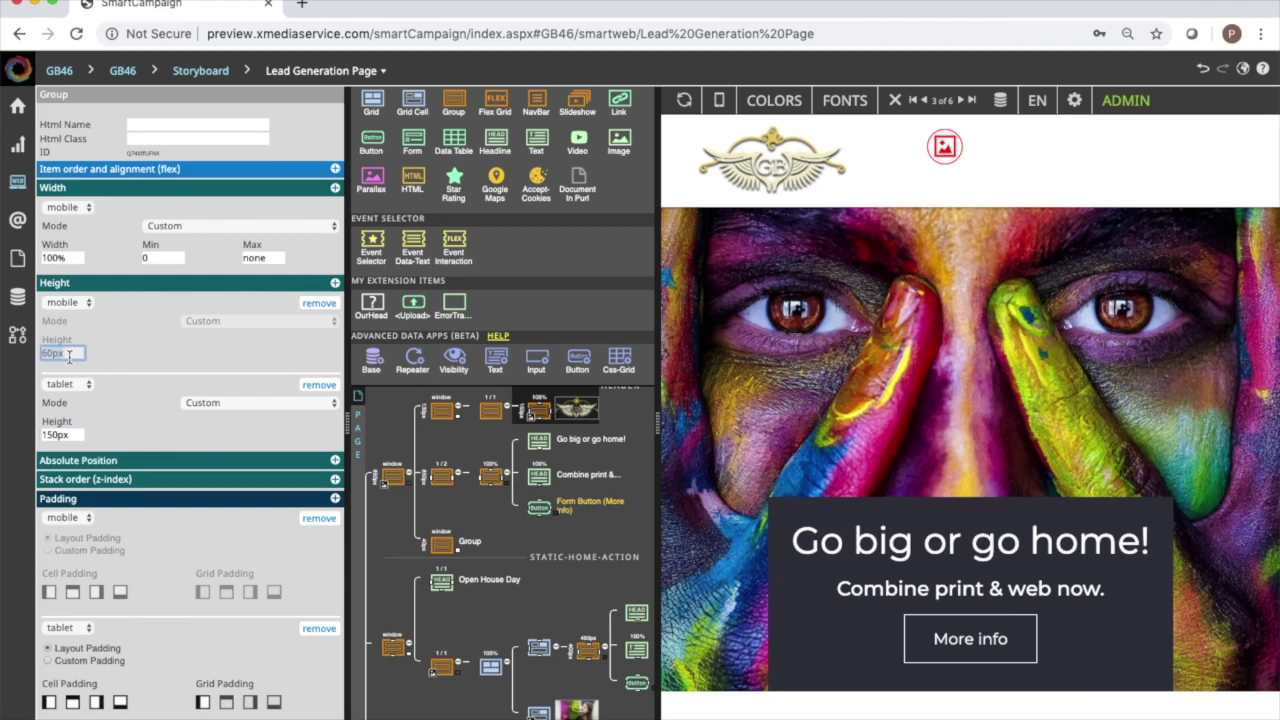
type("120px")
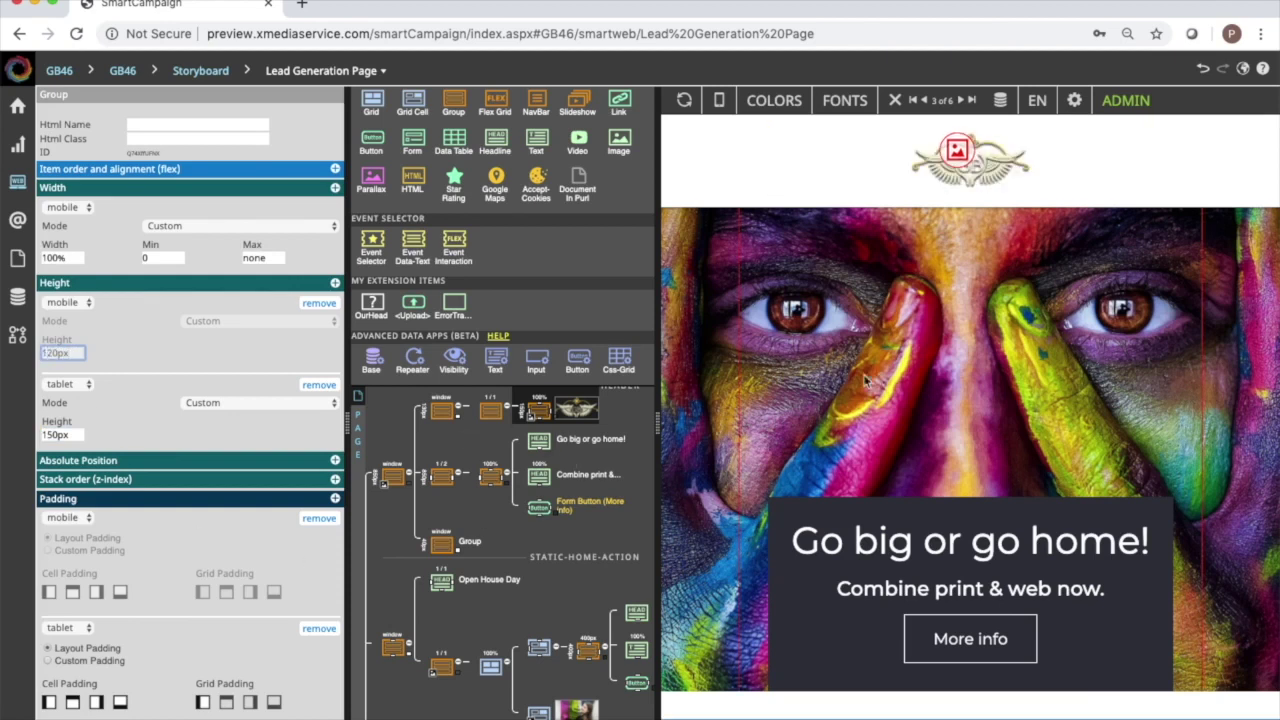
left_click(152, 406)
Select the 'Go big or go home!' heading and start typing 'Open Hous' over it.
scroll(1035, 372, "down", 1)
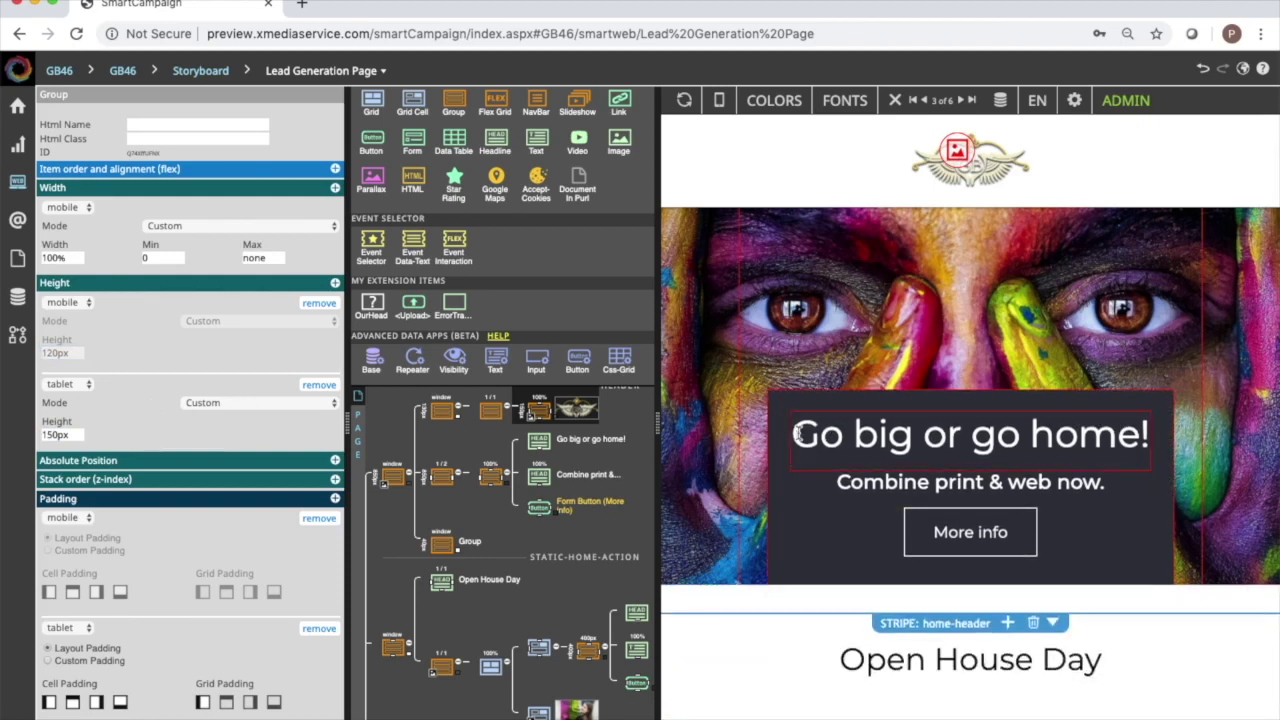
left_click(794, 435)
left_click_drag(794, 435, 1157, 440)
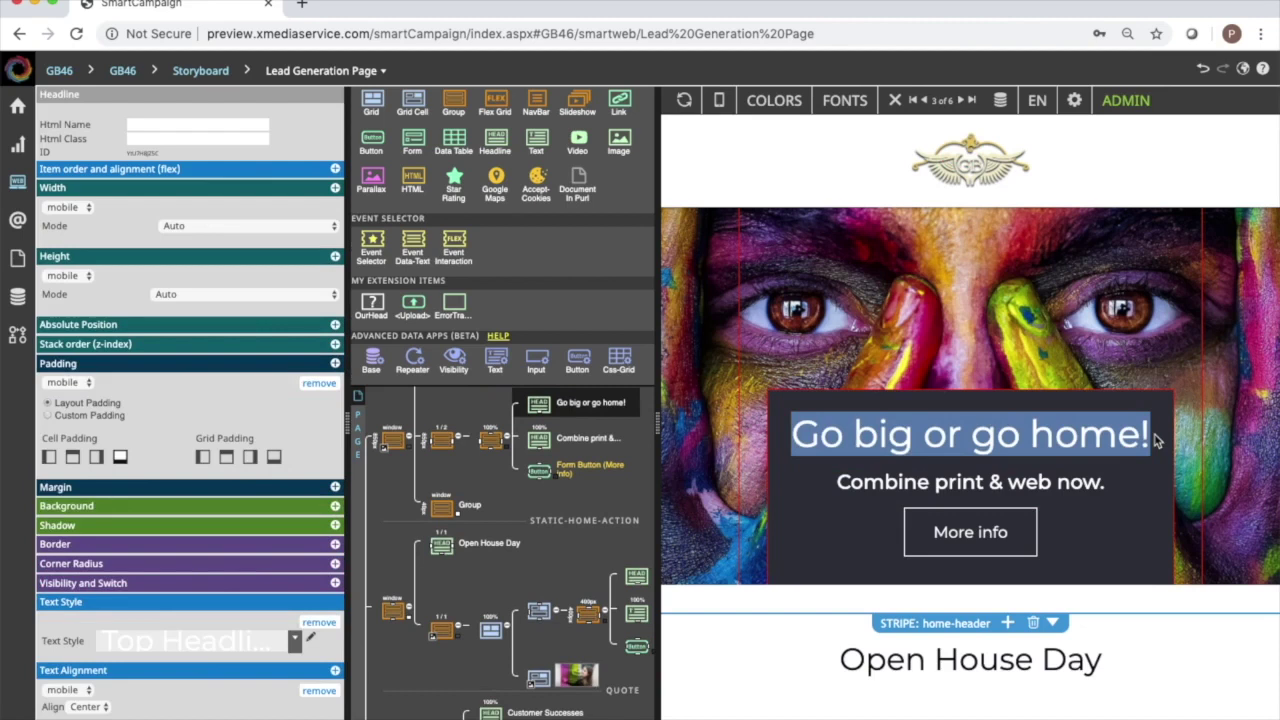
type("Open Hous")
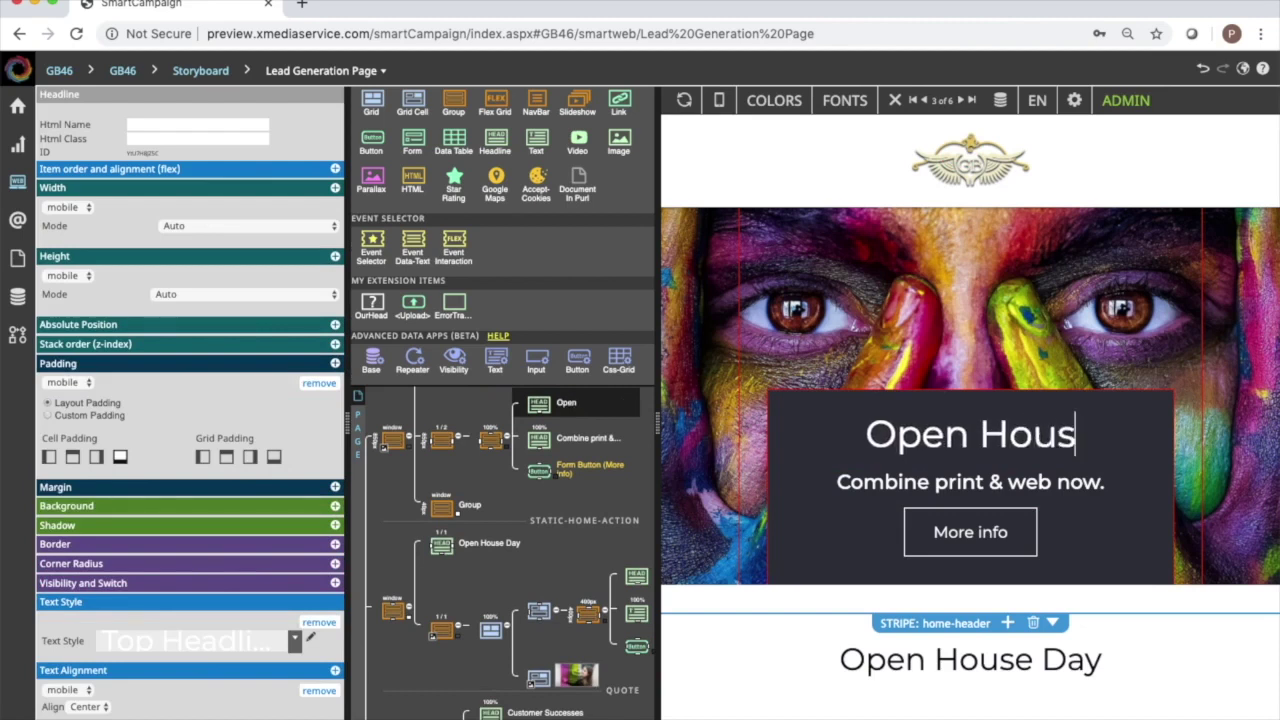
Change the hero heading to 'June 24 Open House' and click into the Customer Successes quote.
key("BackSpace")
key("BackSpace")
key("BackSpace")
key("BackSpace")
key("BackSpace")
key("BackSpace")
key("BackSpace")
key("BackSpace")
key("BackSpace")
type("June 24 Open House")
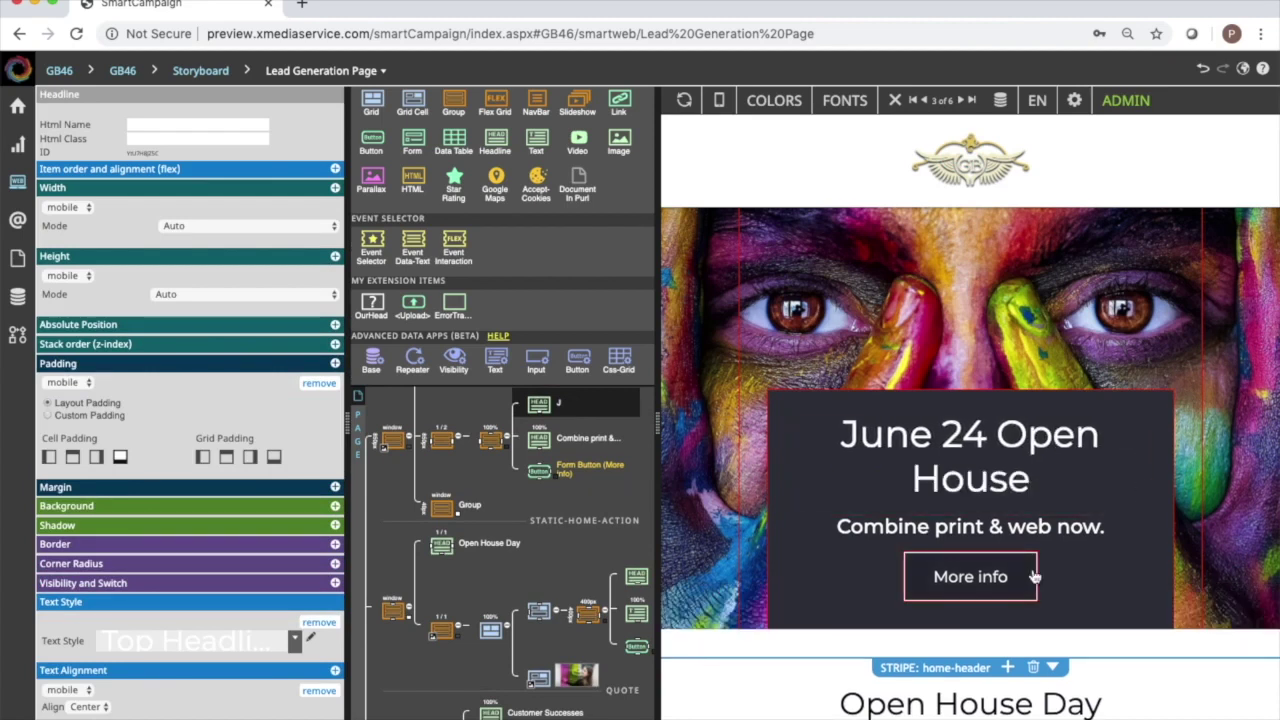
scroll(1033, 576, "down", 5)
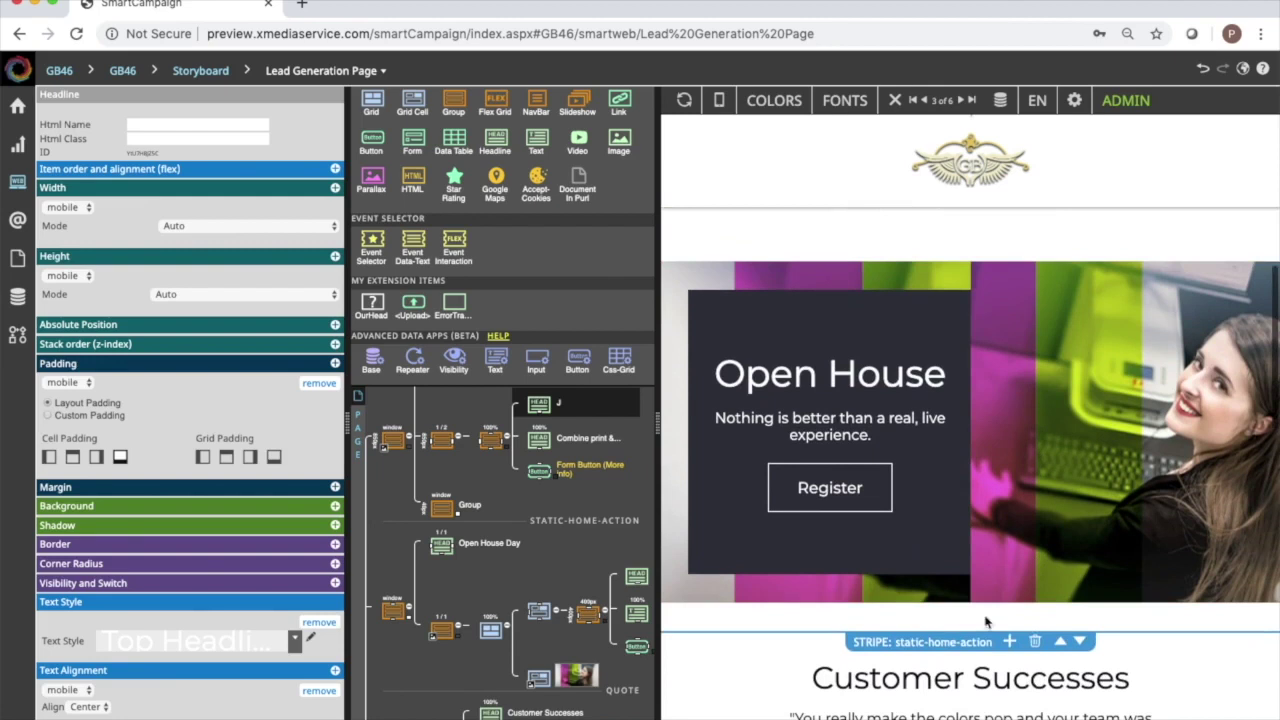
scroll(1025, 432, "down", 3)
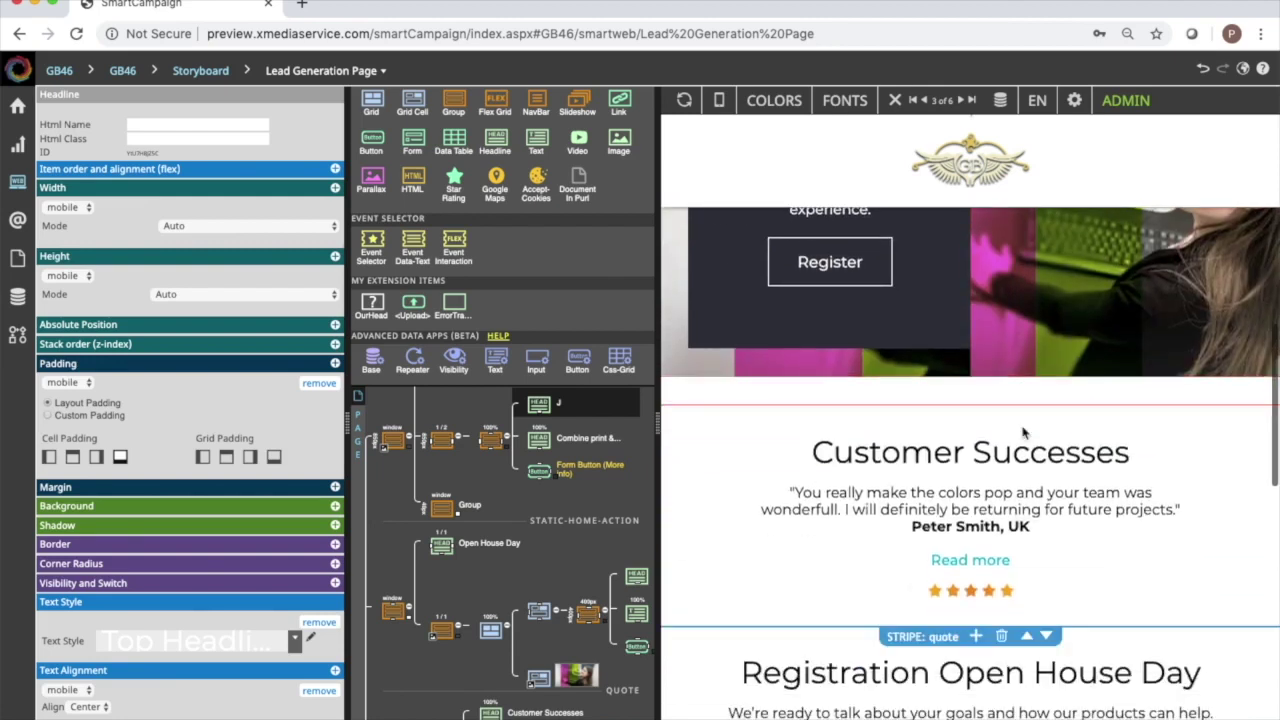
left_click(975, 505)
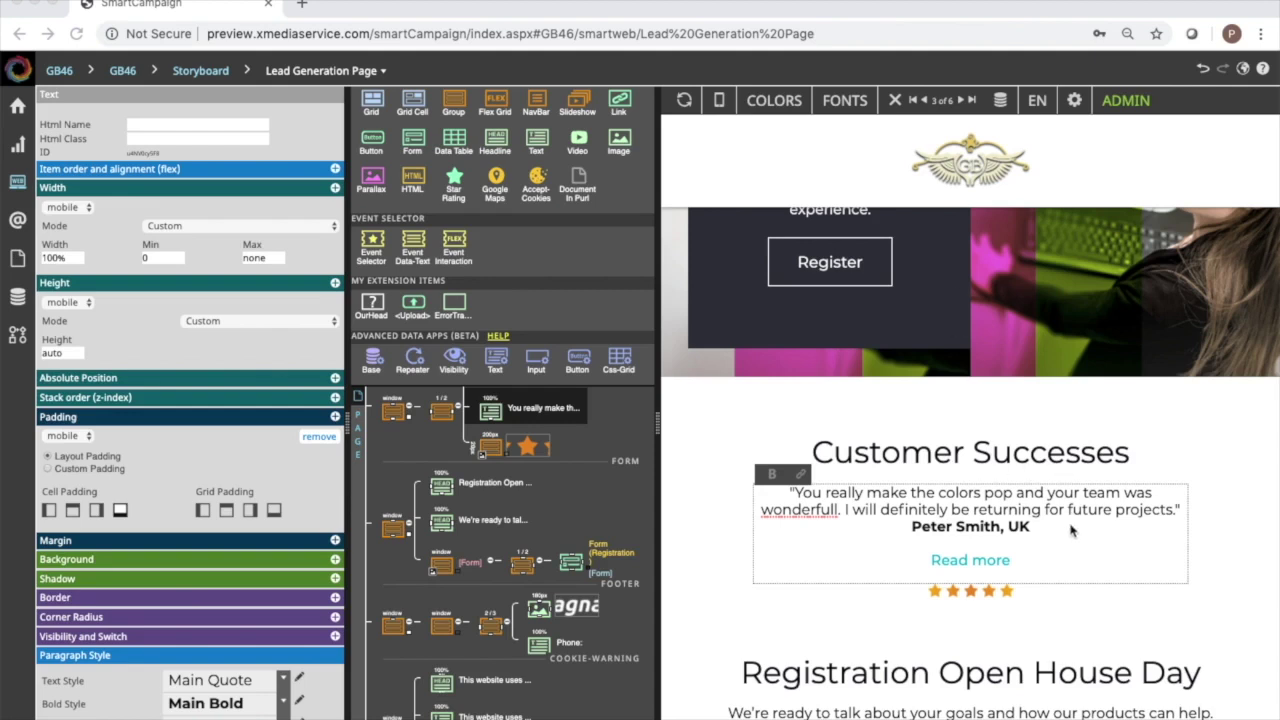
Paste the Vermont Cheese Association quote over the testimonial, with its author line separate and bold.
left_click_drag(1045, 528, 783, 485)
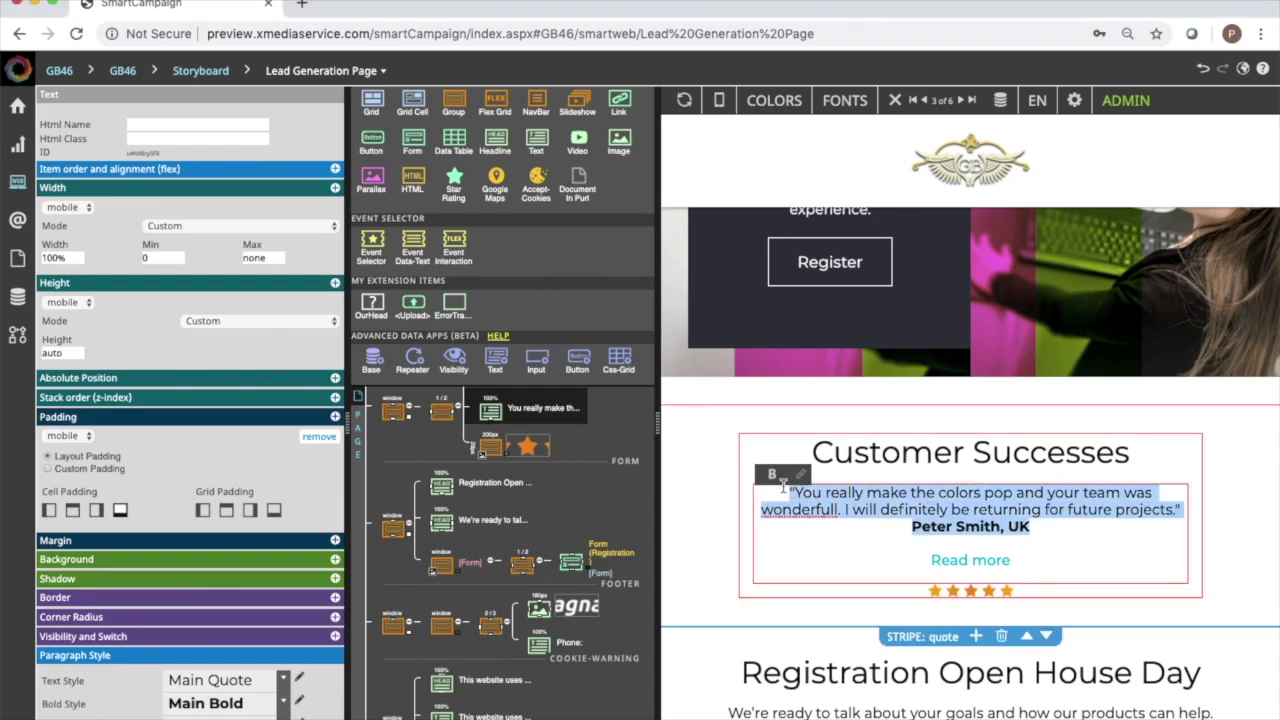
type("\"Our last campaign created more than enough leads to pay for the campaign, plus the added value of ongoing revenue.\"Hannah L., Vermont Cheese Association")
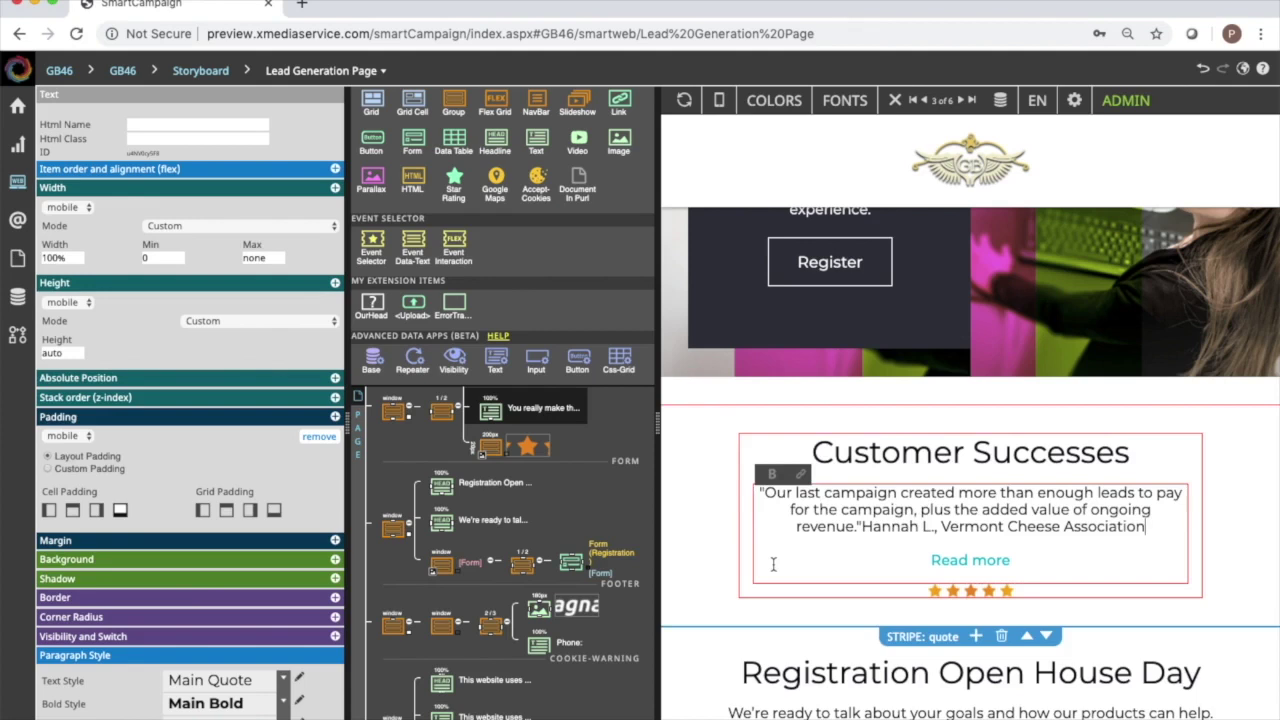
left_click(861, 527)
key("Return")
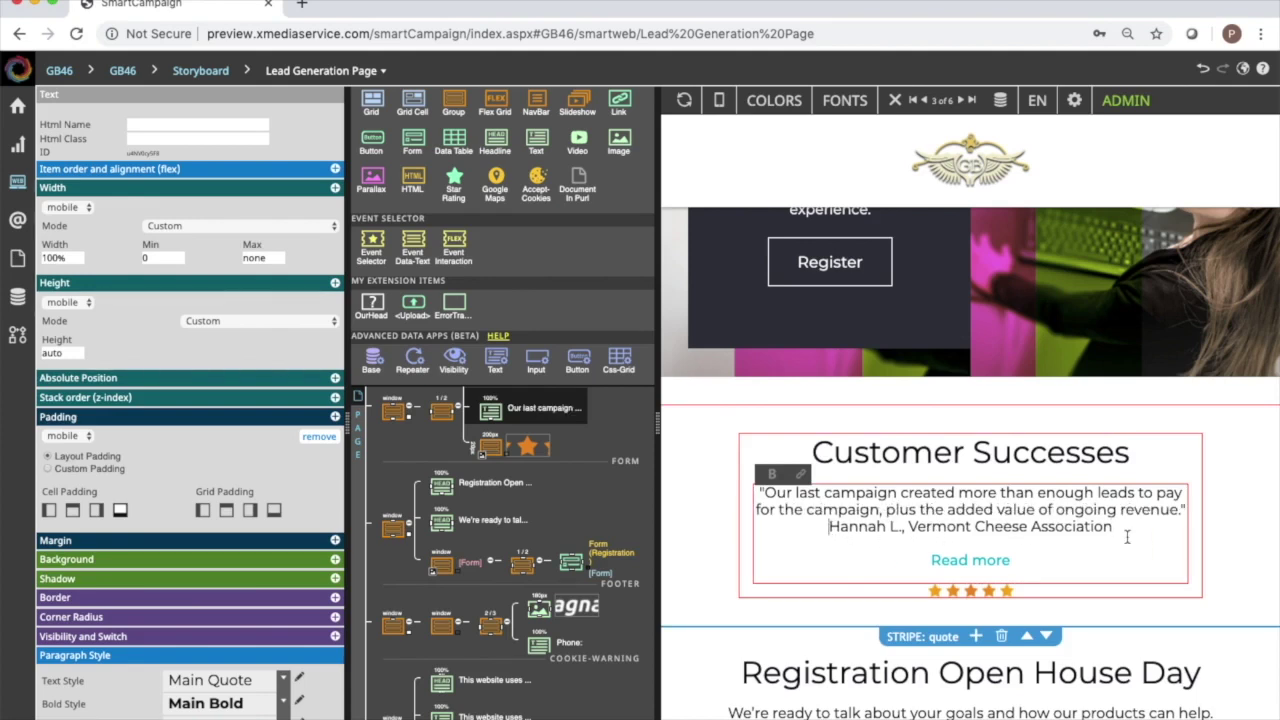
left_click(1112, 528, "shift")
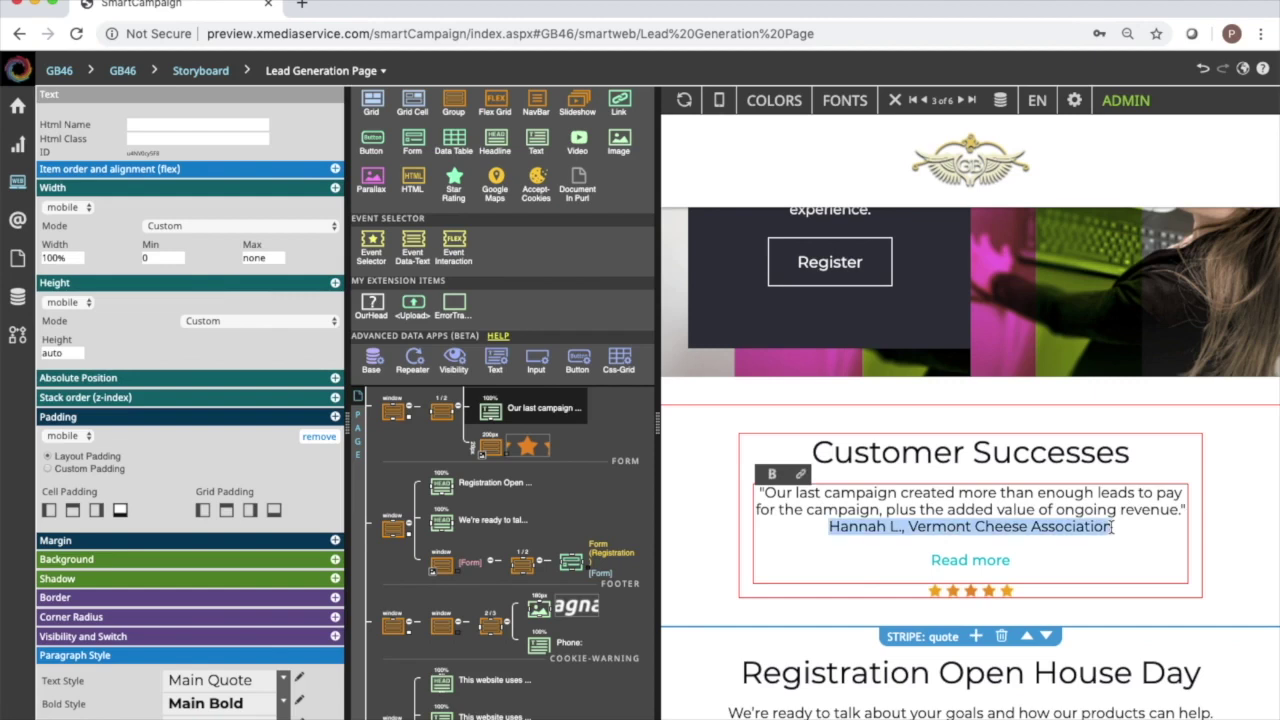
left_click(771, 474)
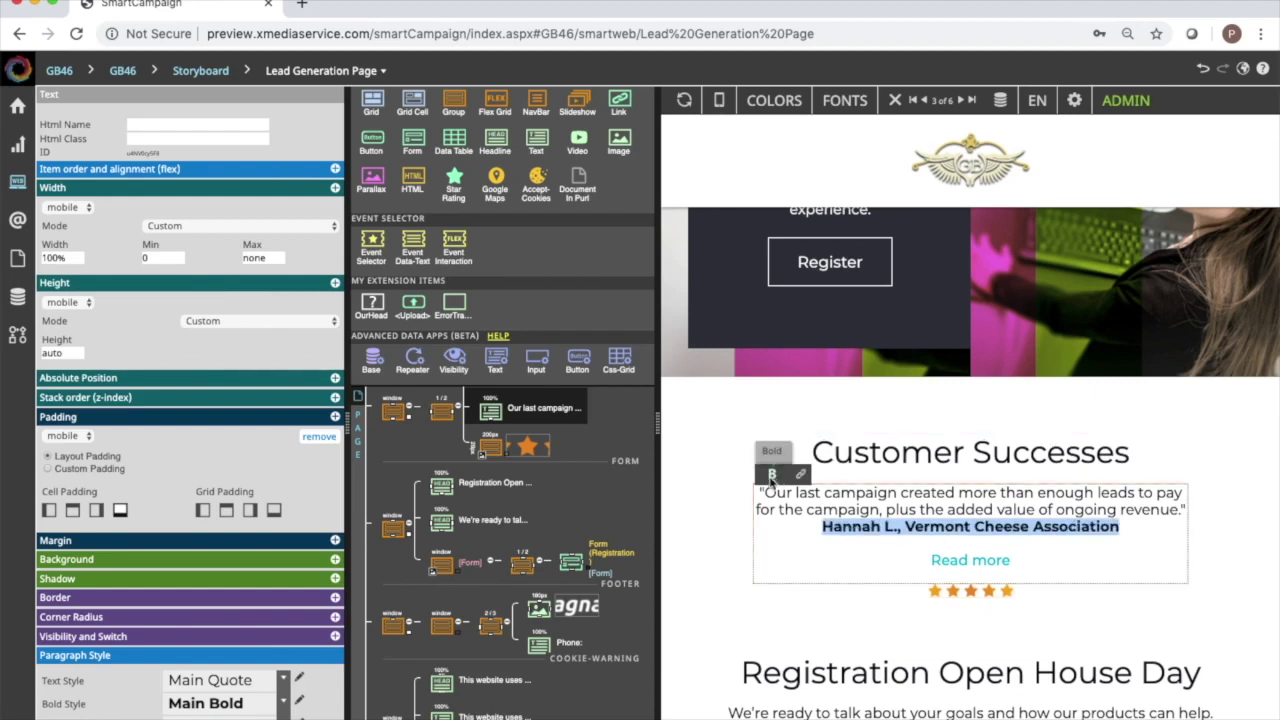
left_click(795, 551)
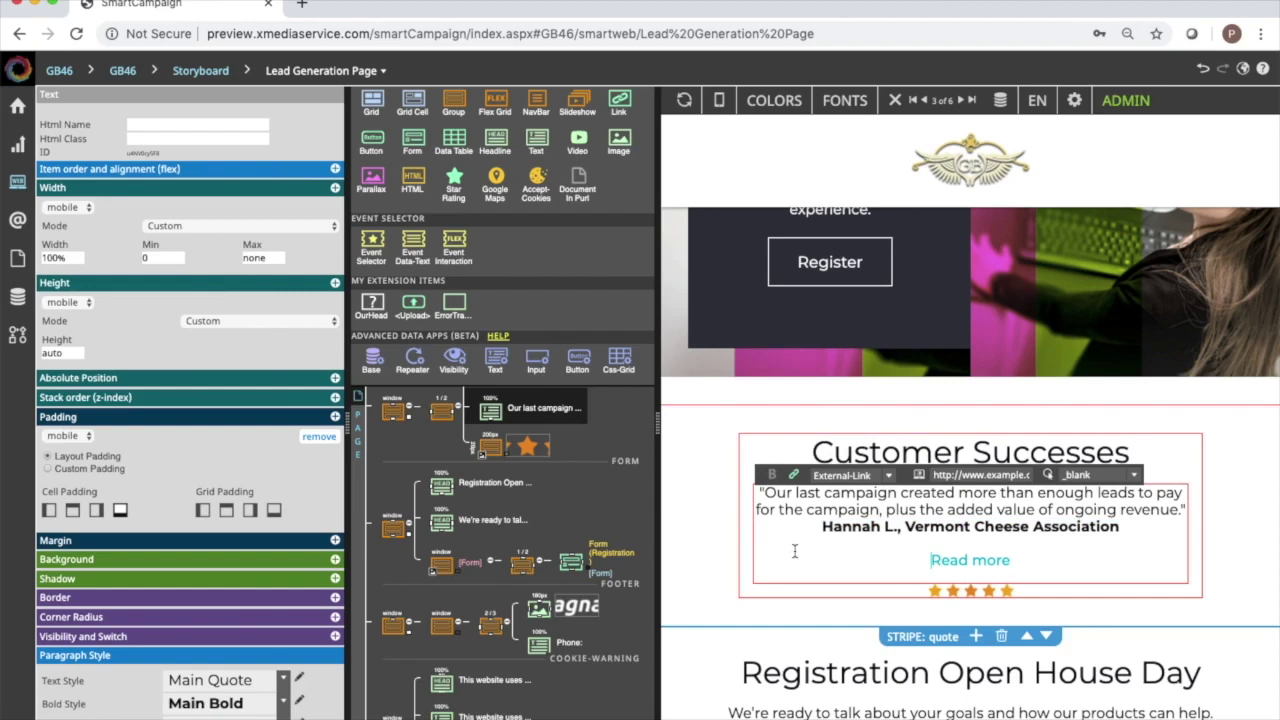
scroll(795, 551, "down", 3)
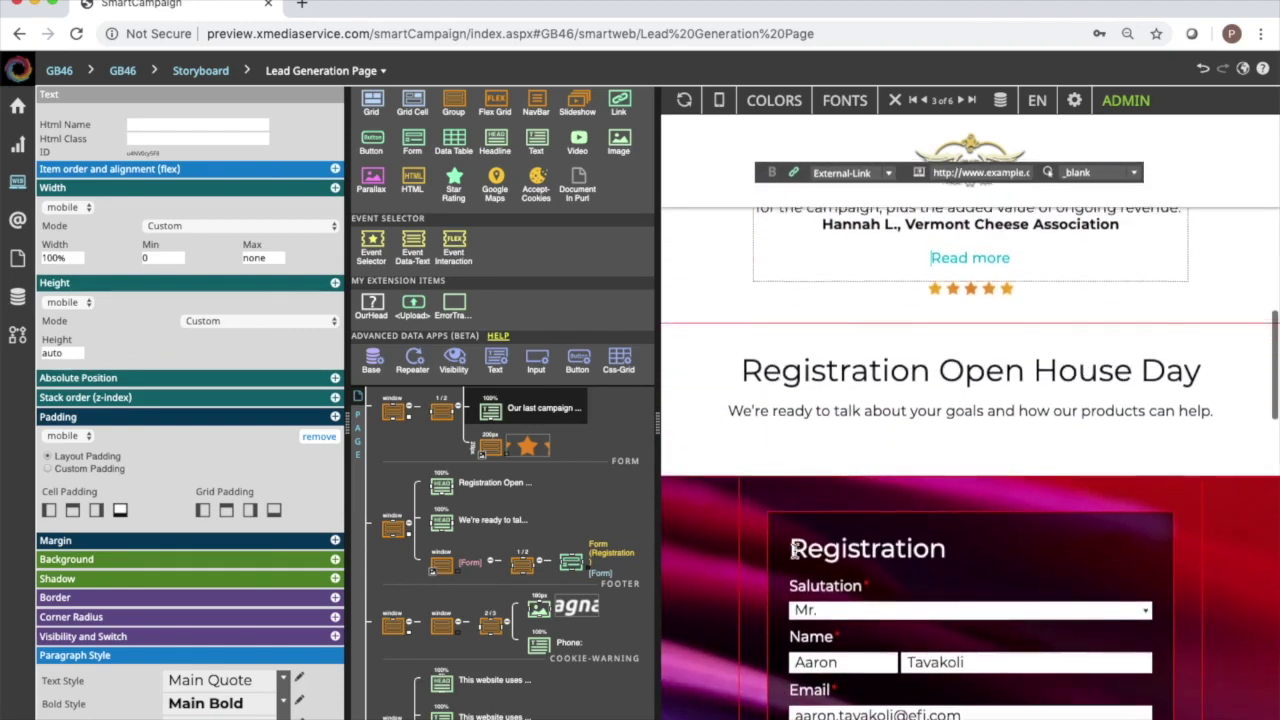
scroll(793, 551, "down", 3)
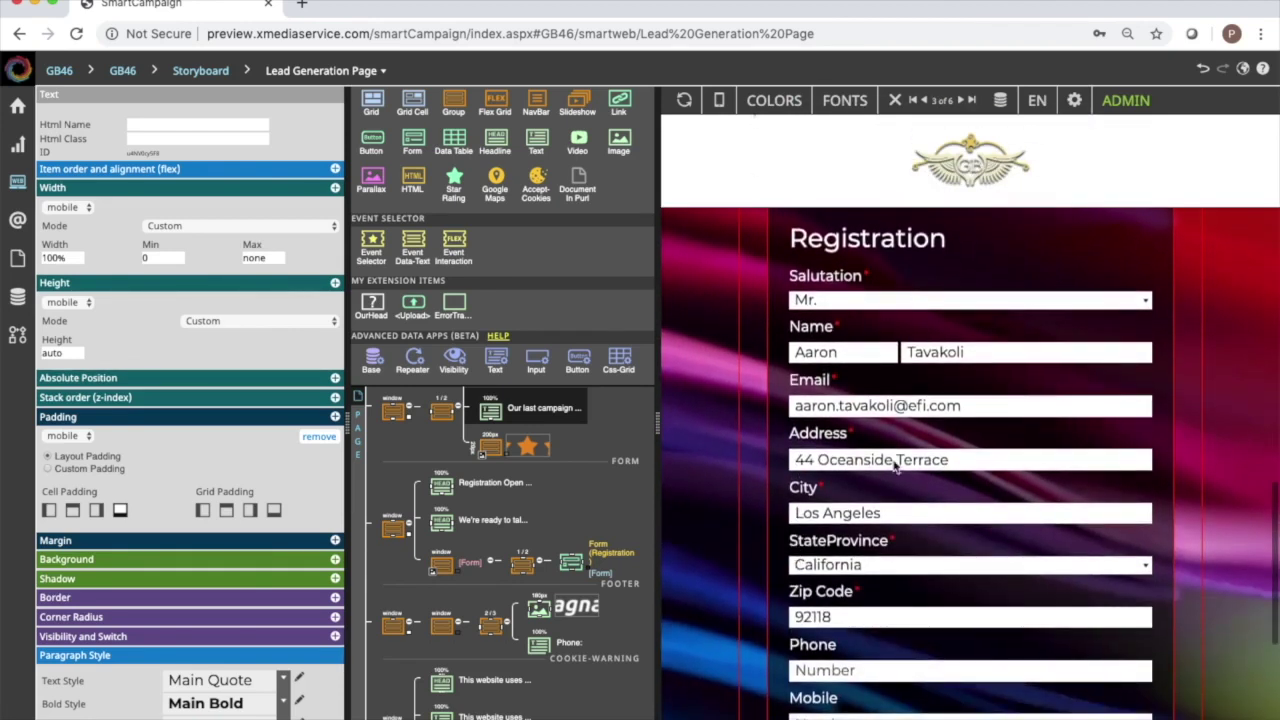
scroll(975, 465, "down", 2)
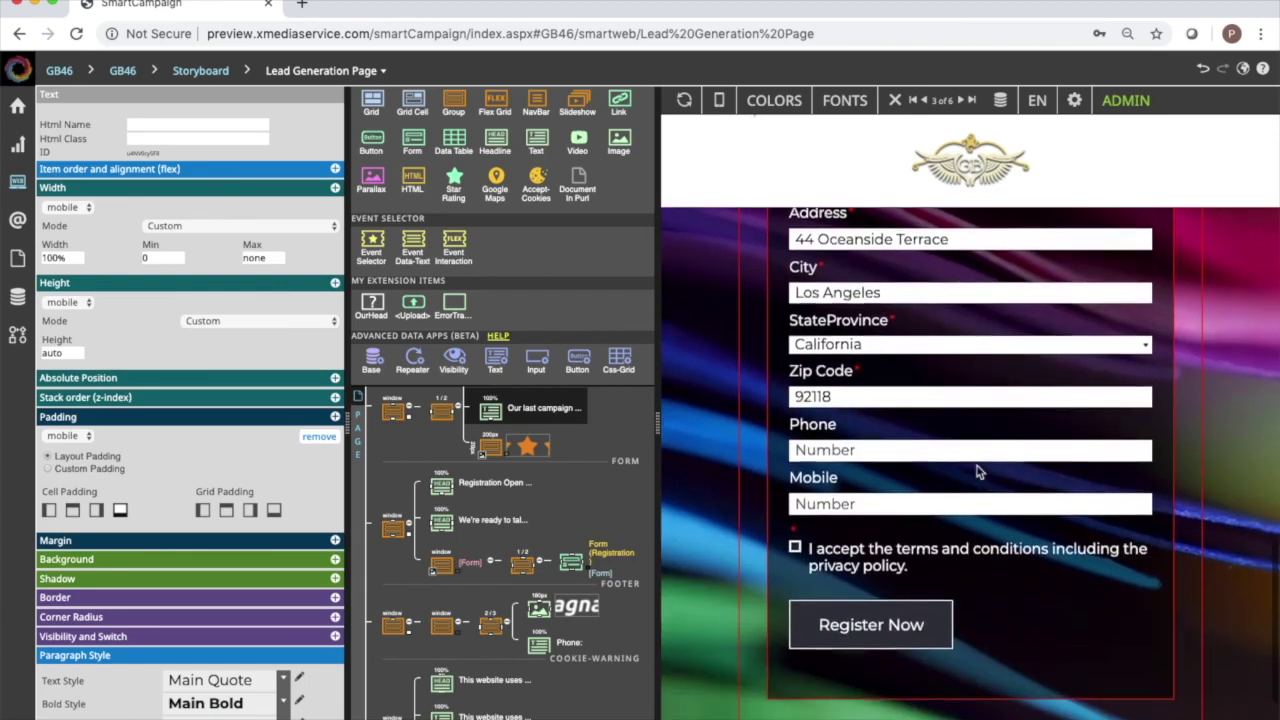
scroll(979, 472, "down", 1)
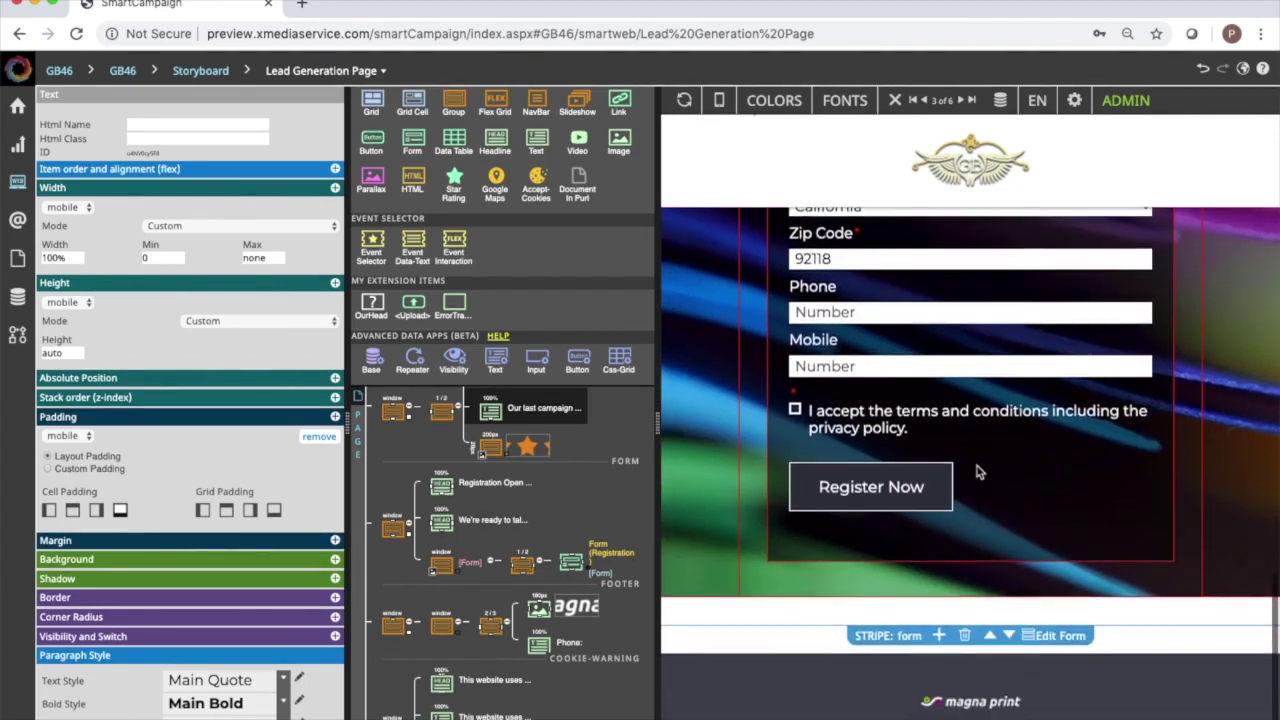
Replace the magna print footer logo with GorehamandBass.png.
scroll(1040, 484, "down", 1)
left_click(969, 620)
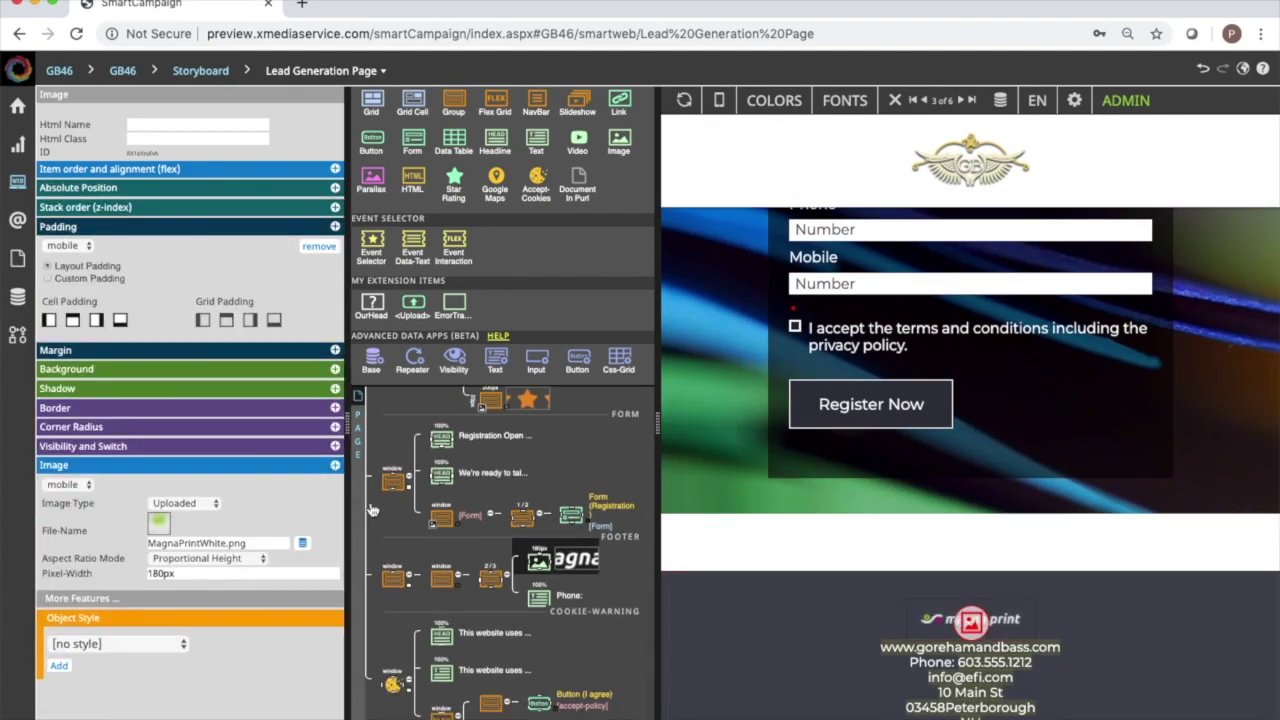
left_click(970, 622)
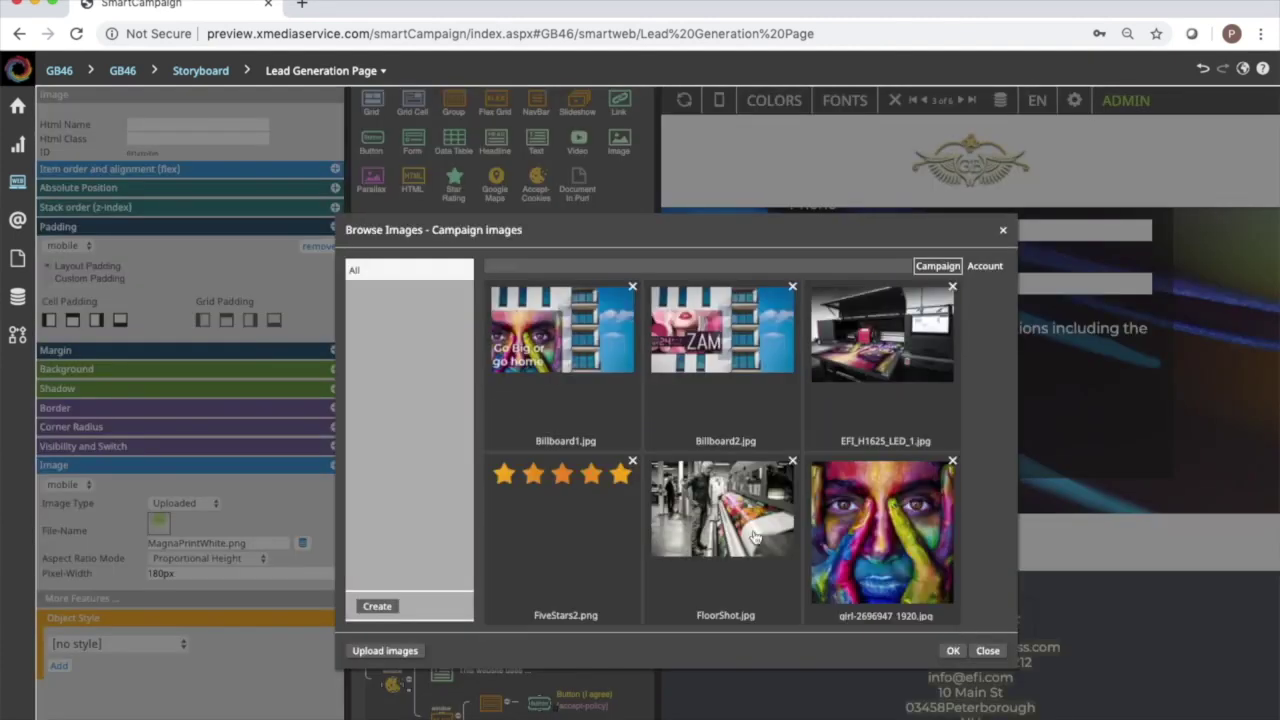
scroll(600, 380, "down", 3)
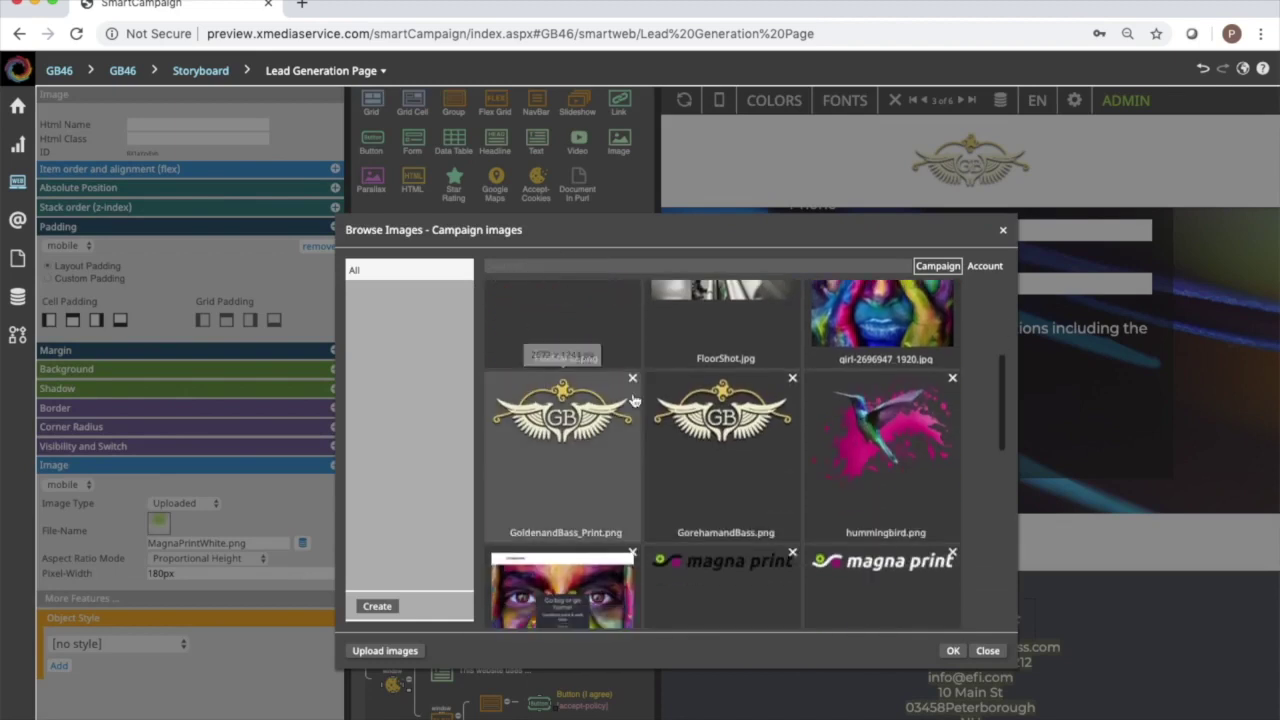
double_click(740, 440)
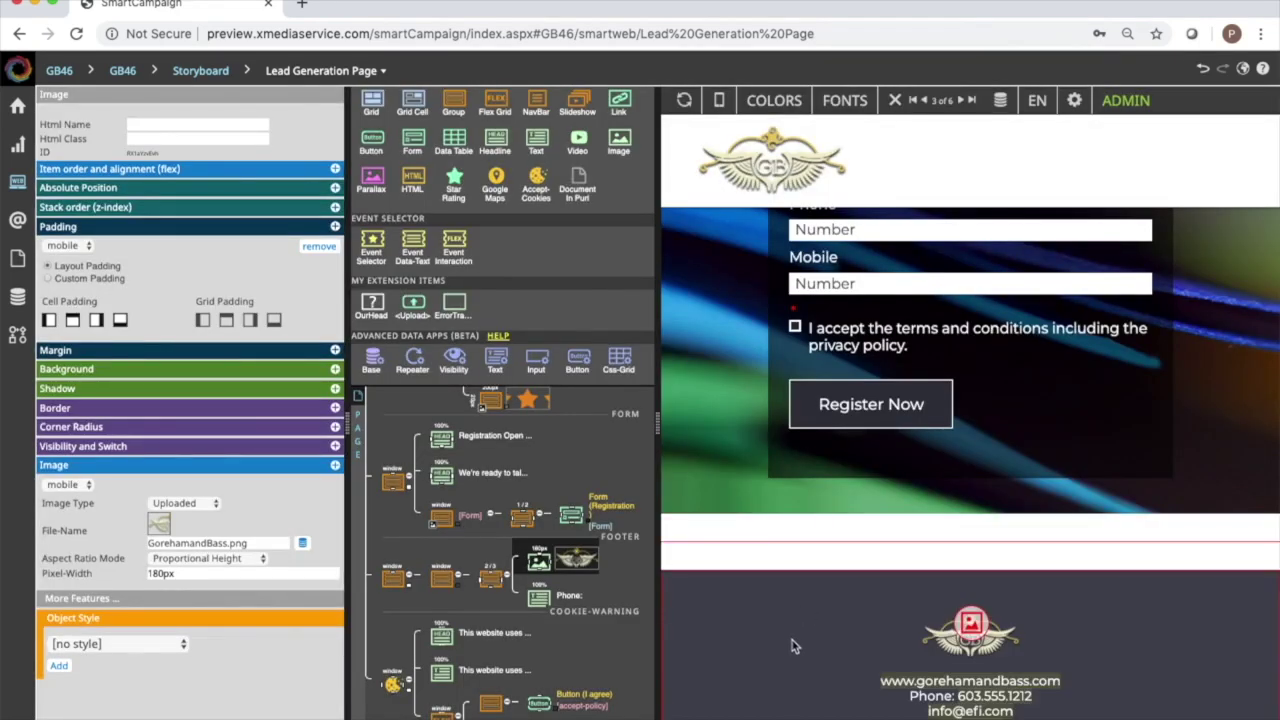
Return from the Lead Generation Page to the campaign storyboard.
scroll(791, 645, "up", 10)
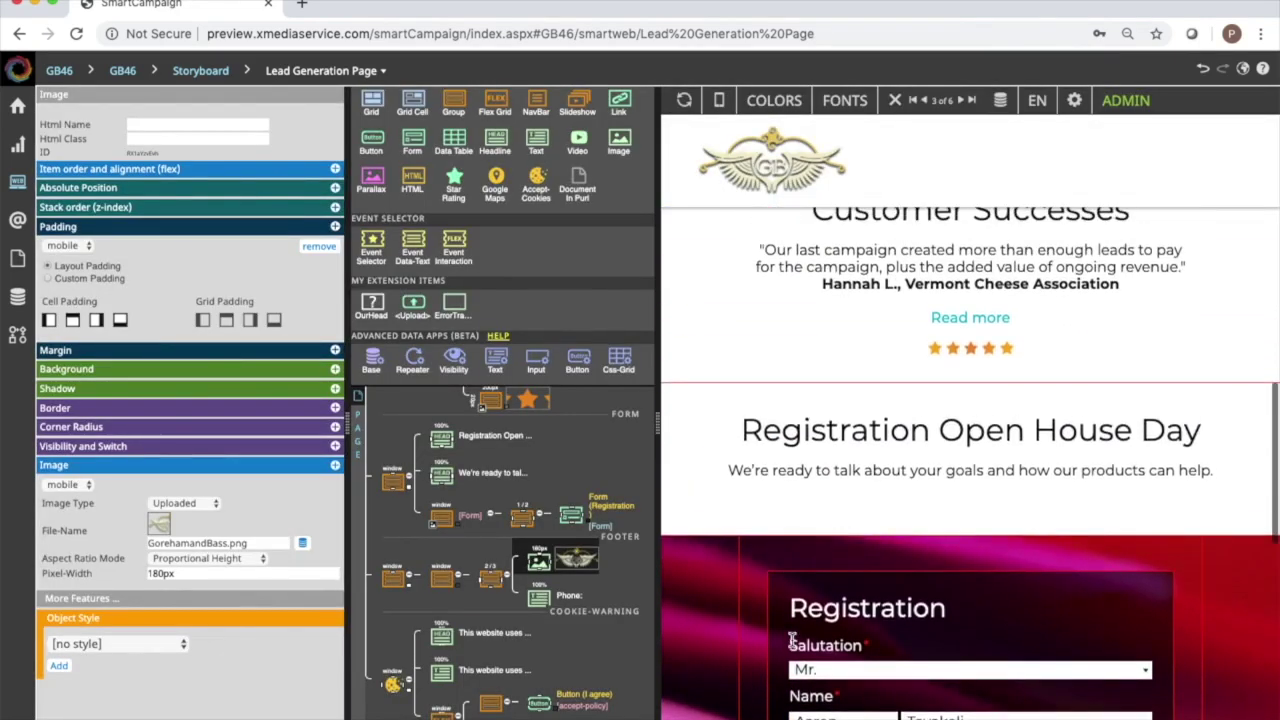
scroll(792, 640, "up", 5)
key("ctrl+Tab")
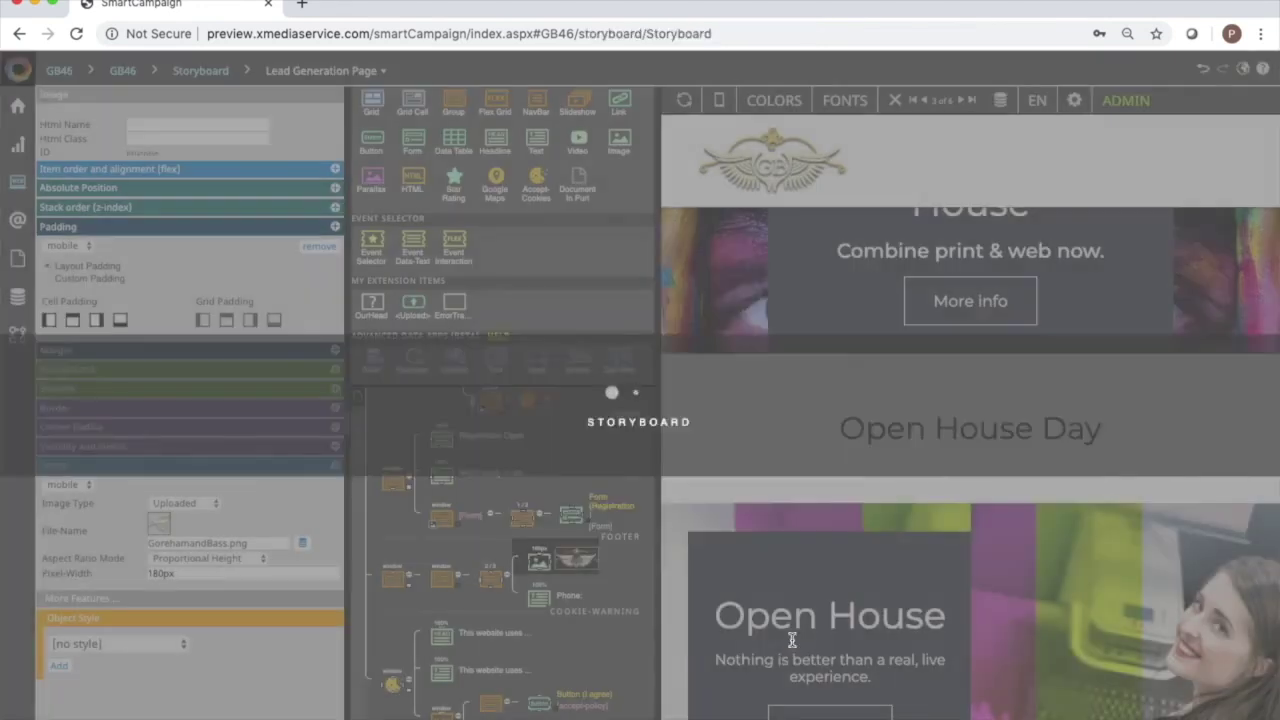
Open the Final Page and put the crest image into its header logo.
double_click(698, 402)
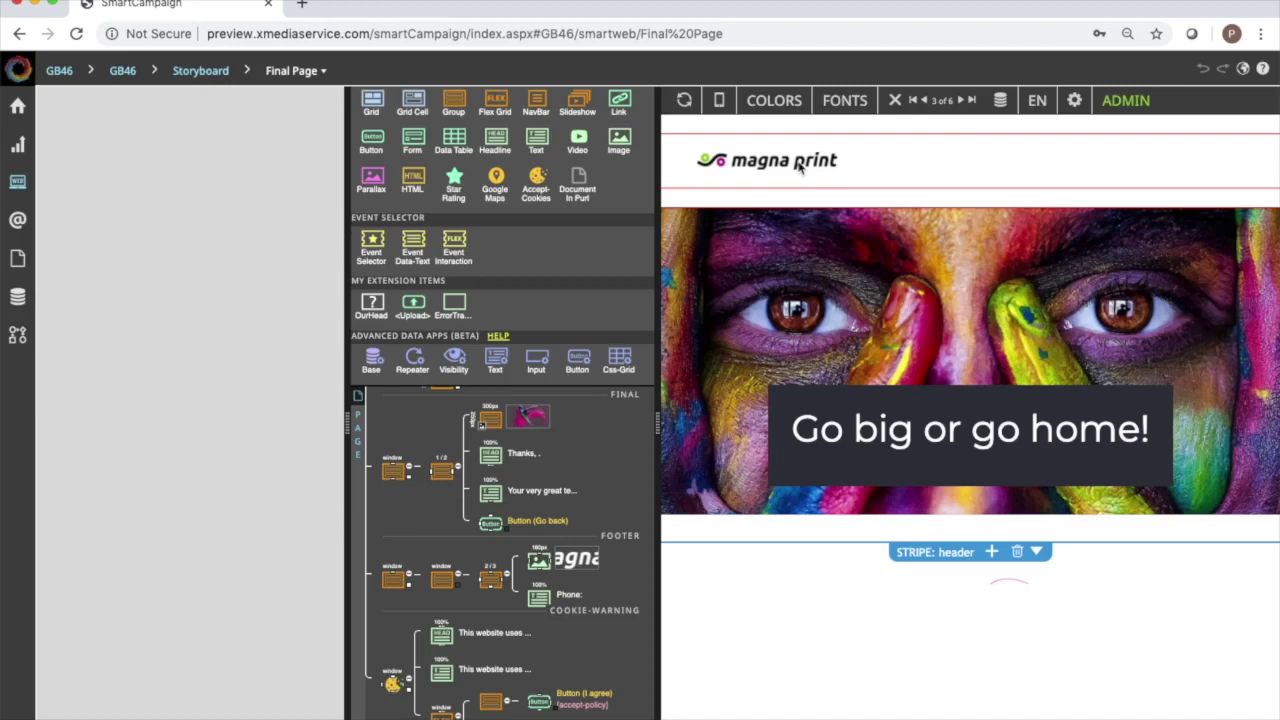
left_click(800, 167)
left_click(944, 146)
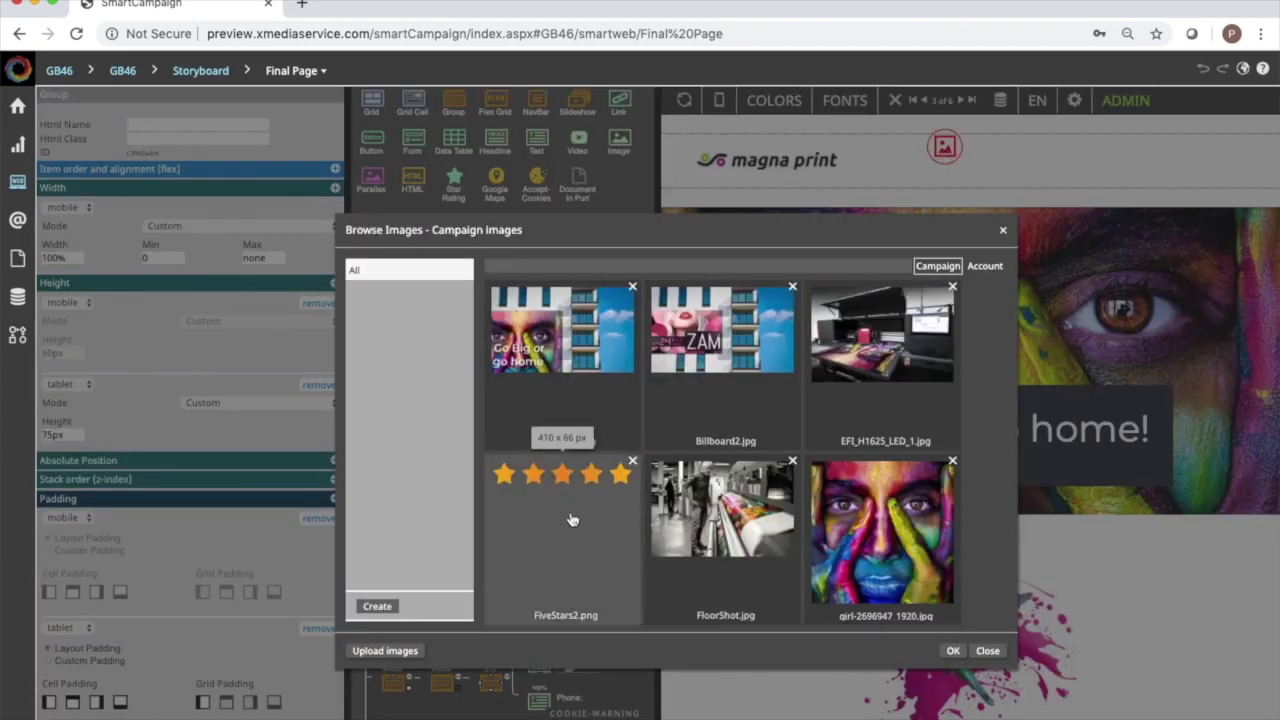
scroll(571, 519, "down", 5)
double_click(708, 428)
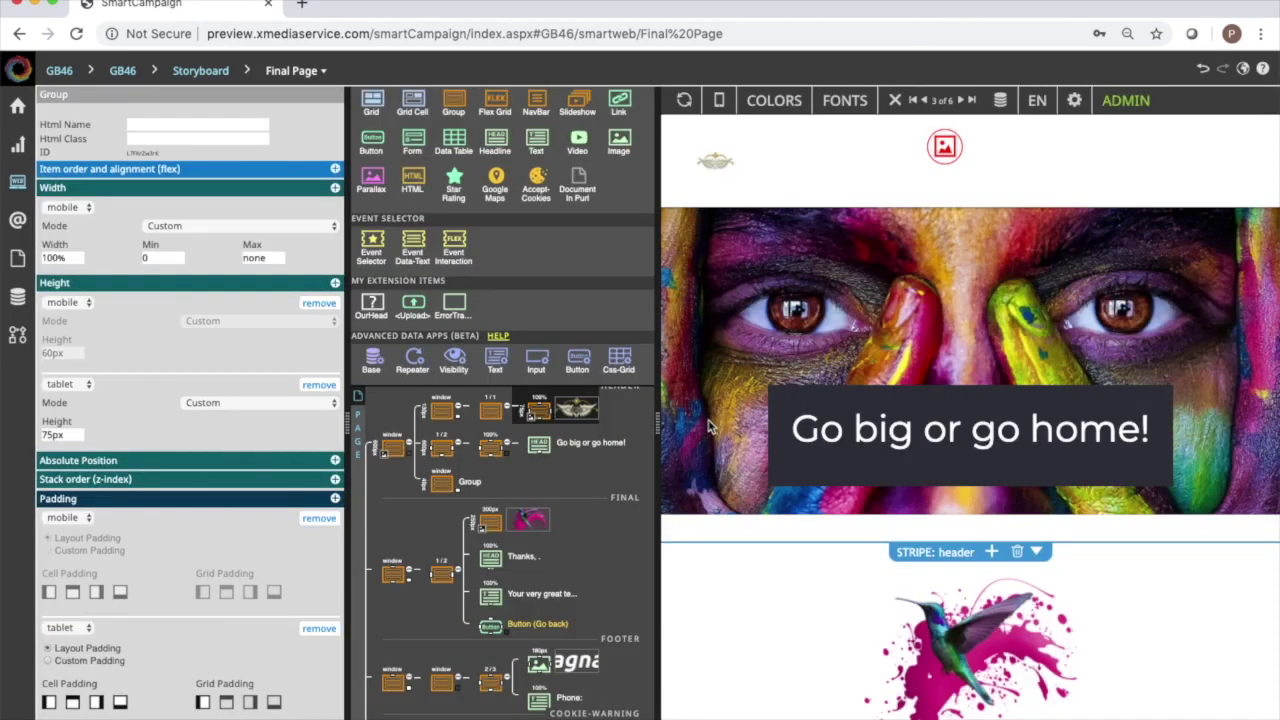
Set the header height to 150px on tablet and 120px on mobile, then select the hero heading.
double_click(55, 434)
type("150")
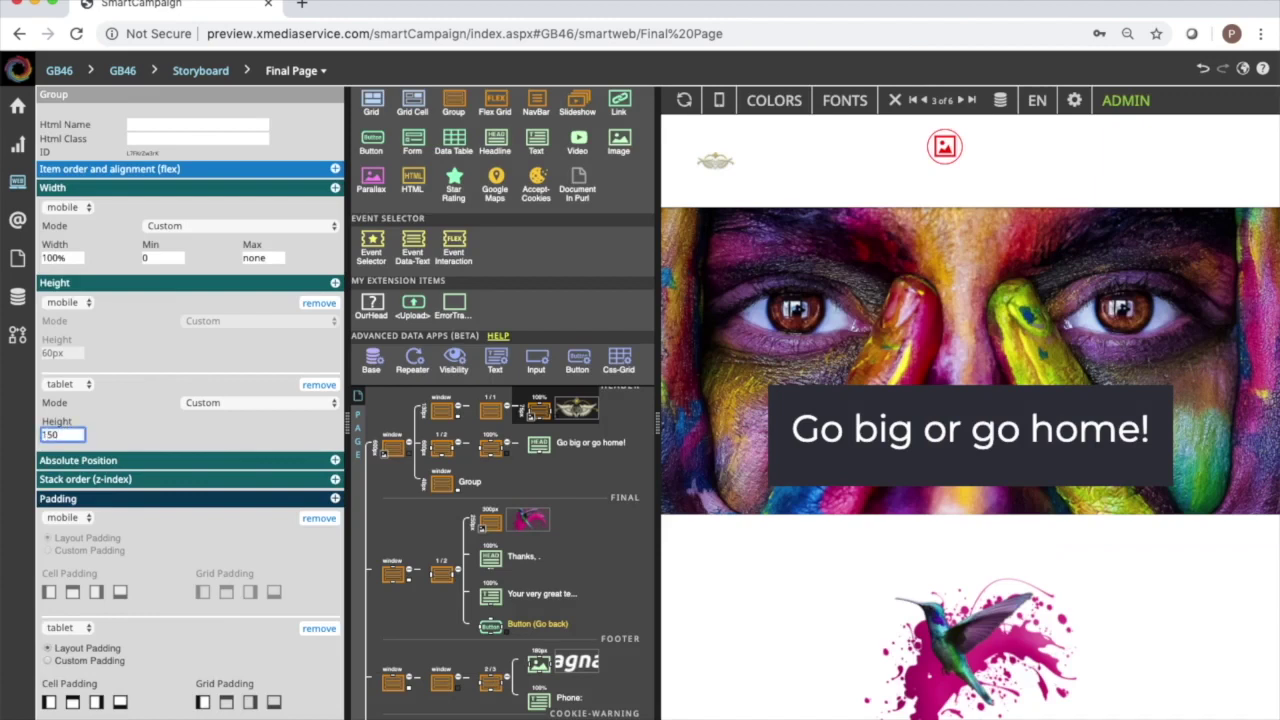
left_click(80, 348)
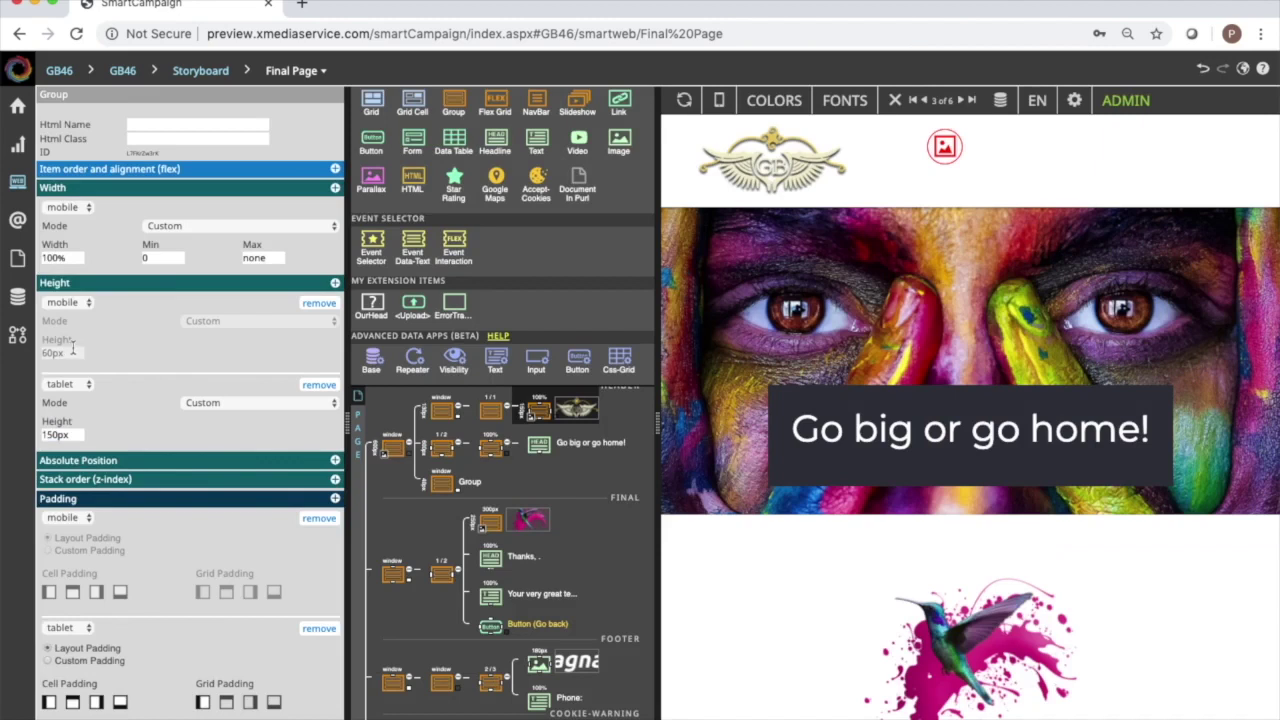
left_click(66, 353)
double_click(66, 353)
type("12")
key("Tab")
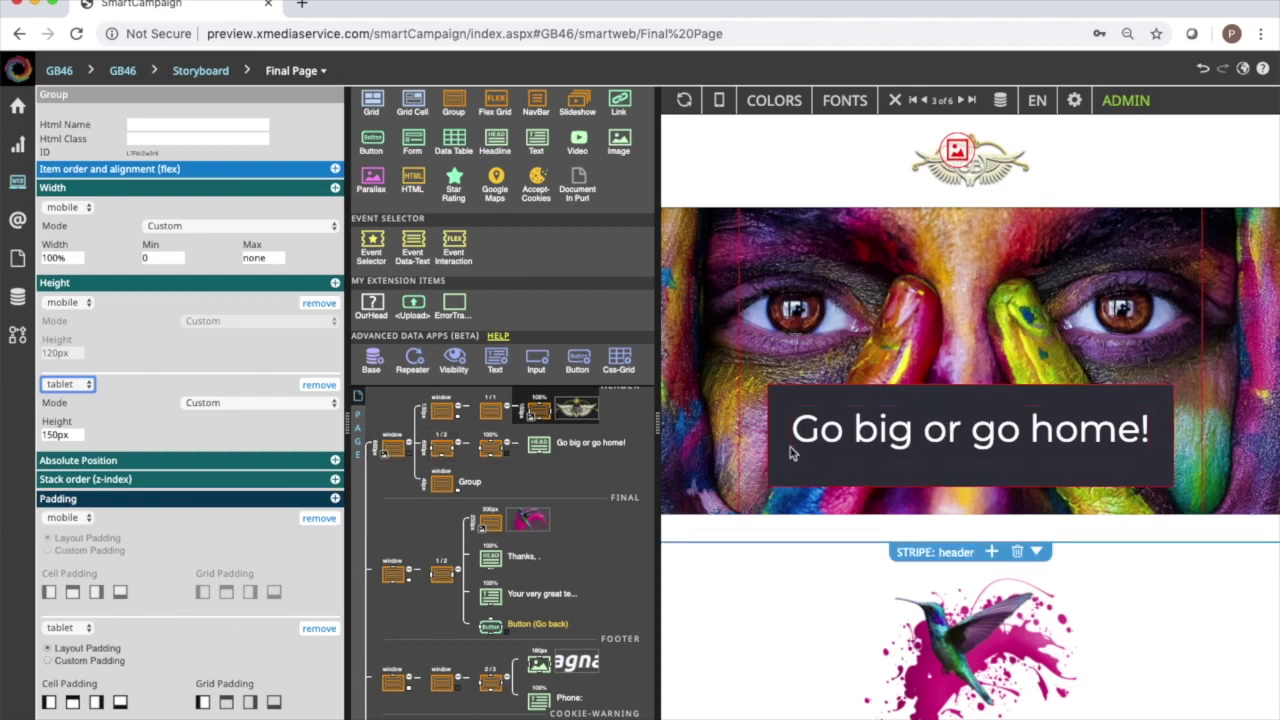
left_click_drag(797, 428, 1155, 428)
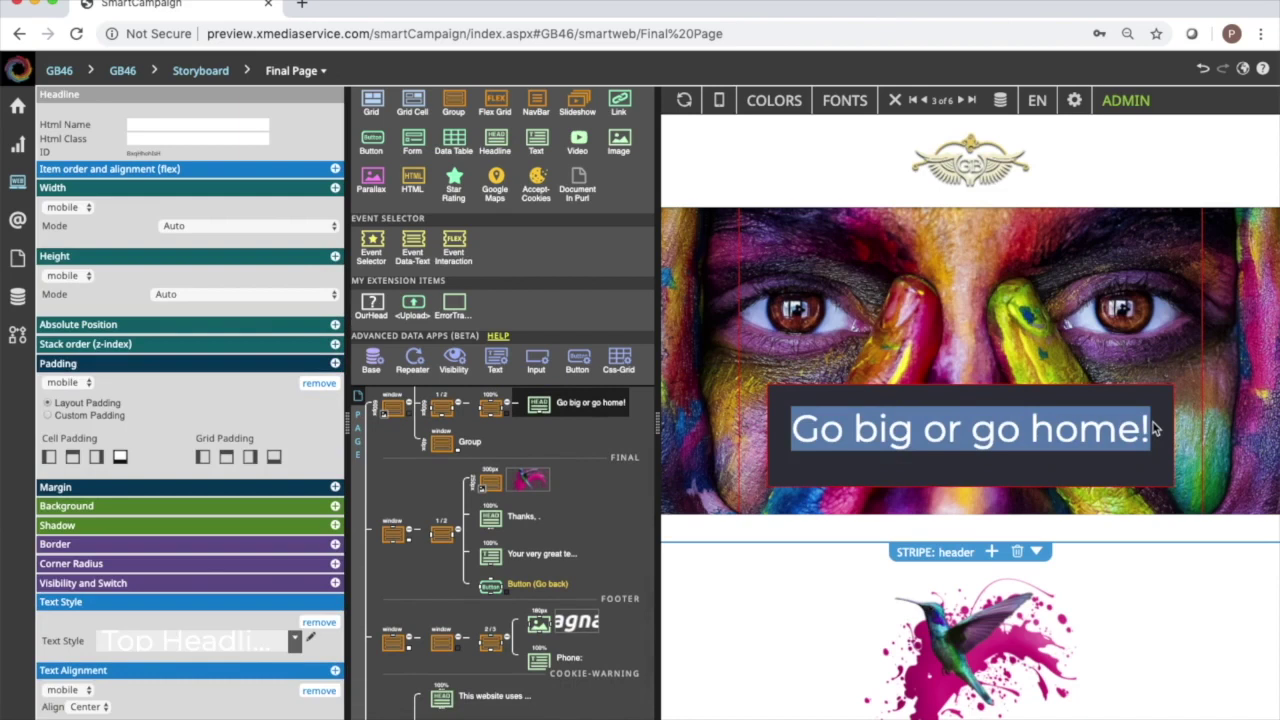
Change the Final Page heading to 'Thank You!'.
type("Thank Your")
key("BackSpace")
type("!")
Replace the placeholder paragraph with 'We'll see you on June 24th!'.
scroll(1065, 388, "down", 3)
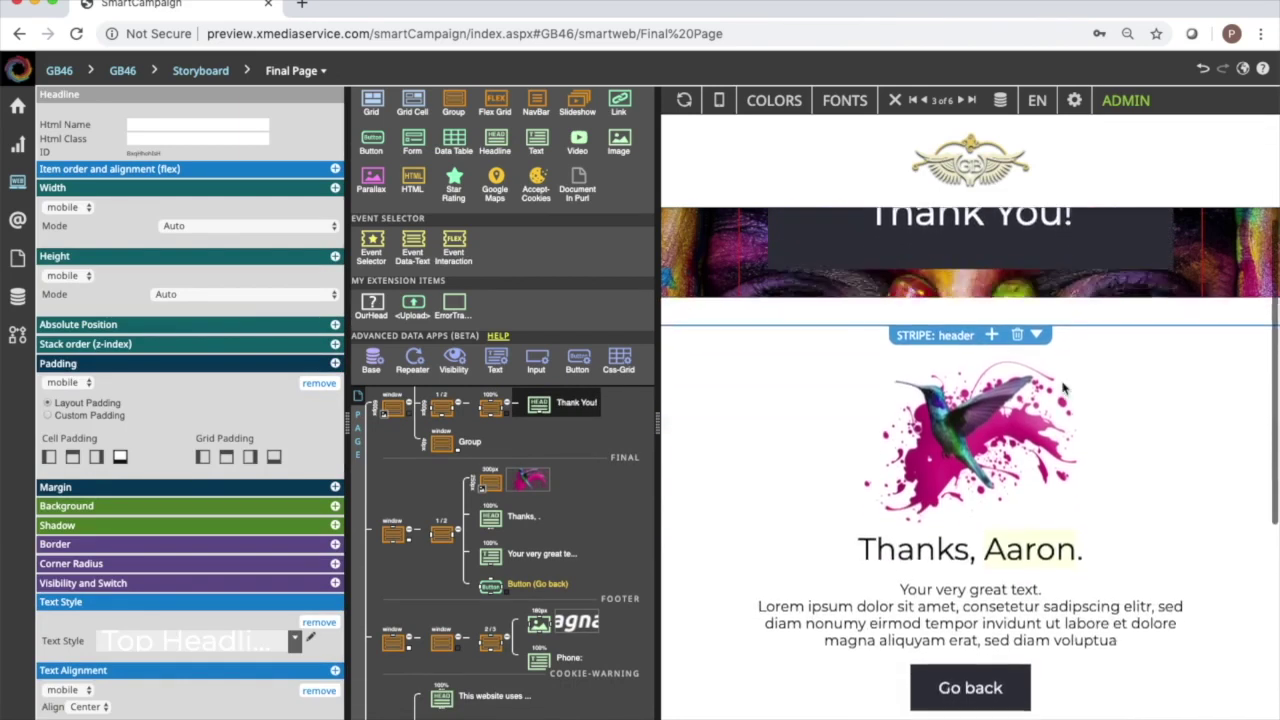
scroll(1065, 388, "down", 3)
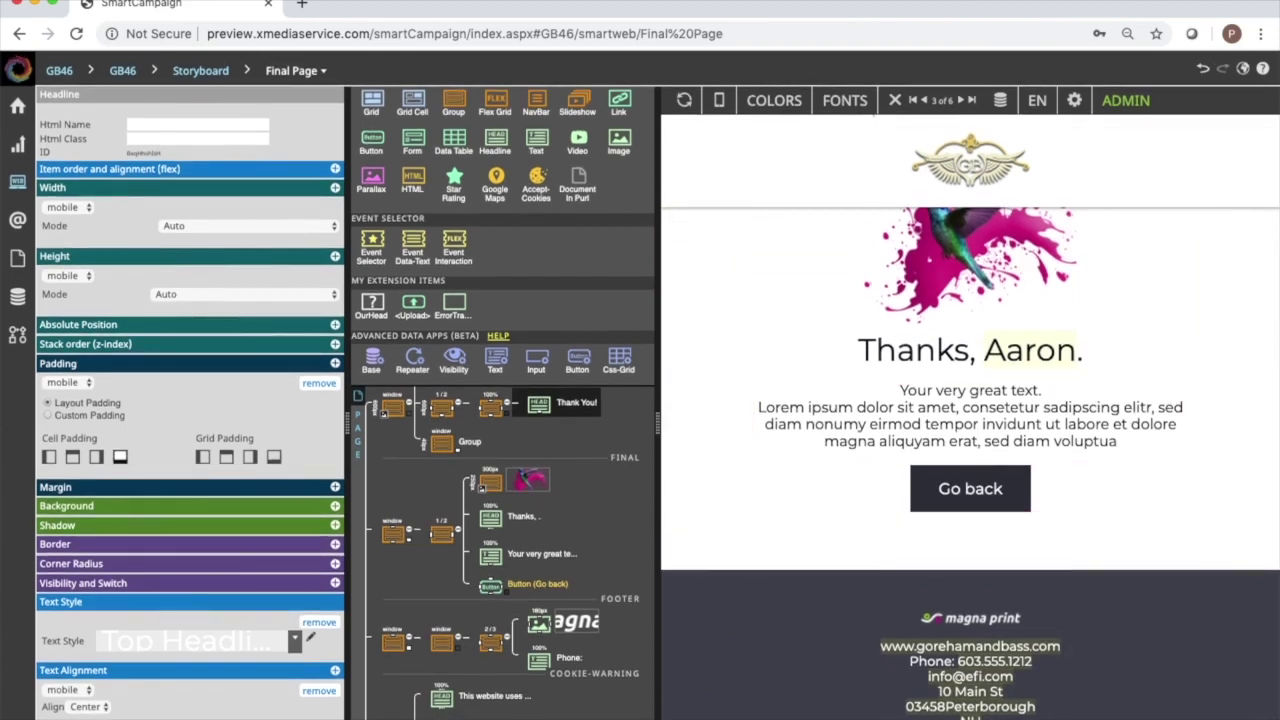
left_click_drag(1118, 442, 898, 391)
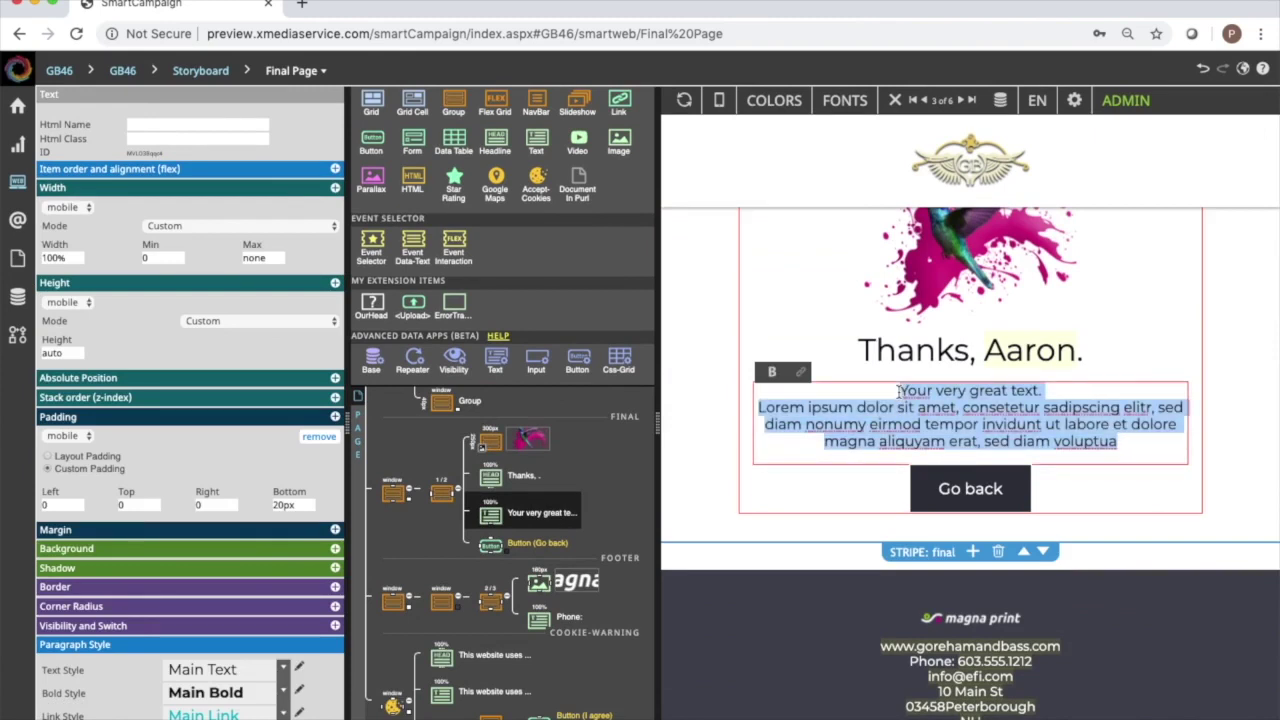
type("We'l")
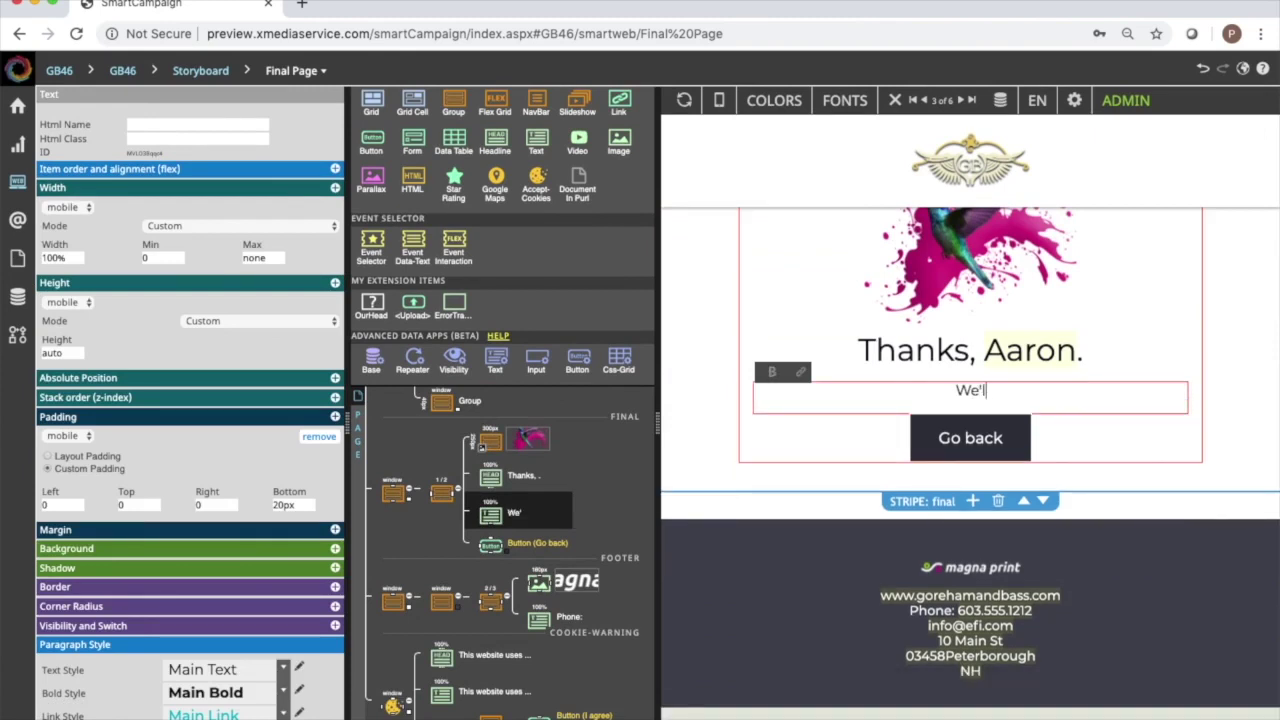
type("l see you on ")
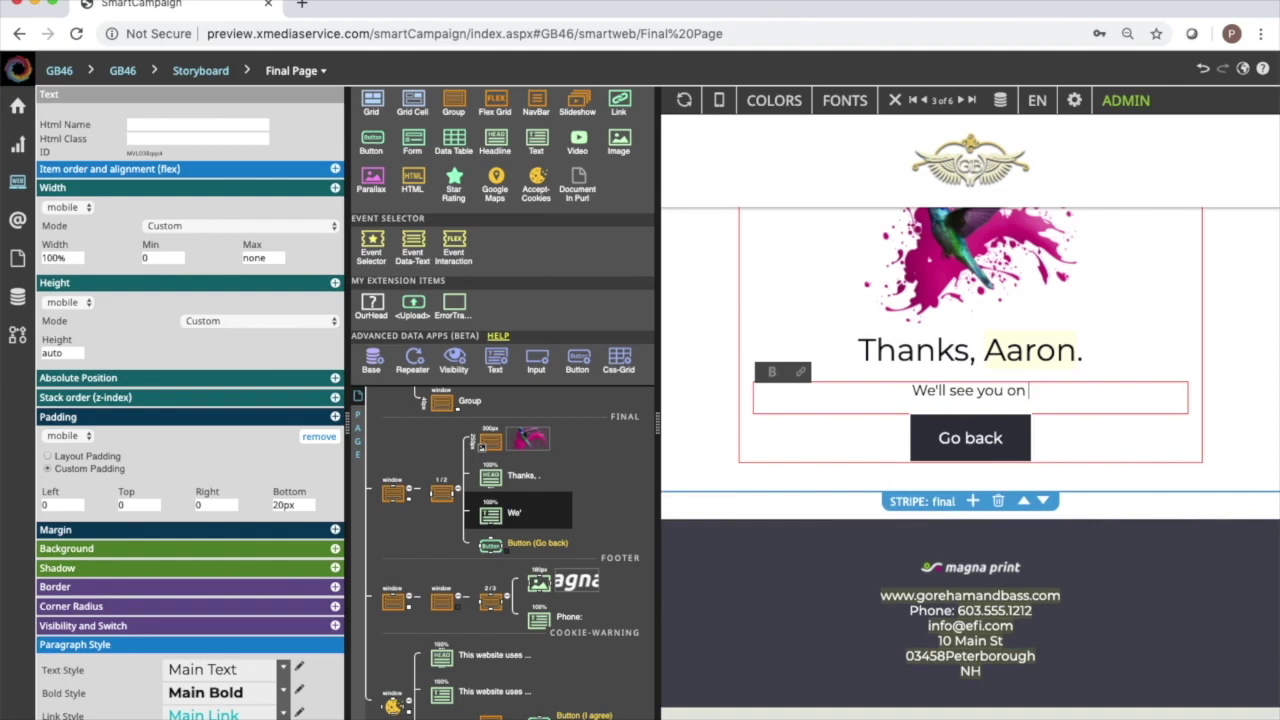
type("June 24th!")
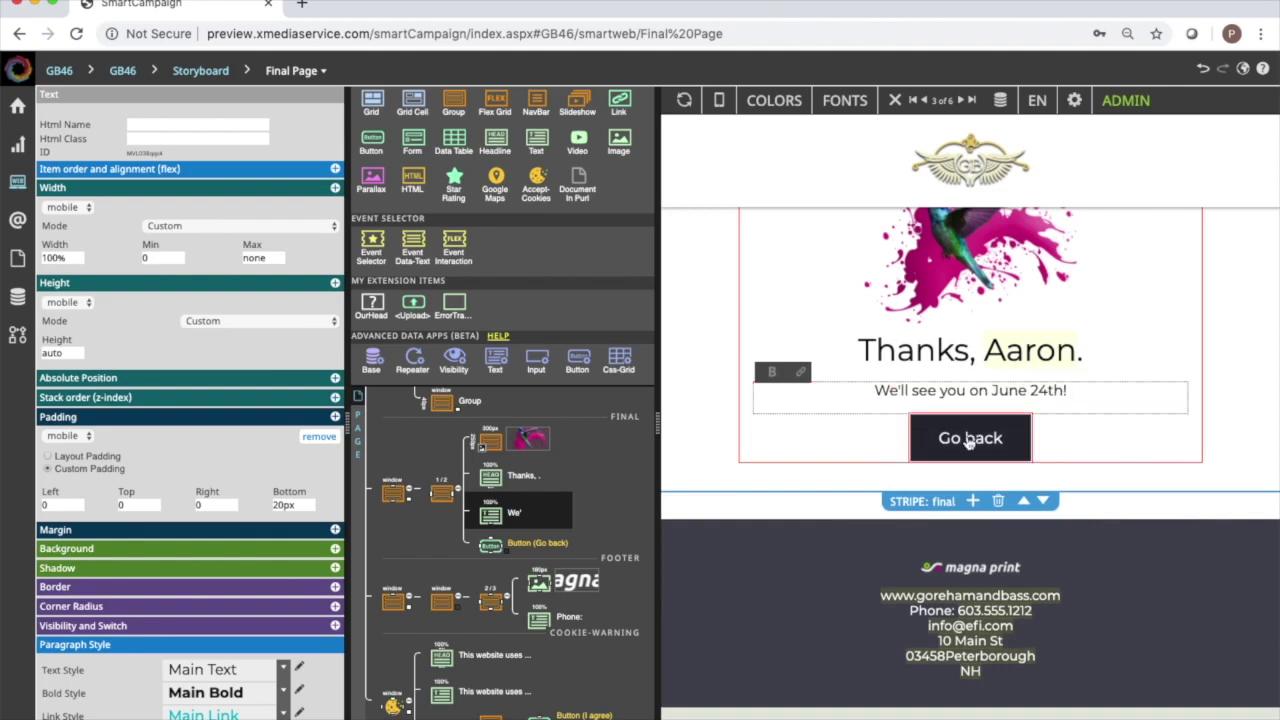
left_click(980, 568)
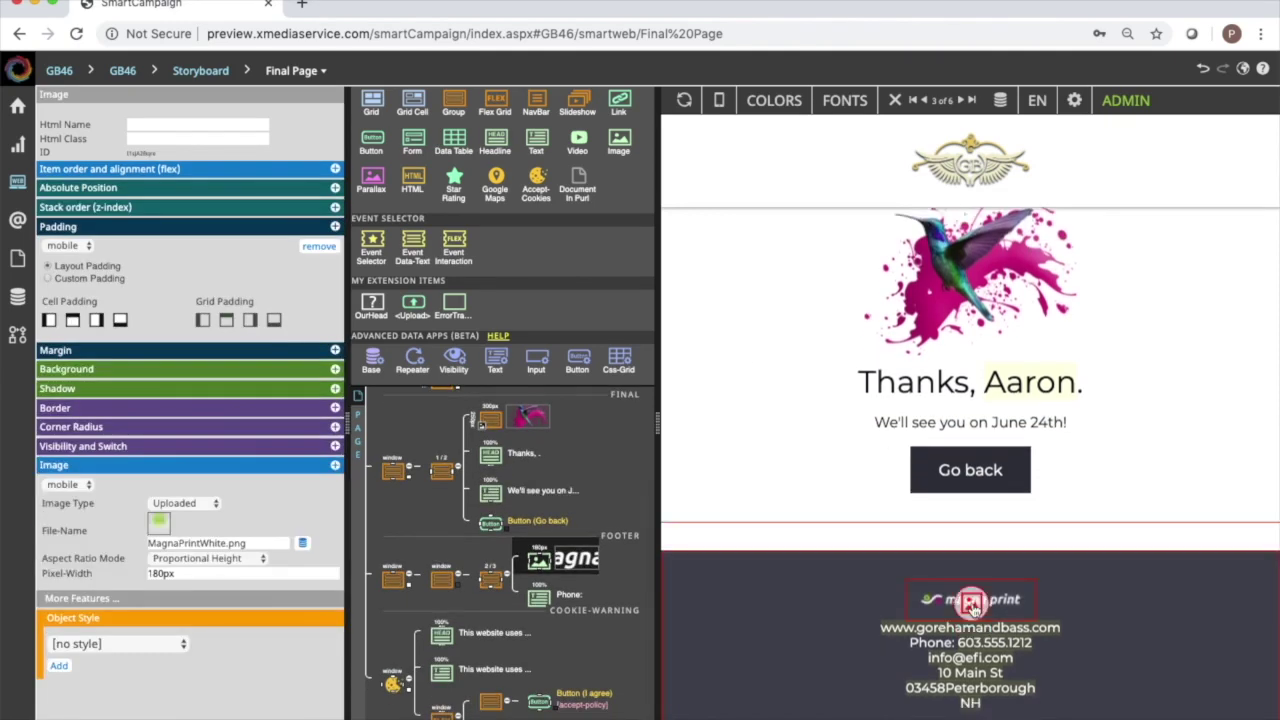
Swap the Final Page footer logo for GorehamandBass.png and go back to the storyboard.
left_click(972, 603)
scroll(586, 385, "down", 3)
scroll(586, 385, "down", 1)
double_click(695, 443)
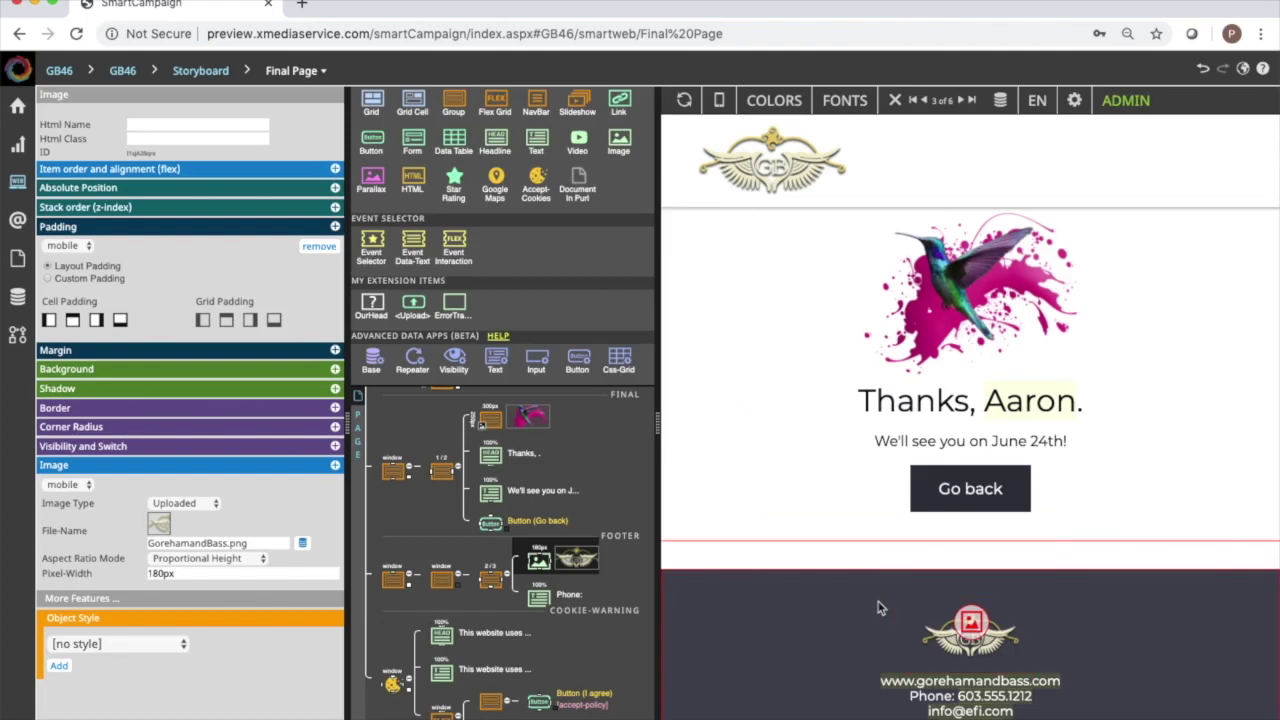
key("ctrl+q")
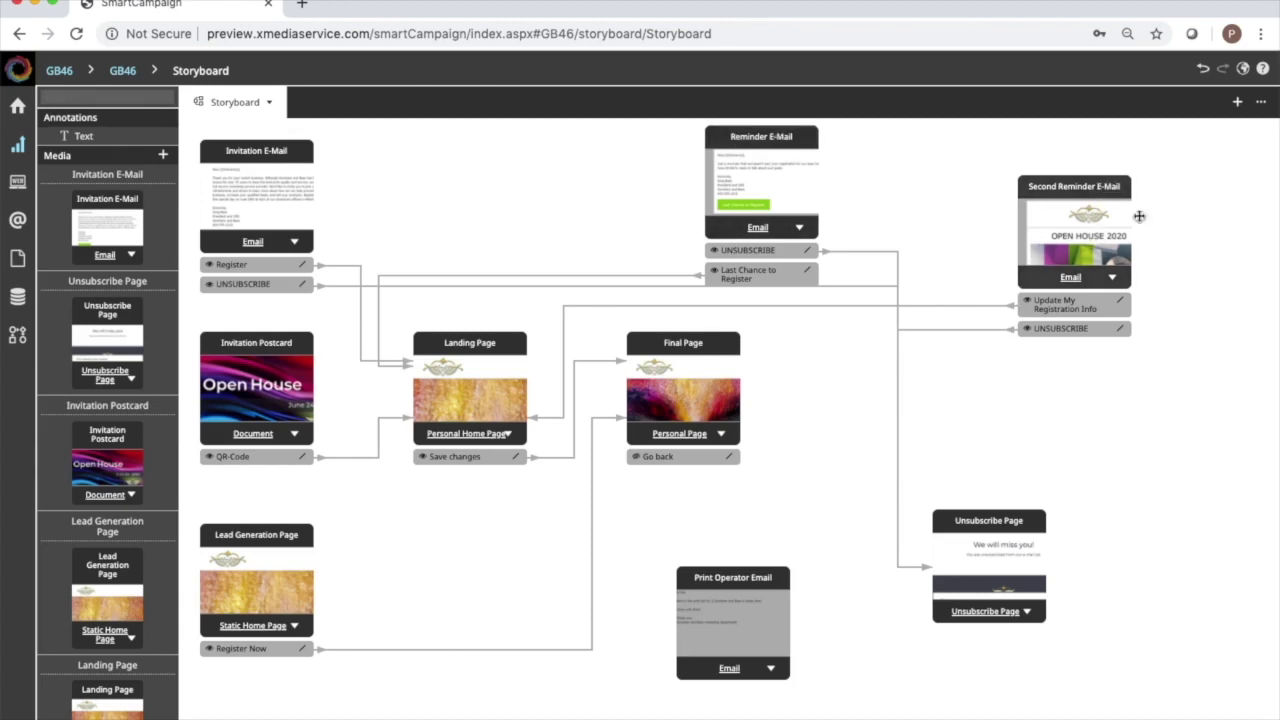
Rename the Second Reminder E-Mail card to 'Day Before Email Reminder', correcting the 'Before' typo.
left_click(1113, 279)
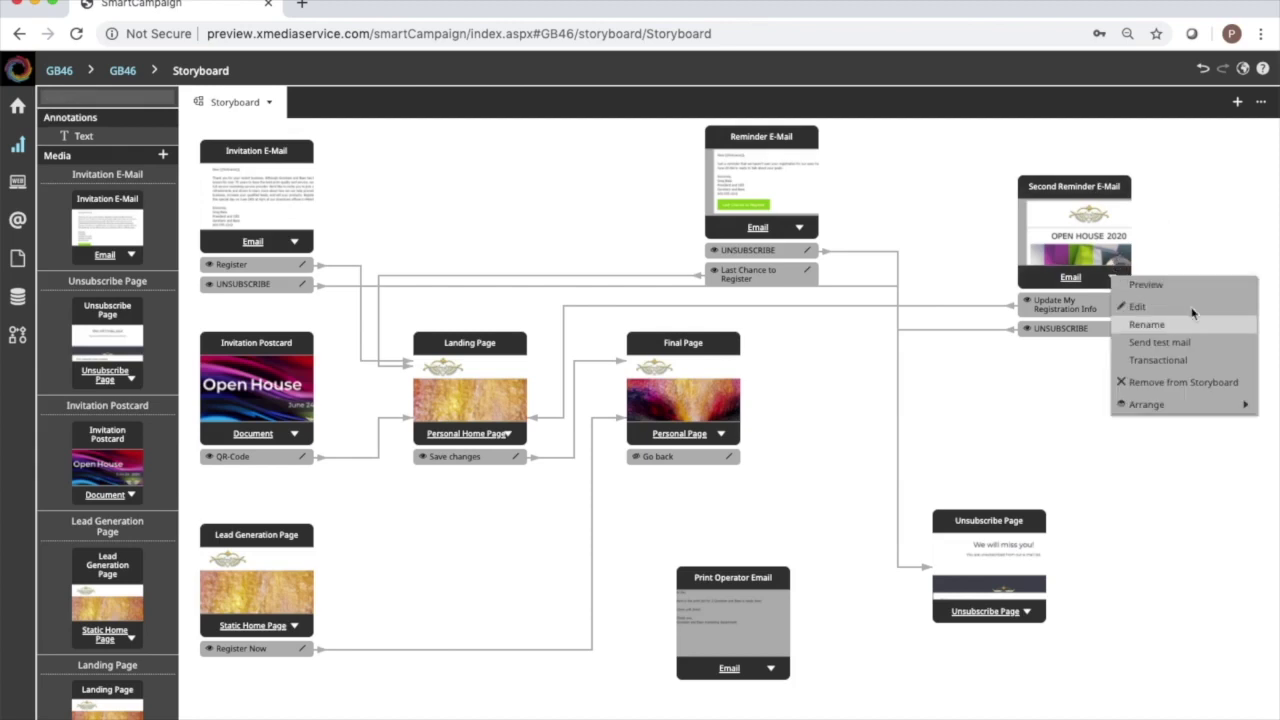
left_click(1080, 194)
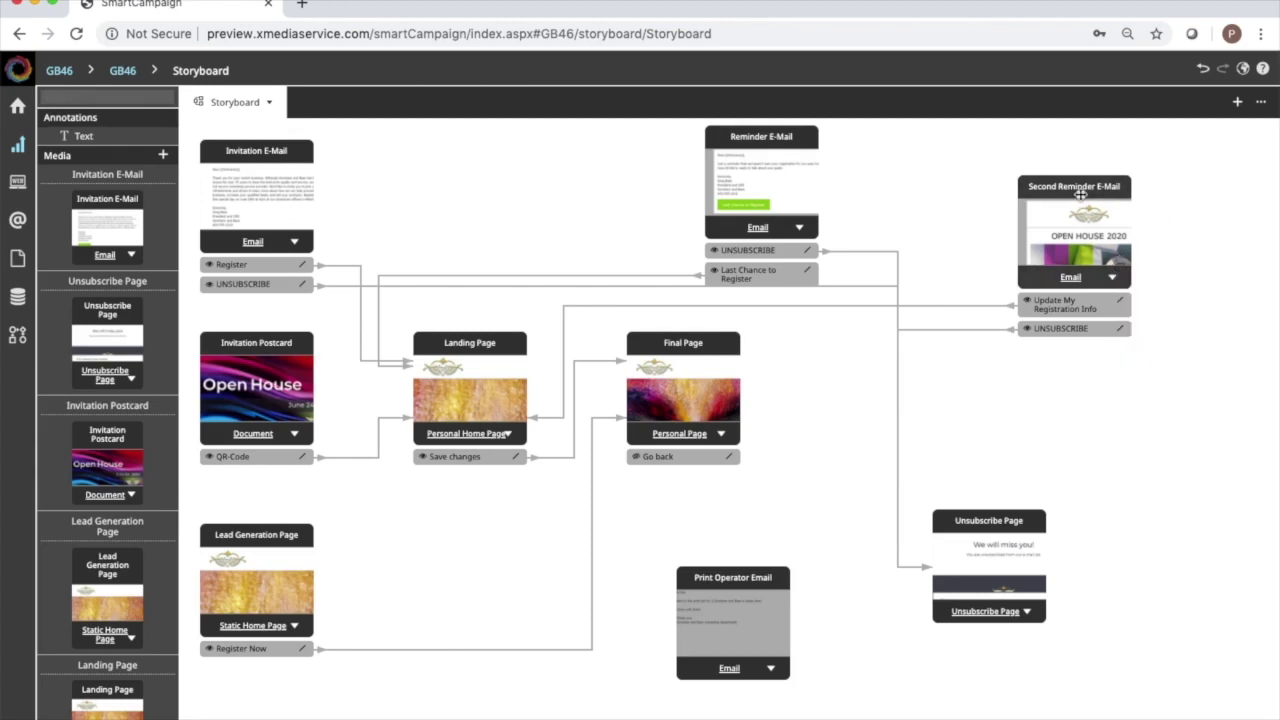
right_click(1081, 197)
left_click(1105, 242)
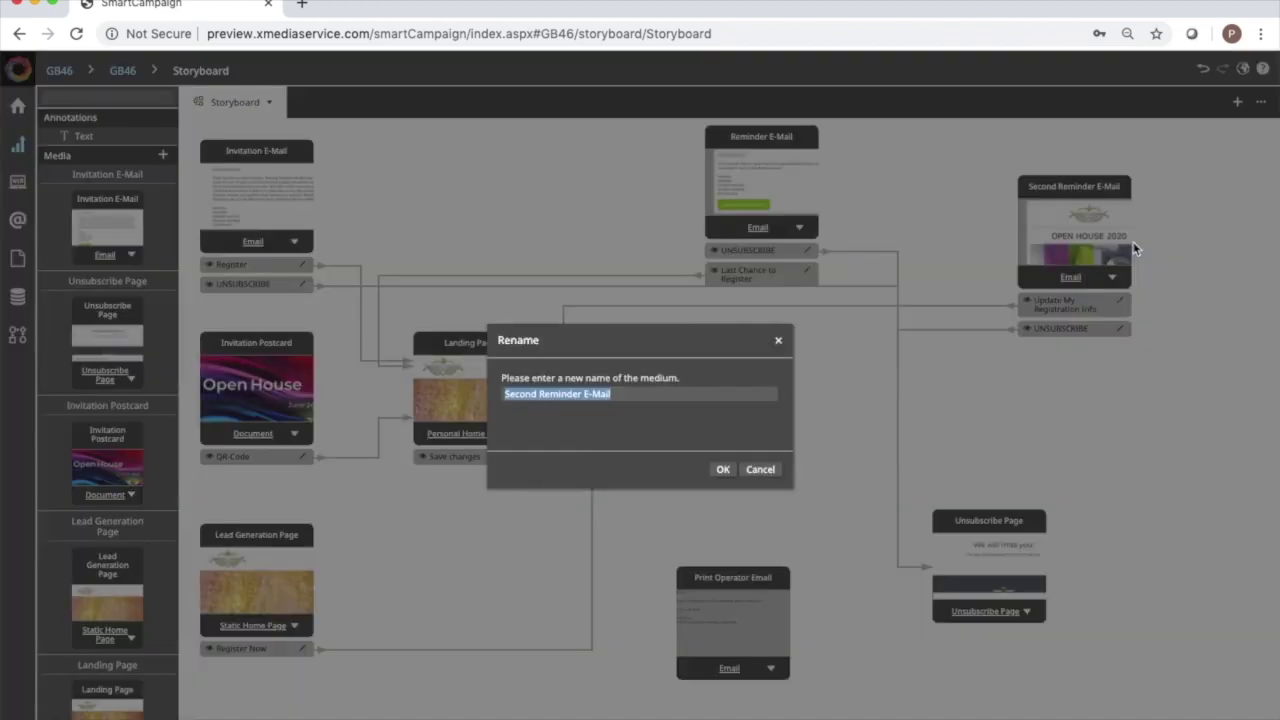
type("Day Befor Email")
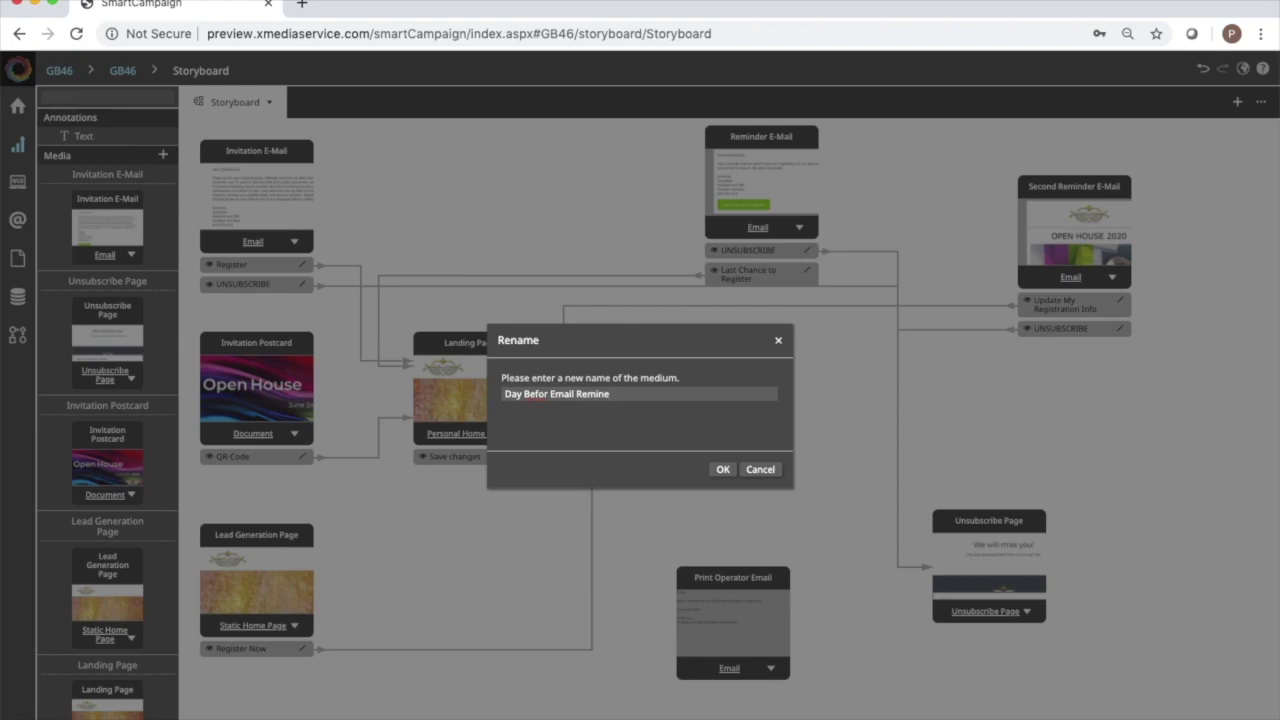
left_click(551, 394)
type("e")
left_click(722, 470)
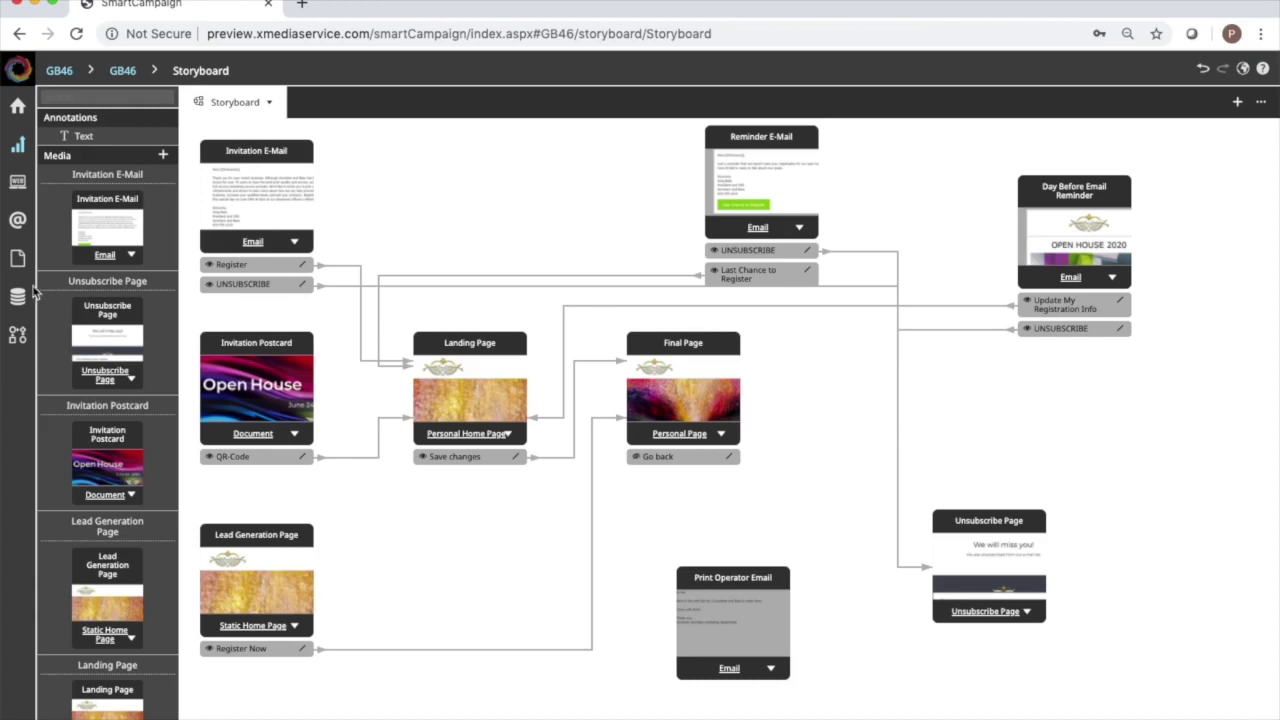
Load GB46 - Workflow from Automation Workflows and nudge the Sent To print workflow bucket up-right.
left_click(20, 336)
mouse_move(168, 158)
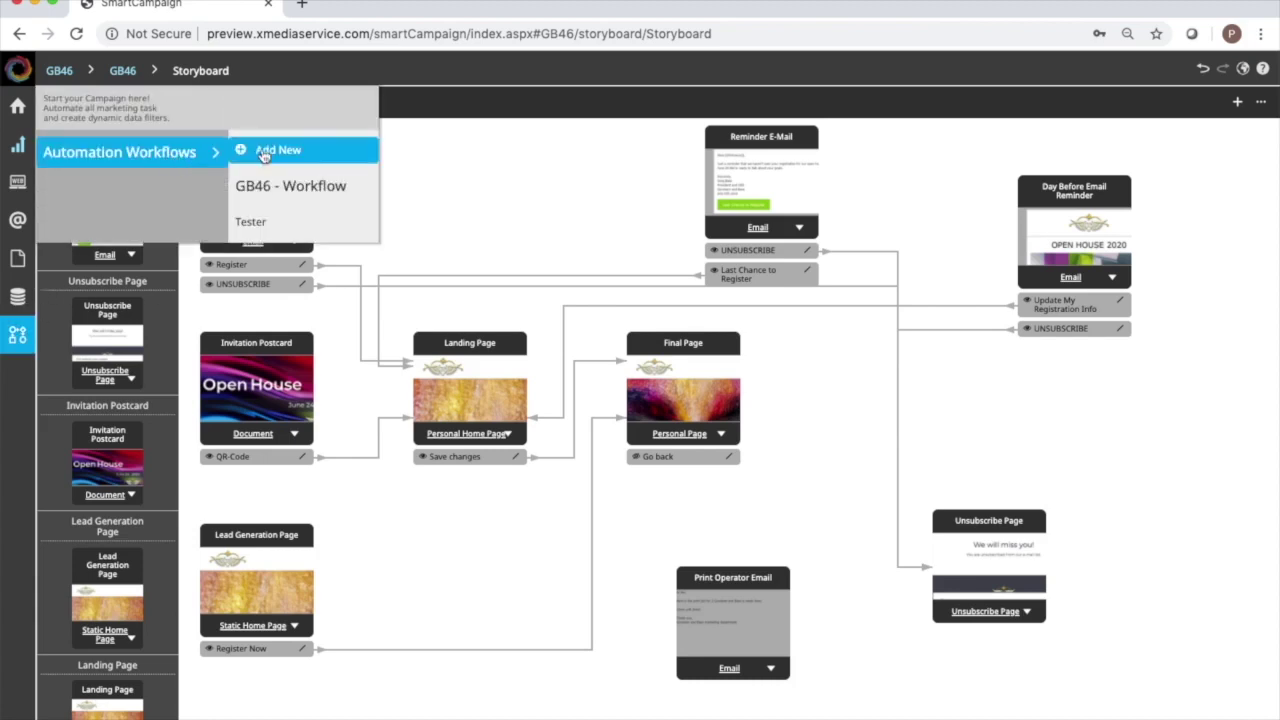
left_click(289, 188)
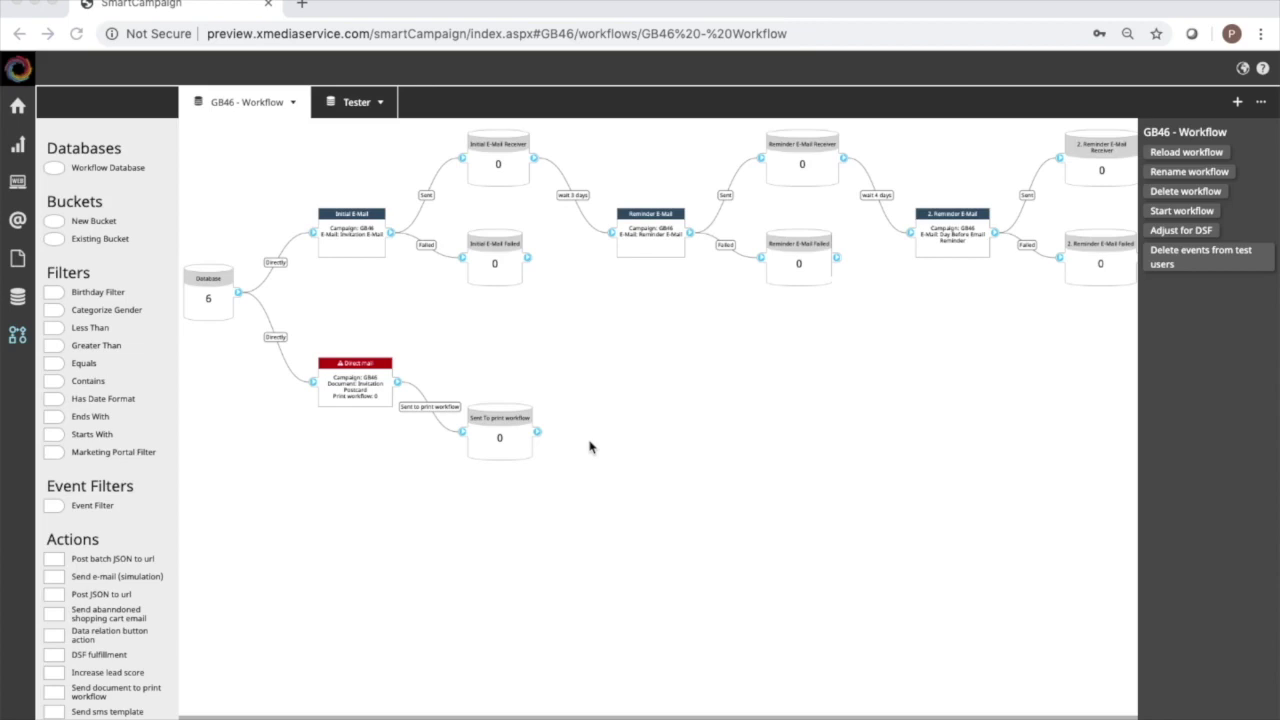
left_click(506, 425)
left_click_drag(506, 425, 533, 403)
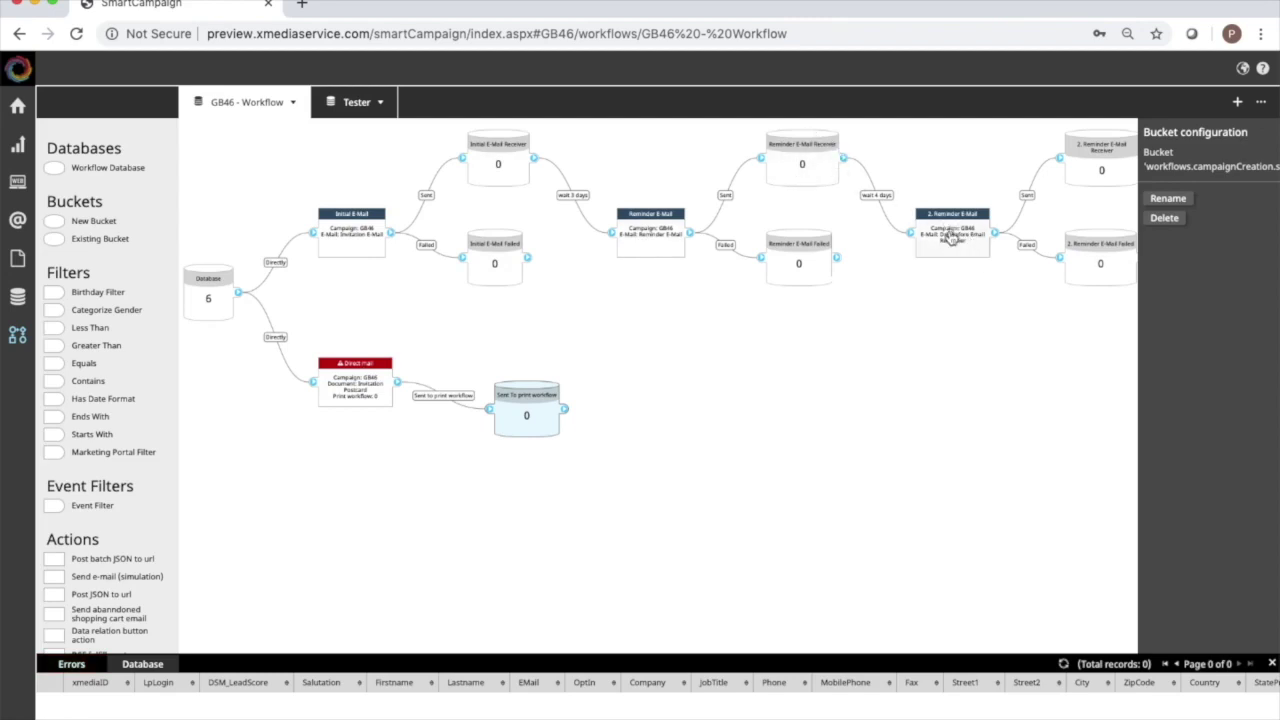
Insert the existing Tester bucket from the Tester workflow and place it below Database.
scroll(920, 410, "right", 3)
scroll(920, 410, "left", 3)
left_click_drag(57, 245, 223, 524)
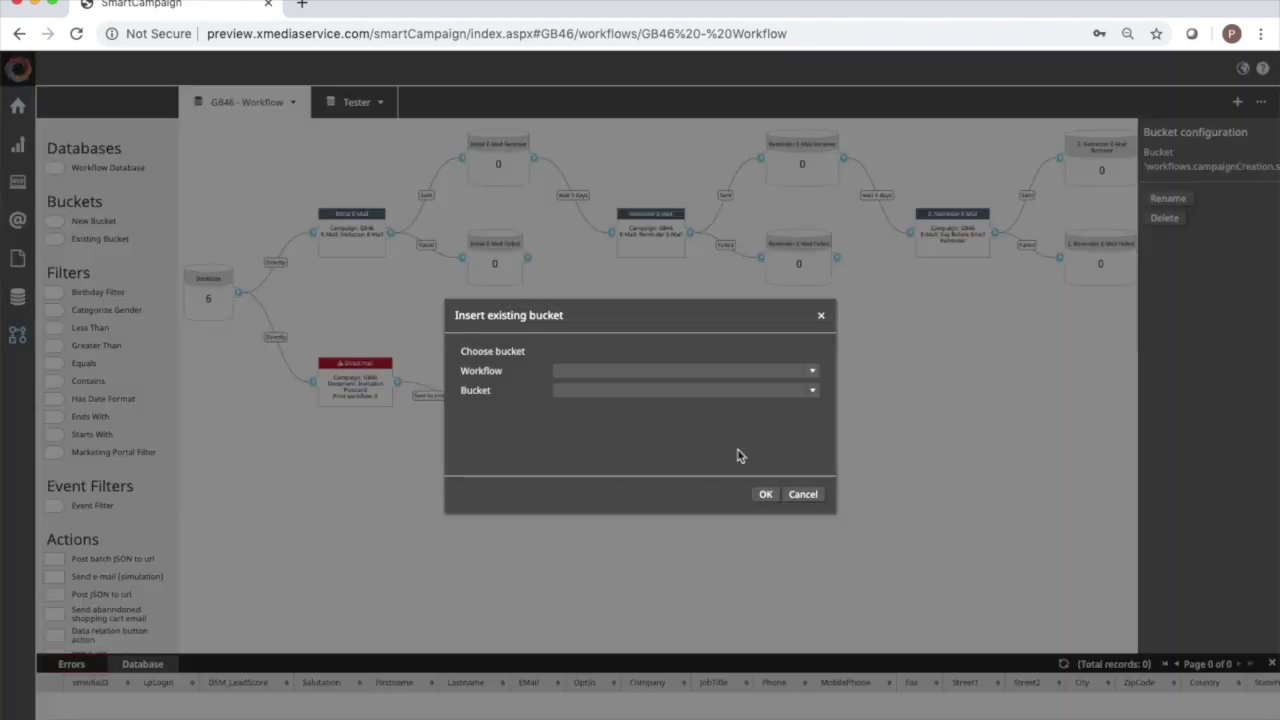
left_click(811, 373)
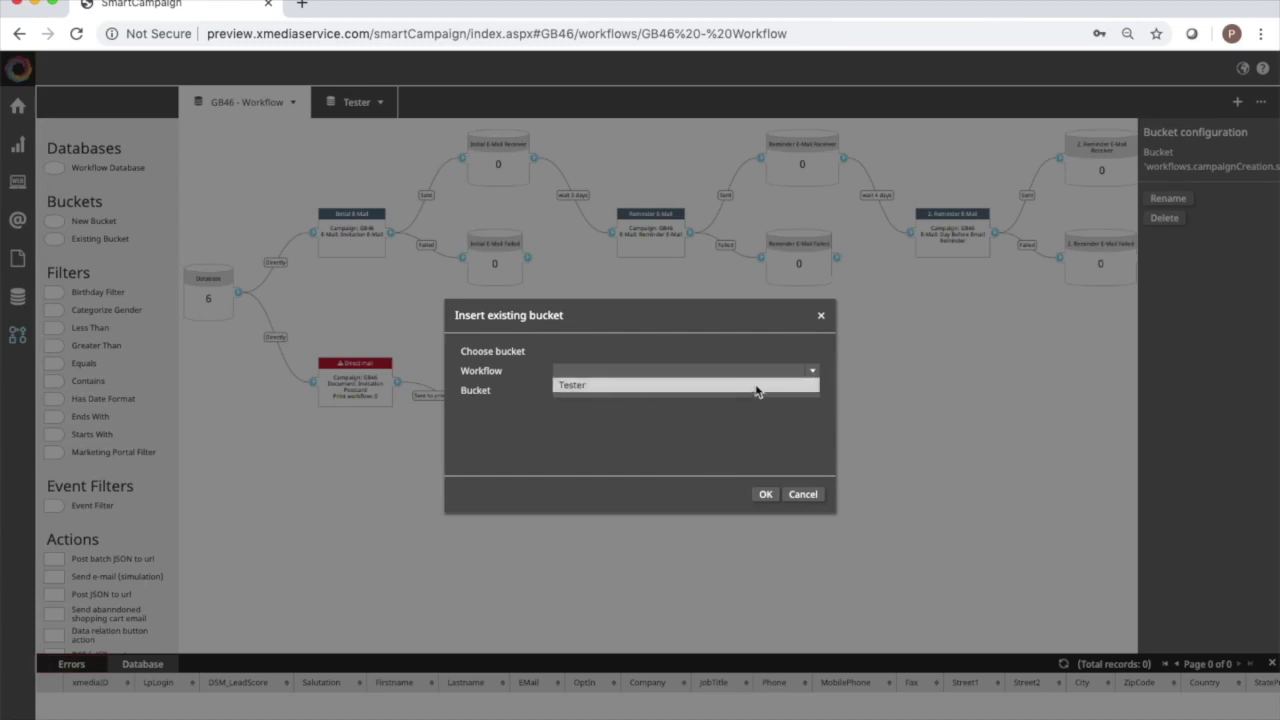
left_click(757, 386)
left_click(813, 392)
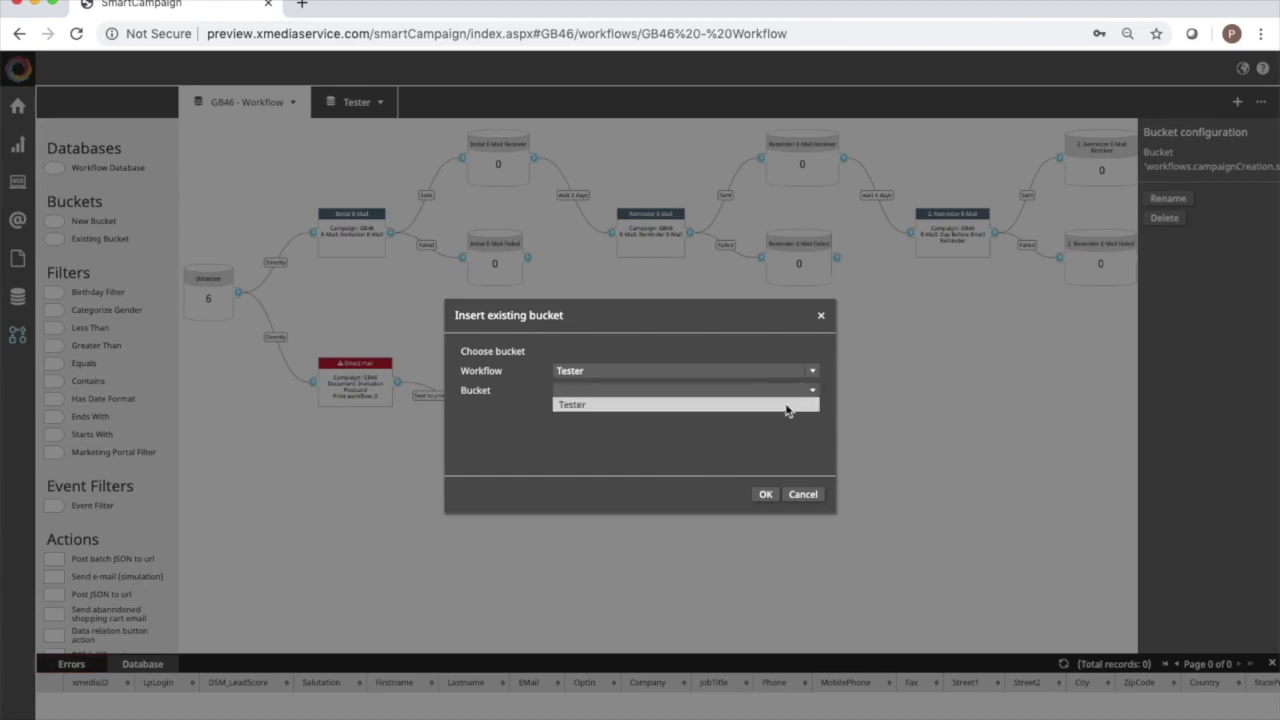
left_click(783, 405)
left_click(766, 494)
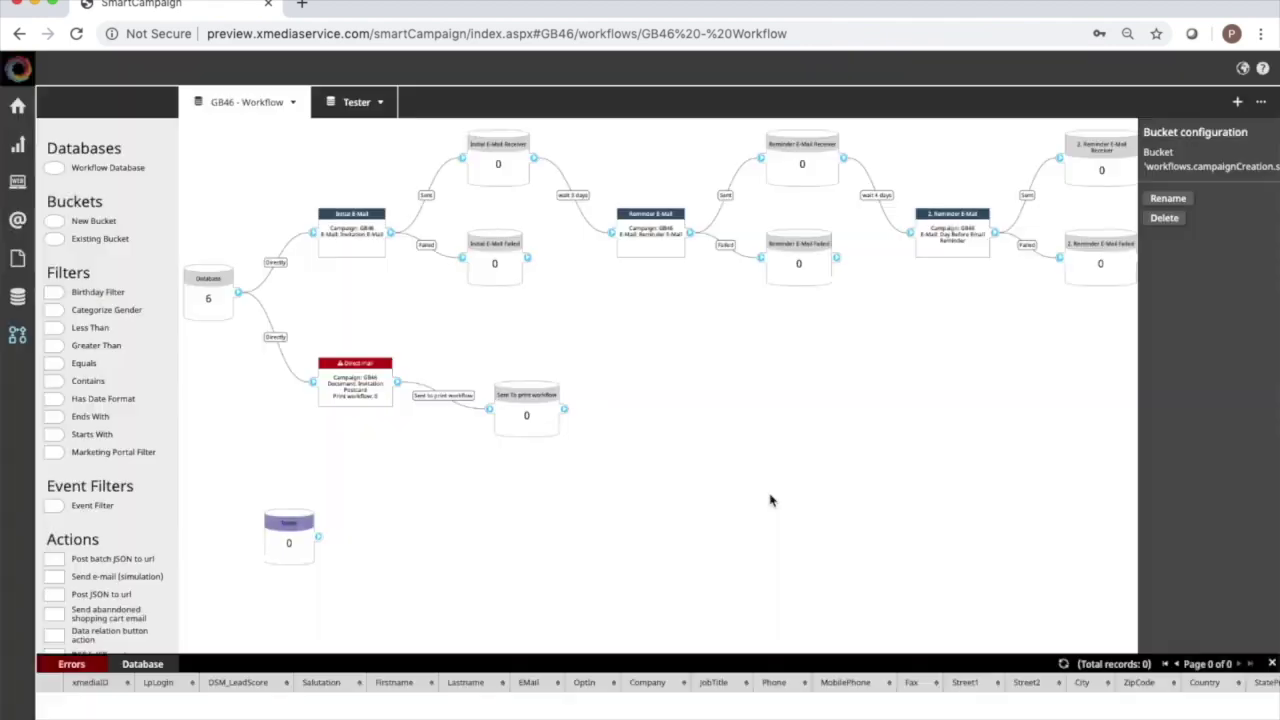
left_click_drag(289, 525, 226, 465)
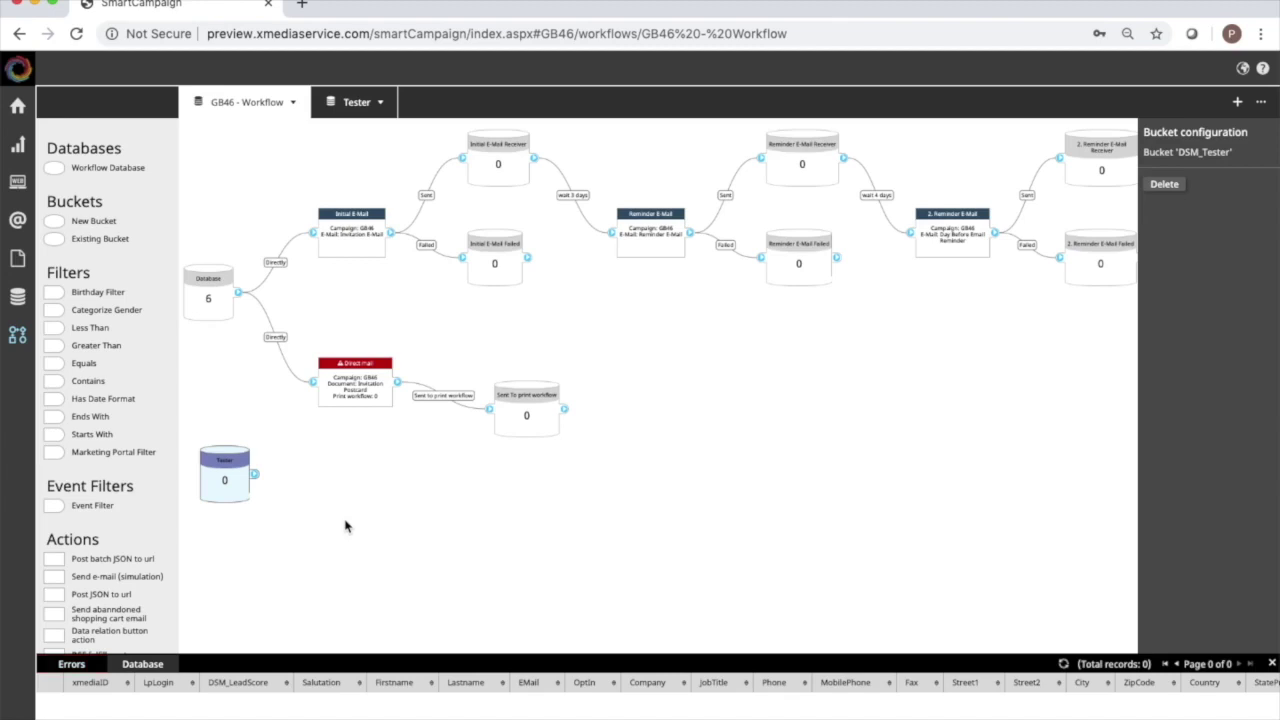
Check the workflow for errors, load updates, and show the Database node's records.
left_click(68, 663)
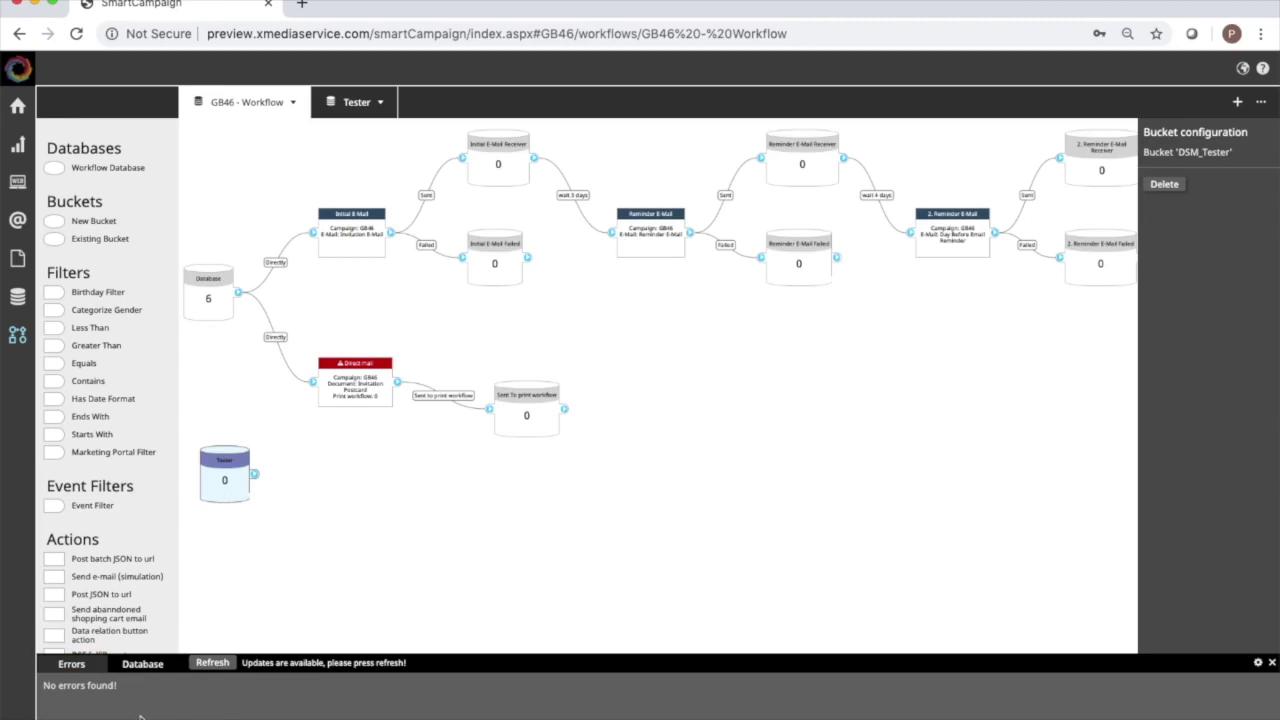
left_click(228, 664)
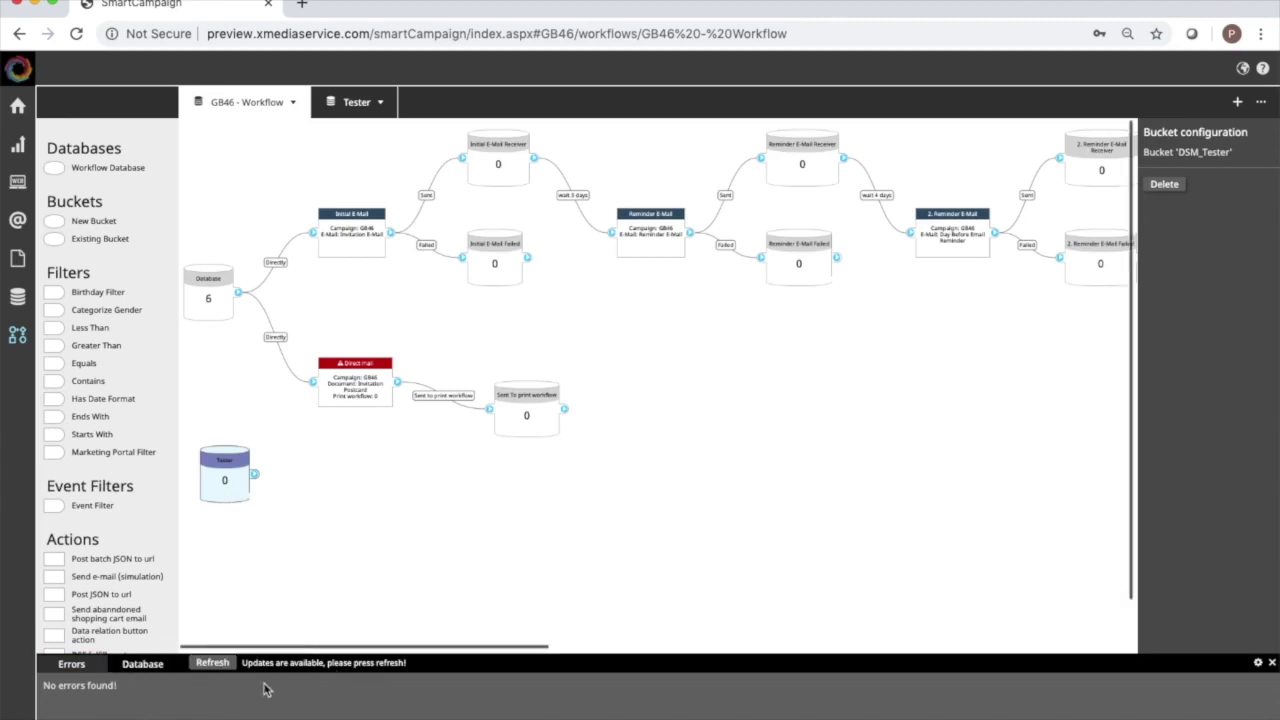
left_click(138, 665)
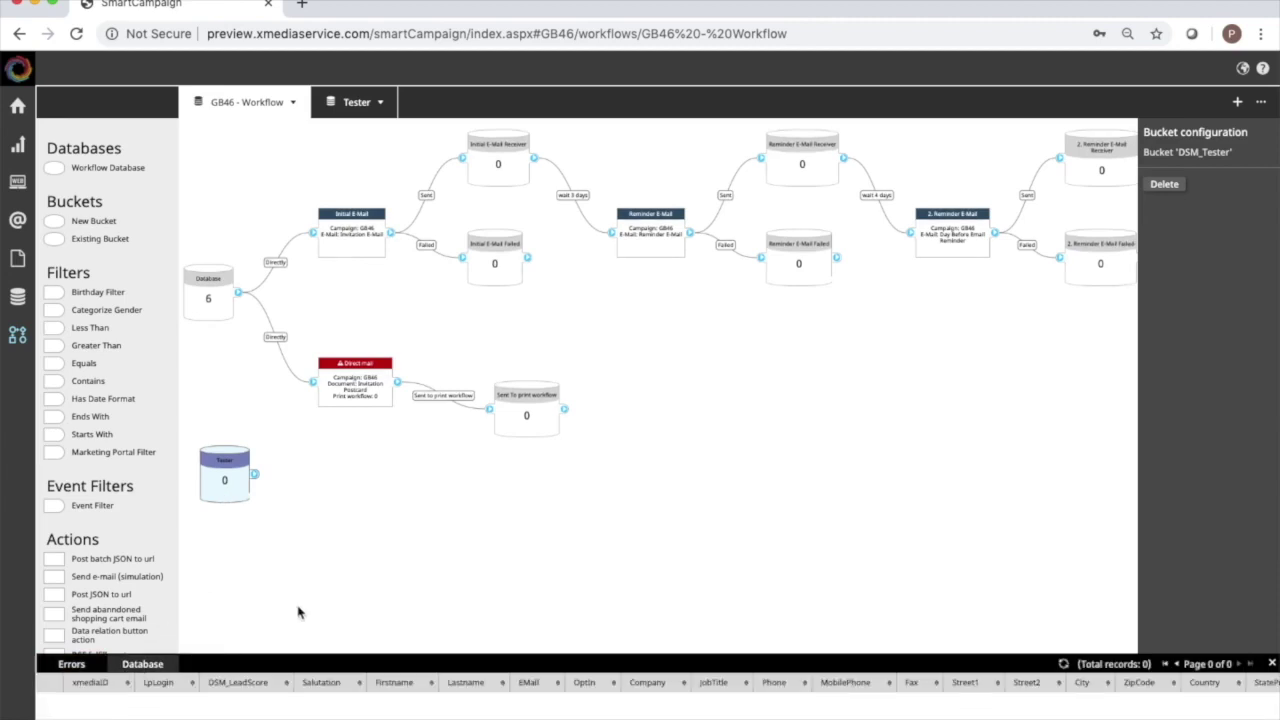
left_click(209, 306)
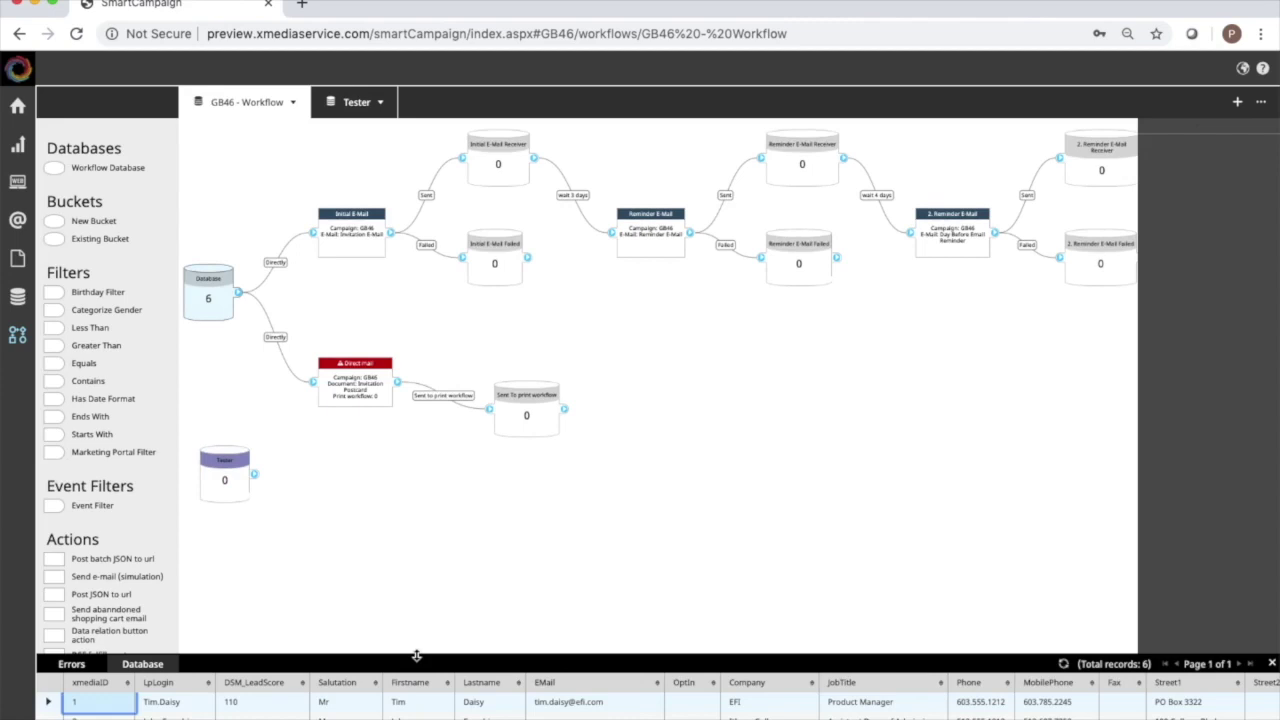
Add database records 1 and 6 to the tester-bucket and review the Tester bucket's records.
left_click_drag(416, 655, 420, 552)
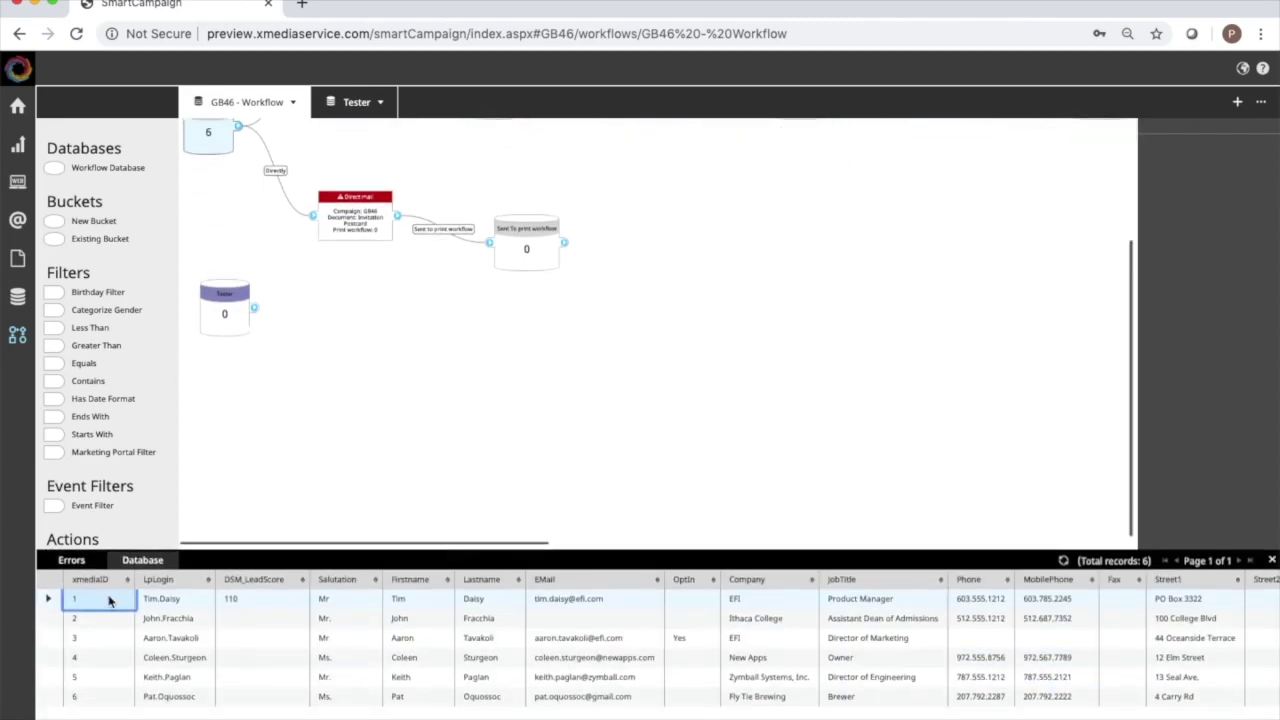
right_click(110, 600)
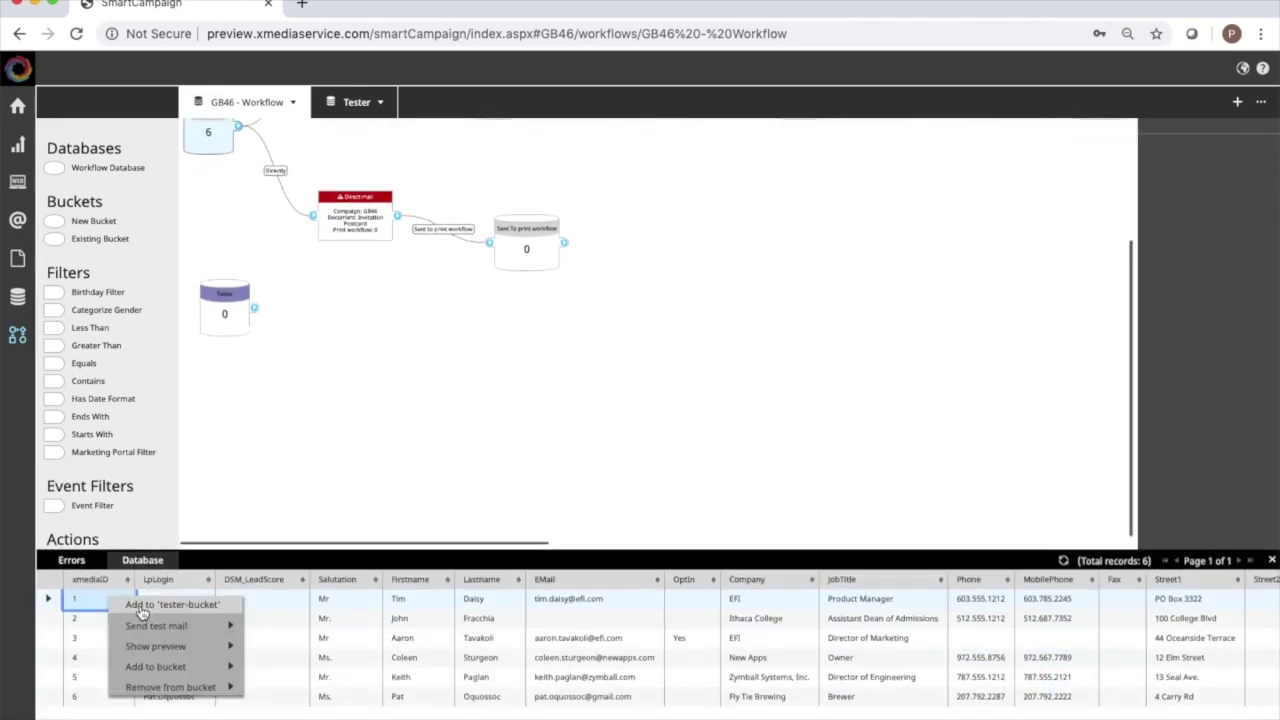
left_click(140, 606)
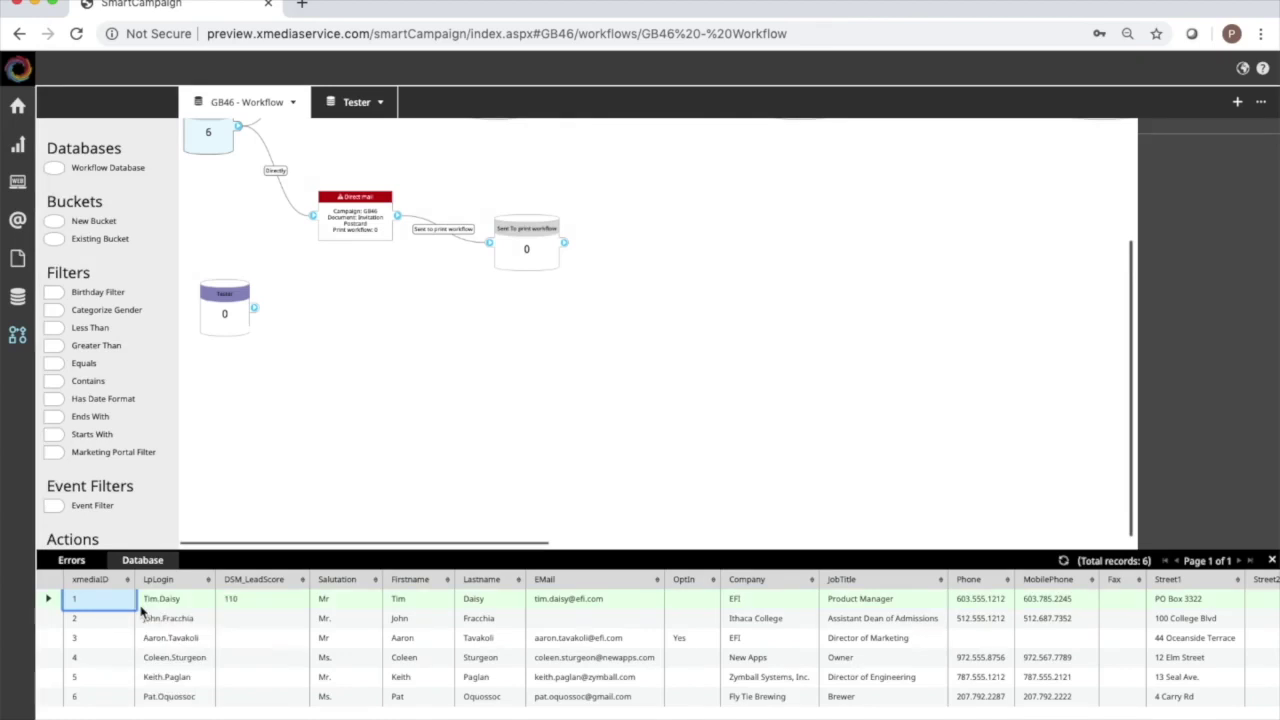
right_click(181, 700)
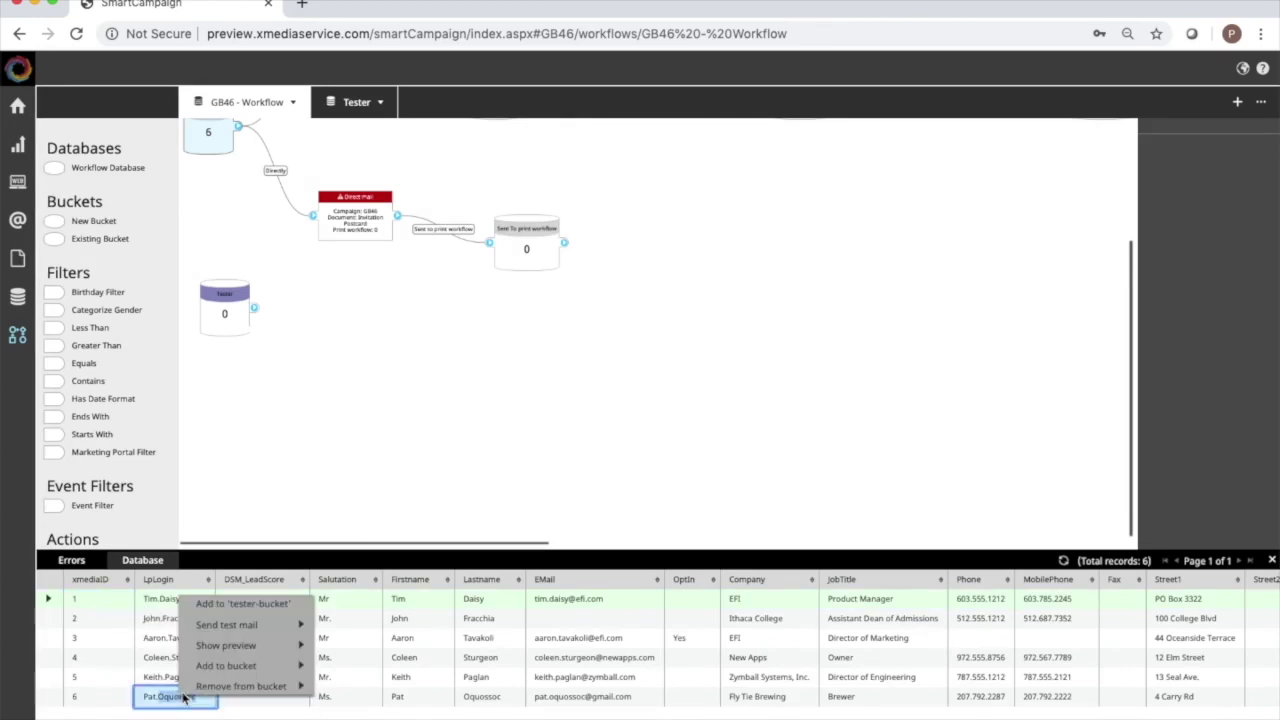
left_click(271, 612)
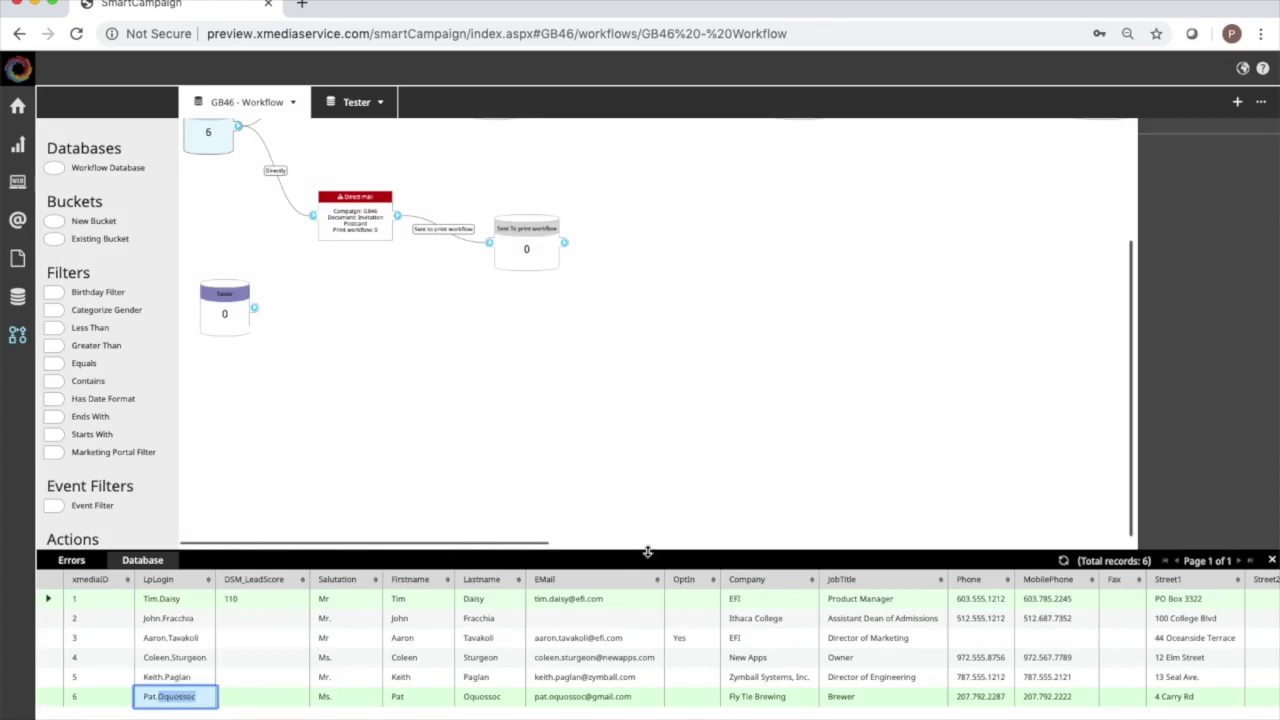
left_click(229, 316)
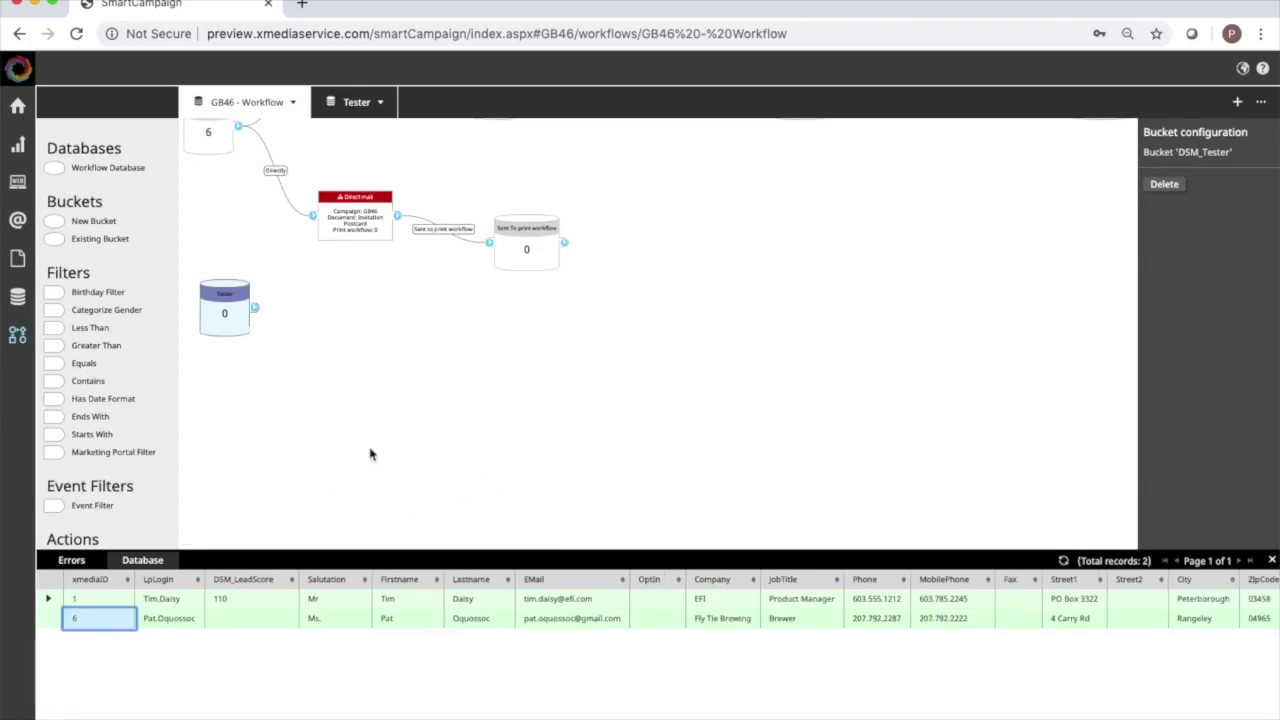
scroll(370, 454, "up", 3)
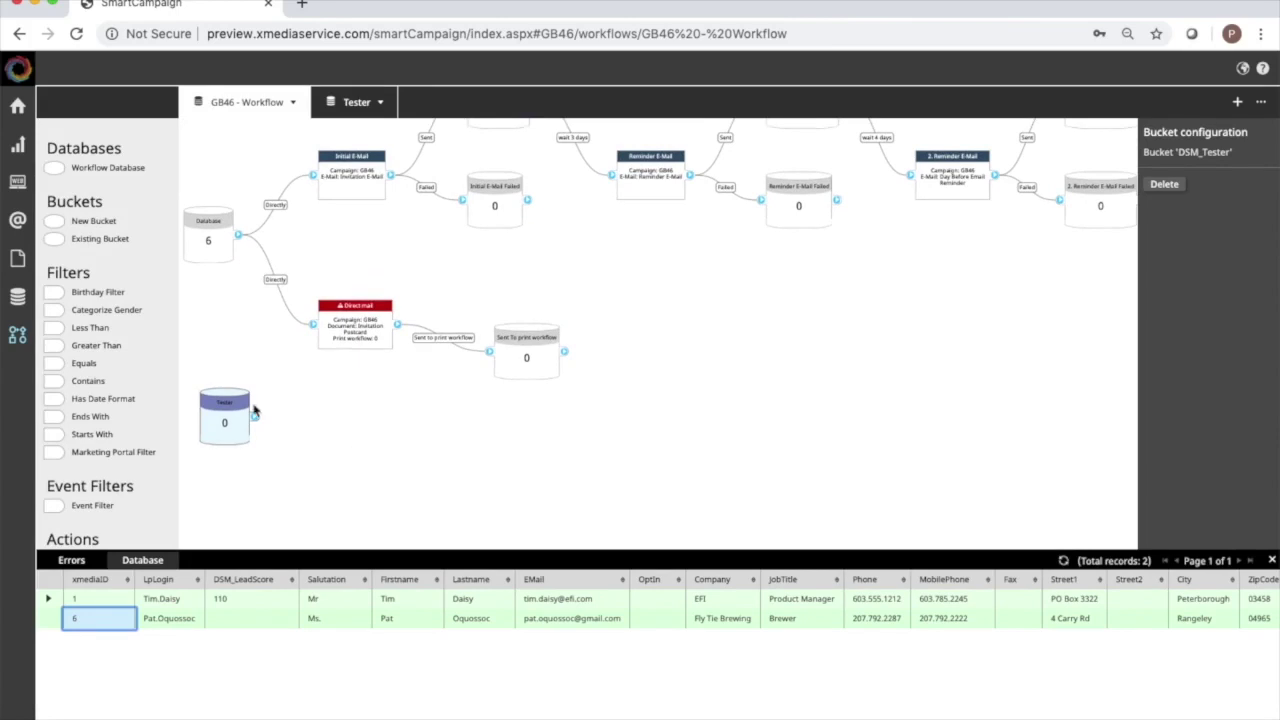
Replace the Database links to Initial E-Mail and Direct mail with links from the Tester bucket.
left_click_drag(230, 405, 219, 380)
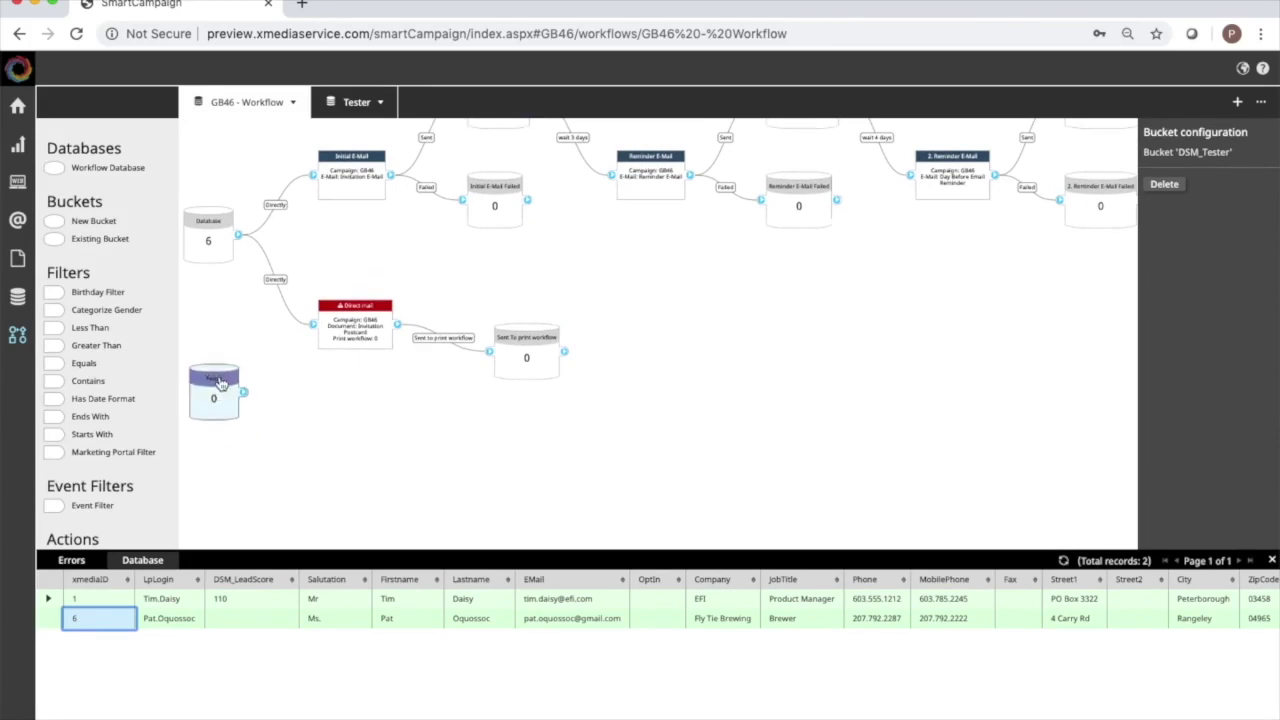
left_click(330, 432)
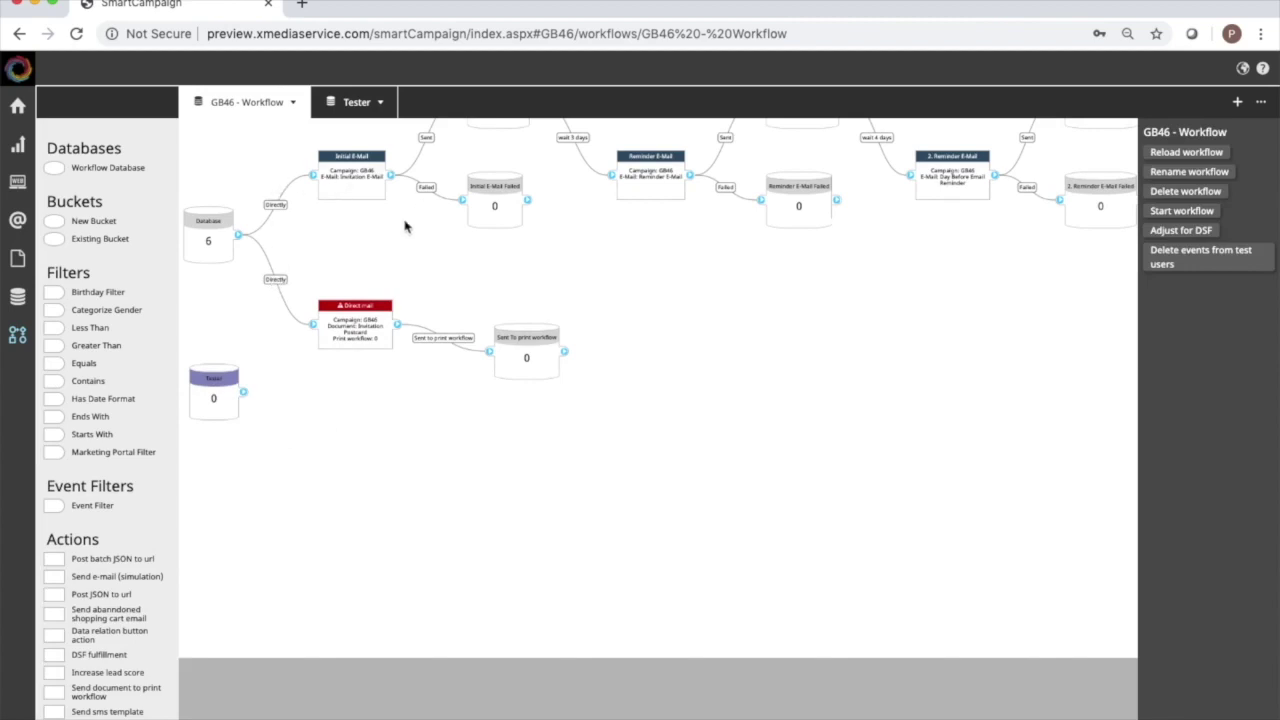
scroll(406, 226, "up", 2)
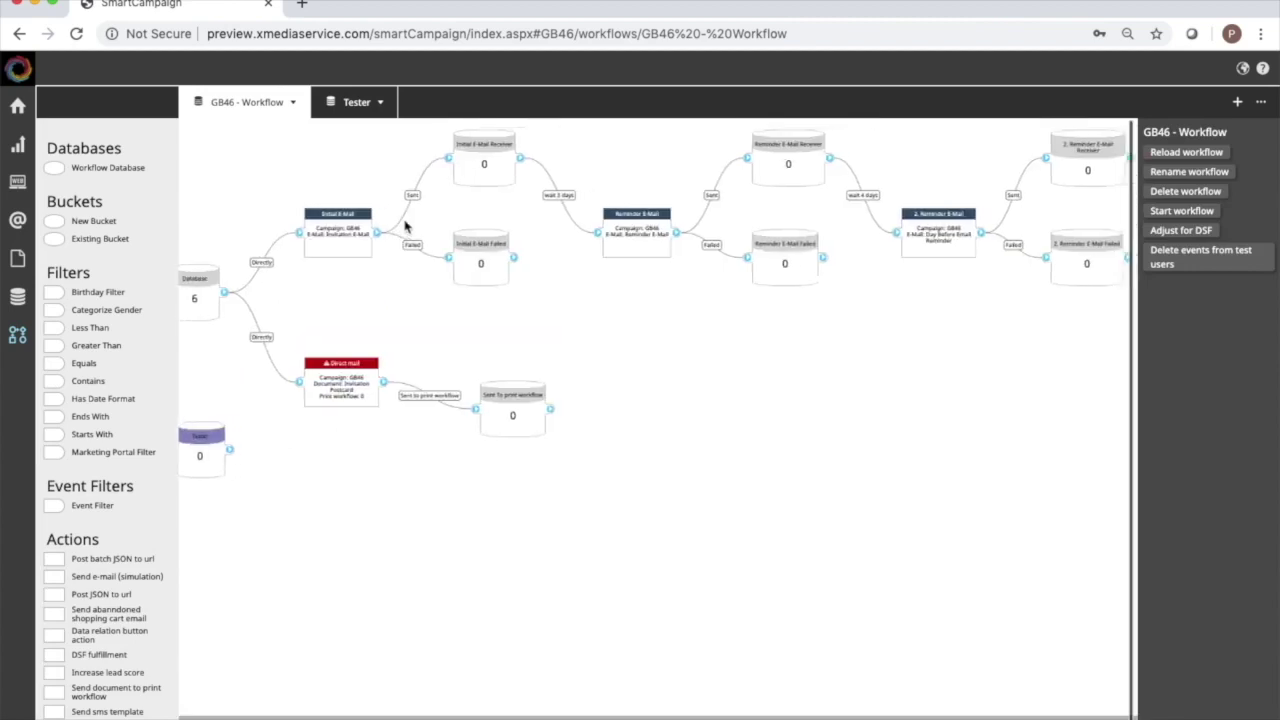
left_click(276, 264)
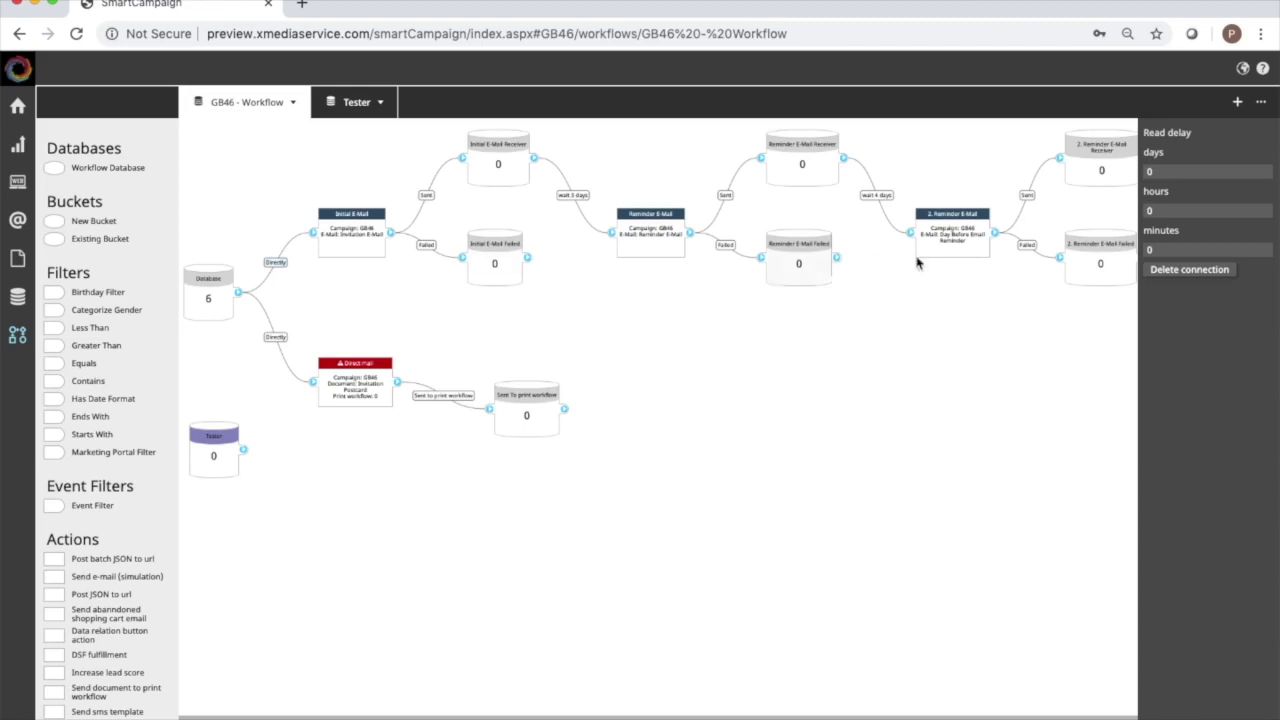
left_click(1166, 270)
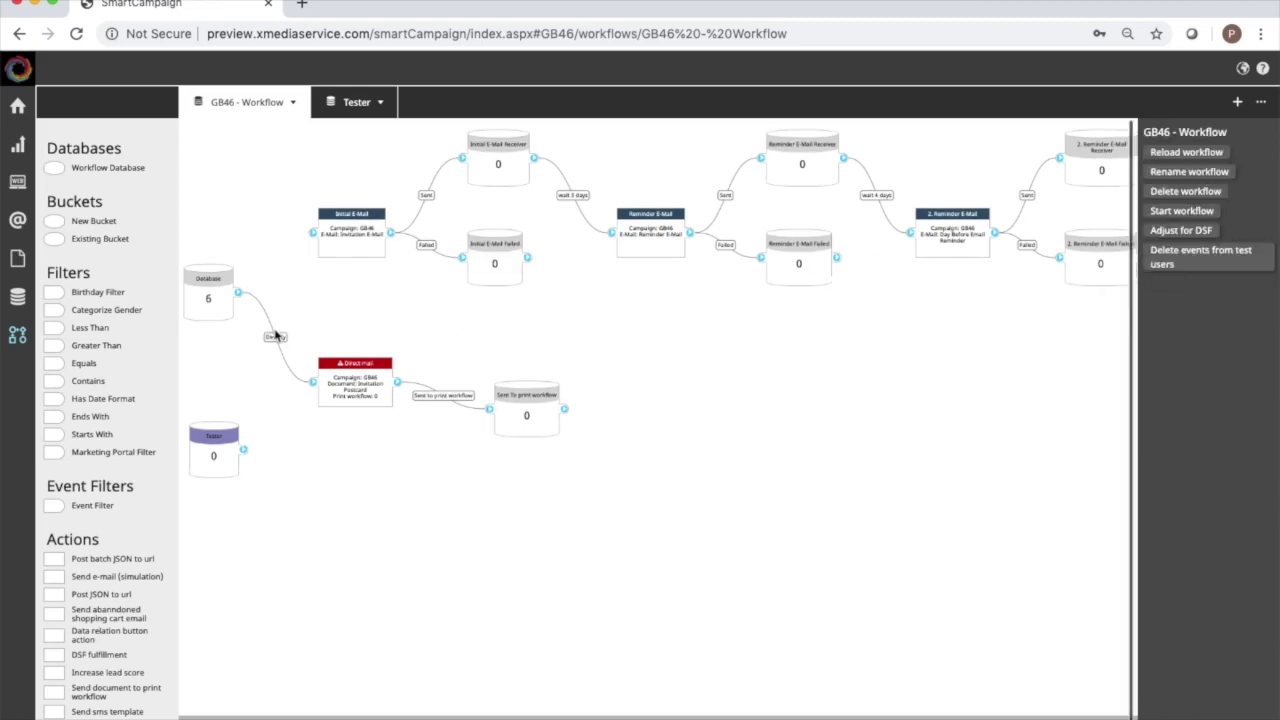
left_click(276, 337)
left_click(1192, 274)
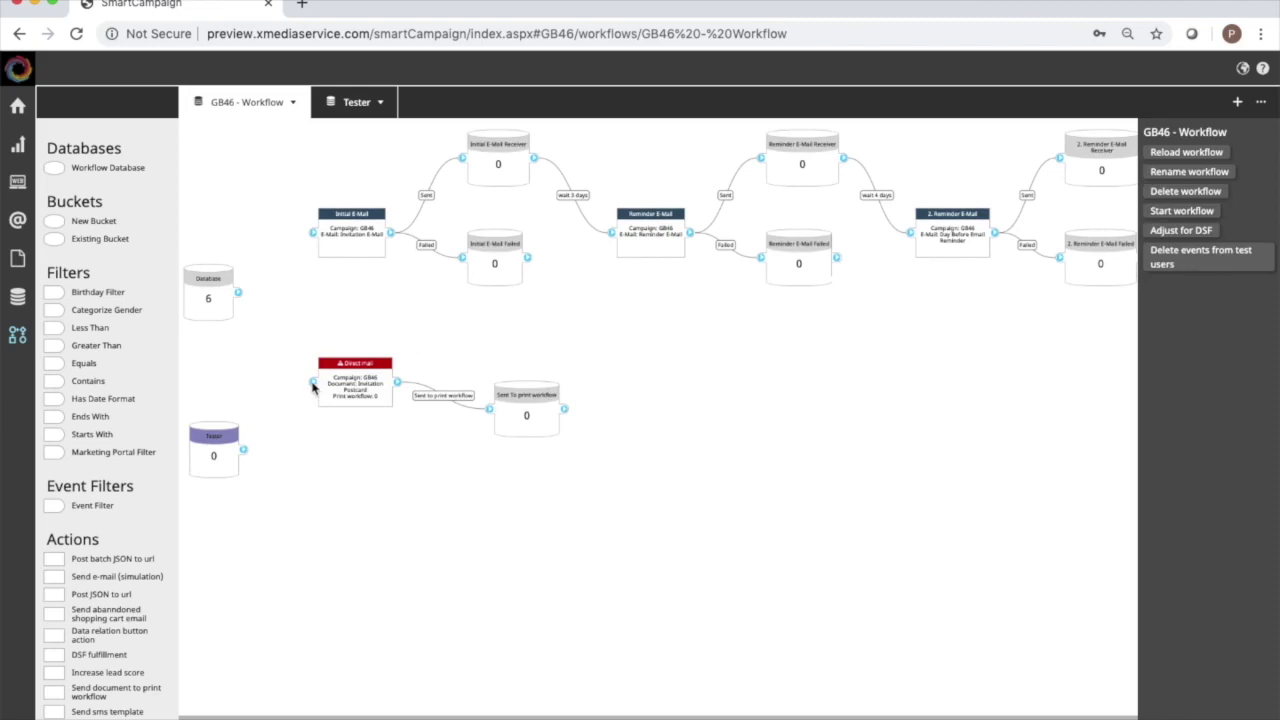
left_click_drag(244, 453, 312, 382)
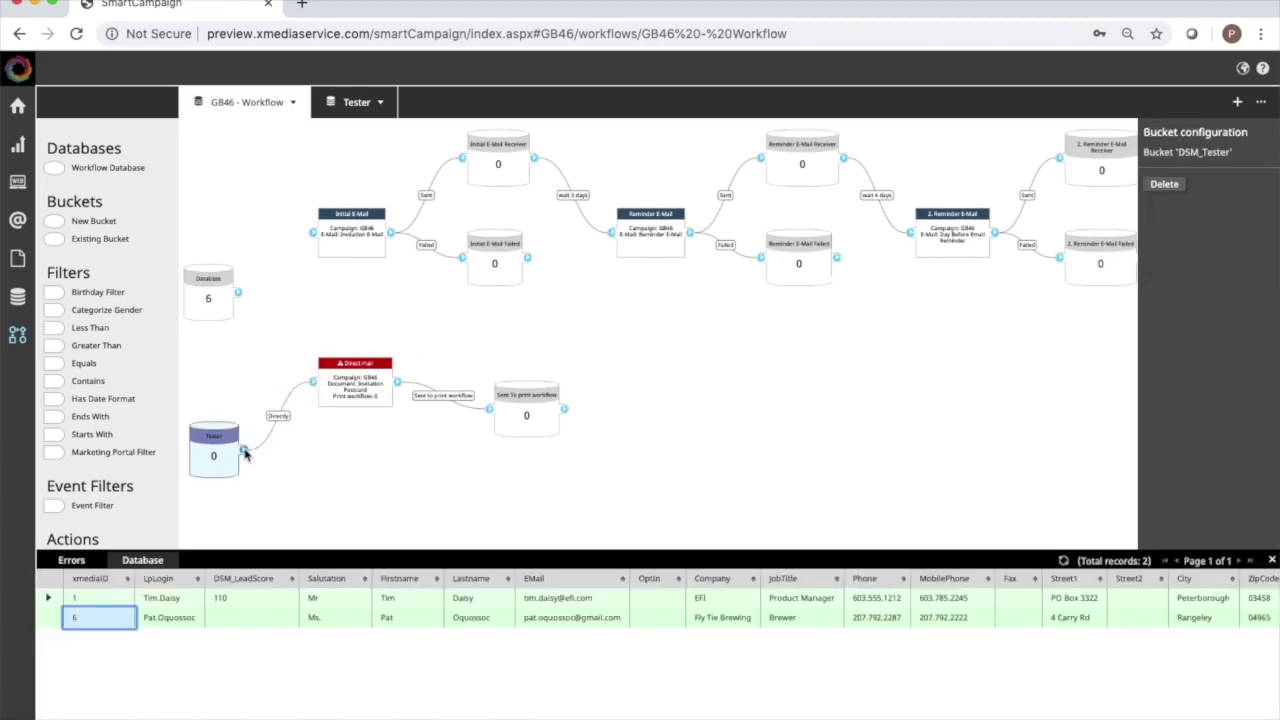
left_click_drag(244, 453, 312, 232)
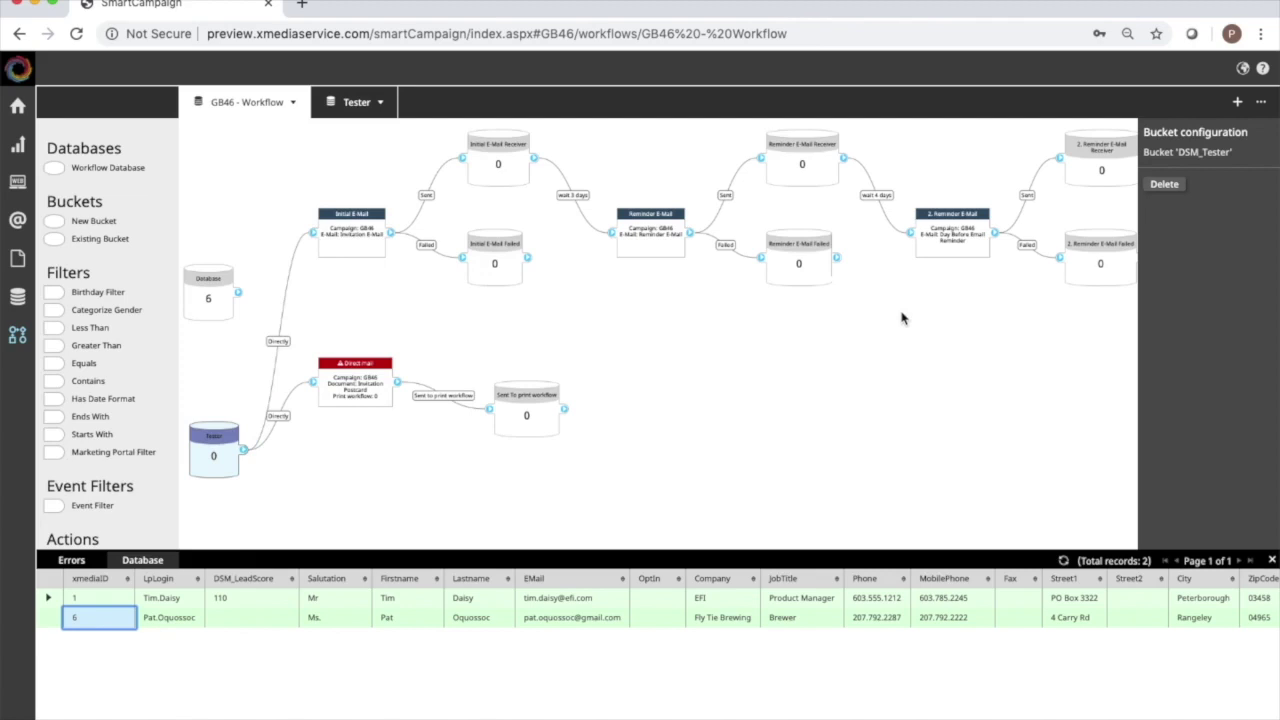
Delete all events from test users and verify the Tester bucket still lists 2 records.
left_click(48, 600)
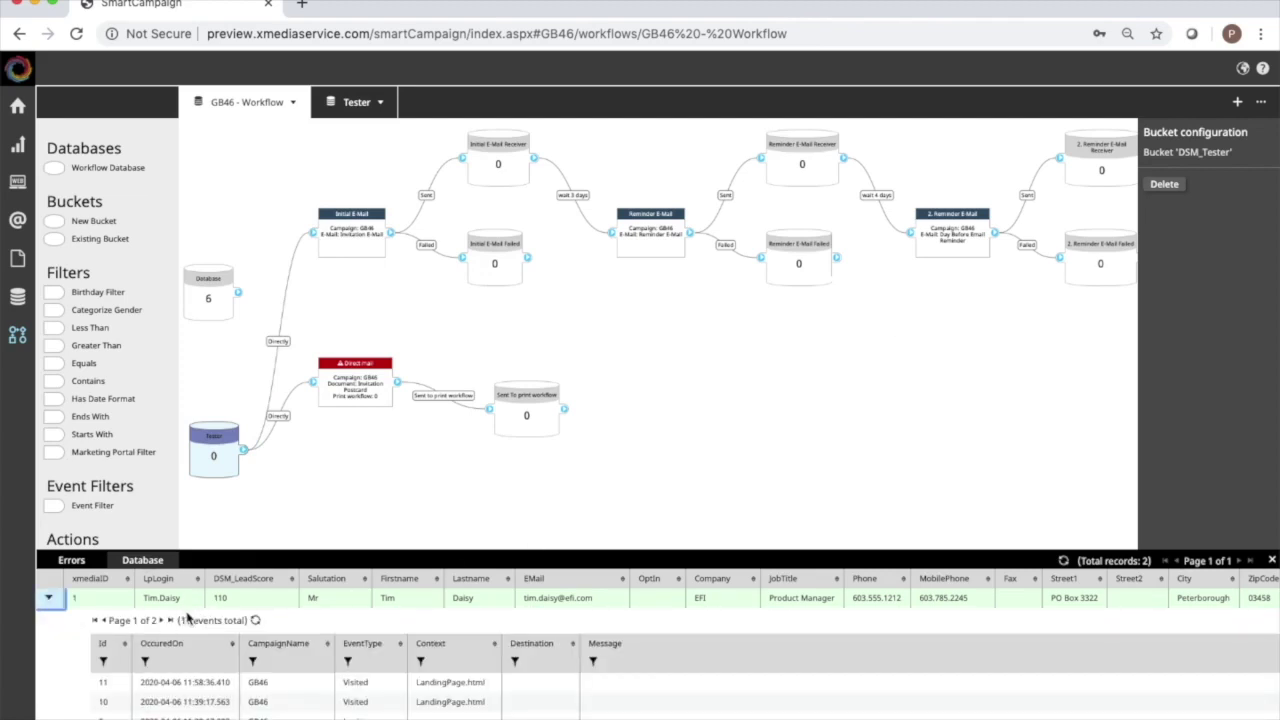
scroll(182, 610, "down", 2)
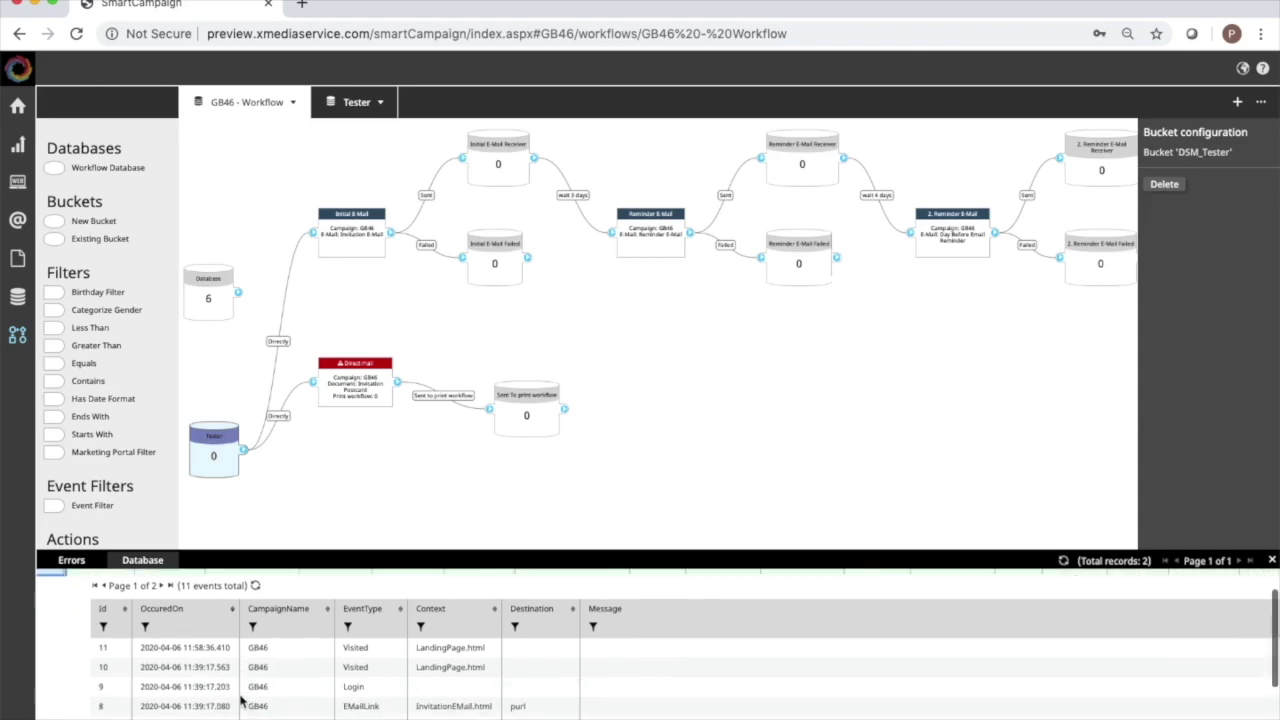
left_click(279, 514)
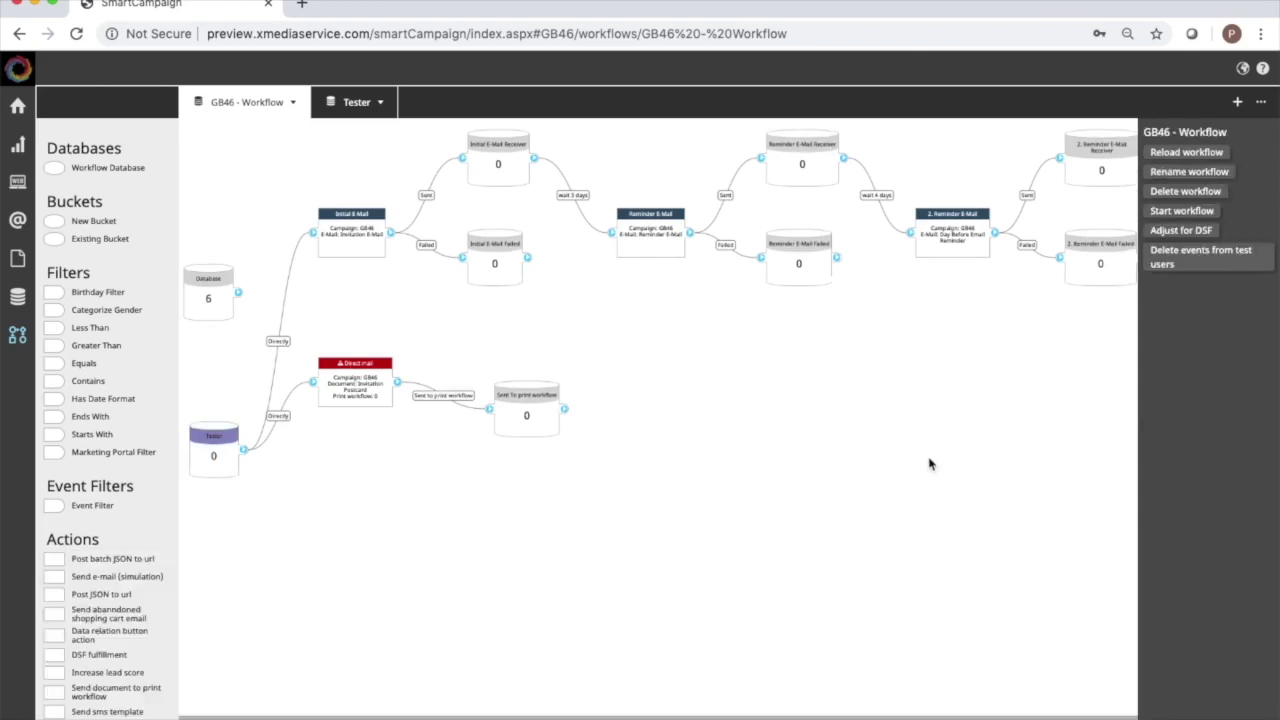
left_click(1196, 271)
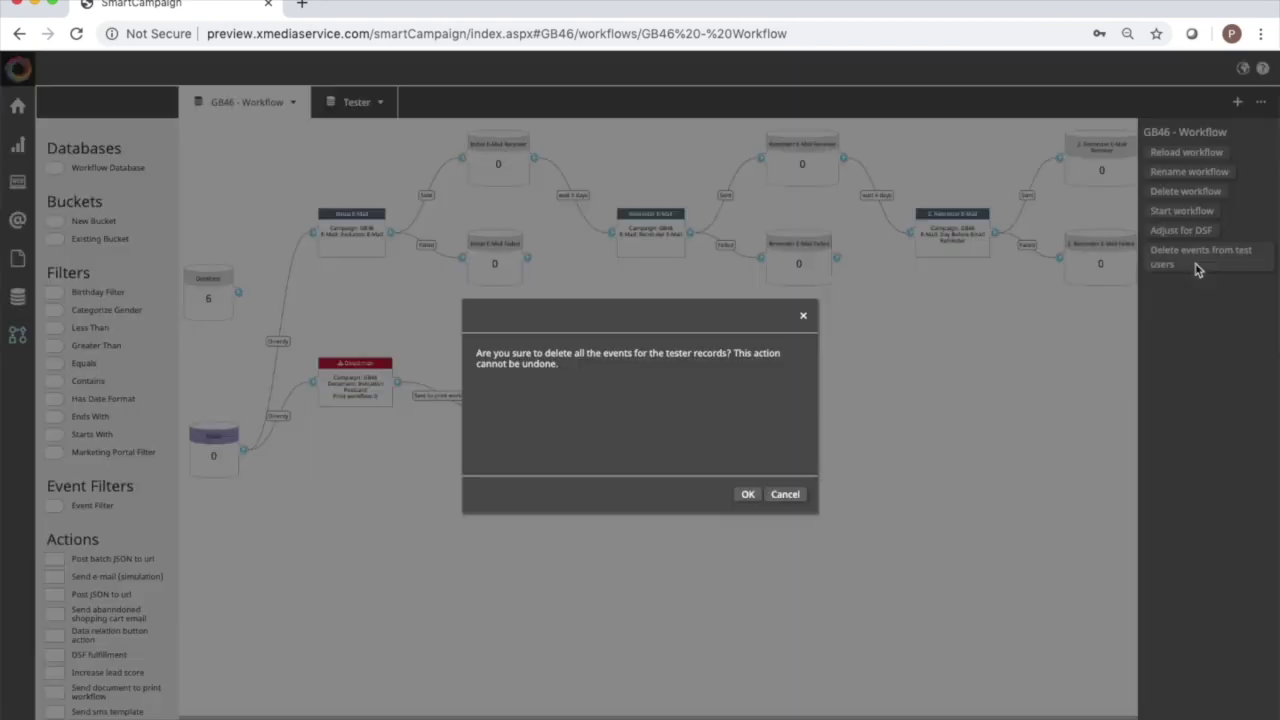
left_click(749, 494)
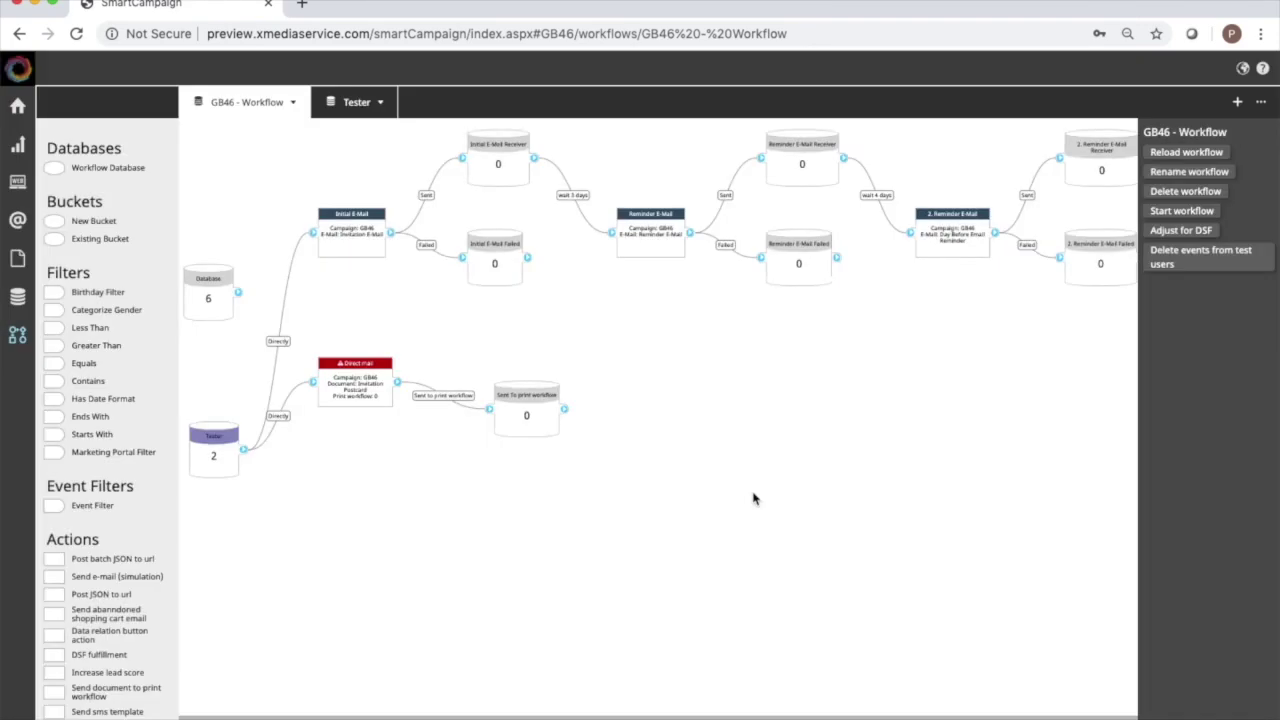
left_click(214, 447)
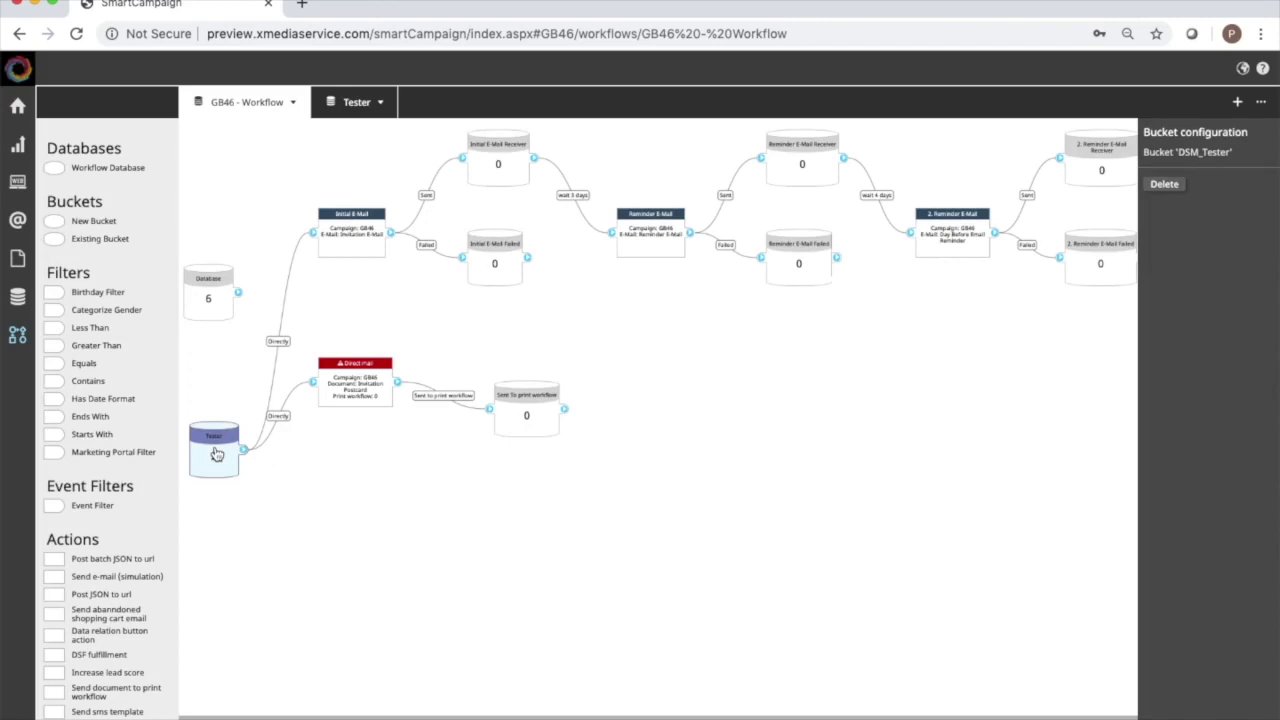
left_click(468, 716)
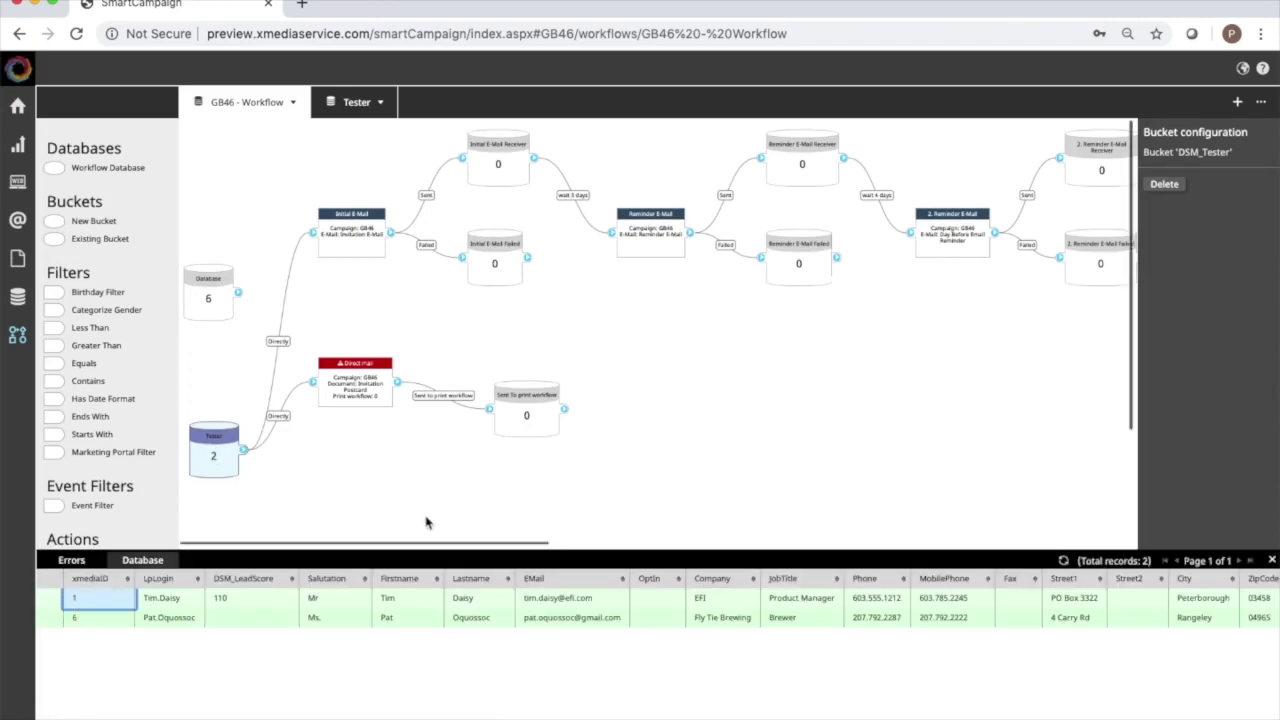
left_click(641, 459)
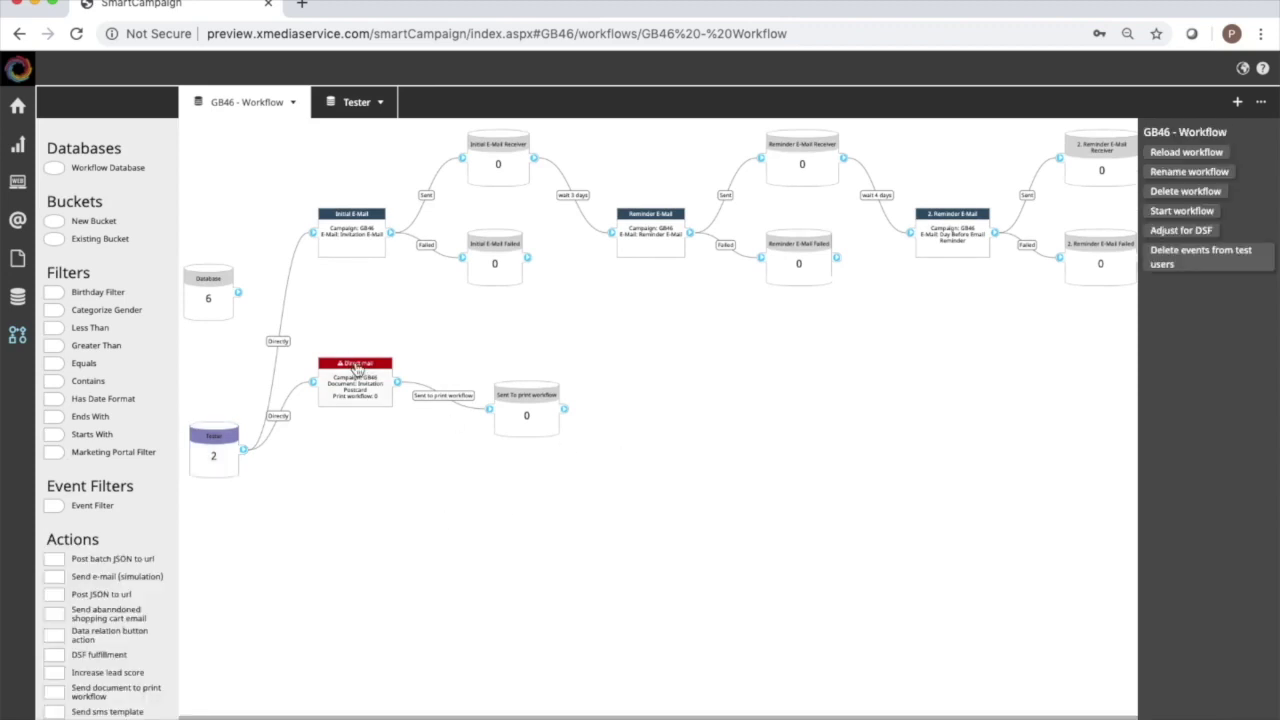
Drop Direct mail lower on the canvas and choose wsc200218 as its print workflow.
left_click_drag(356, 368, 350, 519)
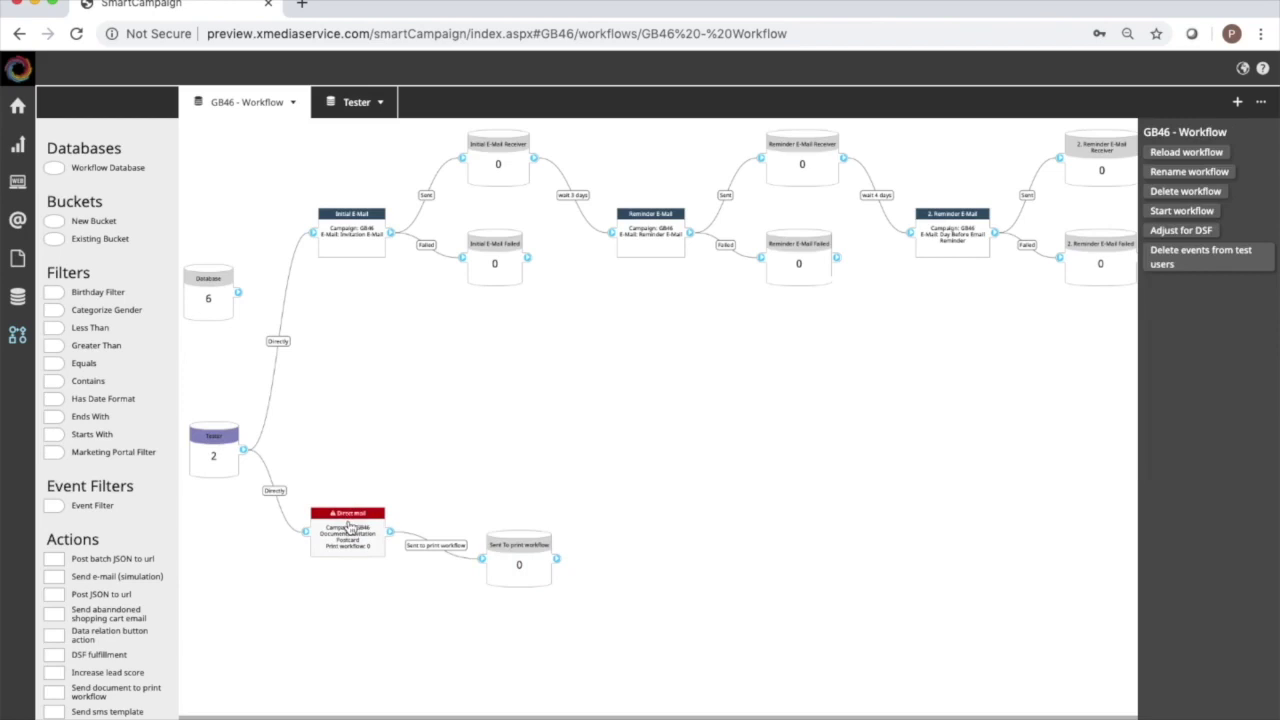
left_click(349, 527)
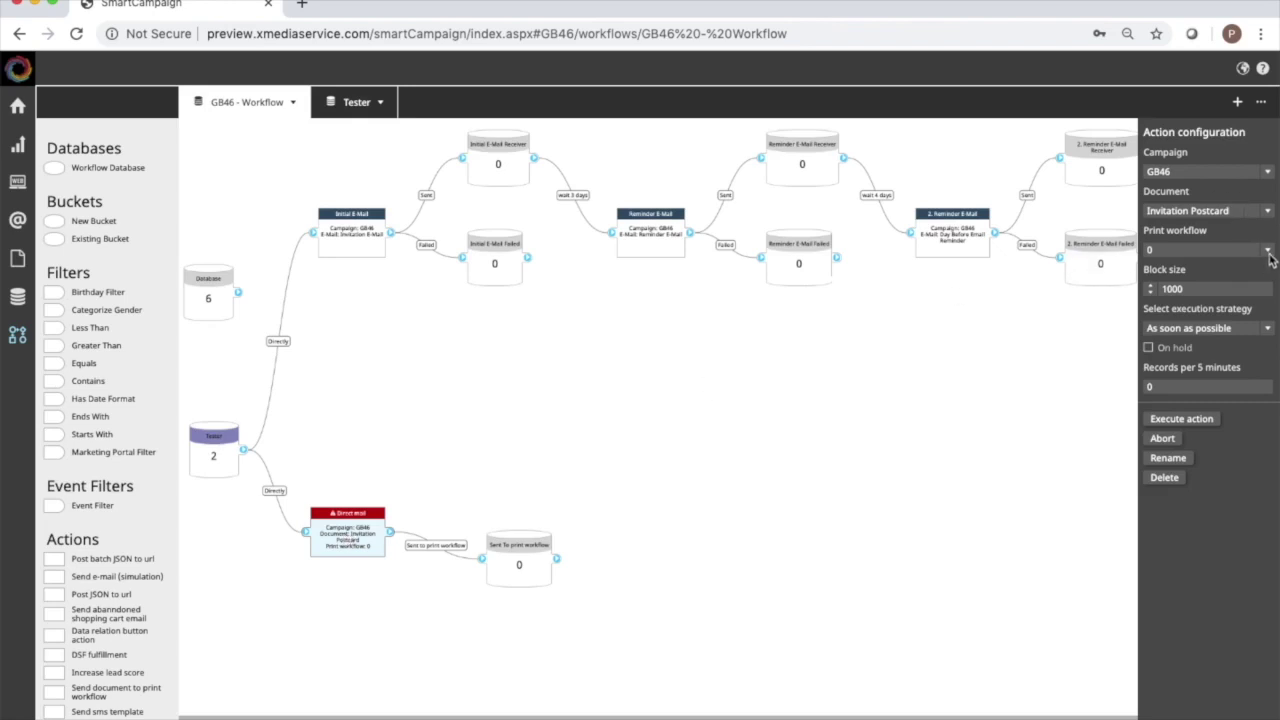
left_click(1268, 252)
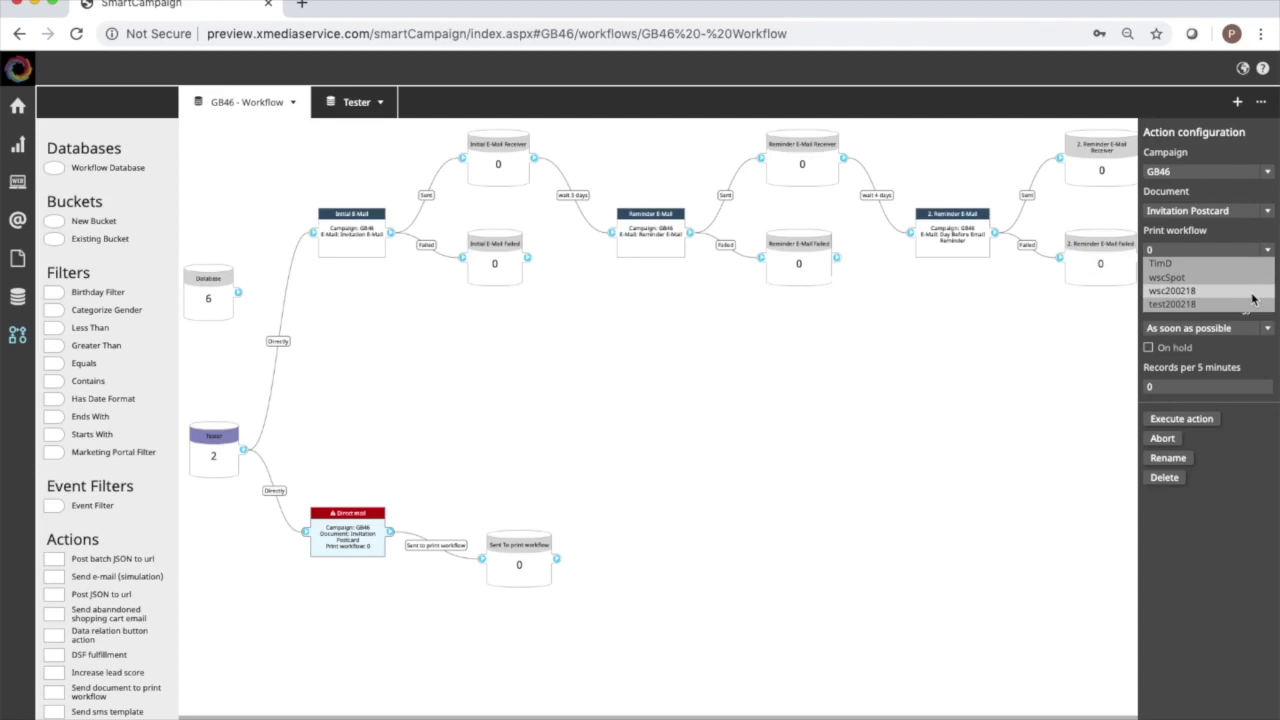
left_click(1229, 297)
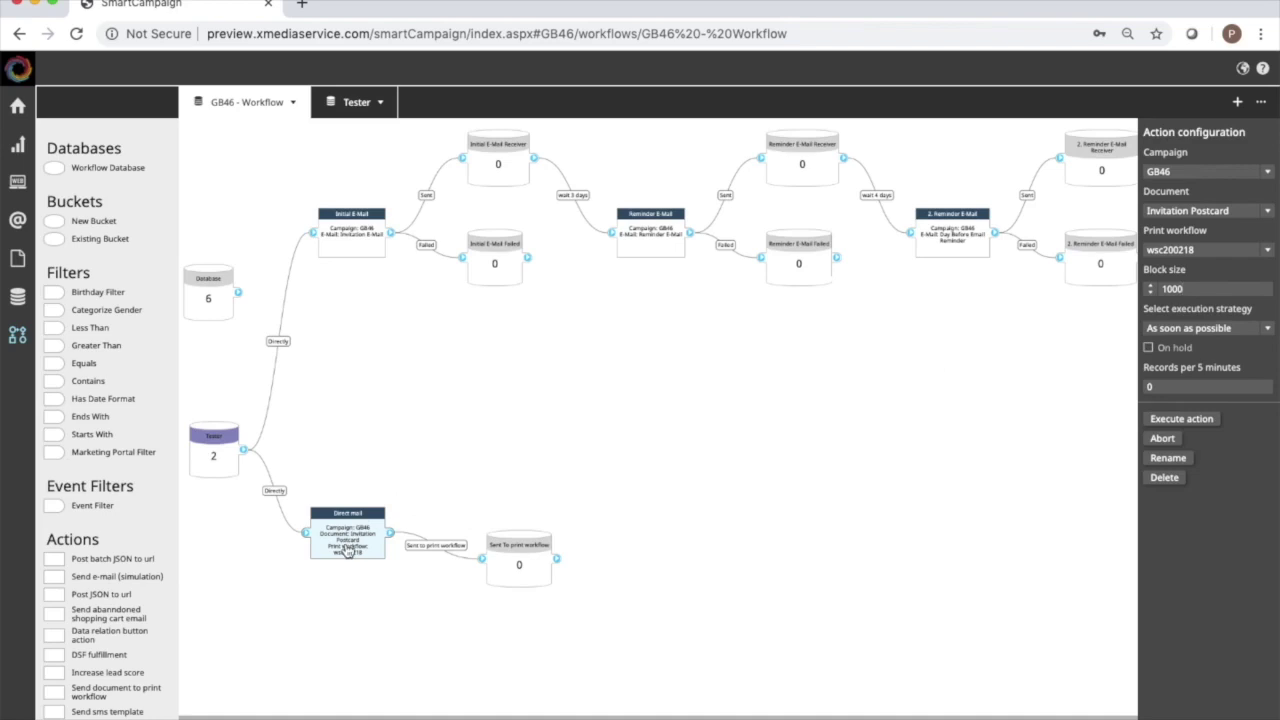
Delete the Tester bucket's connections to Direct mail and Initial E-Mail.
left_click_drag(364, 517, 379, 490)
left_click_drag(524, 549, 512, 519)
scroll(512, 519, "down", 4)
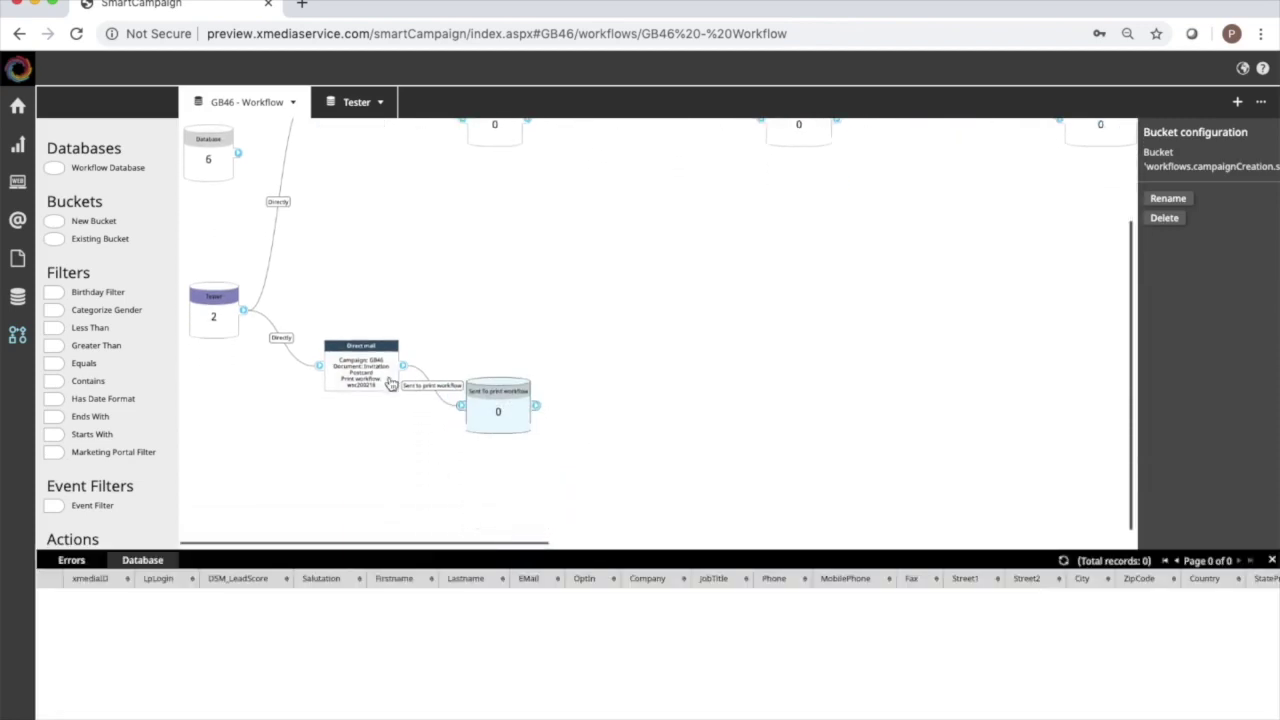
scroll(609, 303, "up", 3)
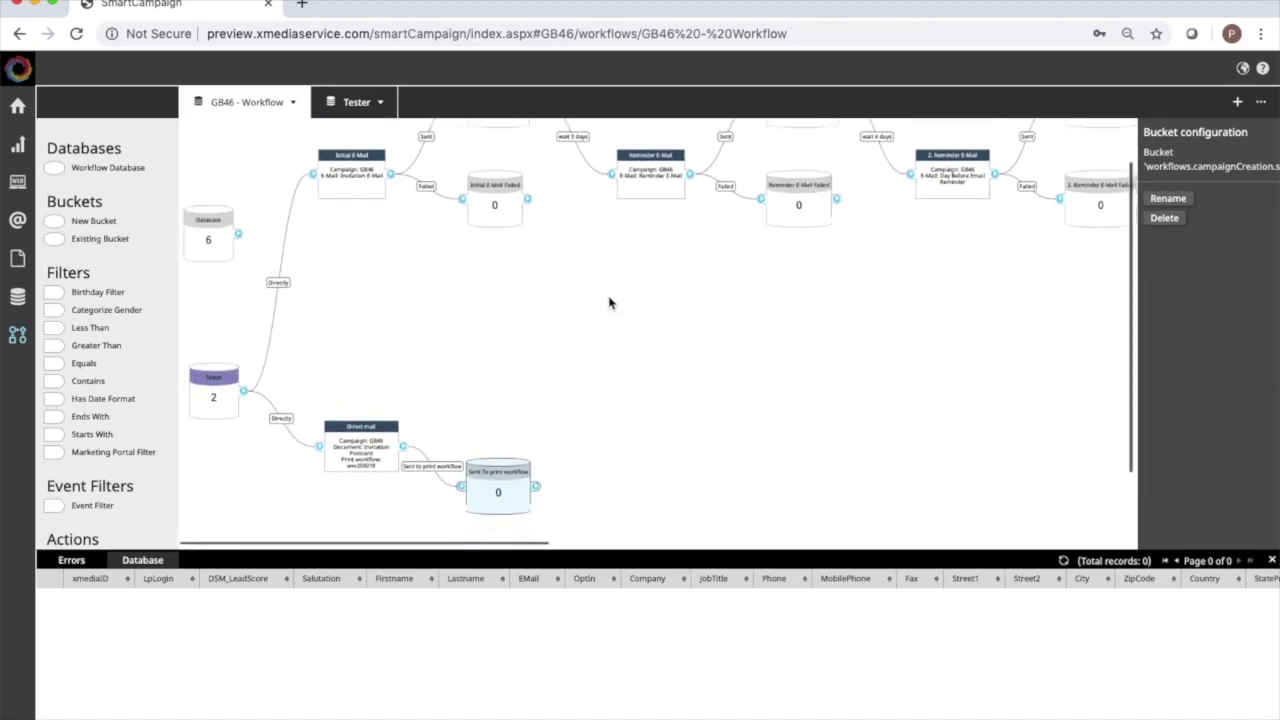
left_click(1271, 560)
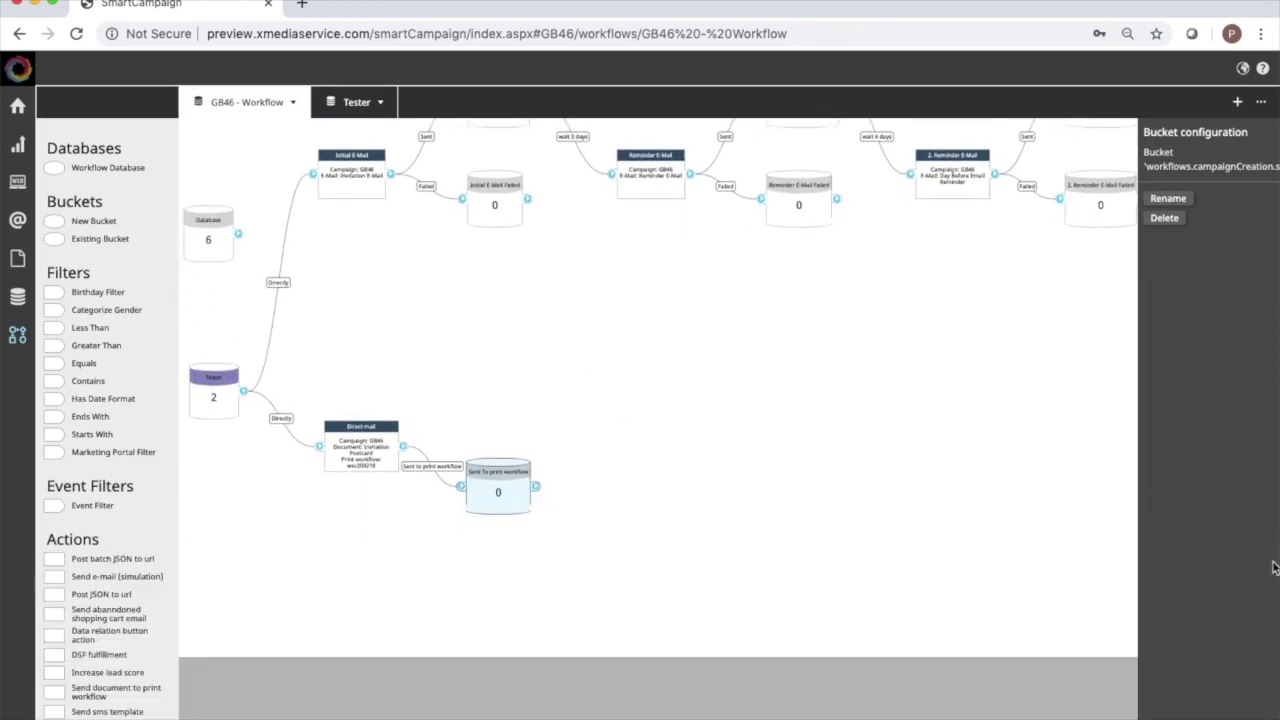
left_click(281, 419)
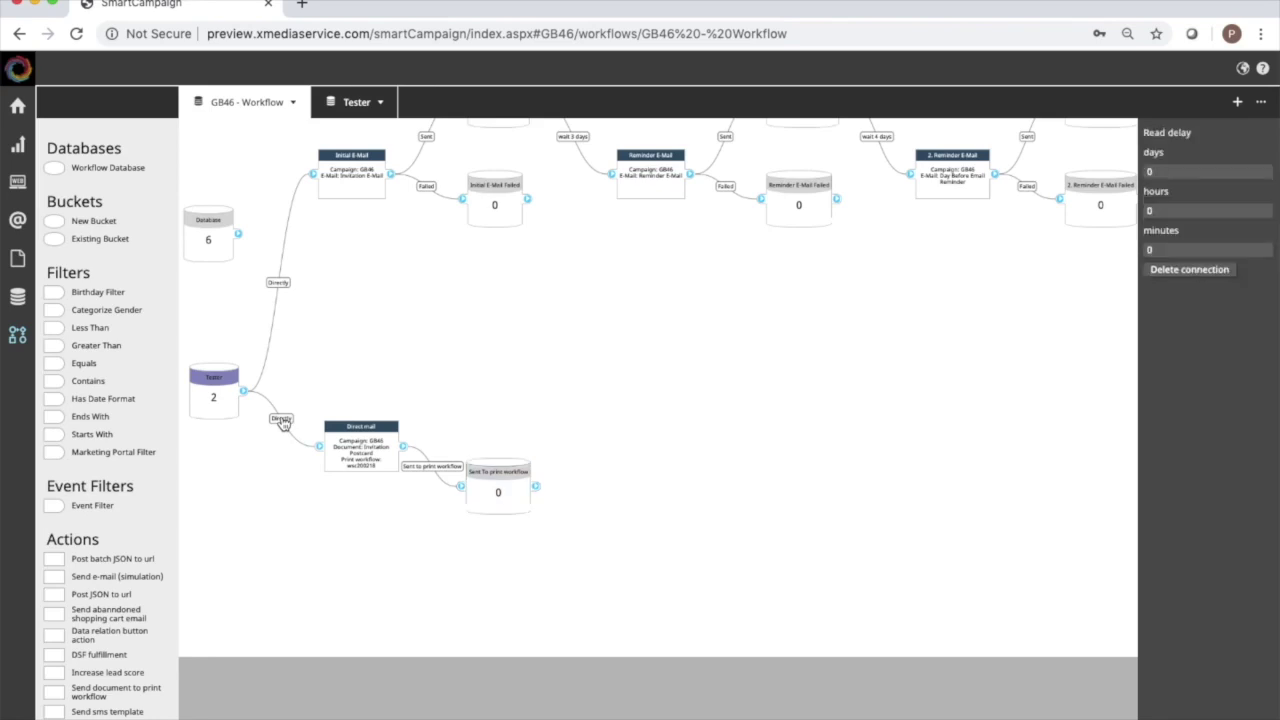
left_click(1185, 270)
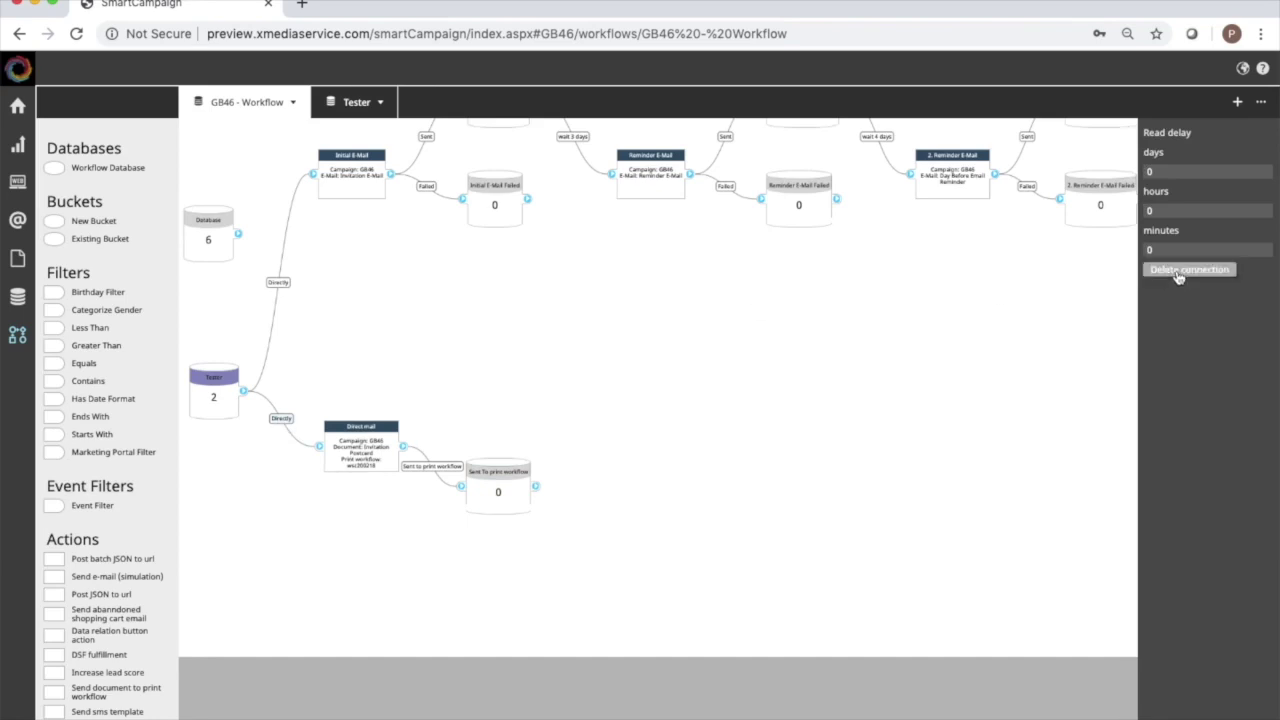
left_click(281, 285)
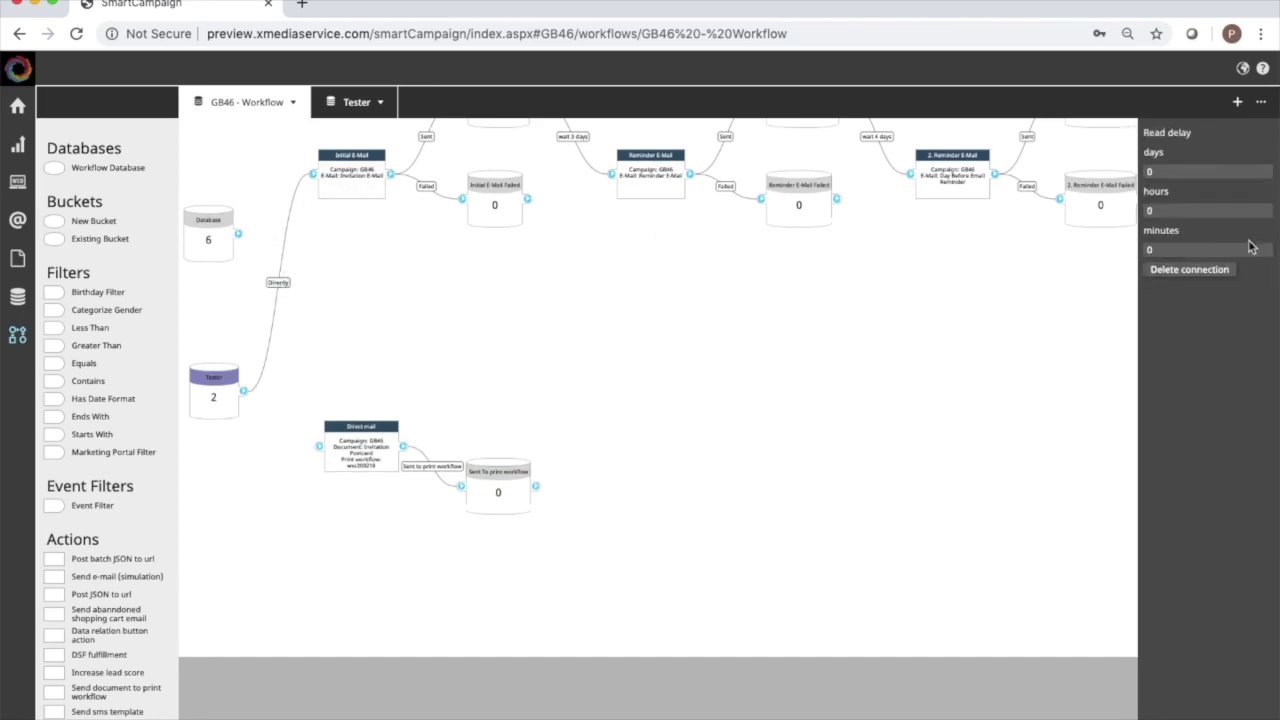
left_click(1193, 272)
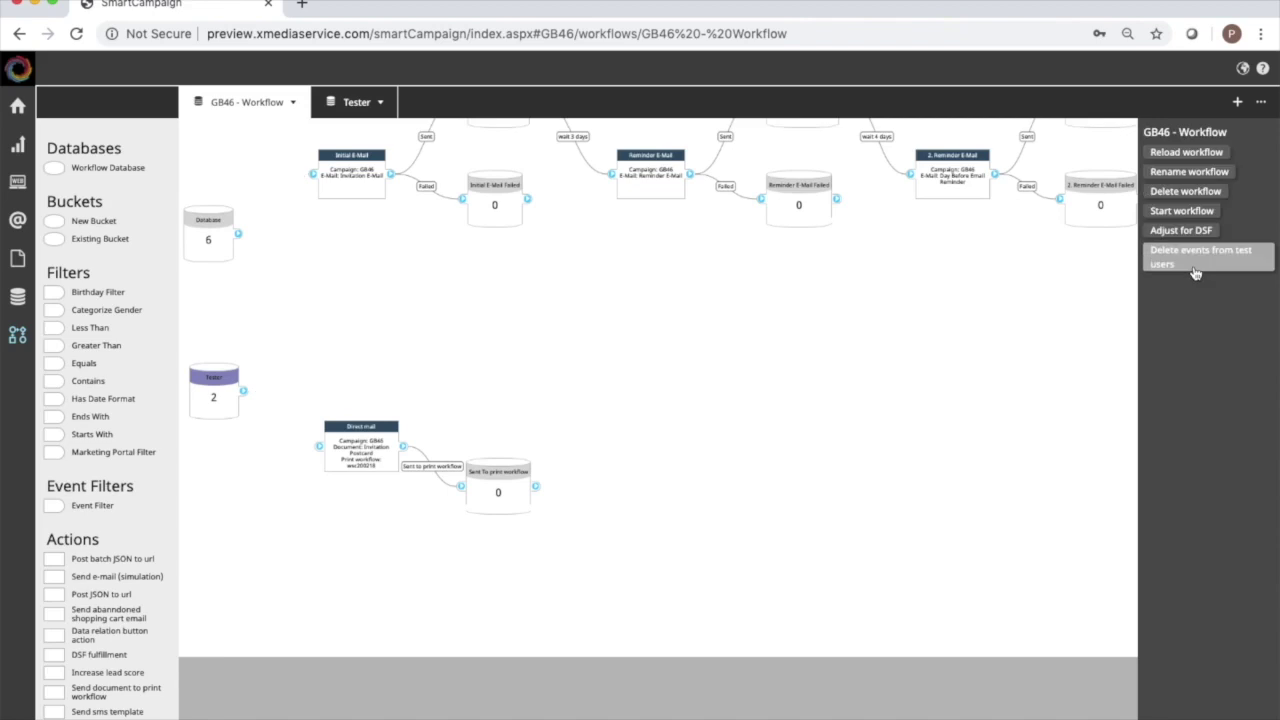
Shift the Initial E-Mail chain and the Direct mail node to the right.
left_click(353, 197)
left_click_drag(353, 197, 540, 207)
left_click(371, 429)
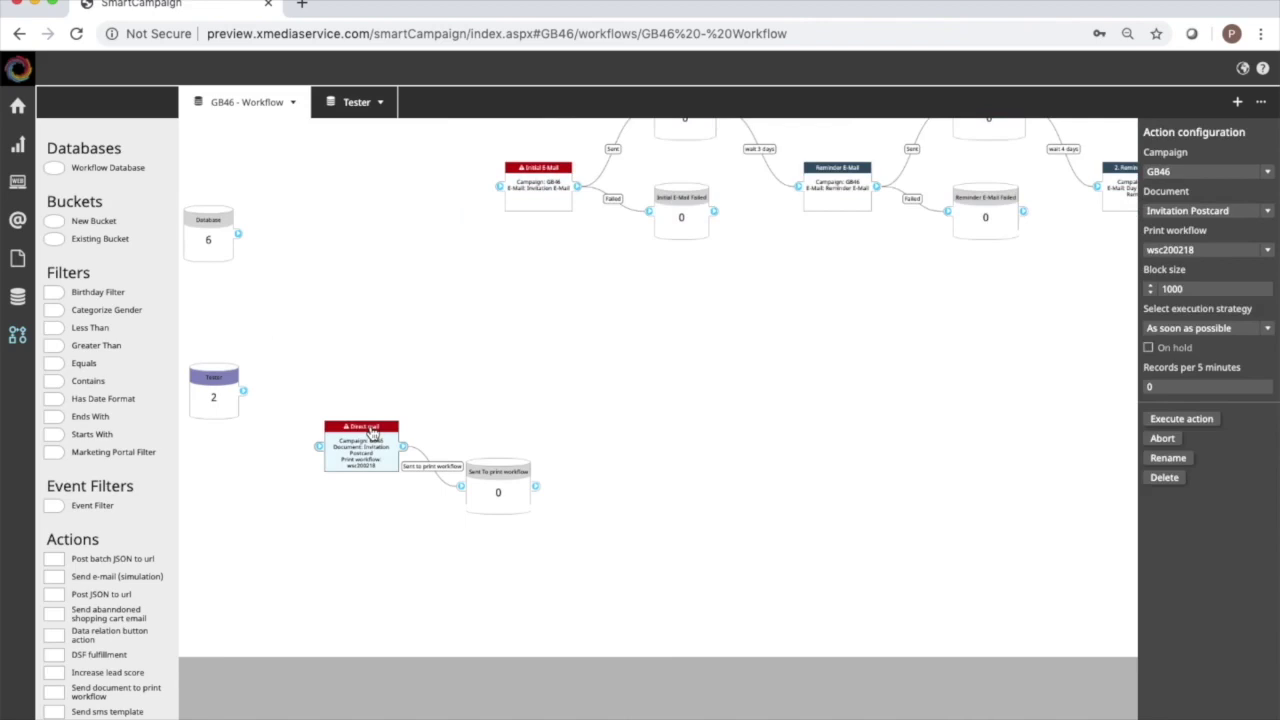
left_click_drag(370, 440, 556, 436)
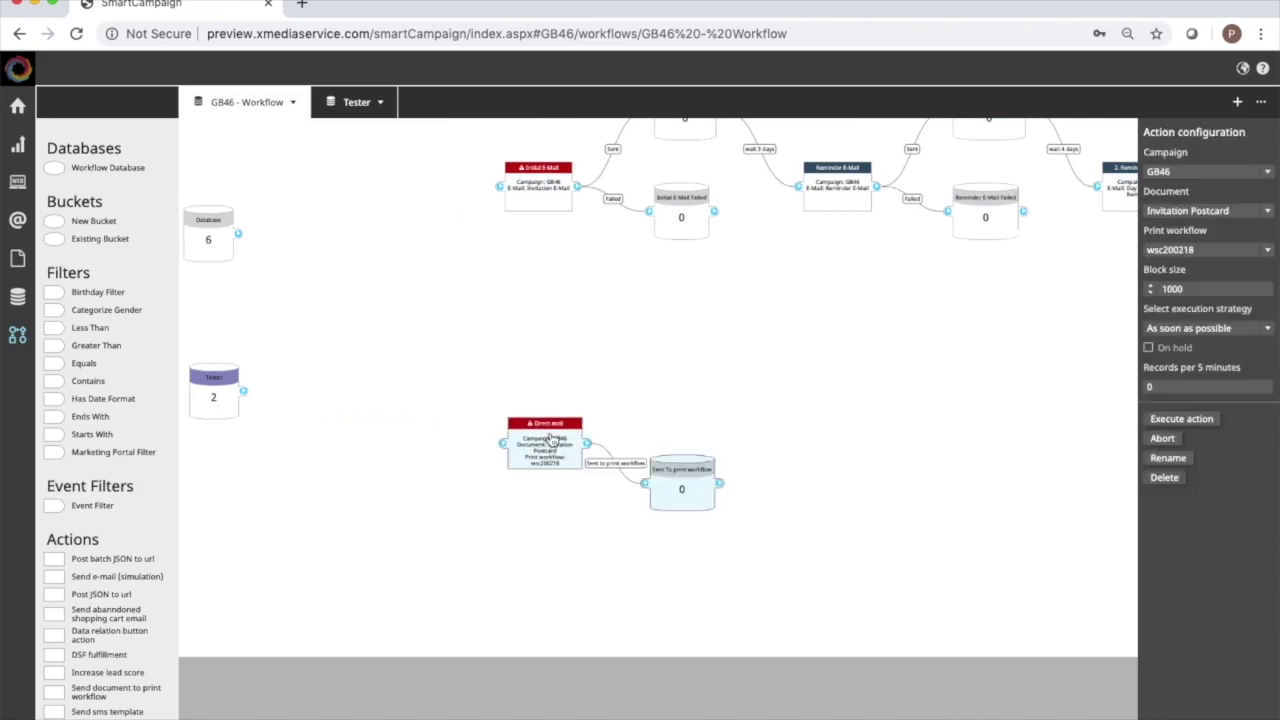
left_click(587, 331)
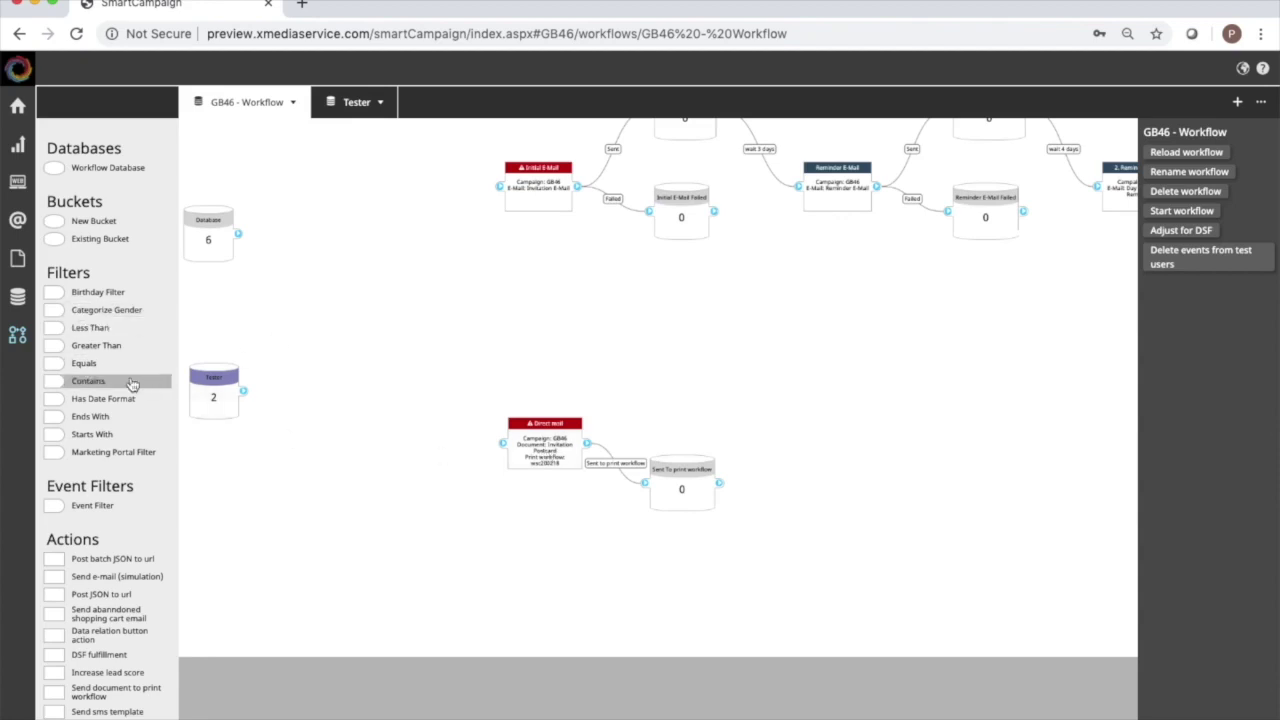
Add a Contains filter beside Tester checking that [[EMail]] contains '@'.
left_click_drag(56, 385, 305, 390)
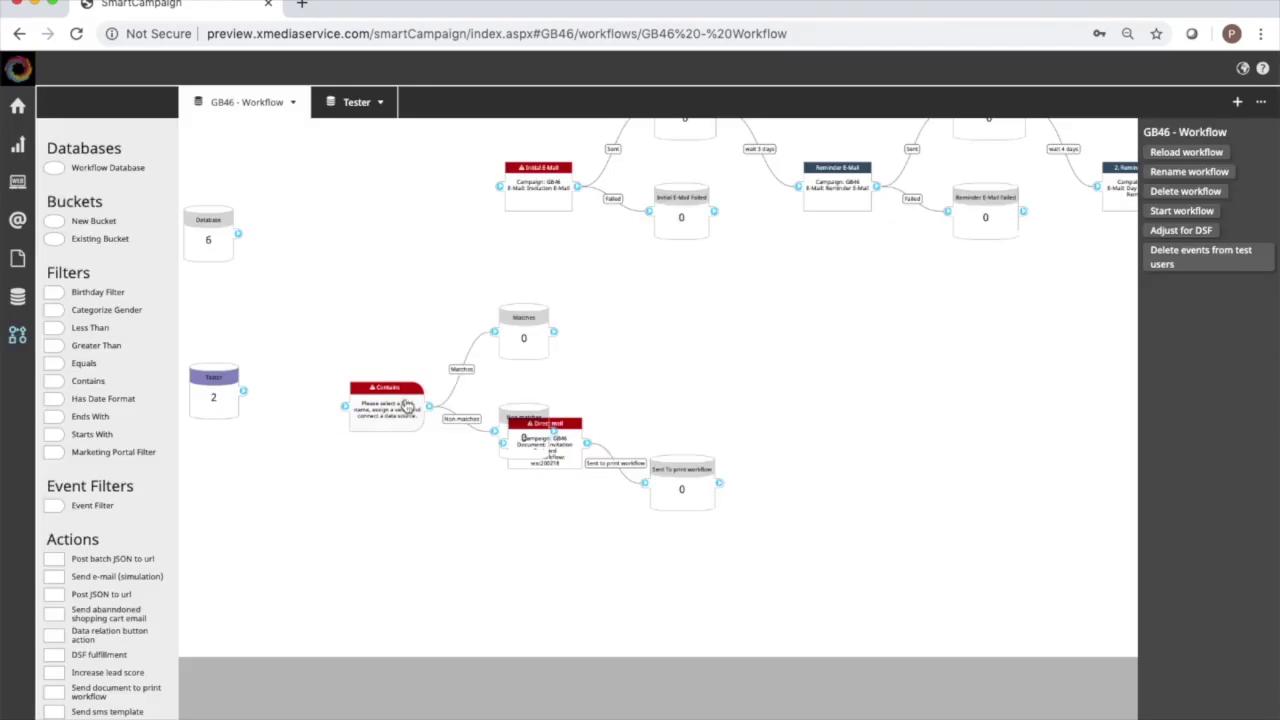
left_click_drag(407, 405, 355, 355)
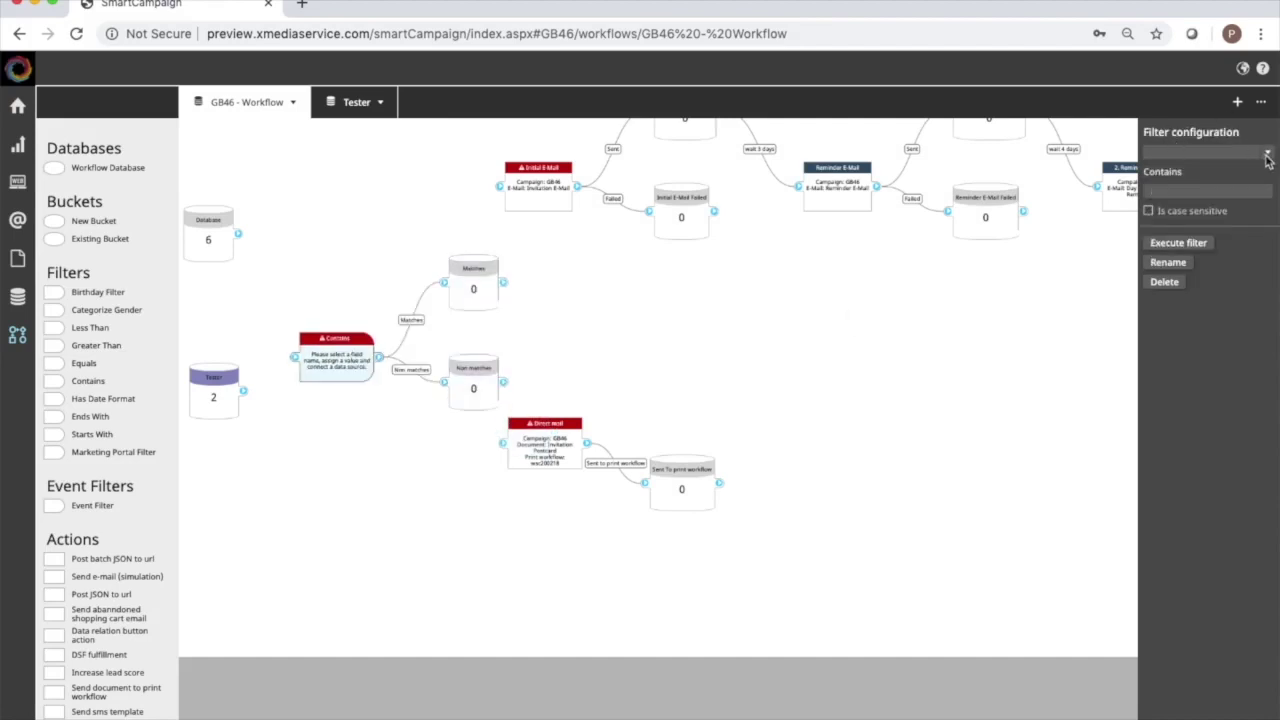
left_click(1267, 156)
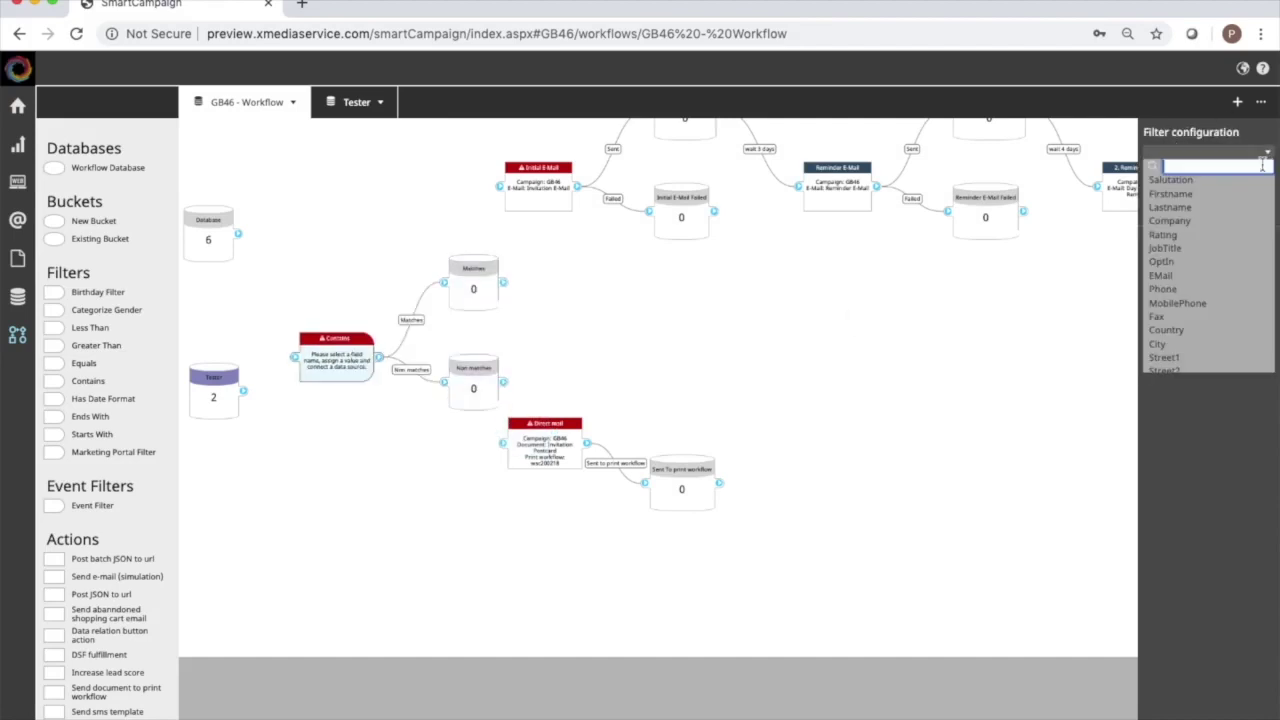
left_click(1203, 278)
left_click(1199, 190)
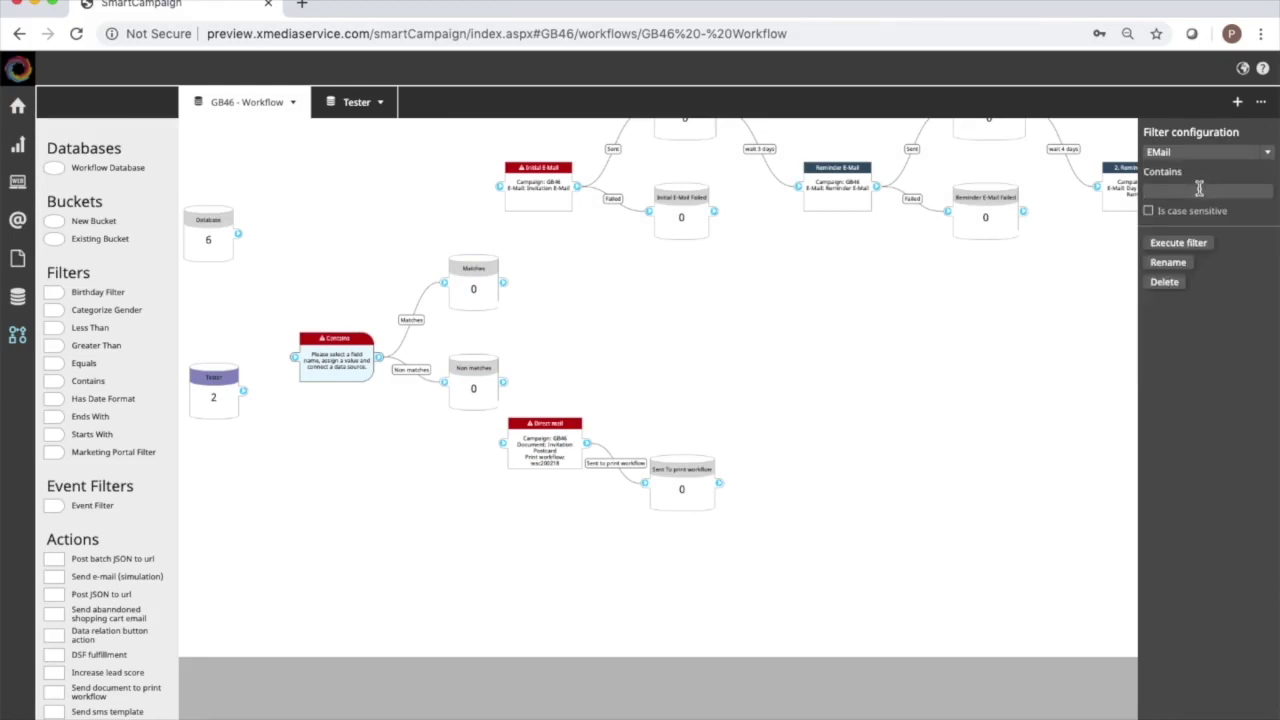
type("@")
left_click(1197, 244)
Connect Tester to the Contains filter and execute it along with its follow-up actions.
left_click_drag(242, 392, 296, 357)
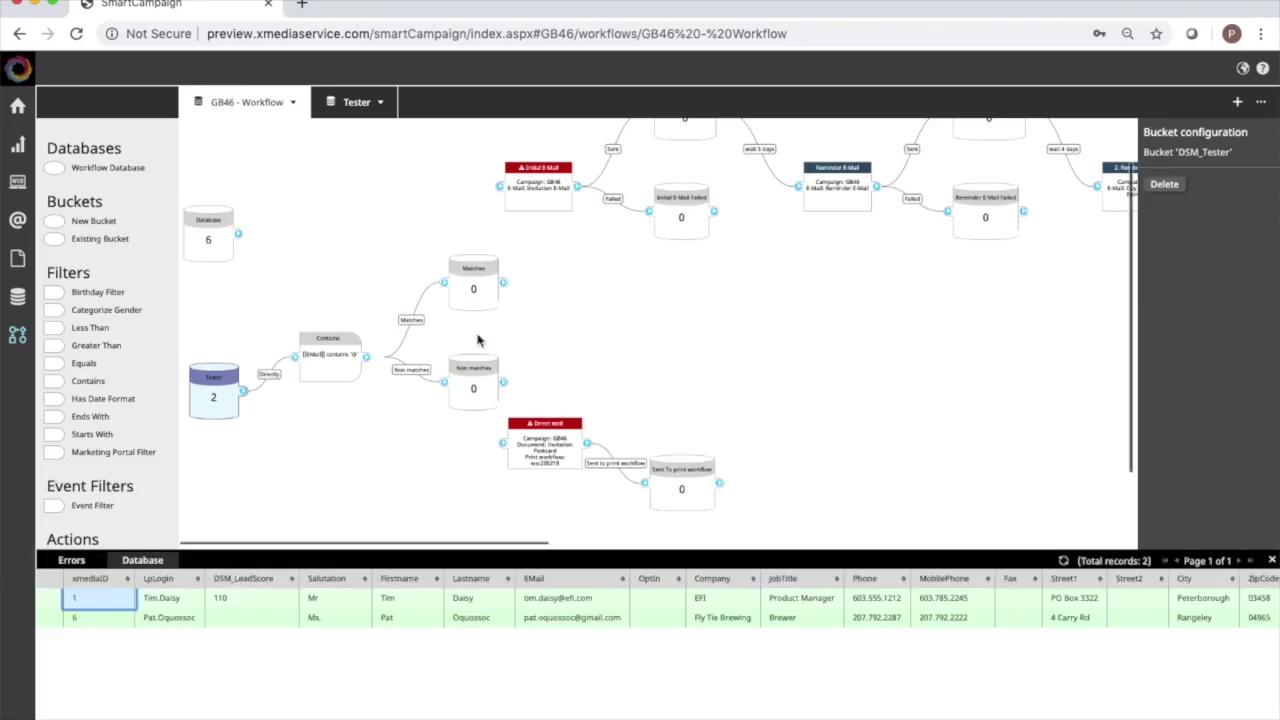
left_click(333, 369)
left_click(1175, 245)
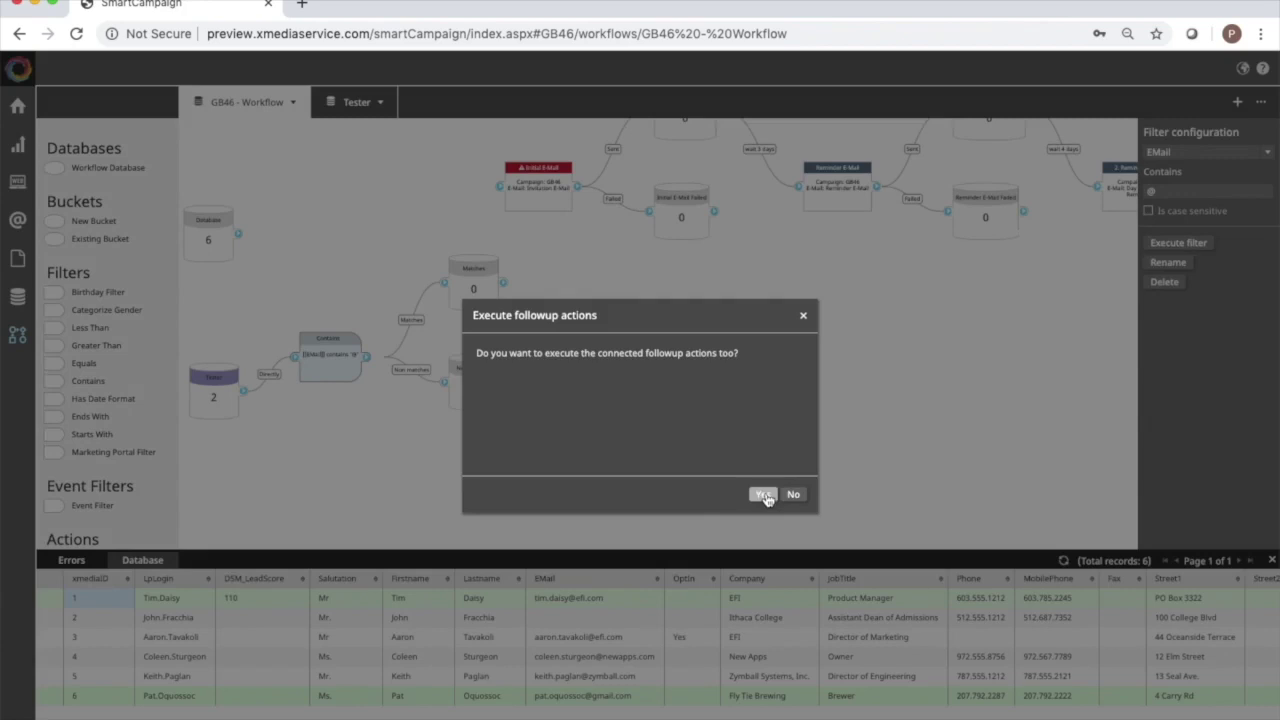
left_click(763, 494)
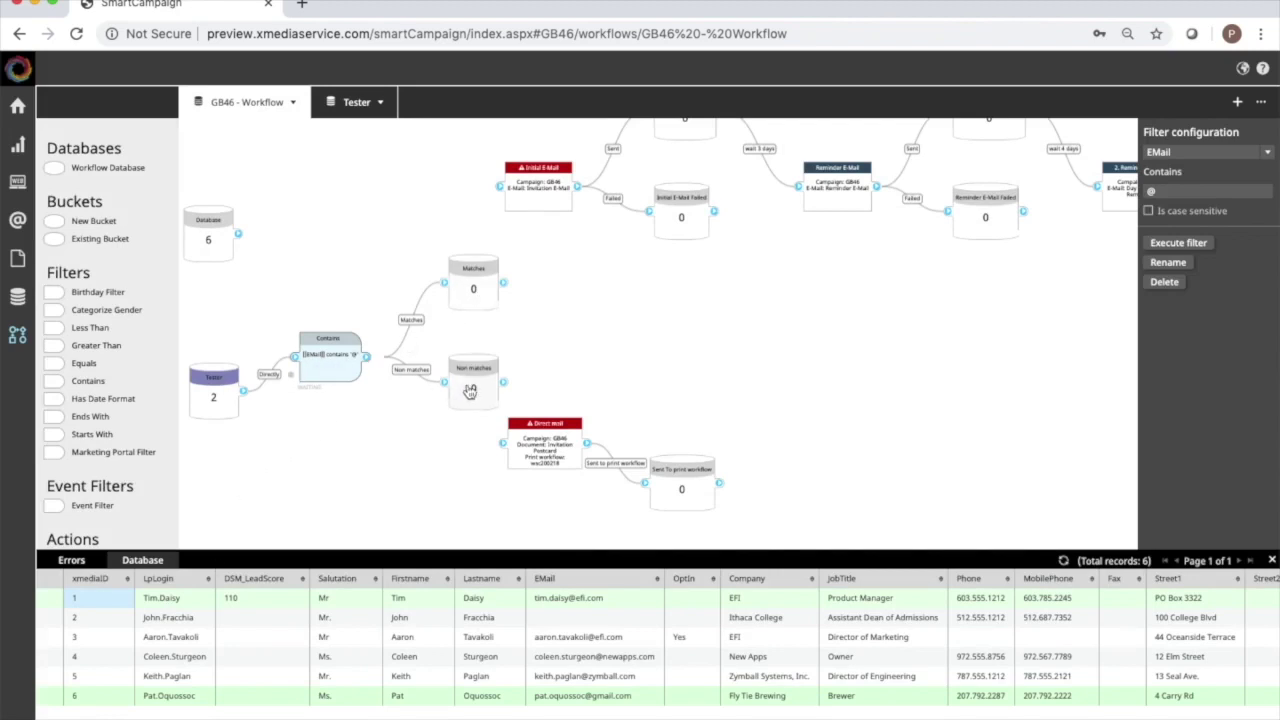
Rename the Matches bucket to 'Email Exists'.
left_click(482, 272)
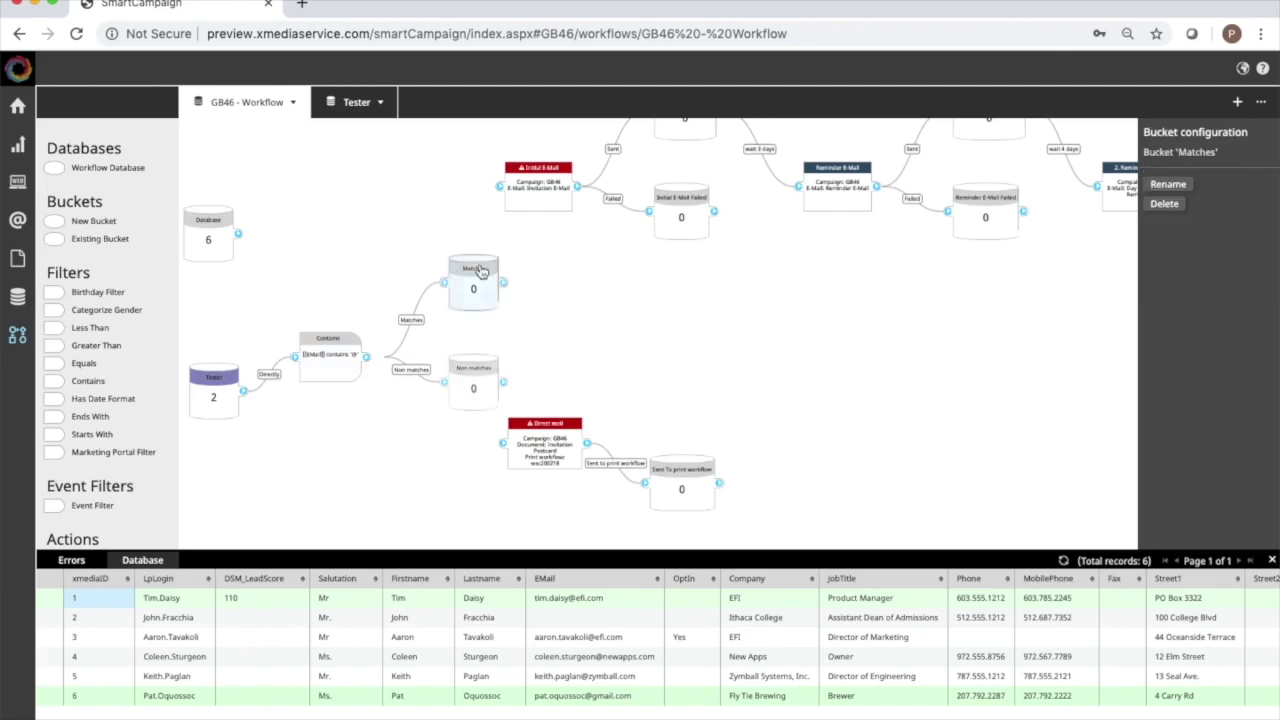
left_click(1176, 187)
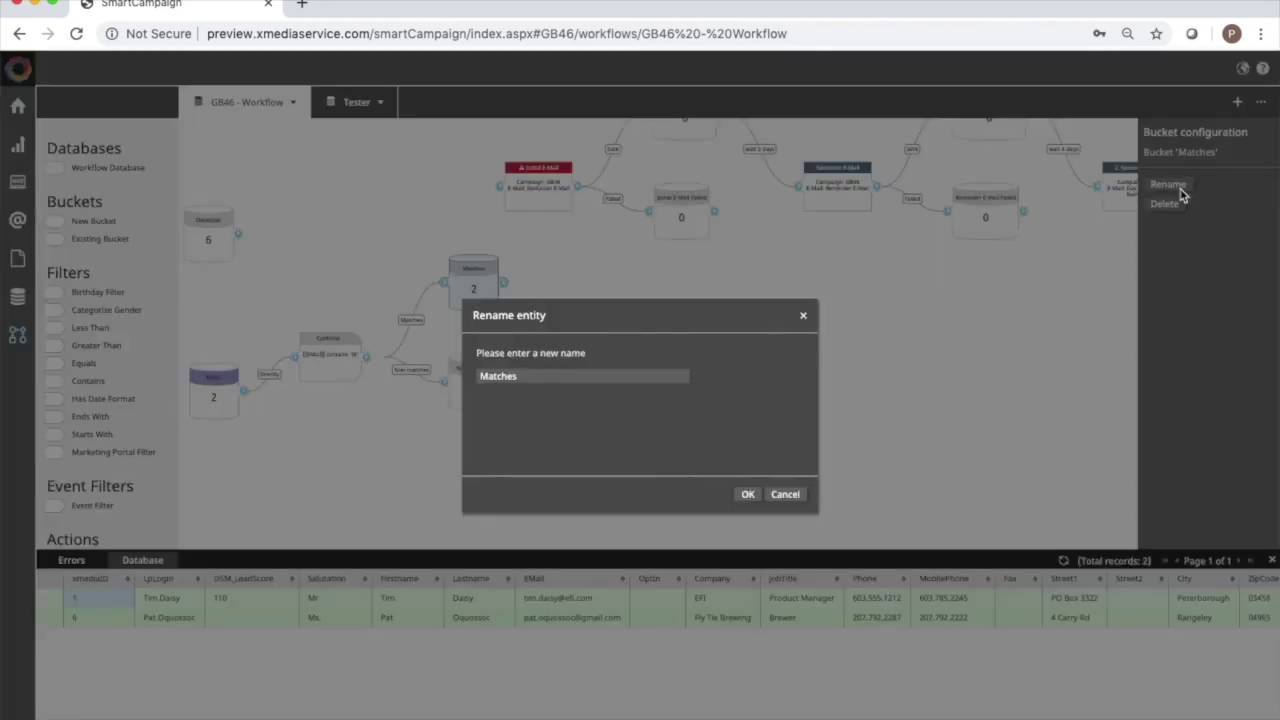
double_click(526, 372)
type("Email")
key("BackSpace")
key("BackSpace")
type("il Exists")
left_click(748, 494)
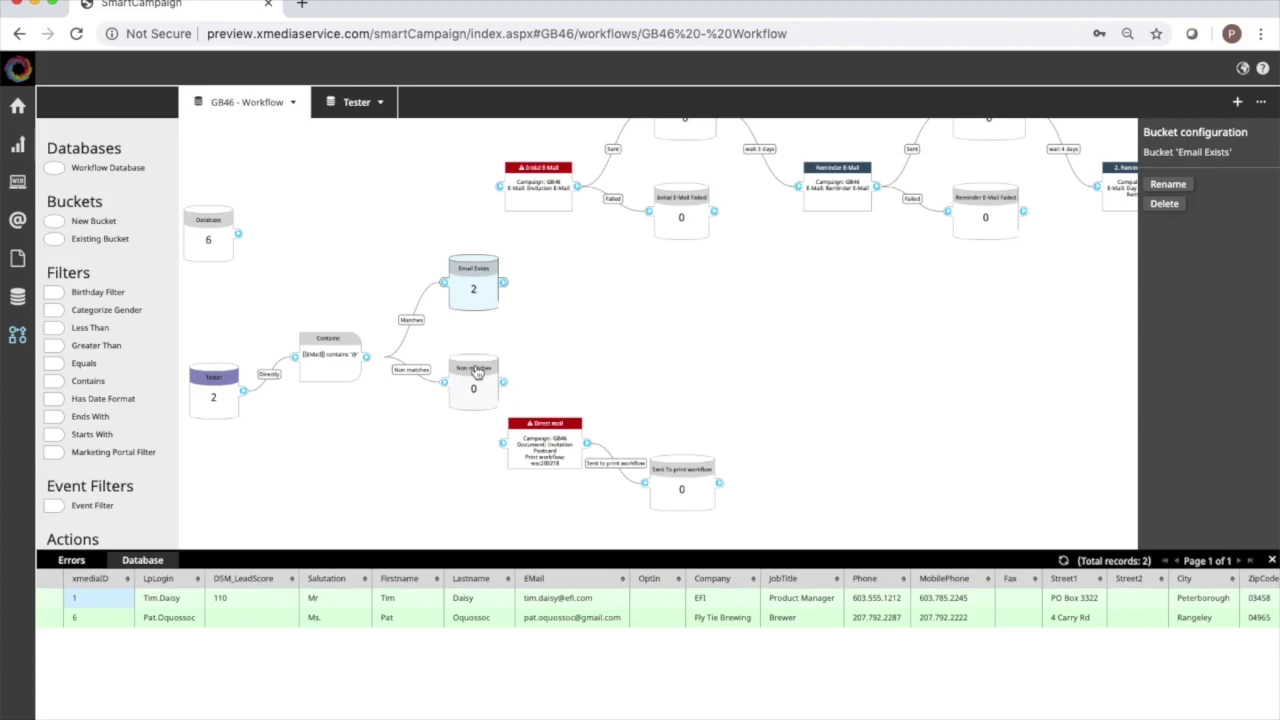
Rename the Non matches bucket to 'No Email Address'.
left_click(477, 372)
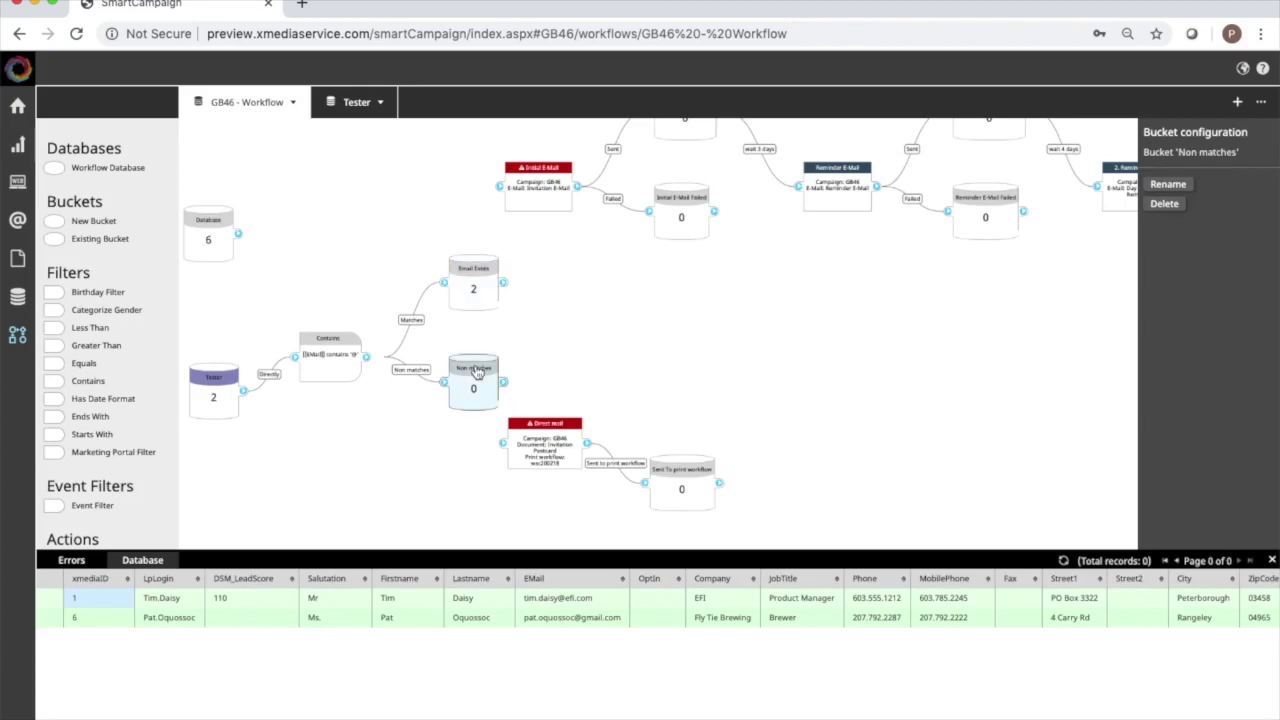
left_click(1172, 184)
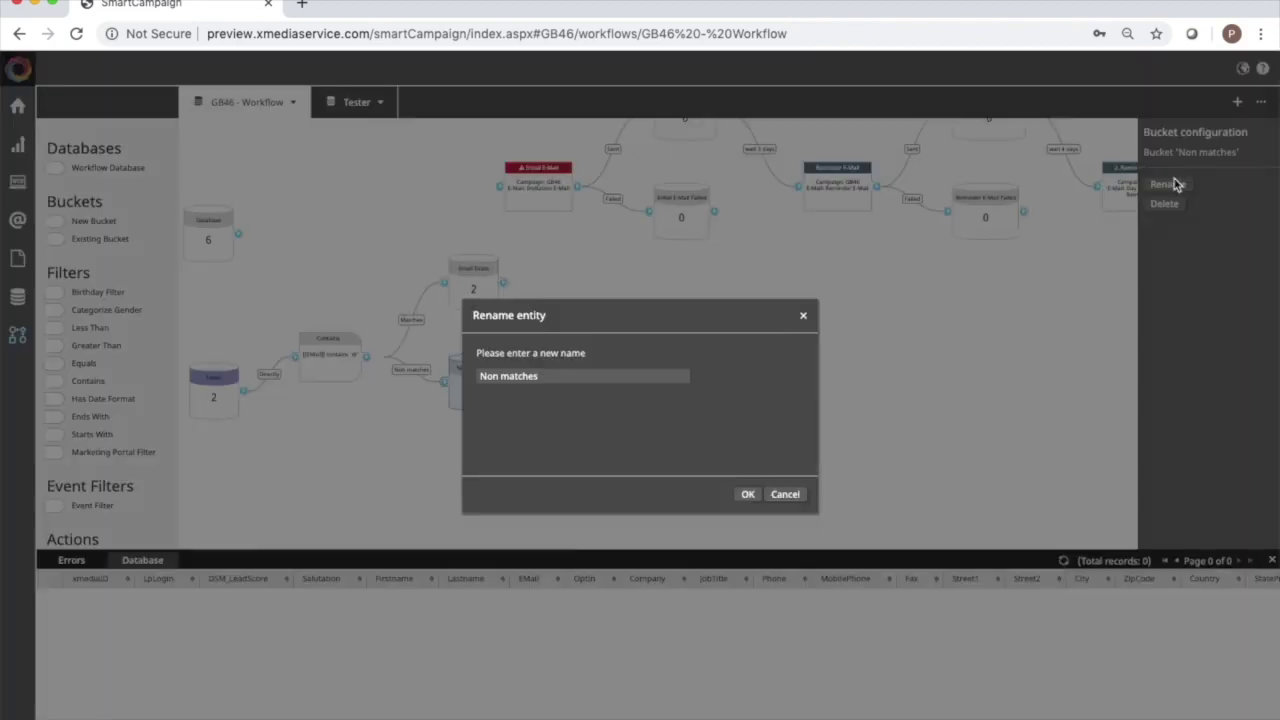
left_click(547, 380)
left_click_drag(547, 380, 474, 378)
type("No Email Address")
left_click(748, 494)
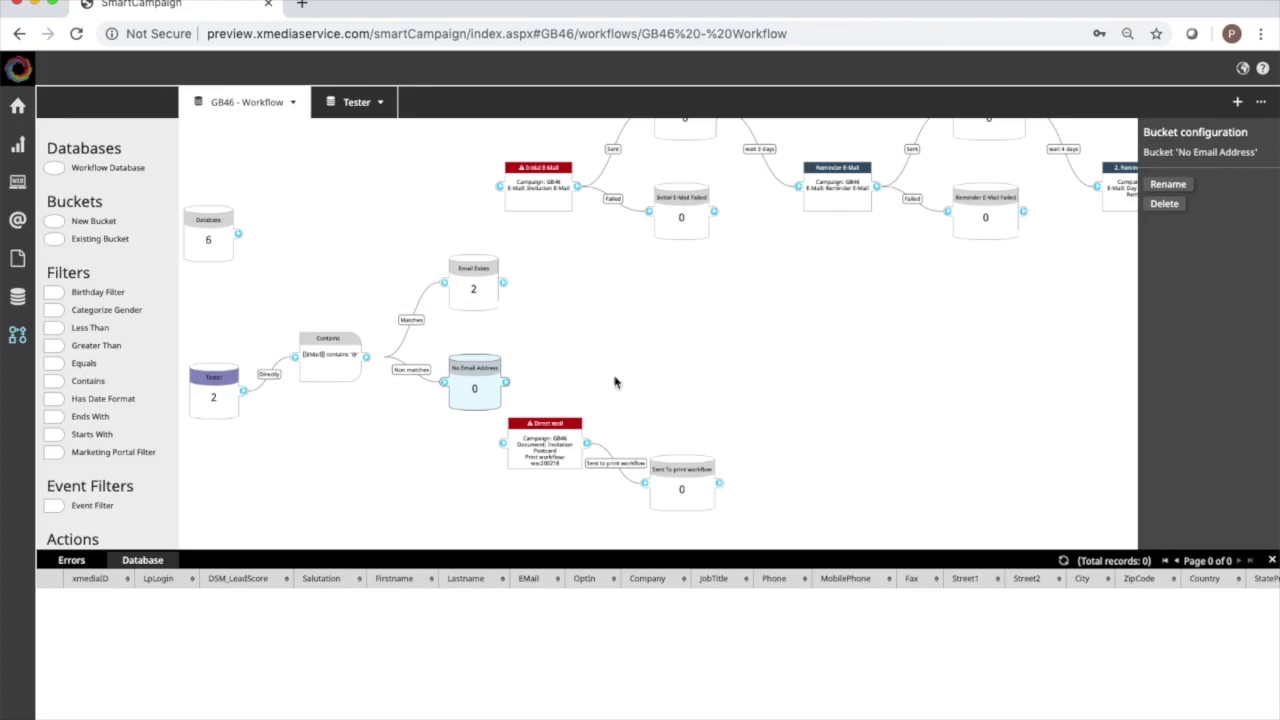
Link No Email Address to Direct mail and Email Exists to Initial E-Mail.
left_click(780, 350)
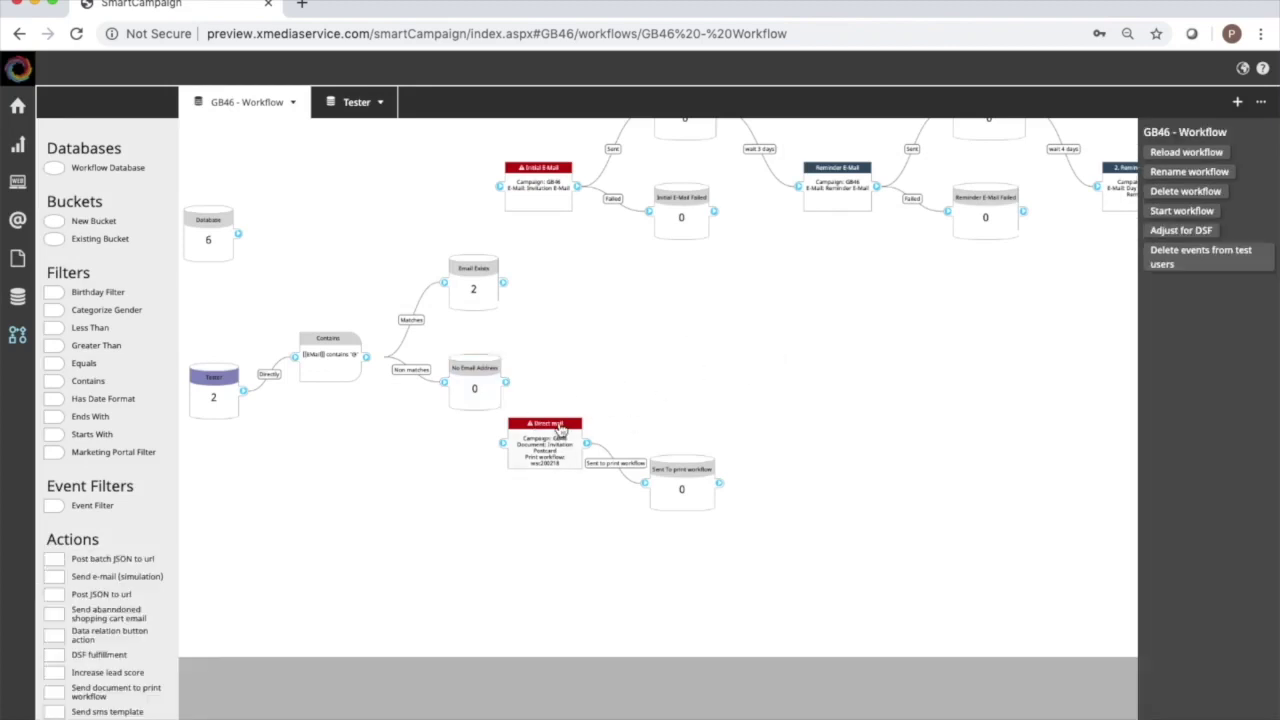
left_click_drag(560, 428, 617, 369)
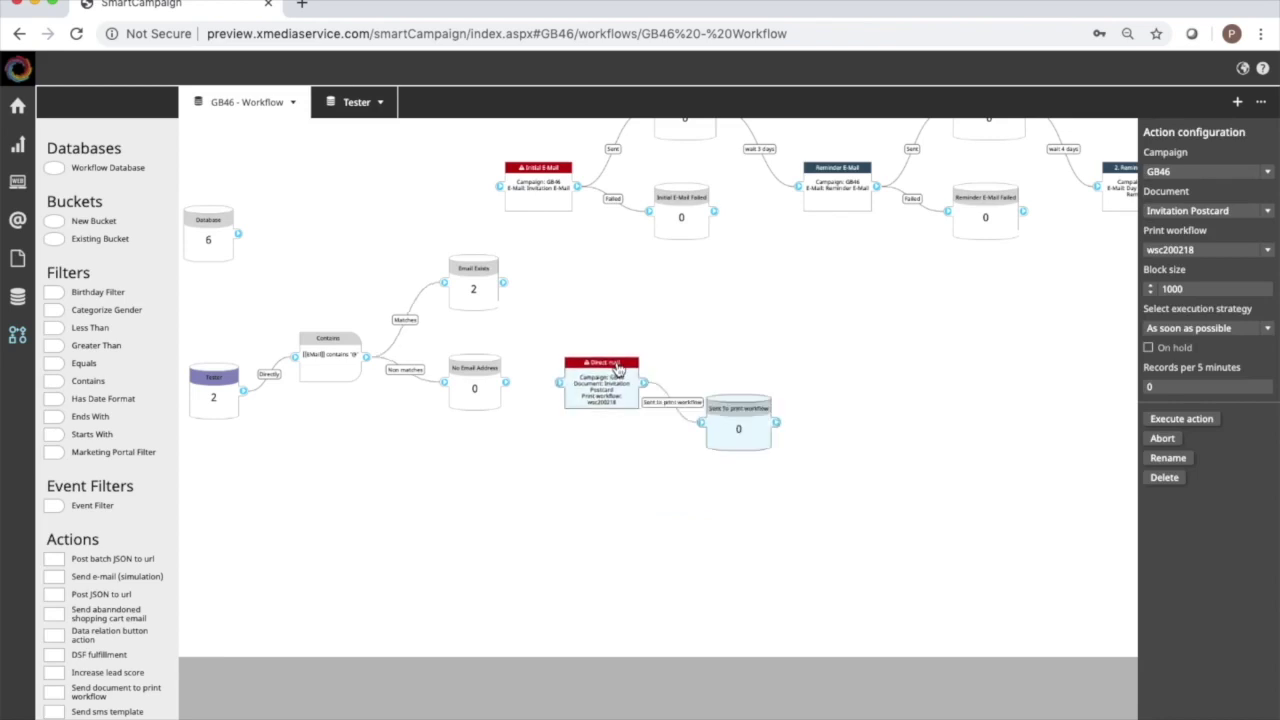
left_click(512, 386)
left_click_drag(523, 388, 559, 383)
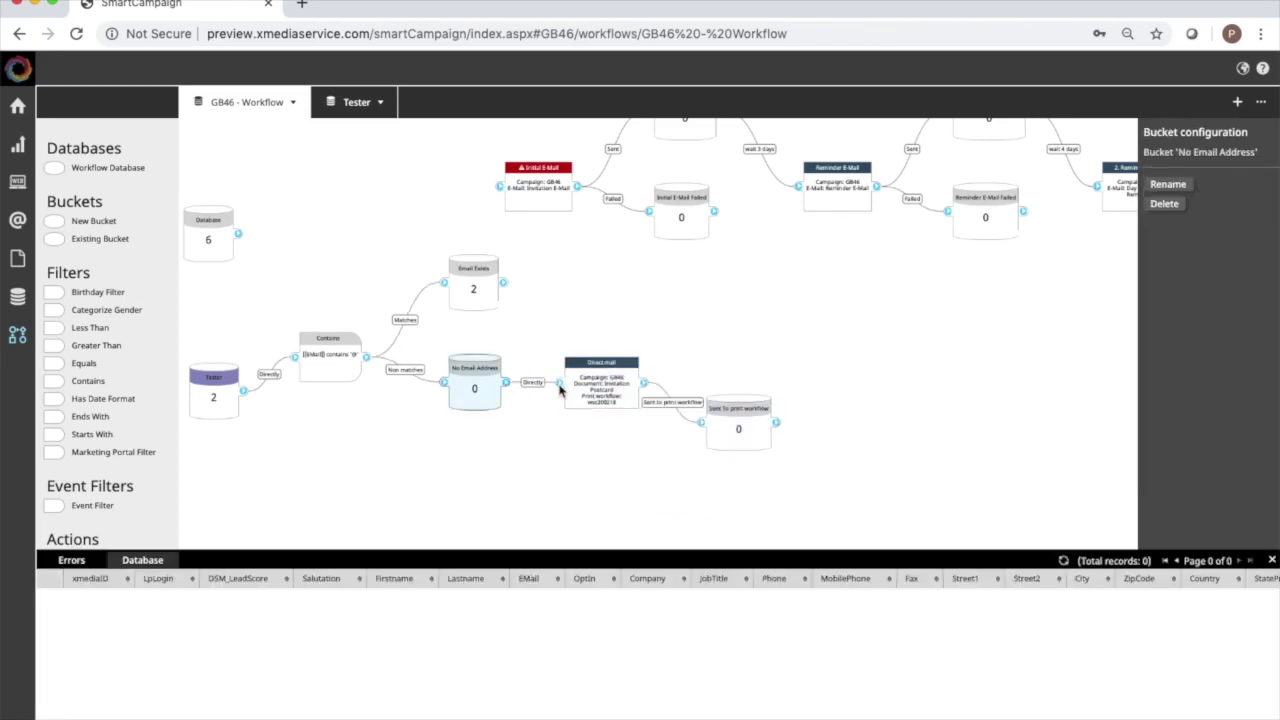
left_click(562, 243)
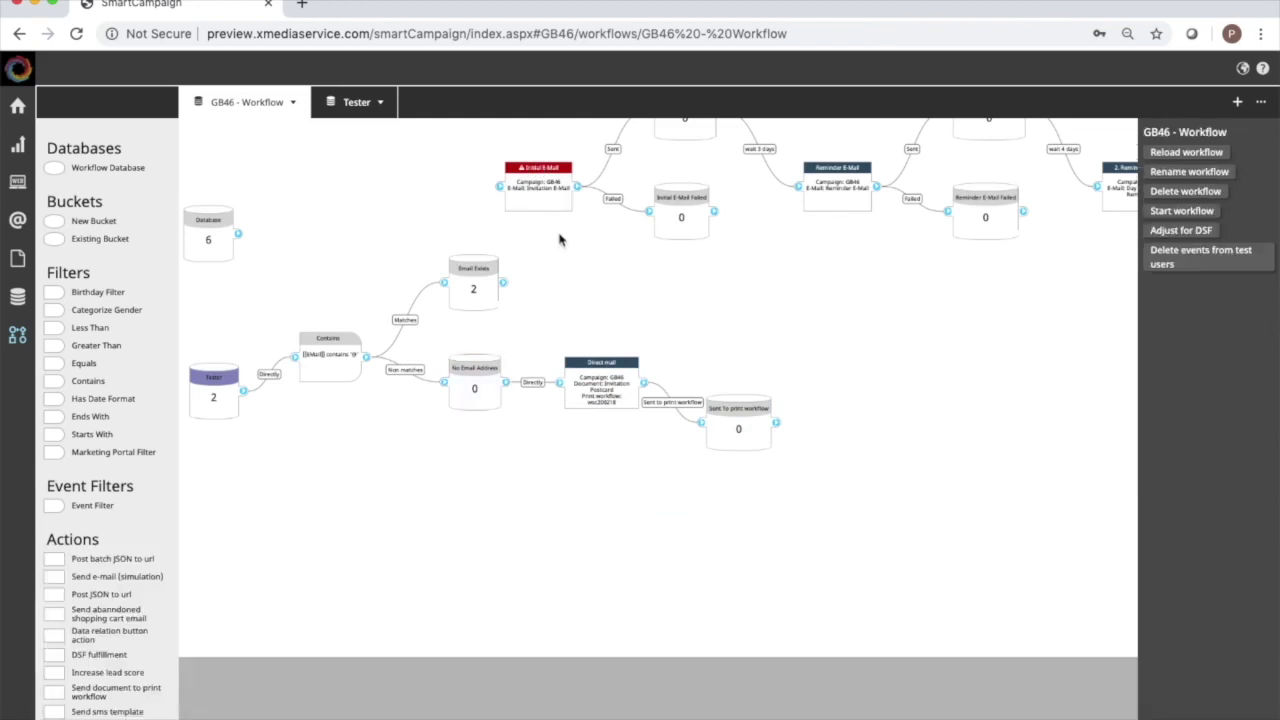
left_click(557, 172)
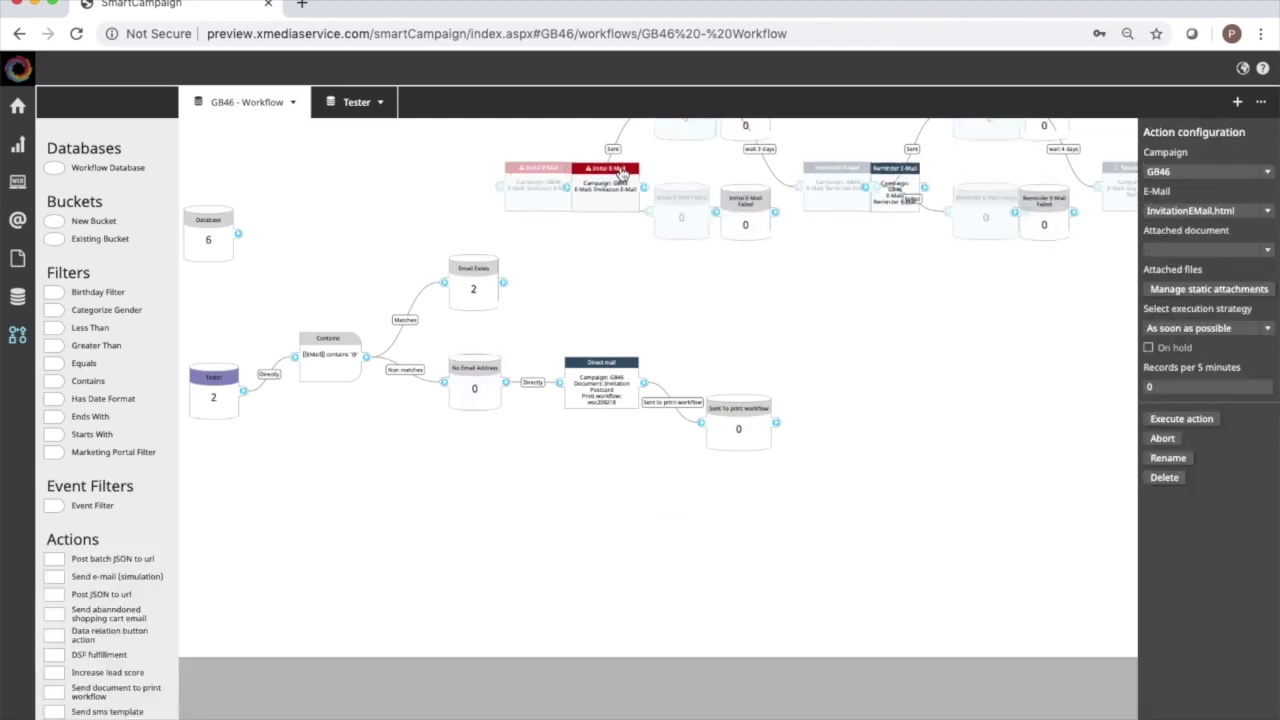
left_click_drag(505, 282, 566, 190)
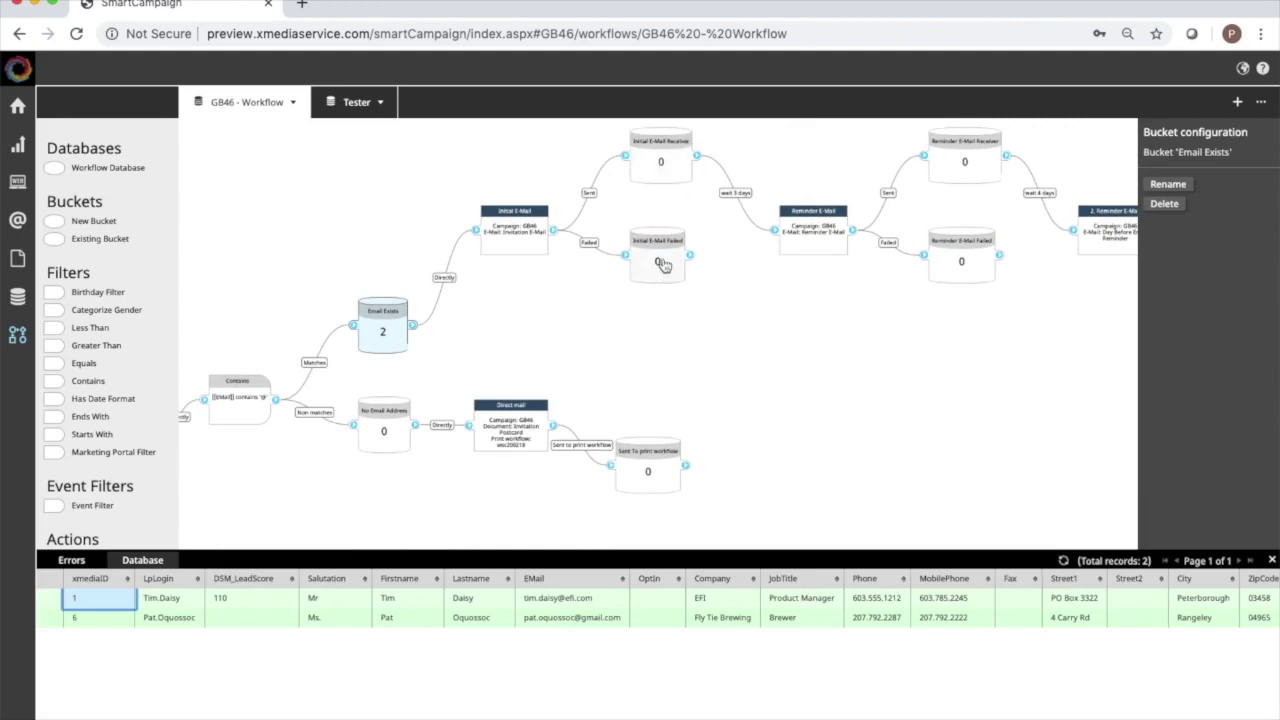
Reposition the Initial E-Mail Failed bucket down and left toward Direct mail.
left_click_drag(667, 256, 479, 428)
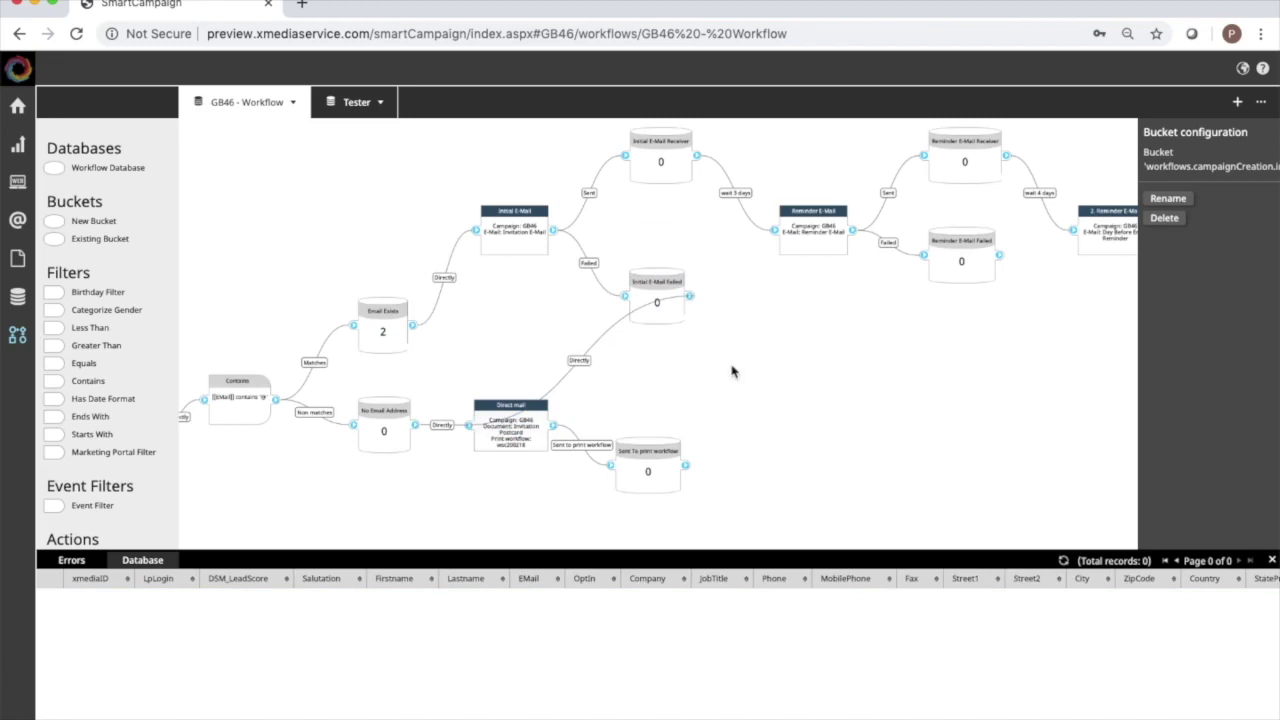
left_click_drag(669, 285, 600, 280)
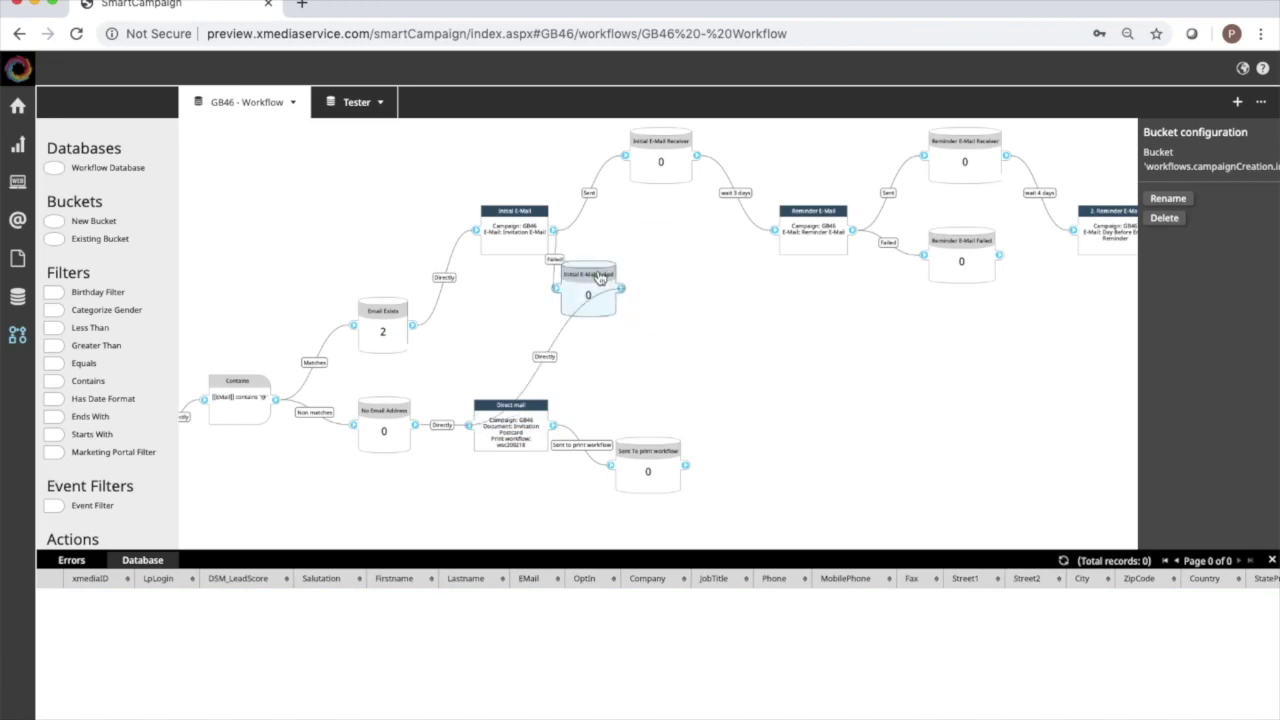
left_click(669, 322)
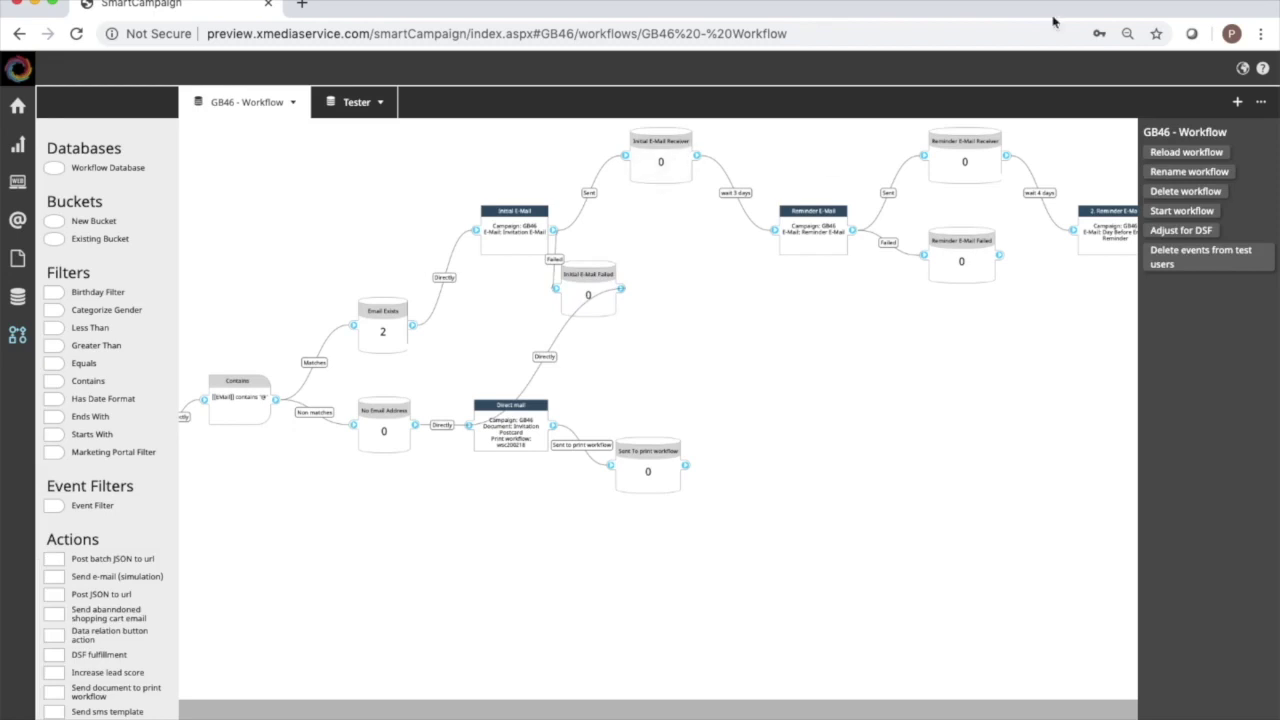
Delete the Wait 3 days connection from the workflow.
scroll(869, 345, "right", 5)
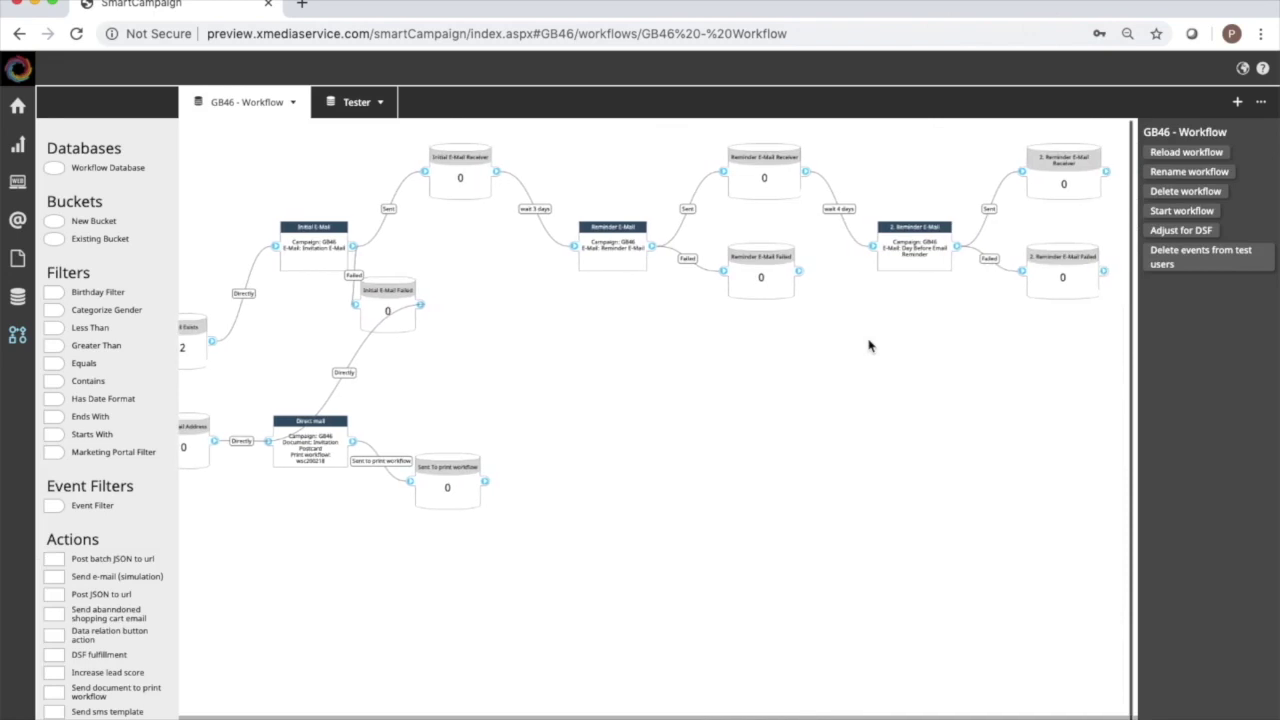
scroll(869, 345, "right", 1)
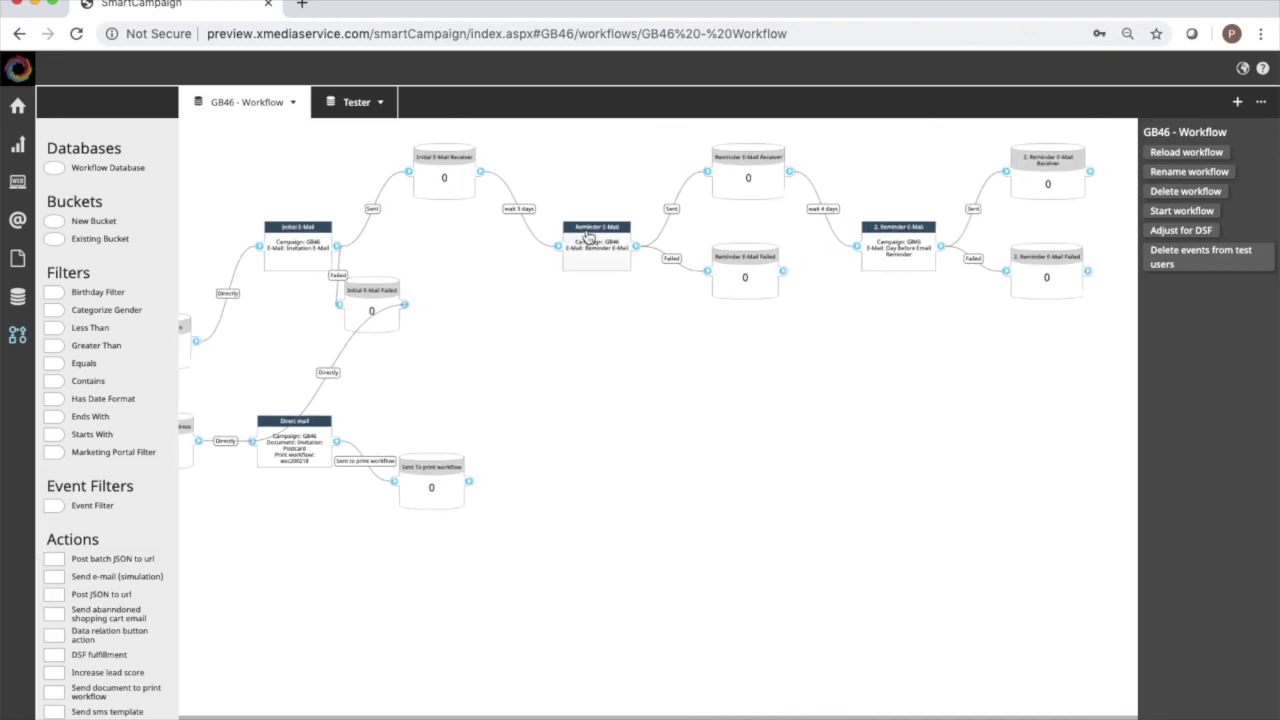
left_click(518, 211)
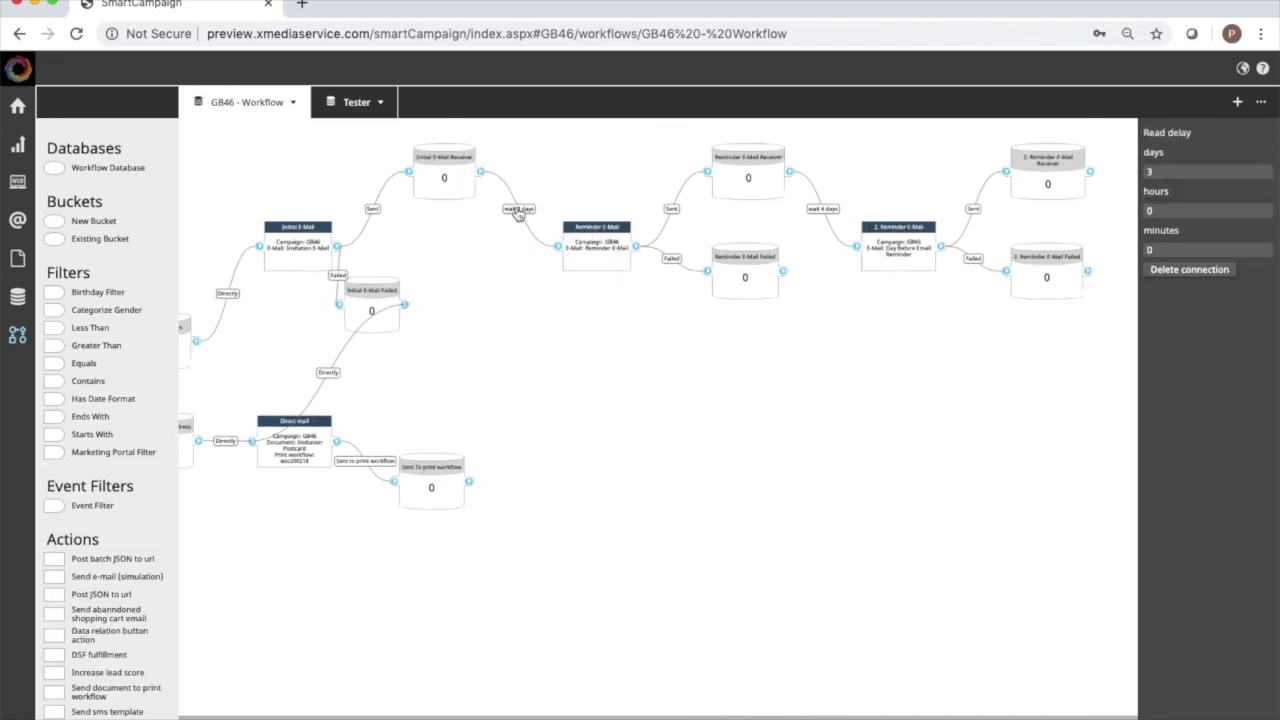
left_click(1170, 271)
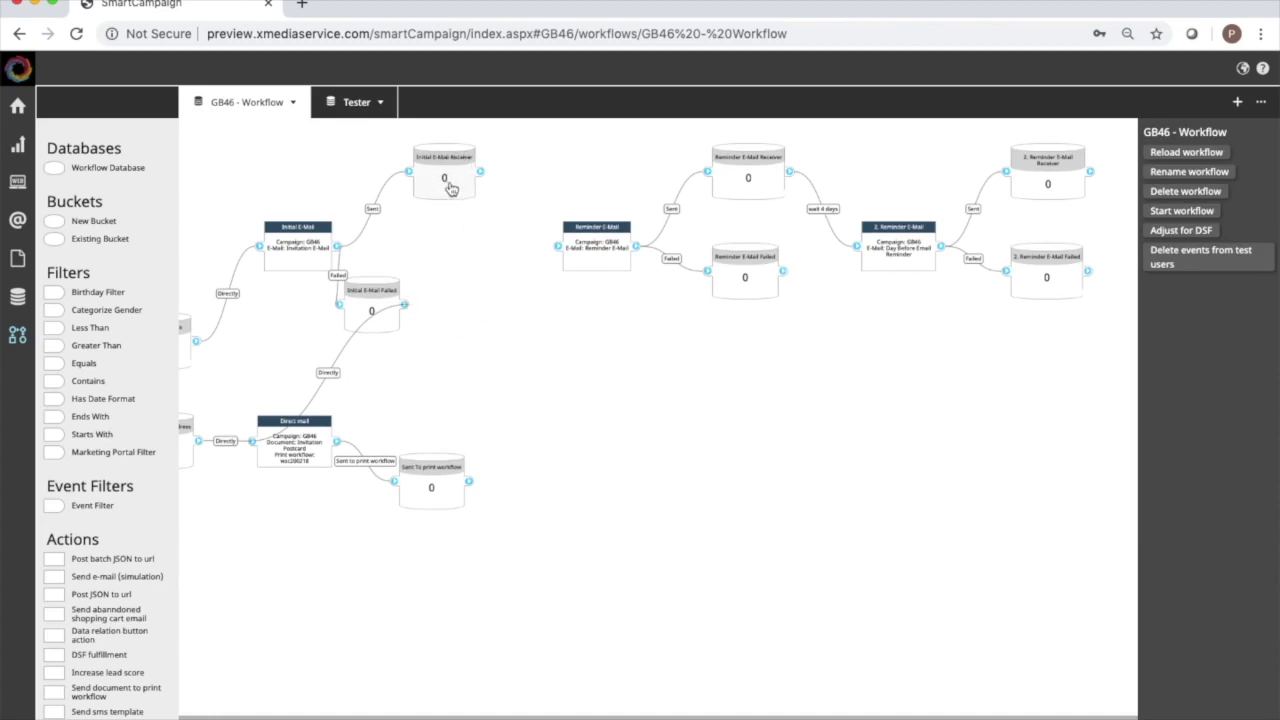
Move the Reminder E-Mail branch further right and switch to the campaign Storyboard.
left_click_drag(603, 233, 879, 287)
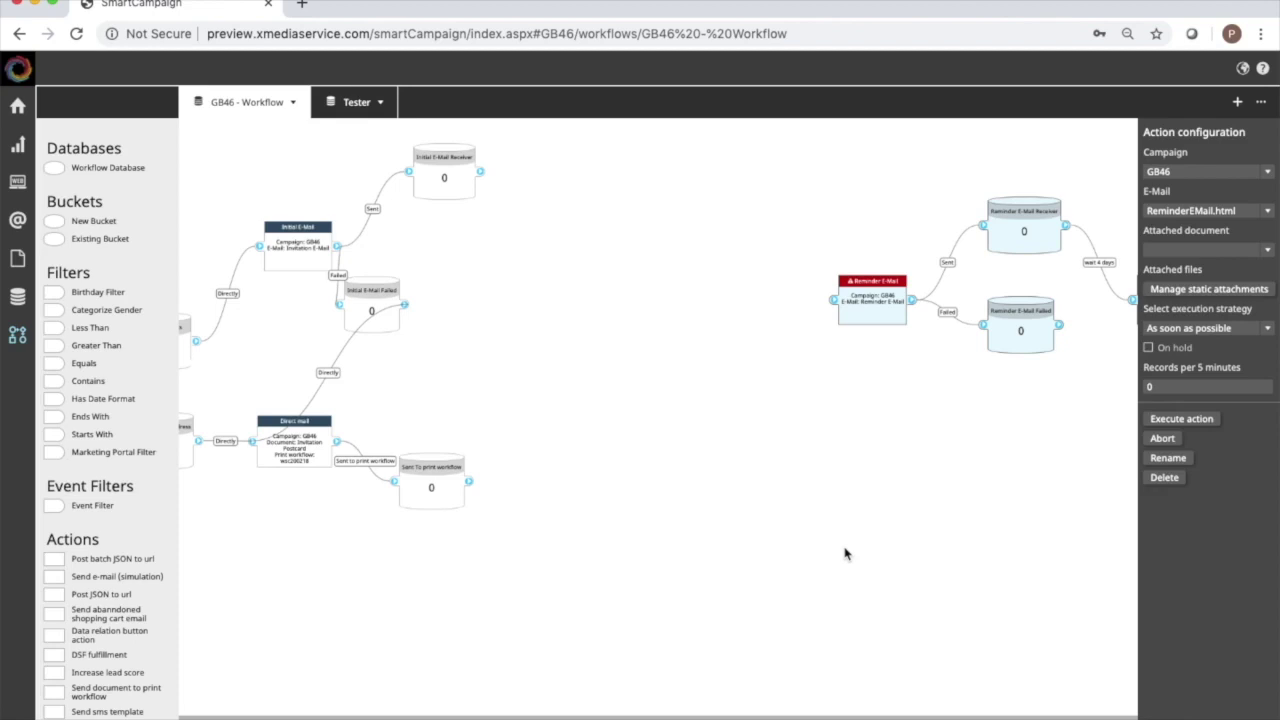
key("ctrl+k")
key("Return")
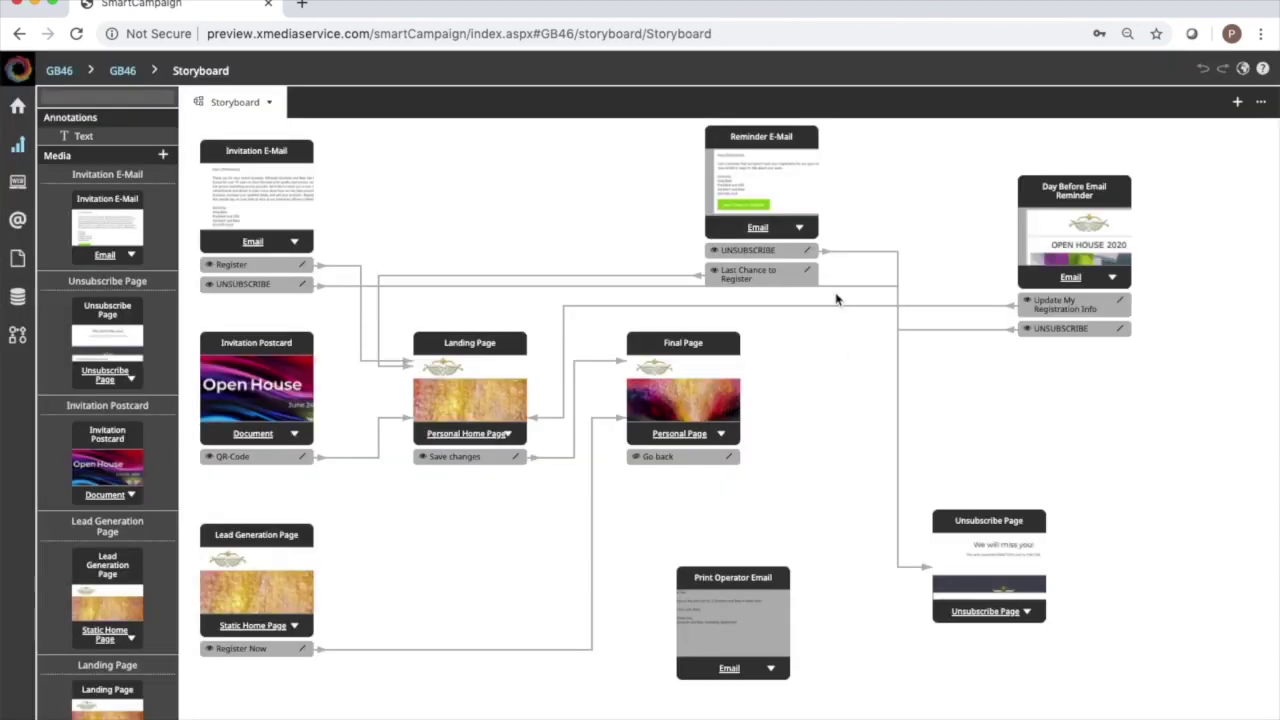
Review the Reminder E-Mail content in its editor, then return to the GB46 - Workflow page.
double_click(801, 163)
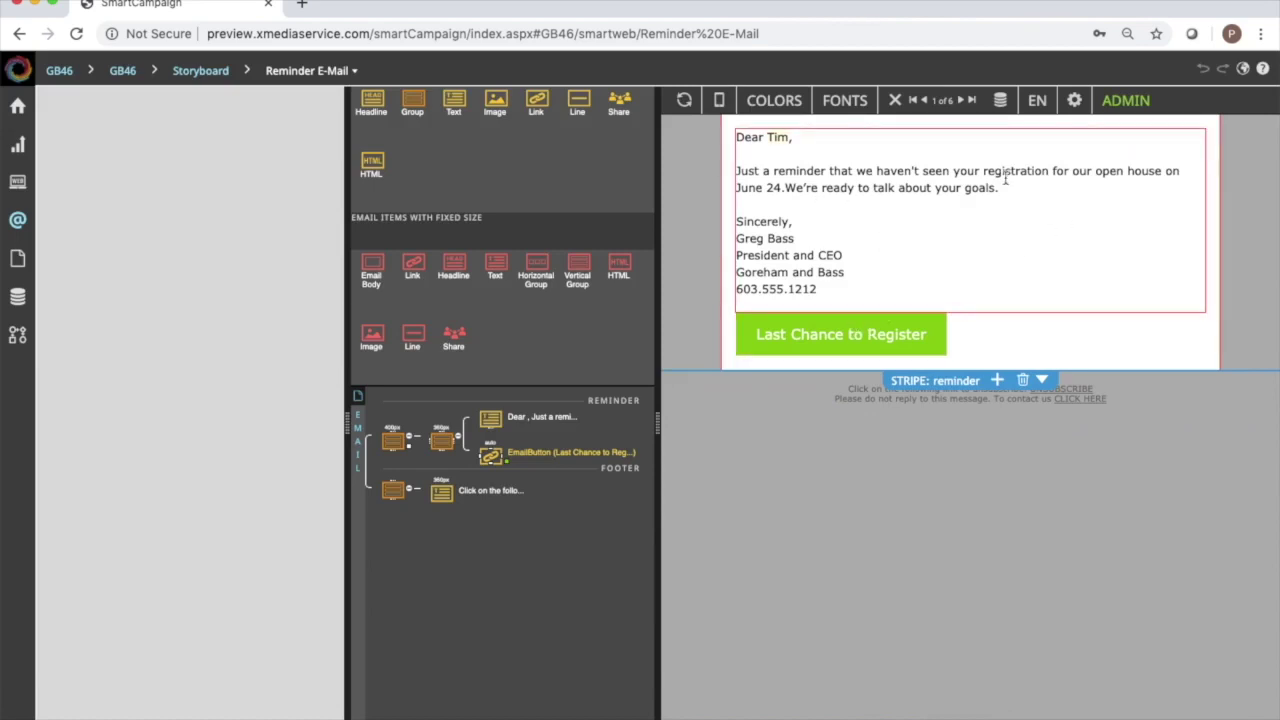
key("ctrl+Tab")
key("ctrl+Tab")
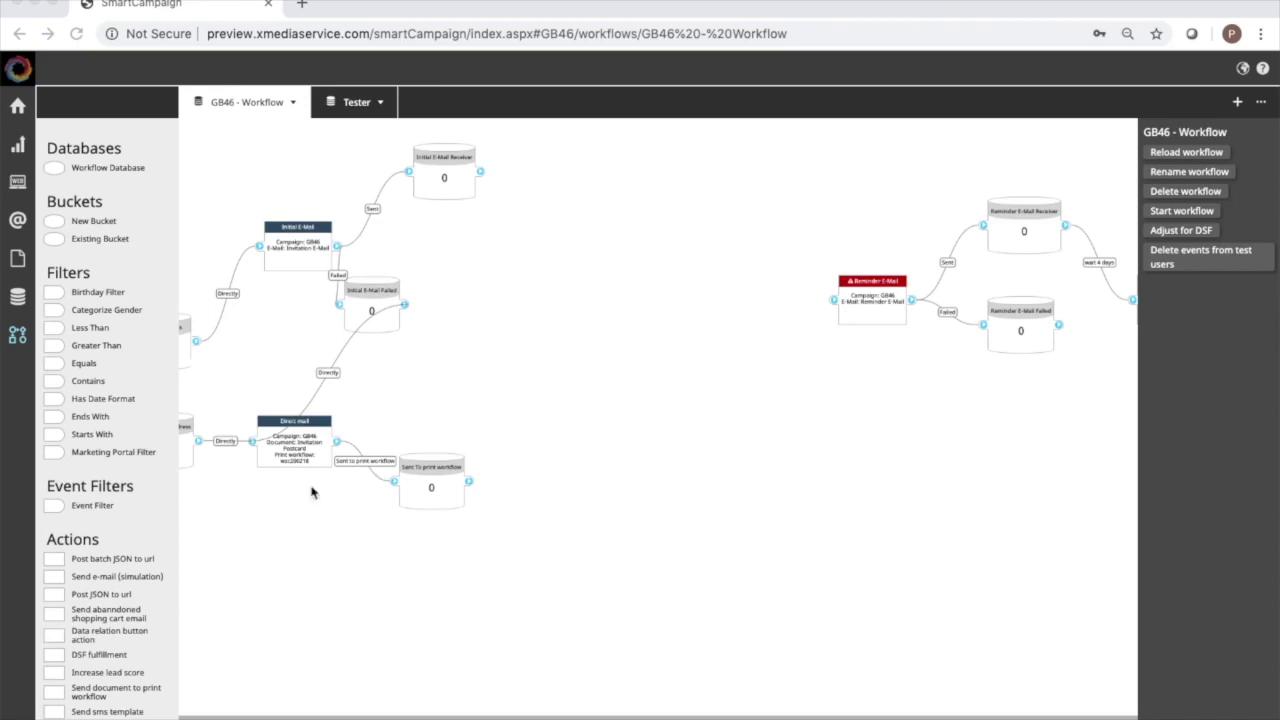
Drop an Event Filter onto the canvas and delete the extra lower-right filter.
left_click(57, 512)
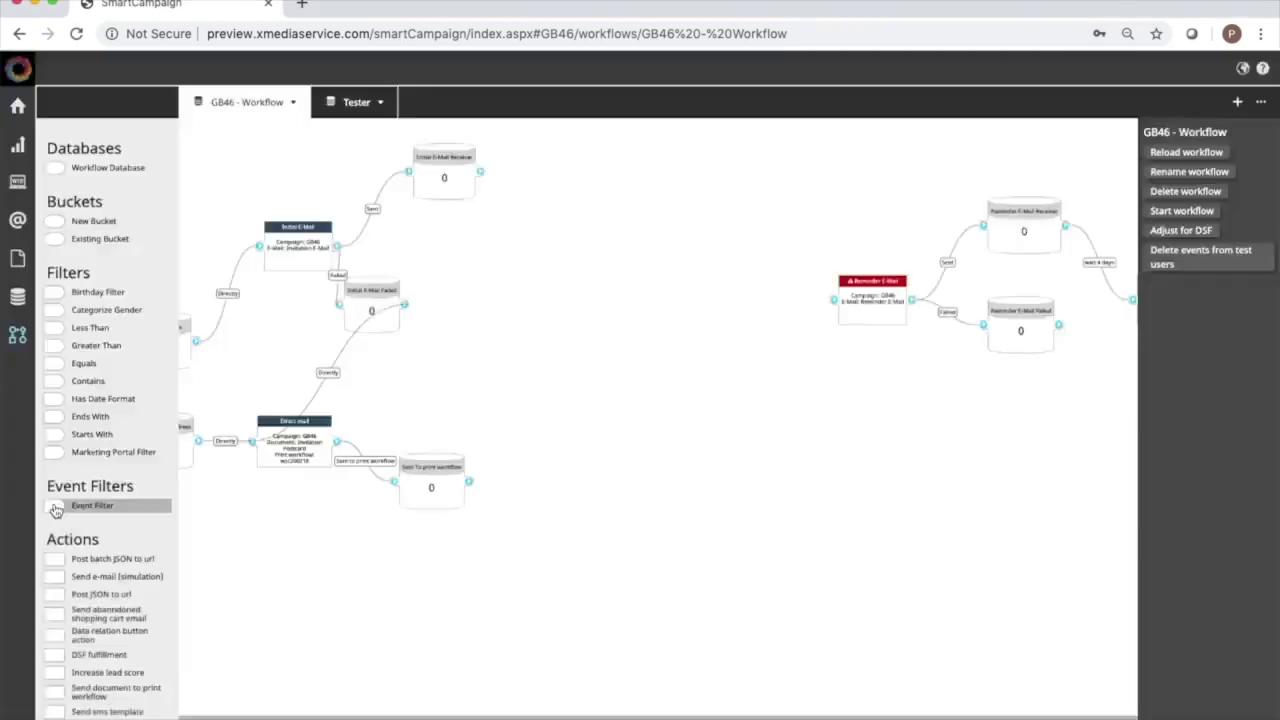
left_click_drag(55, 510, 546, 611)
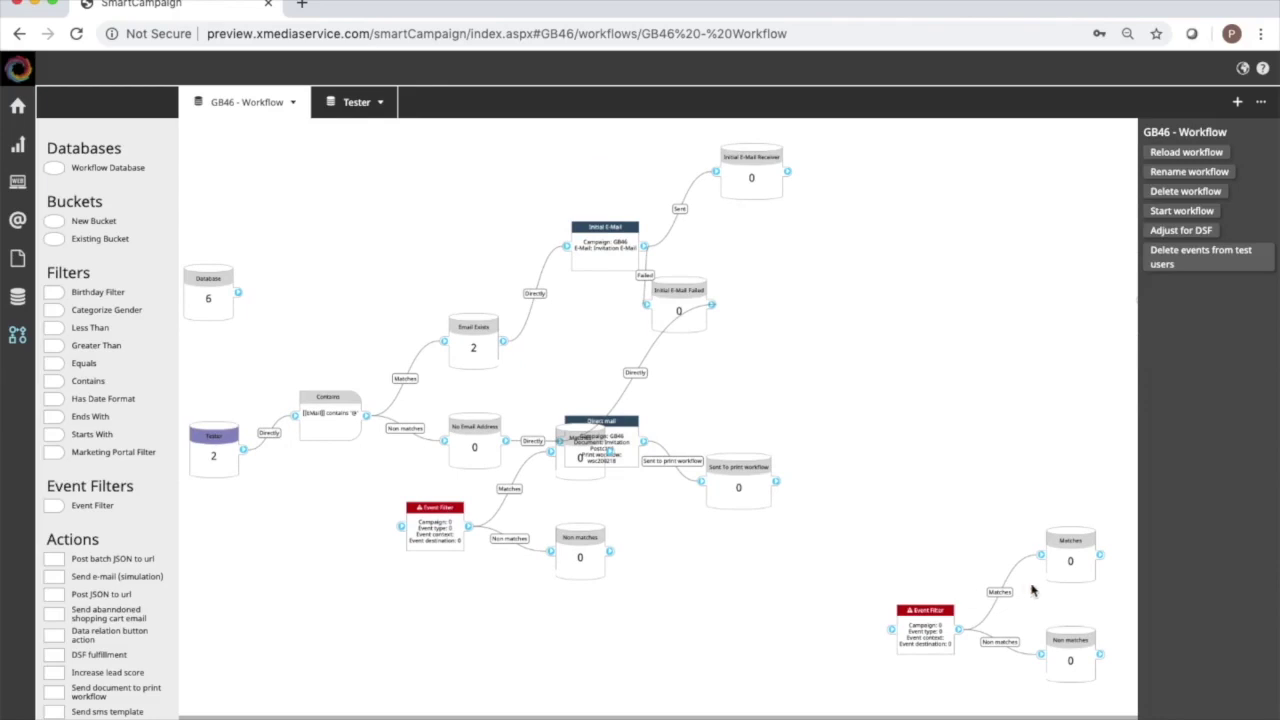
left_click(925, 624)
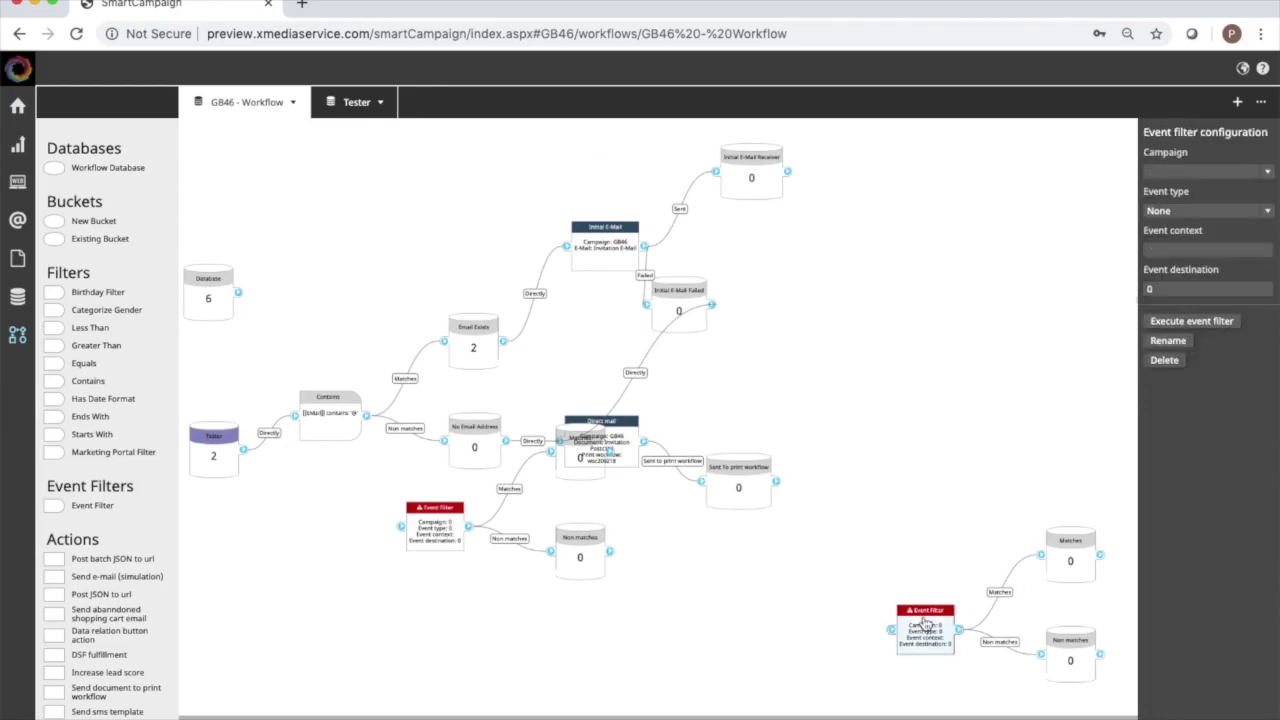
left_click(1168, 362)
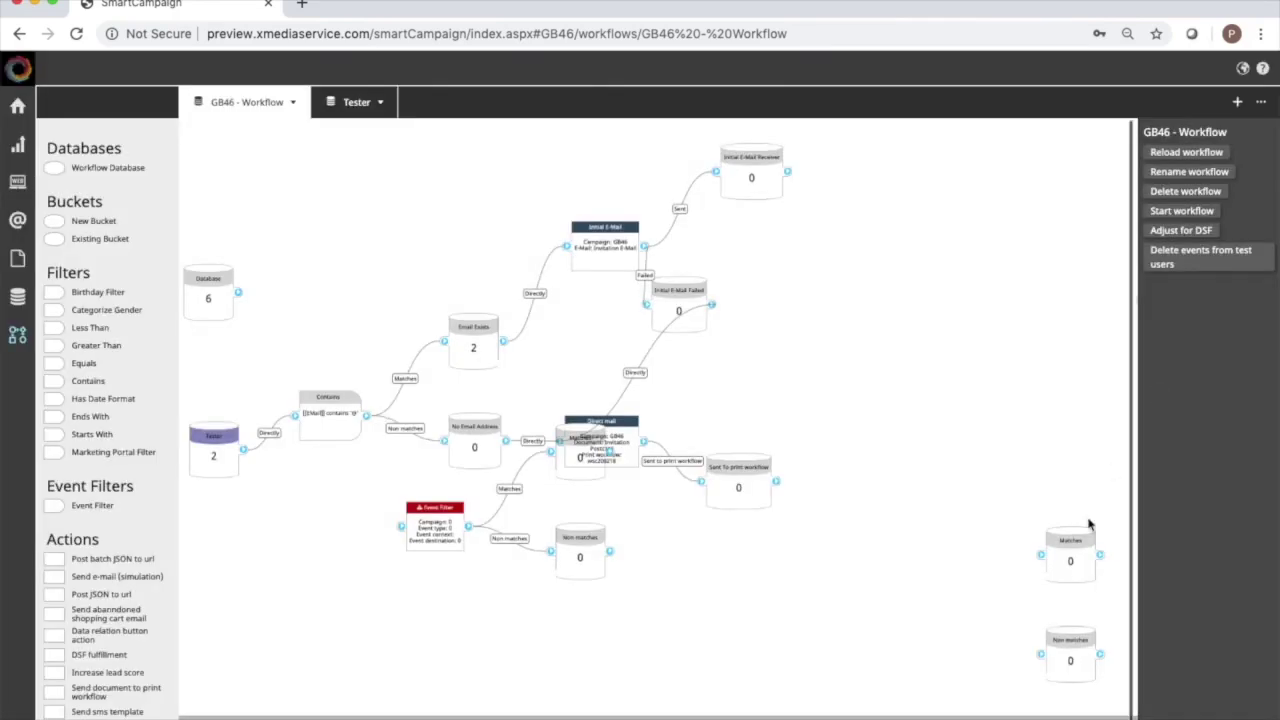
Remove the leftover Matches and Non matches buckets, dismissing the error message.
left_click(1070, 560)
left_click(1165, 204)
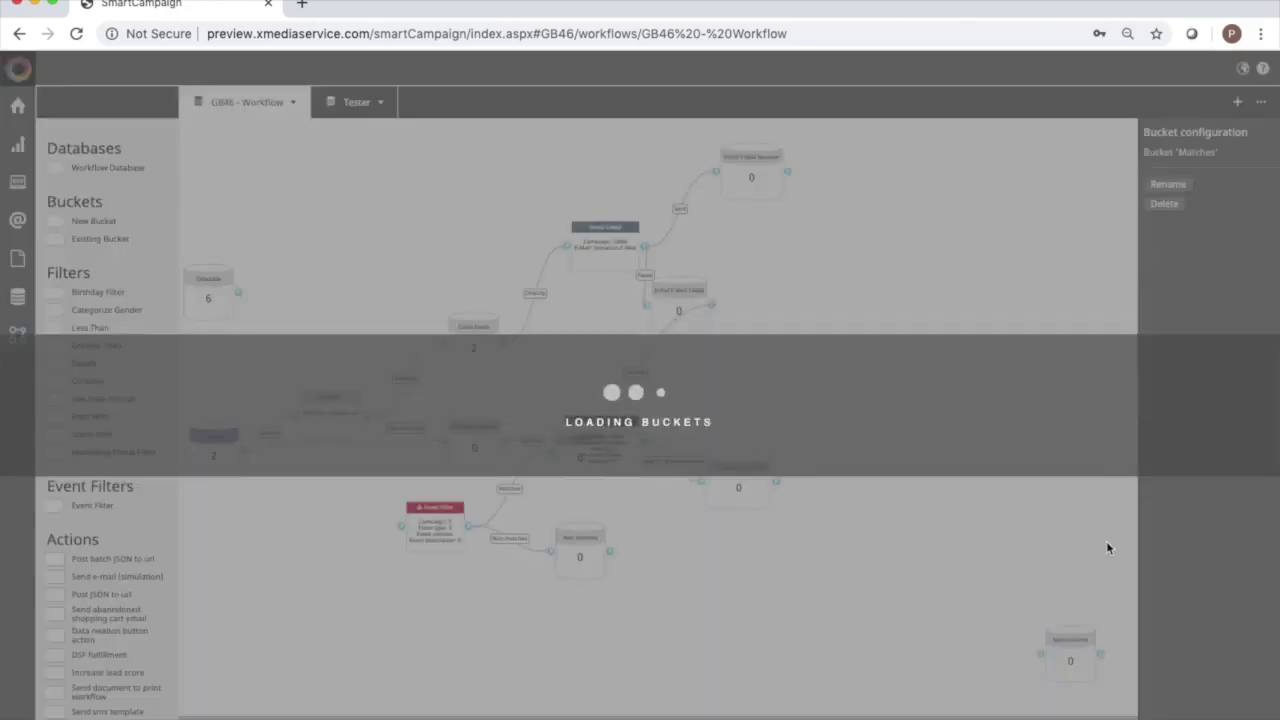
left_click(752, 496)
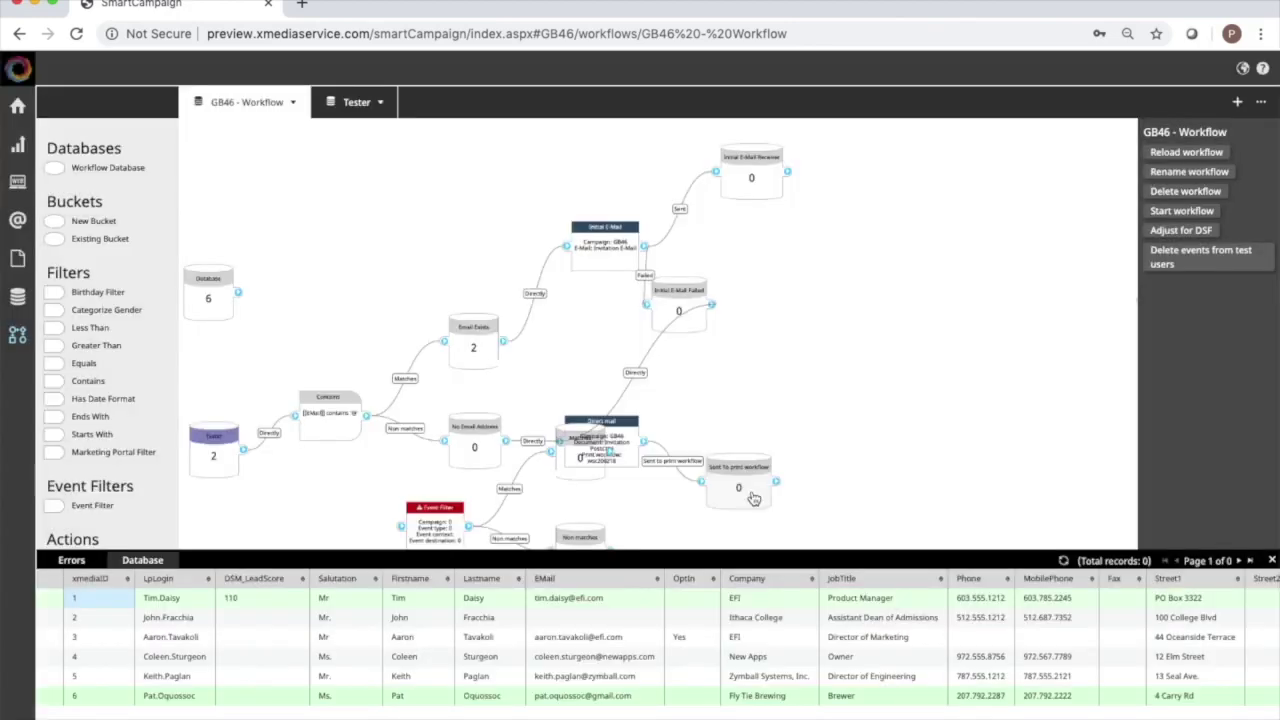
scroll(930, 410, "down", 5)
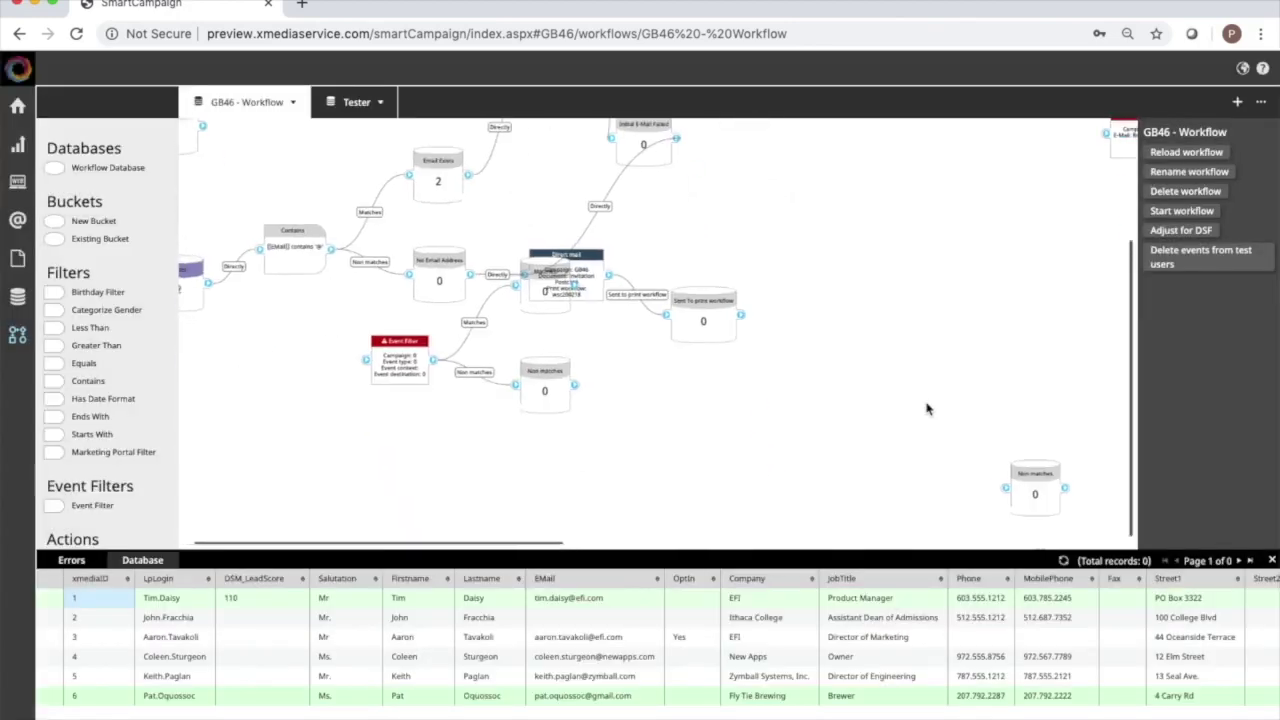
left_click(1030, 492)
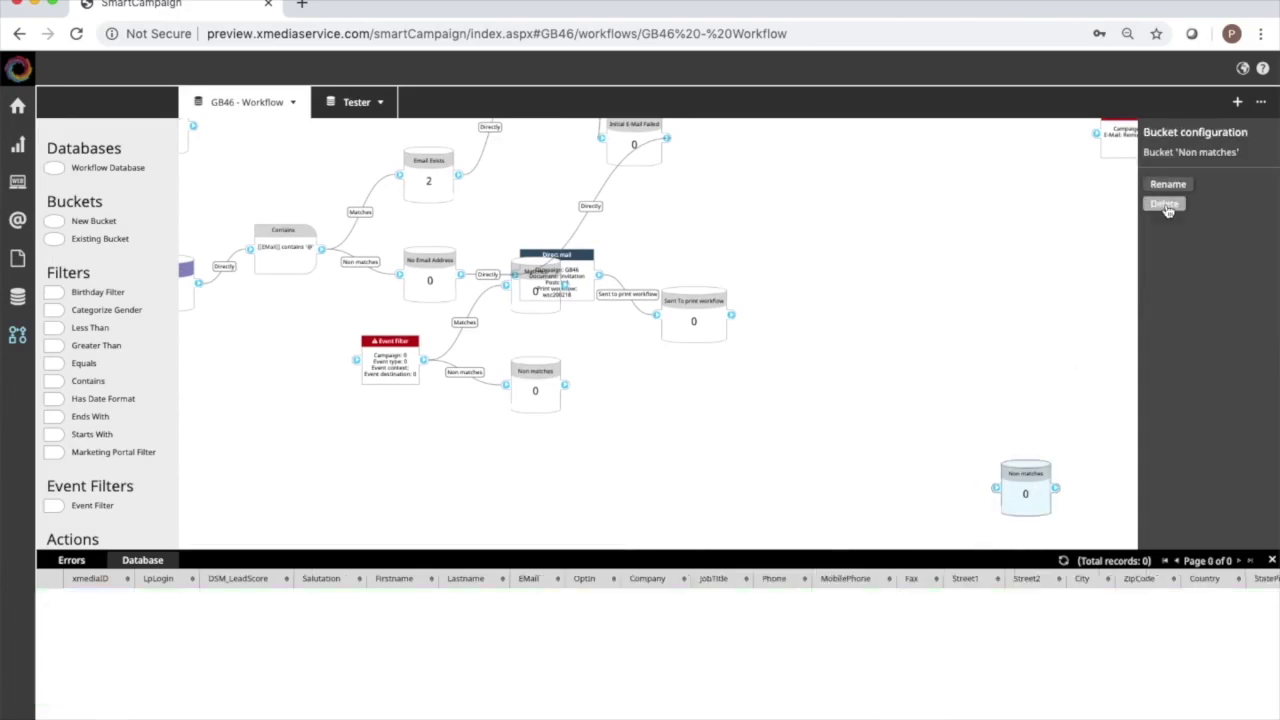
left_click(1164, 204)
Place the Event Filter and its Matches and Non matches buckets right of the print branch.
left_click(397, 350)
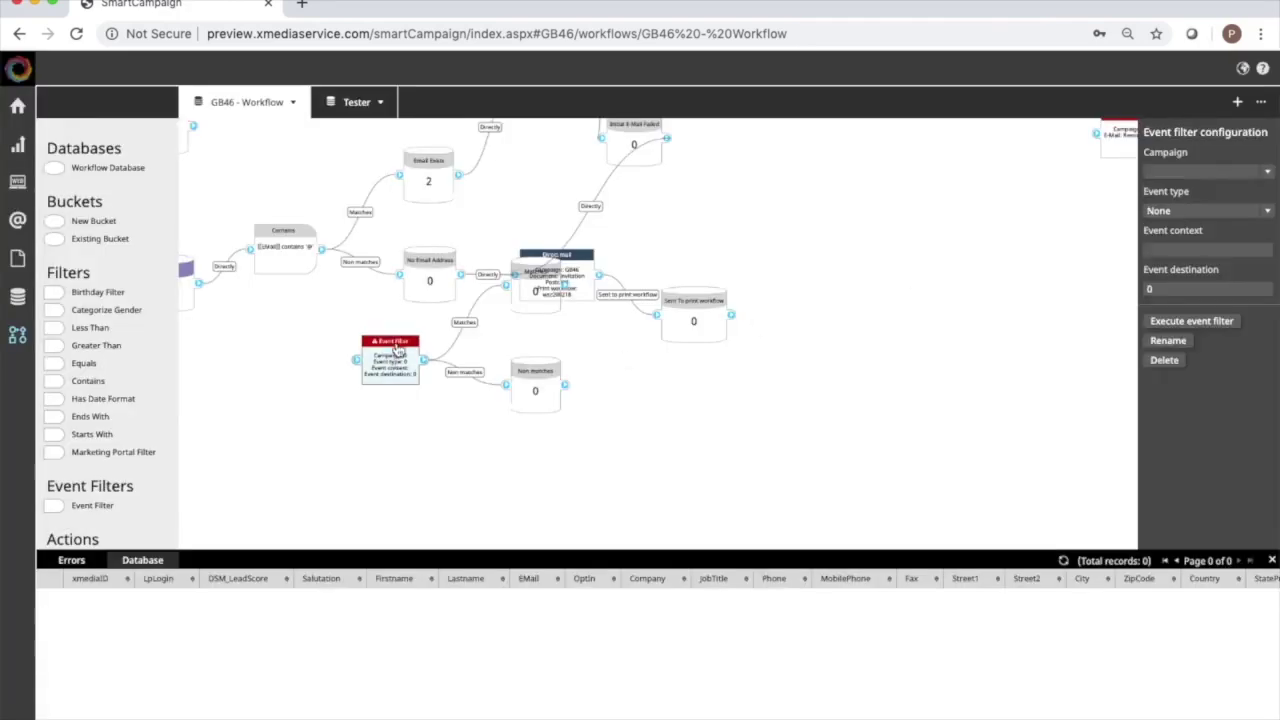
left_click_drag(397, 347, 853, 254)
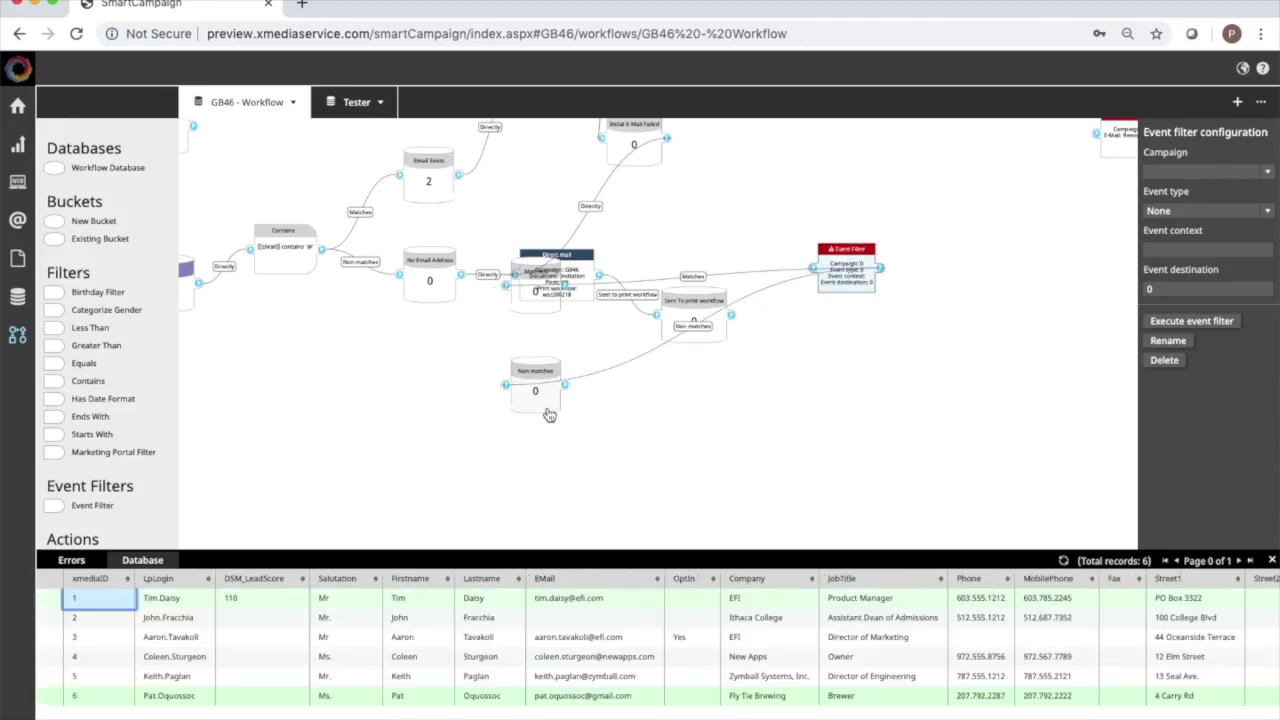
left_click_drag(549, 414, 988, 370)
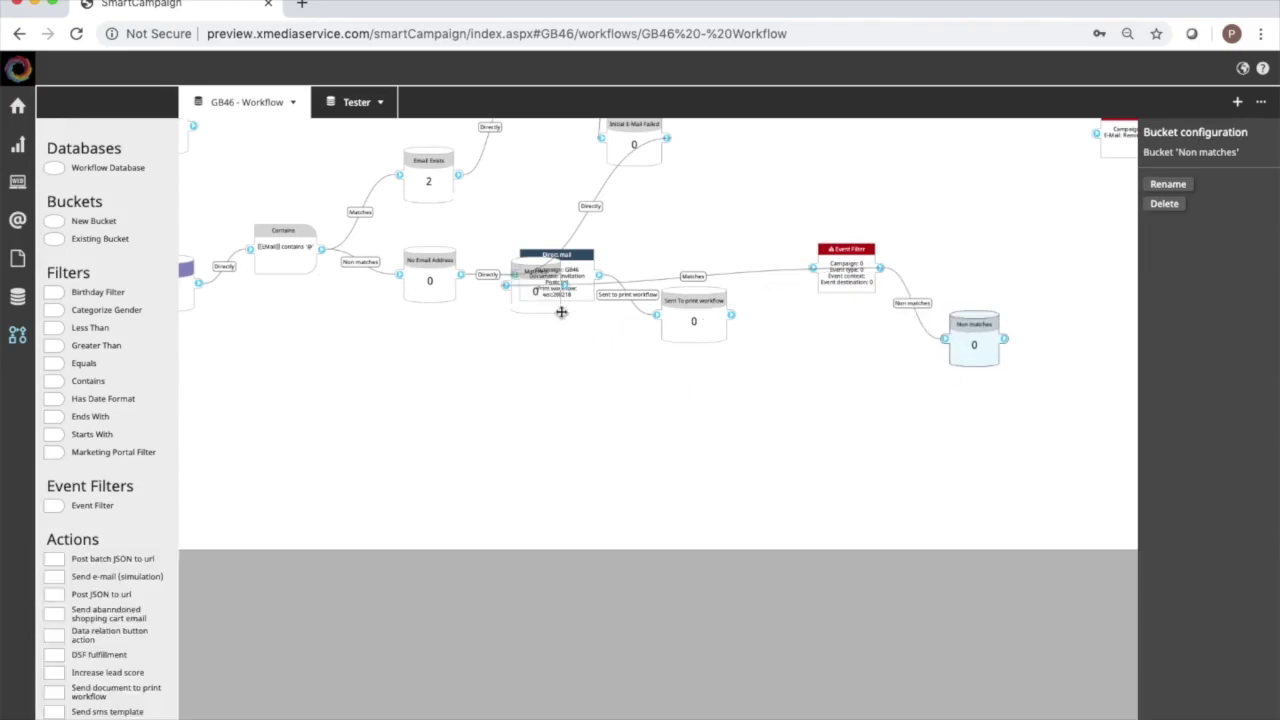
left_click_drag(586, 474, 1035, 390)
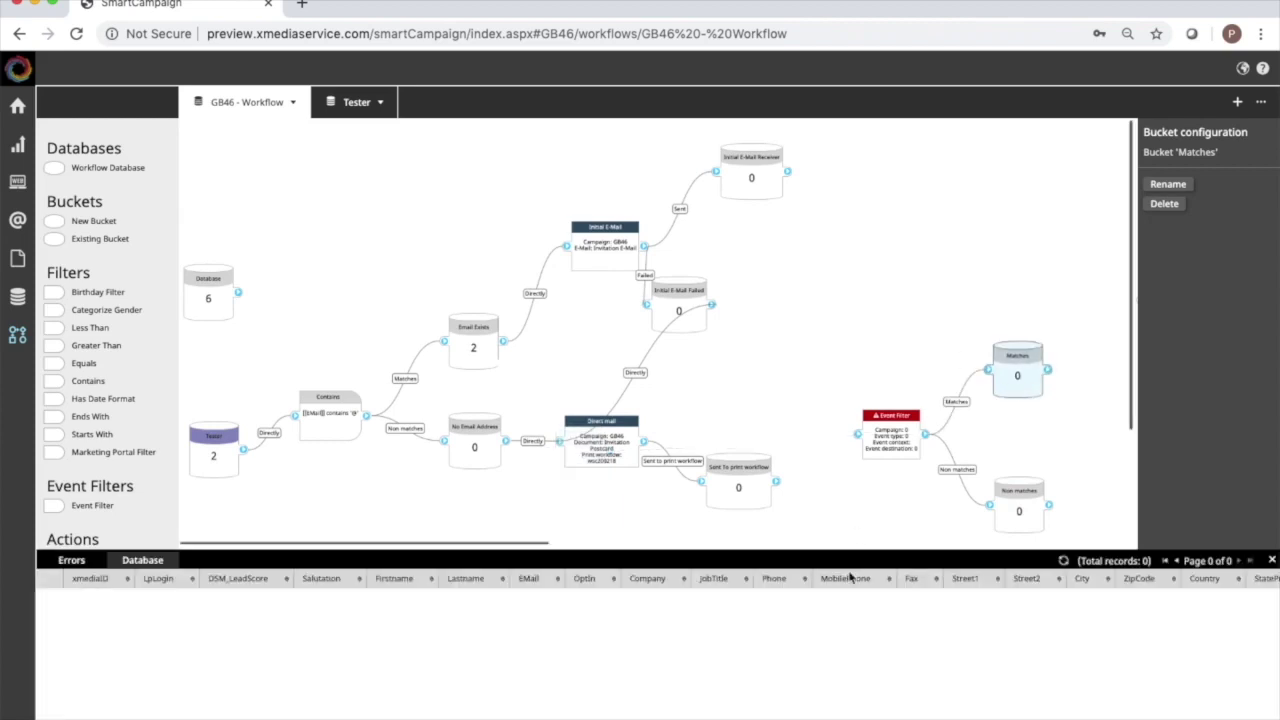
Raise the Event Filter and its buckets higher on the workflow.
left_click(900, 486)
left_click_drag(897, 432, 875, 248)
left_click(779, 346)
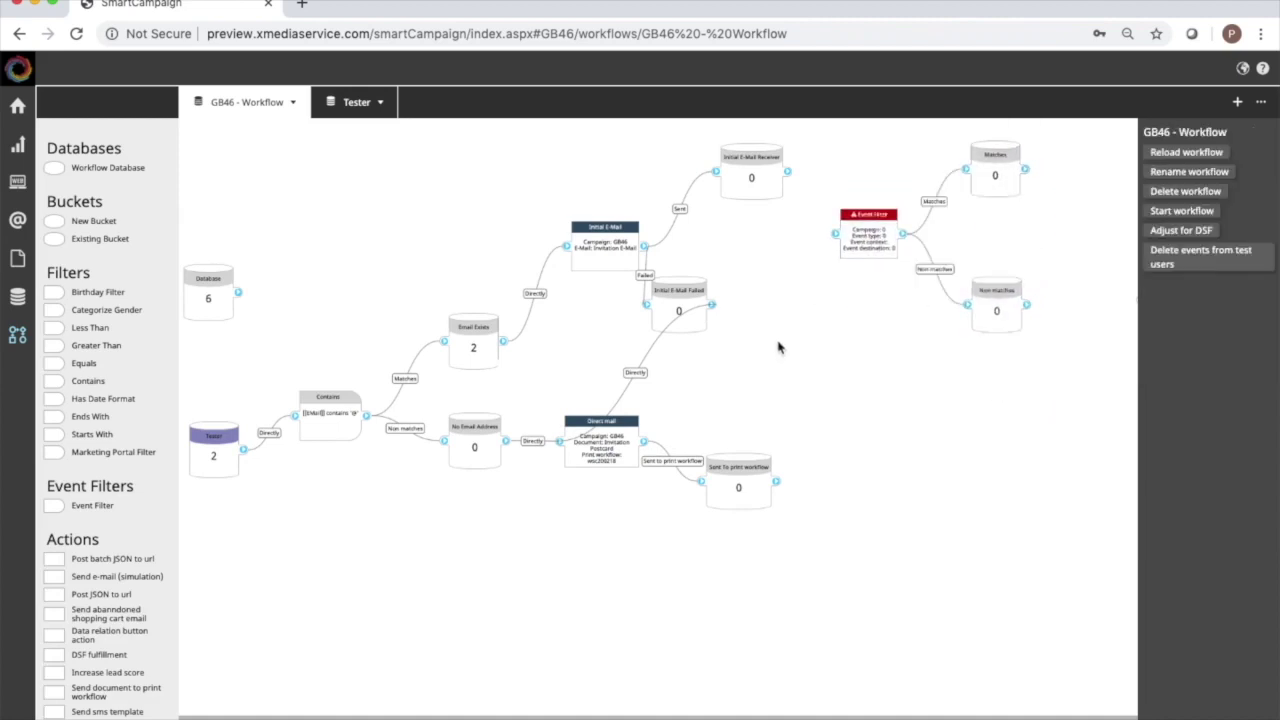
scroll(779, 346, "right", 5)
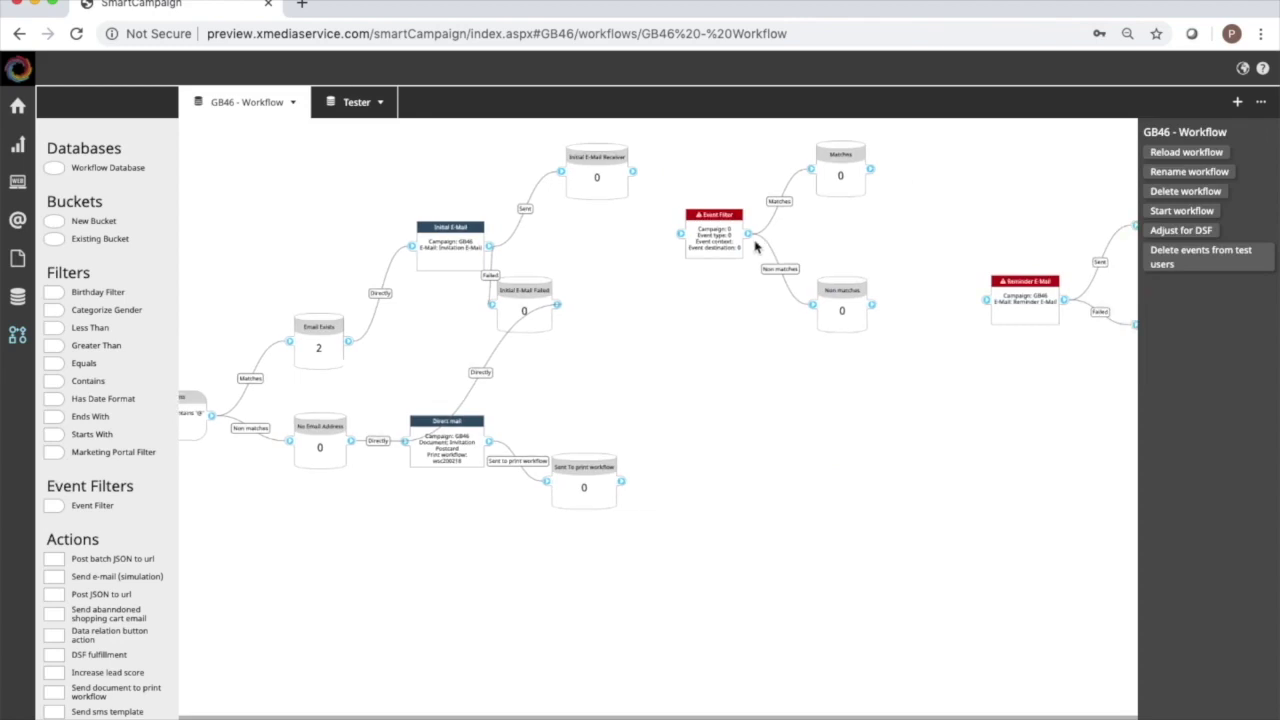
Set the Event Filter's campaign to GB46 and open the Event type list.
left_click(698, 256)
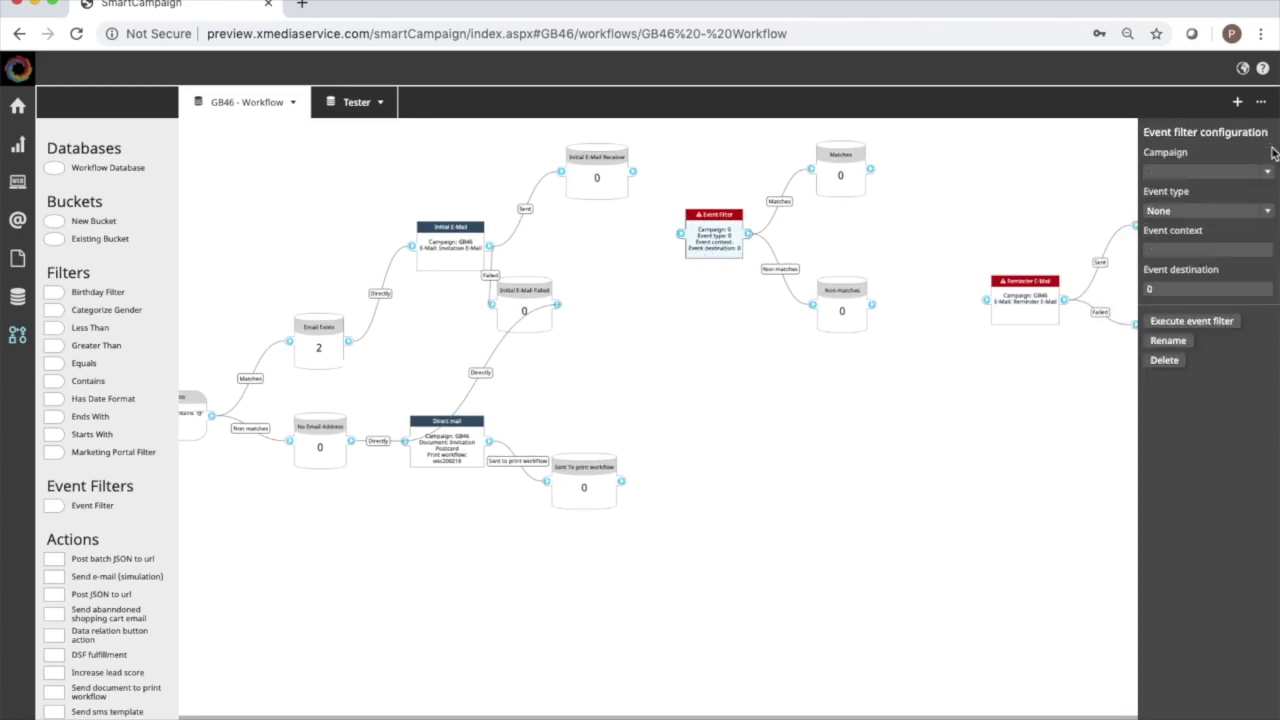
left_click(1268, 177)
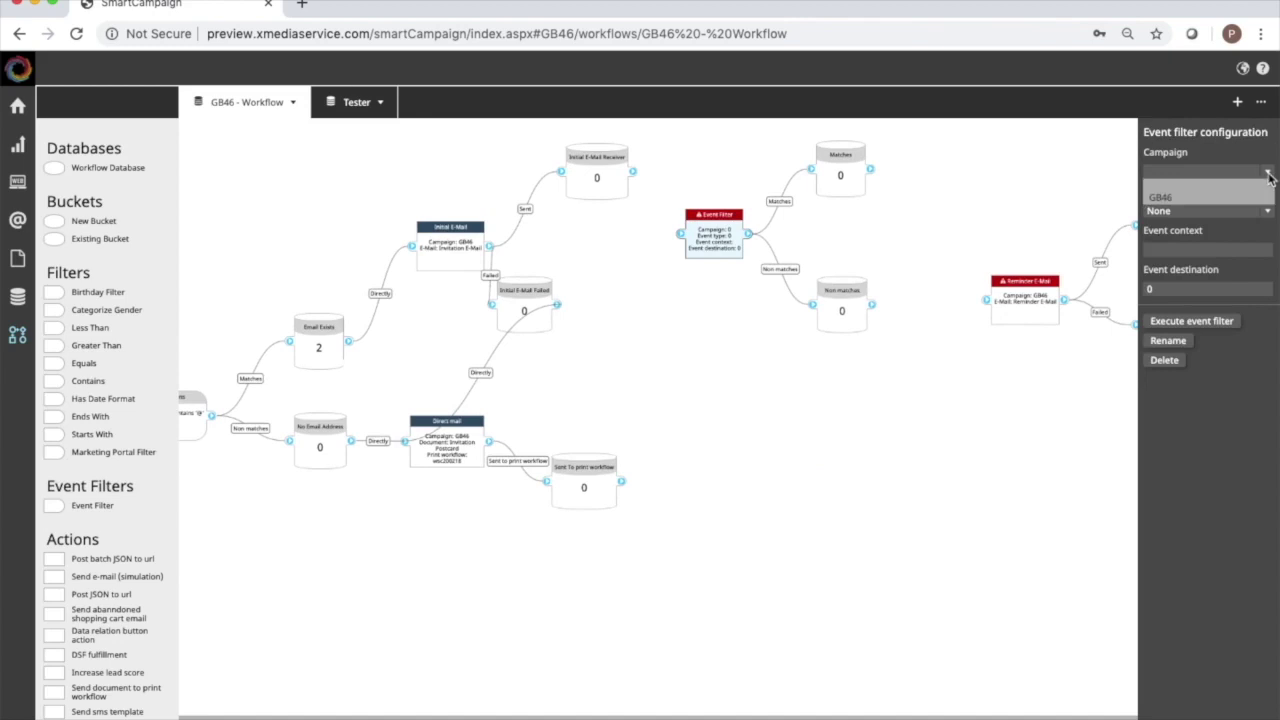
left_click(1228, 205)
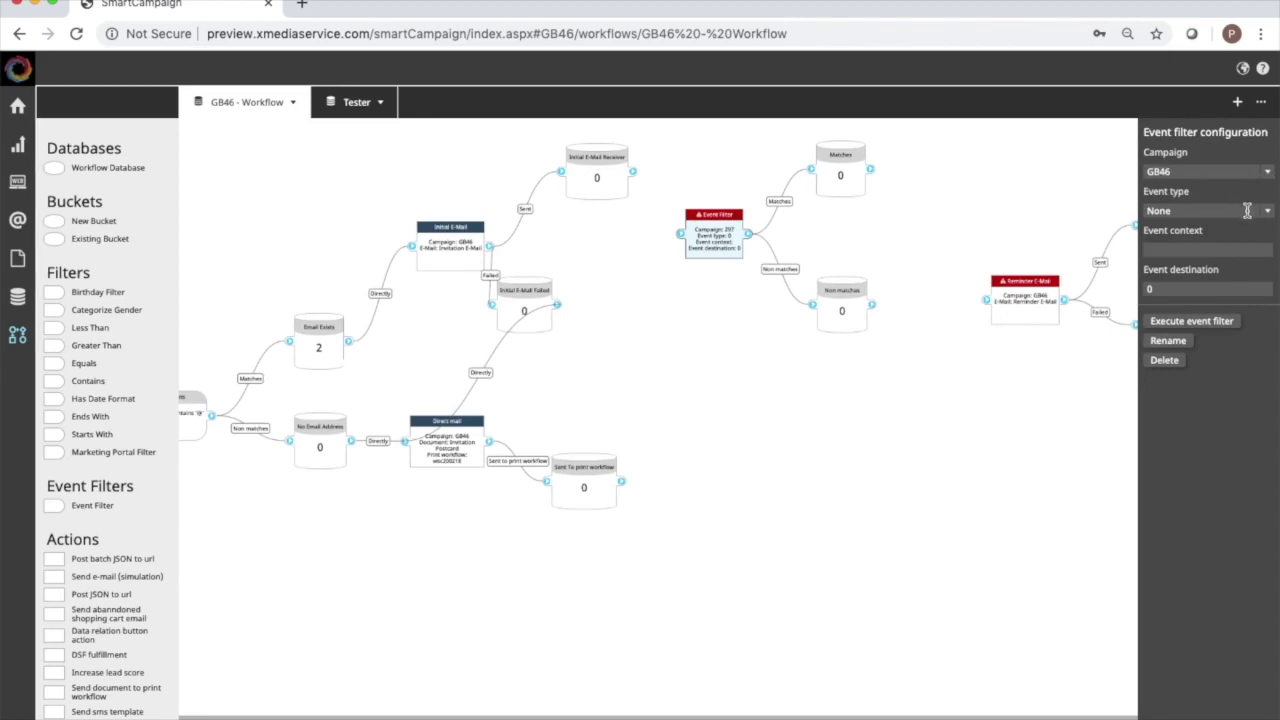
left_click(1268, 212)
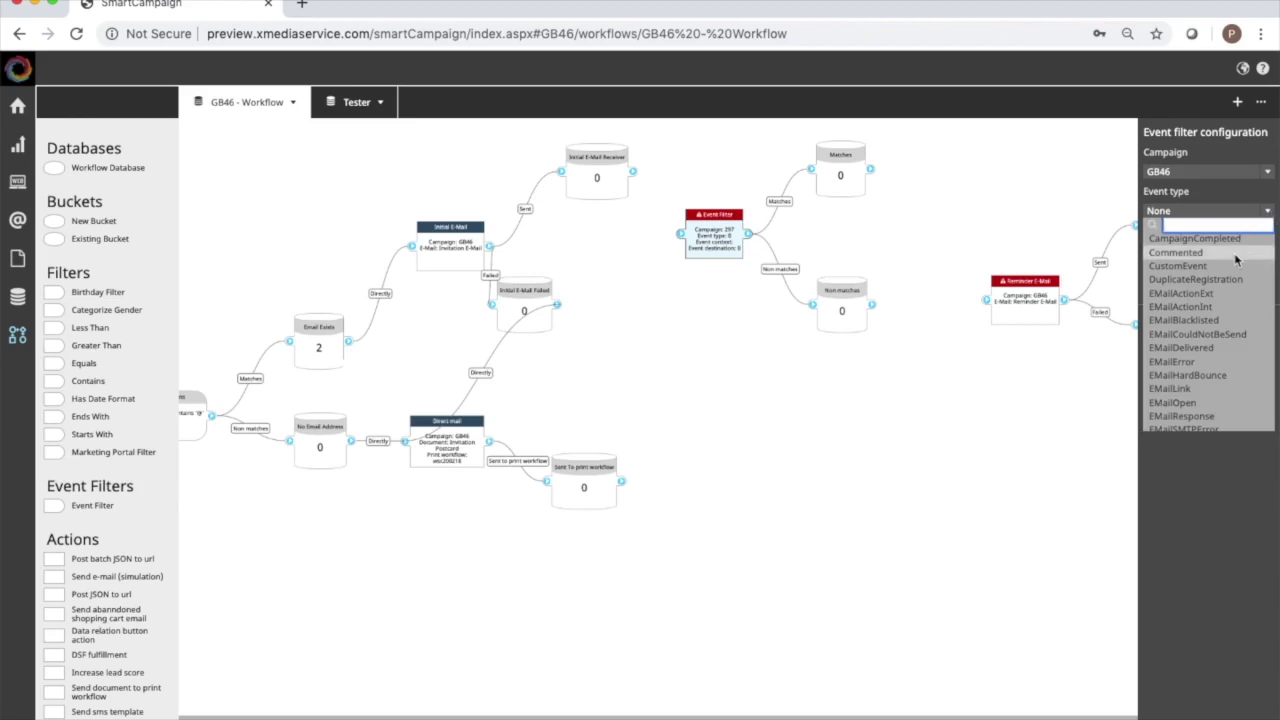
Switch to the campaign Storyboard using the recent pages switcher.
key("ctrl+e")
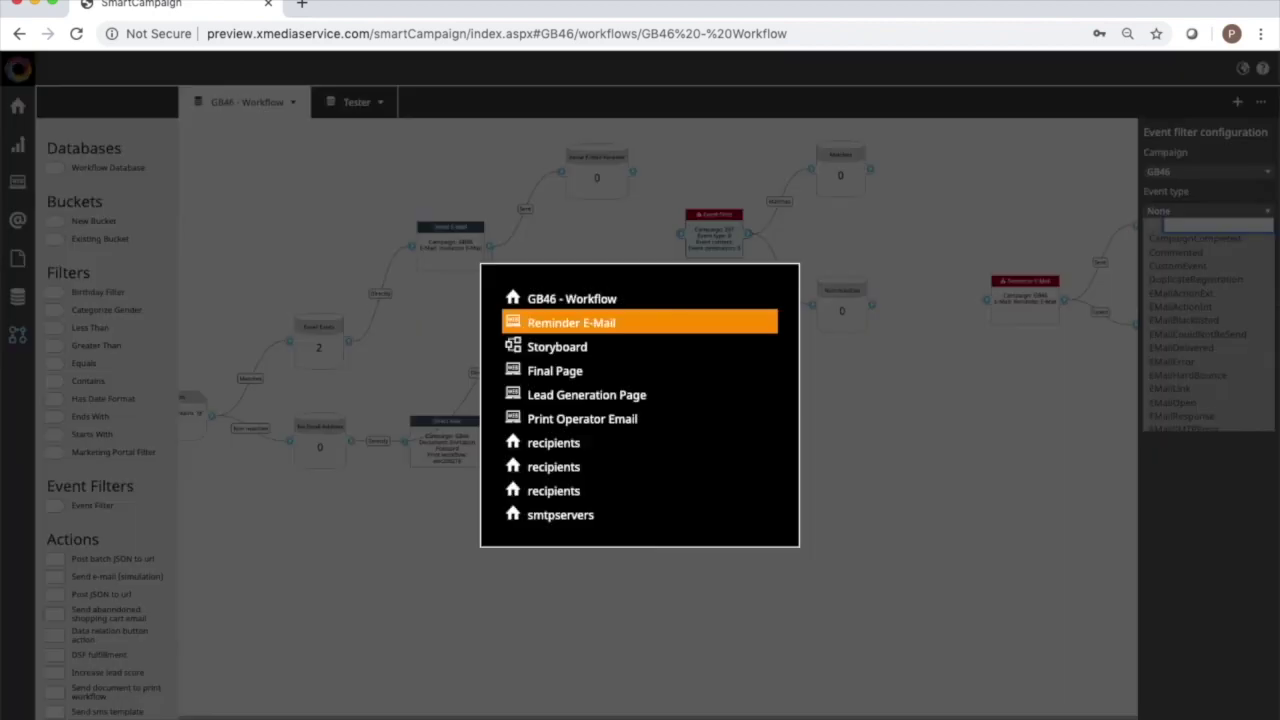
key("Down")
key("Return")
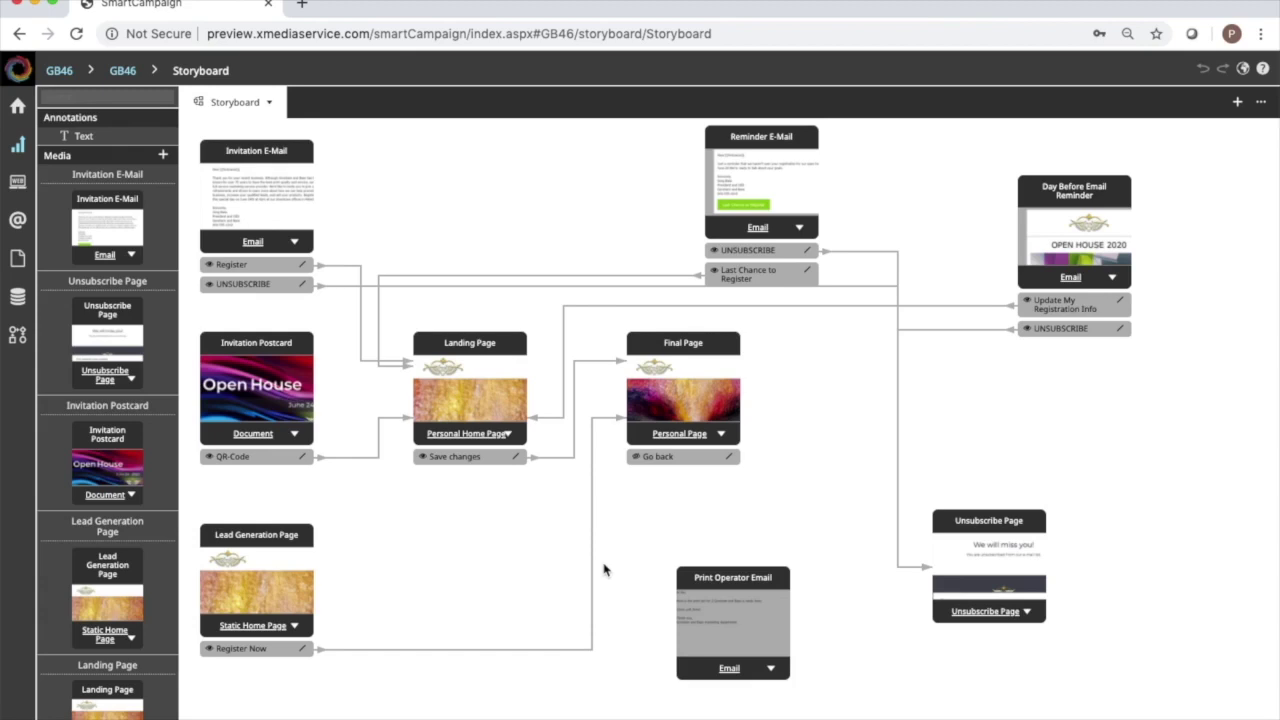
In the GB46 workflow, set the Event Filter to event type Visited with context FinalPage.html.
key("ctrl+Tab")
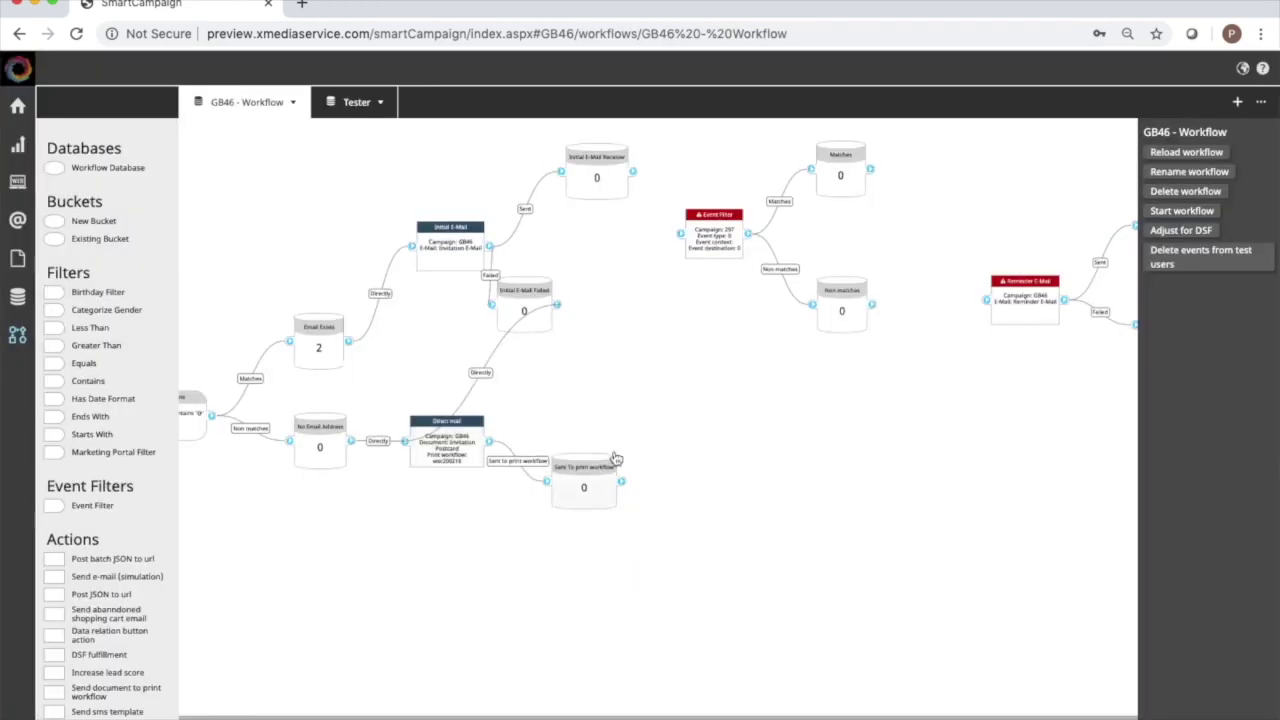
left_click(717, 252)
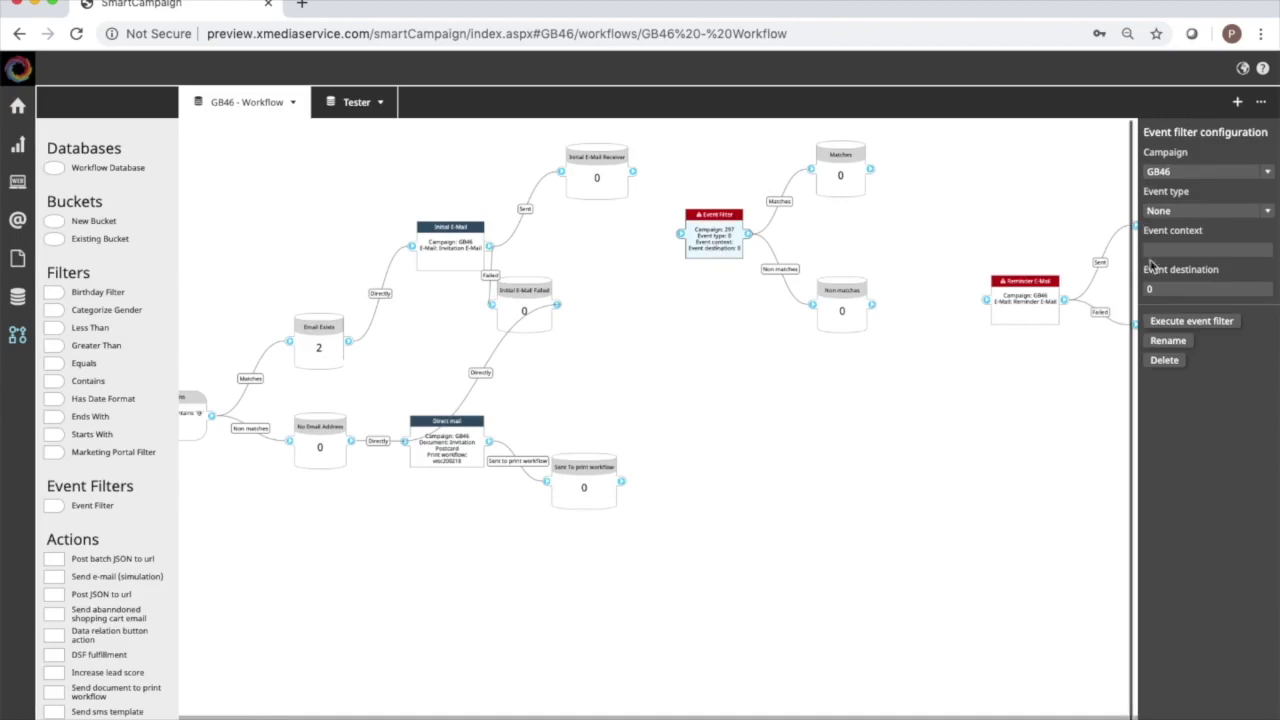
left_click(1268, 213)
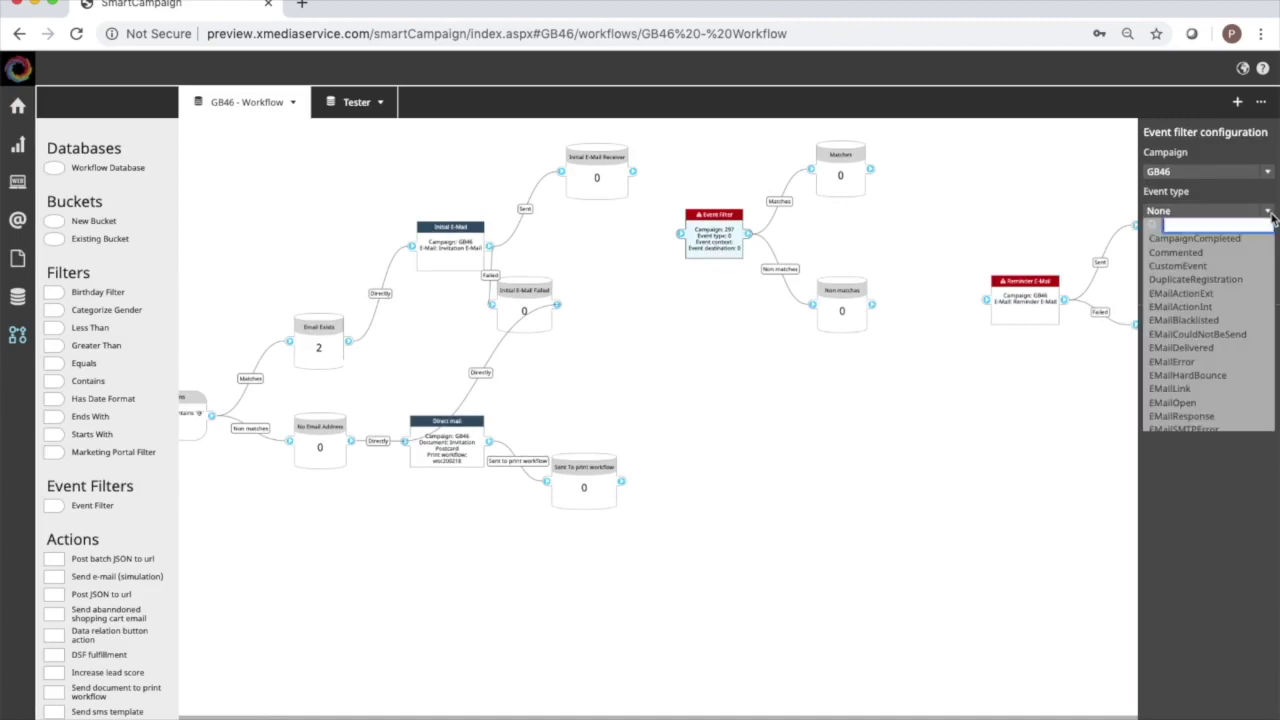
type("v")
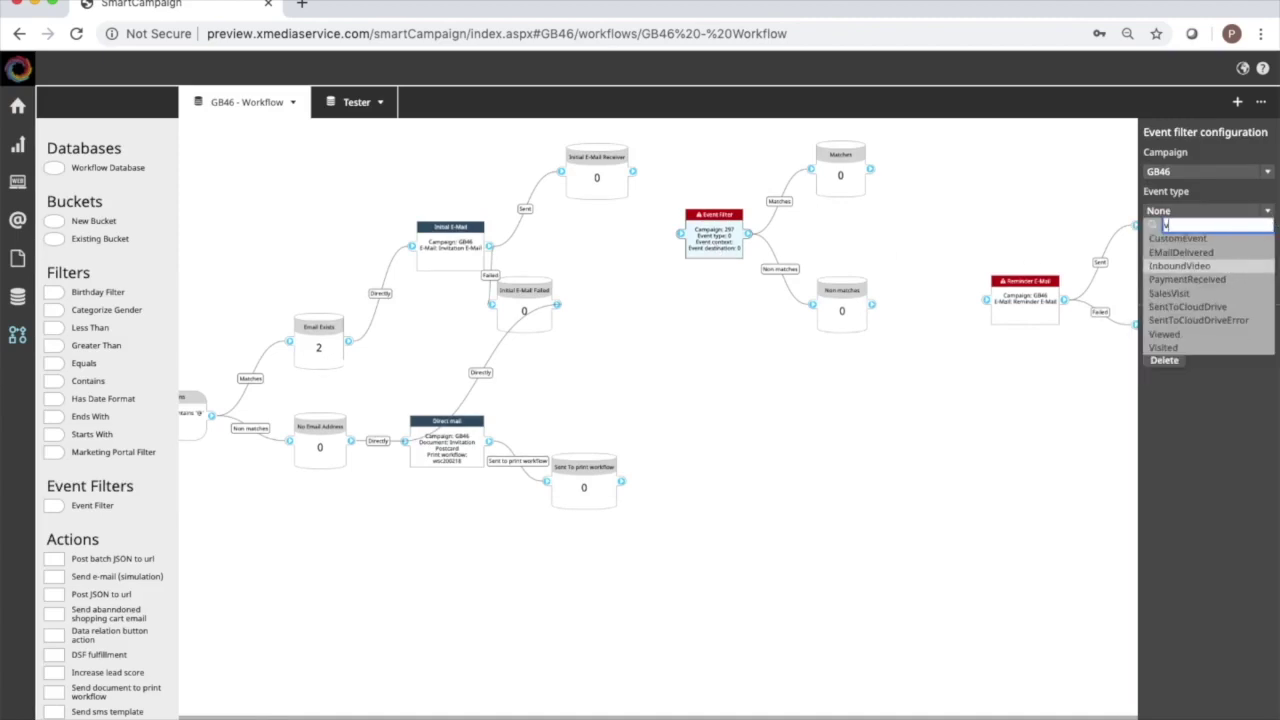
left_click(1166, 347)
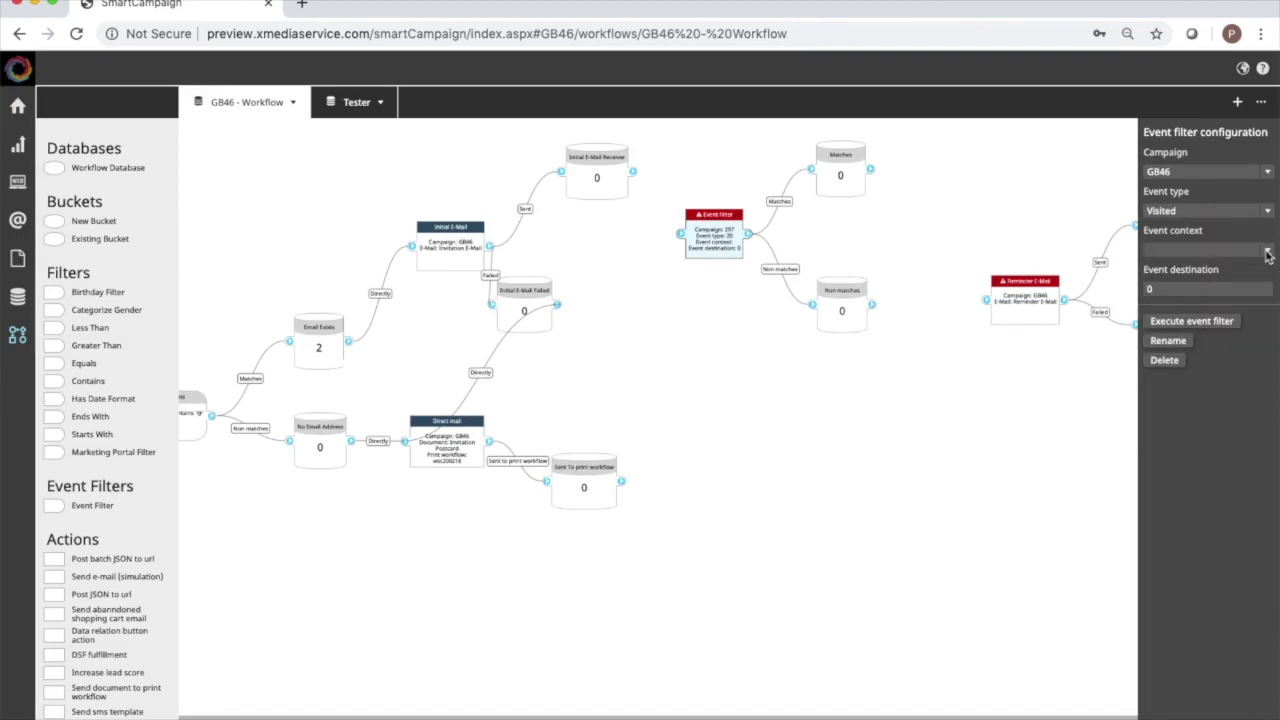
left_click(1268, 250)
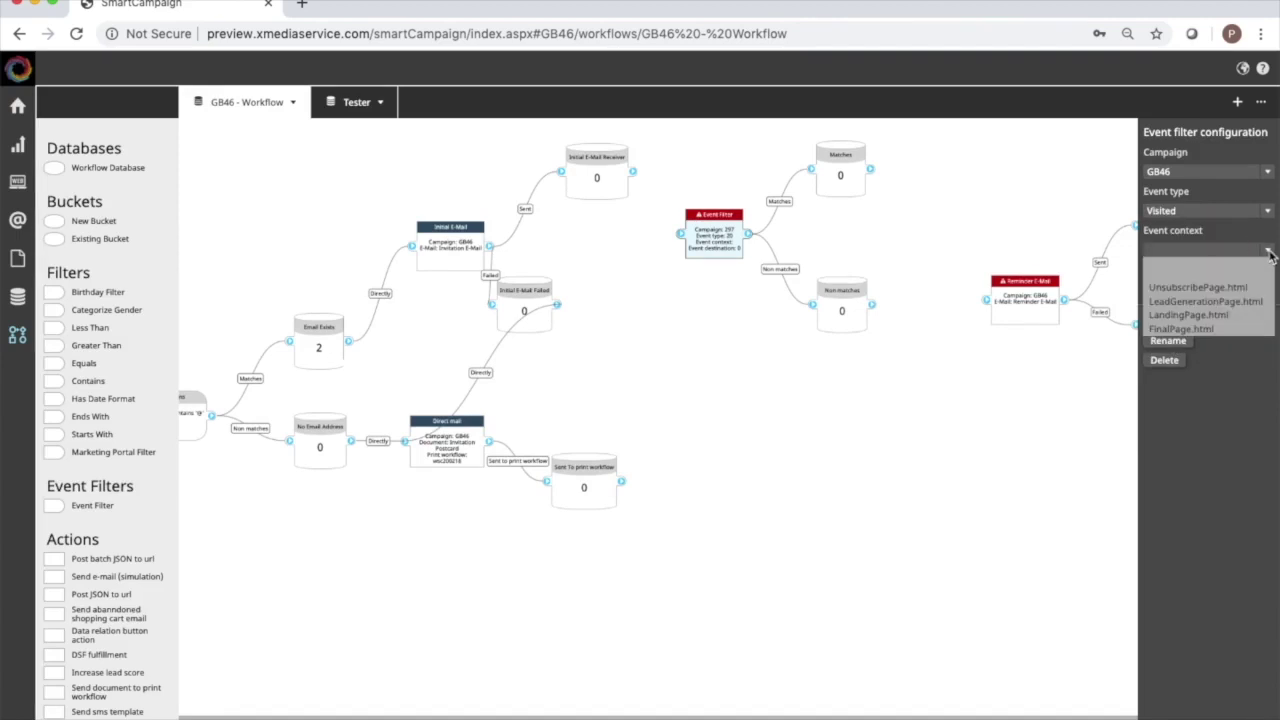
left_click(1198, 330)
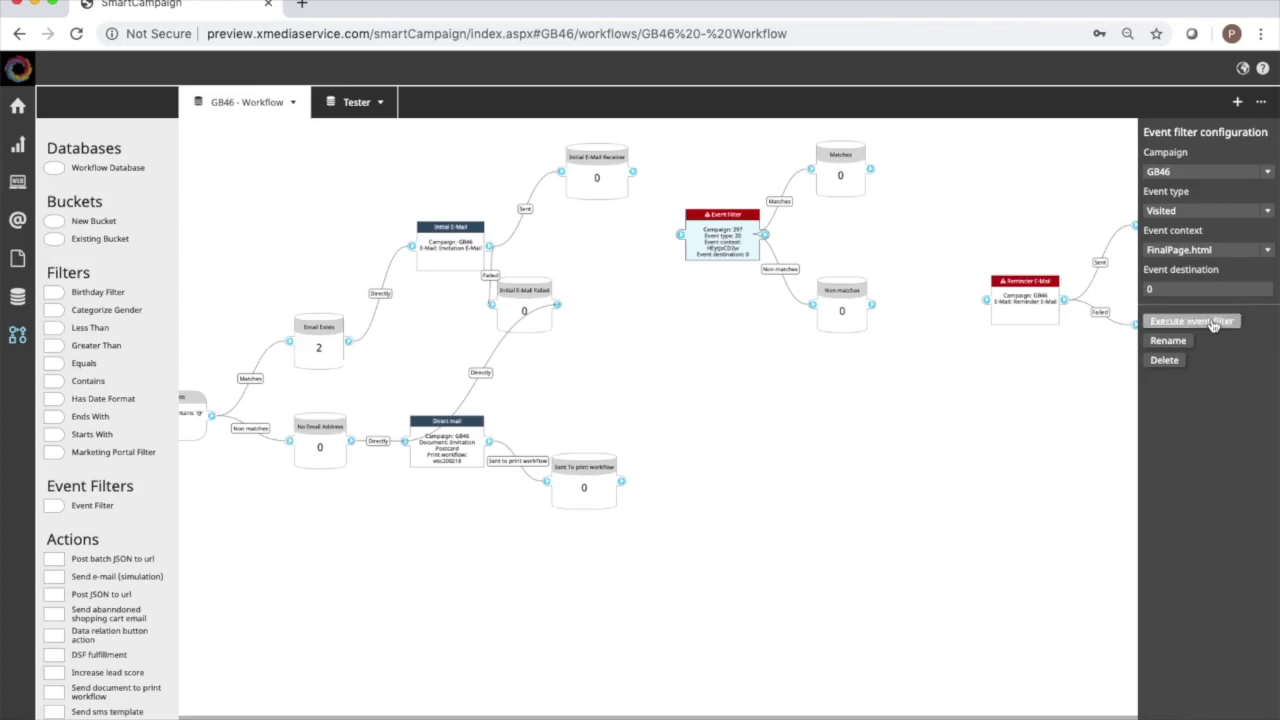
left_click(848, 154)
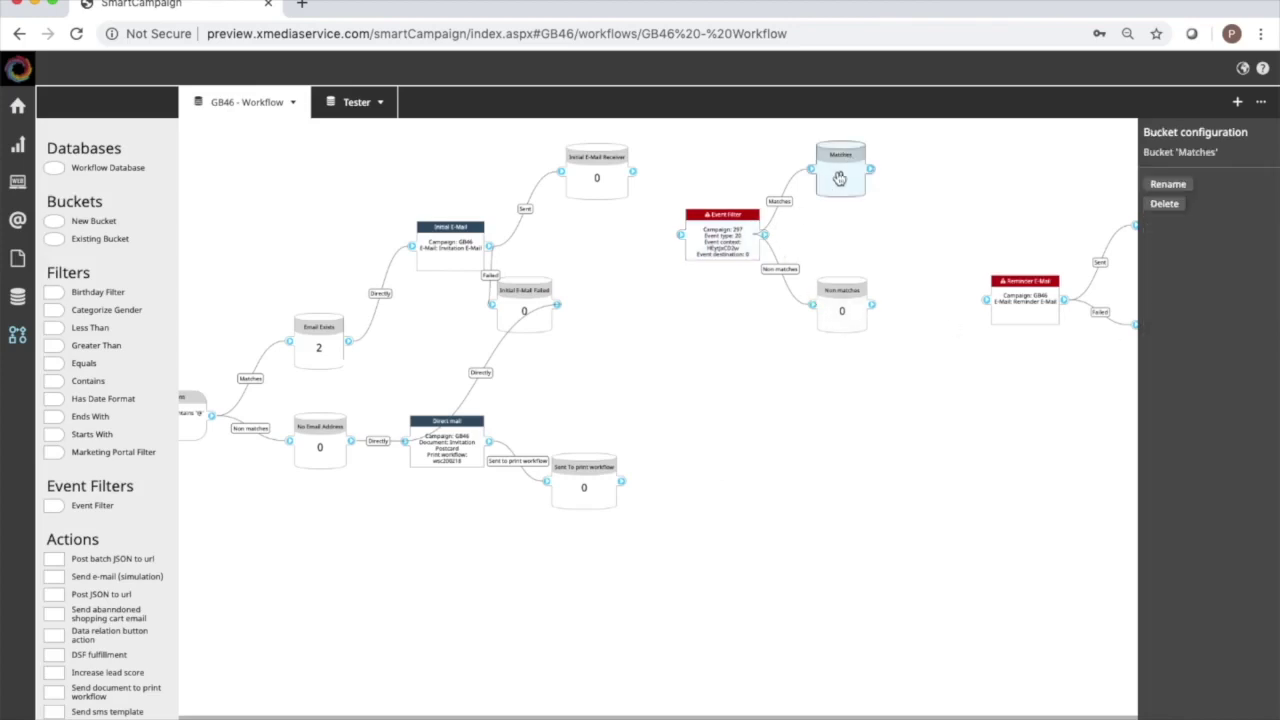
Rename the Matches bucket to Signed Up.
left_click(1176, 193)
left_click_drag(535, 375, 462, 377)
type("Fina")
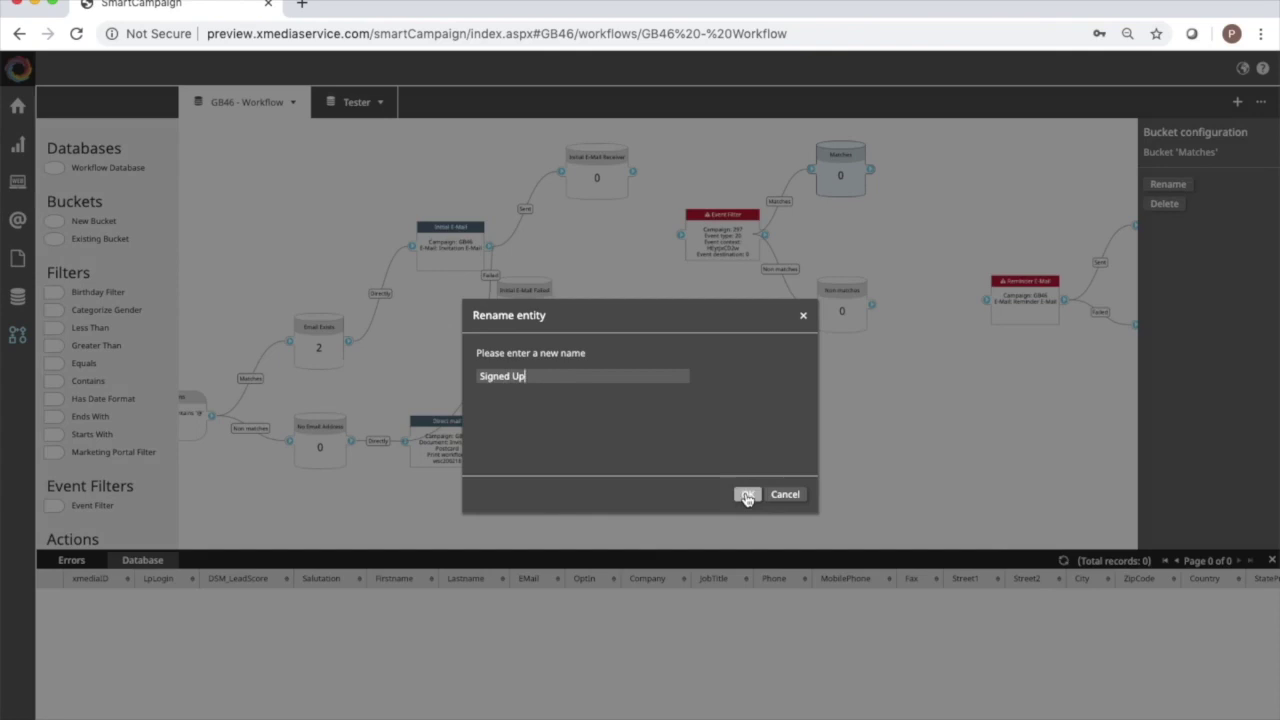
left_click(746, 497)
Rename the Non matches bucket to Did Not Sign Up.
left_click(845, 310)
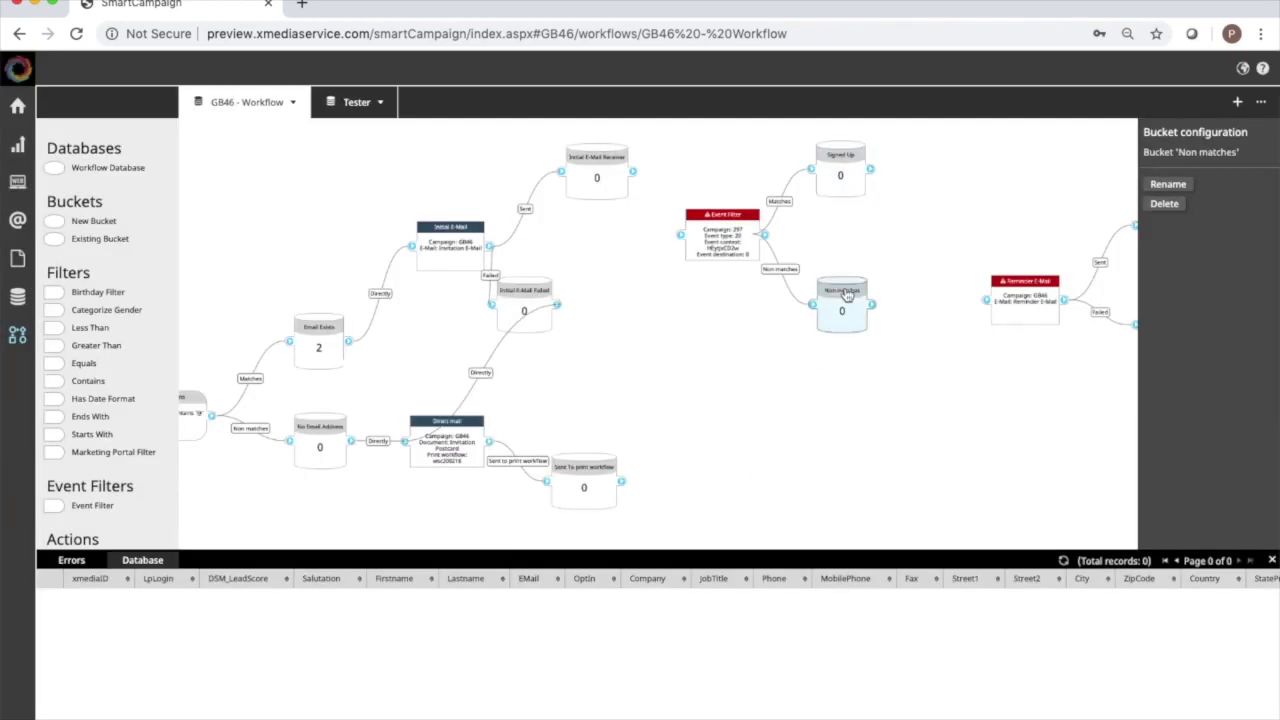
left_click(1167, 185)
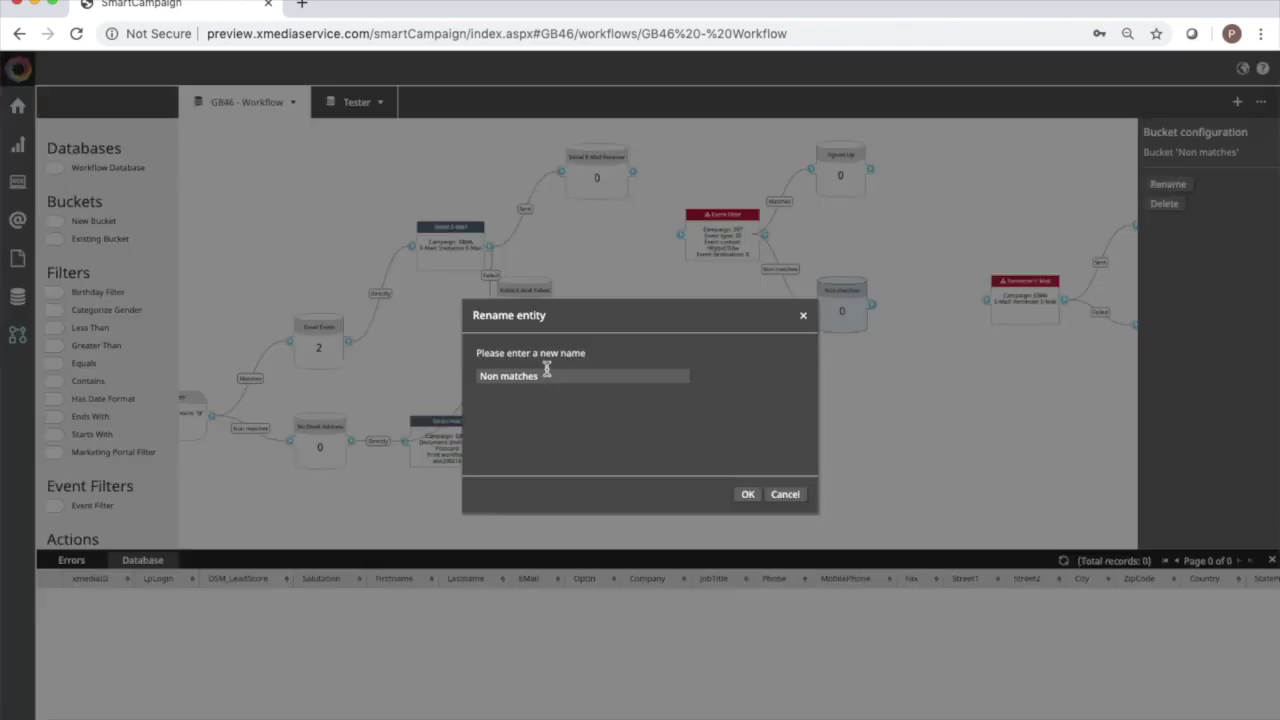
left_click_drag(545, 375, 471, 377)
type("Did Not Sign Up")
left_click(747, 494)
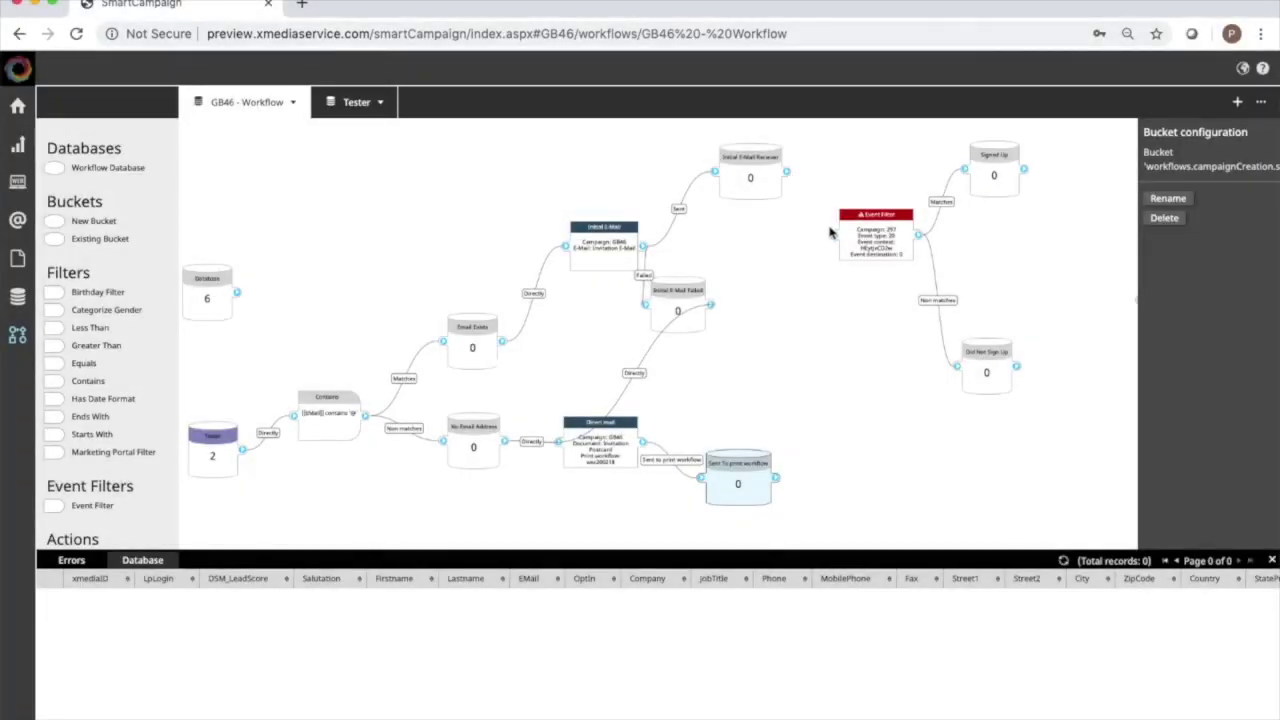
Connect Initial E-Mail Receiver to the Event Filter.
left_click_drag(787, 173, 835, 235)
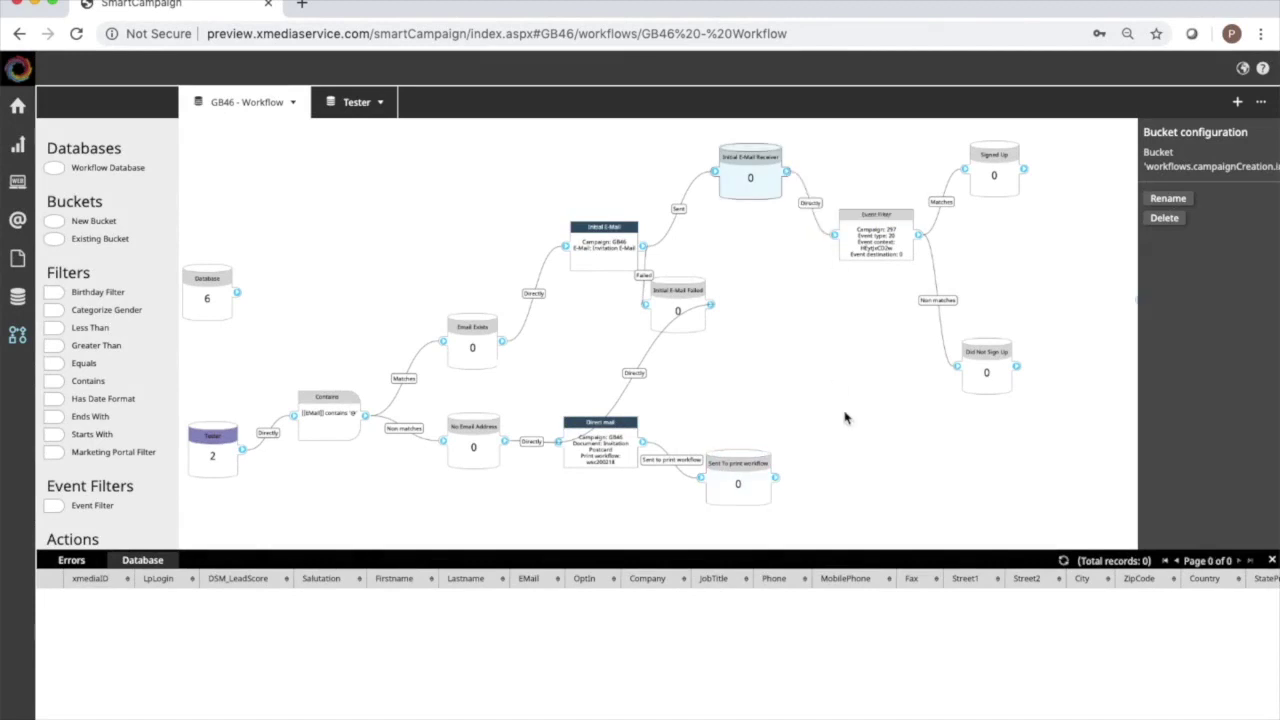
scroll(845, 418, "right", 5)
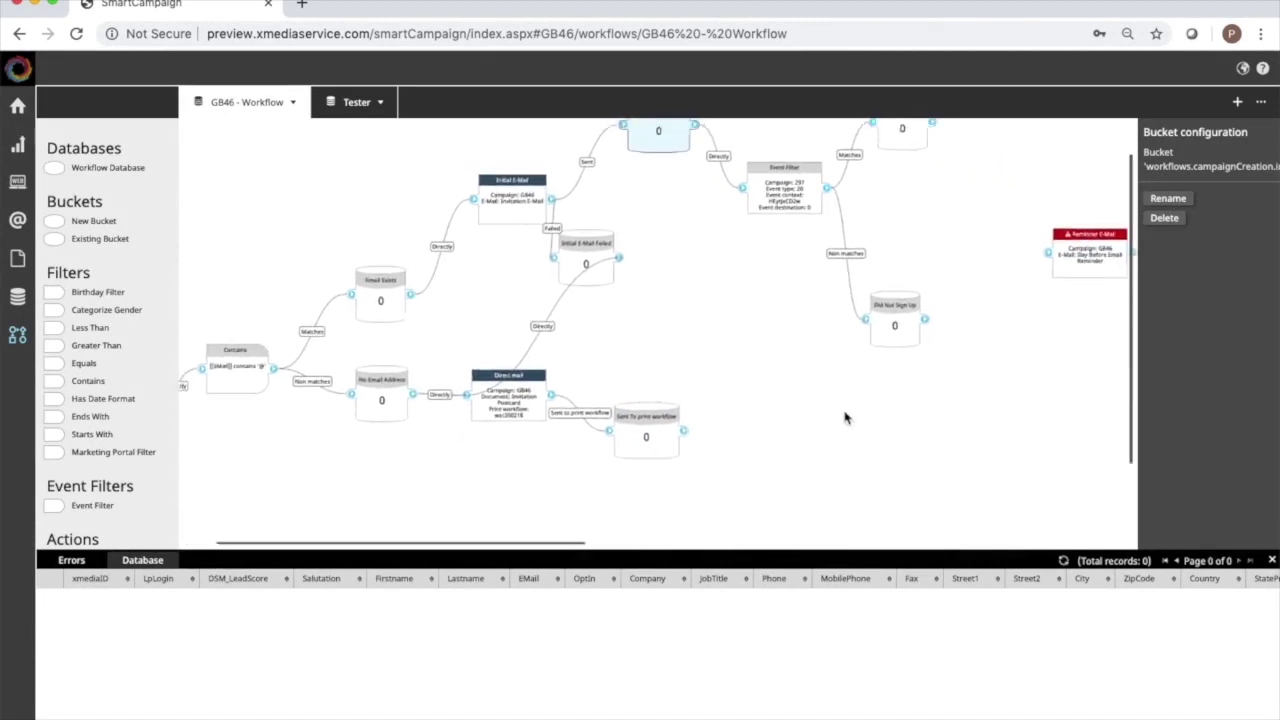
scroll(845, 418, "right", 1)
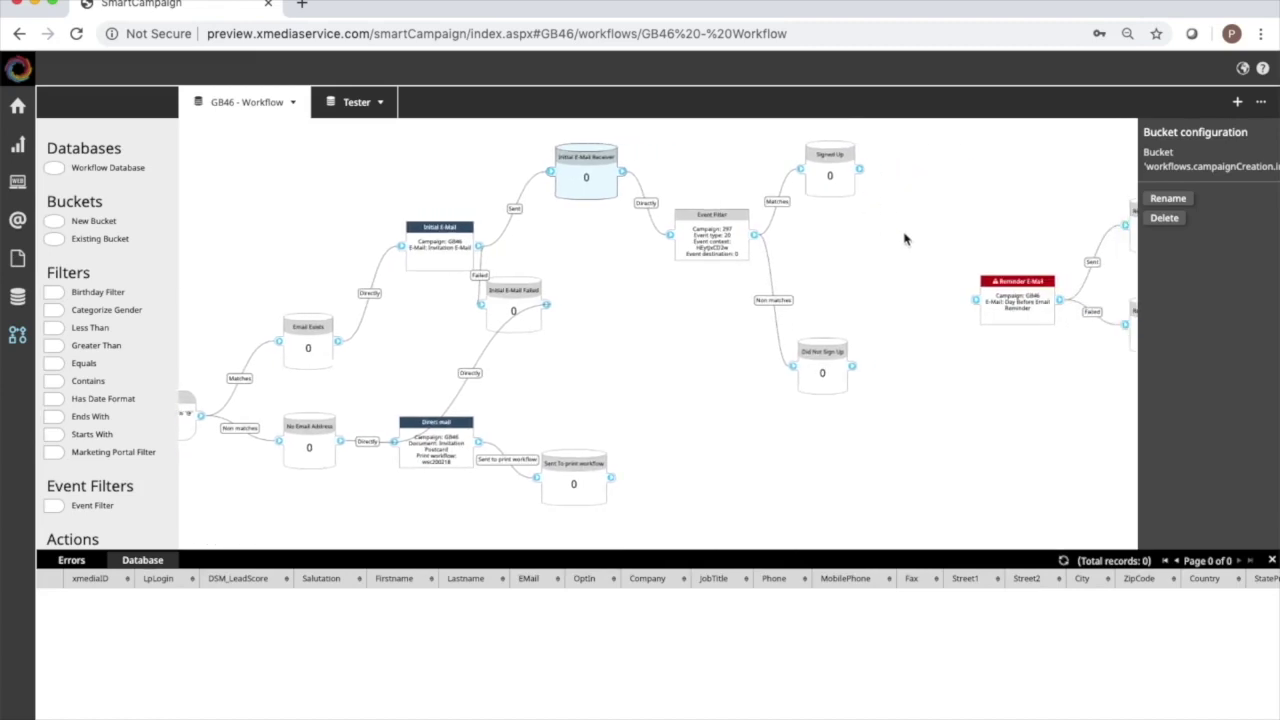
scroll(957, 400, "right", 7)
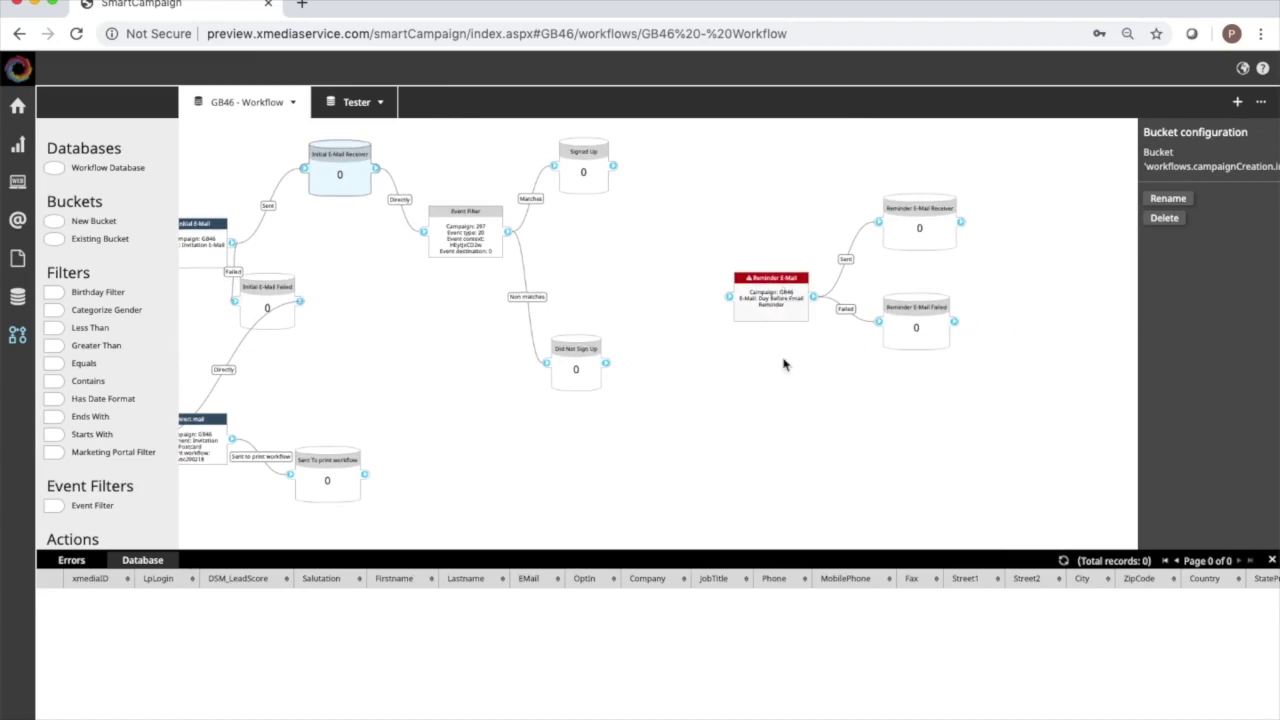
left_click(775, 435)
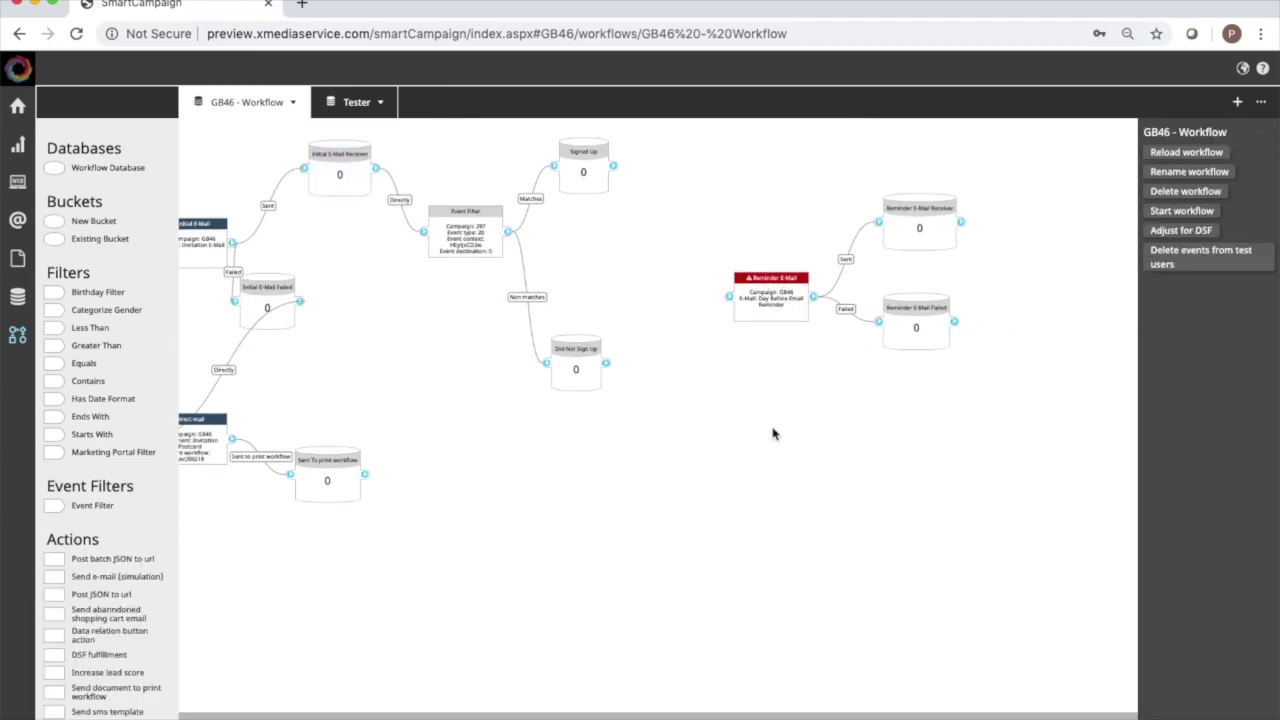
Connect Did Not Sign Up to Reminder E-Mail with a 3-day wait.
left_click(793, 285)
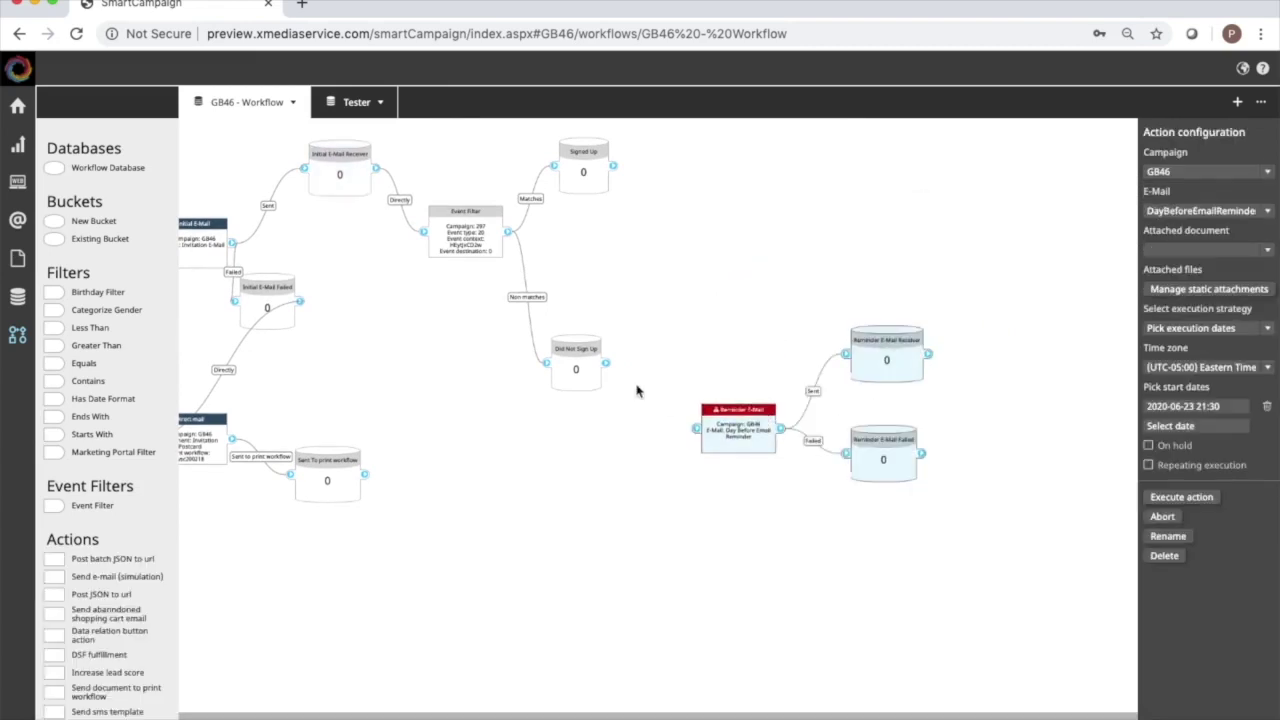
left_click_drag(606, 363, 699, 436)
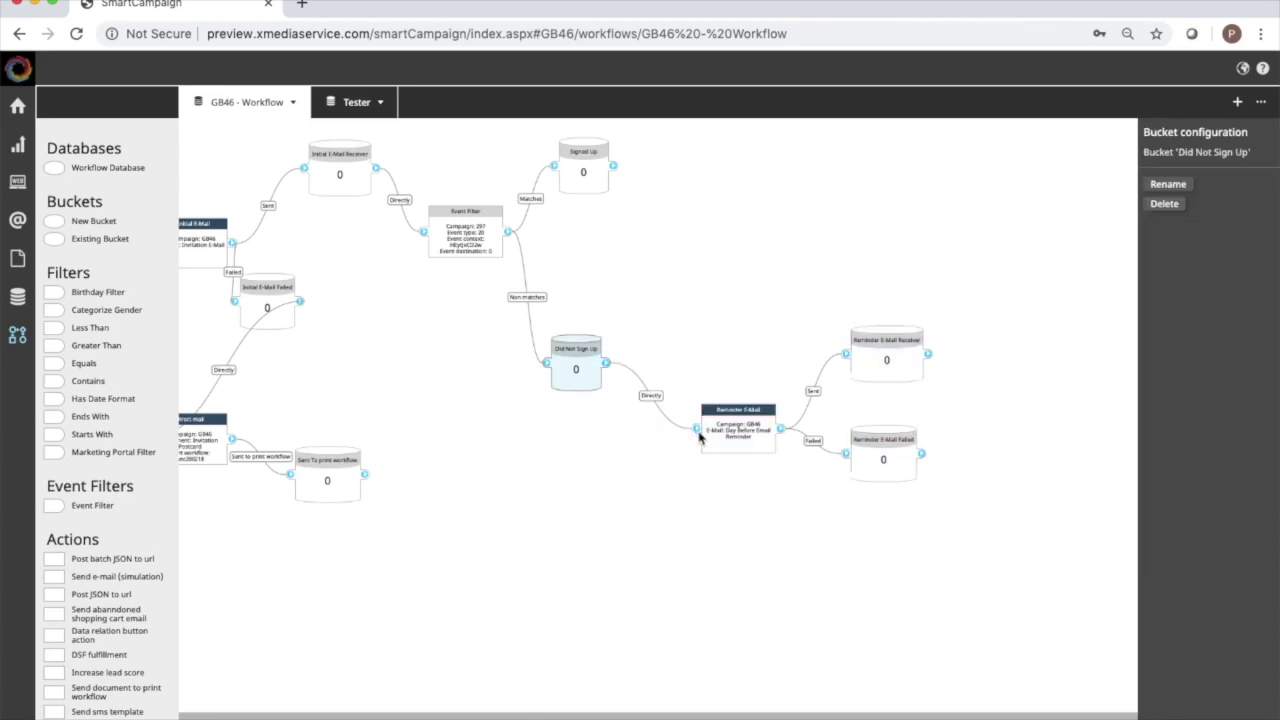
left_click(651, 396)
left_click(1182, 172)
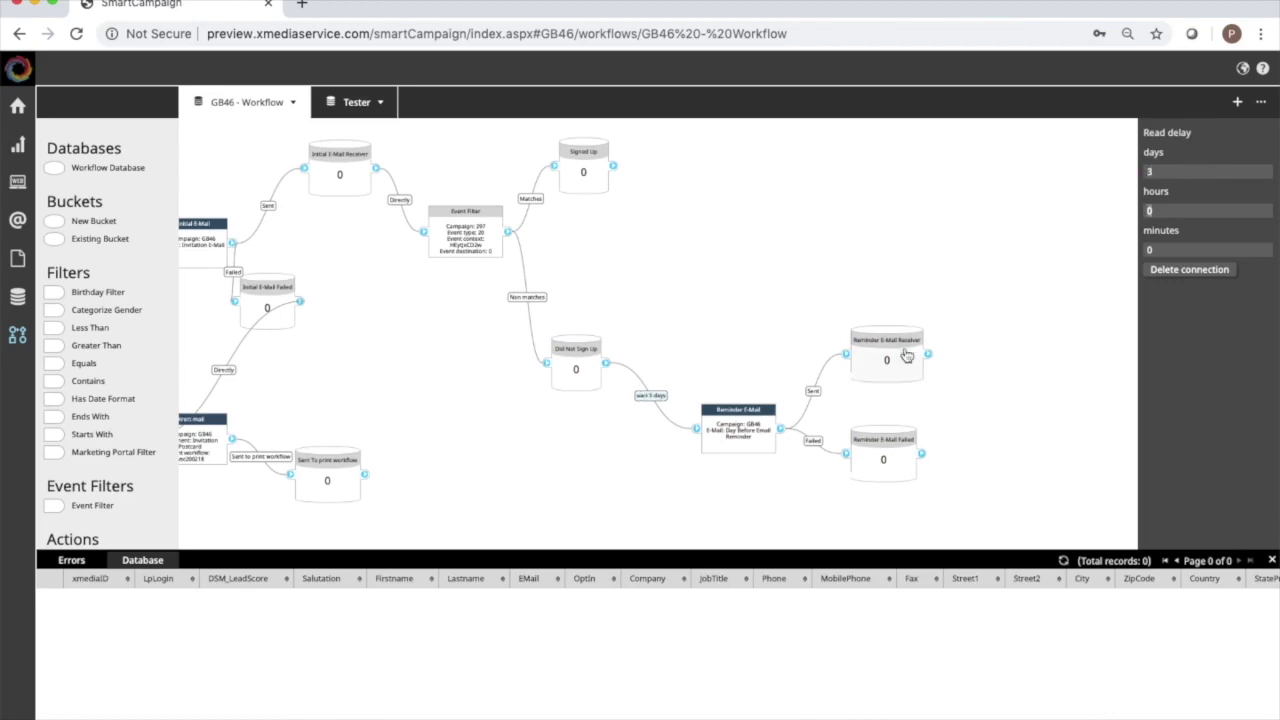
left_click(745, 438)
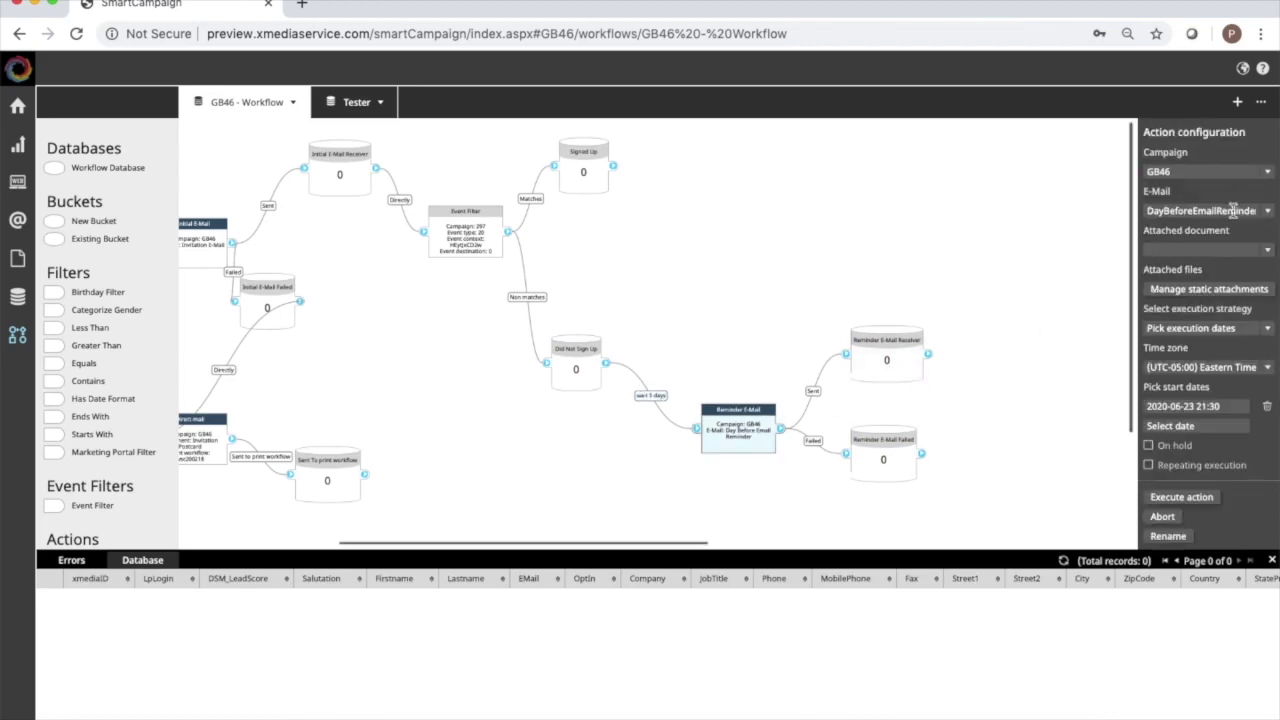
Make Reminder E-Mail send ReminderEMail.html as soon as possible.
left_click(1268, 212)
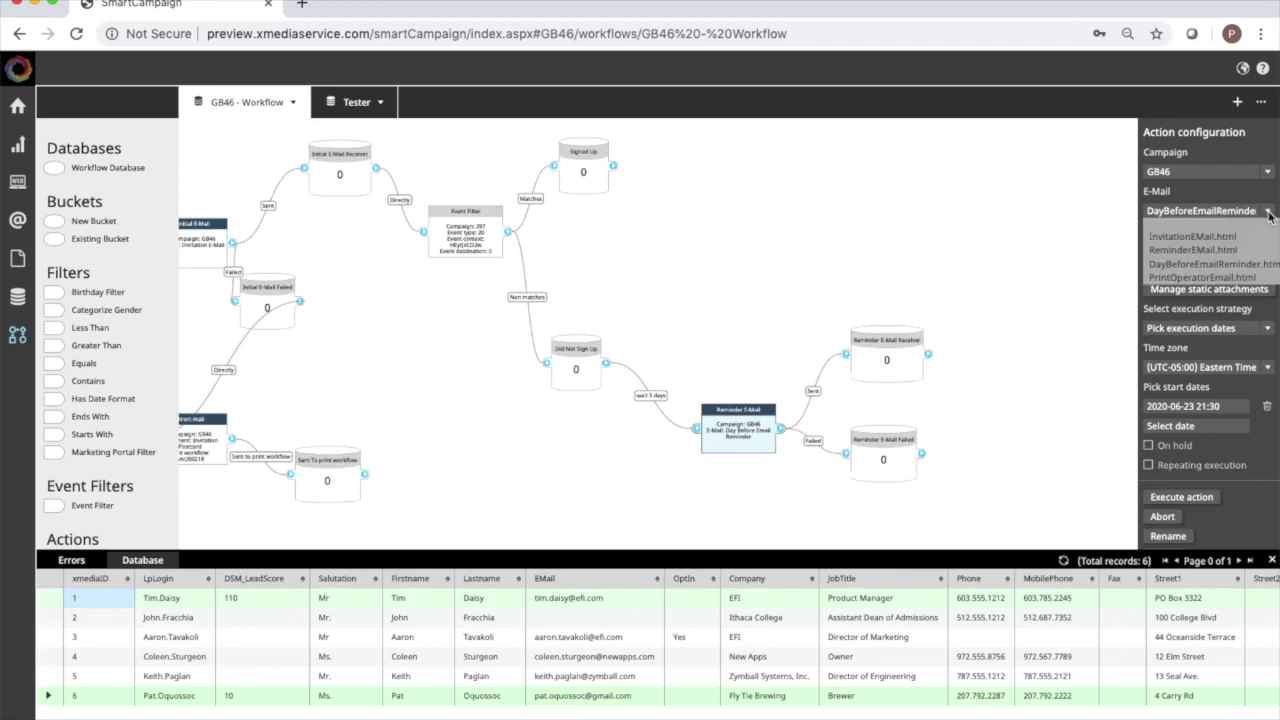
left_click(1228, 250)
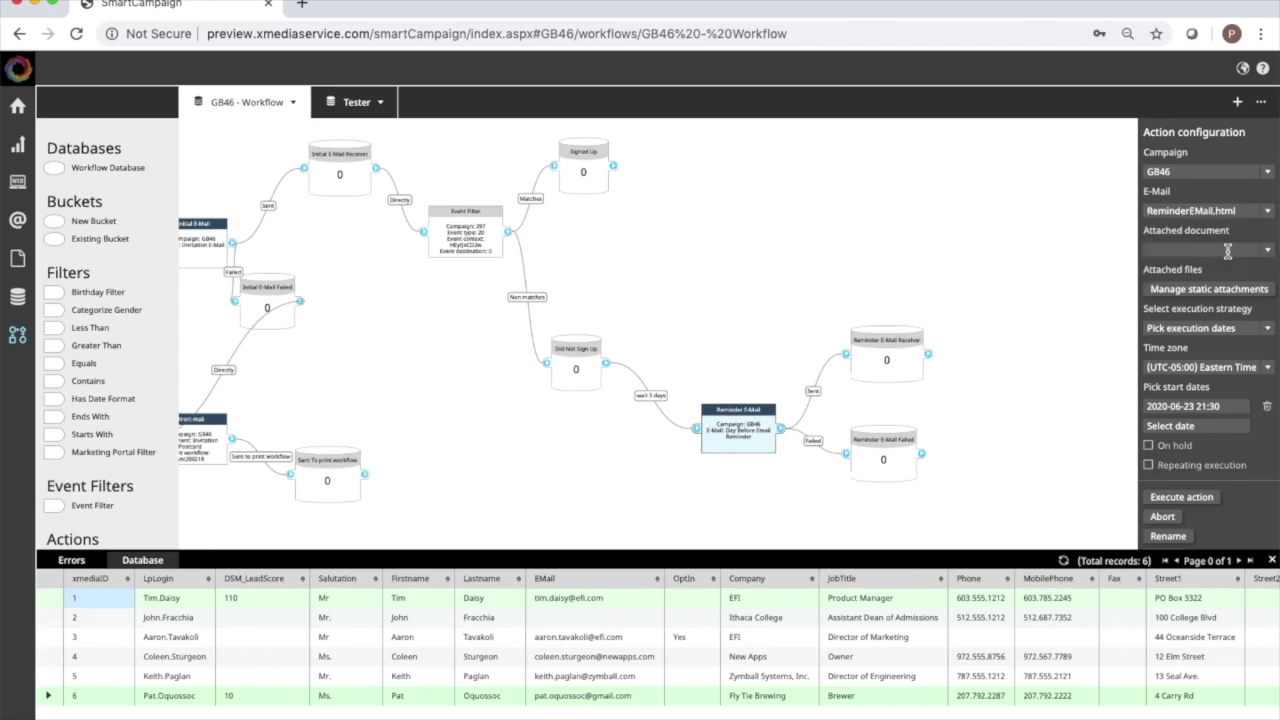
left_click(1267, 330)
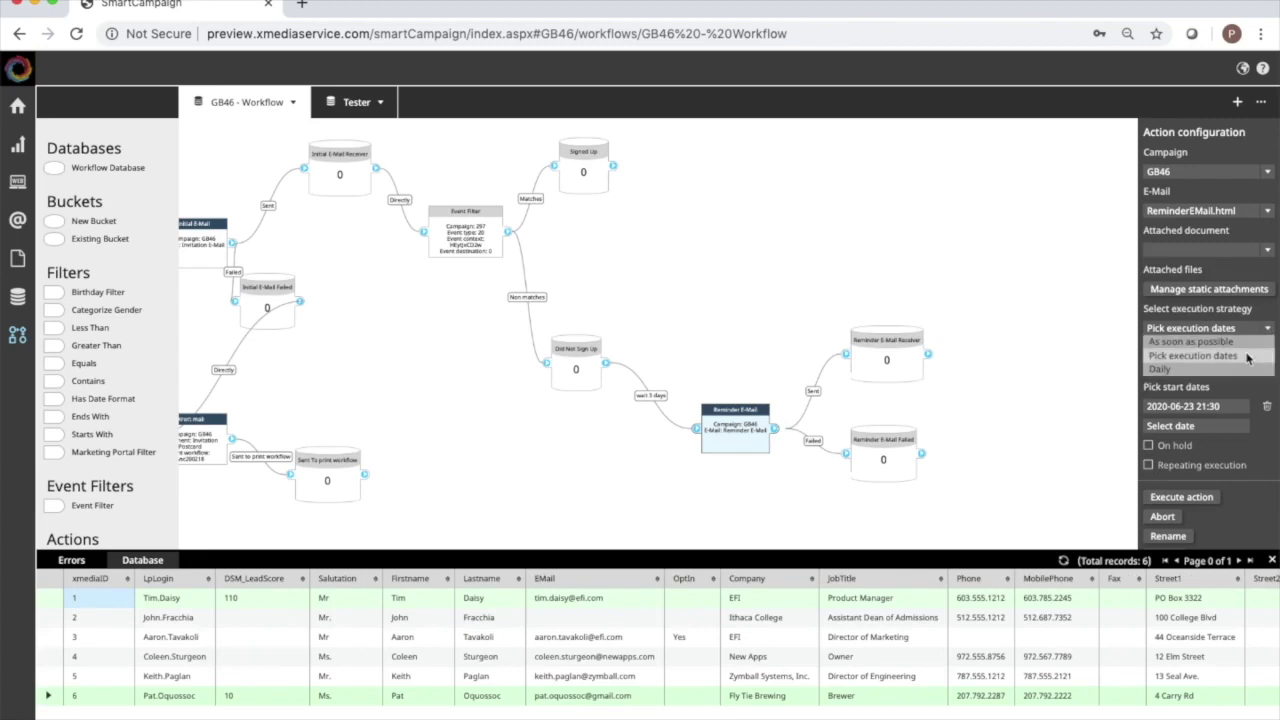
left_click(1250, 342)
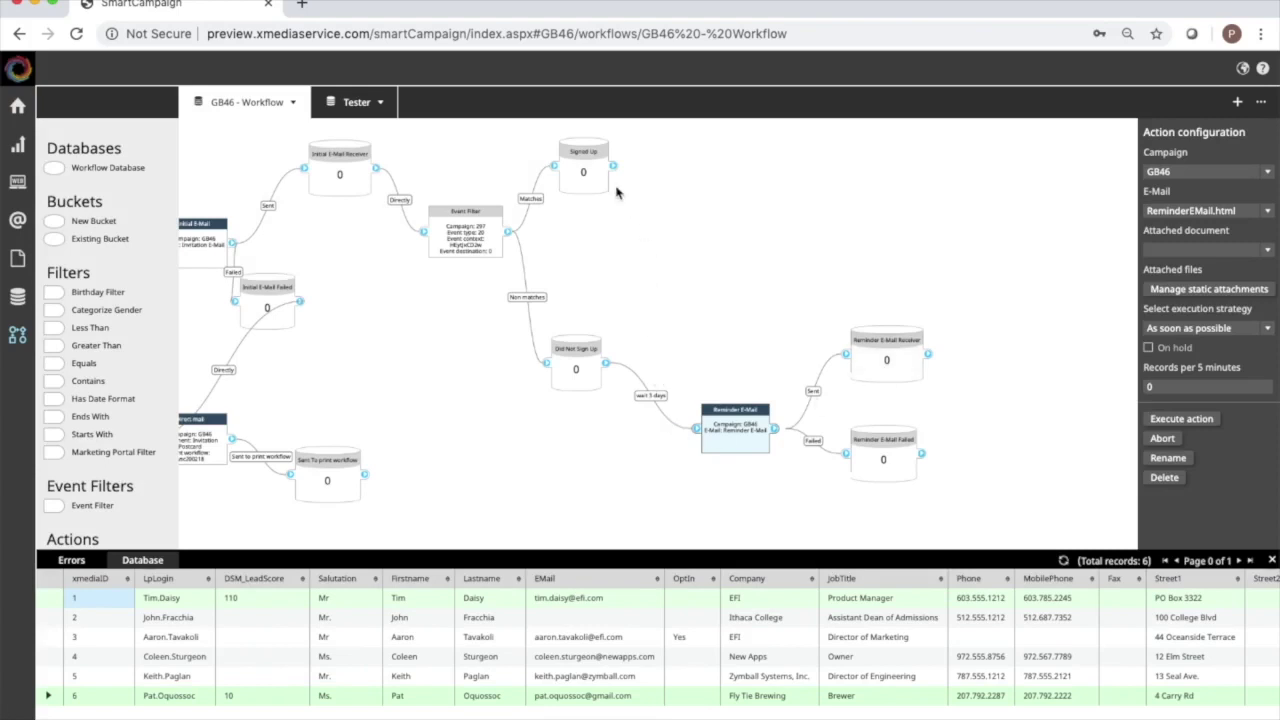
Add a Send e-mail action using campaign GB46 and the DayBeforeEmailReminder e-mail.
scroll(683, 257, "right", 3)
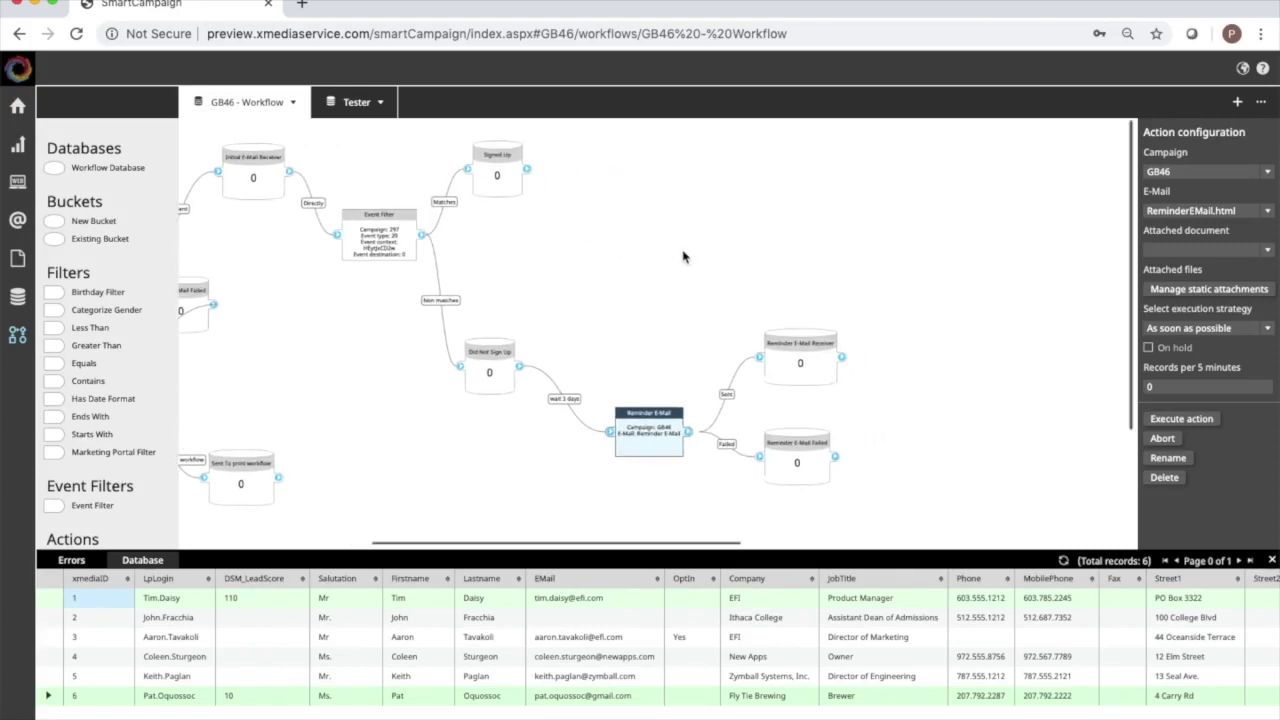
scroll(138, 376, "down", 3)
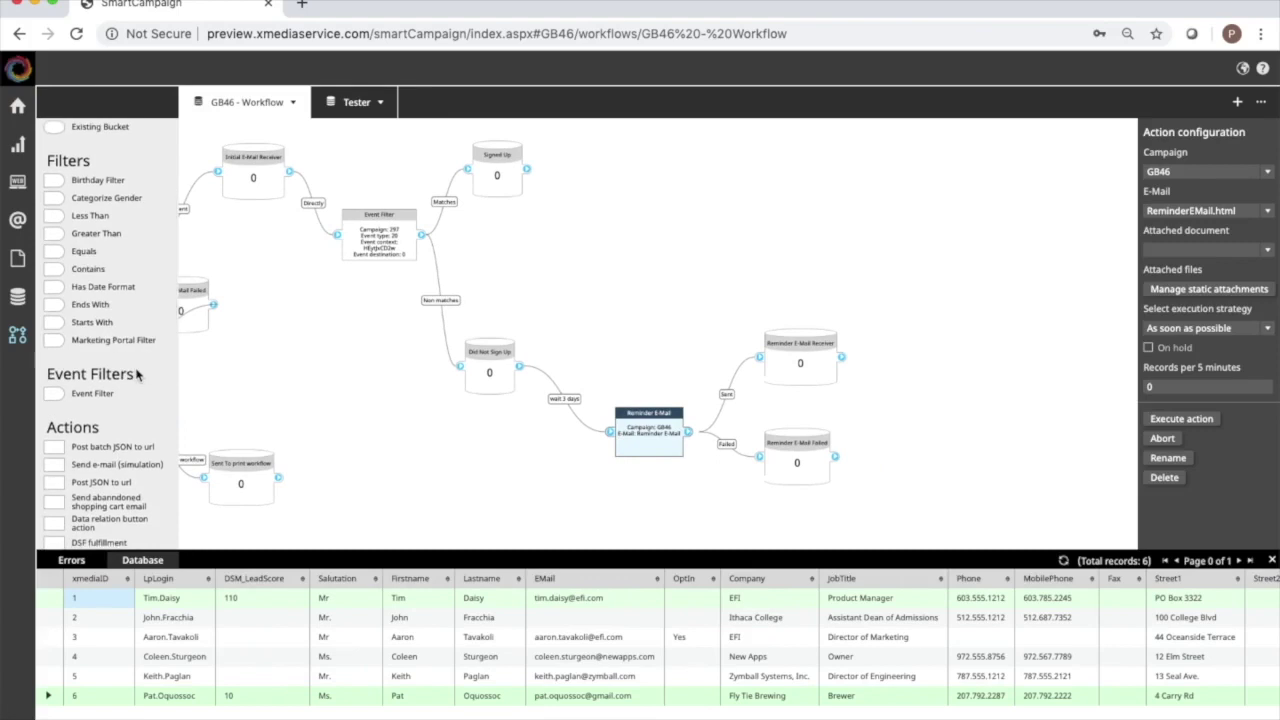
scroll(138, 374, "down", 4)
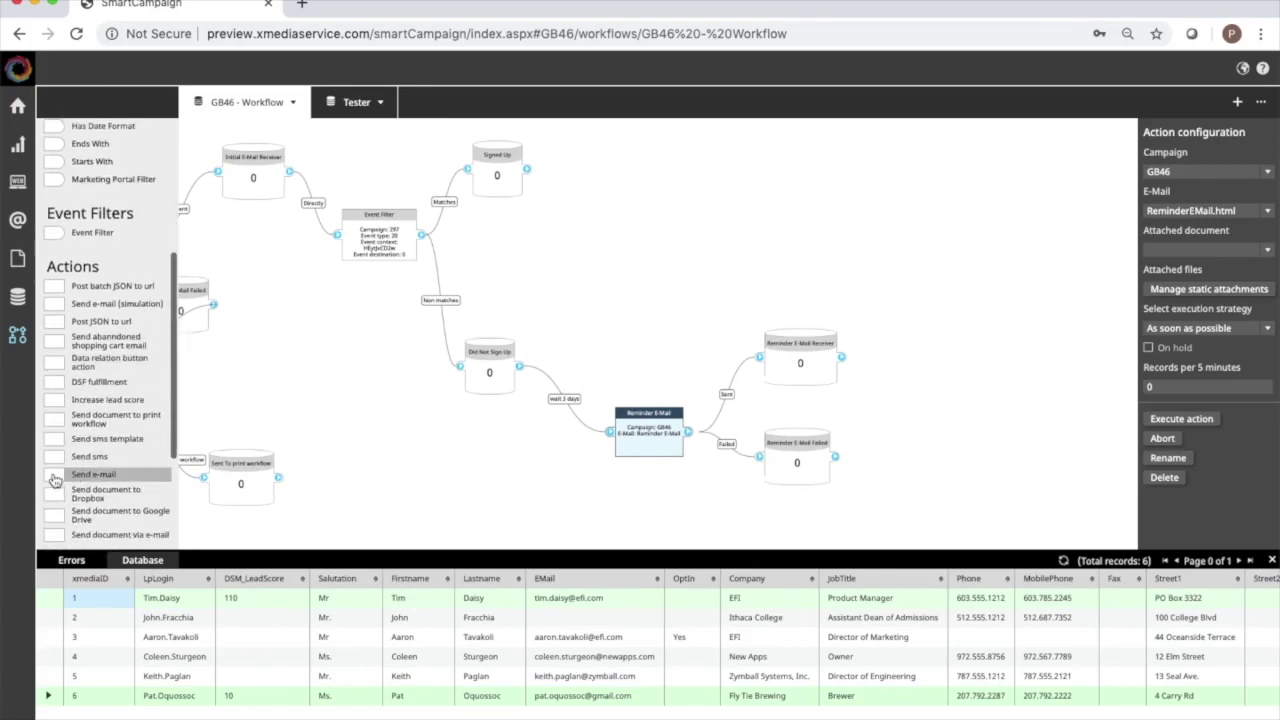
left_click_drag(55, 481, 648, 216)
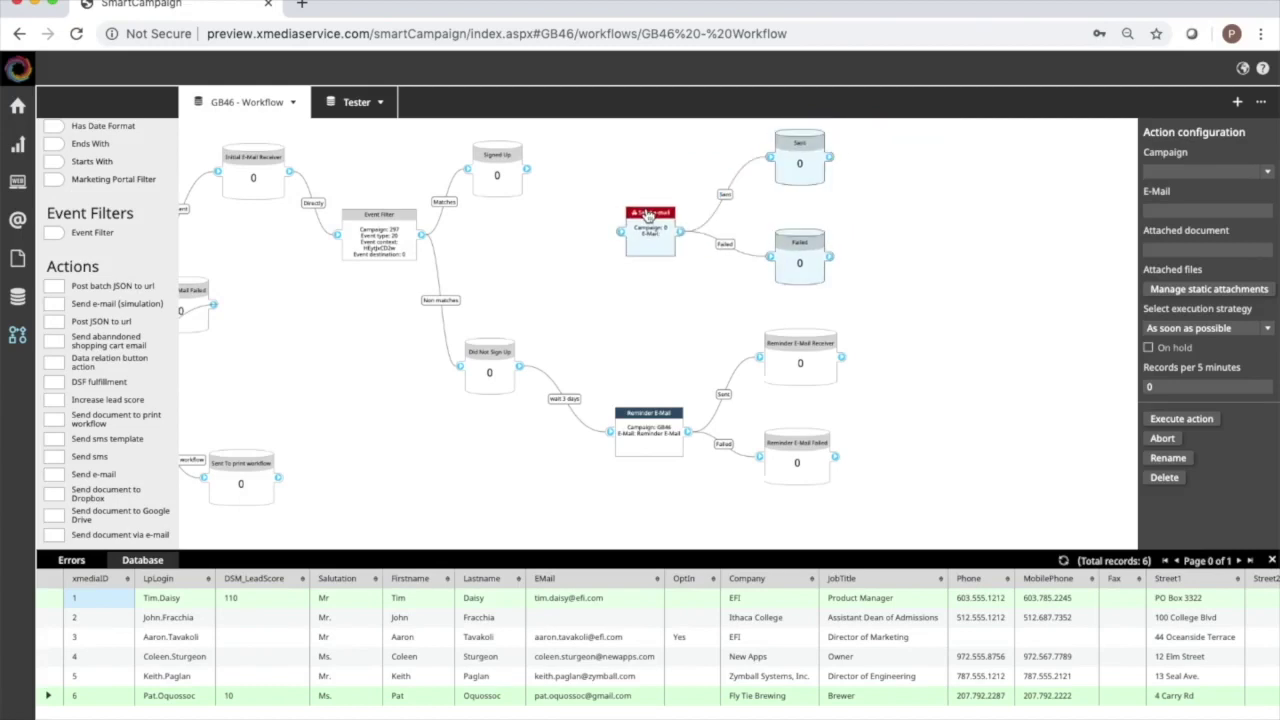
left_click(1266, 172)
left_click(1233, 198)
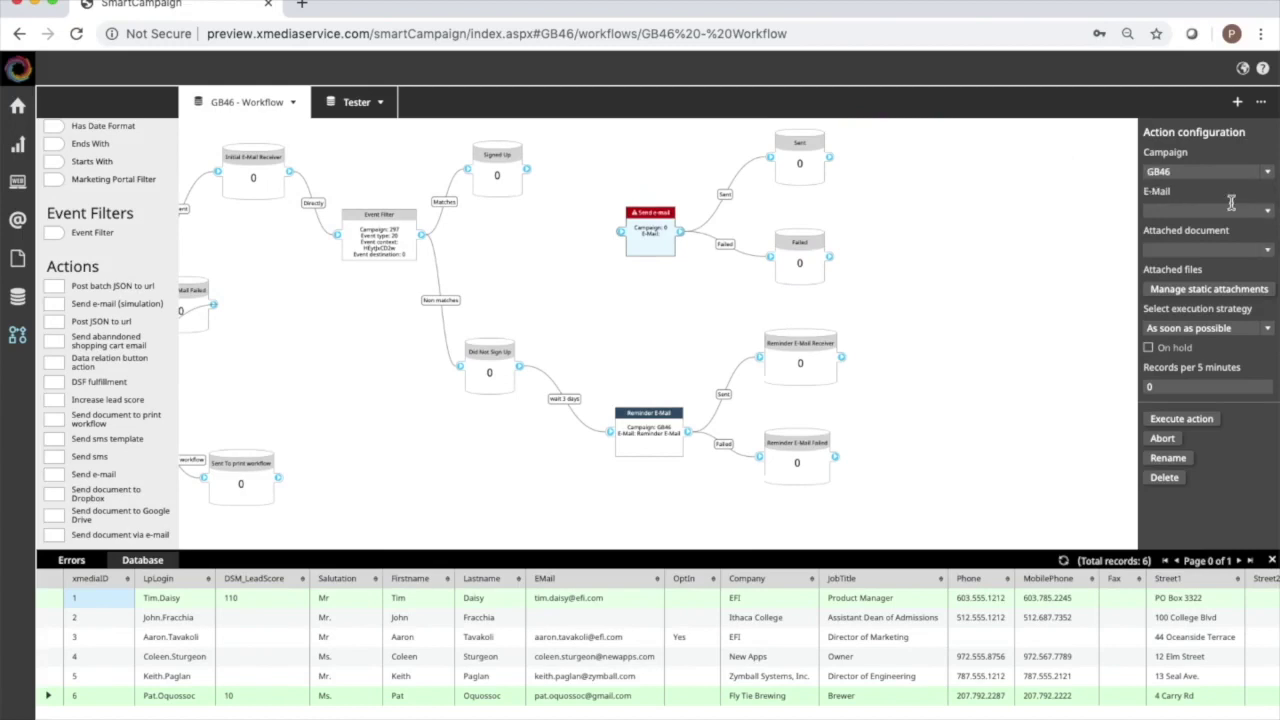
left_click(1269, 213)
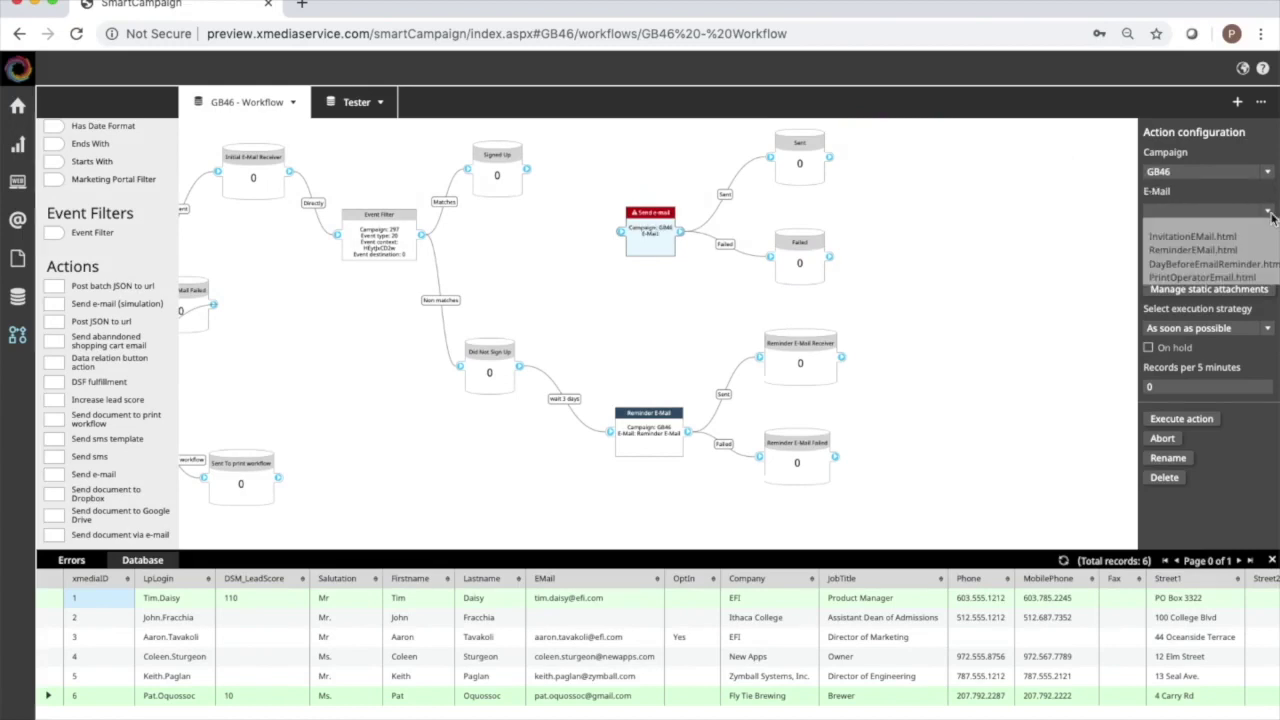
left_click(1239, 266)
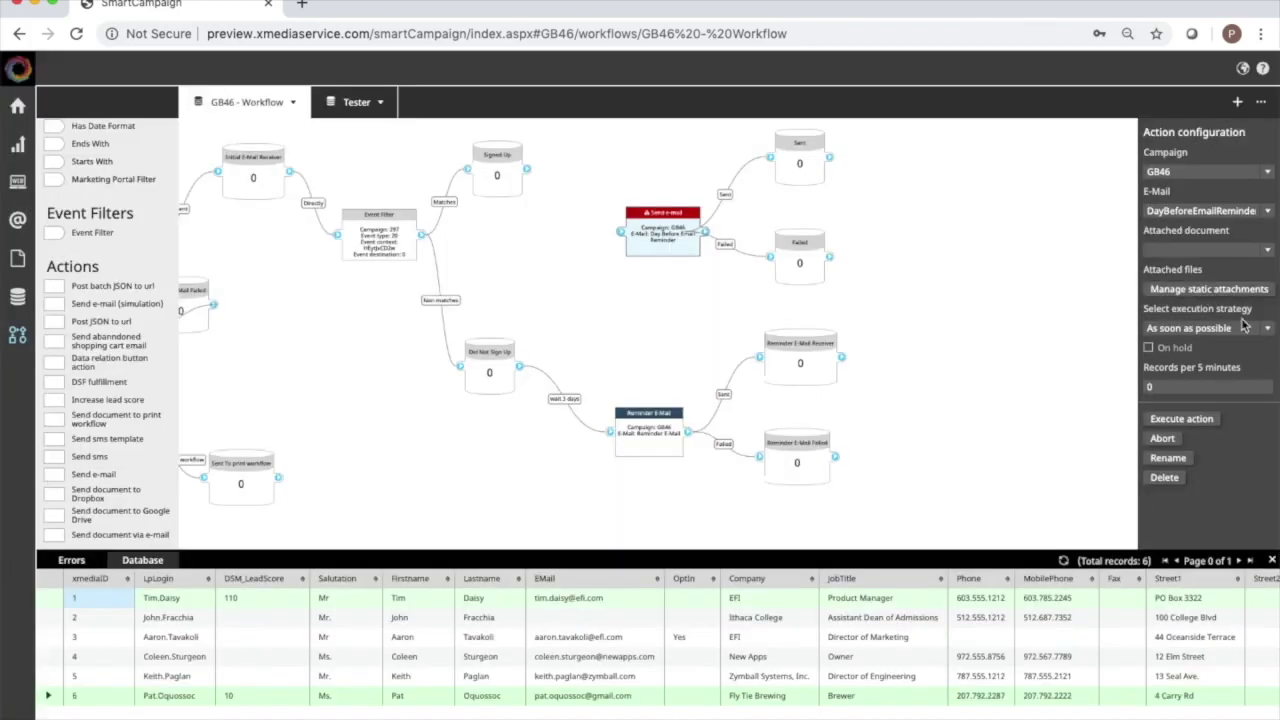
left_click(1268, 330)
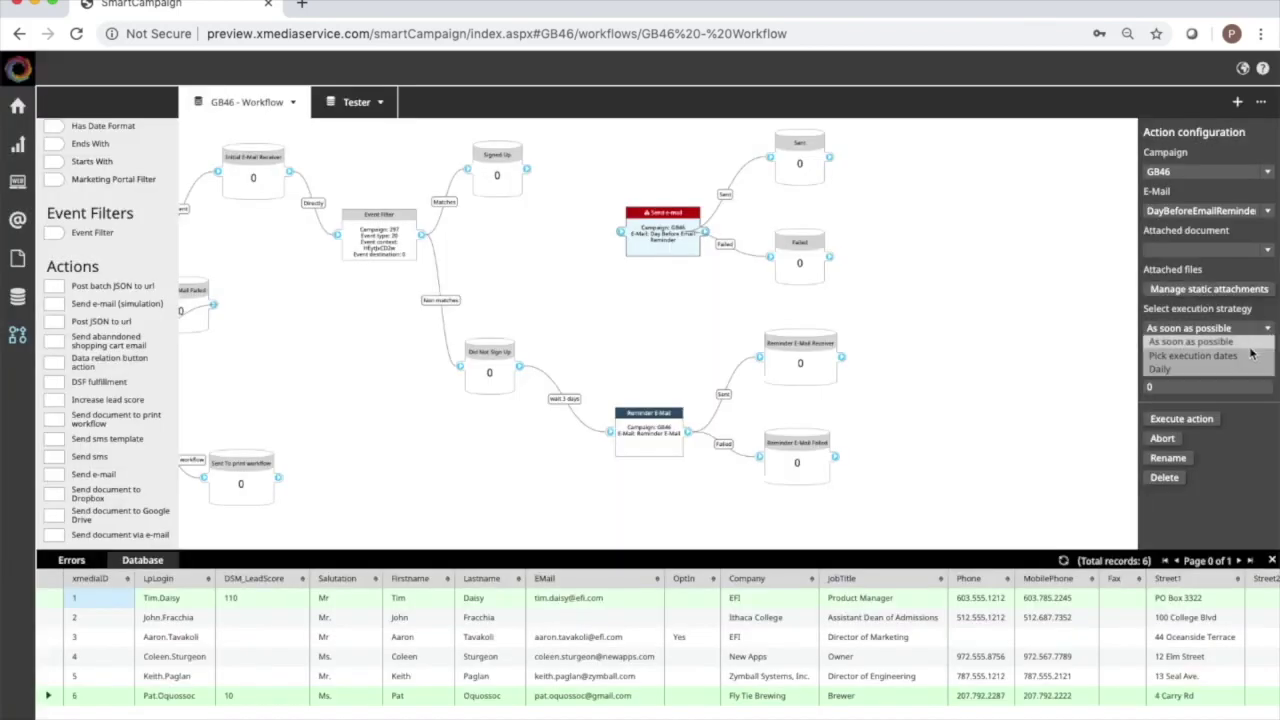
left_click(1245, 360)
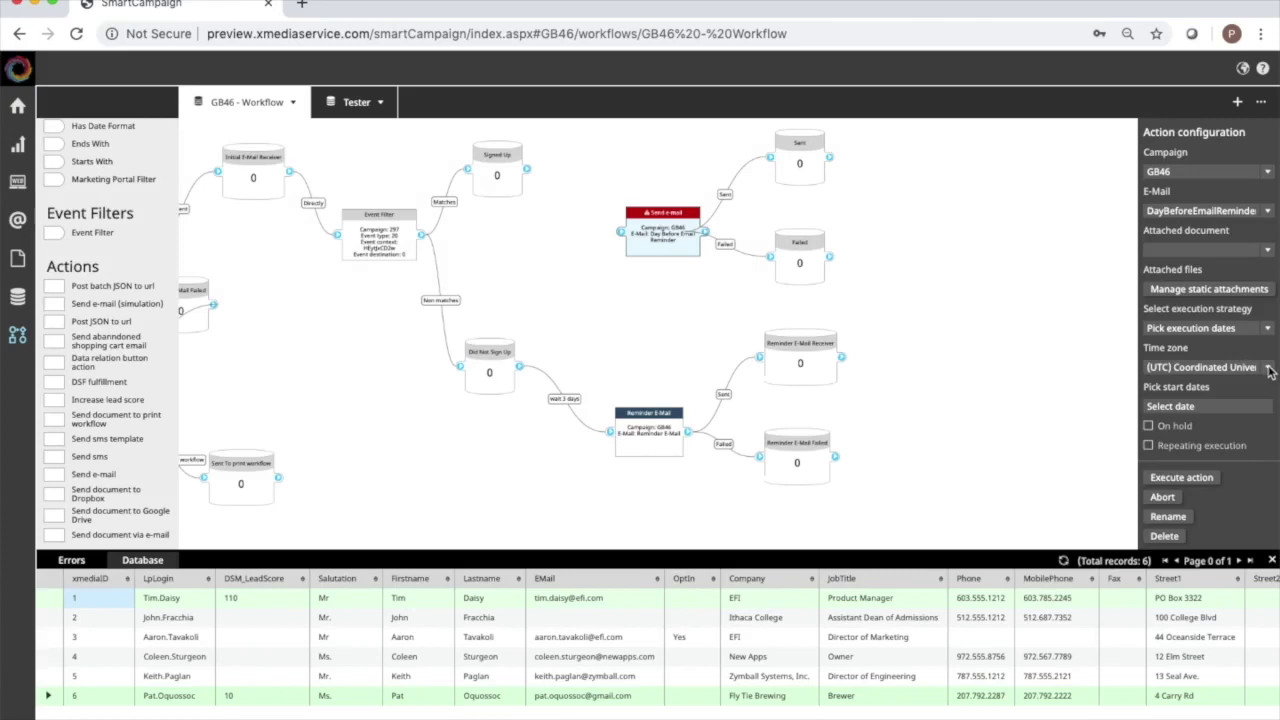
left_click(1268, 368)
type("coord")
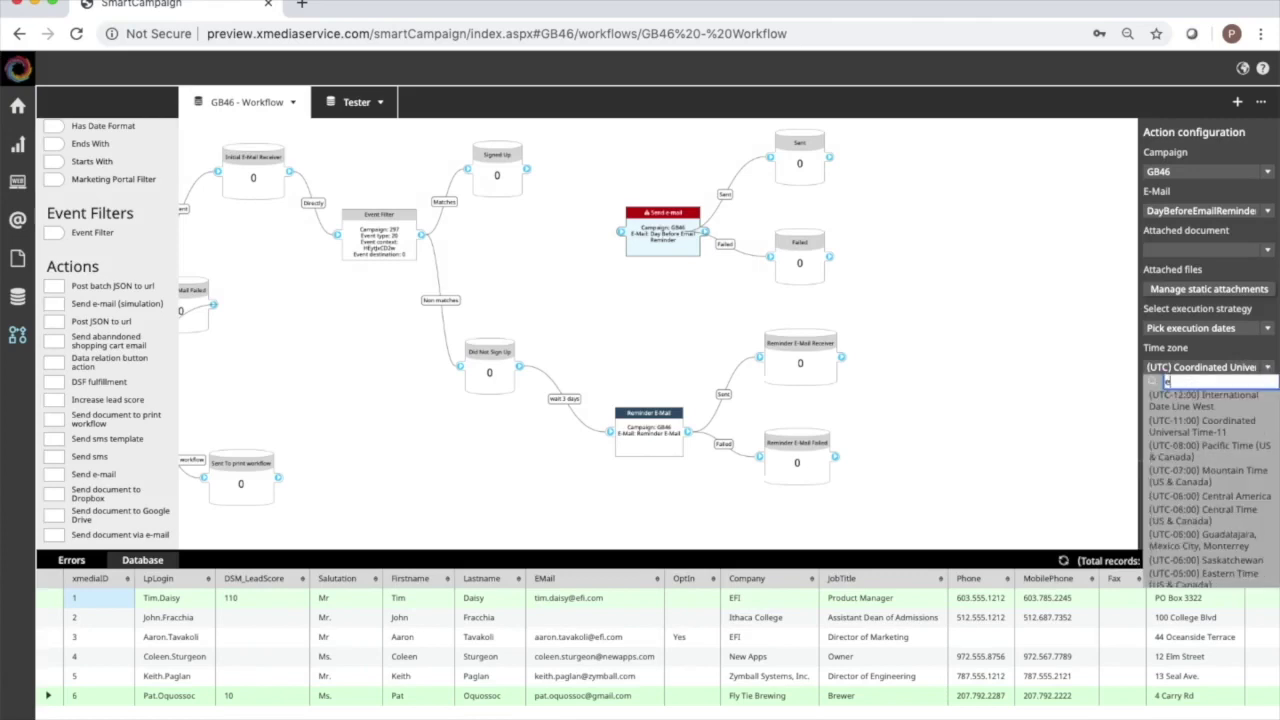
left_click(1229, 402)
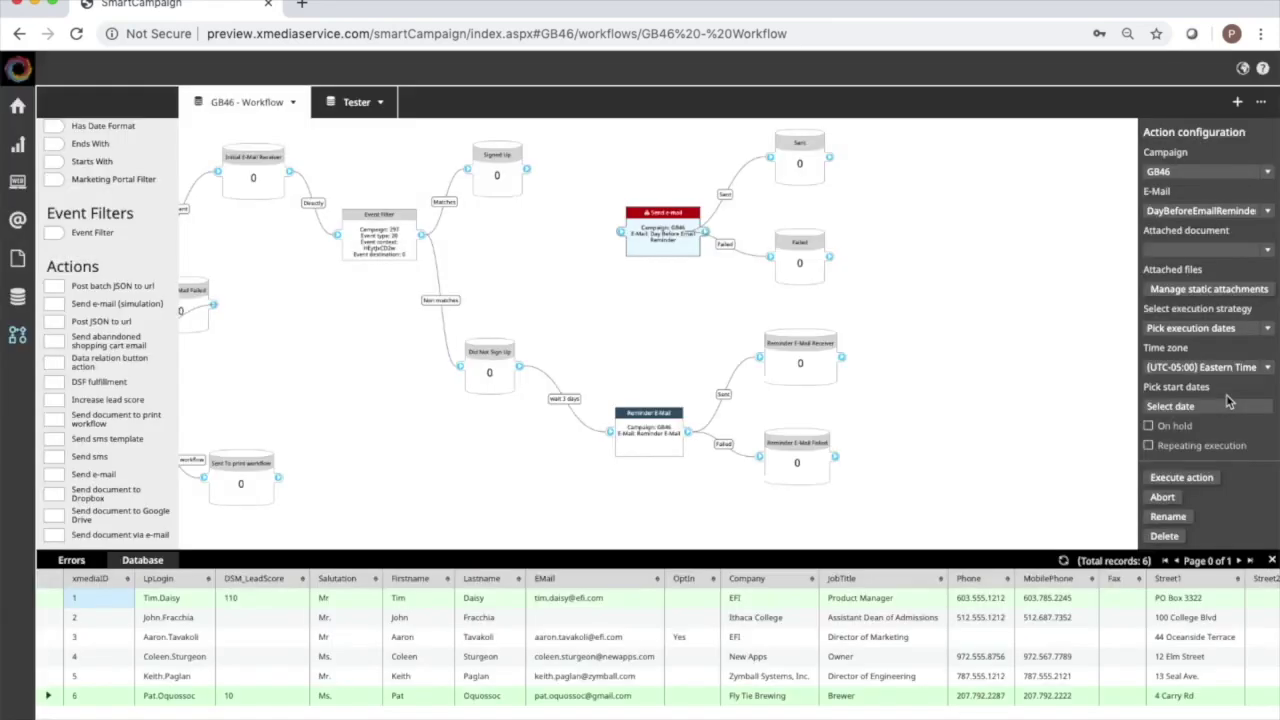
left_click(1219, 405)
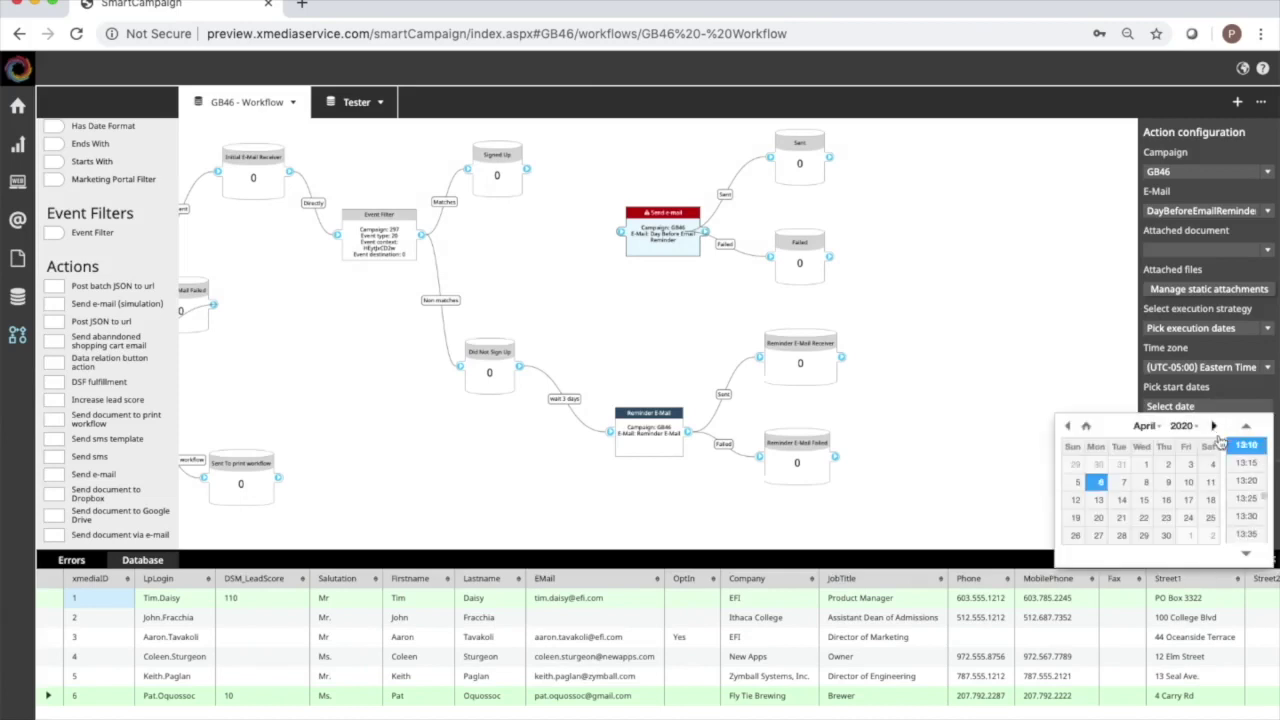
left_click(1214, 427)
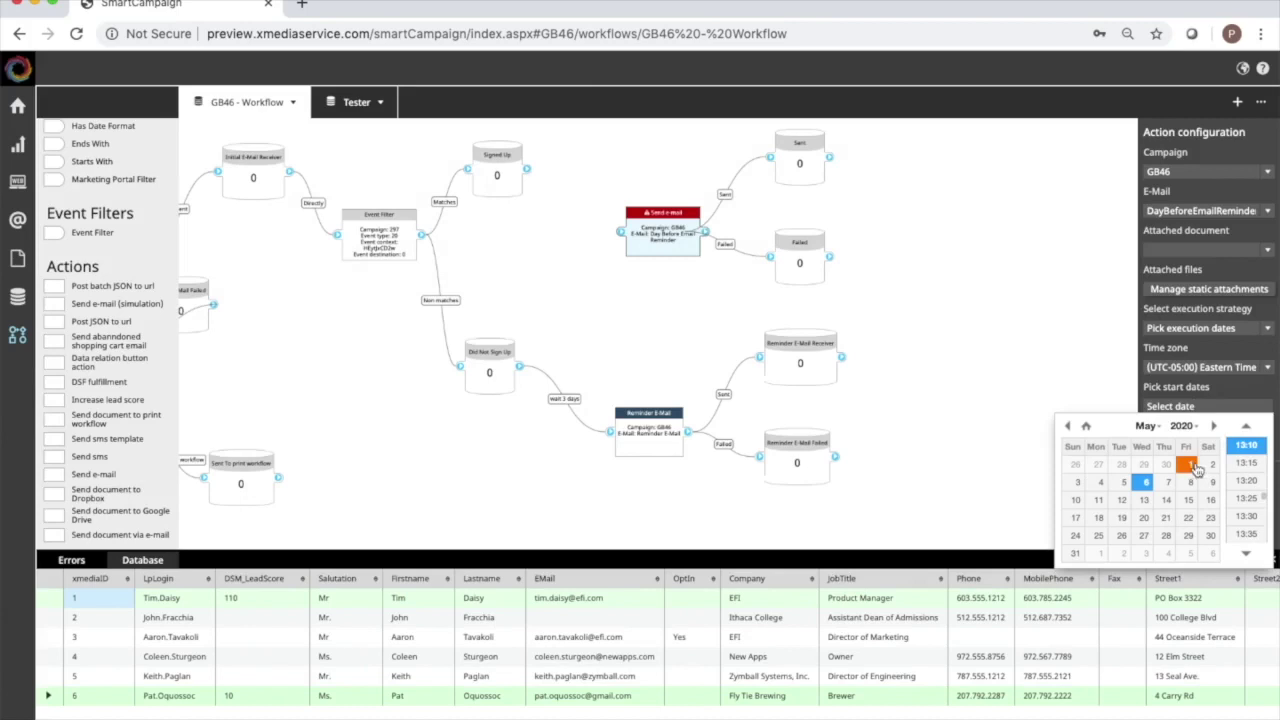
left_click(1214, 427)
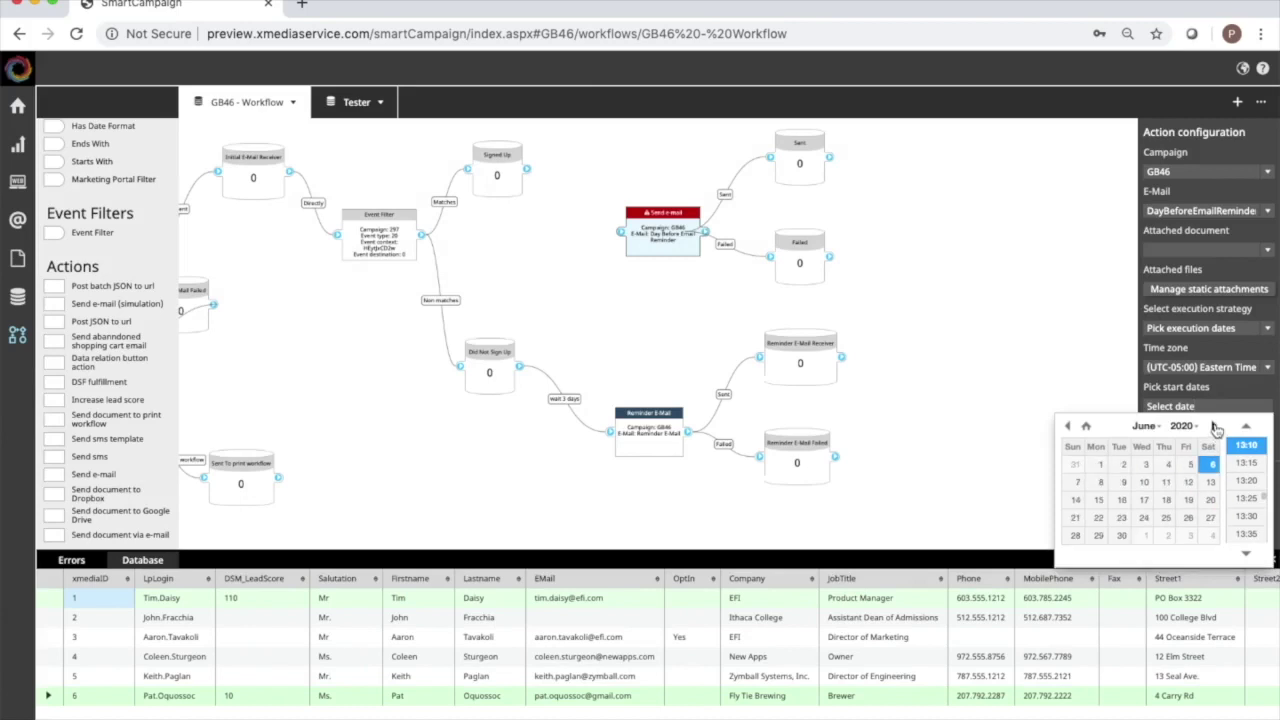
left_click(1122, 519)
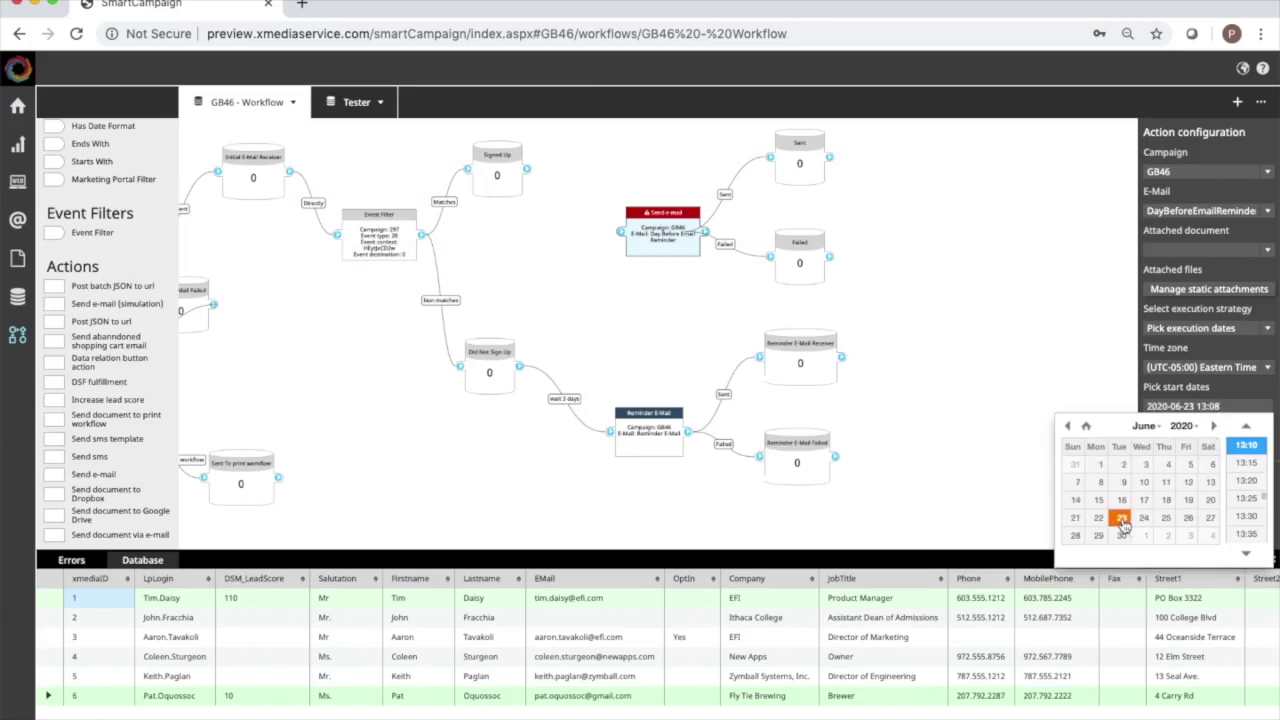
left_click(1250, 518)
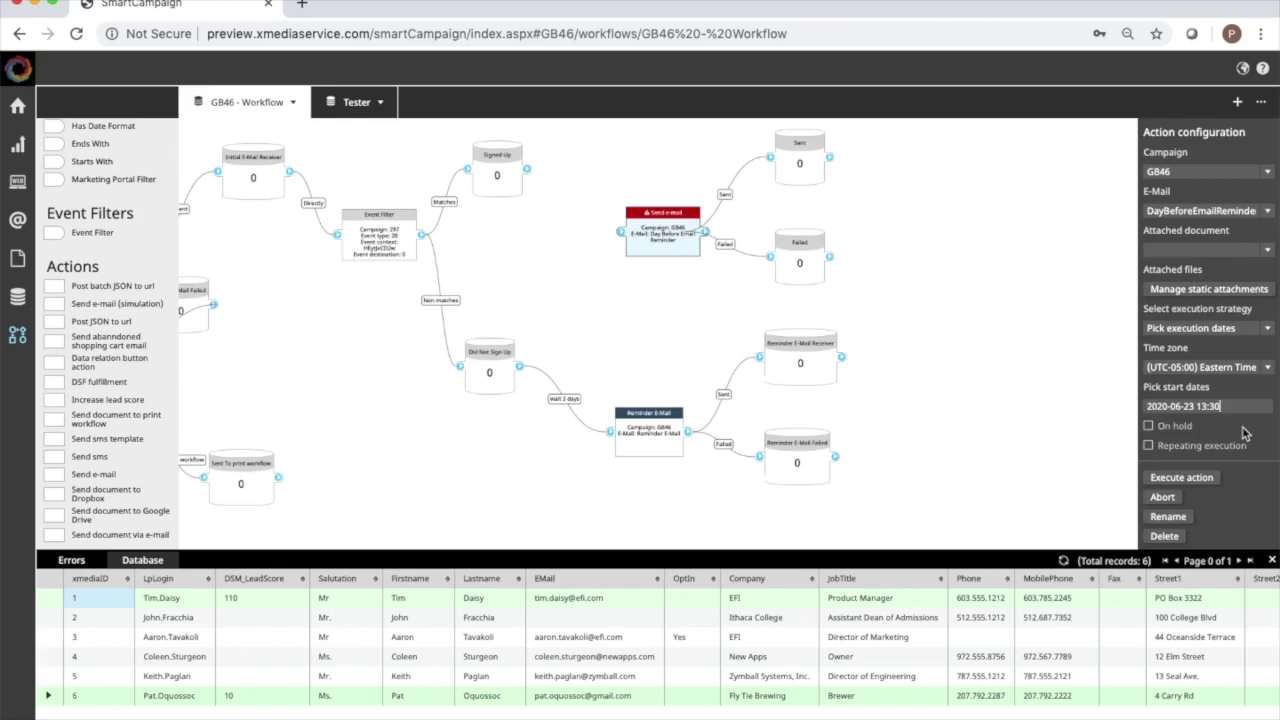
left_click(1273, 562)
left_click_drag(526, 171, 621, 233)
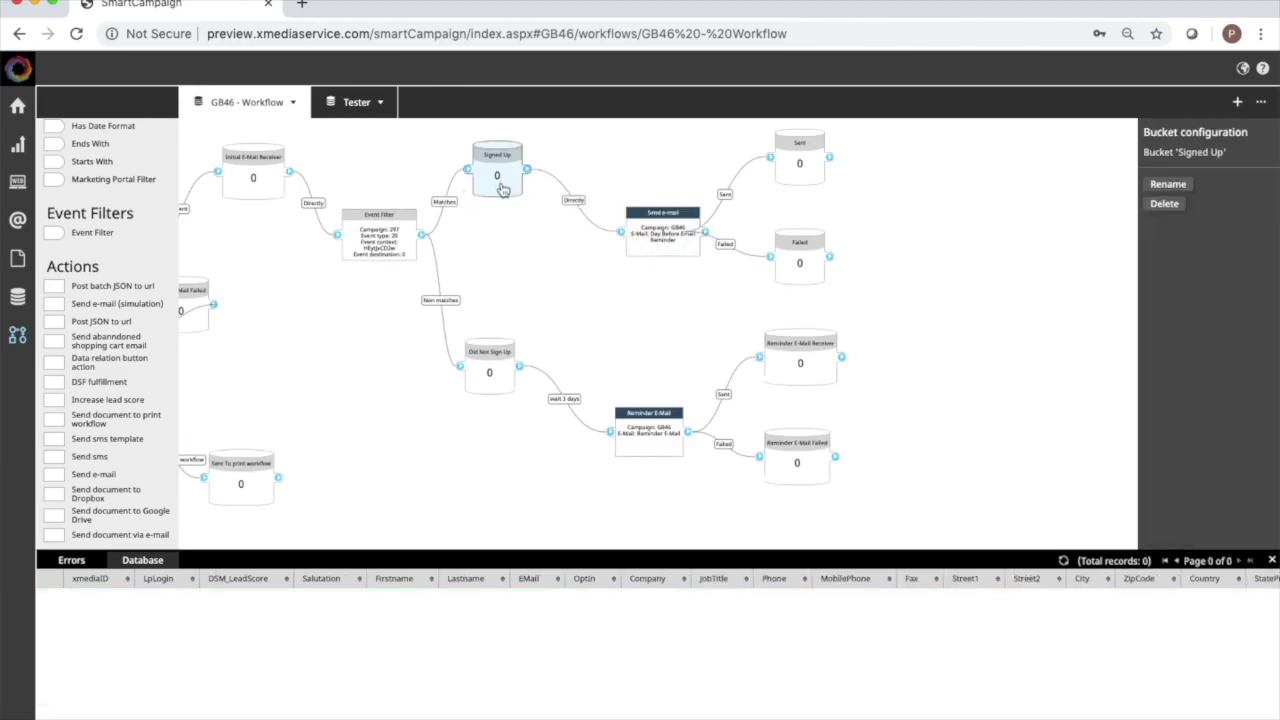
Start the GB46 workflow and check the 2 test records in the Tester bucket.
left_click(668, 248)
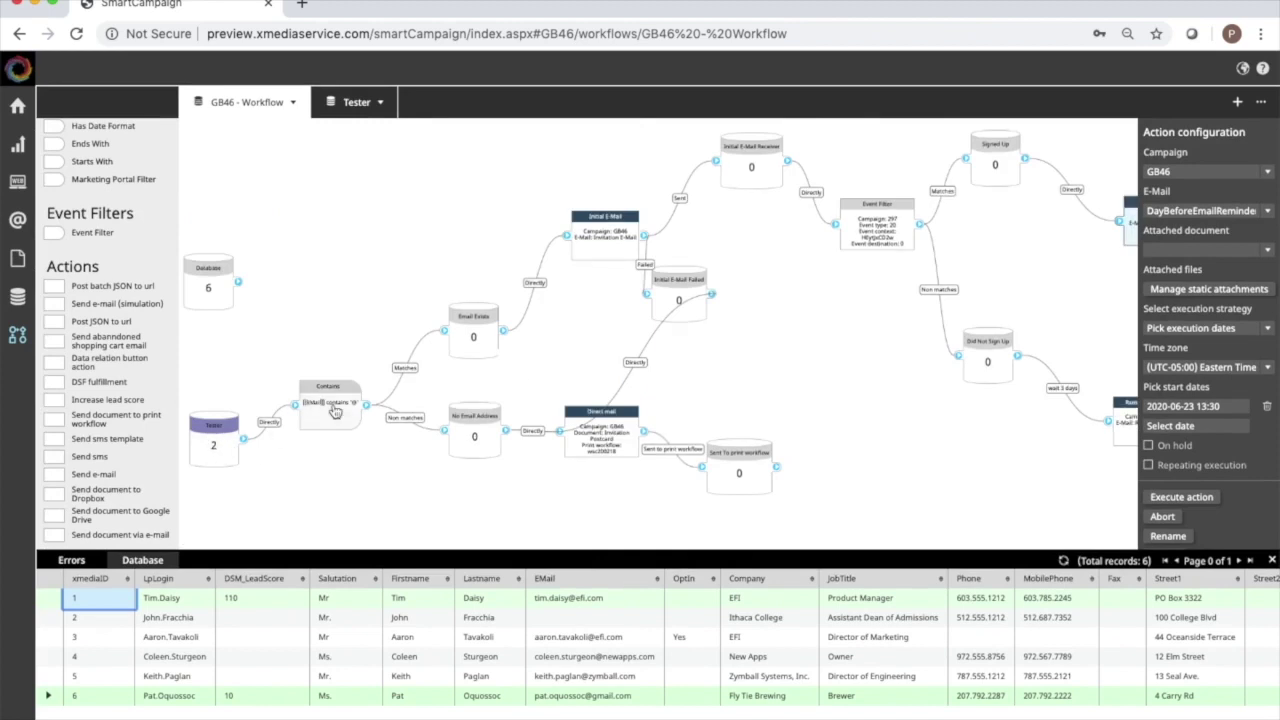
left_click(293, 104)
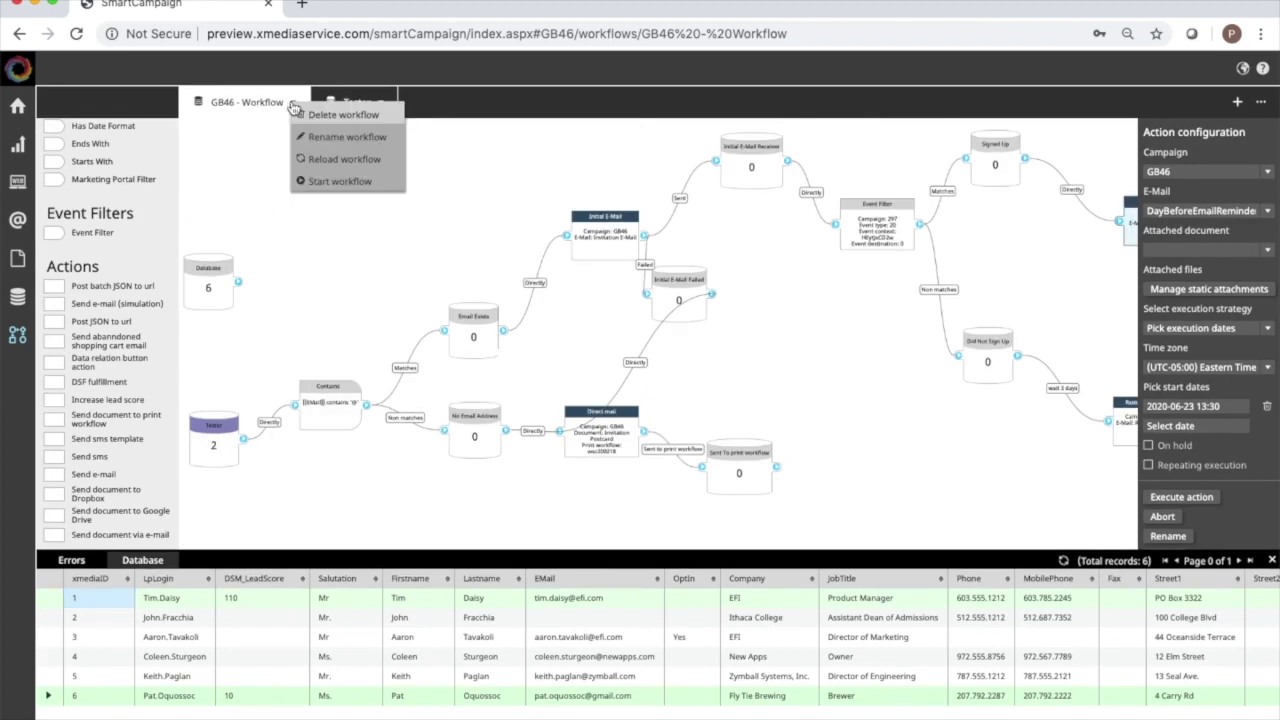
left_click(320, 177)
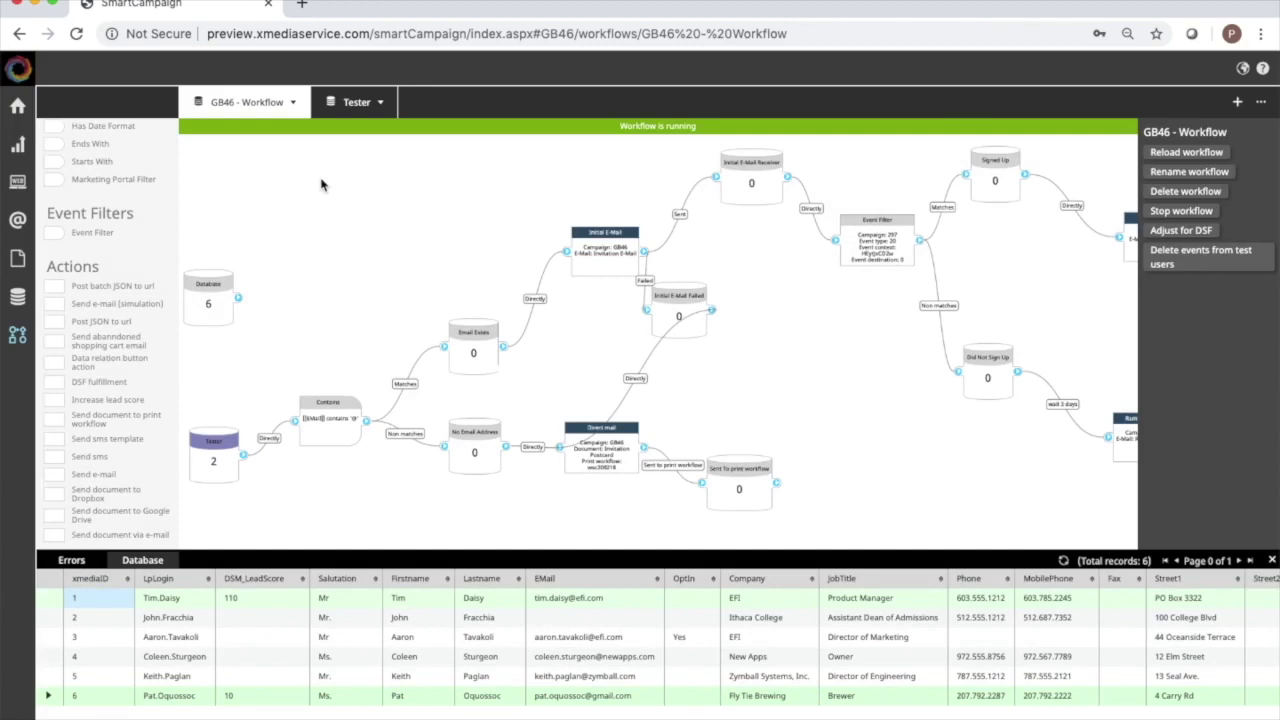
left_click(213, 472)
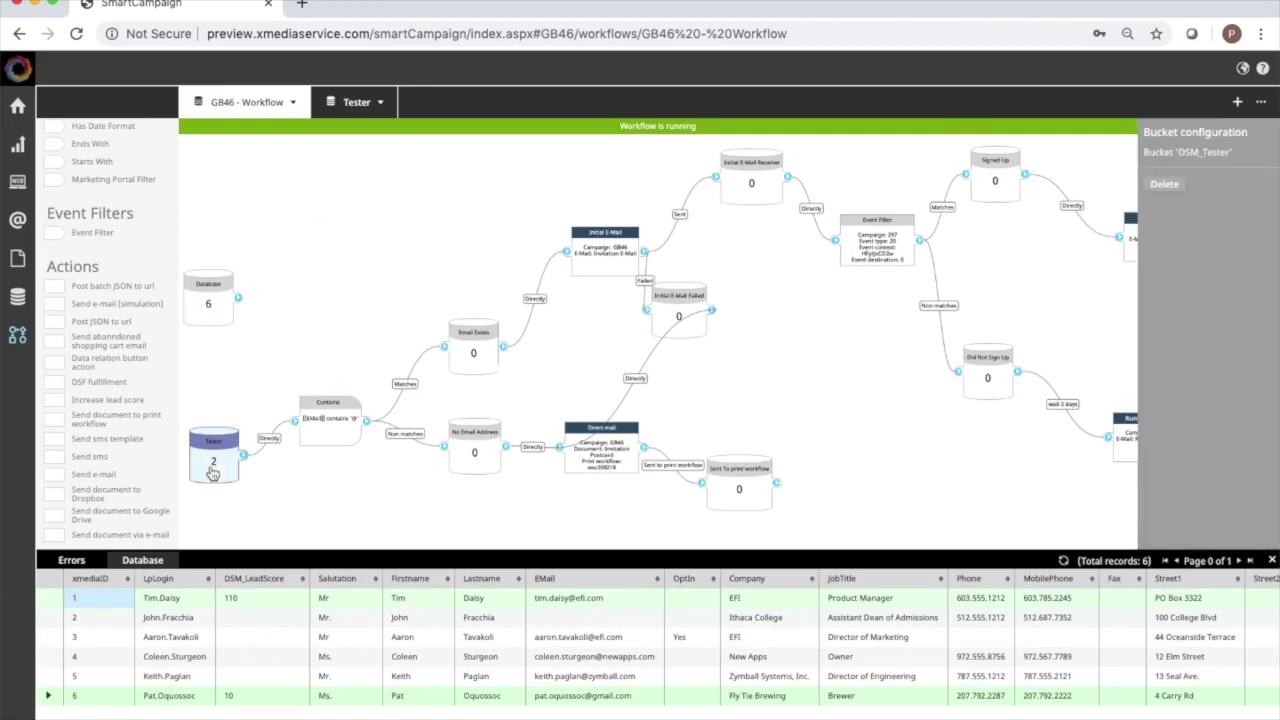
left_click(792, 421)
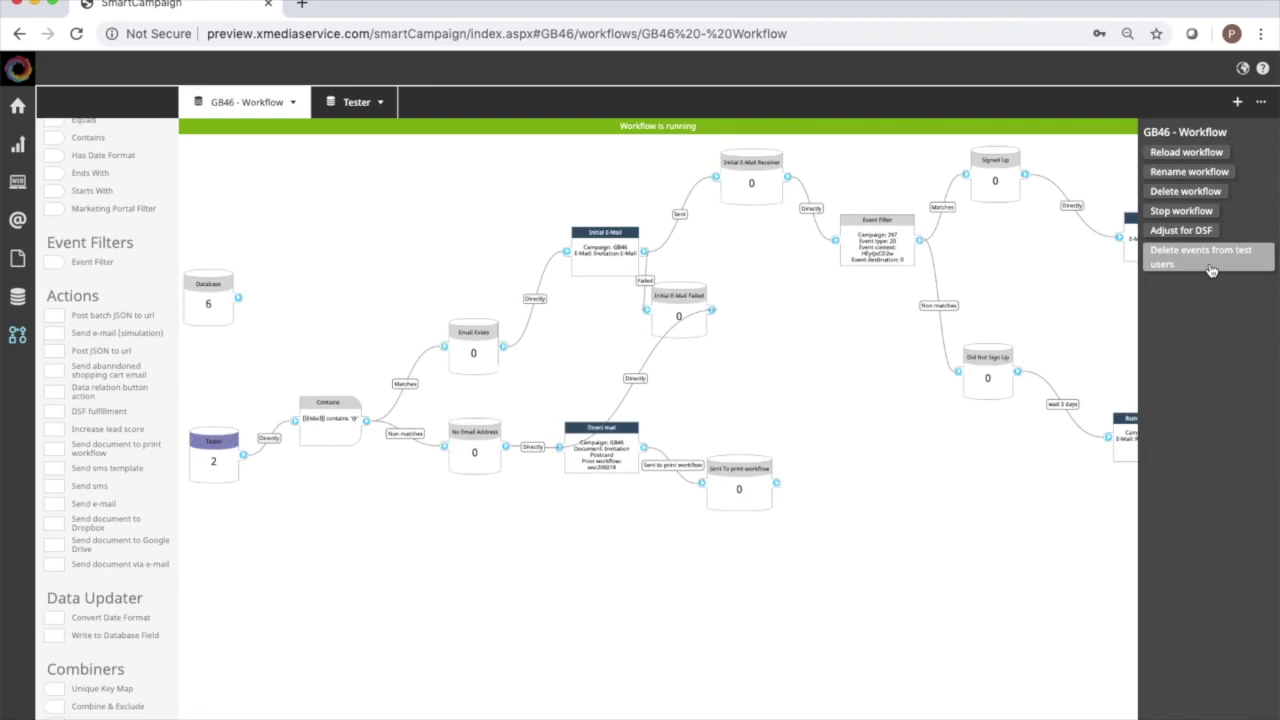
Stop the workflow and delete the events recorded for test users.
left_click(293, 103)
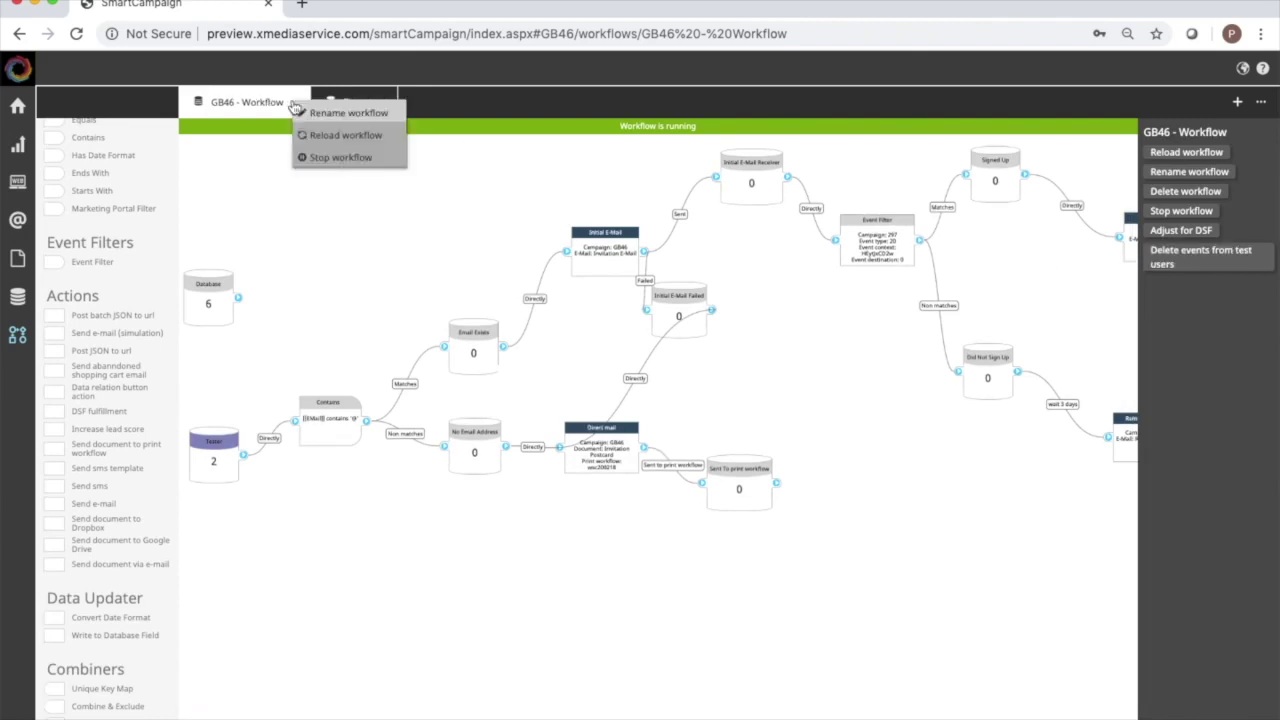
left_click(325, 158)
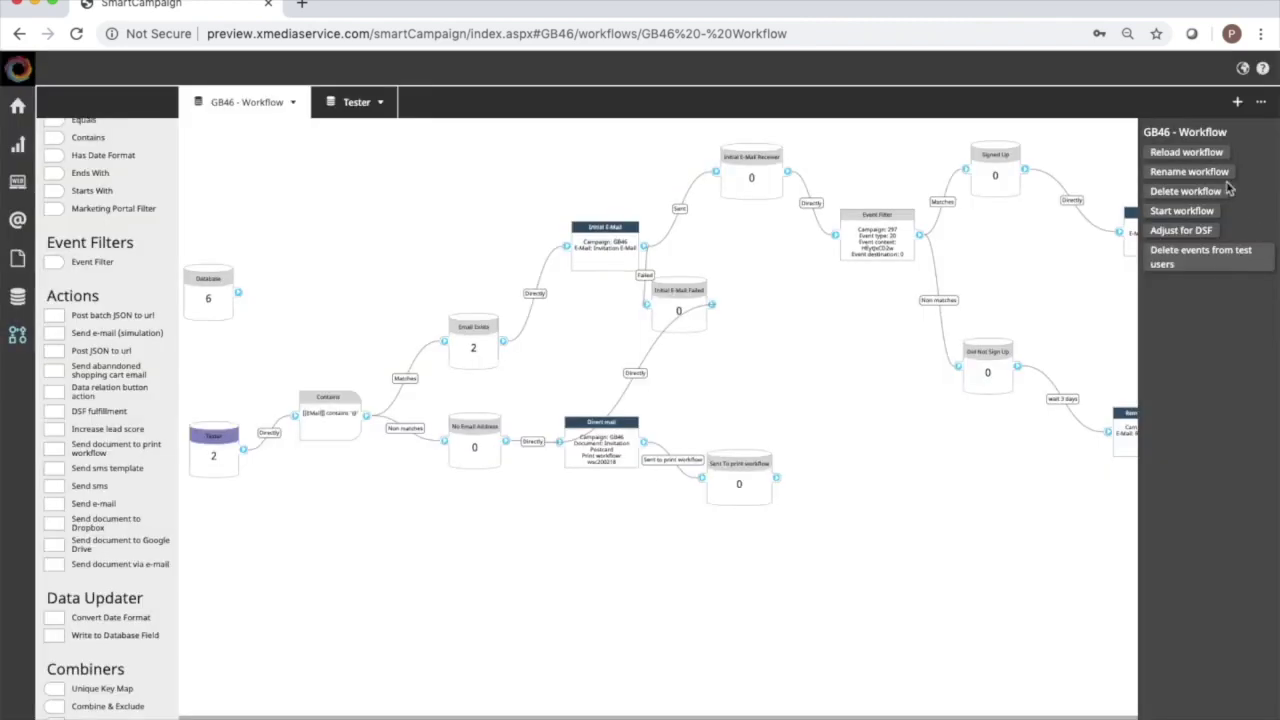
left_click(1192, 274)
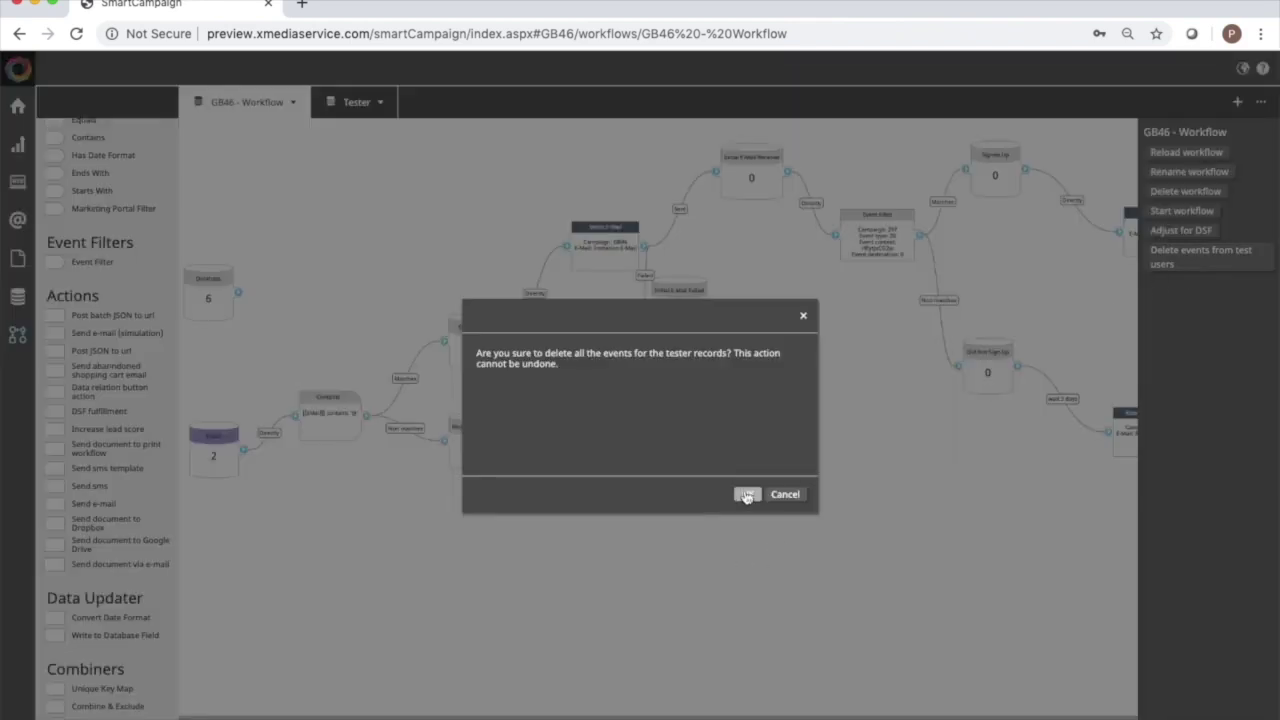
left_click(748, 493)
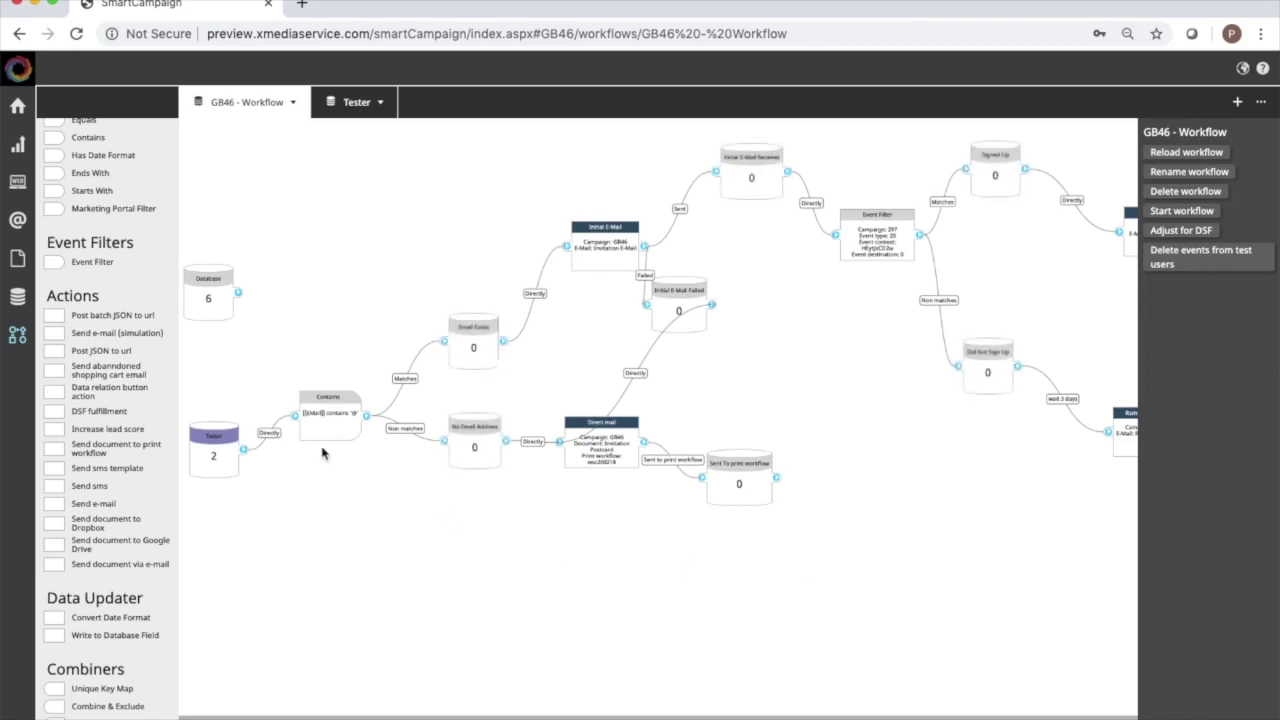
Replace the Tester→Contains connection with one from the Database node.
left_click(271, 436)
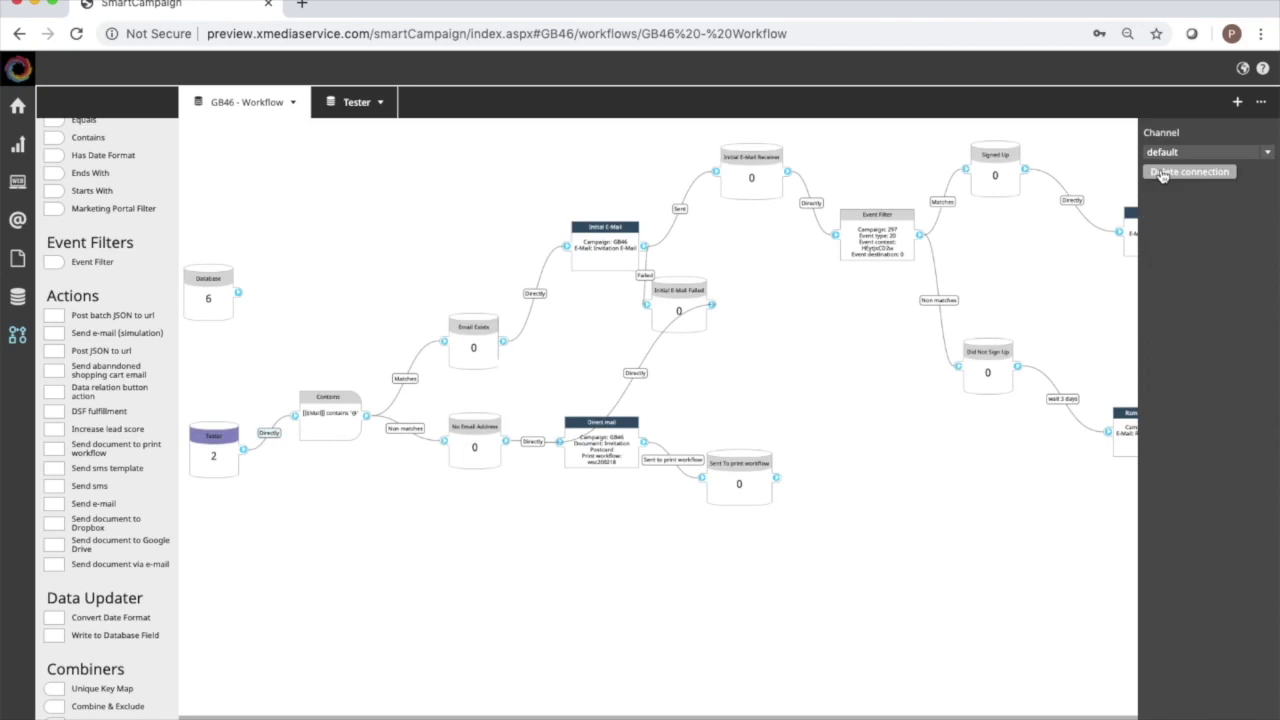
left_click(1161, 174)
left_click_drag(240, 296, 297, 420)
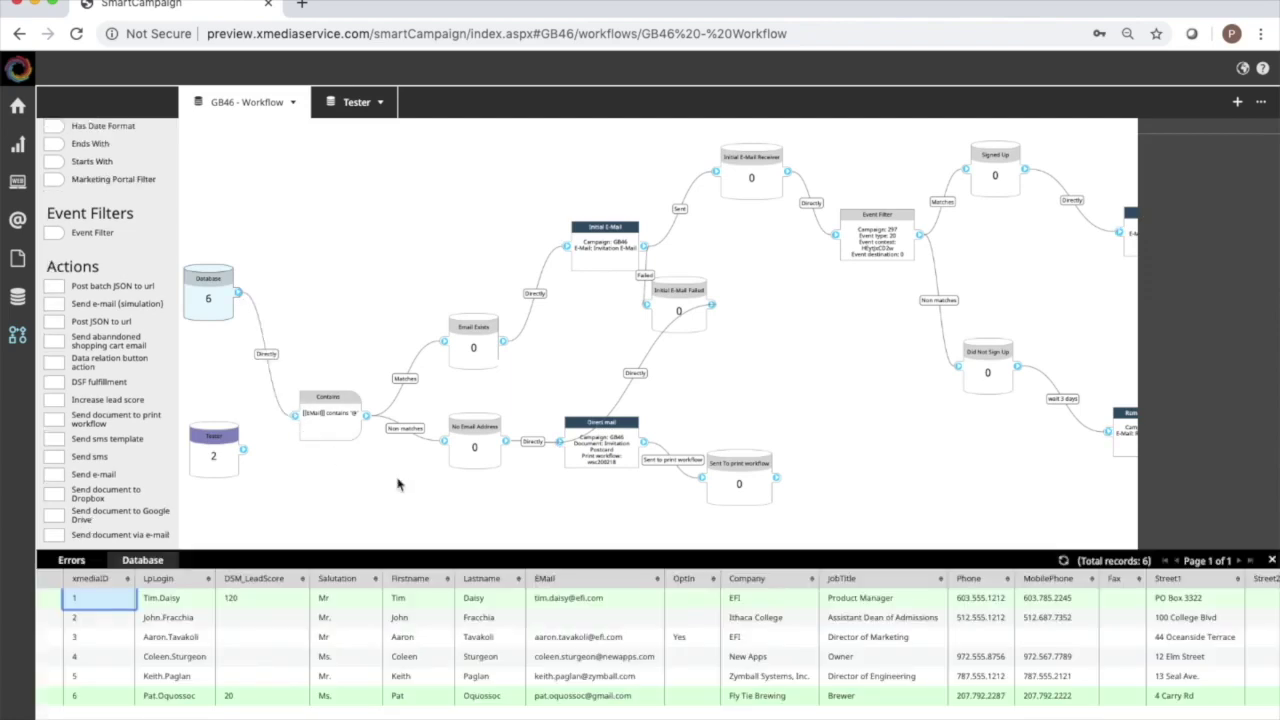
Open the Lead Generation Page and preview it in the browser without saving.
left_click(18, 183)
mouse_move(160, 152)
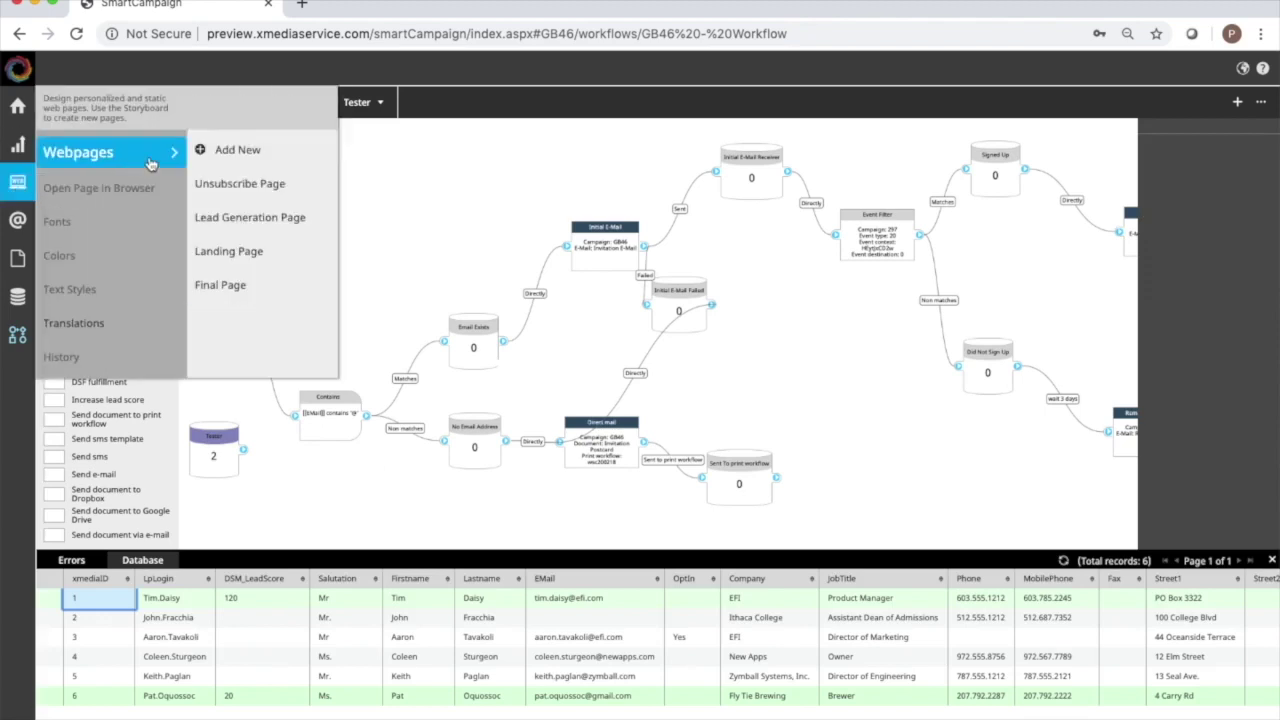
left_click(245, 218)
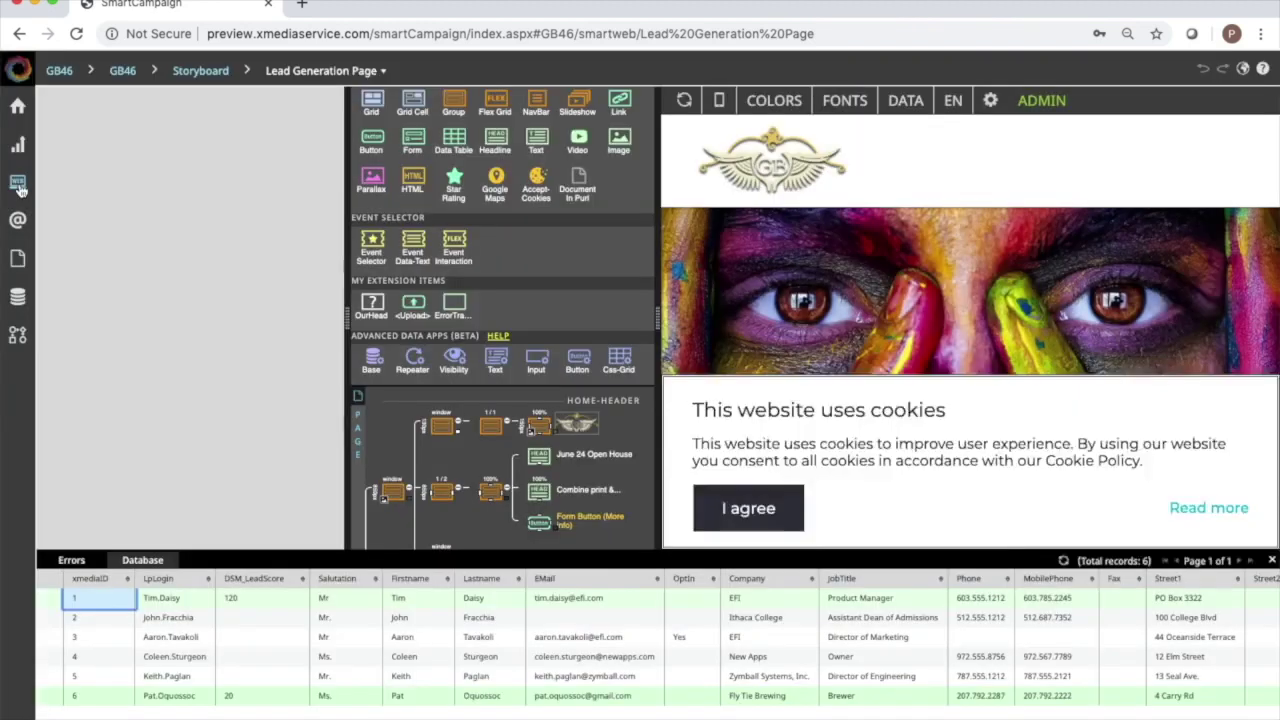
mouse_move(18, 188)
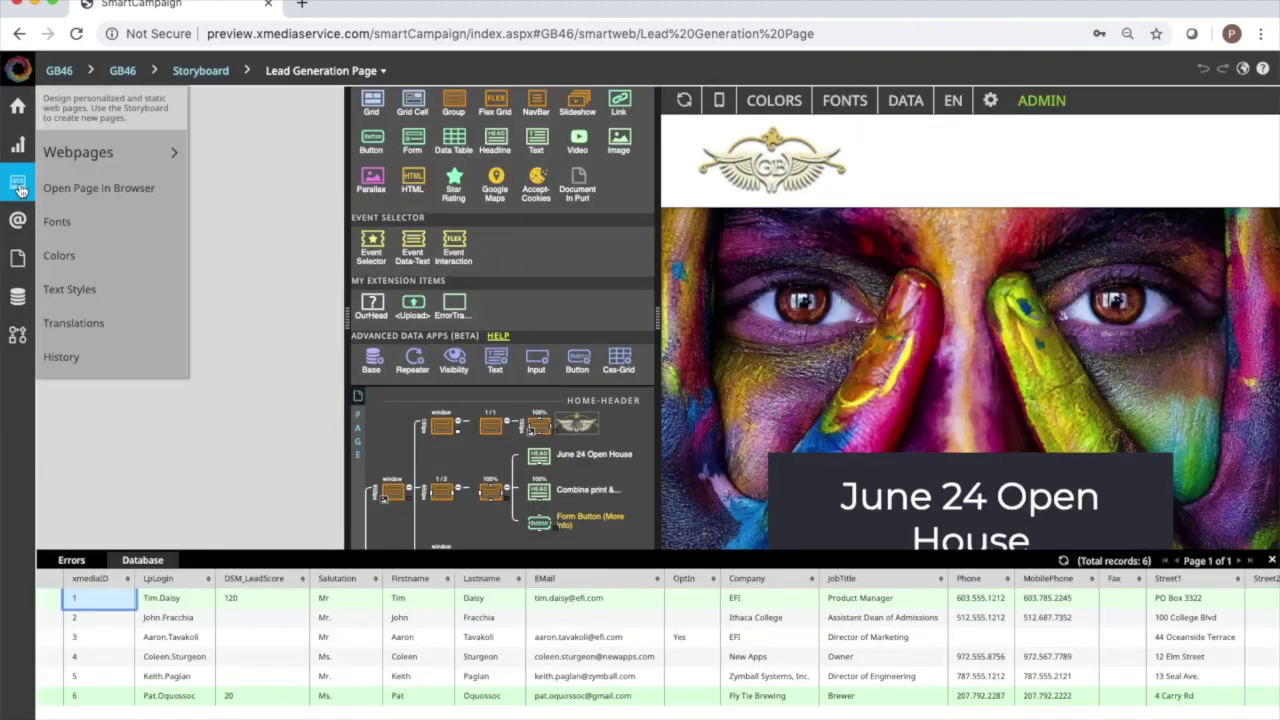
left_click(80, 192)
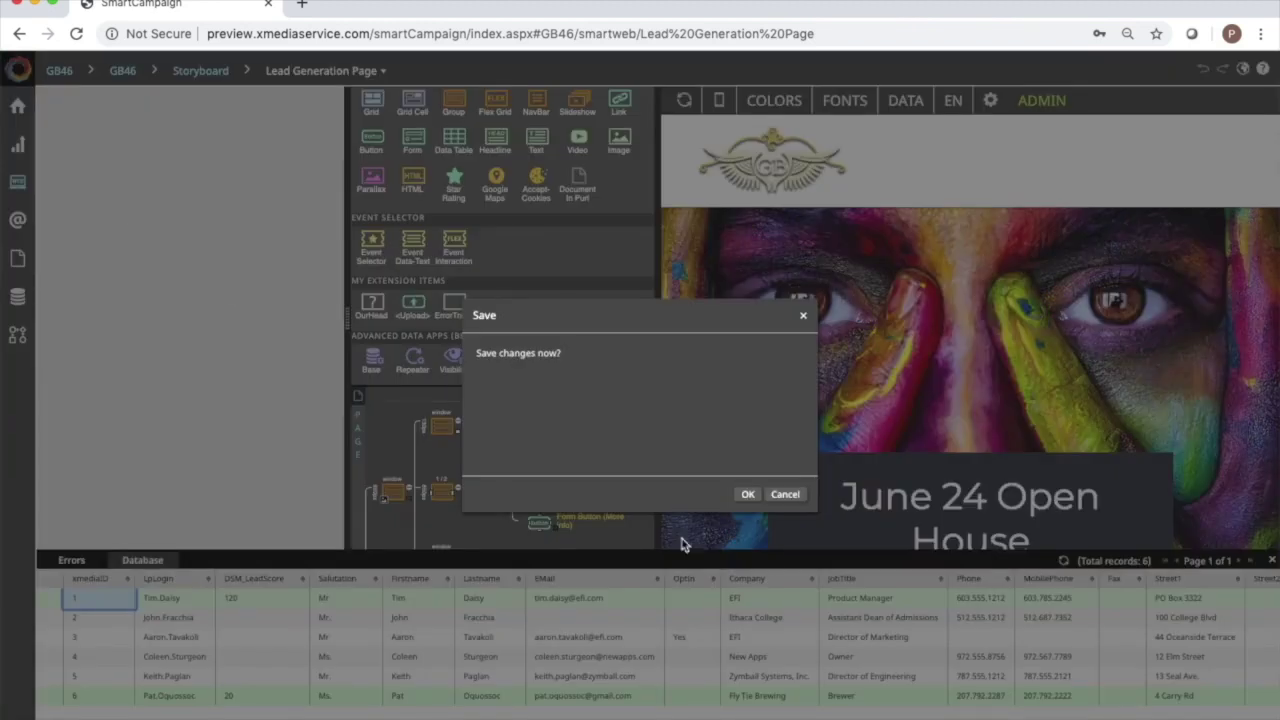
left_click(800, 503)
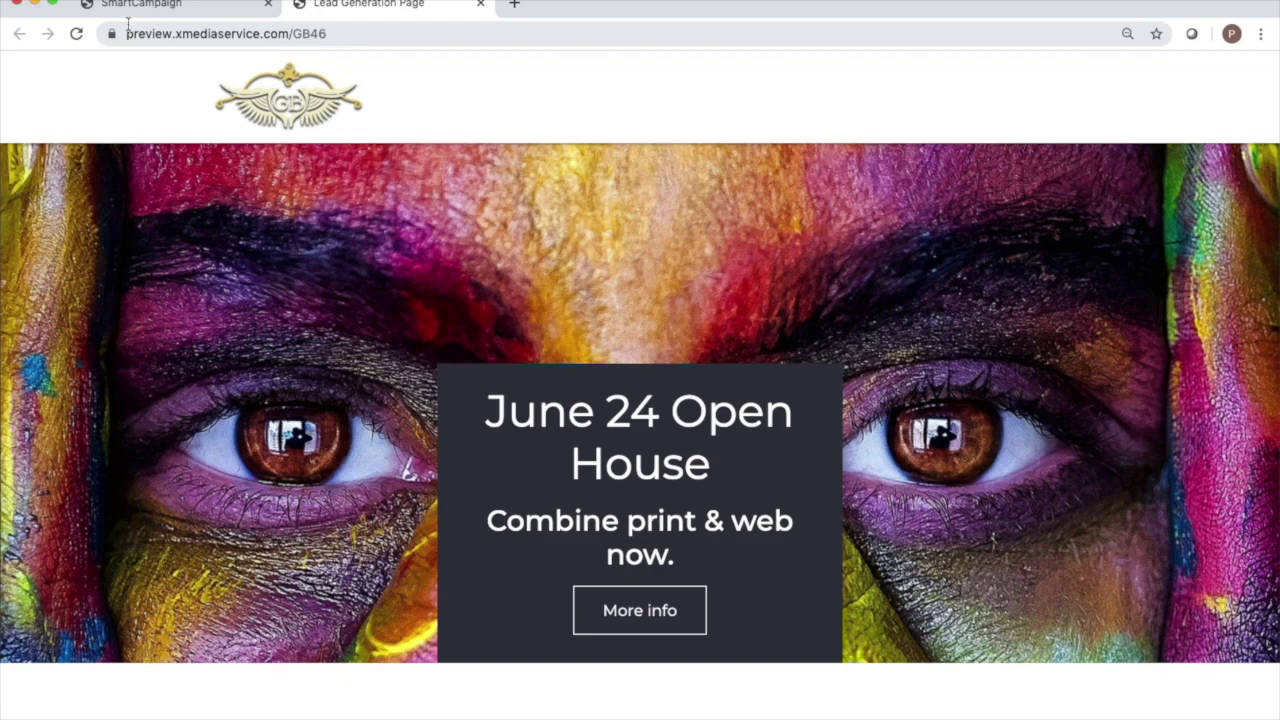
left_click(193, 6)
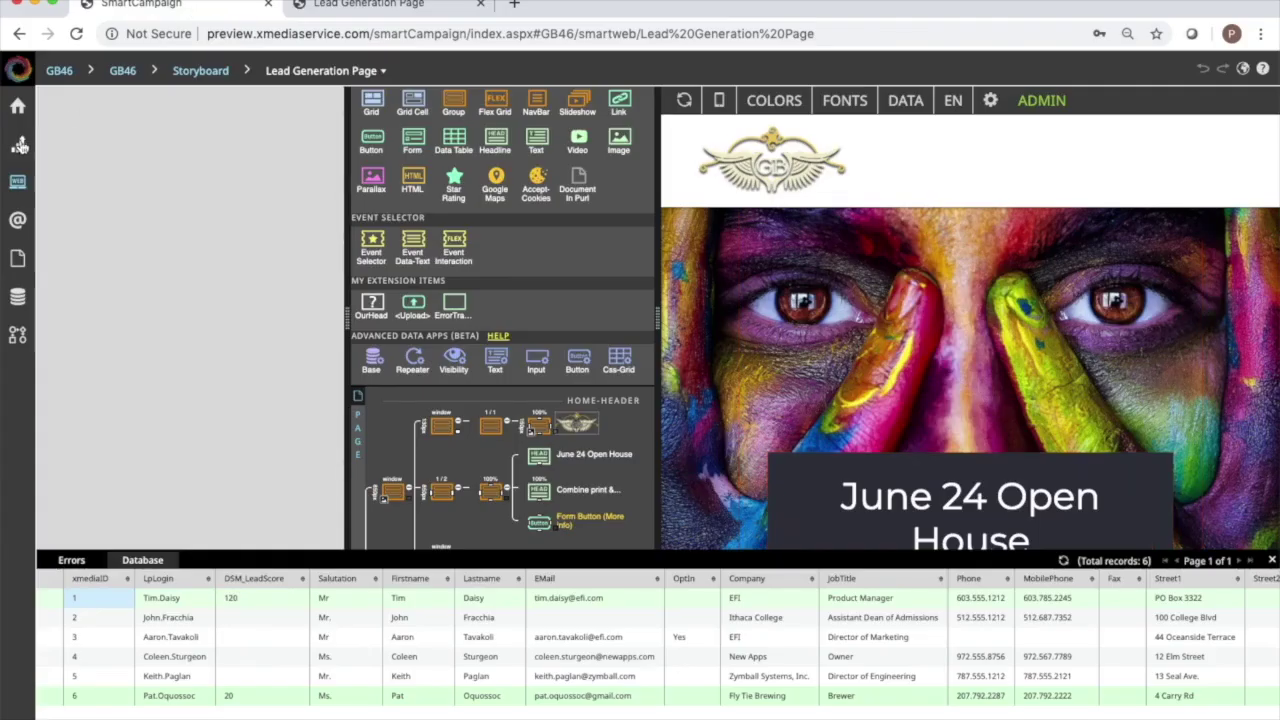
left_click(22, 112)
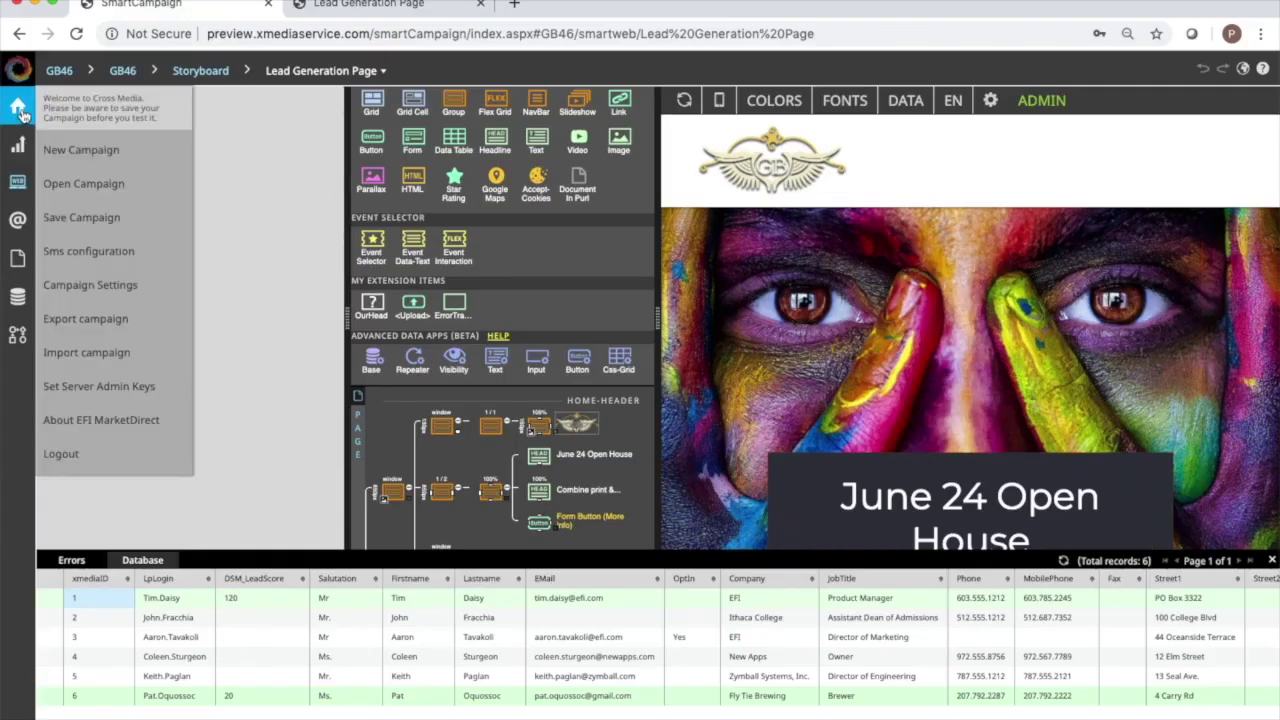
left_click(128, 292)
left_click(520, 294)
type("g")
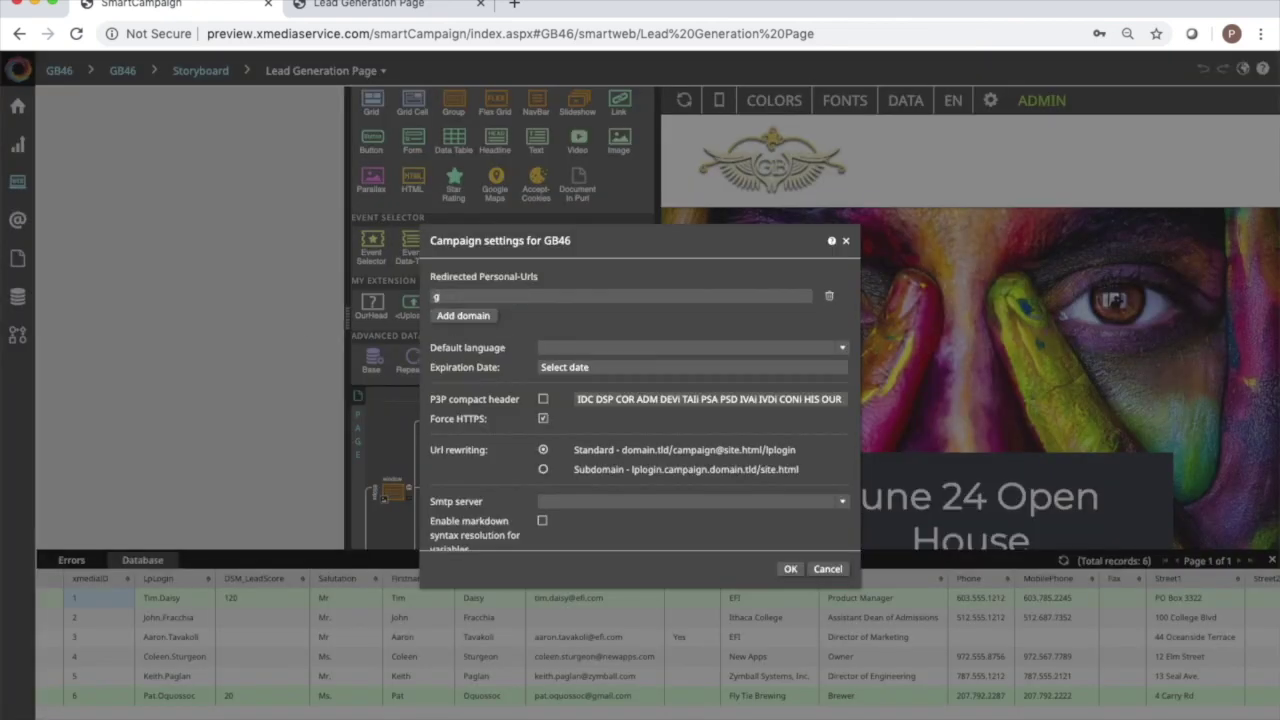
type("orehamandbass.com")
left_click(478, 317)
left_click(465, 313)
type("www")
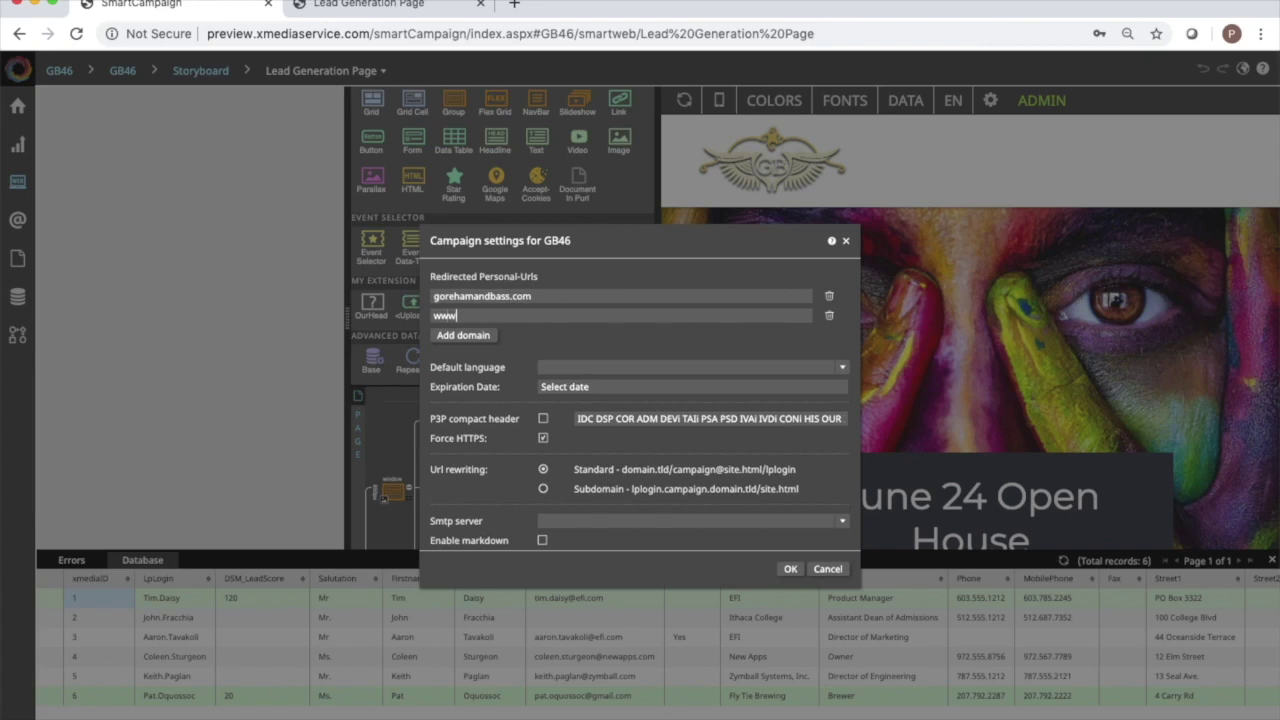
type(".gorehamandbass.com")
Load gorehamandbass.com in a new Chrome tab and scroll through the Open House page.
left_click(515, 6)
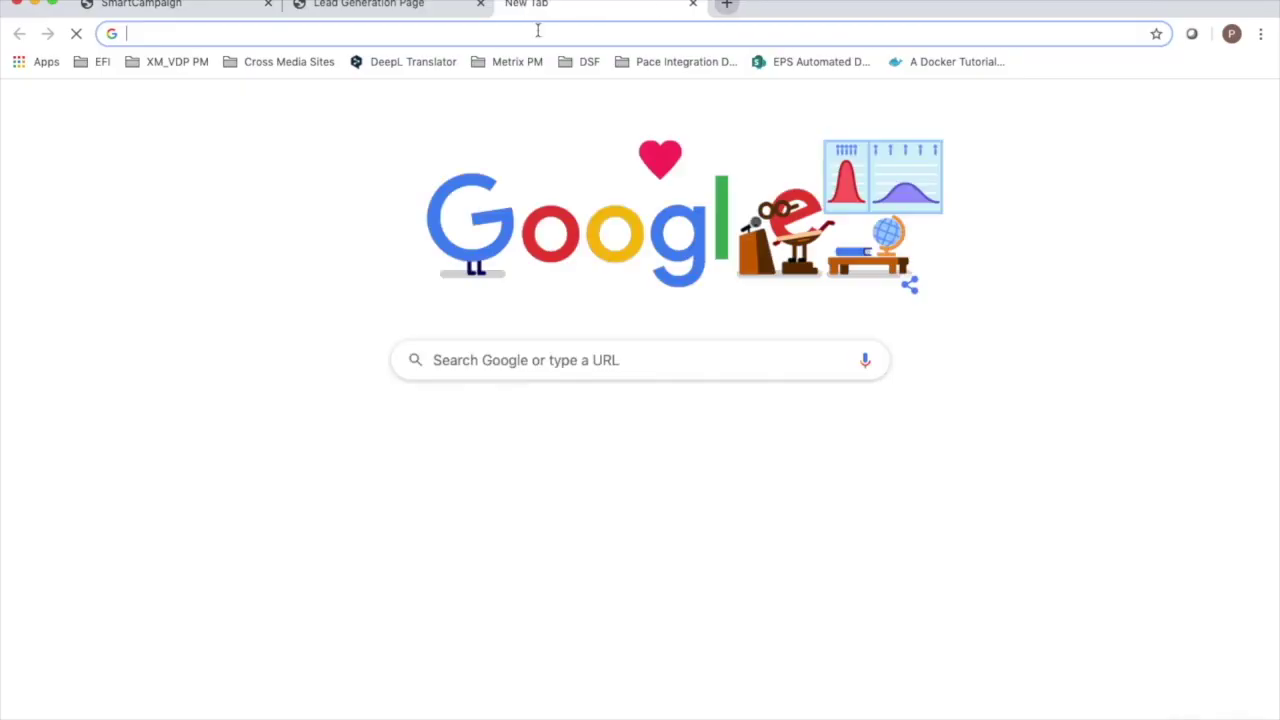
type("gorehamandbass.com")
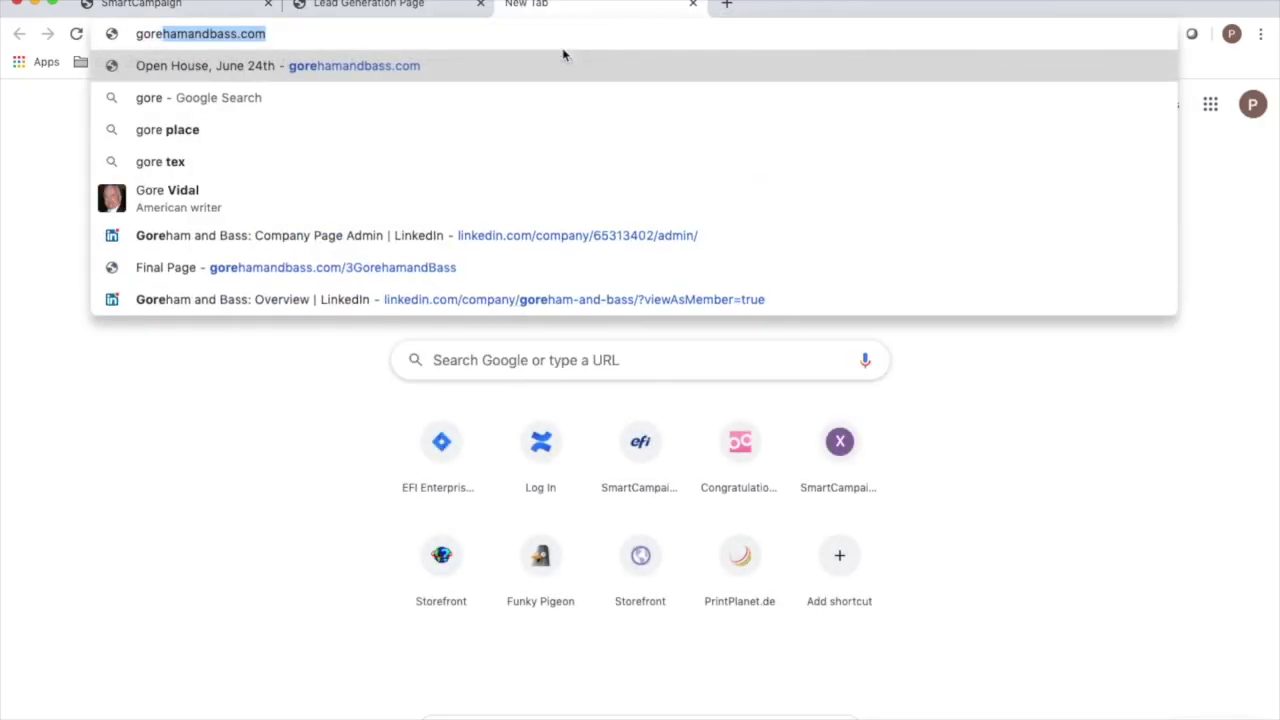
key("Return")
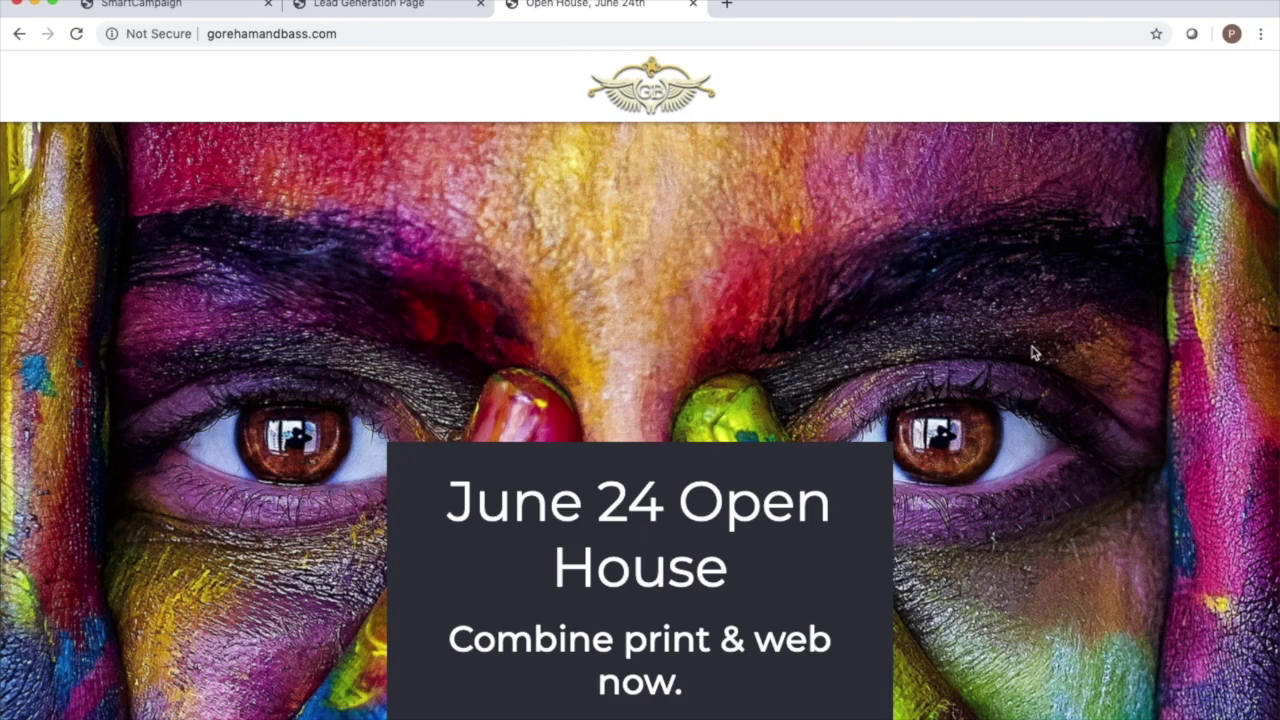
scroll(1031, 349, "down", 2)
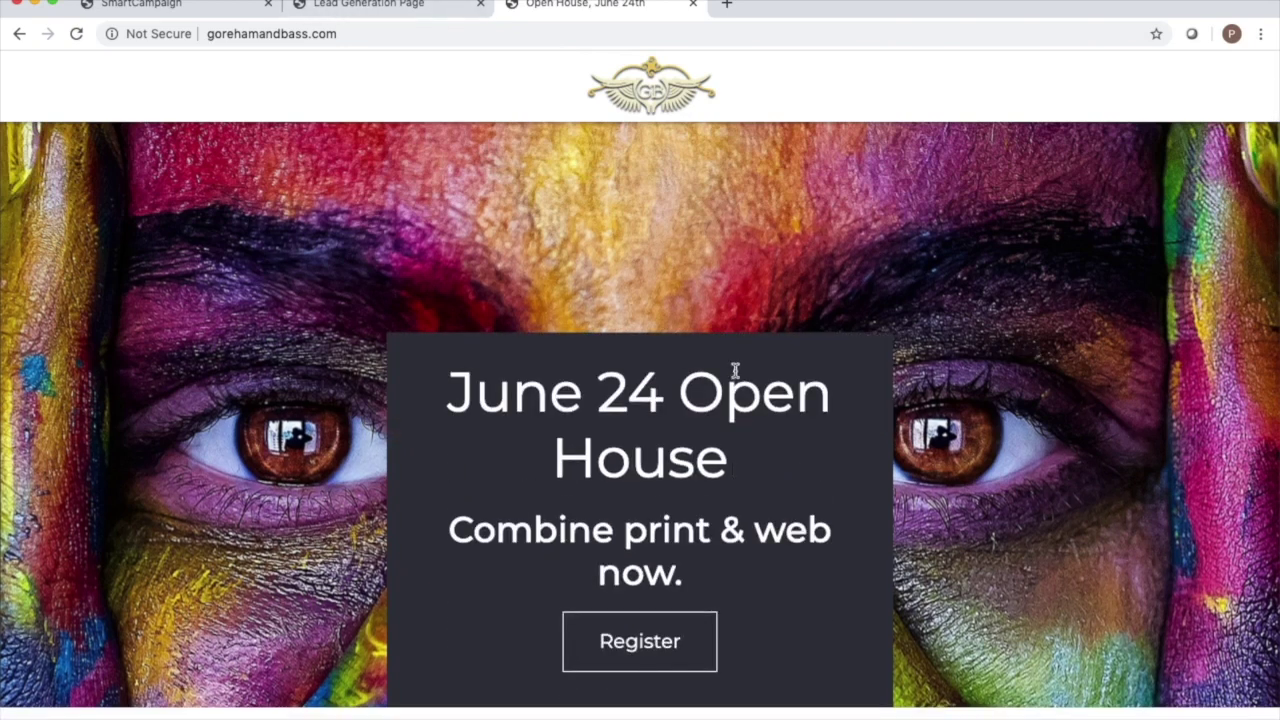
scroll(897, 328, "down", 5)
scroll(897, 328, "down", 3)
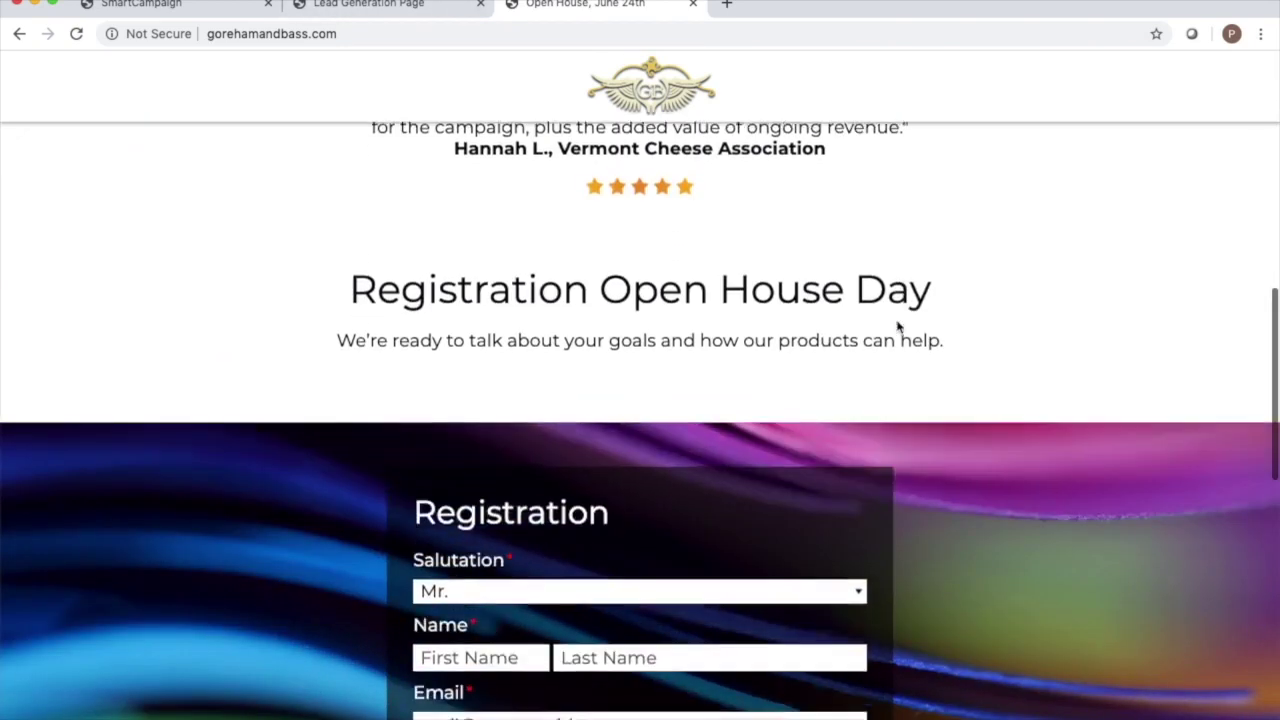
scroll(897, 328, "up", 9)
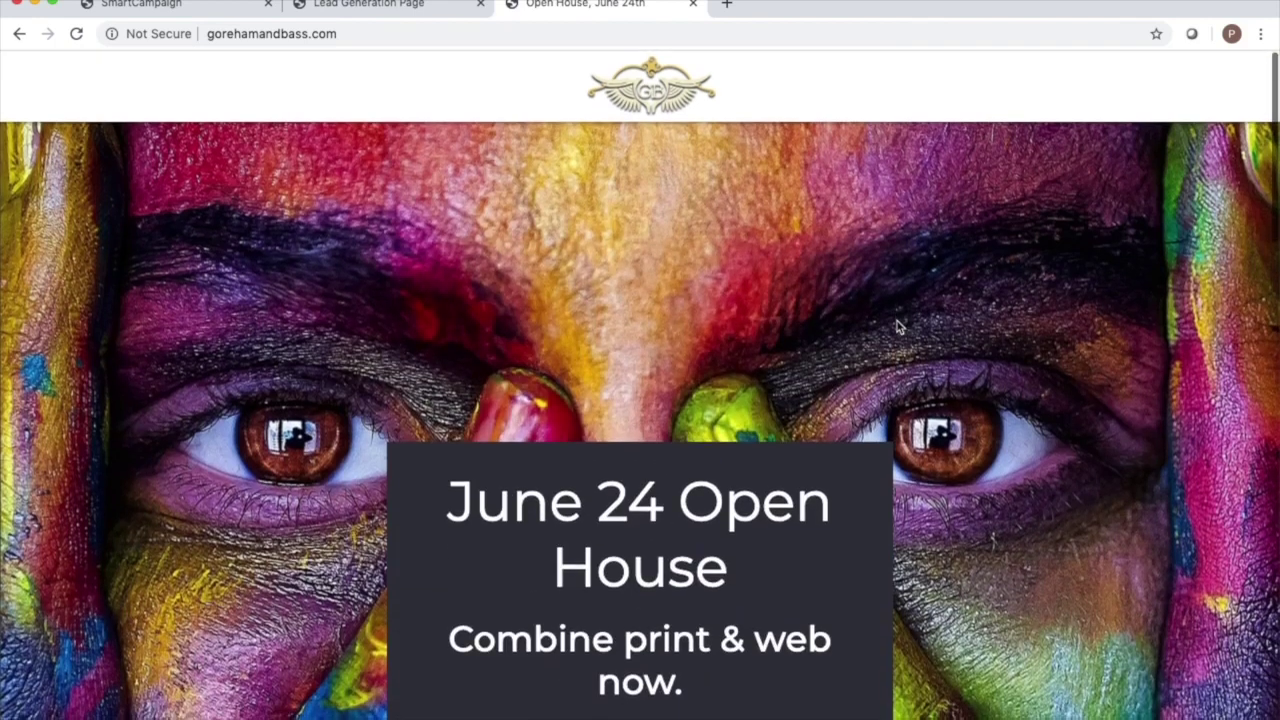
left_click(150, 5)
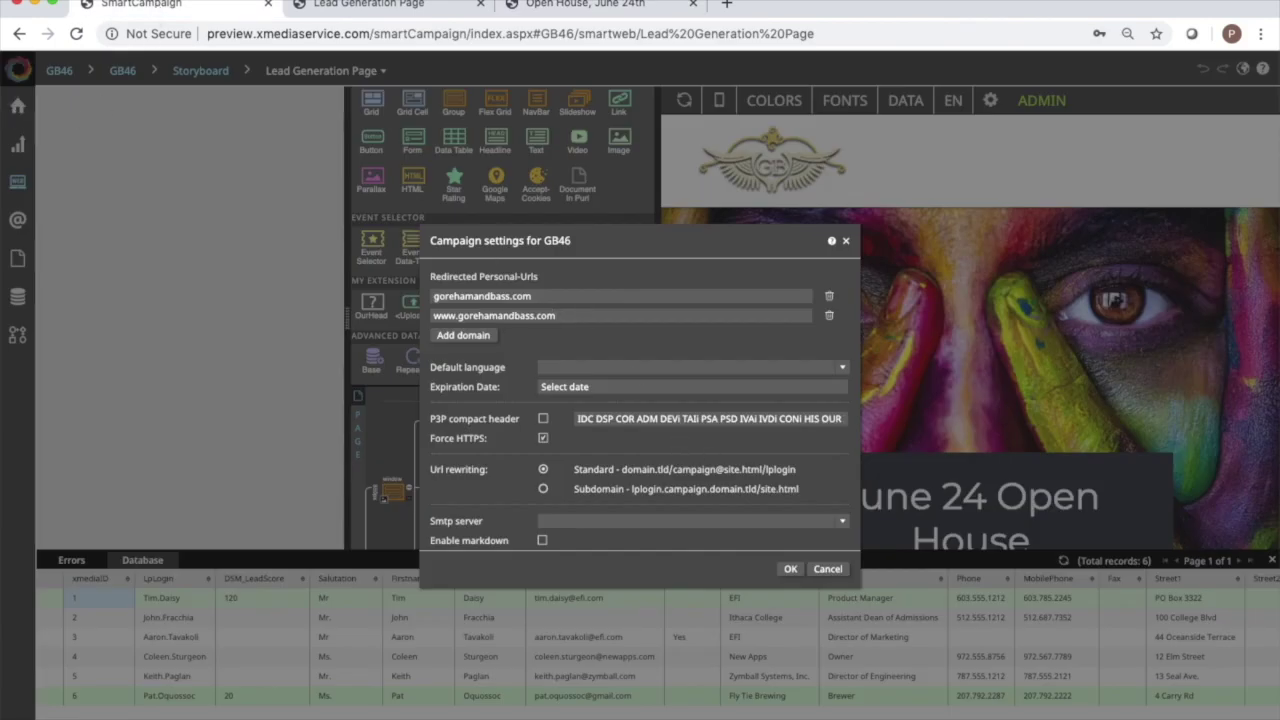
Cancel Campaign Settings and switch to the GB46 Storyboard with Ctrl+Q, scrolling through it.
left_click(818, 570)
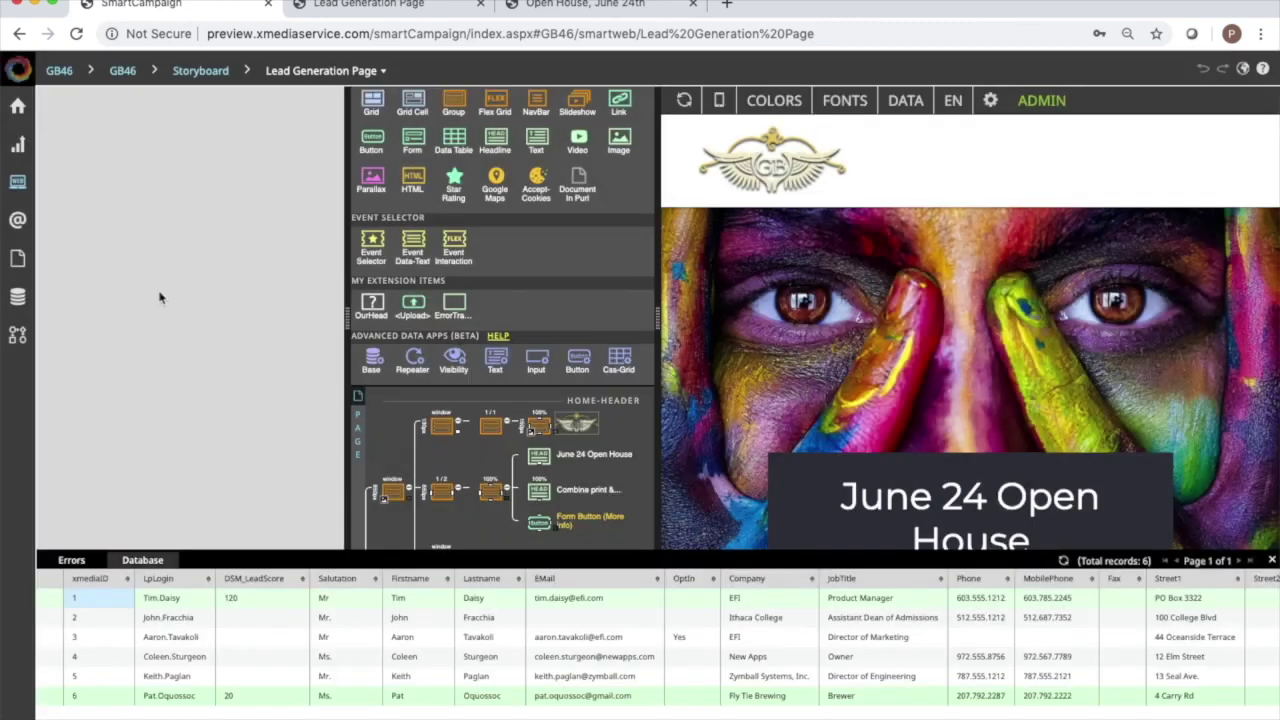
key("ctrl+q")
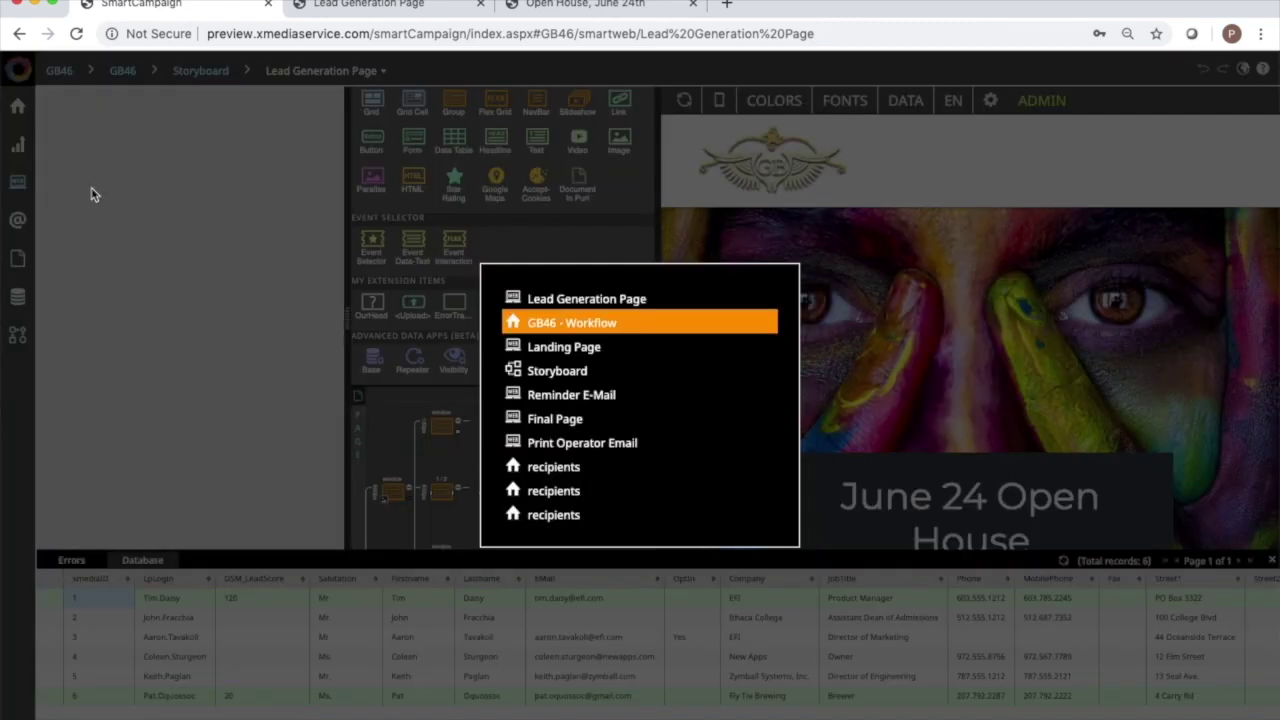
key("ctrl+q")
key("ctrl+q")
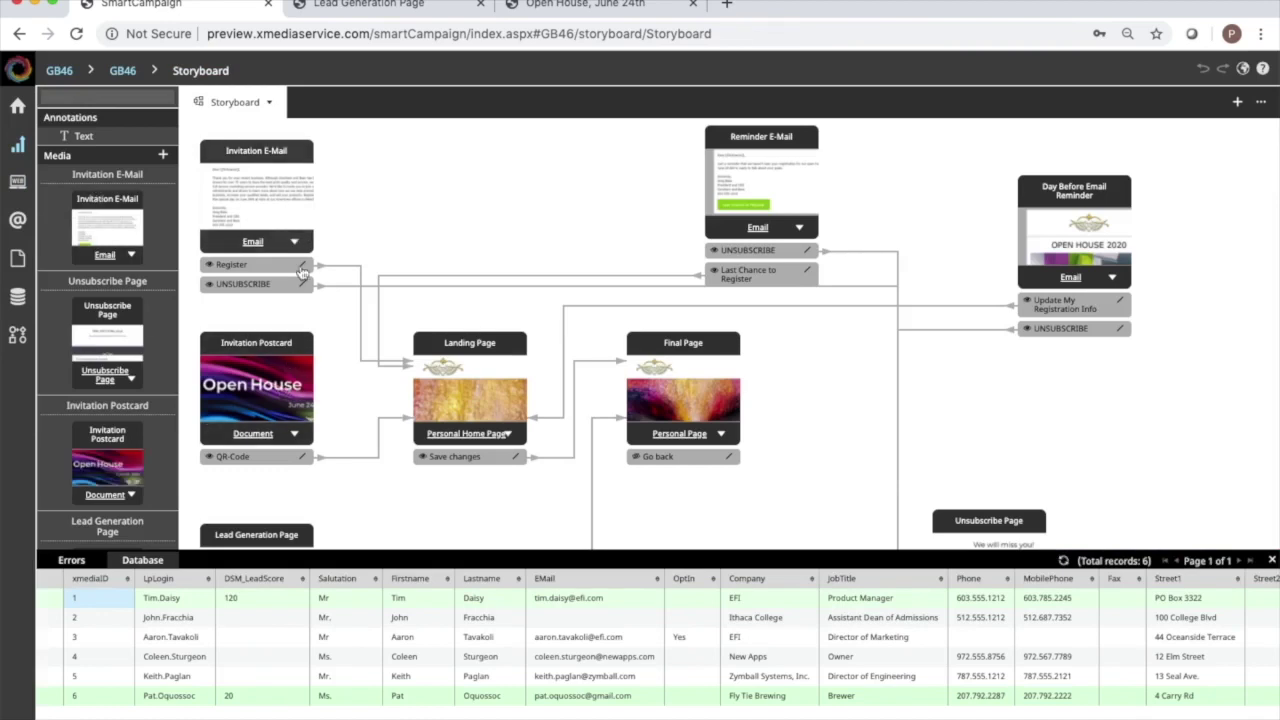
scroll(471, 395, "down", 3)
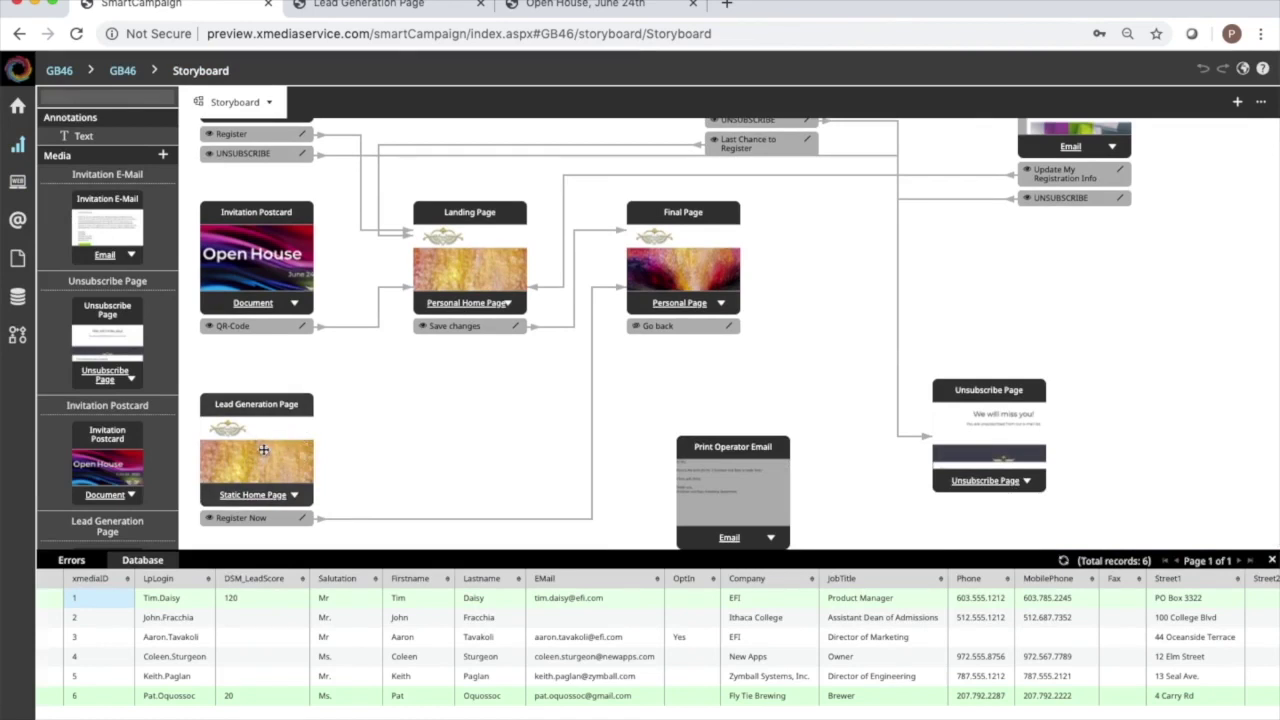
scroll(263, 450, "up", 3)
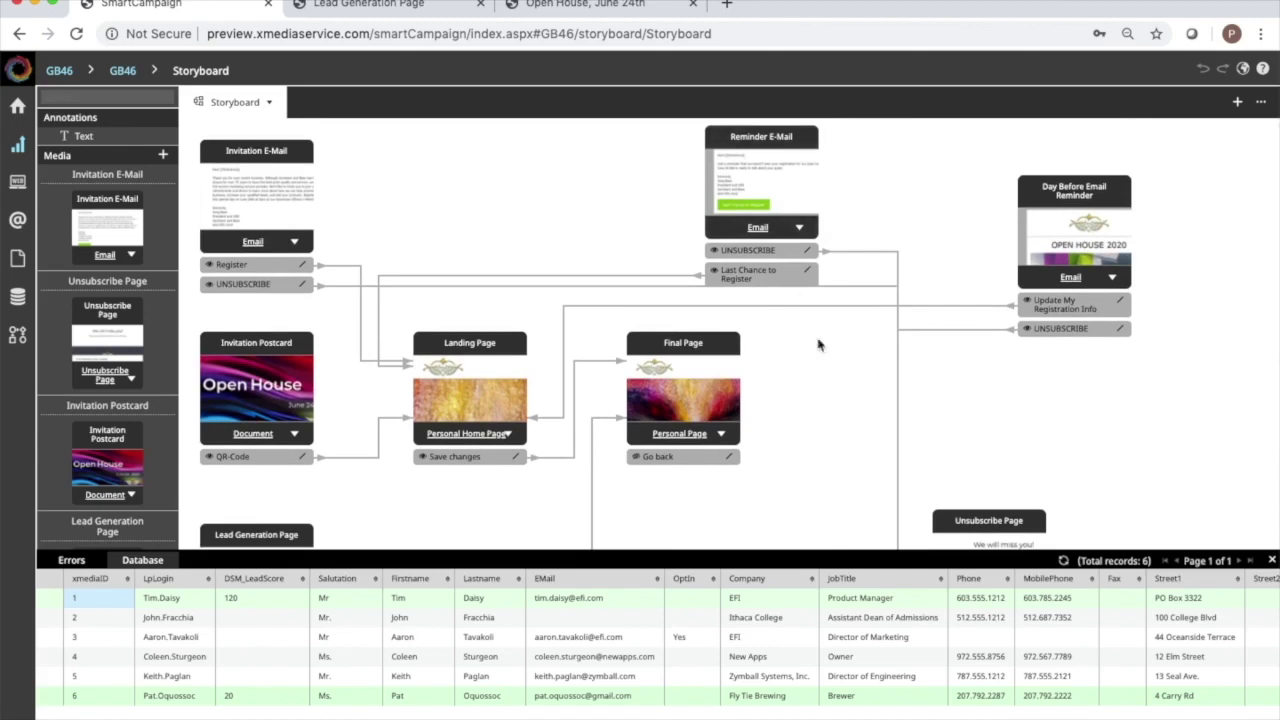
scroll(843, 405, "down", 3)
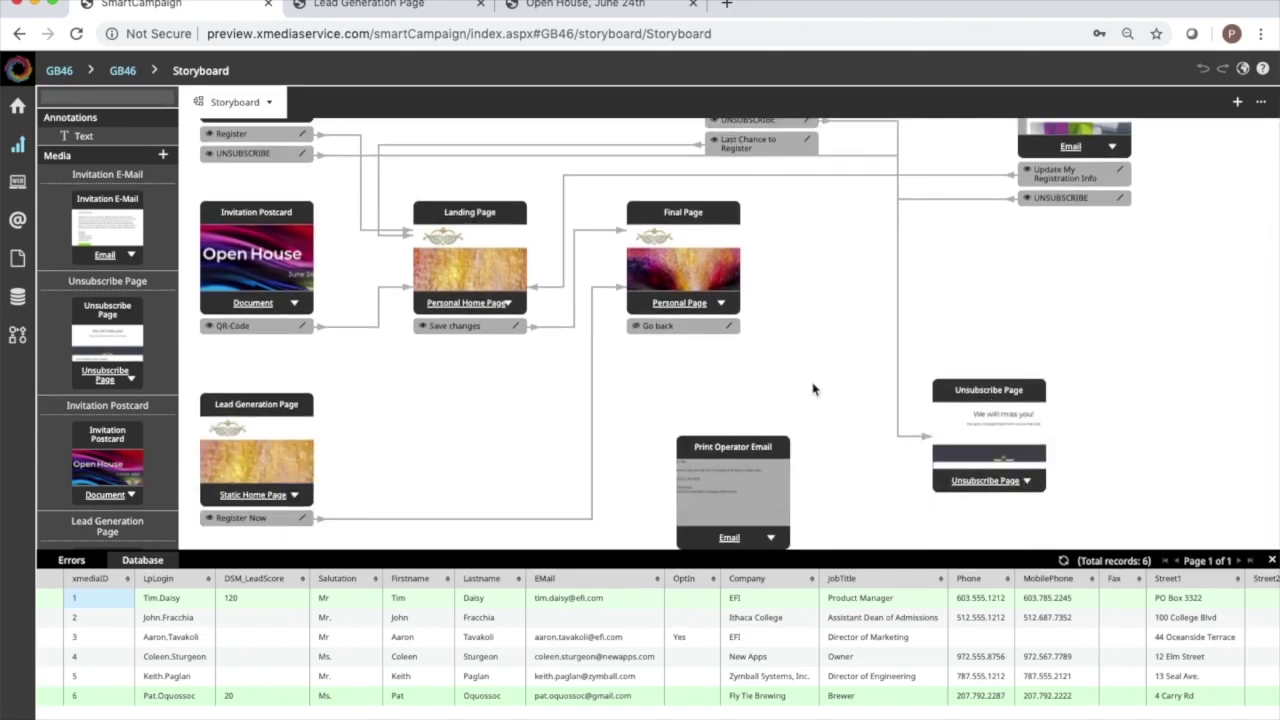